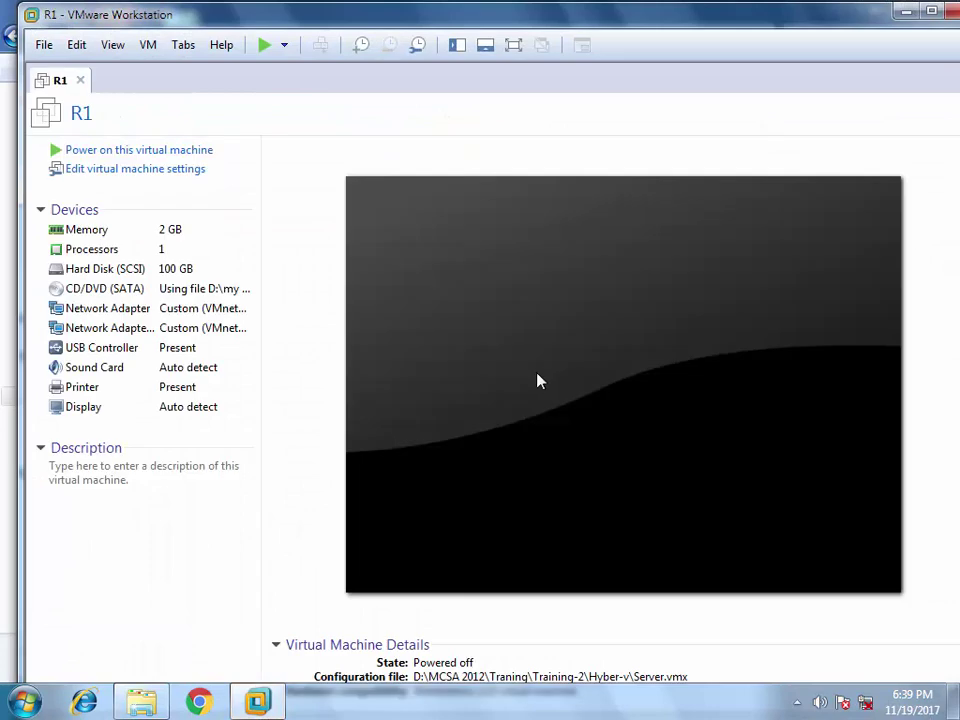
- Exit VMware Workstation to reveal the Hyber-v folder with Server.vmx and Server.vmdk
click(952, 13)
click(496, 437)
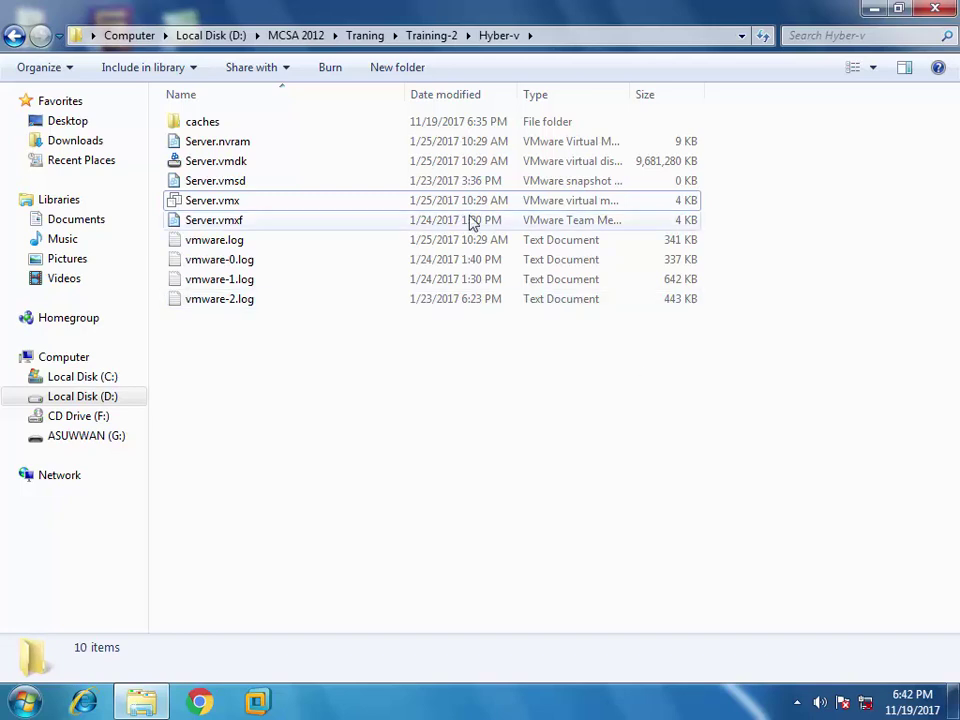
- Go to D:\MCSA 2012\Command and open 19-Enable Hyper-V On VMware.txt in Notepad
click(421, 43)
click(296, 36)
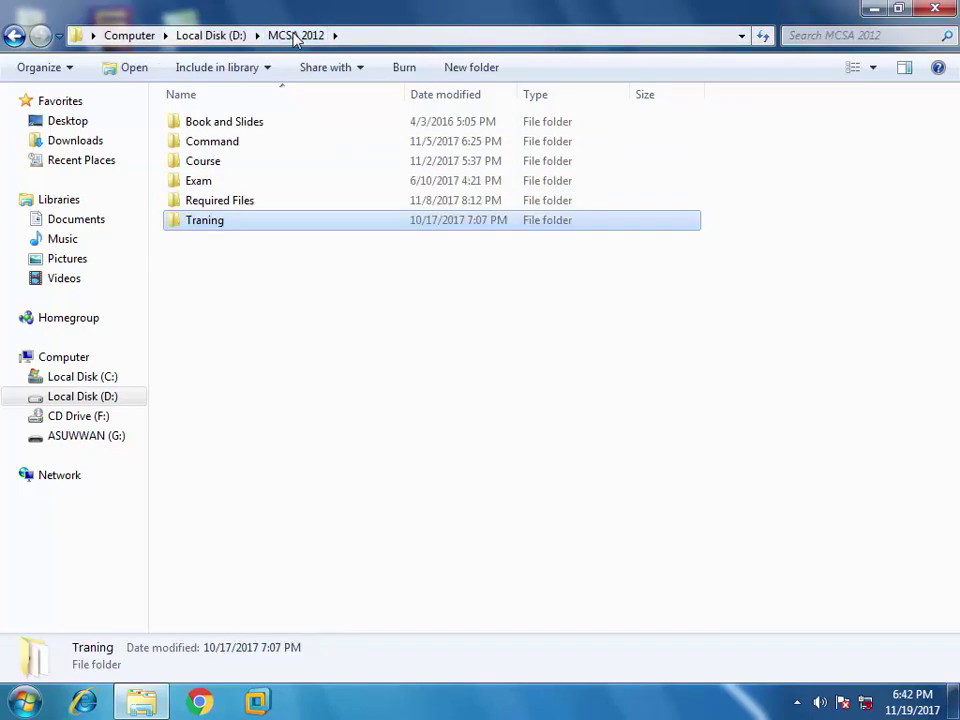
double_click(242, 145)
scroll(270, 484, down, 4)
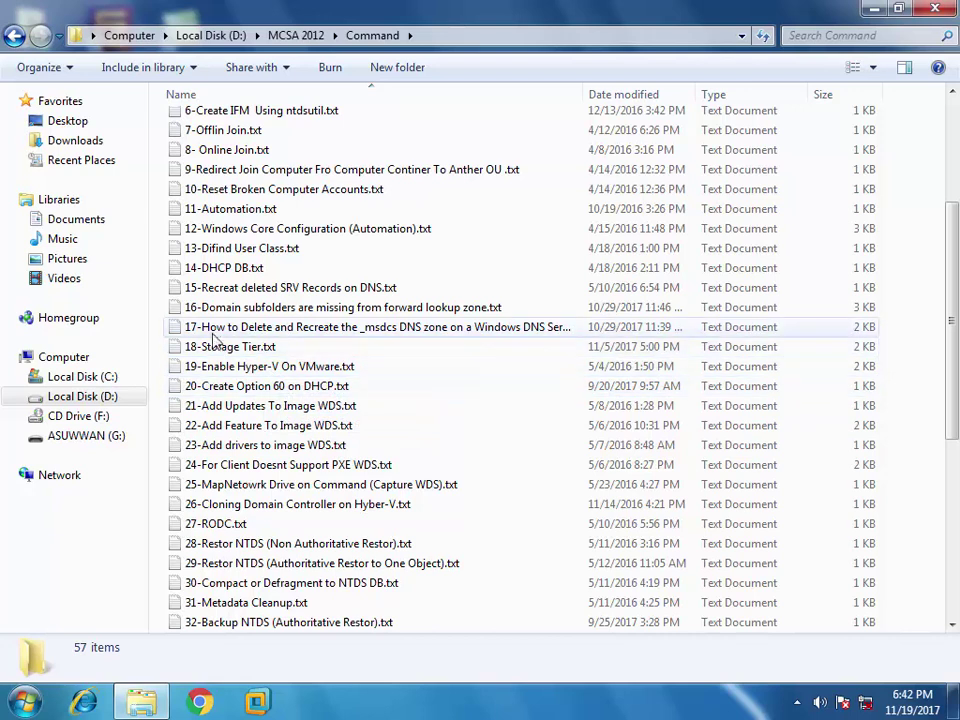
double_click(252, 369)
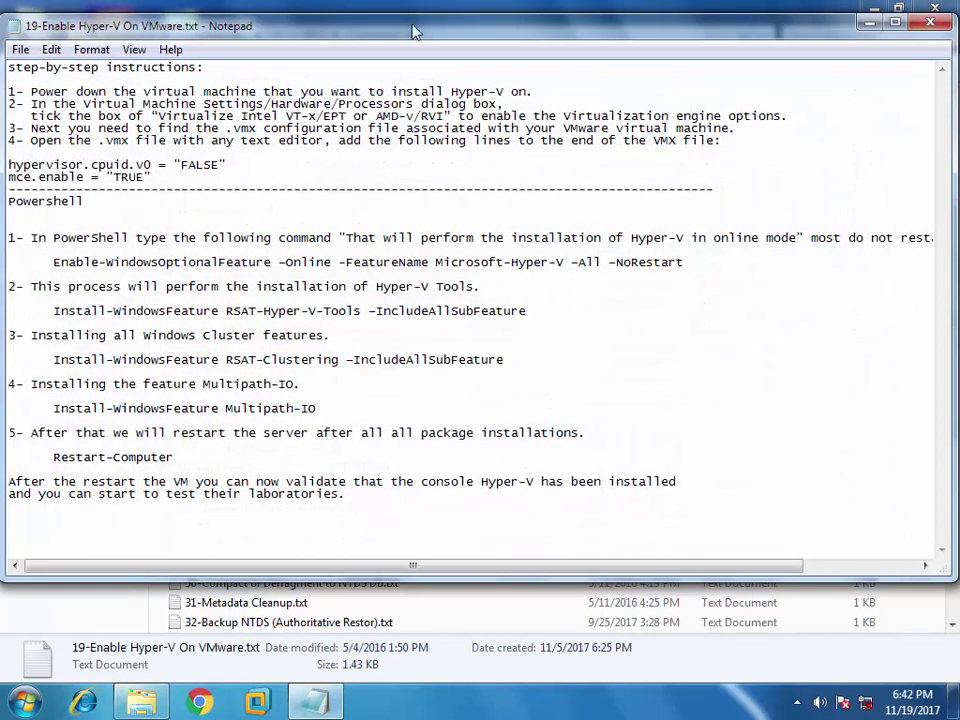
- Maximize the Notepad instructions and highlight the VMware setup steps and the PowerShell section
double_click(417, 35)
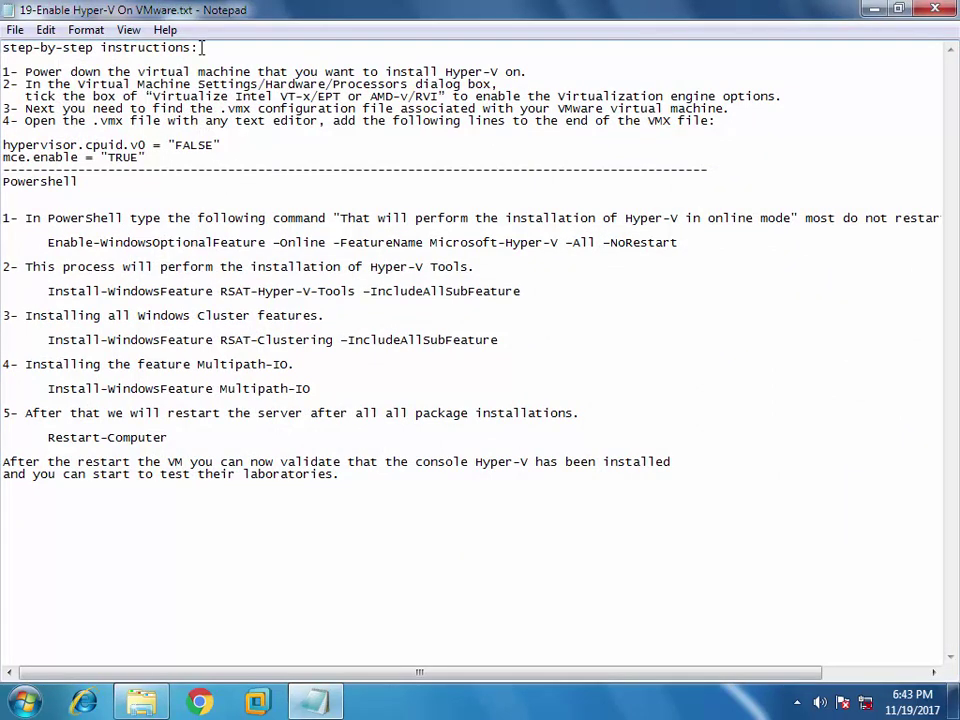
drag(201, 47, 290, 165)
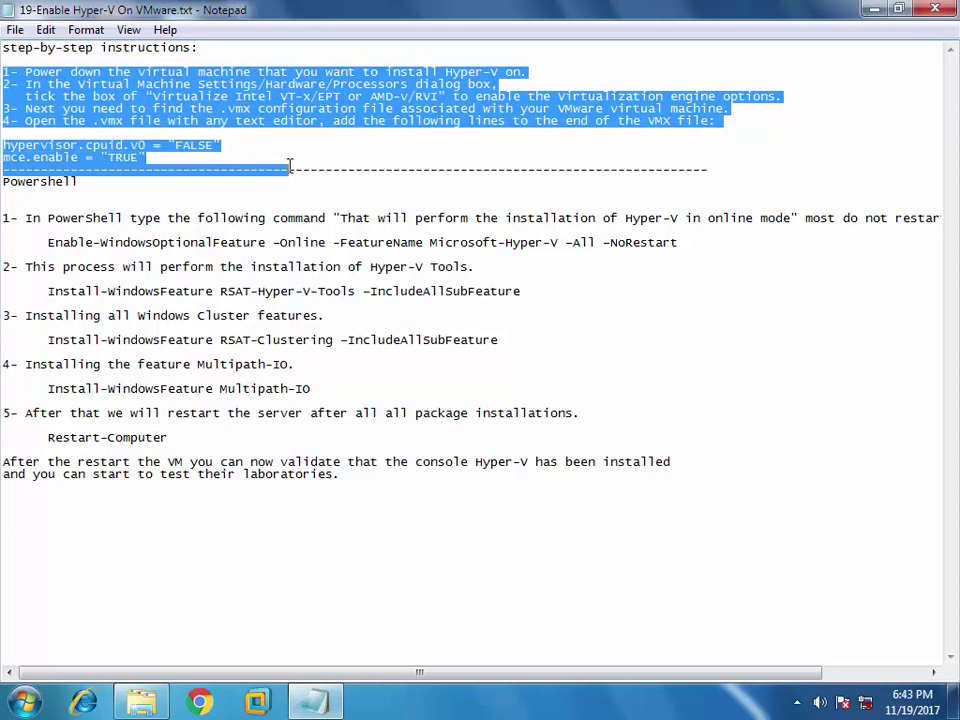
click(351, 550)
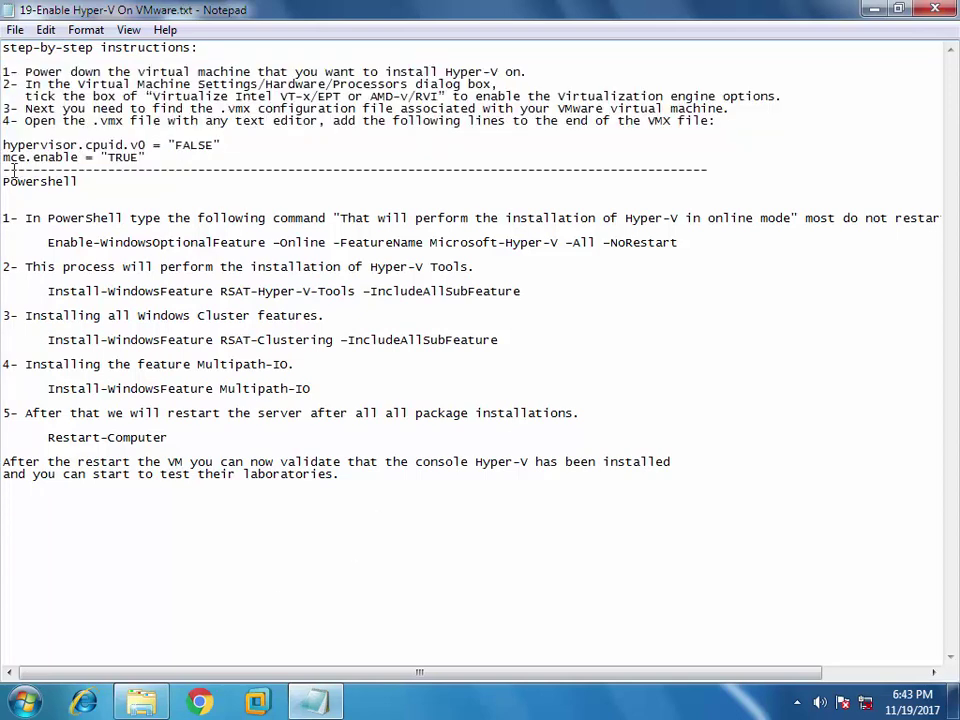
drag(3, 182, 679, 468)
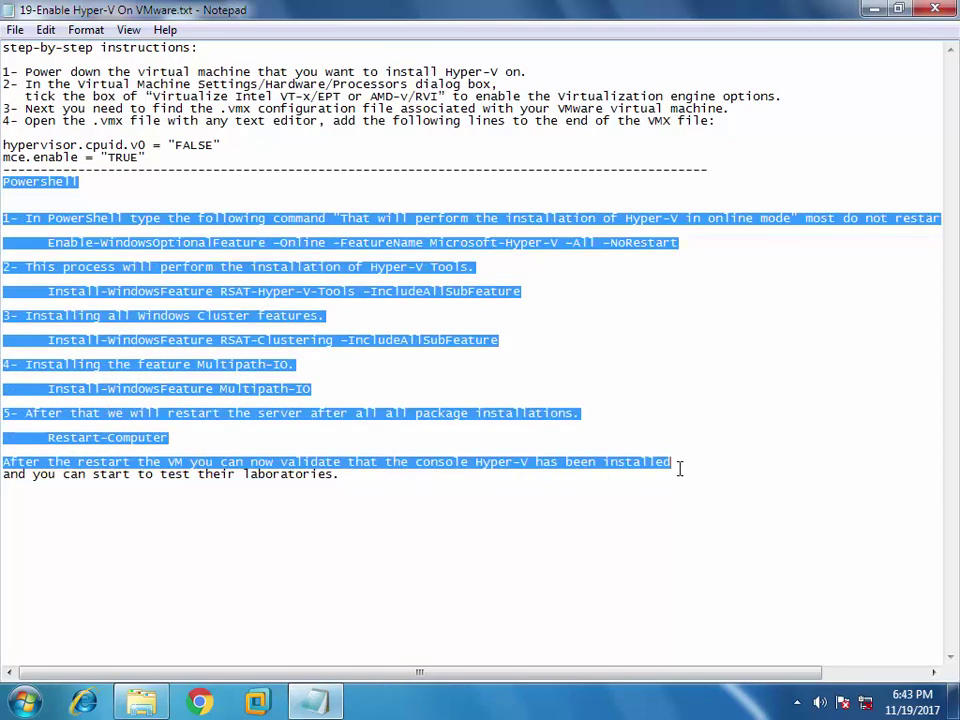
click(373, 523)
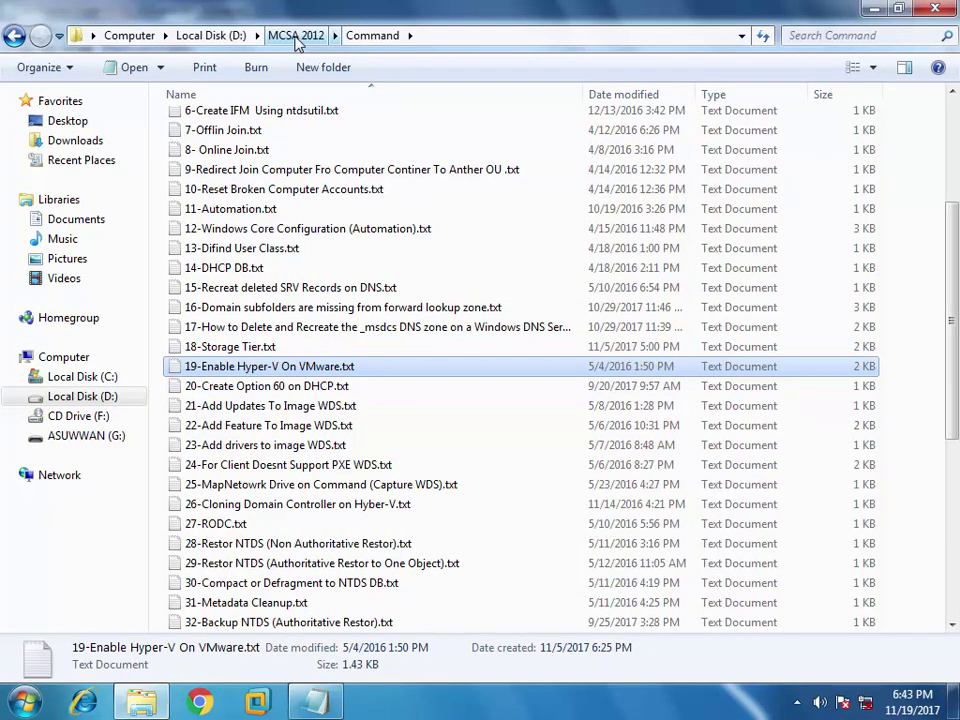
- Reopen the MCSA 2012 > Traning > Training-2 > Hyber-v folder in Explorer, then return to Notepad
click(296, 35)
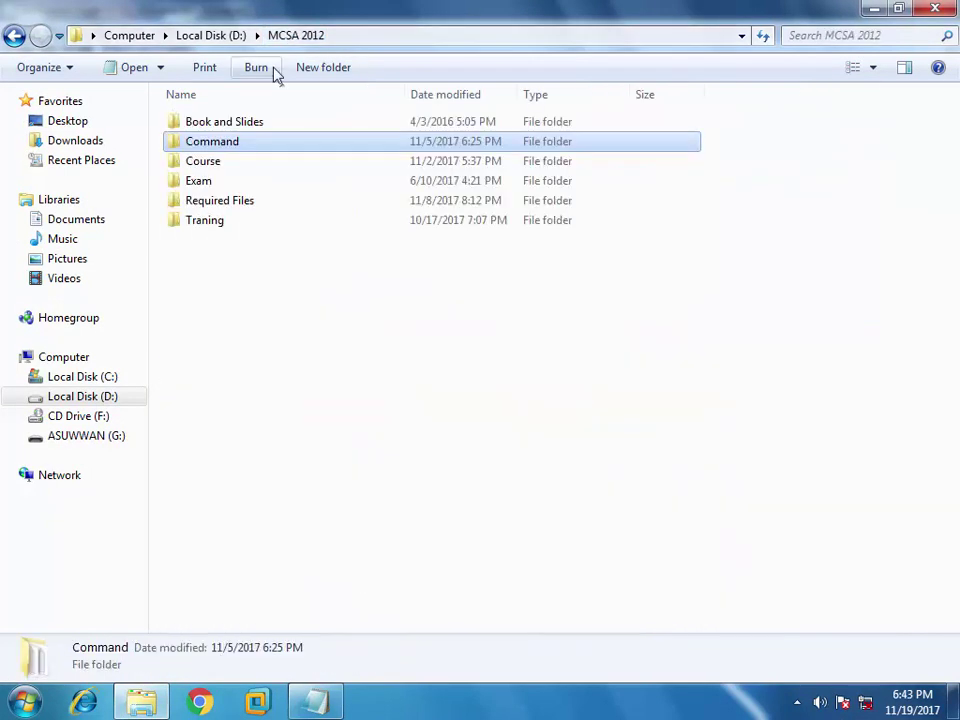
double_click(207, 222)
click(200, 145)
double_click(200, 145)
double_click(208, 171)
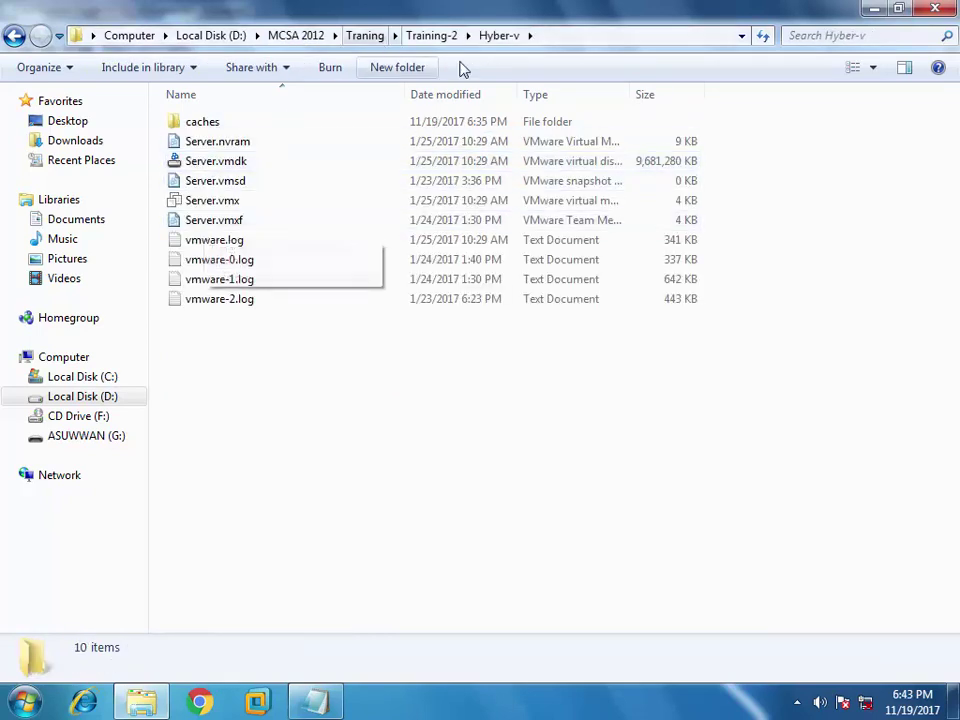
key(alt+Tab)
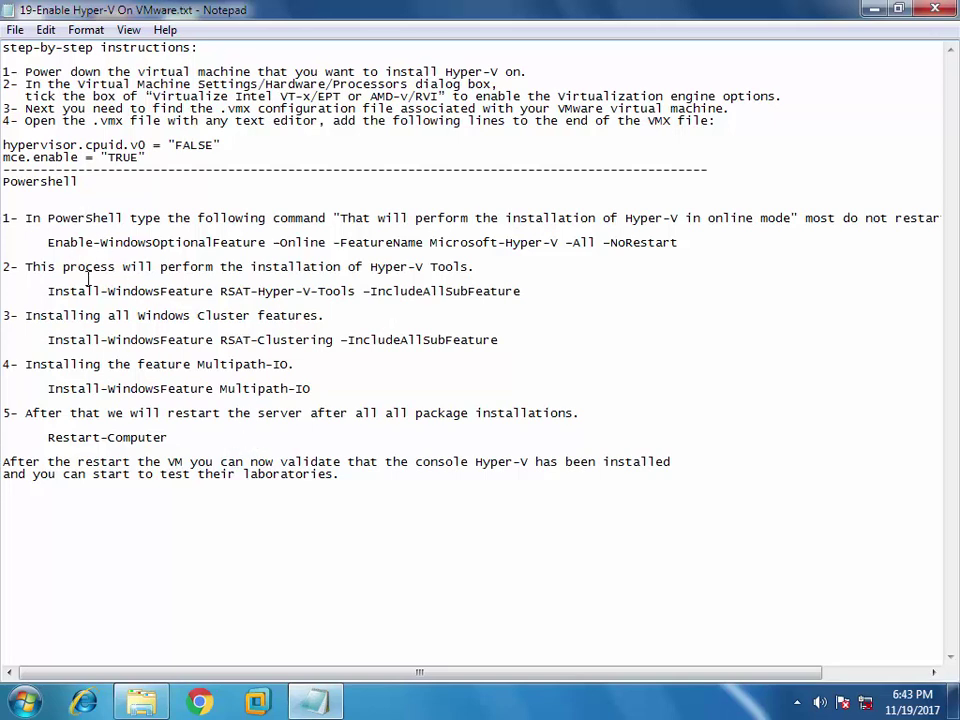
- Highlight the five PowerShell commands, from Enable-WindowsOptionalFeature through Restart-Computer
drag(42, 243, 683, 246)
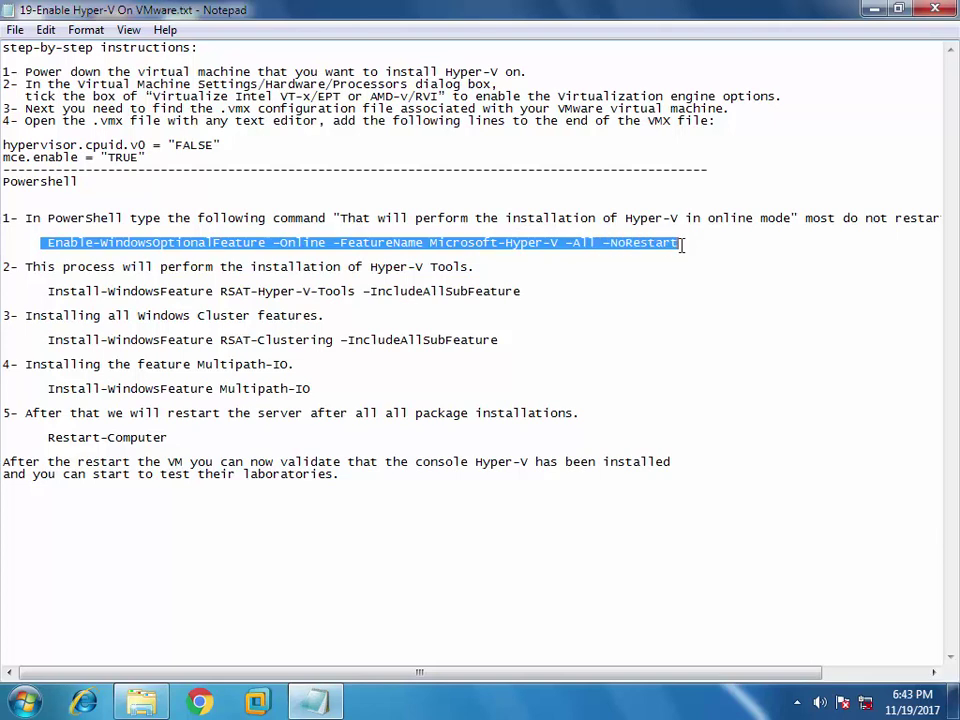
drag(48, 291, 514, 305)
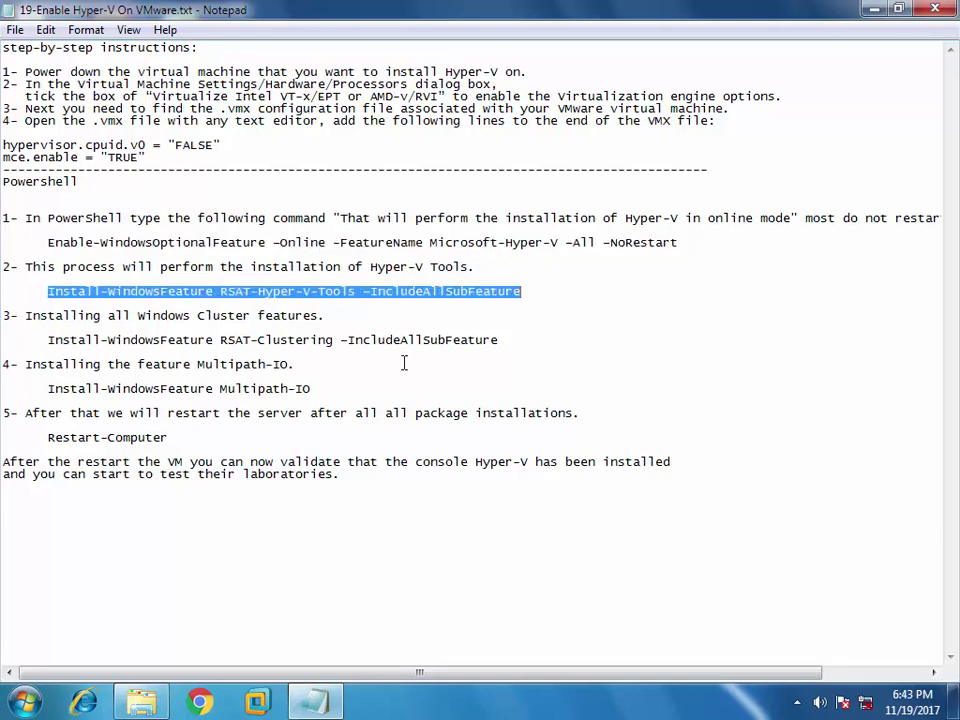
drag(55, 340, 385, 353)
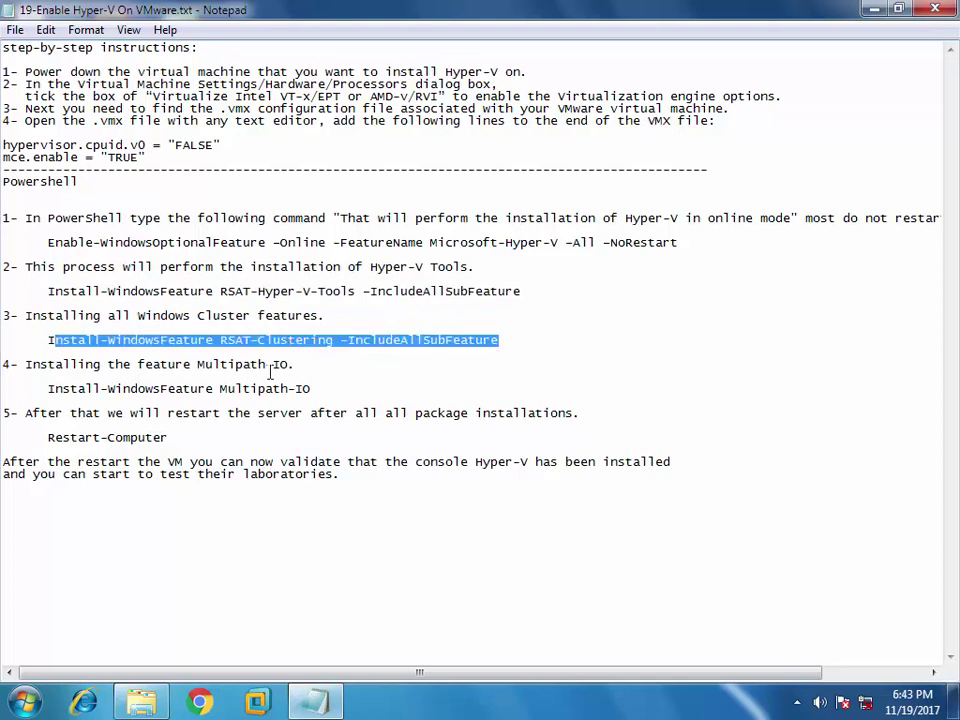
drag(50, 390, 316, 390)
drag(43, 440, 185, 437)
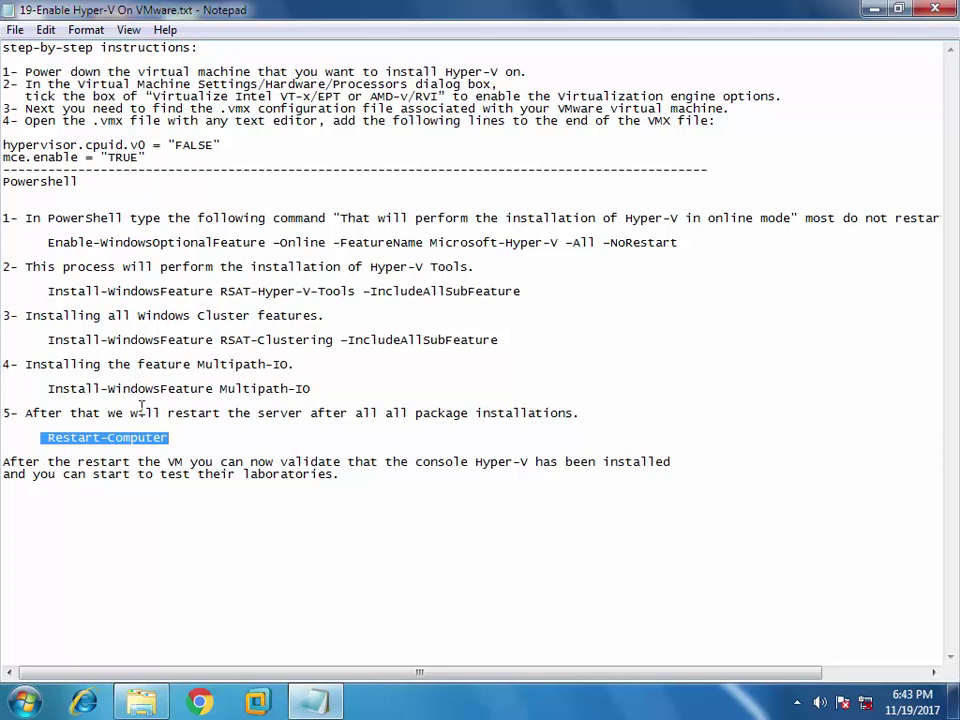
- Close VMware Workstation and open Server.vmx from the Hyber-v folder with Notepad
click(258, 702)
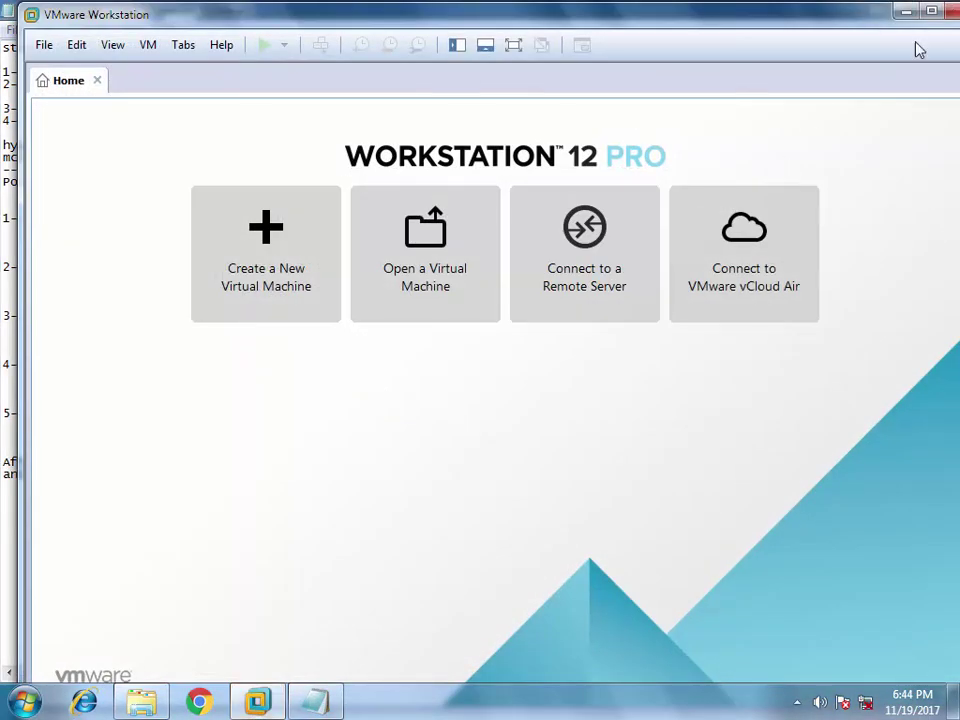
click(950, 10)
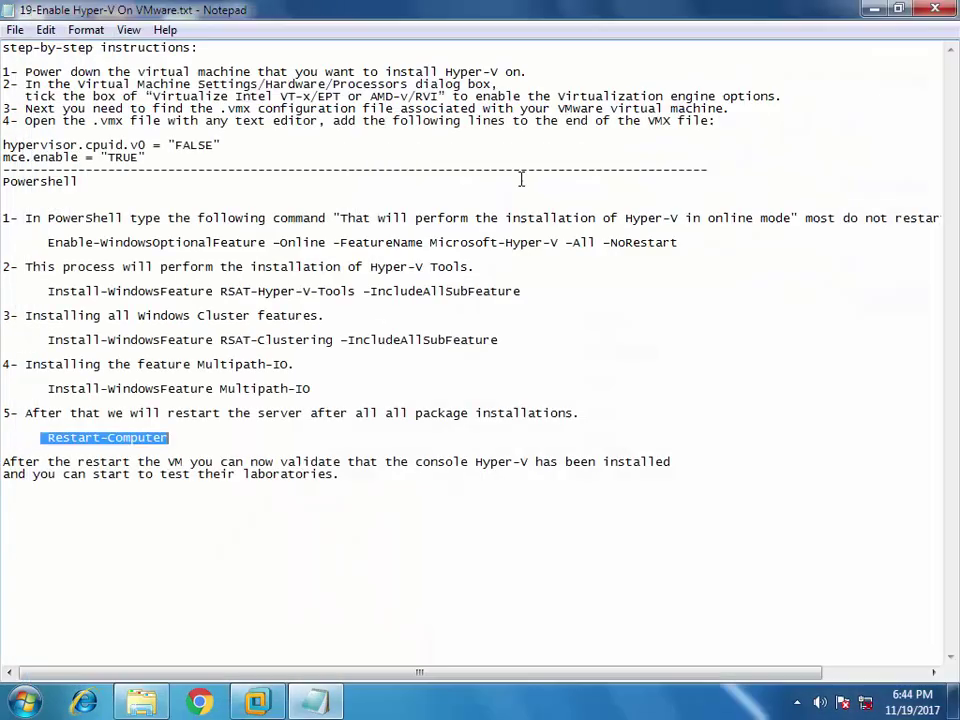
click(150, 697)
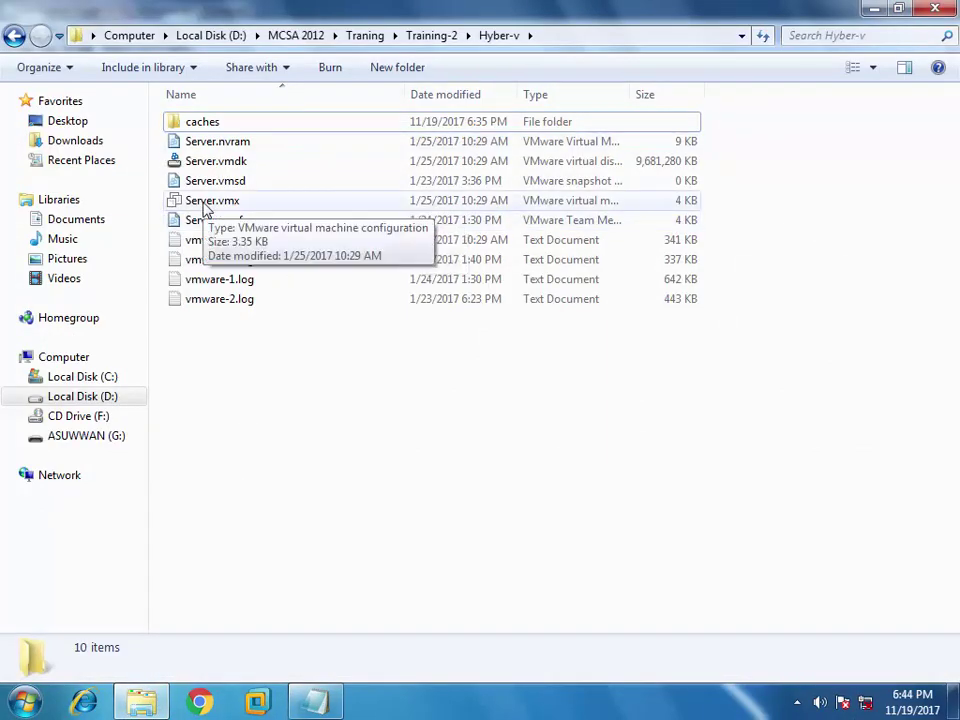
right_click(205, 205)
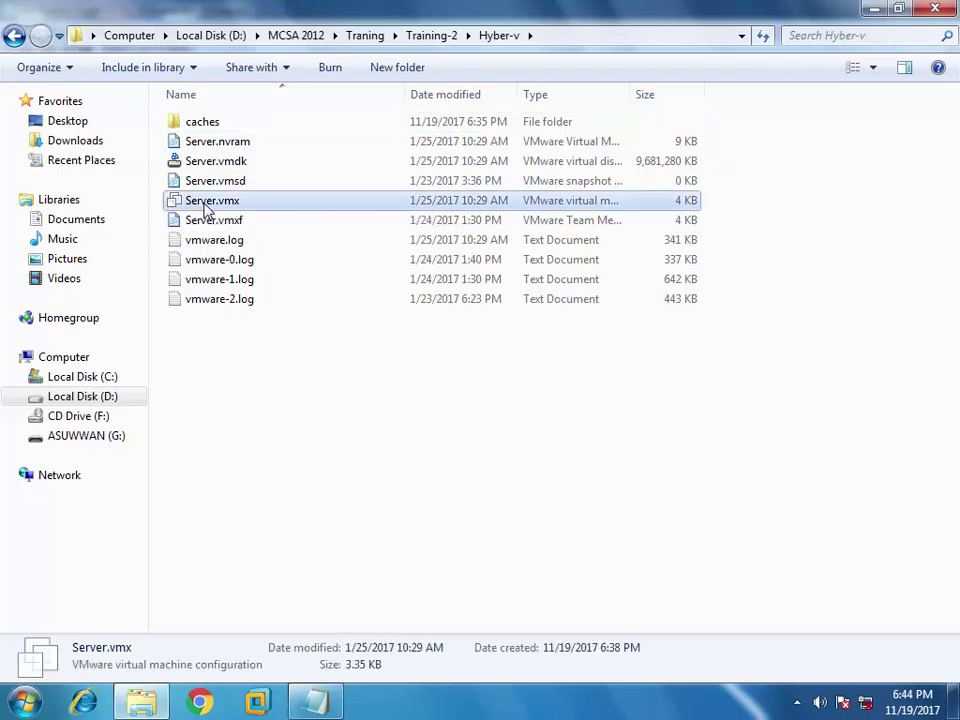
mouse_move(261, 241)
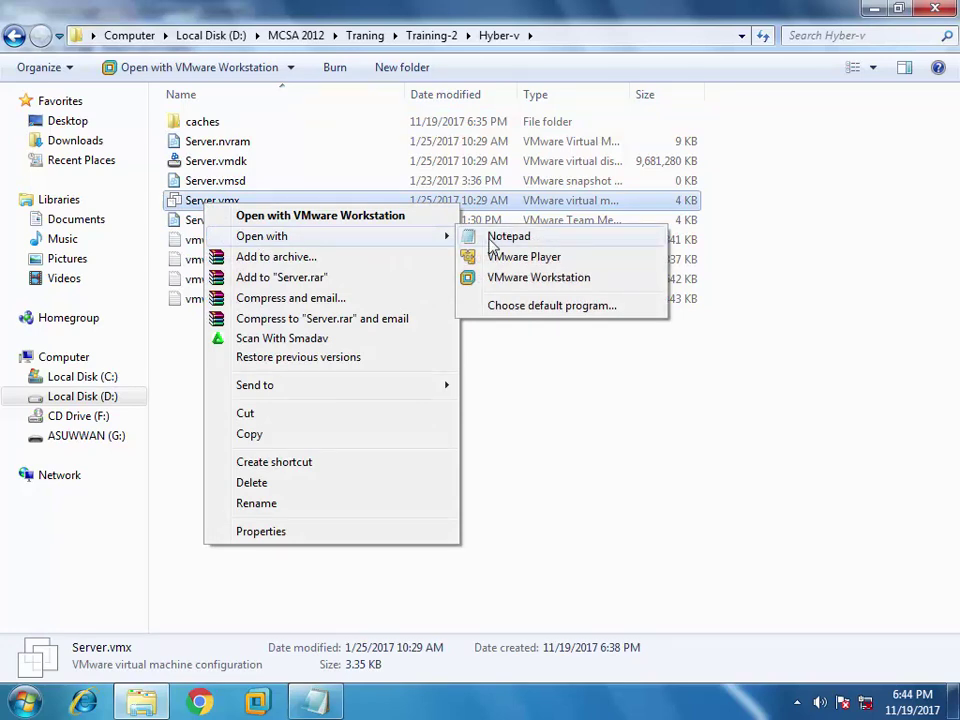
click(494, 240)
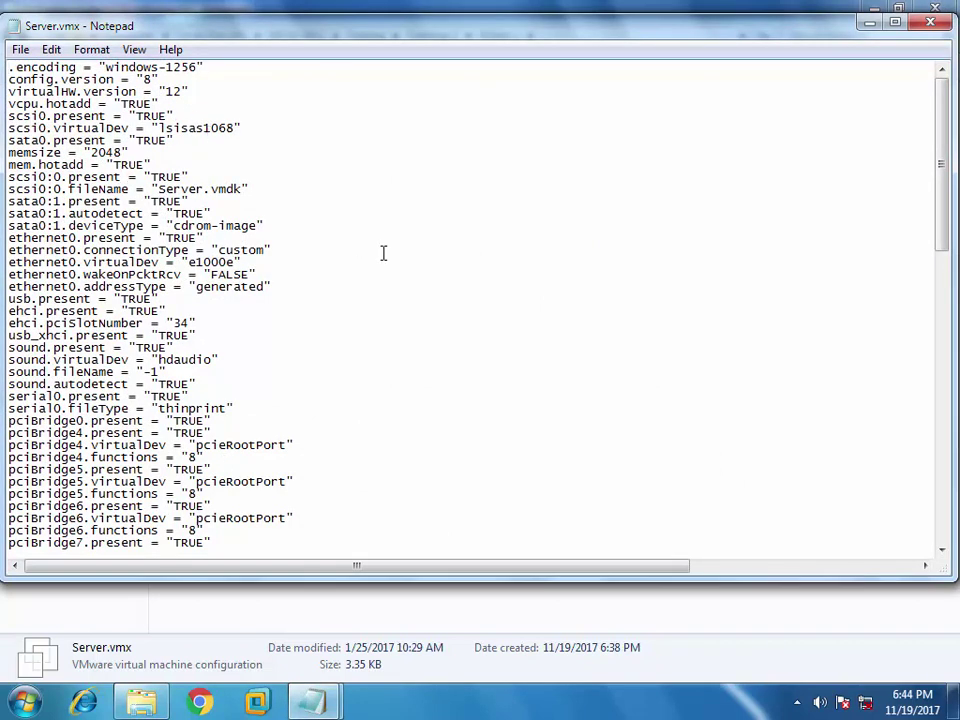
- Copy the hypervisor.cpuid.v0 and mce.enable lines from the Hyper-V instructions file
drag(945, 128, 932, 416)
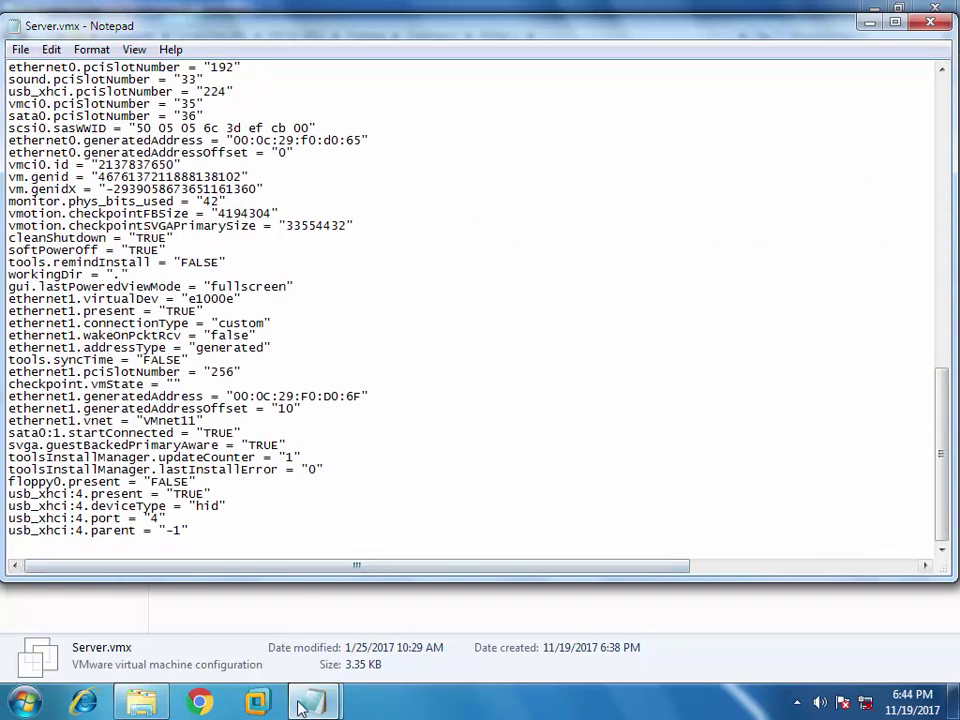
key(super+5)
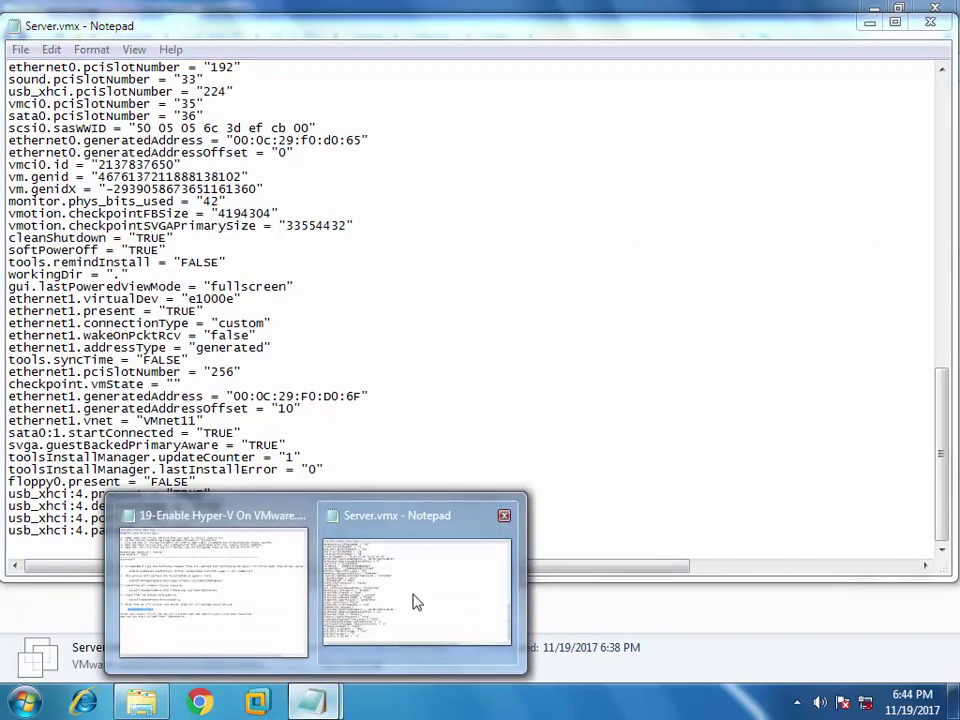
click(396, 598)
key(super+5)
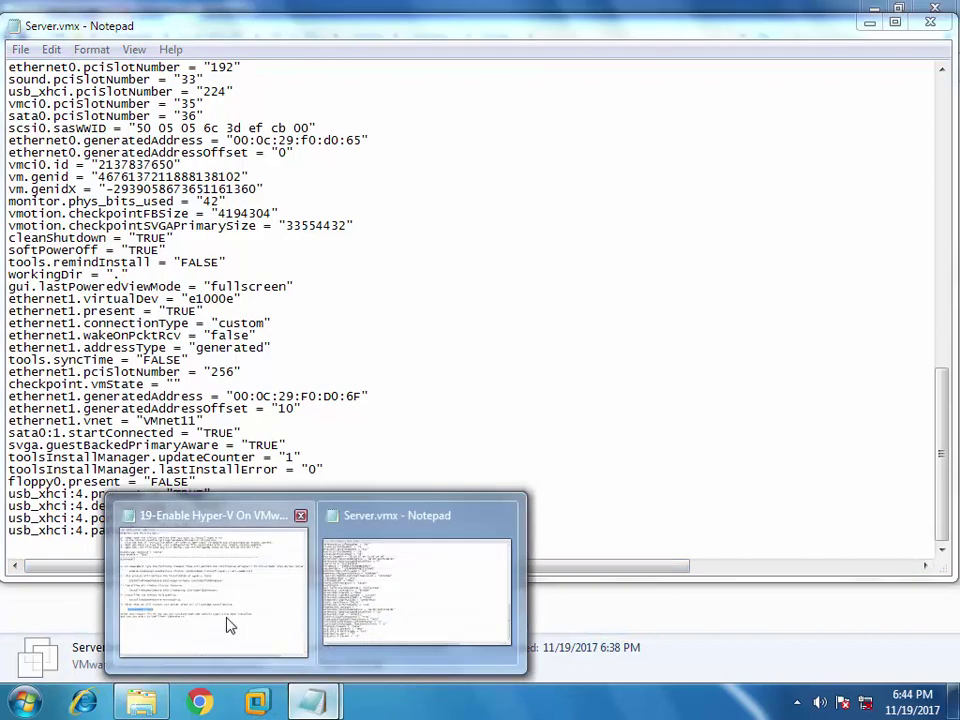
click(229, 622)
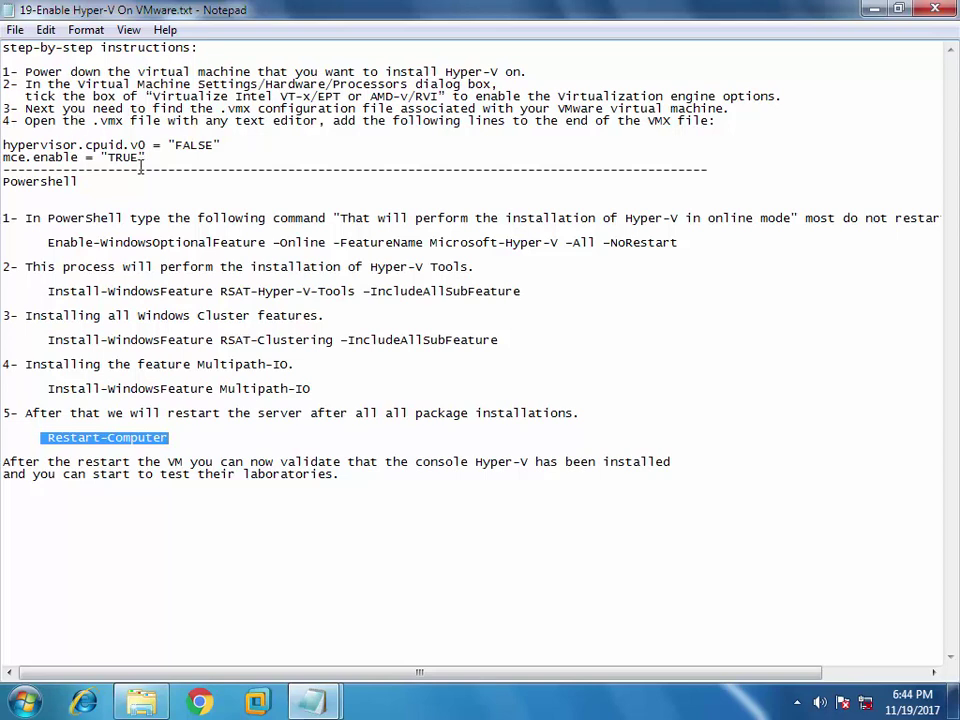
drag(148, 157, 3, 146)
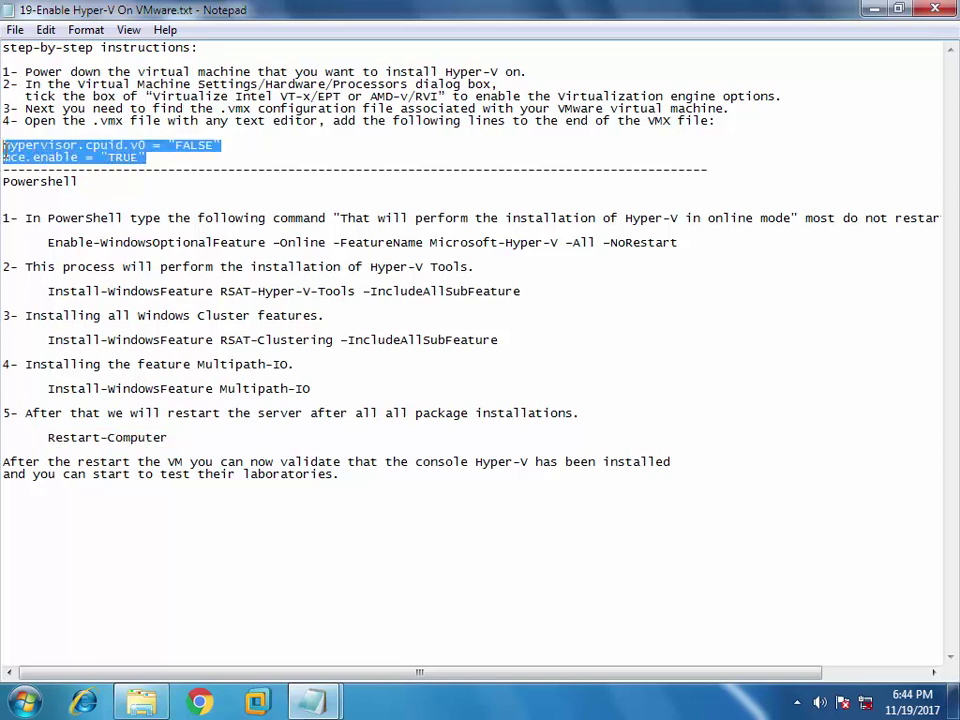
right_click(62, 152)
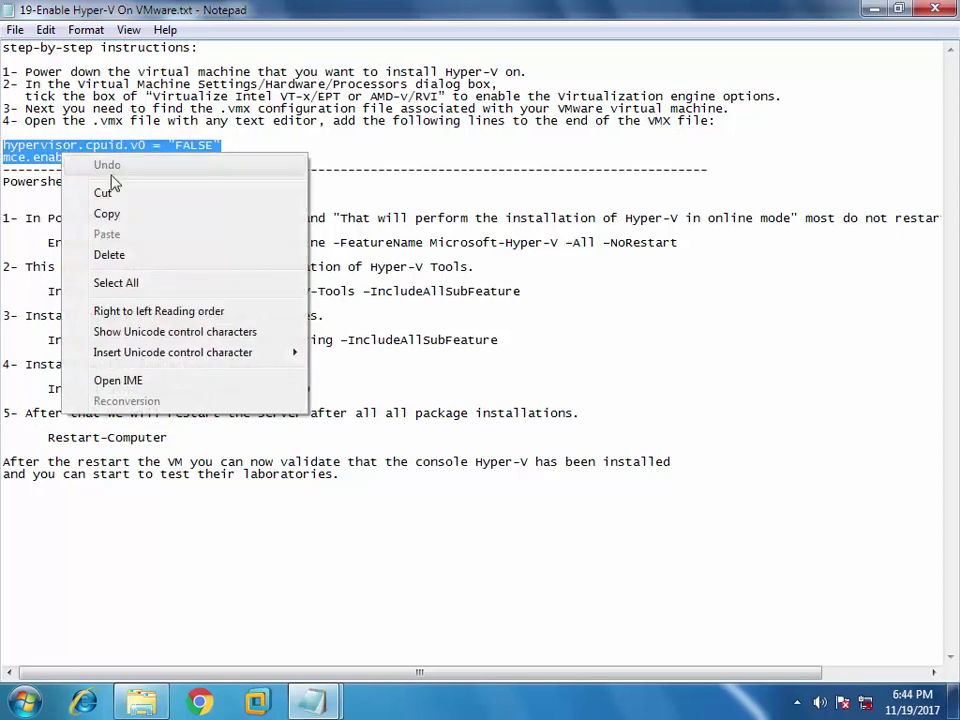
click(107, 214)
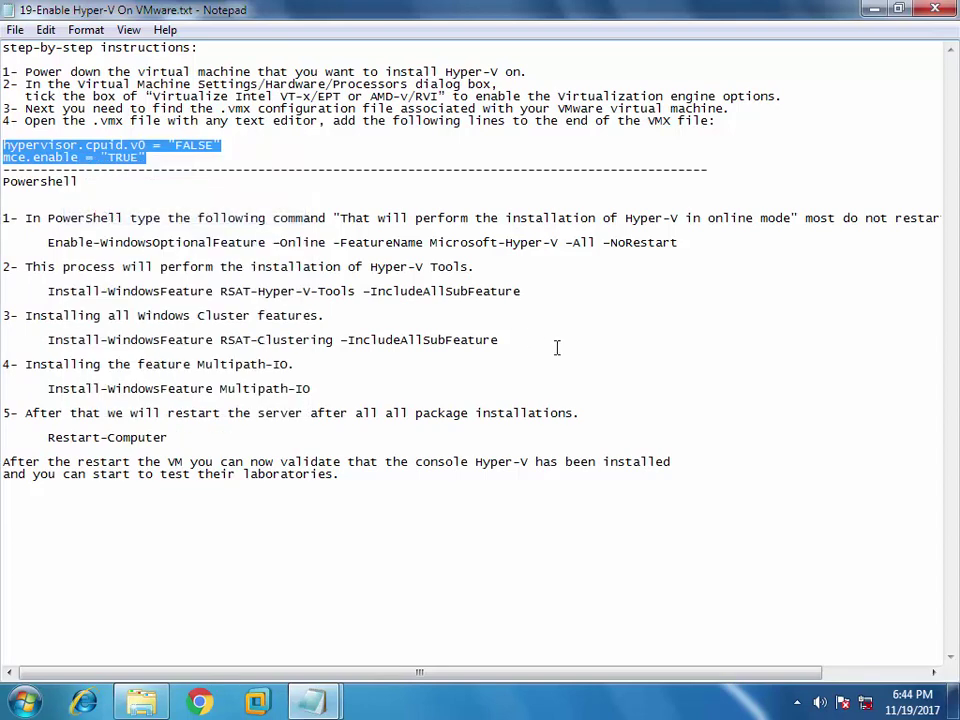
- Close the instructions, paste both lines at the end of Server.vmx, and save it
click(935, 9)
click(197, 530)
key(Return)
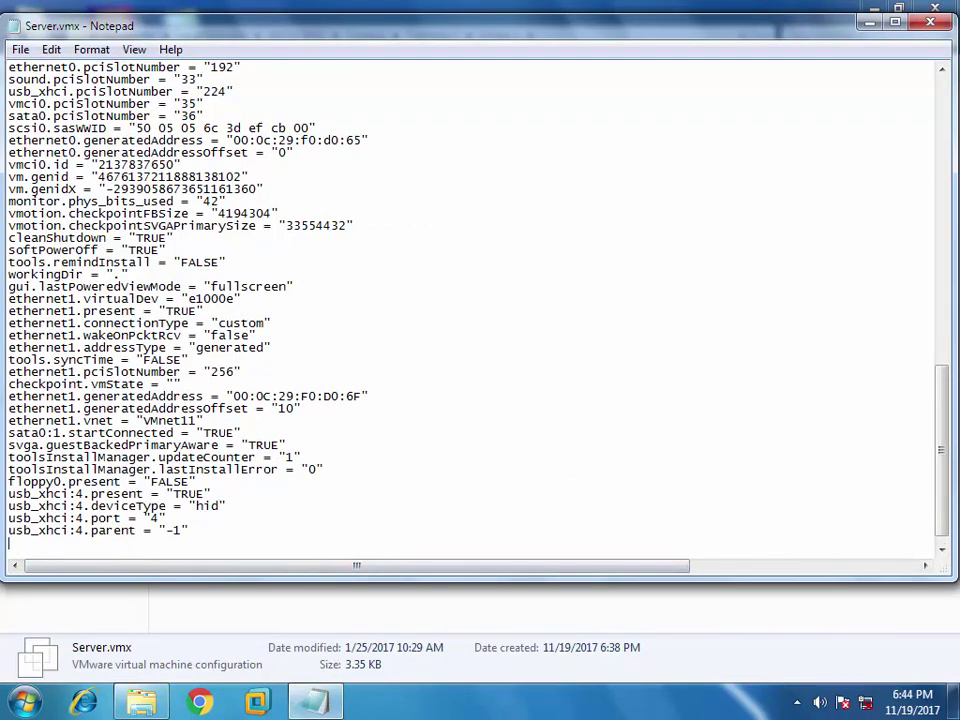
key(ctrl+v)
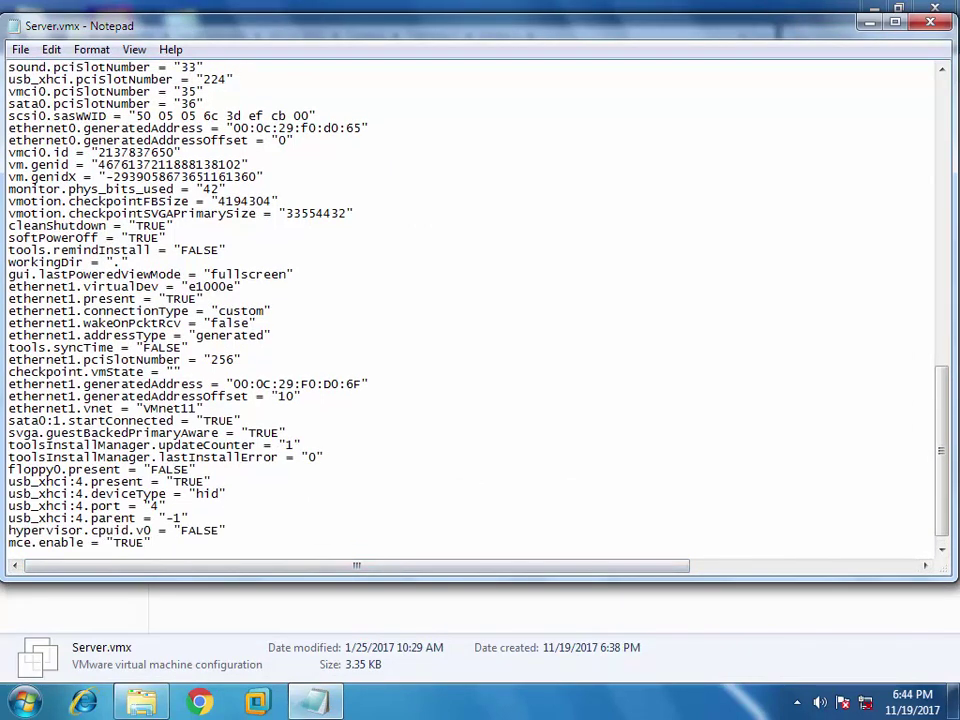
click(931, 21)
click(437, 362)
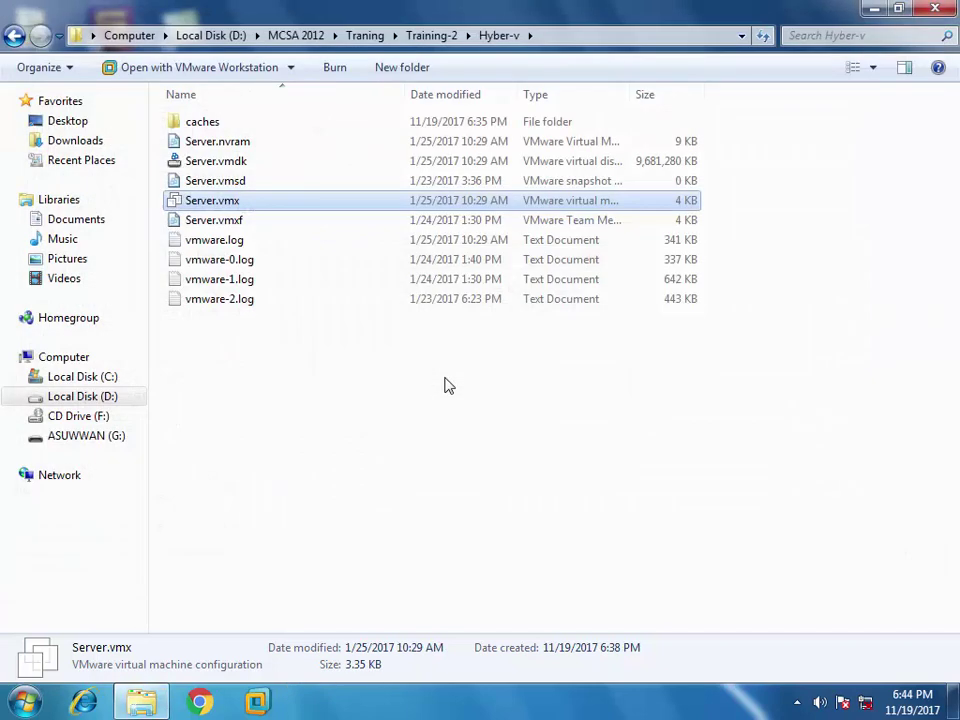
- Open the Server.vmx machine and enable Virtualize Intel VT-x/EPT or AMD-V/RVI under Processors
double_click(209, 203)
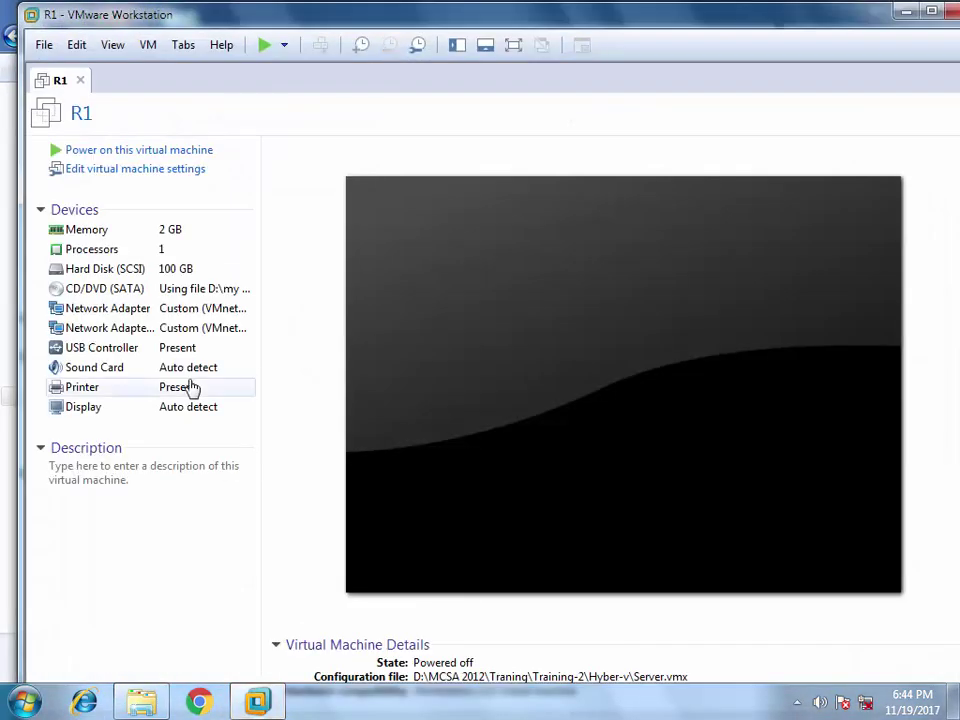
double_click(100, 251)
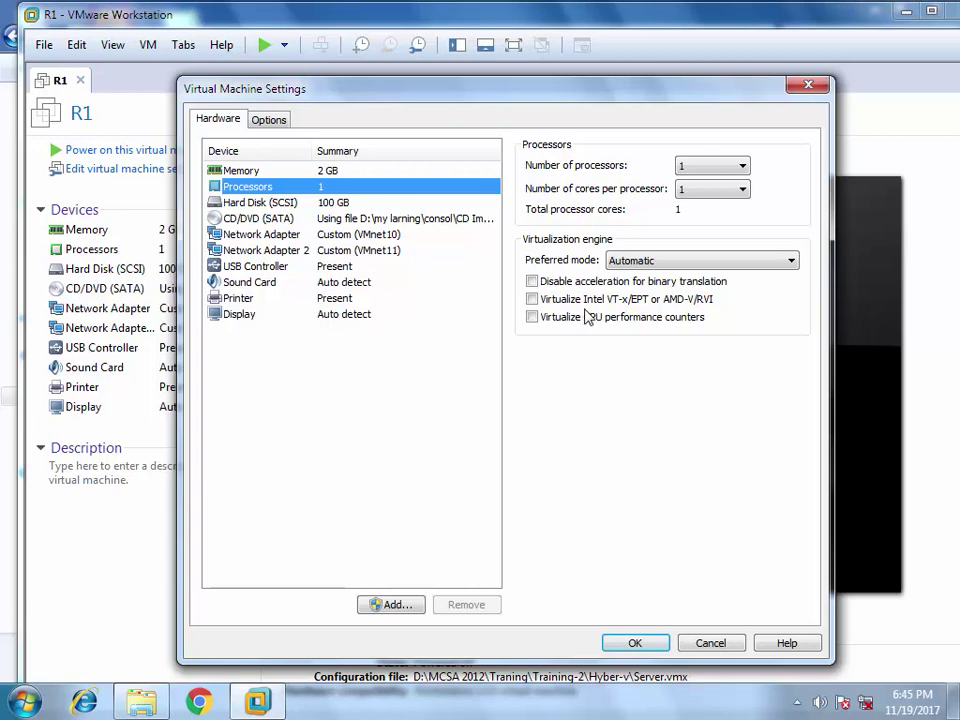
click(532, 299)
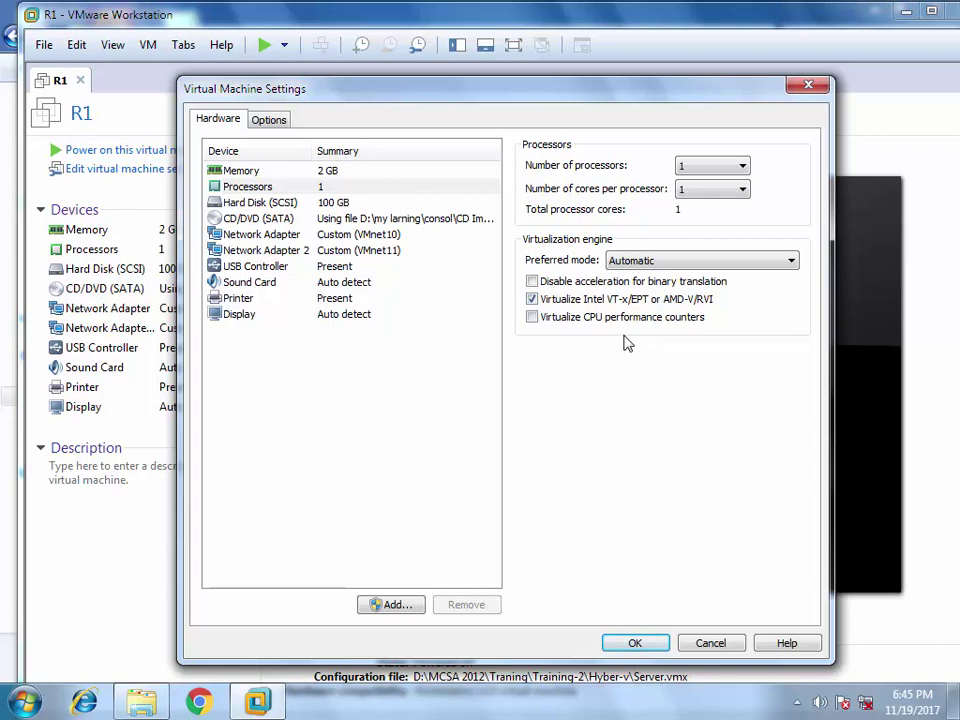
click(640, 642)
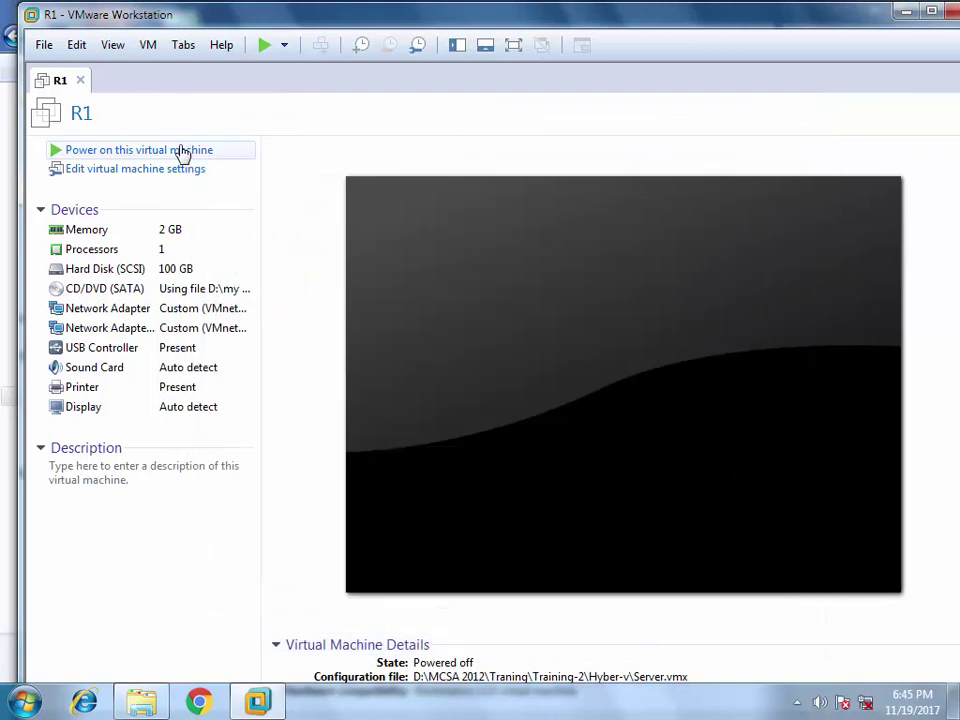
- Rename the VM from R1 to Hyber-v in General options, then cancel the moved/copied power-on prompt
click(160, 168)
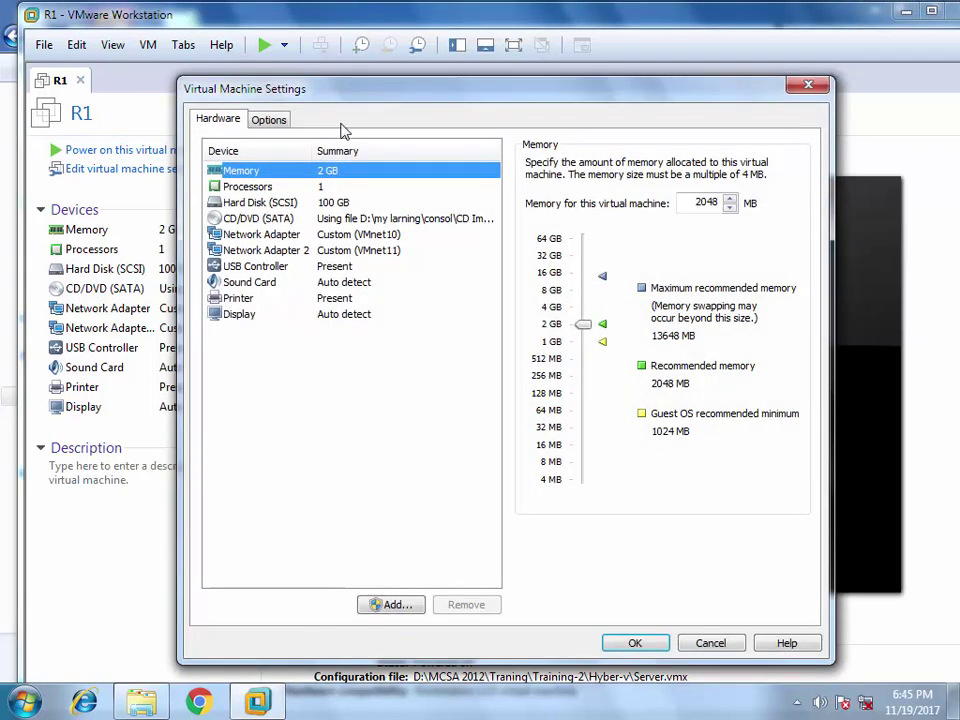
click(268, 118)
key(Tab)
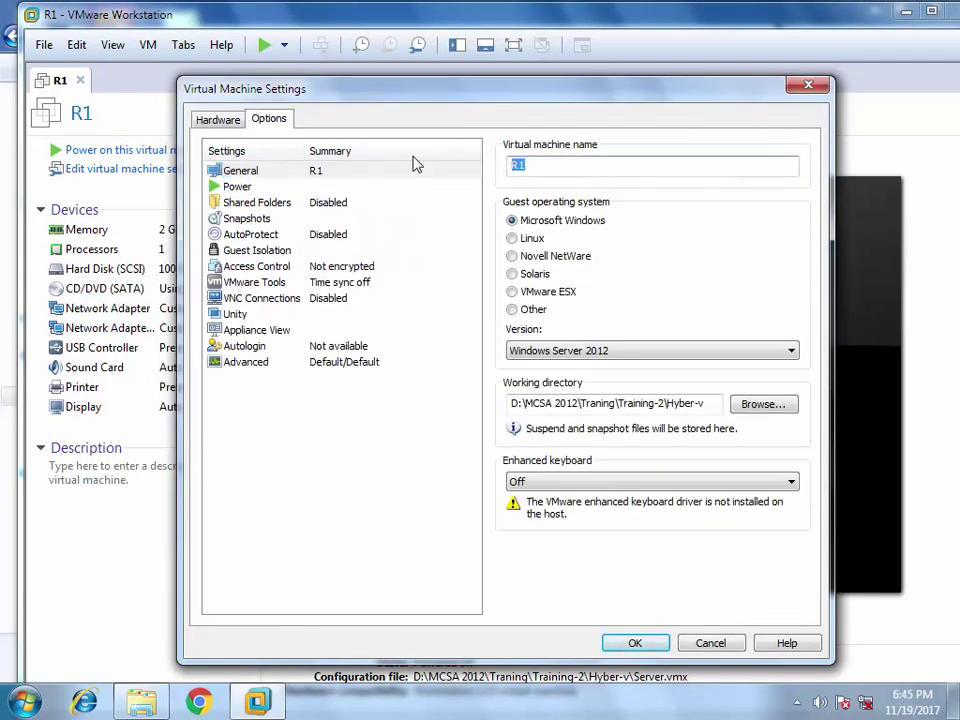
text(Hyber-v)
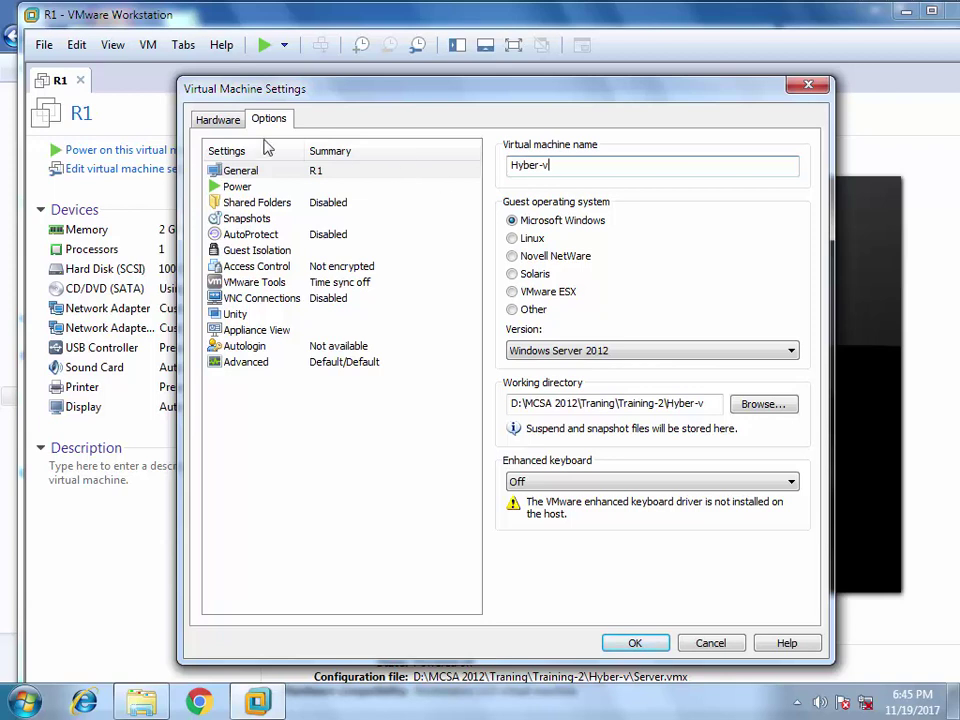
click(219, 119)
key(Return)
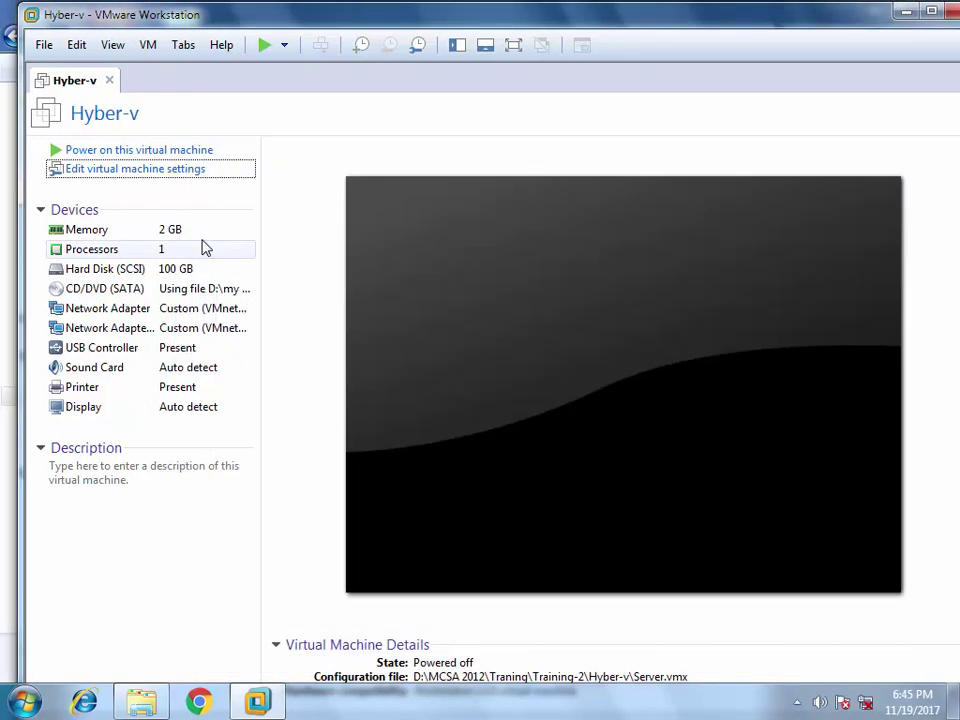
click(154, 152)
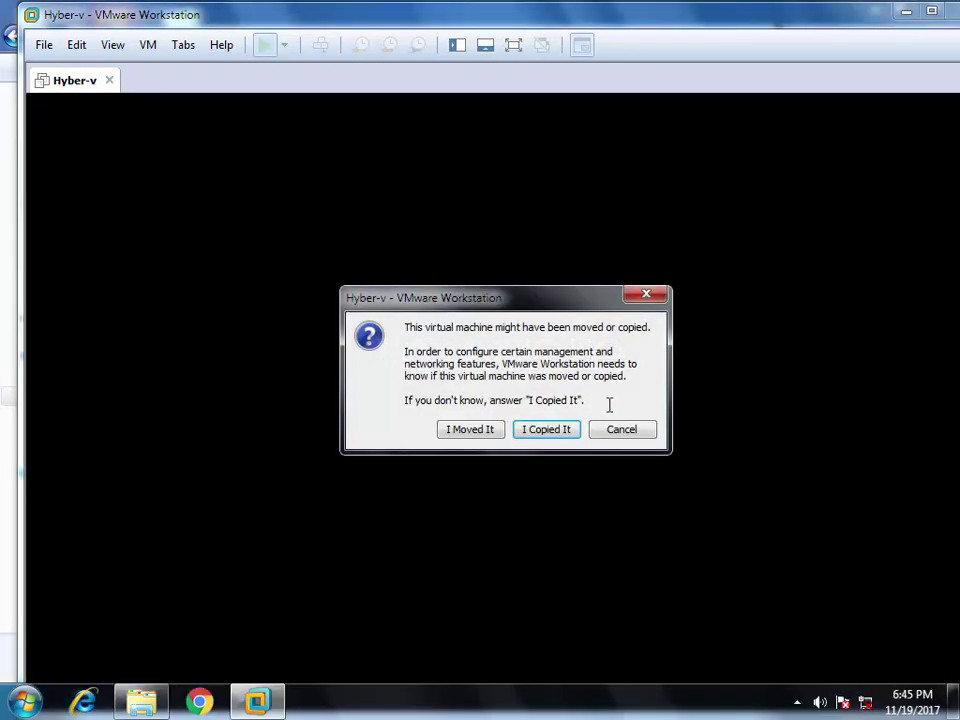
click(621, 432)
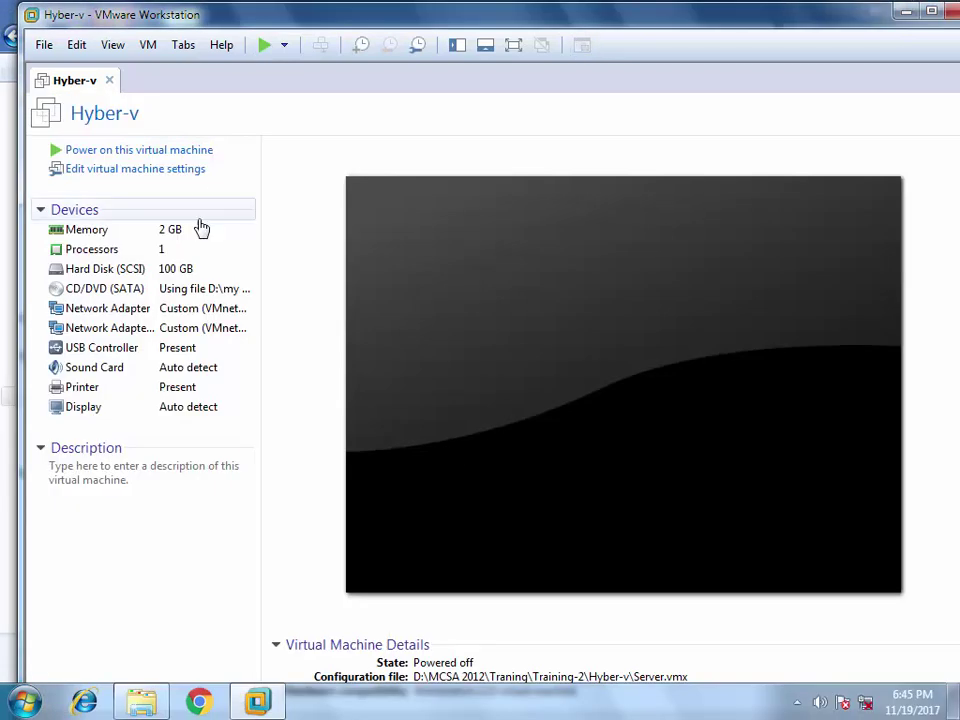
- Raise the Hyber-v machine's memory from 2 GB to 8 GB
click(130, 234)
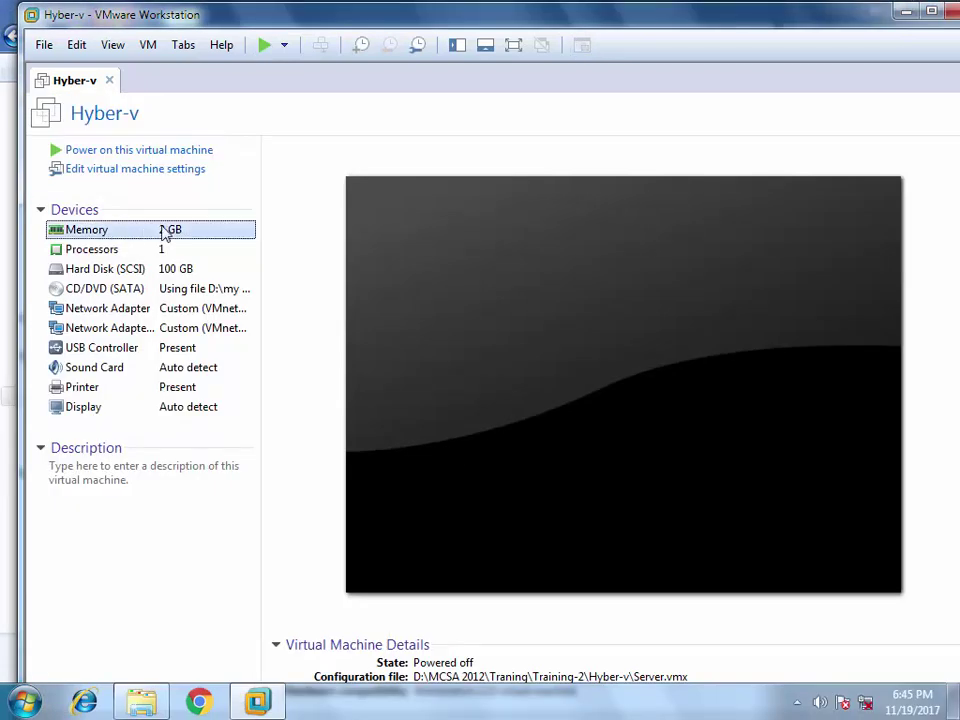
double_click(130, 234)
drag(588, 329, 585, 295)
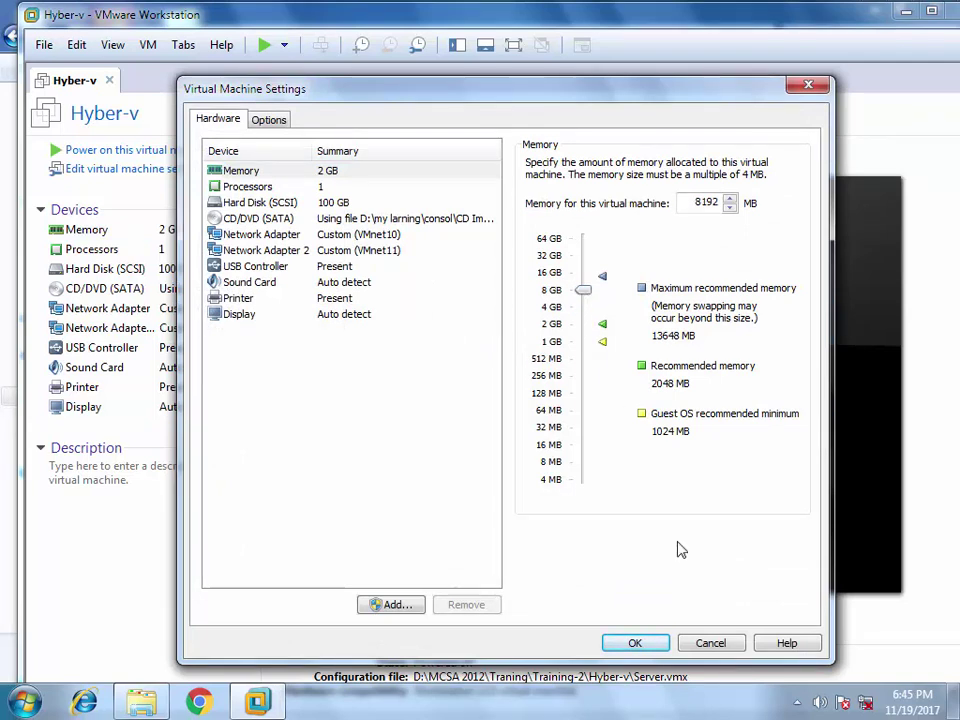
click(638, 645)
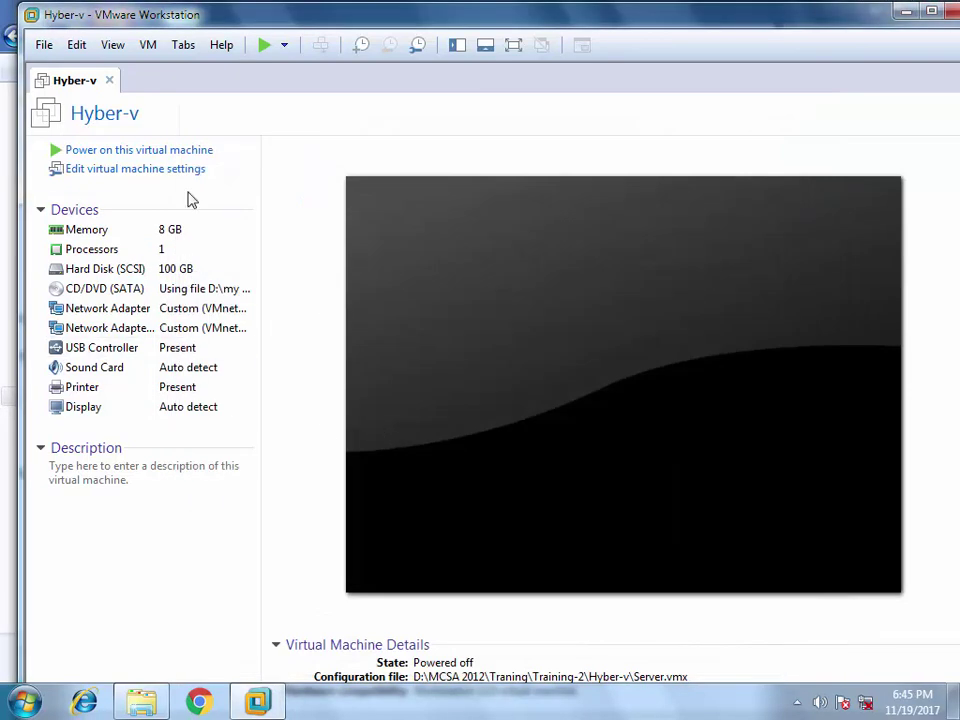
- Power on the VM, answer I Copied It, and switch to full screen
click(180, 150)
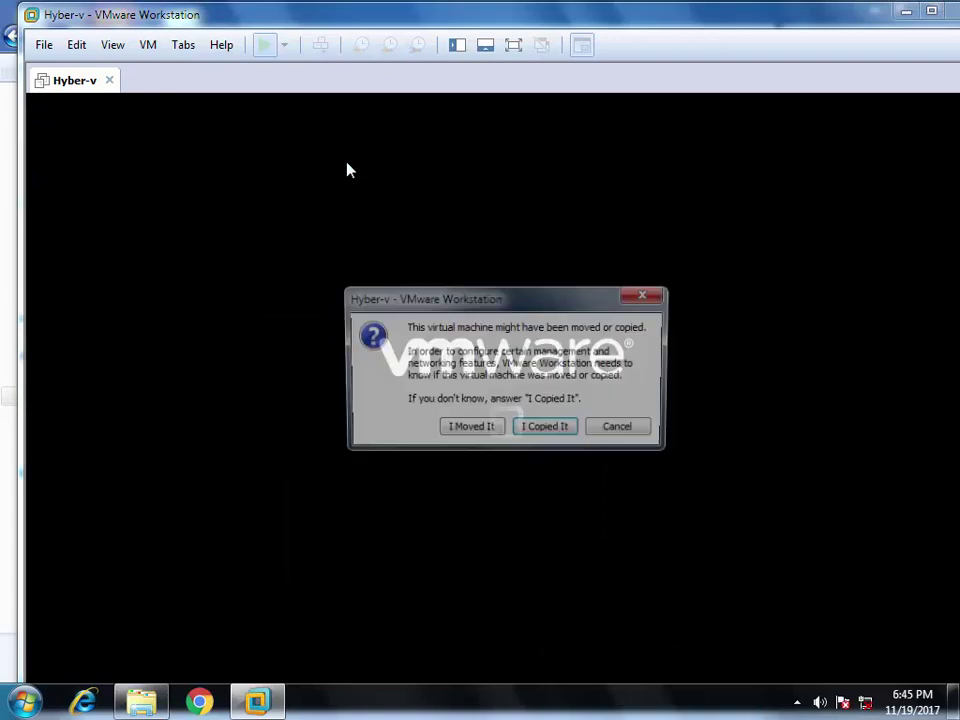
click(557, 430)
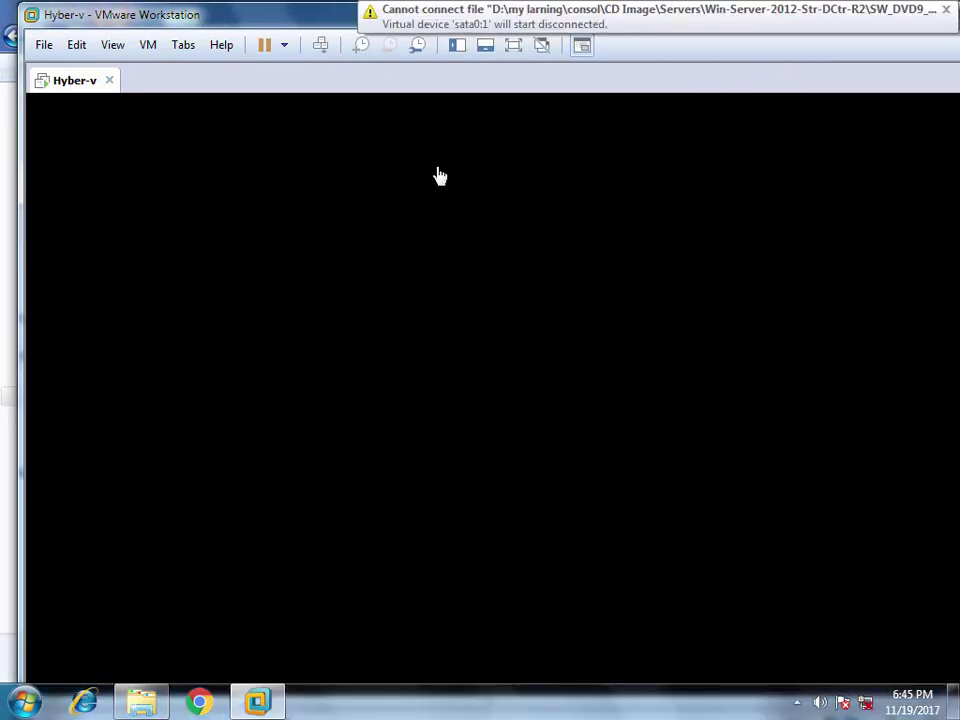
click(515, 47)
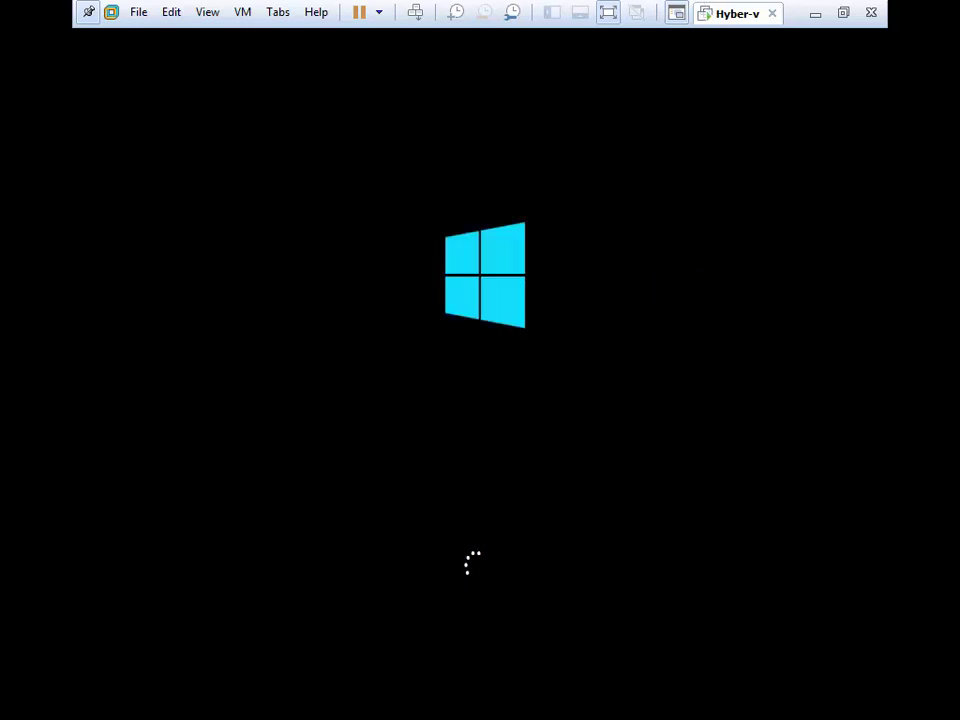
- On the host, browse the Windows features list under Programs and Features, cancelling without changes
click(816, 14)
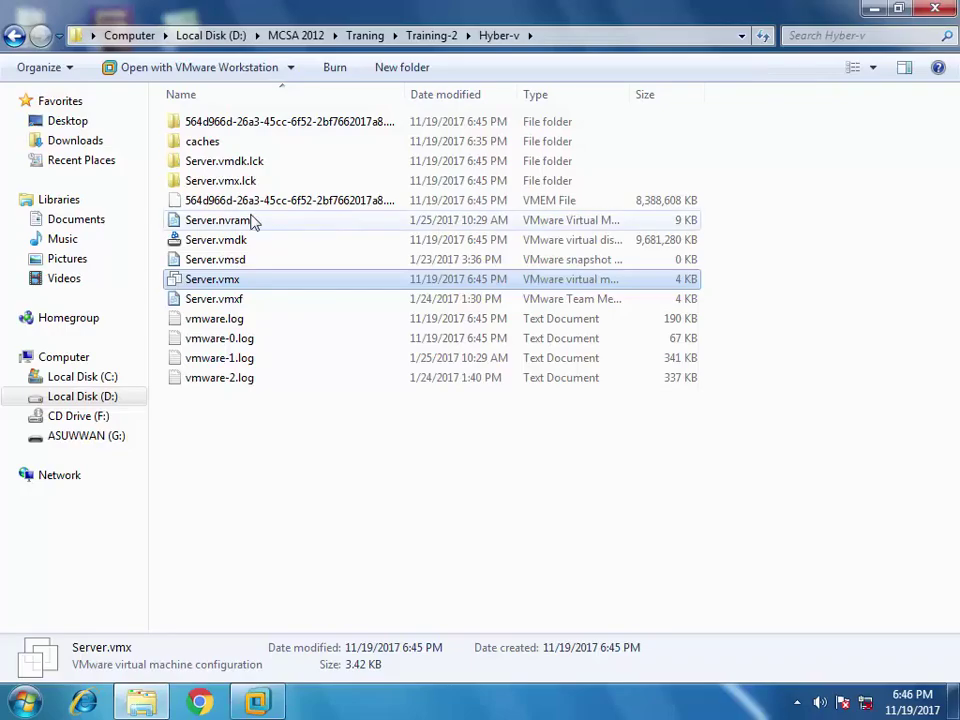
click(20, 704)
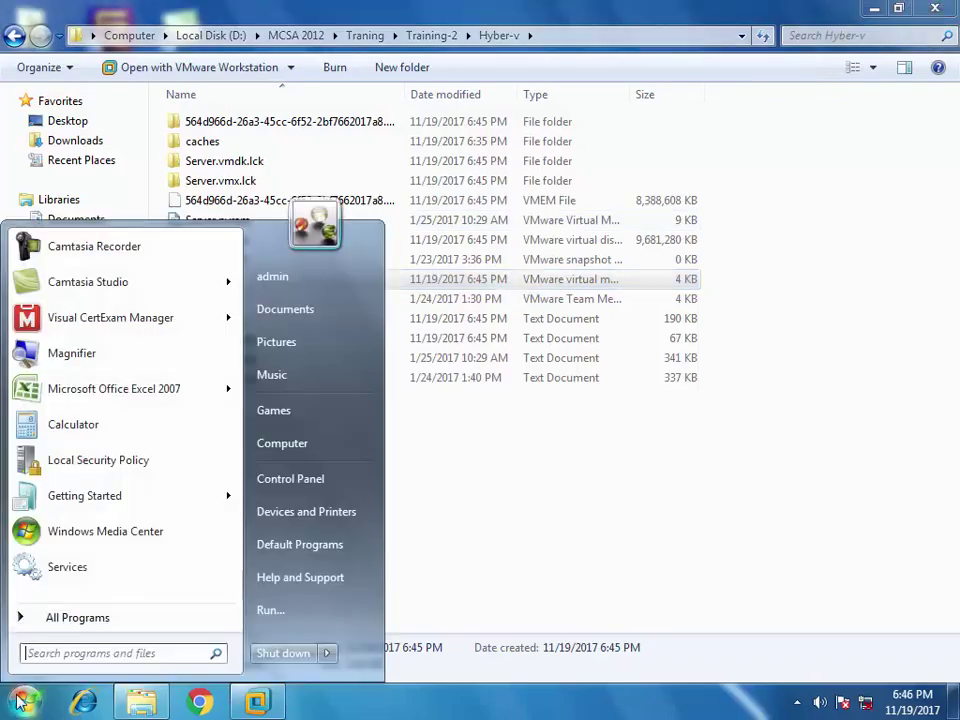
click(320, 477)
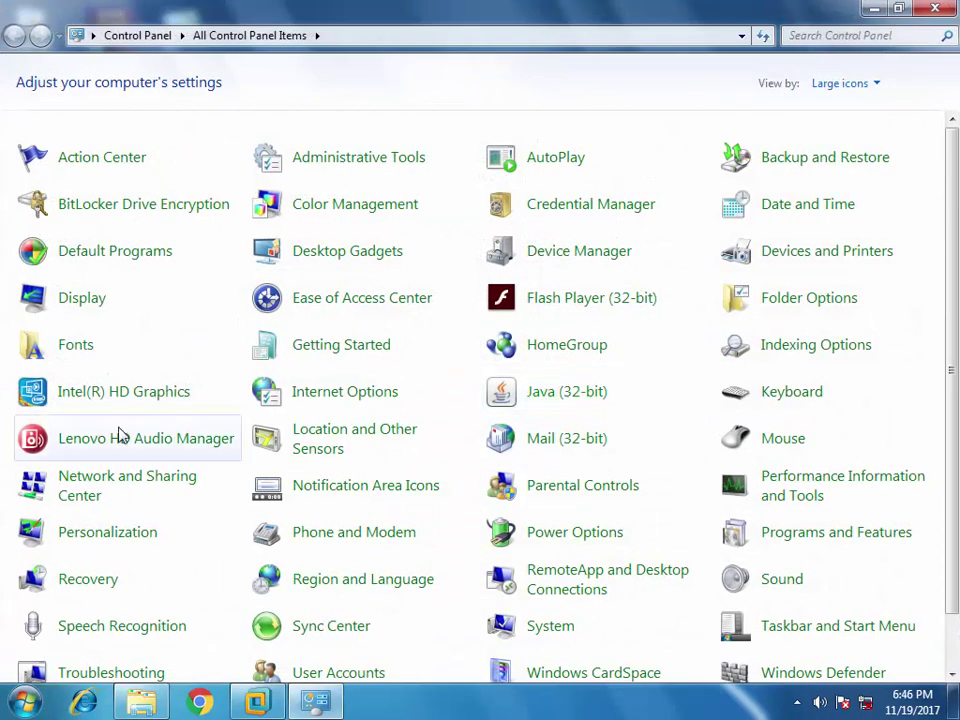
scroll(268, 489, down, 1)
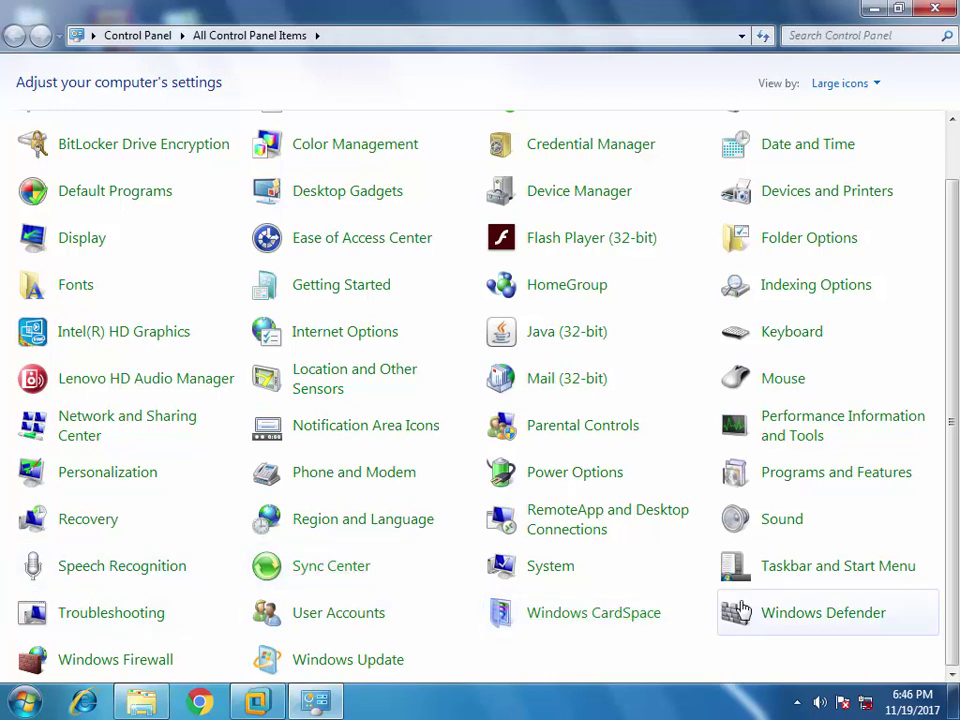
click(816, 480)
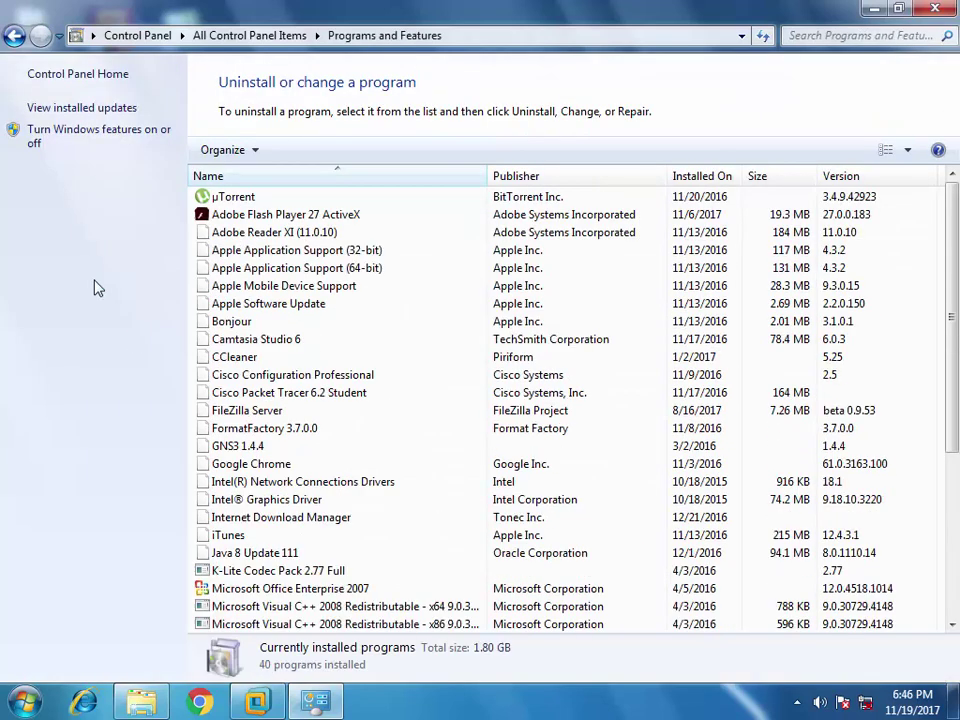
click(110, 132)
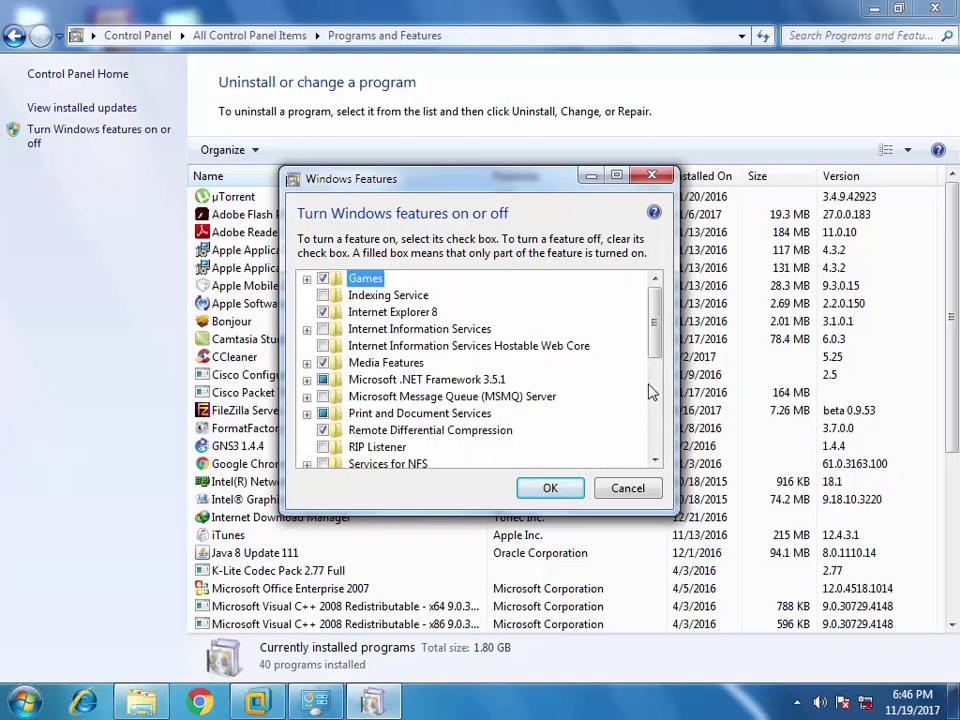
drag(657, 316, 636, 262)
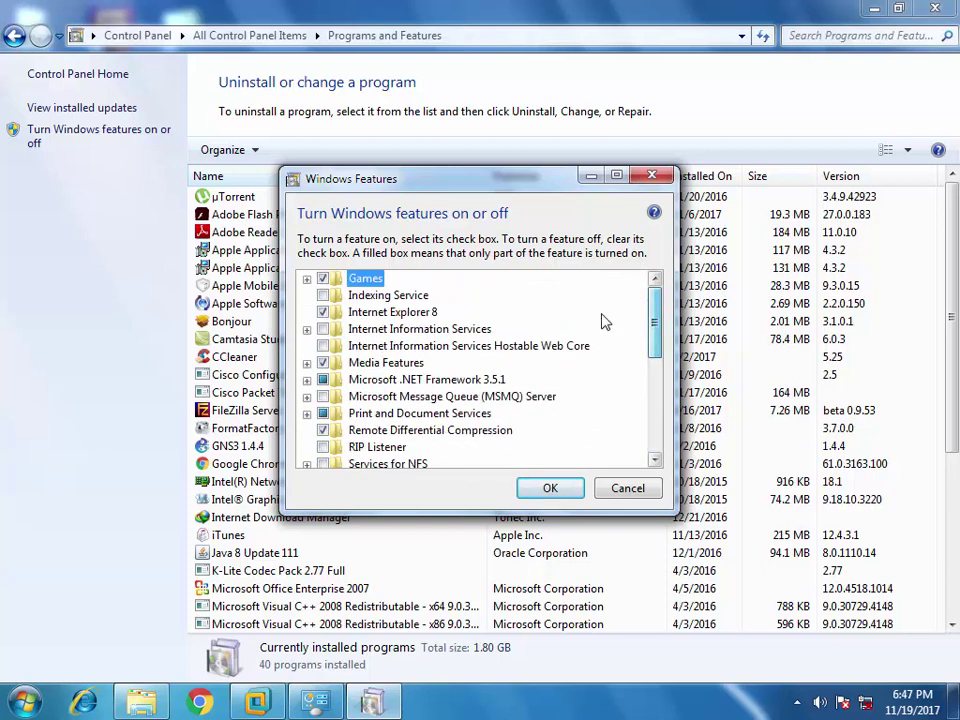
click(627, 489)
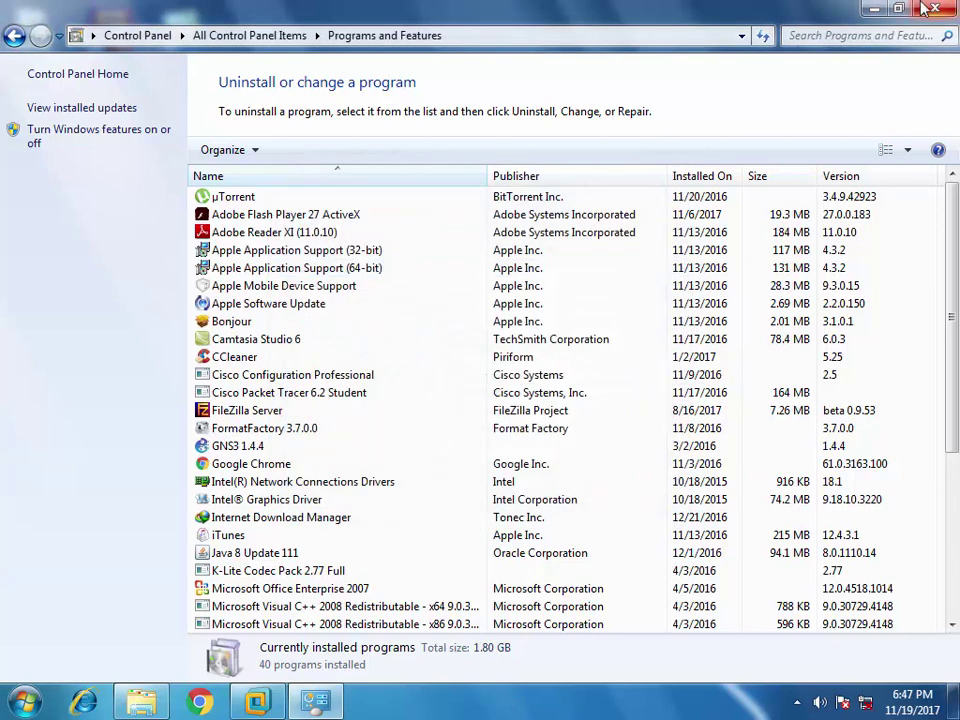
click(934, 9)
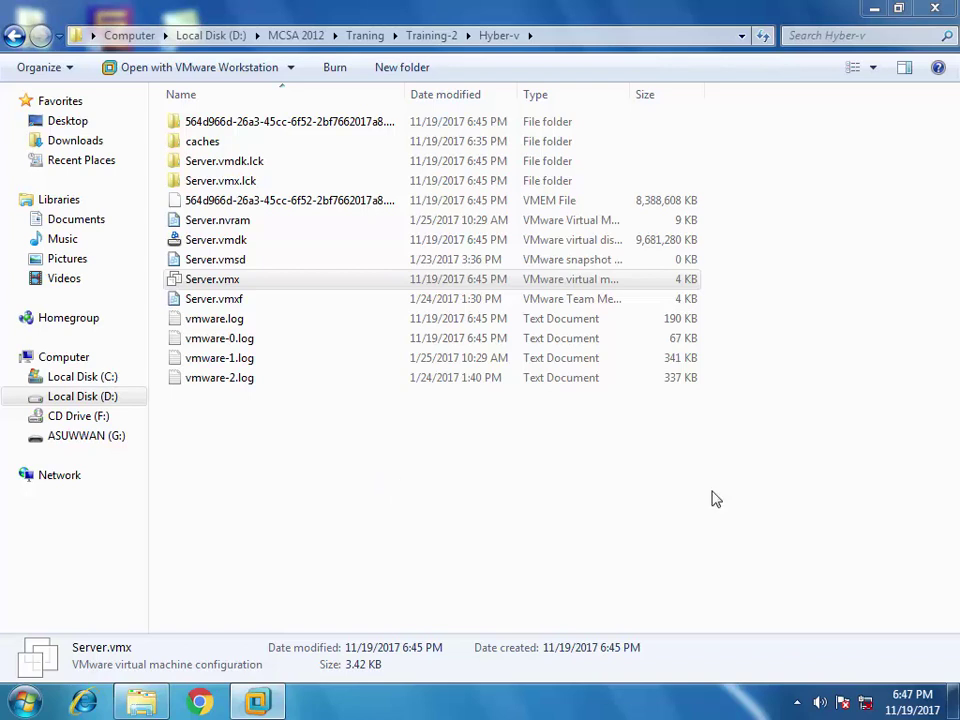
right_click(866, 702)
click(868, 690)
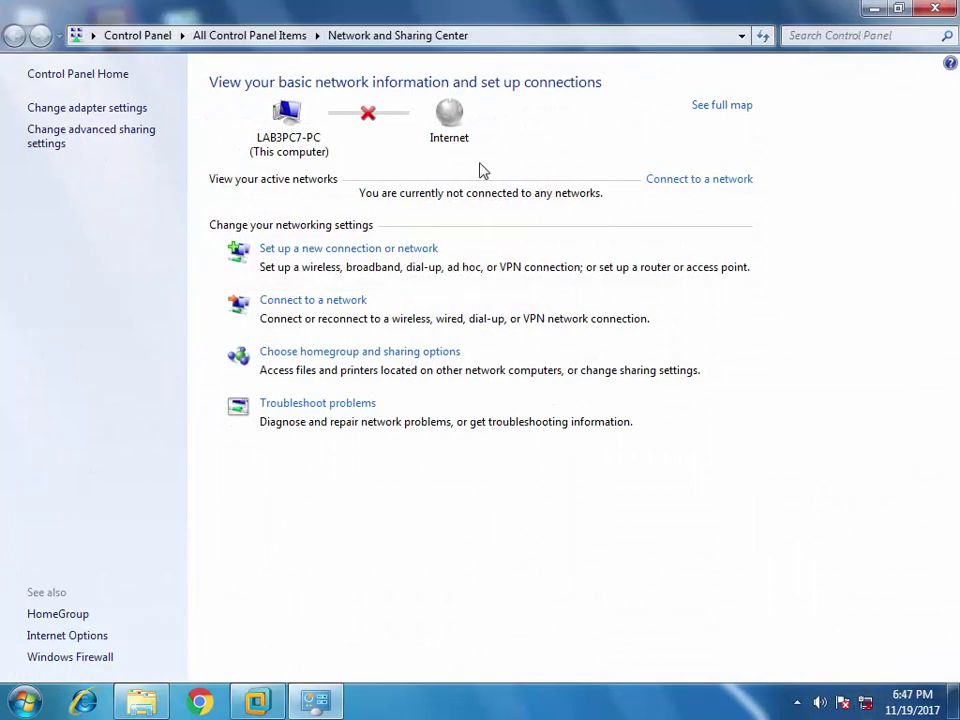
click(62, 110)
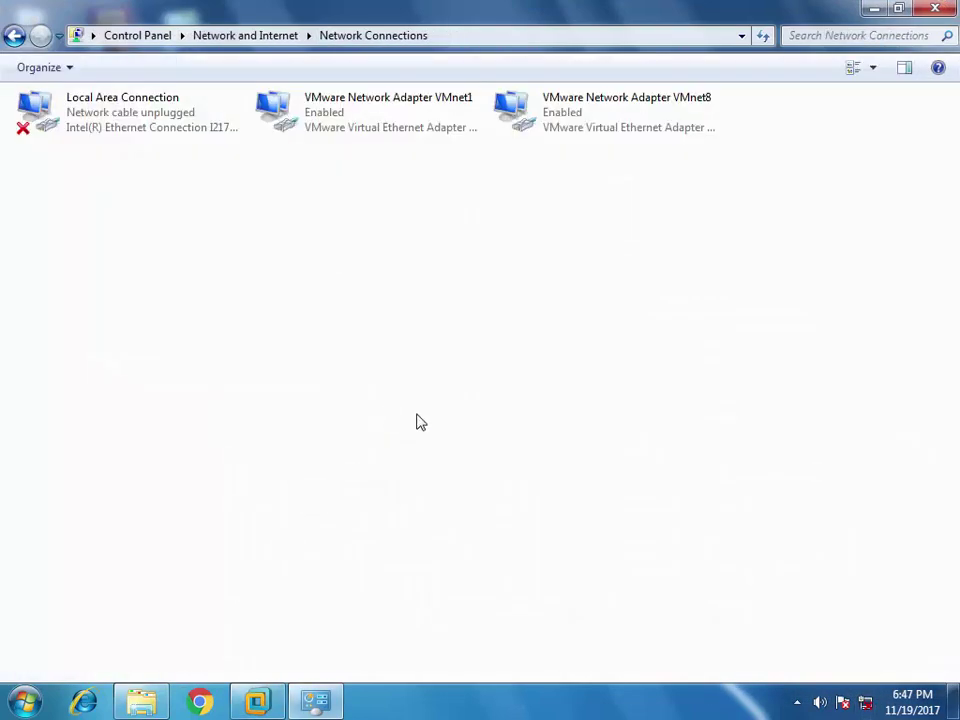
click(332, 129)
click(553, 114)
click(333, 107)
key(Right)
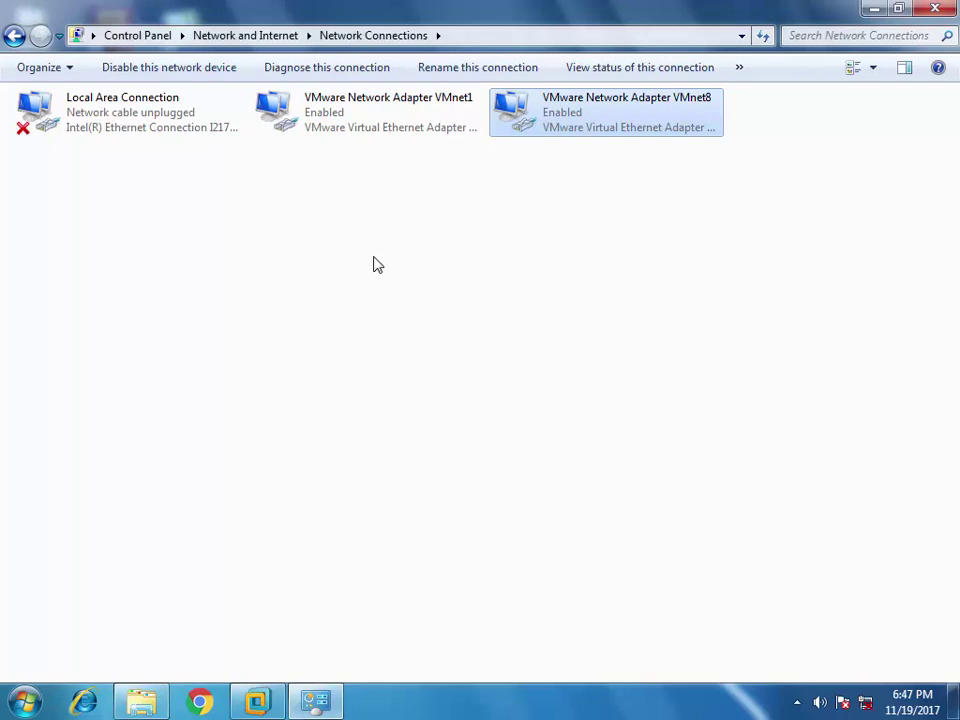
click(935, 8)
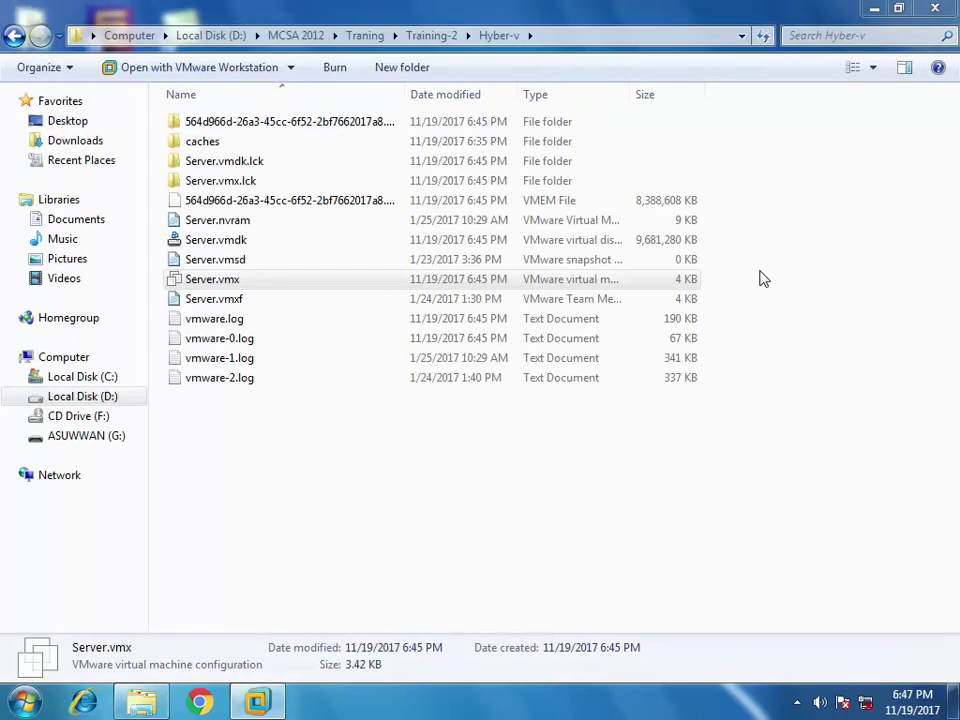
- Sign in to the Windows Server guest as Administrator with its password
key(alt+Tab)
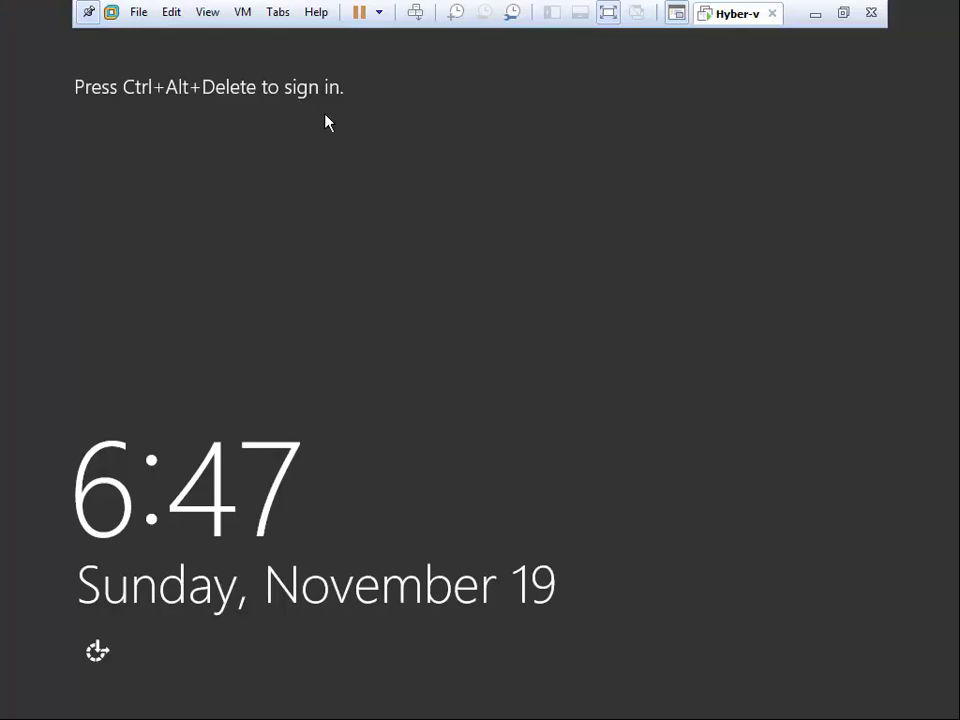
click(415, 12)
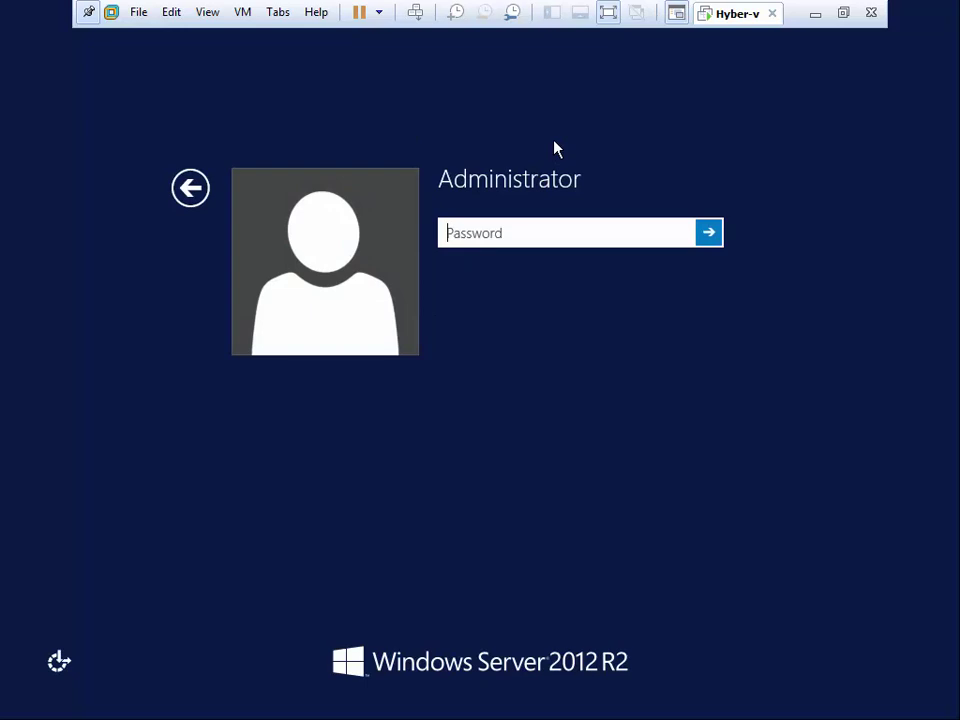
text(••••••••)
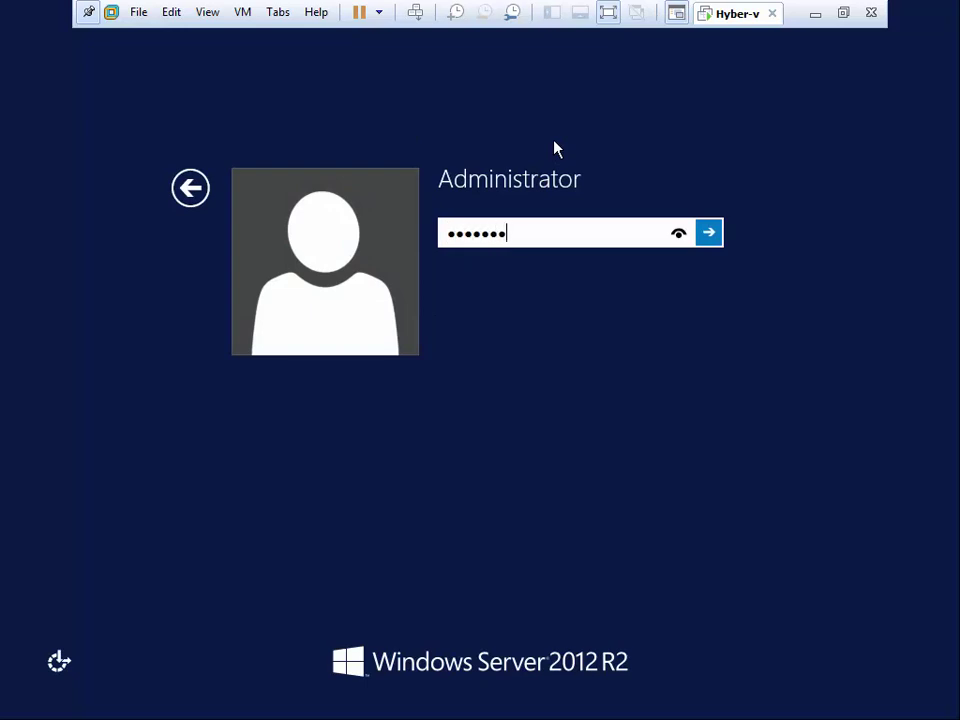
key(Return)
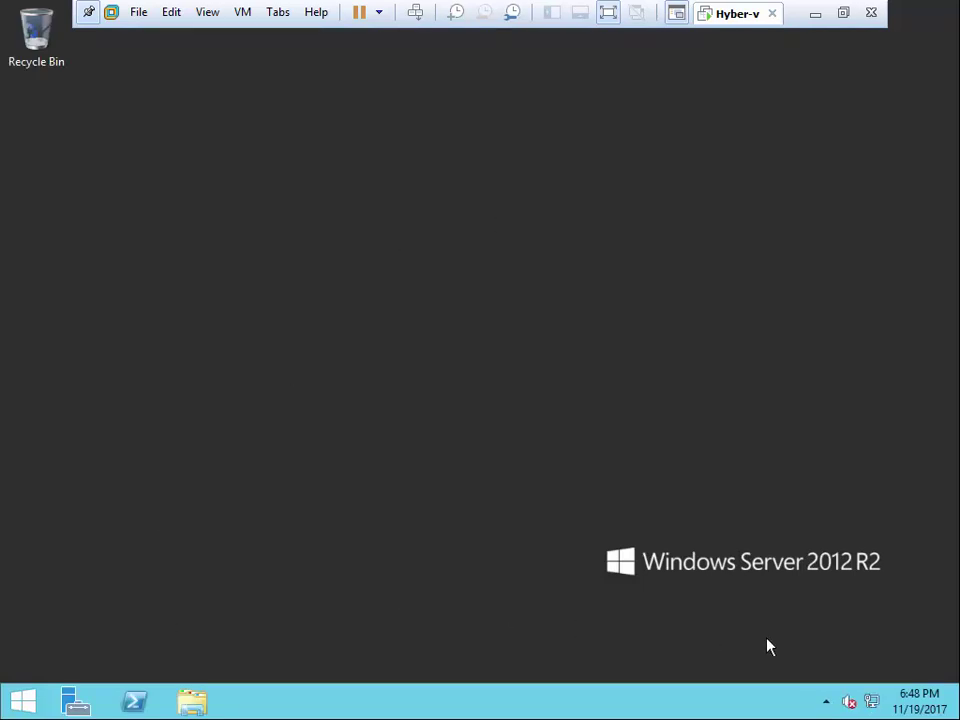
- Open Ethernet0's IPv4 properties from Network and Sharing Center and choose a static address
right_click(872, 703)
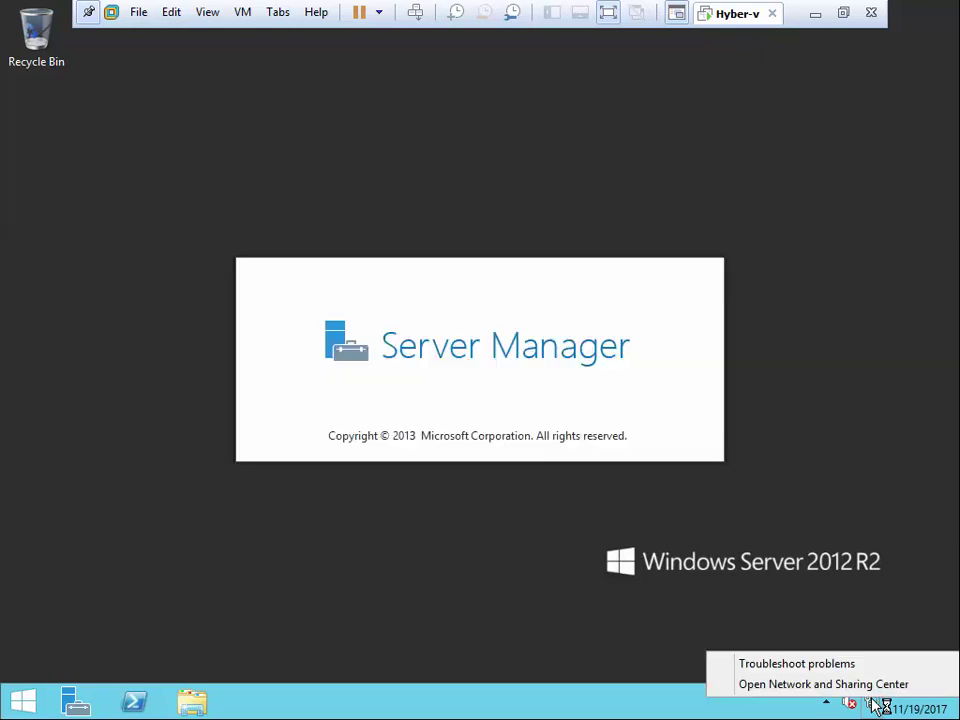
click(870, 686)
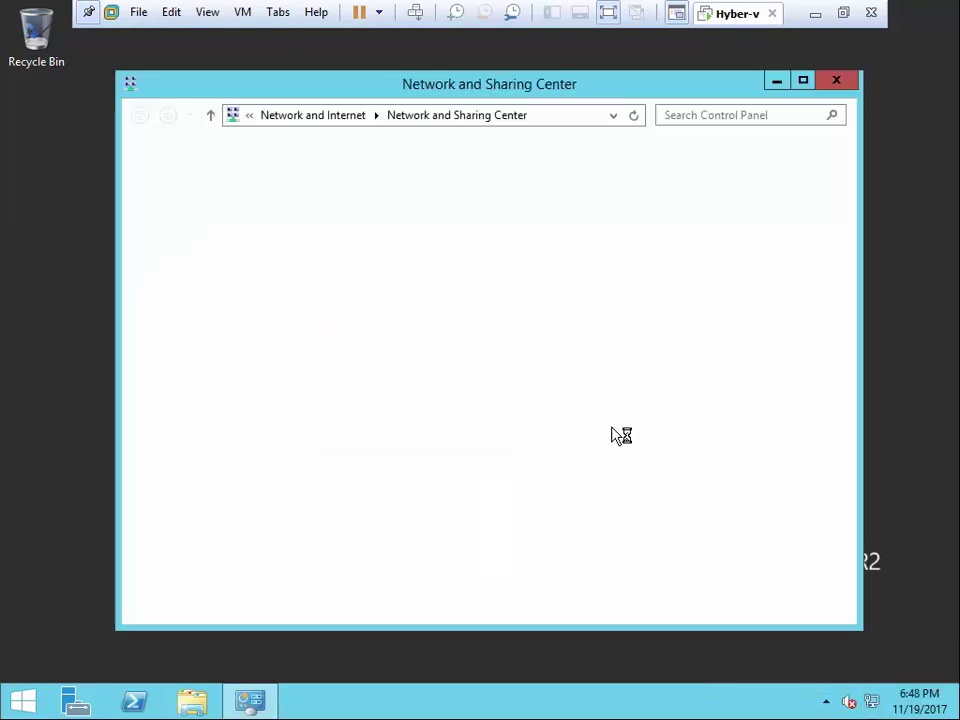
click(720, 227)
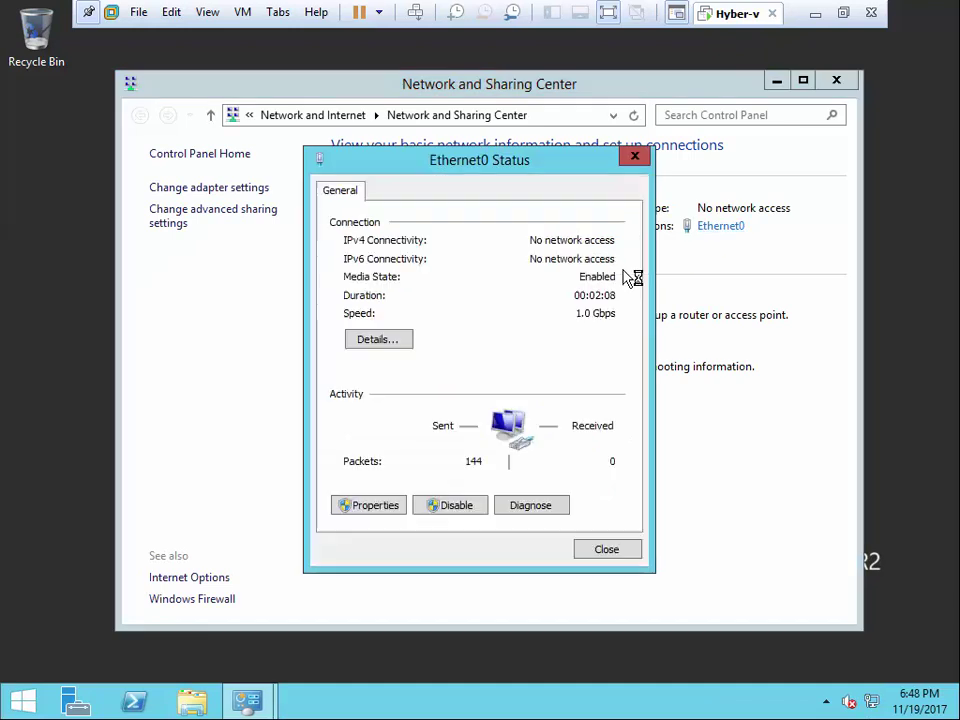
click(375, 510)
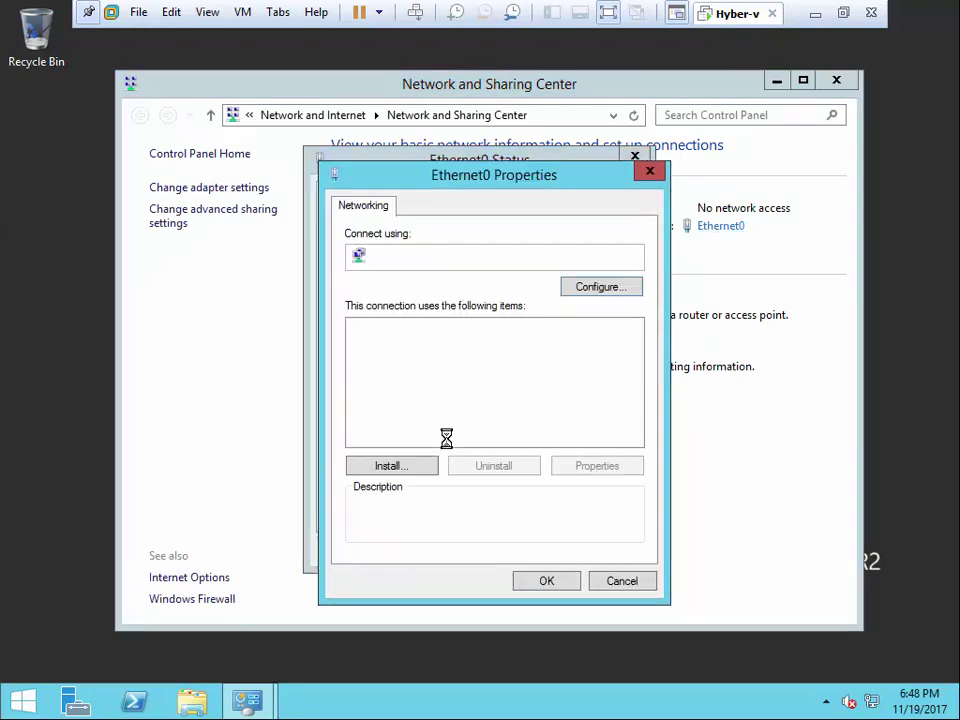
double_click(492, 438)
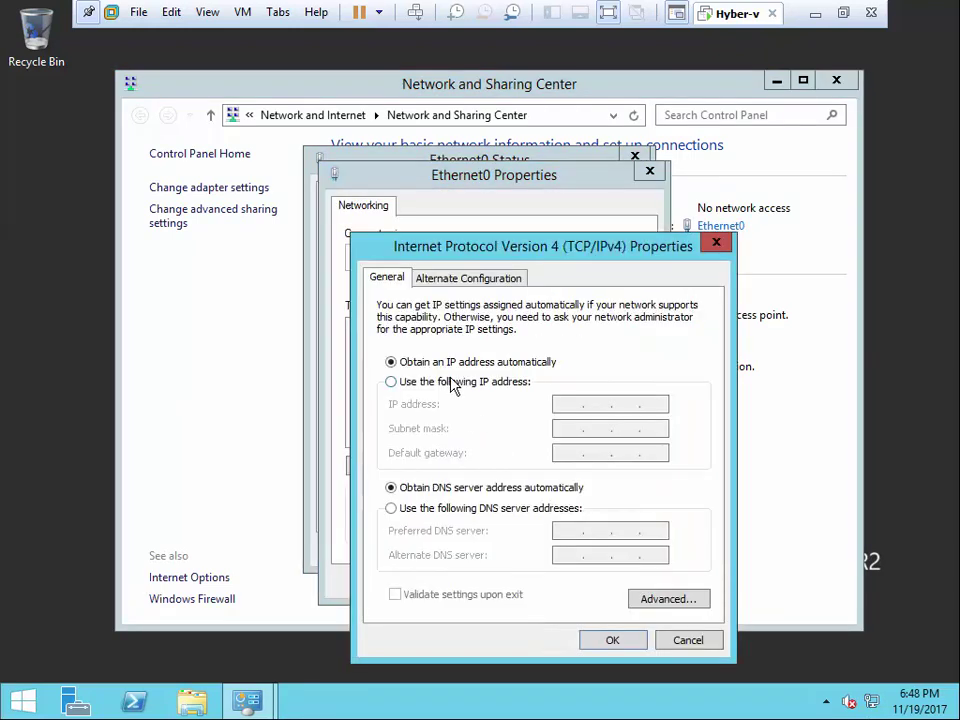
click(391, 381)
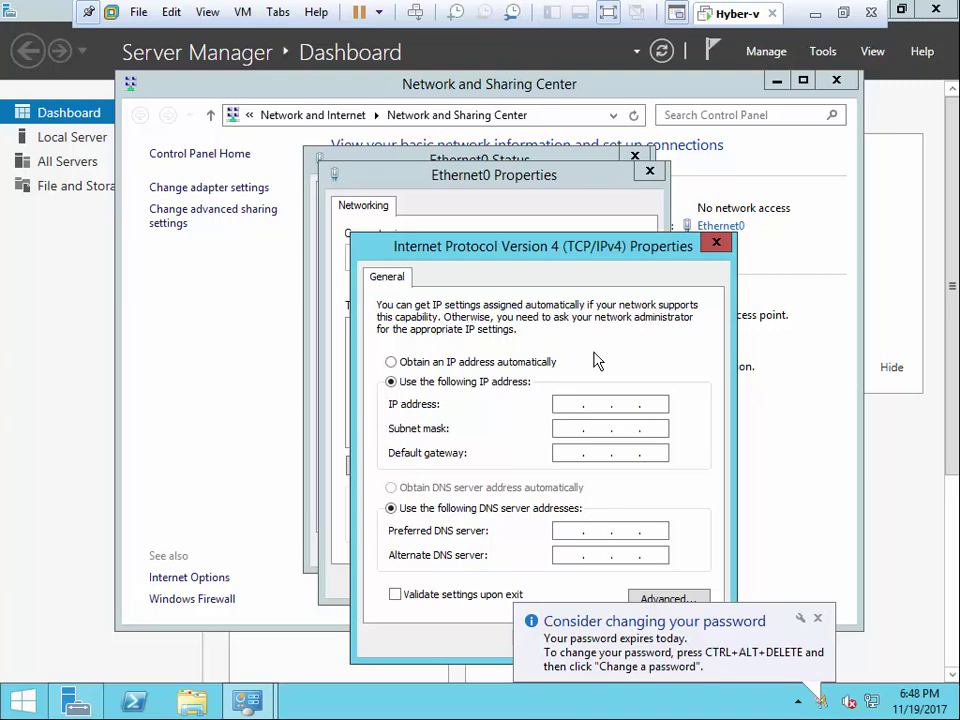
key(ctrl+alt)
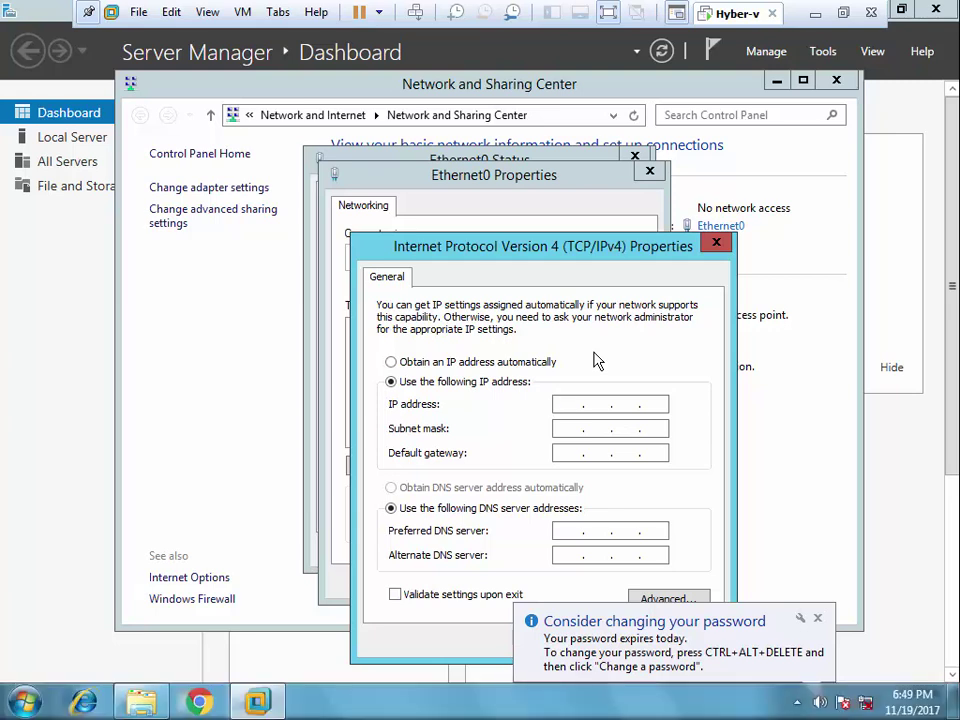
click(597, 361)
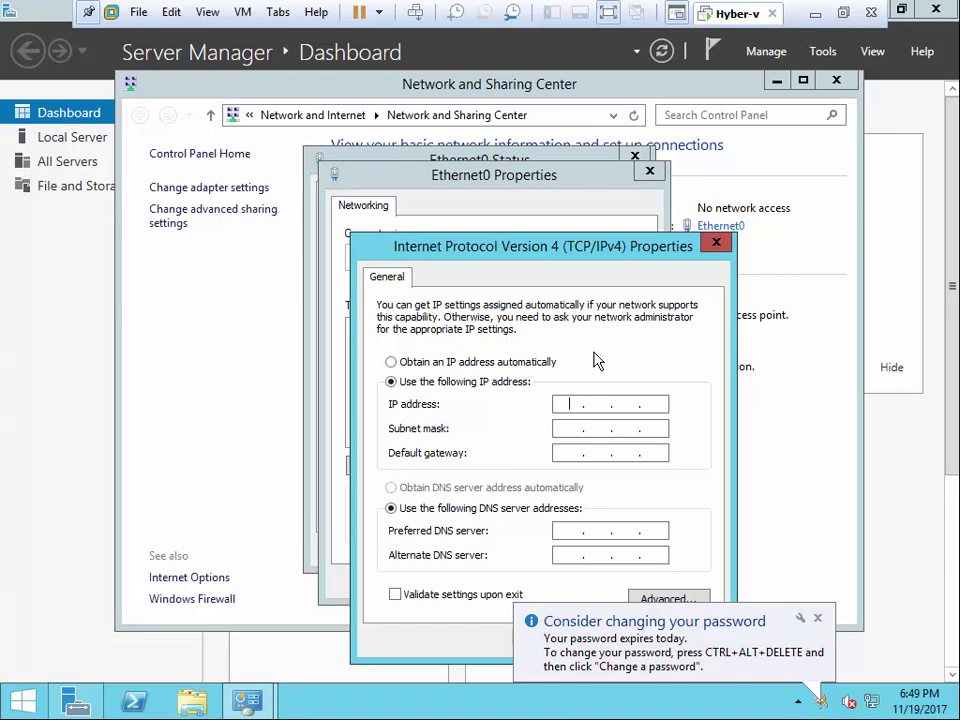
- Enter IP 192.168.0.100 with subnet mask 255.255.255.0 and confirm the Ethernet0 settings
click(572, 403)
text(192 . 168 . 0 . )
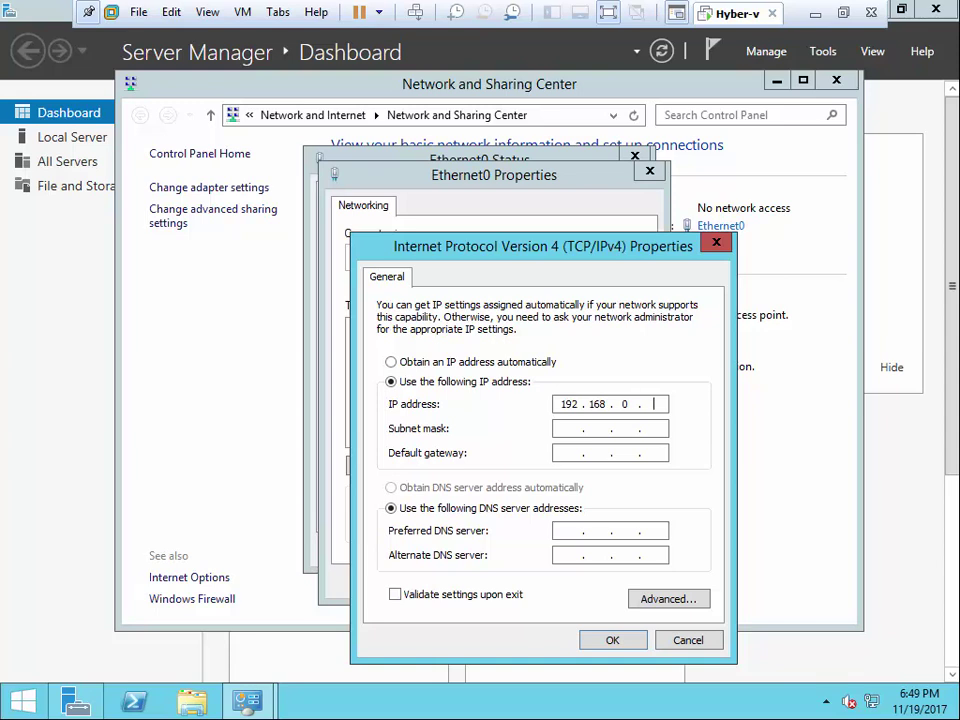
text(100)
click(566, 430)
click(619, 637)
click(630, 578)
click(620, 551)
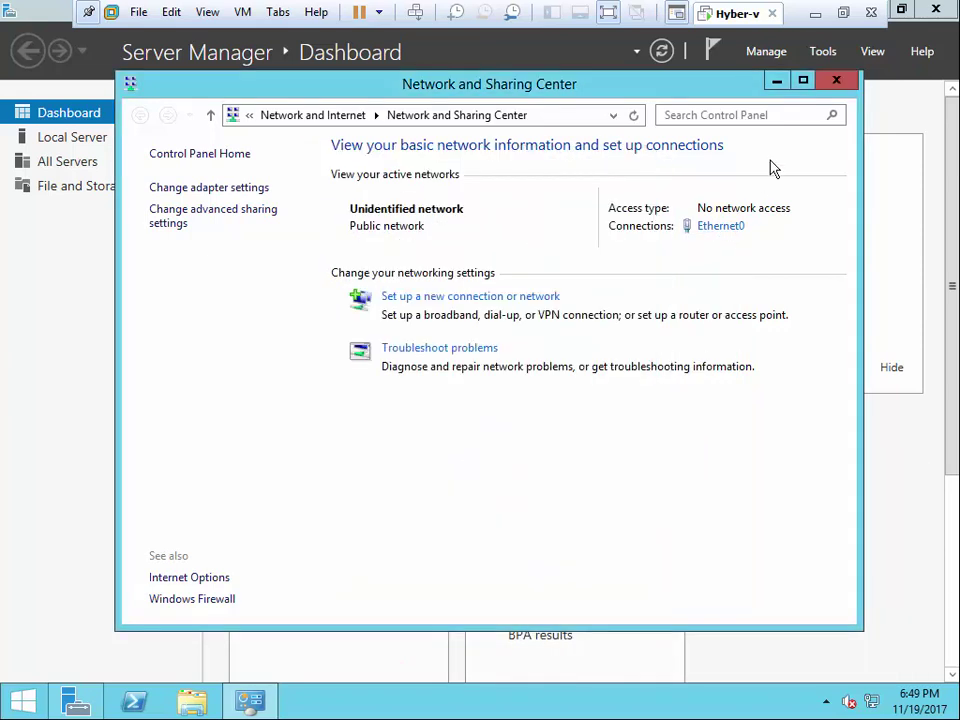
- Change the computer name from R1 to hyber-v in System Properties and choose to restart now
click(831, 86)
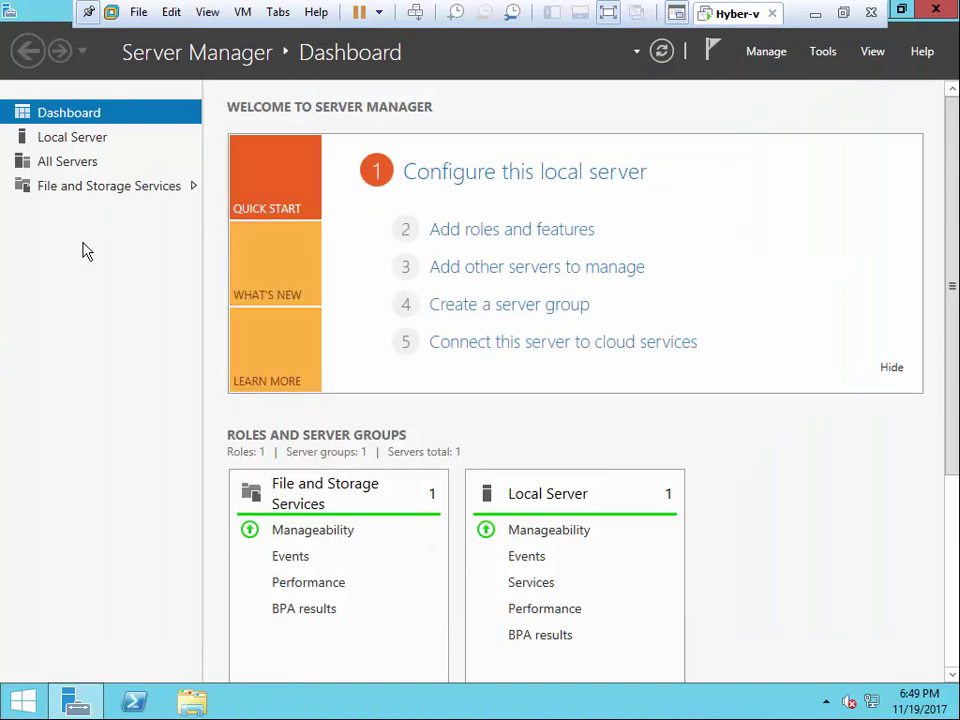
click(78, 140)
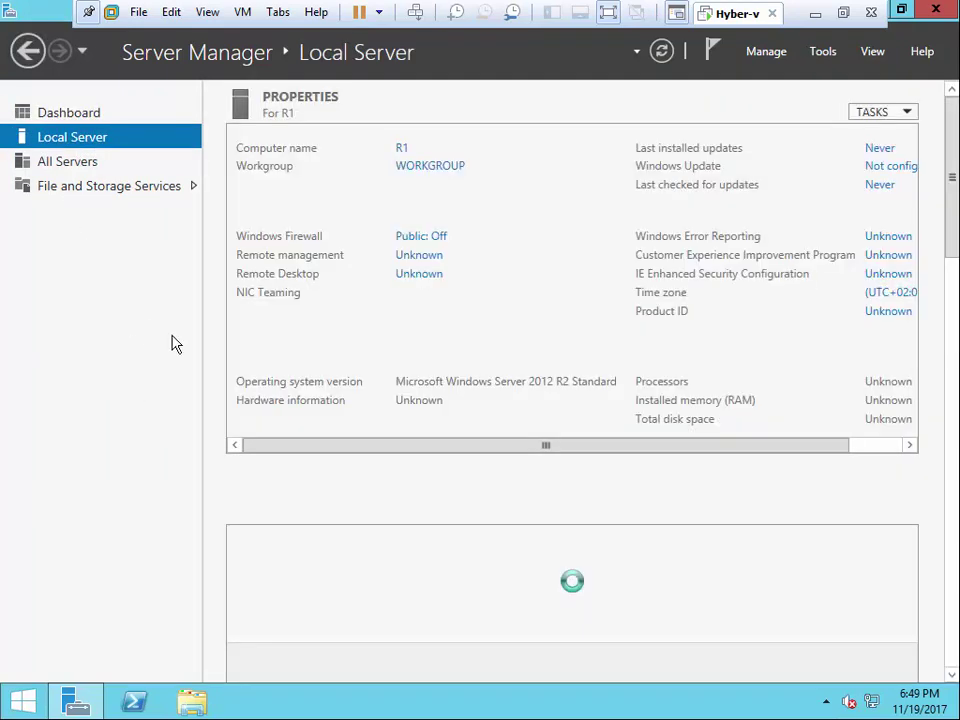
click(394, 149)
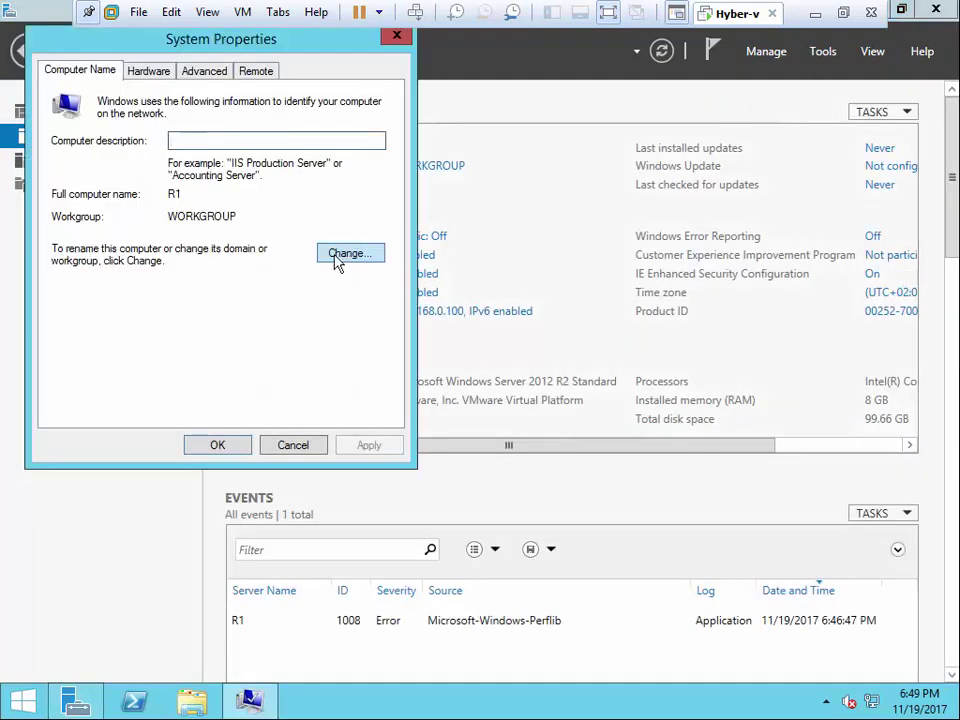
click(336, 258)
key(BackSpace)
text(hyber-v)
click(216, 398)
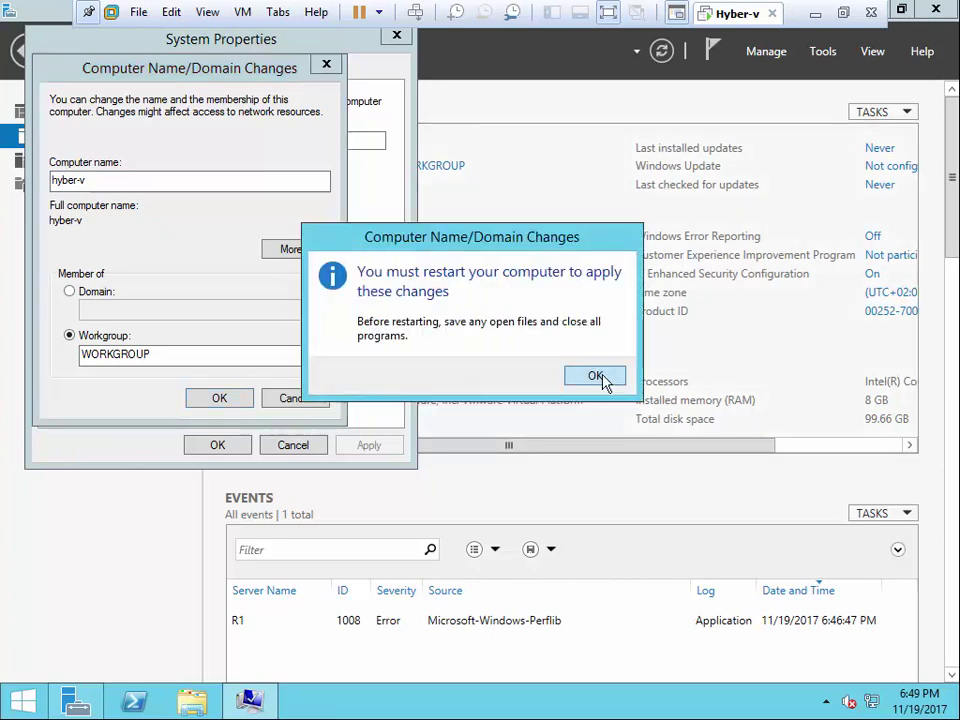
click(613, 377)
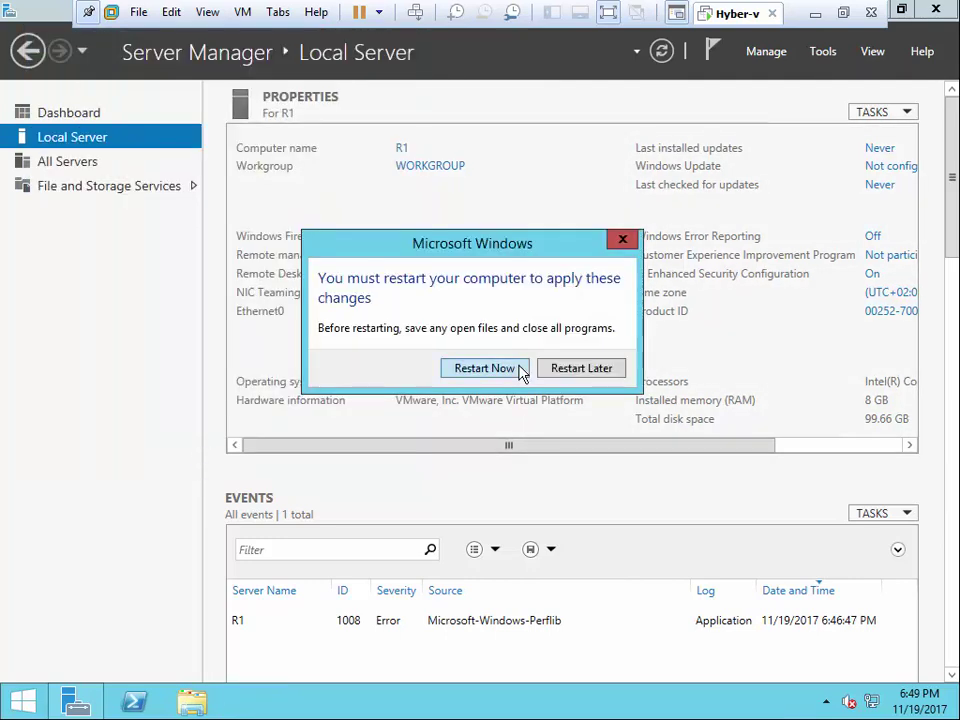
click(518, 370)
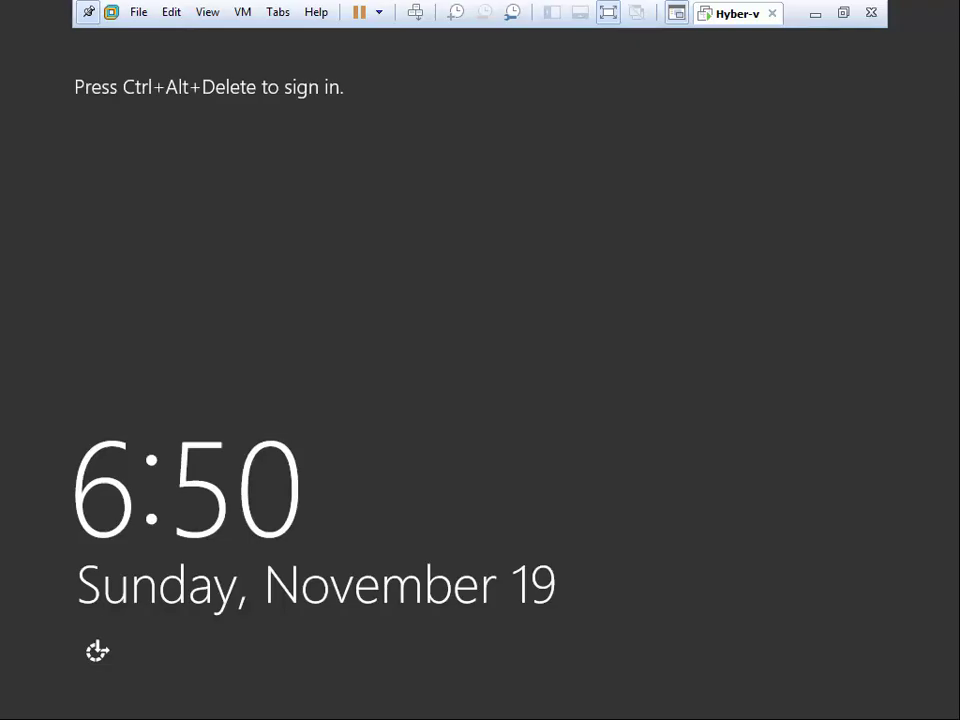
- Sign back in to the restarted server with the account password
click(415, 12)
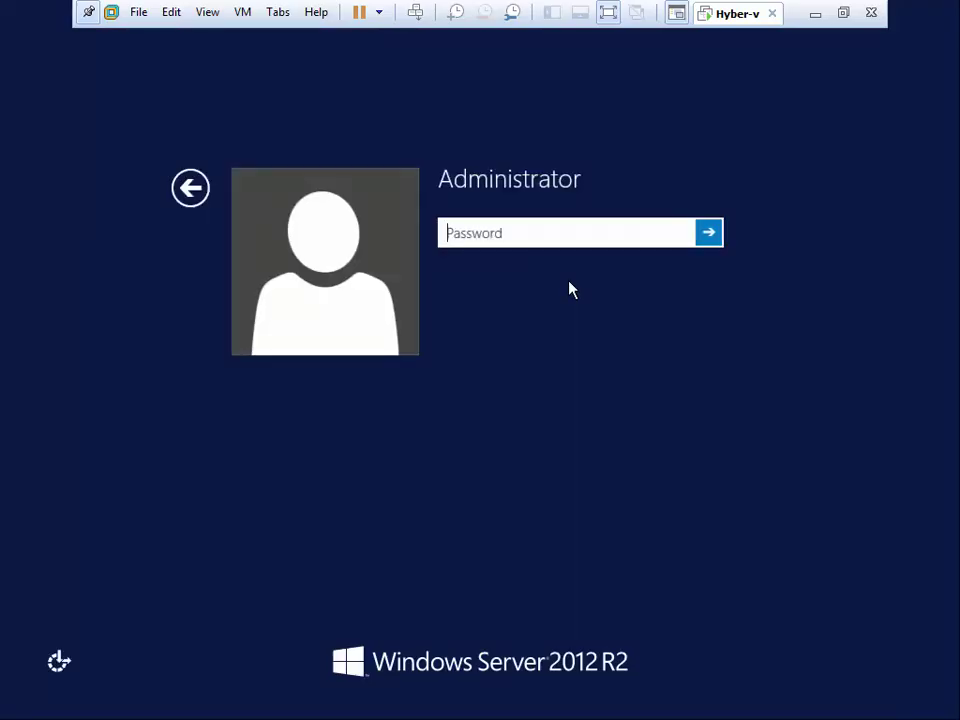
text(********)
key(Return)
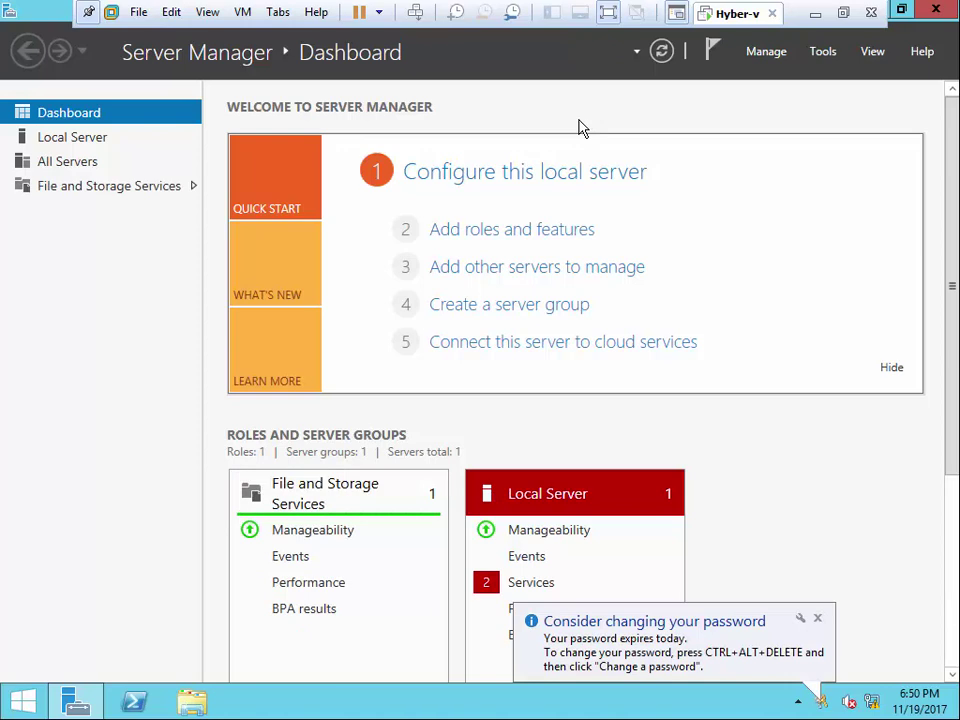
- Add a new 100 GB hard disk, stored as a single file, through the VM's hardware settings
click(243, 12)
click(284, 252)
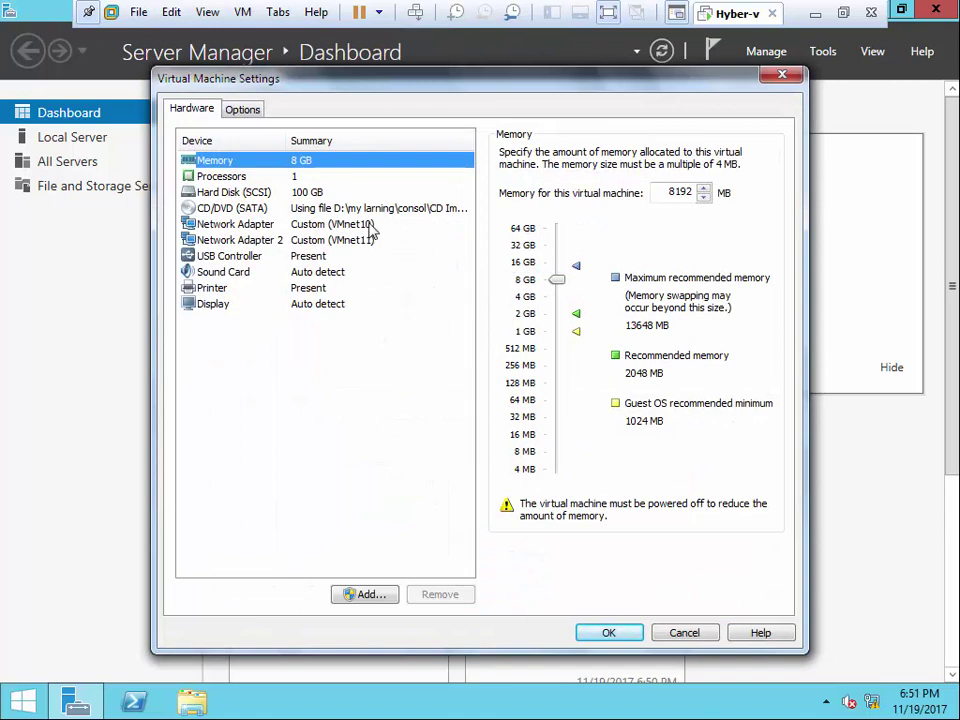
click(368, 594)
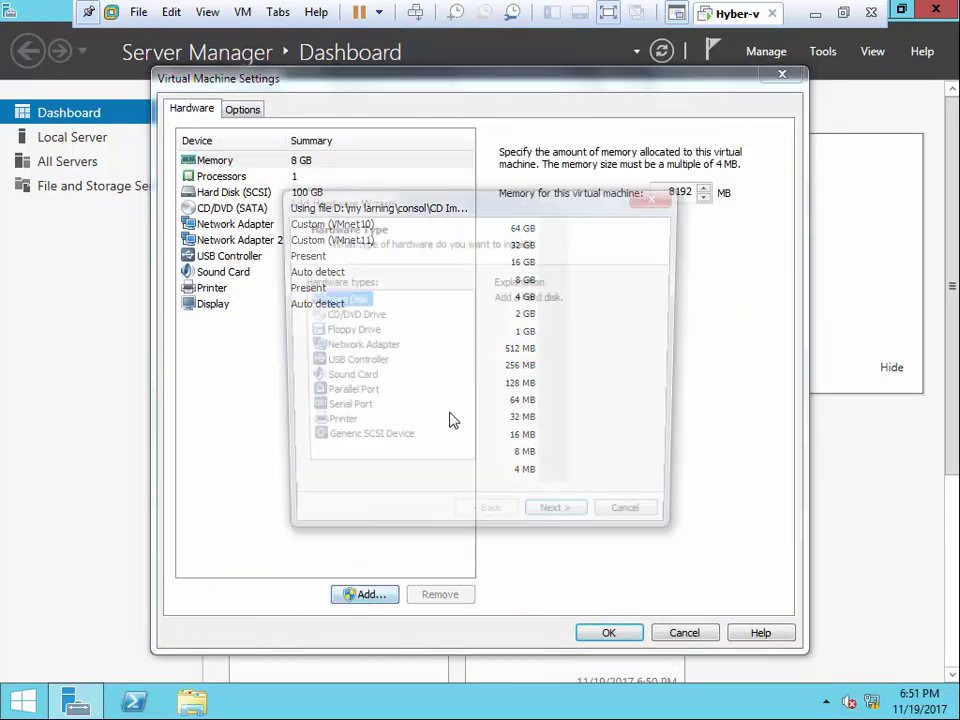
click(561, 527)
click(561, 527)
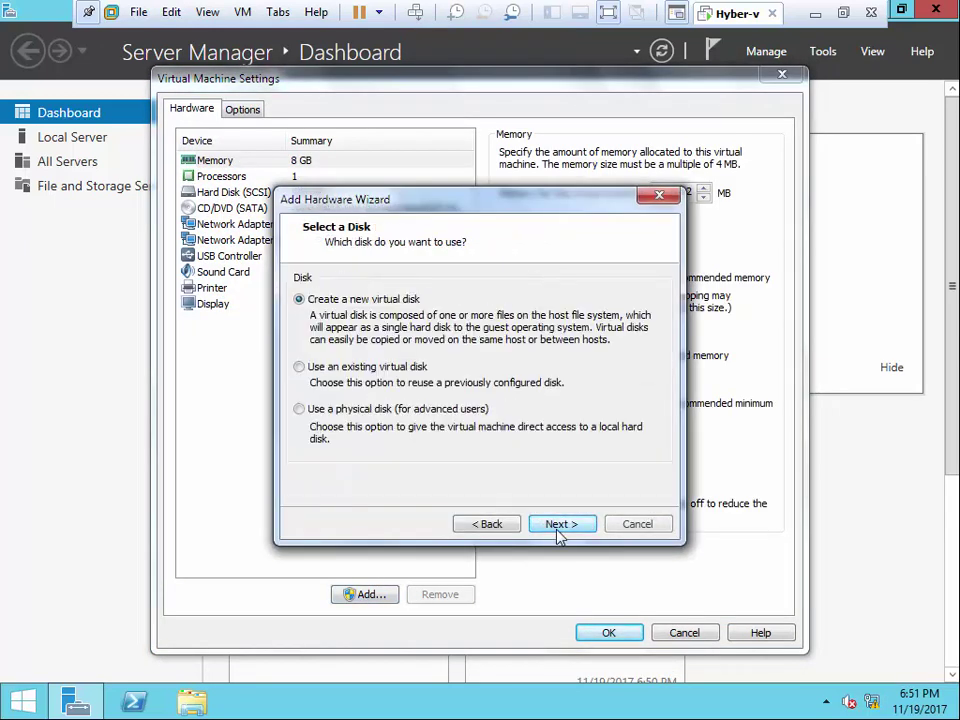
click(561, 527)
click(378, 429)
double_click(452, 277)
text(100)
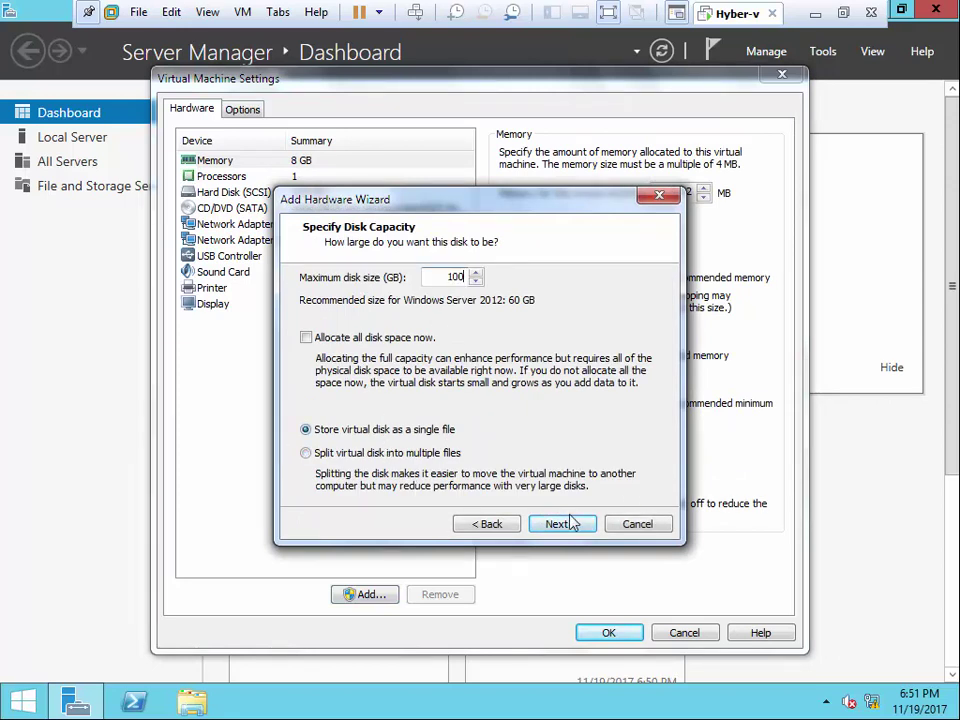
click(563, 523)
click(608, 632)
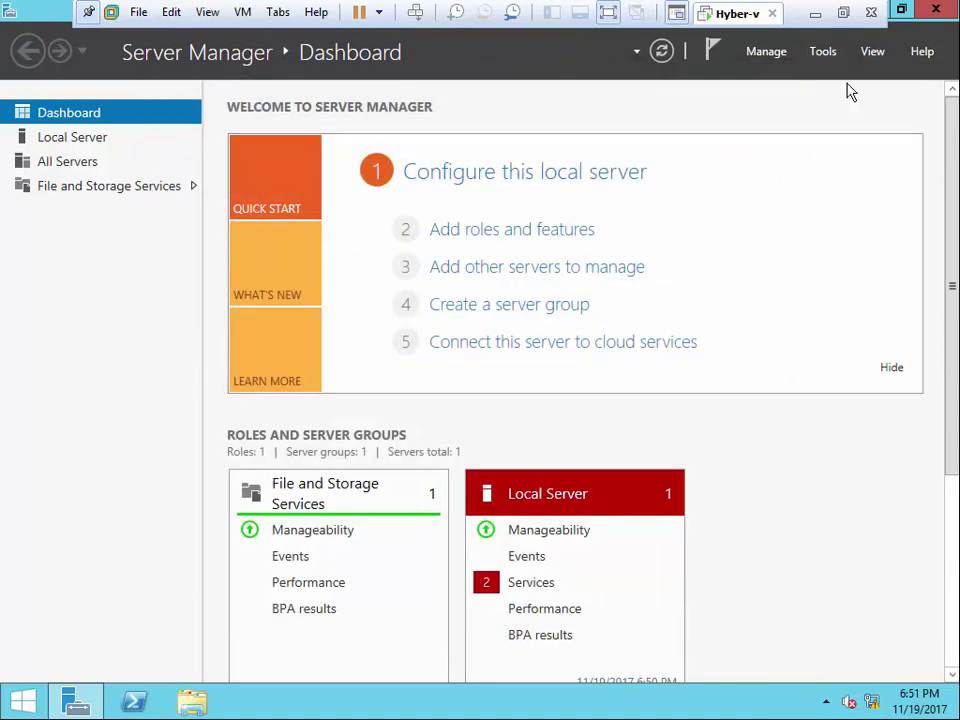
- In Computer Management's Disk Management, bring Disk 1 online and initialize it as MBR
click(821, 60)
click(789, 98)
click(130, 269)
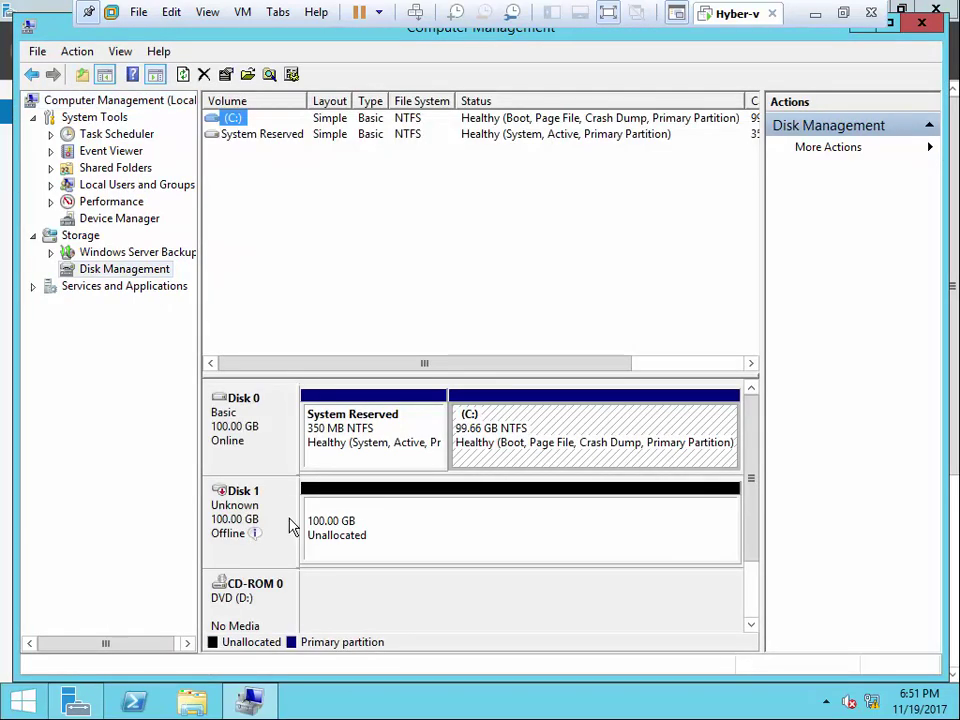
right_click(292, 521)
click(302, 527)
right_click(281, 508)
click(322, 515)
click(541, 466)
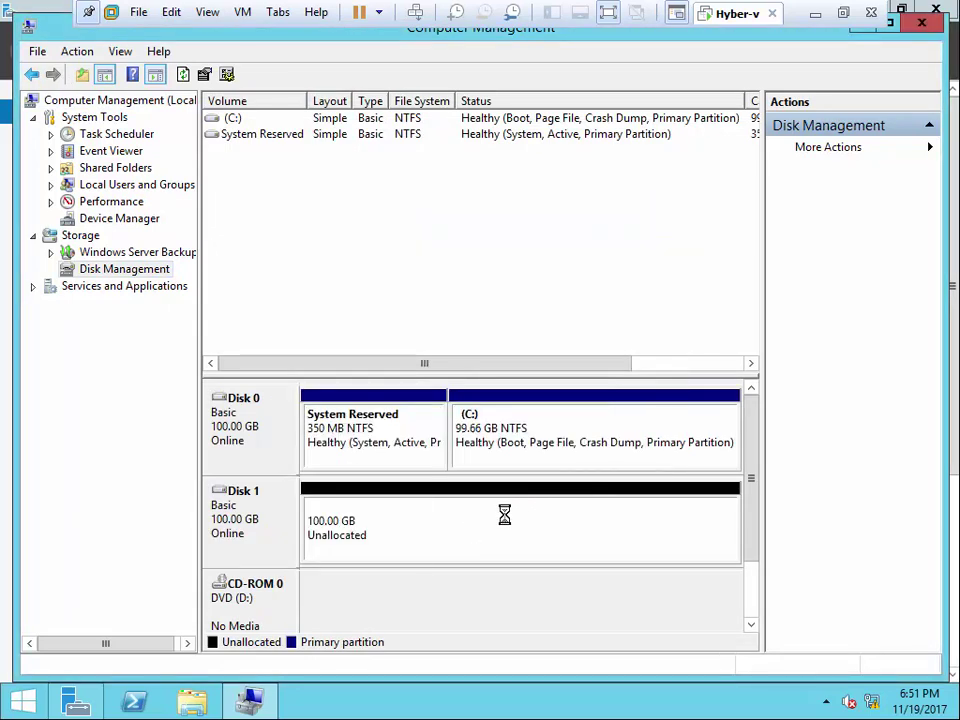
- Change the DVD drive's letter to E
right_click(272, 614)
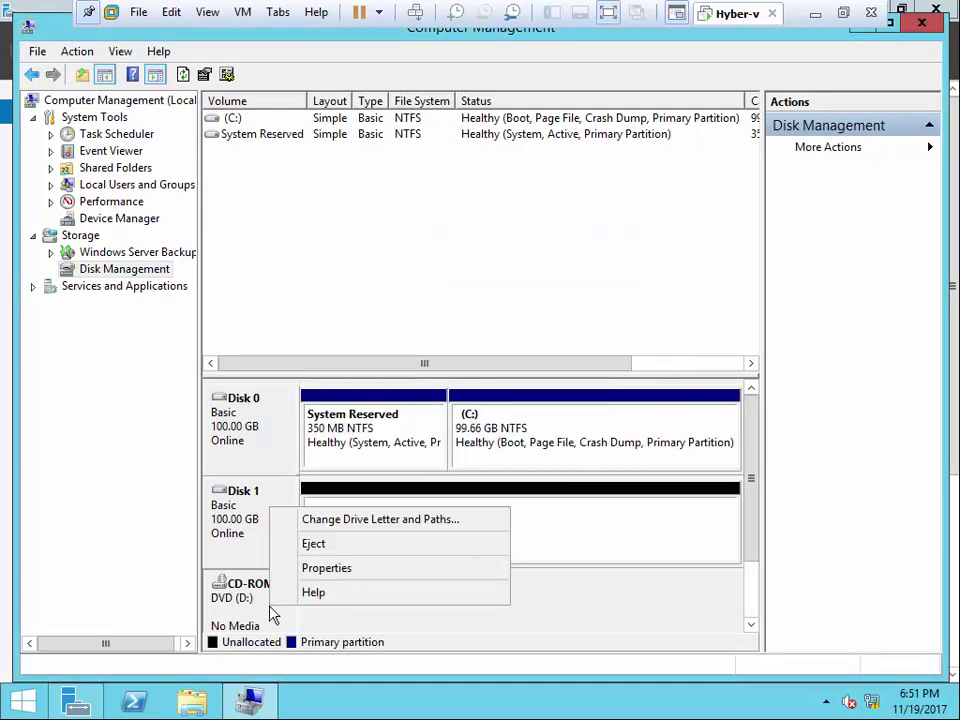
click(497, 519)
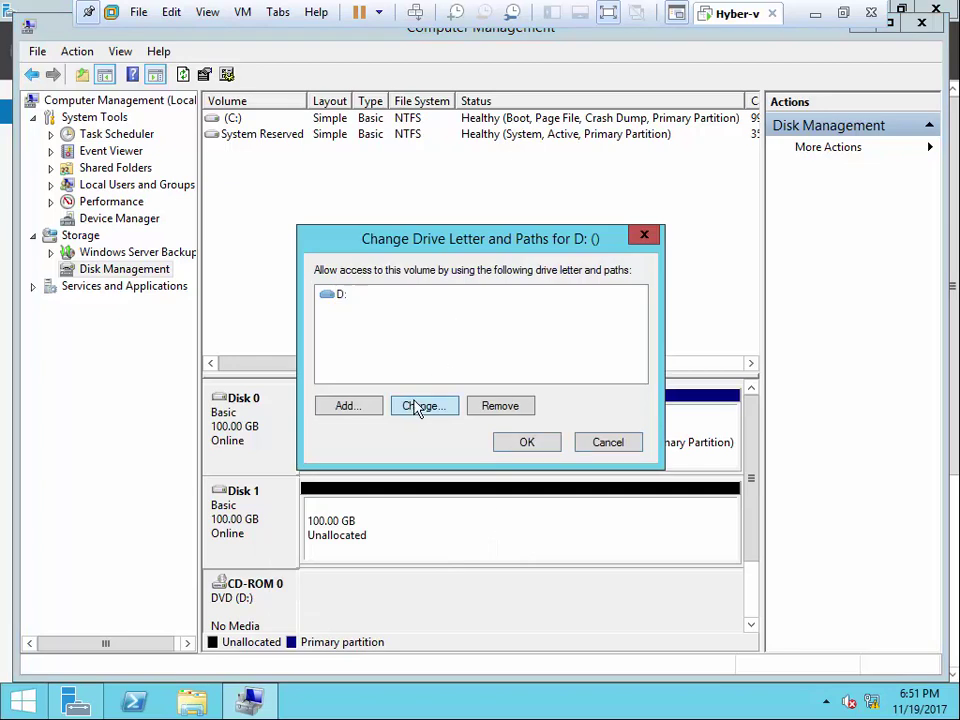
click(421, 405)
click(639, 324)
click(622, 377)
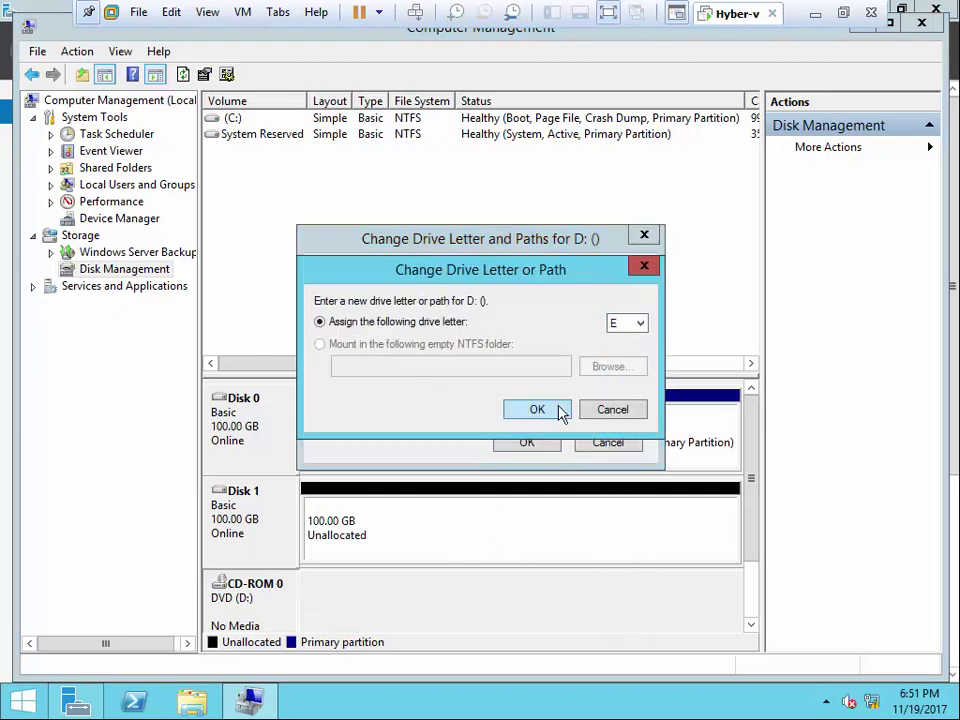
click(548, 409)
click(580, 420)
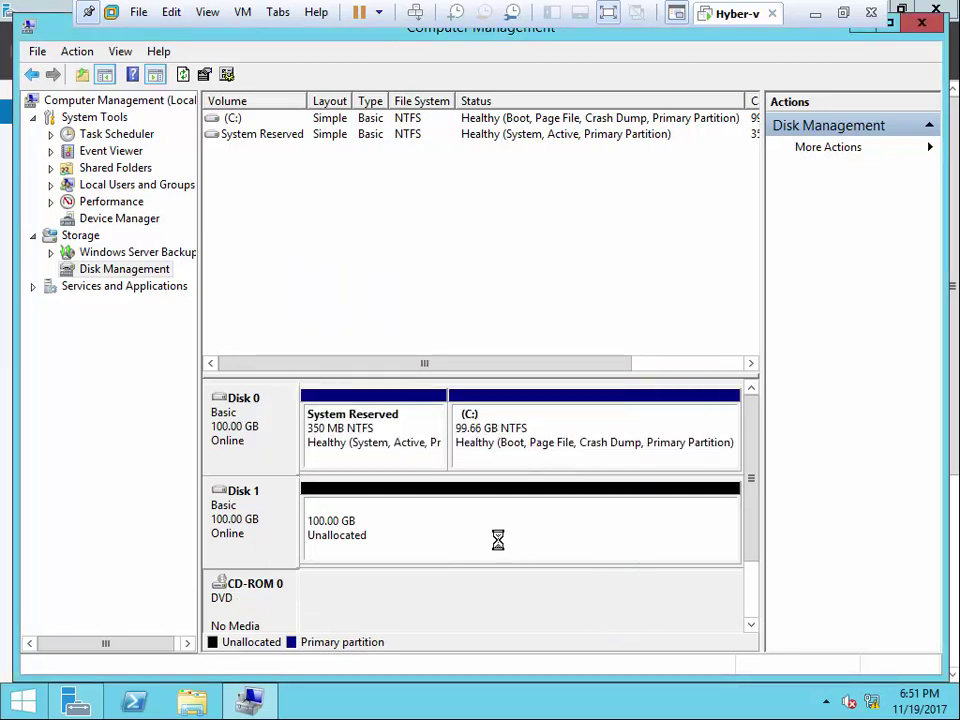
- Create a full 100 GB NTFS simple volume D: on Disk 1 and open it
right_click(414, 540)
click(499, 390)
click(557, 456)
click(557, 456)
click(557, 456)
click(557, 456)
click(555, 460)
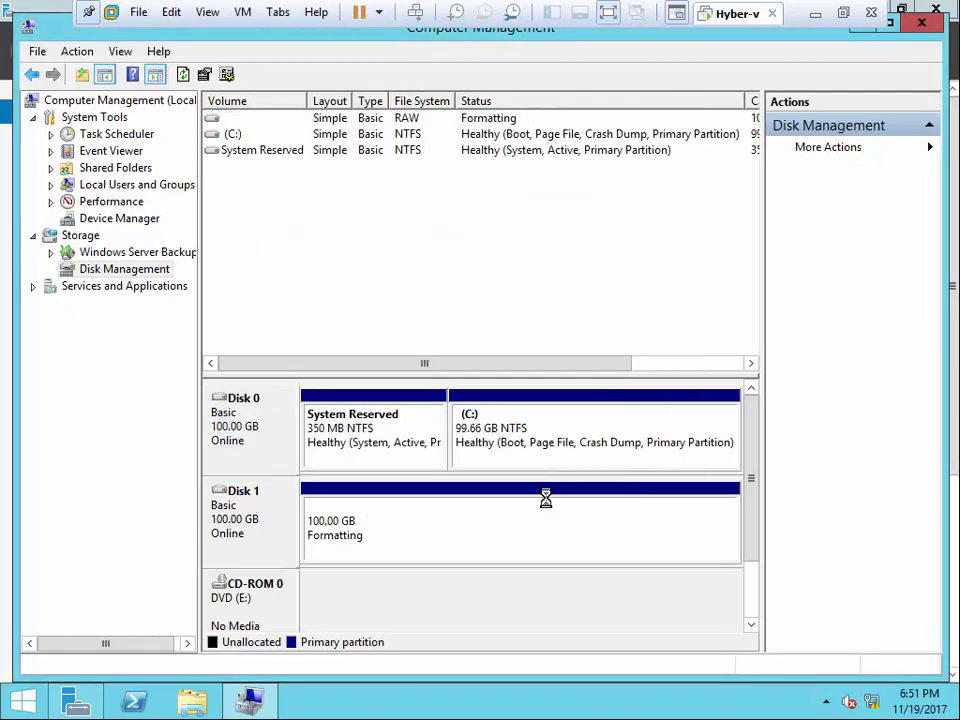
right_click(474, 526)
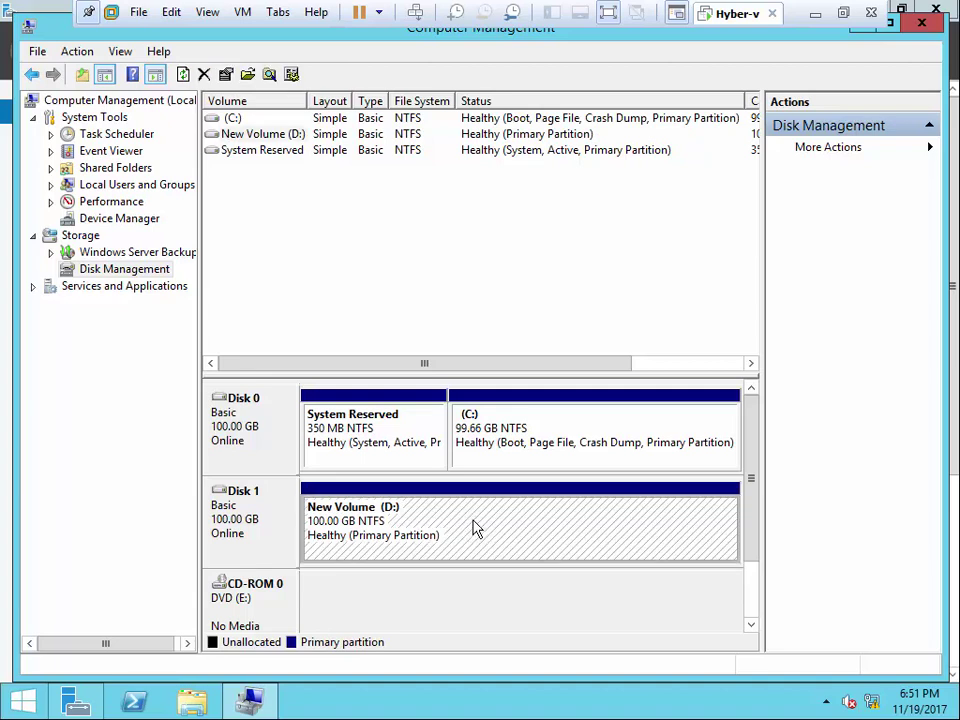
click(563, 288)
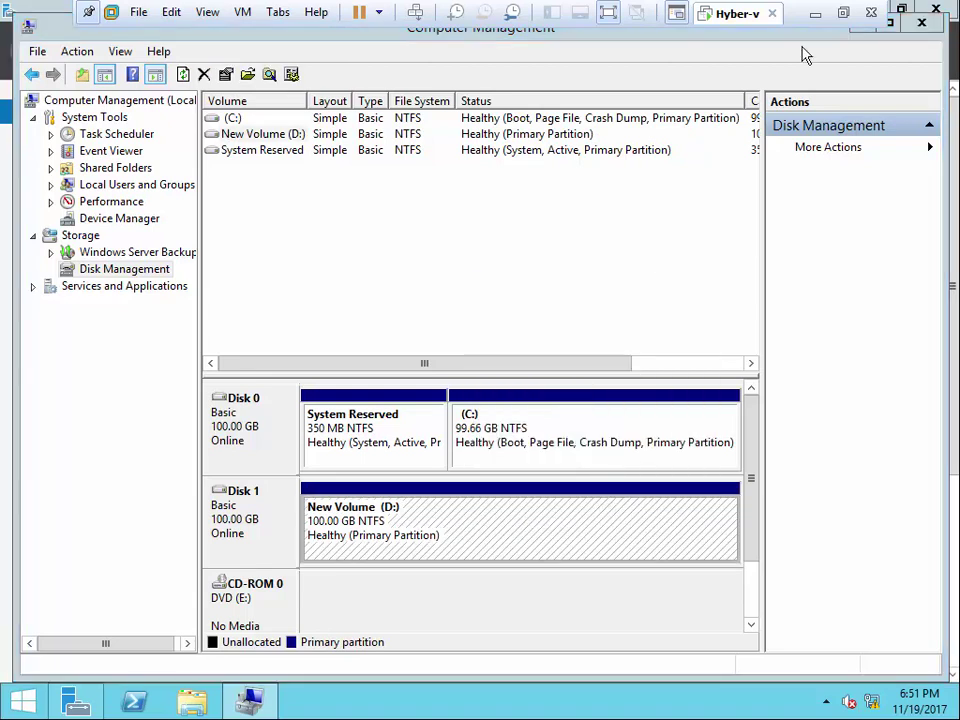
click(920, 22)
- Make two new folders, VM and VHD, on the D: drive and close its window
right_click(375, 259)
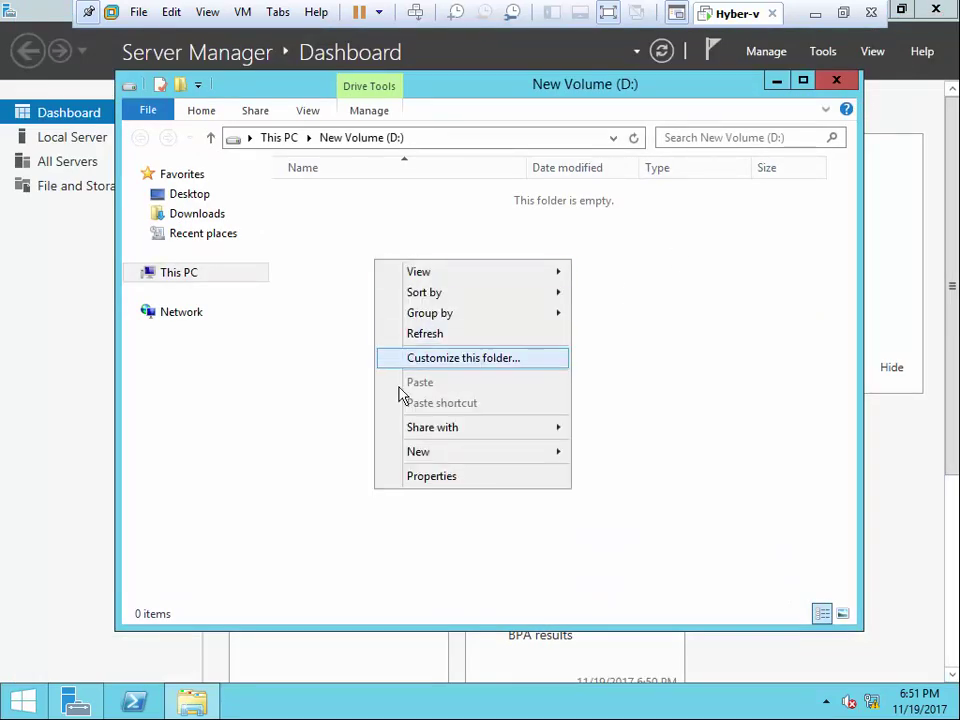
mouse_move(416, 452)
click(580, 452)
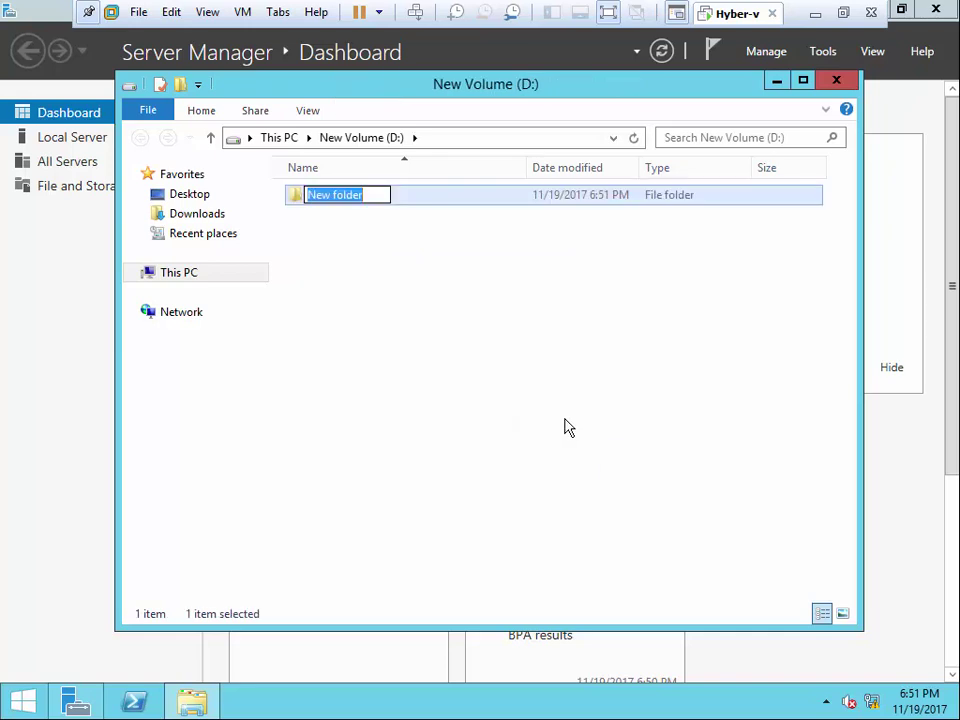
text(V)
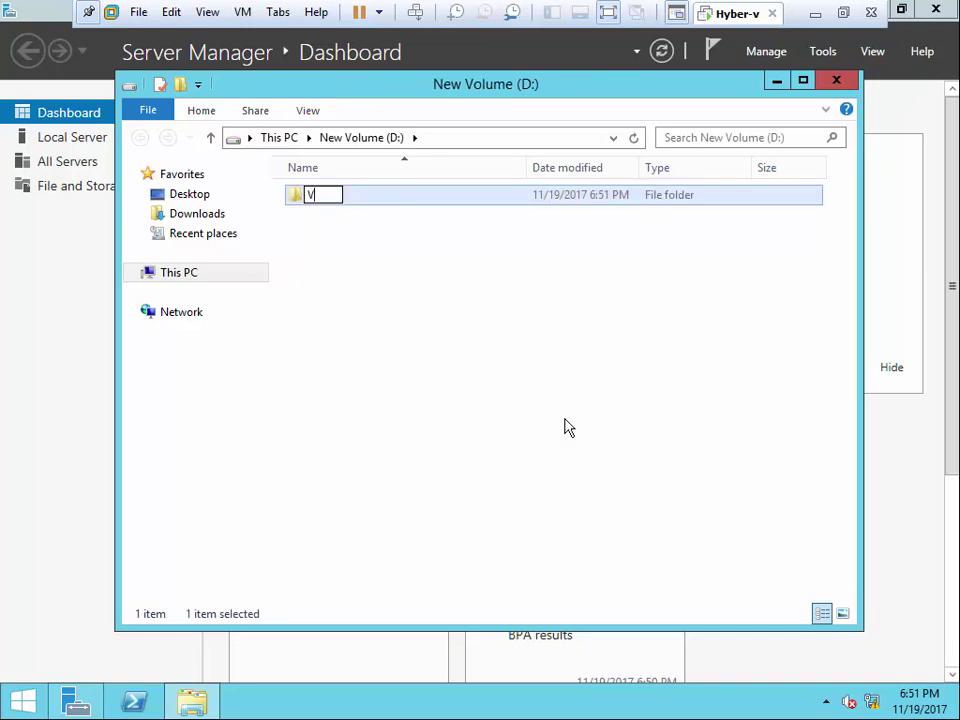
text(M)
click(546, 418)
right_click(339, 285)
mouse_move(534, 506)
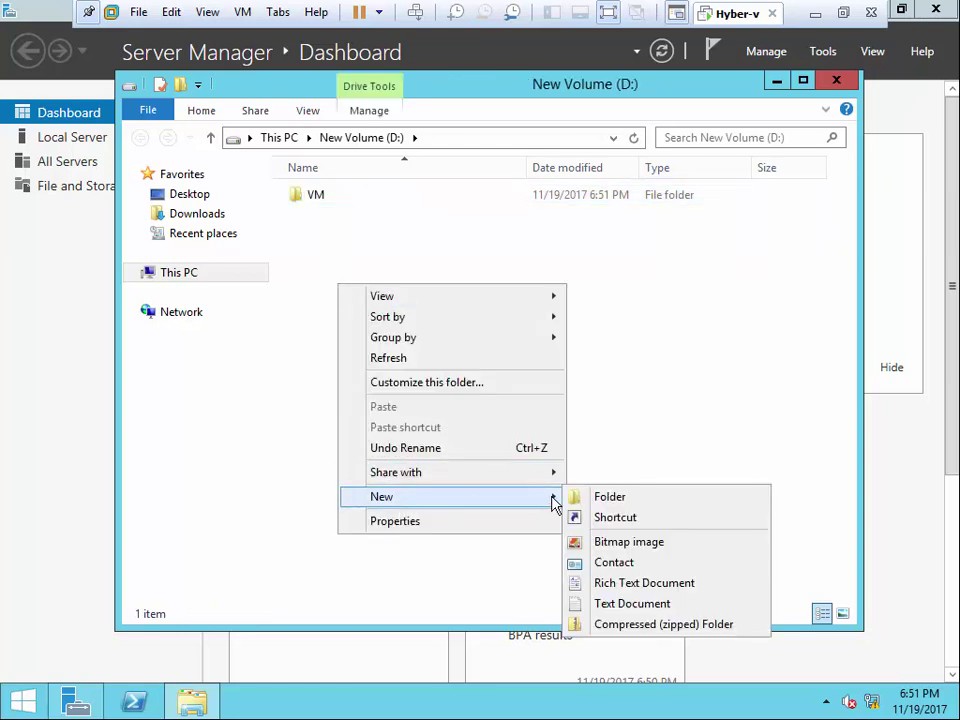
click(603, 499)
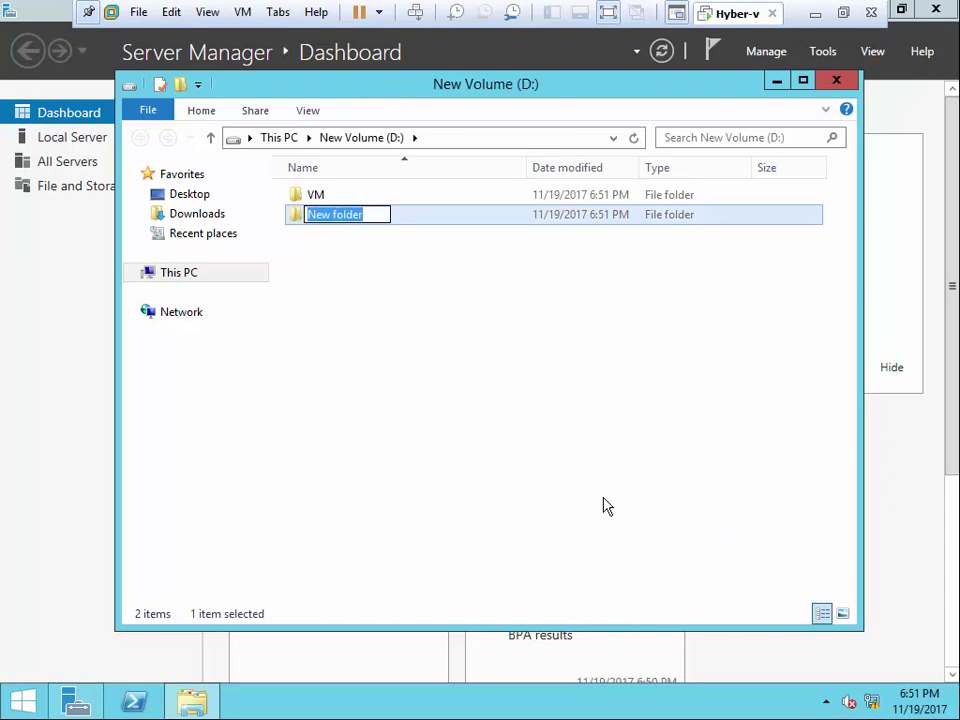
text(VHD)
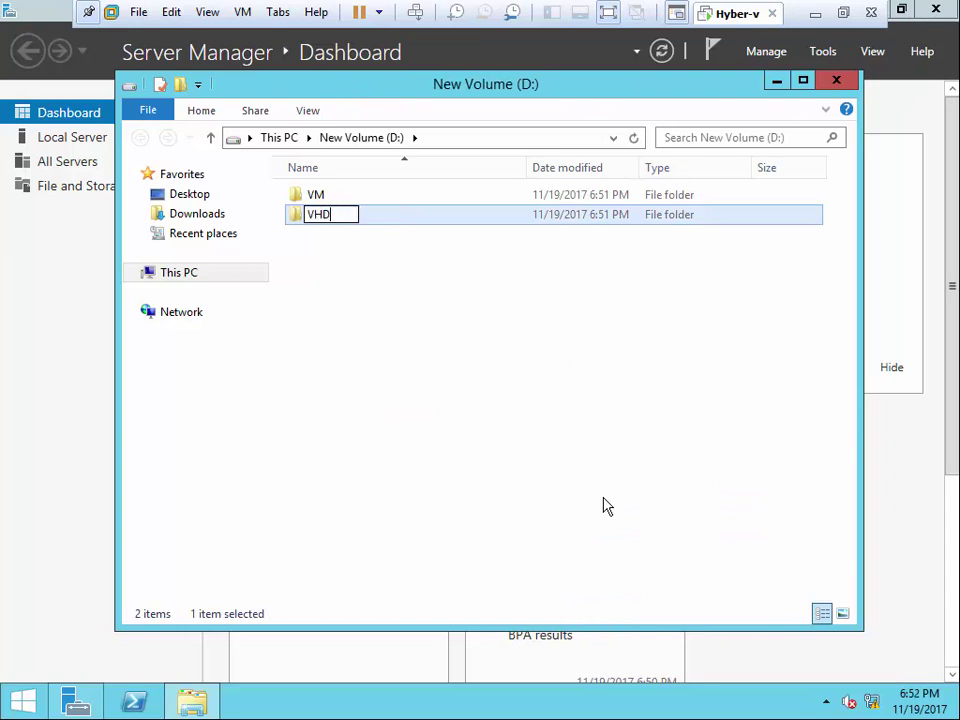
click(604, 502)
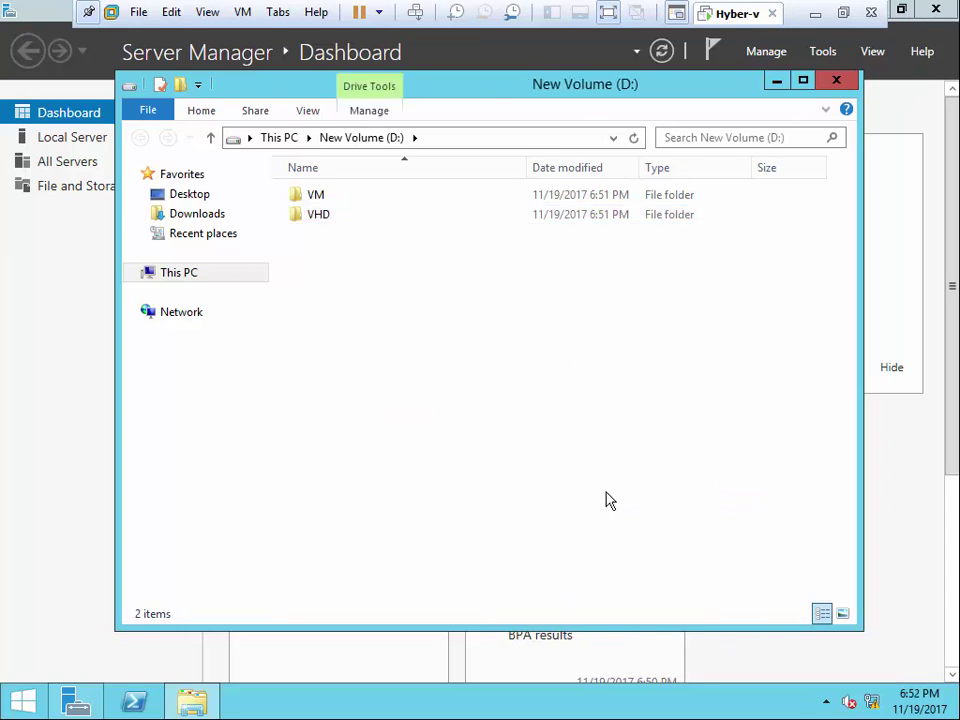
click(840, 80)
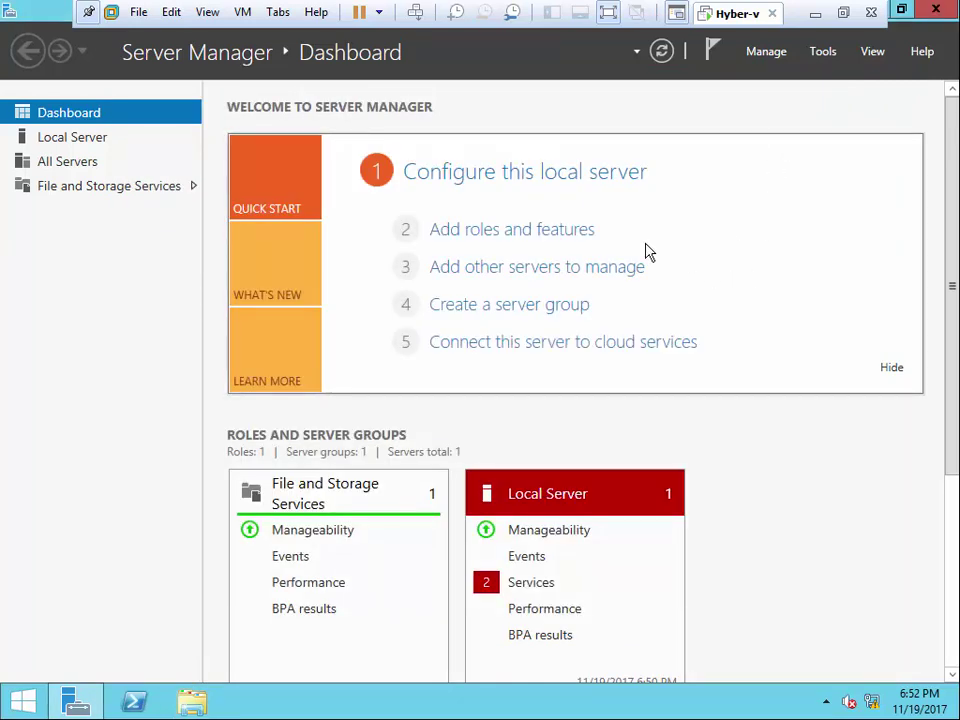
- Start the Add Roles and Features wizard with role-based installation on this server
click(578, 232)
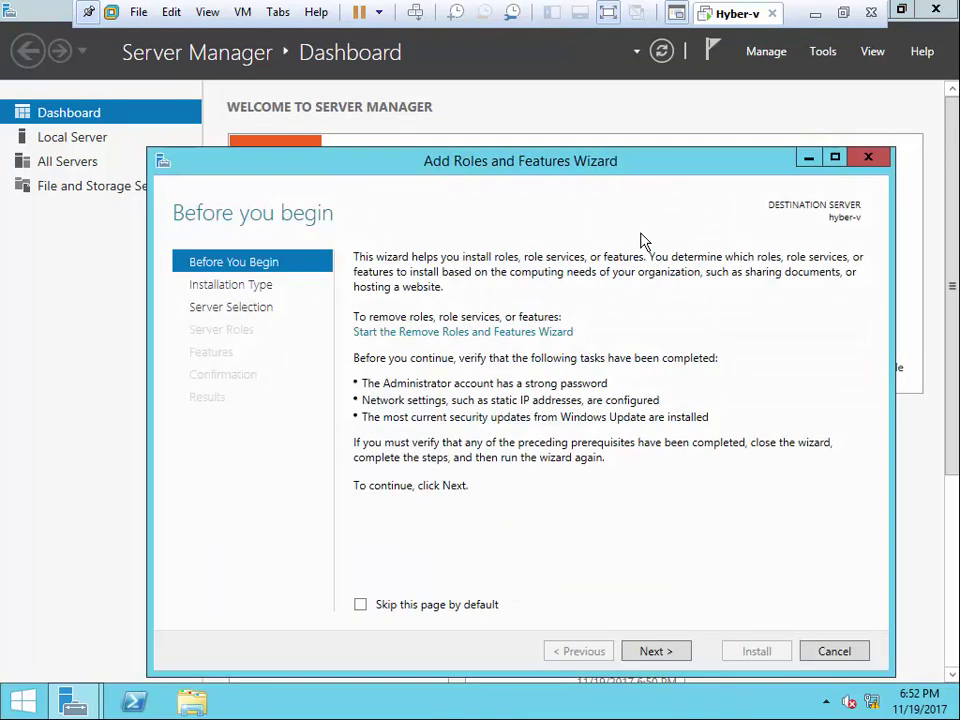
drag(638, 171, 613, 71)
click(626, 549)
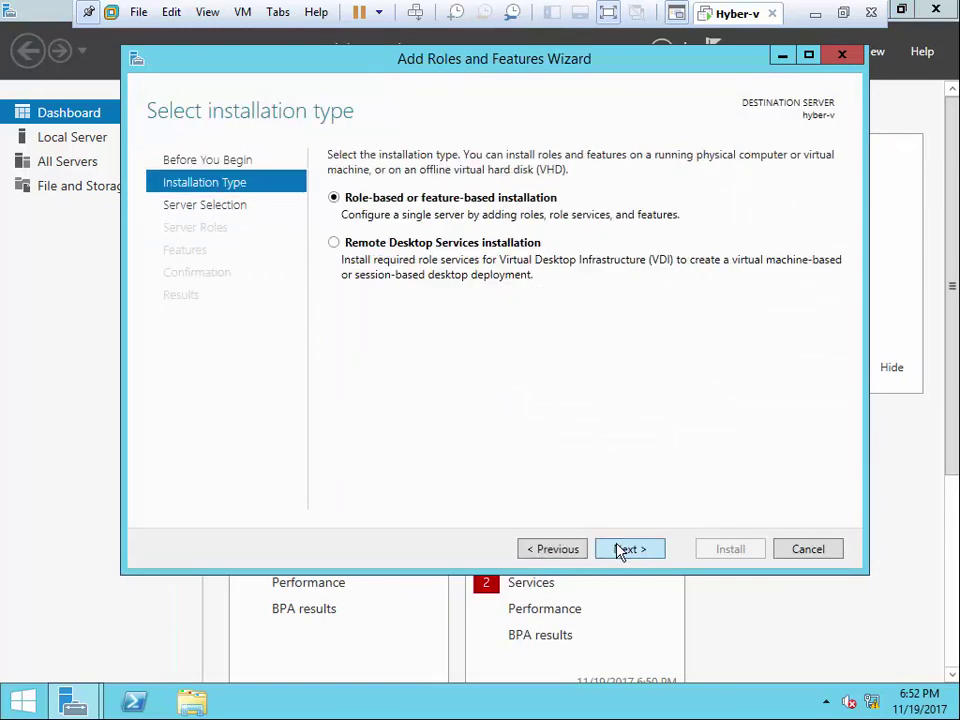
click(626, 549)
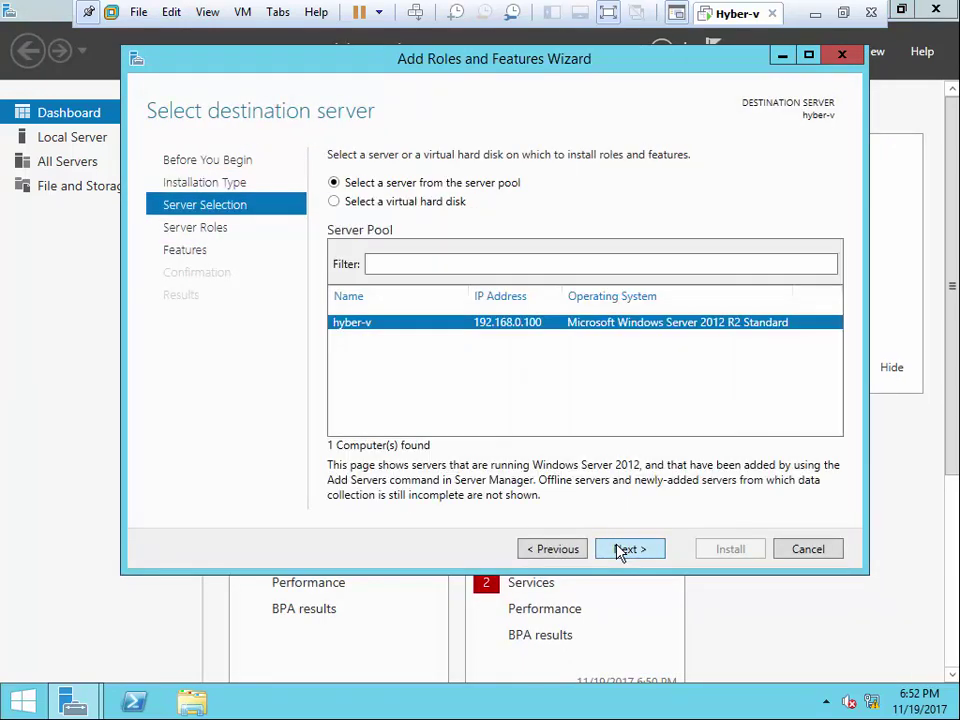
click(620, 551)
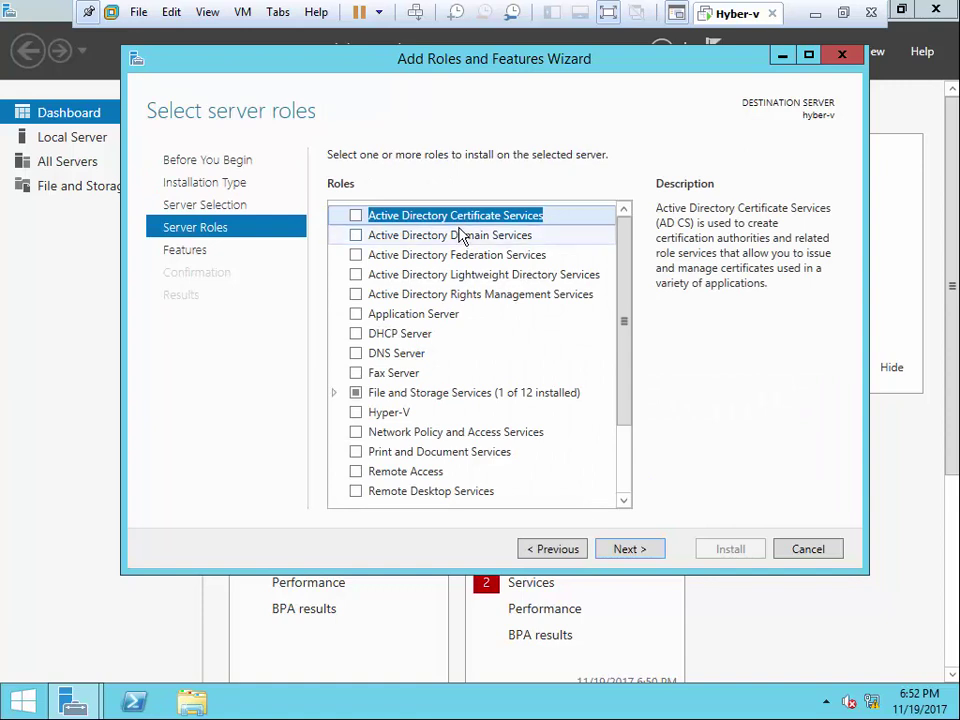
- Select the Hyper-V role with its management tools and continue to virtual switch setup
click(358, 413)
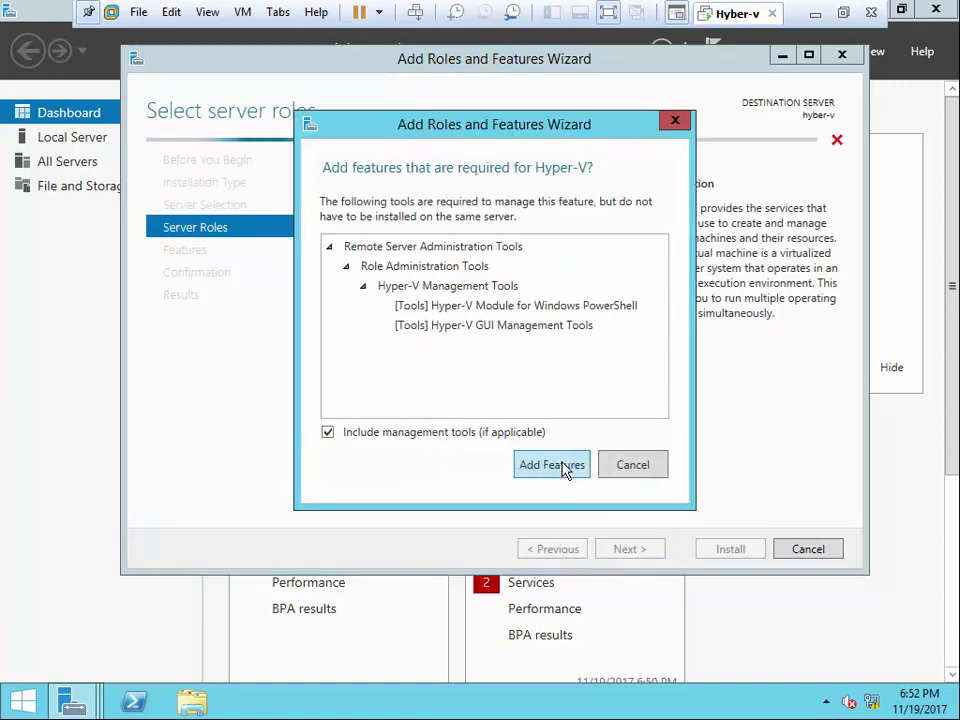
click(566, 467)
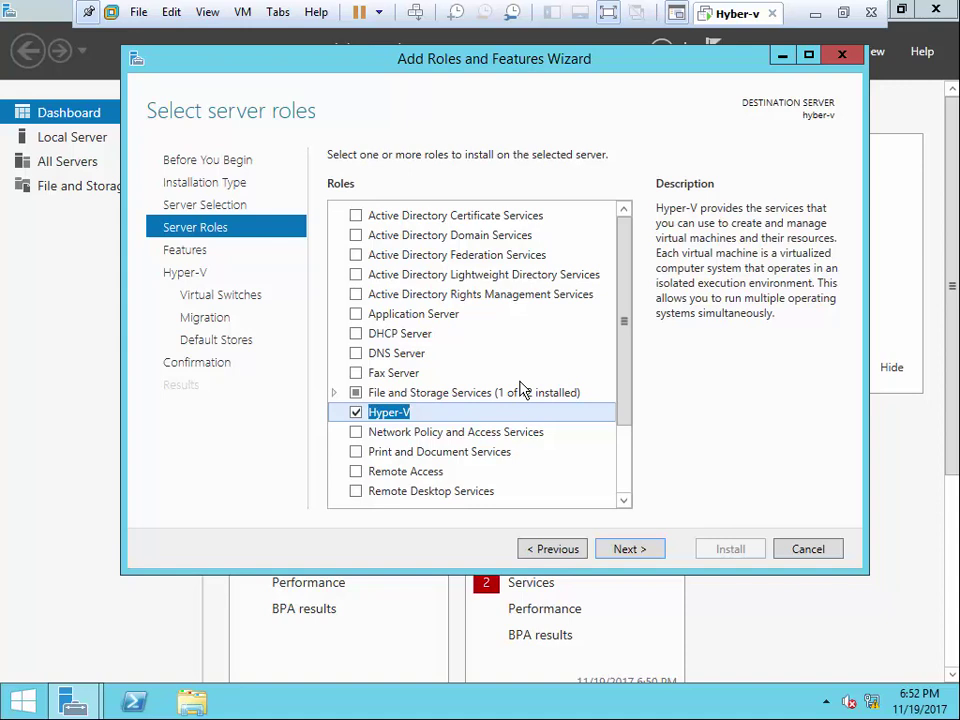
click(629, 548)
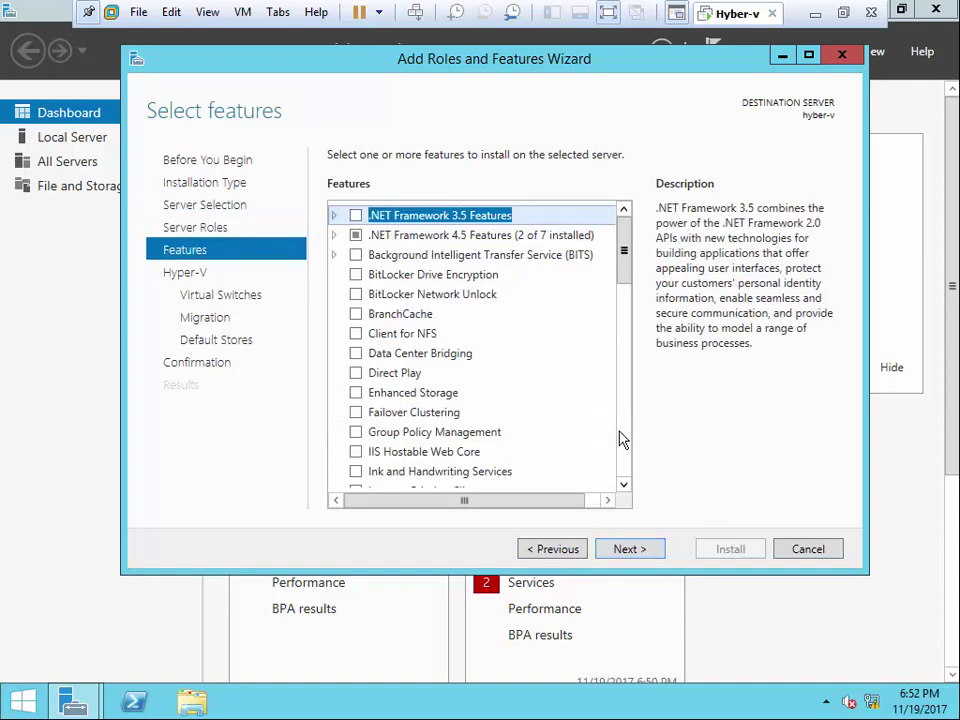
click(628, 549)
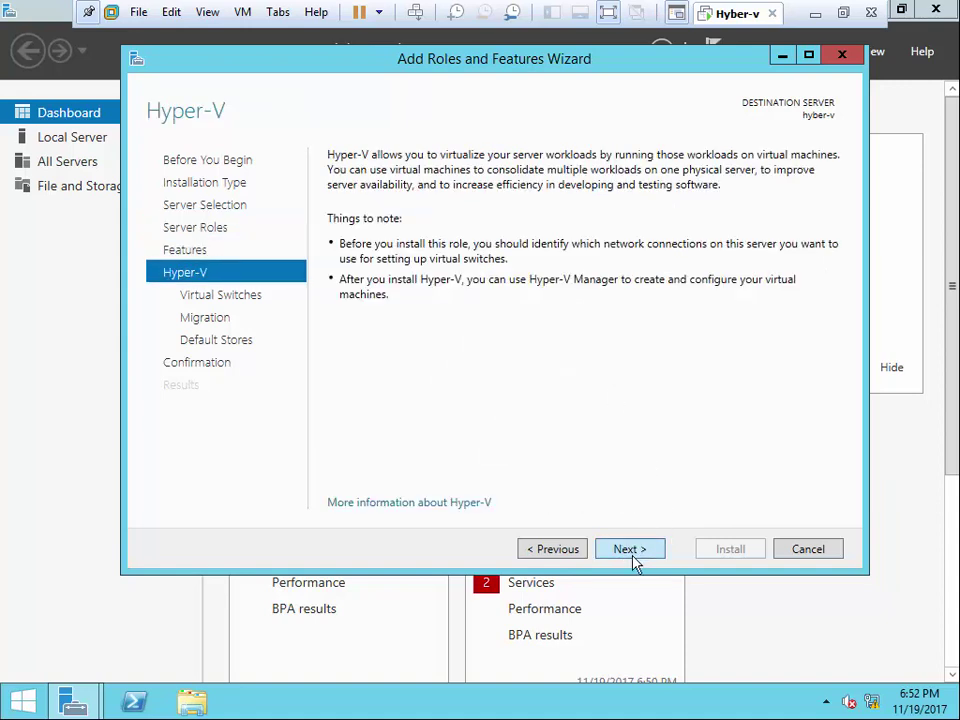
click(632, 552)
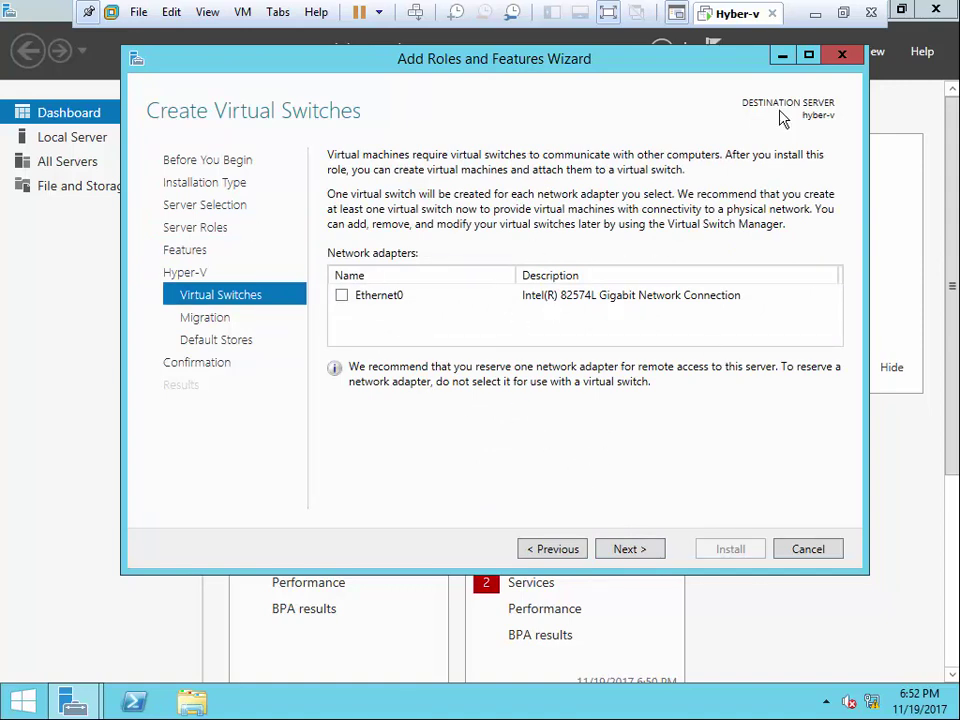
click(243, 12)
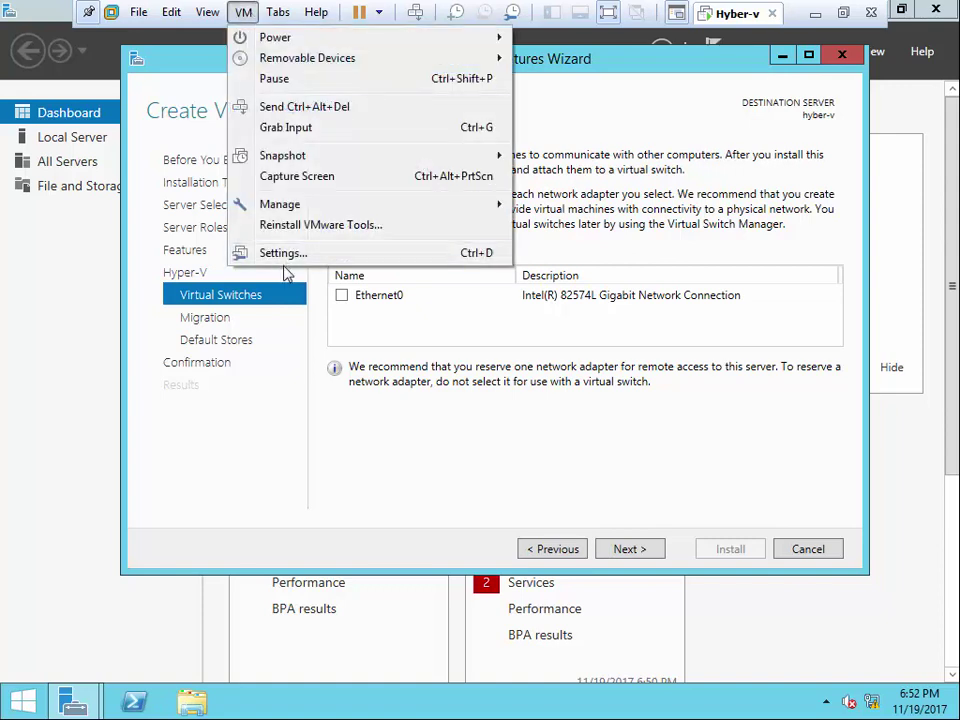
click(281, 254)
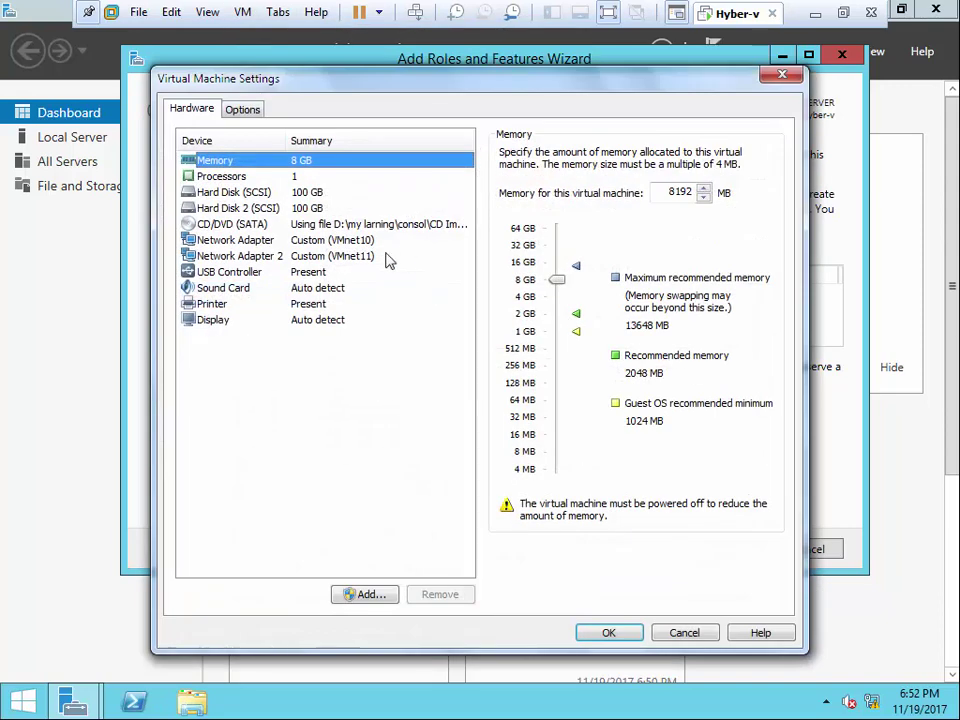
click(297, 243)
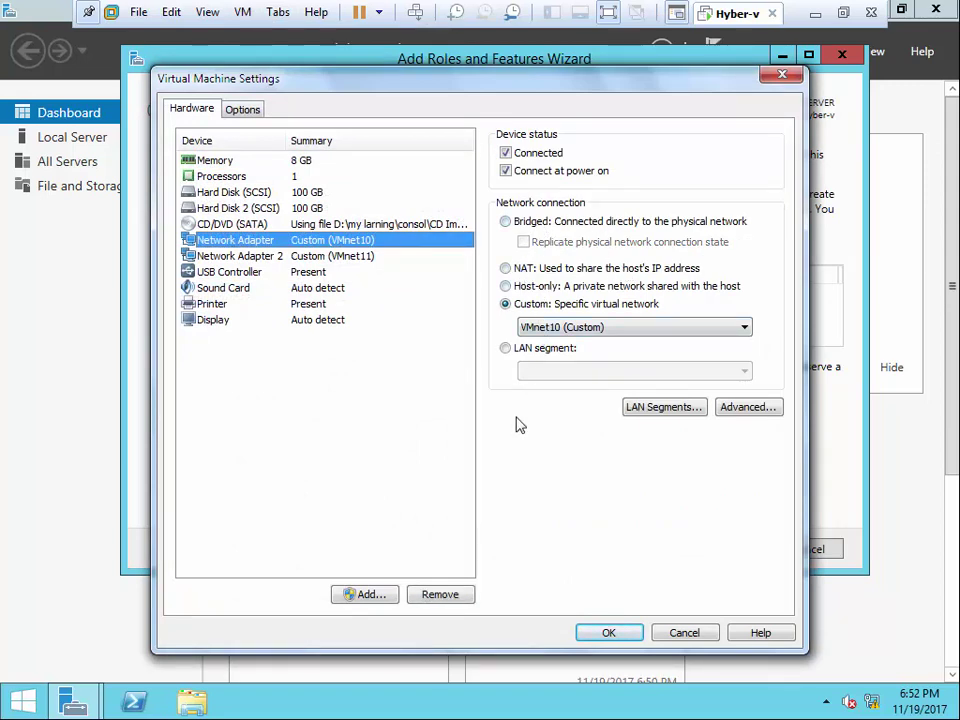
key(Return)
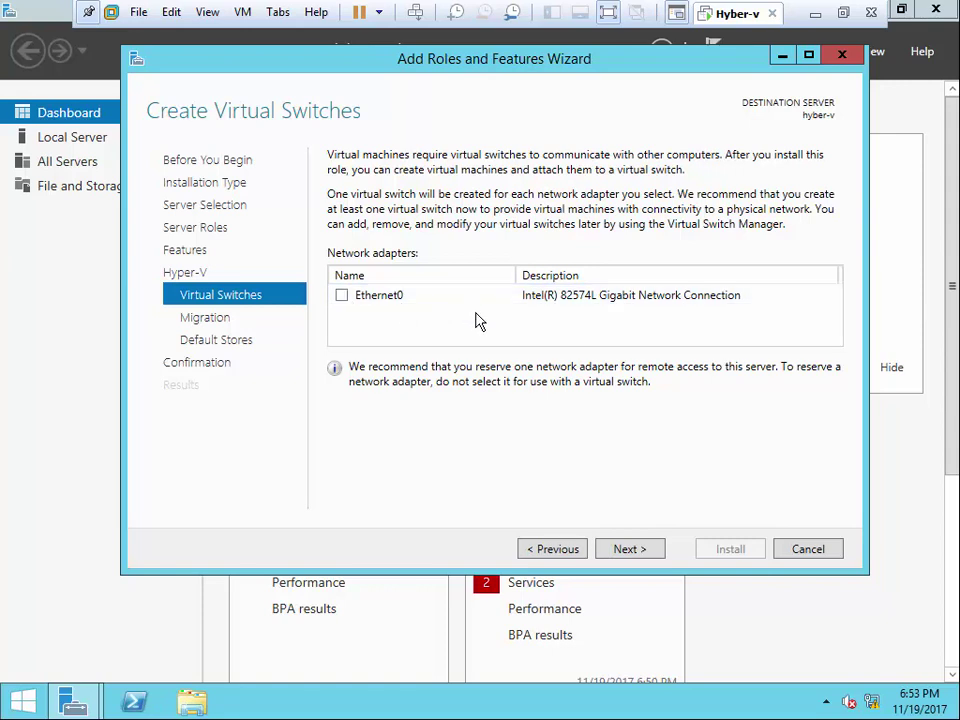
- Use Ethernet0 for a virtual switch and leave live migration off
click(341, 295)
click(630, 549)
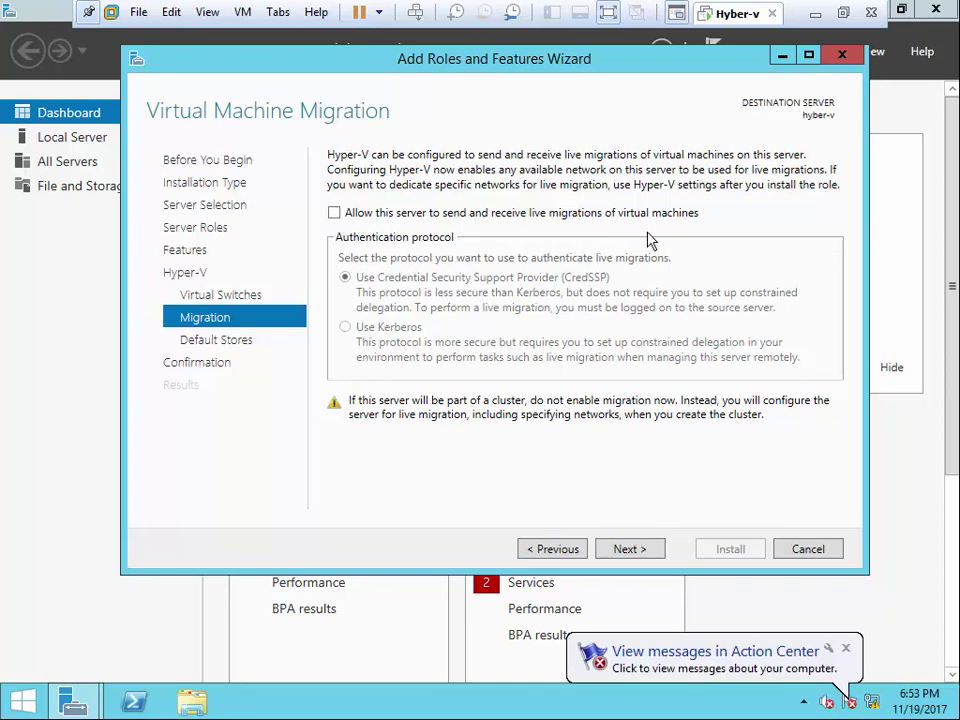
click(630, 549)
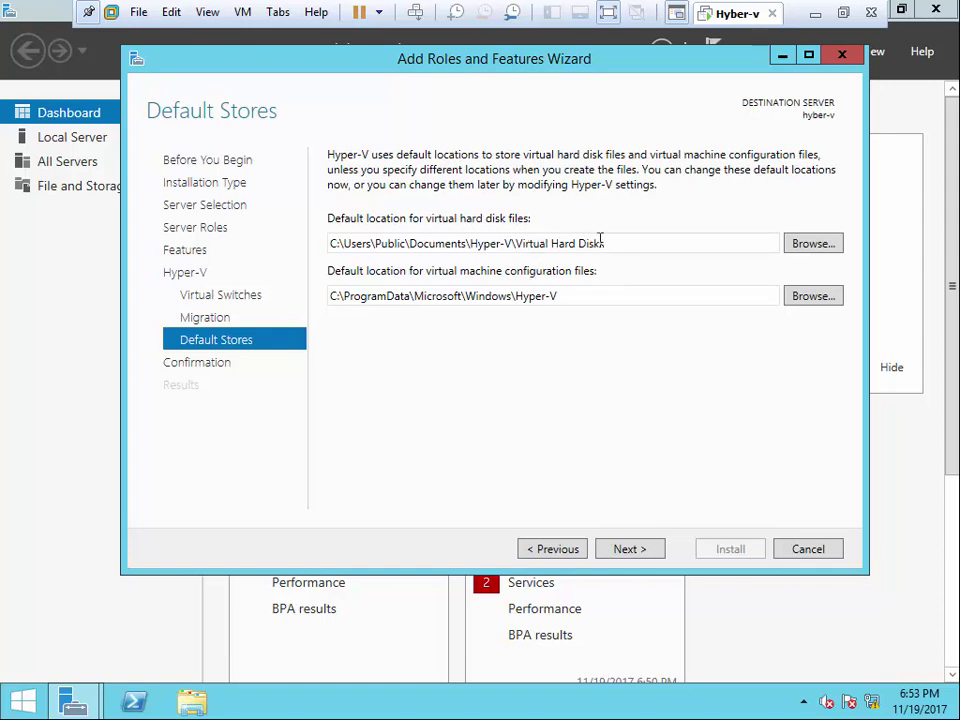
- Review the default virtual disk and configuration paths, then open This PC
triple_click(332, 243)
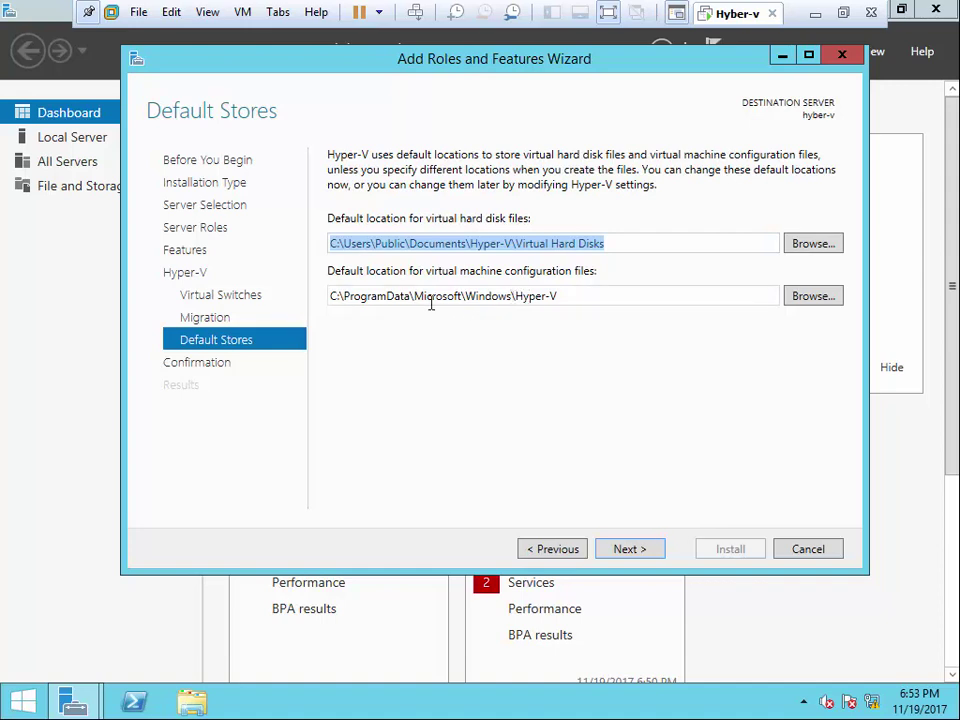
double_click(490, 295)
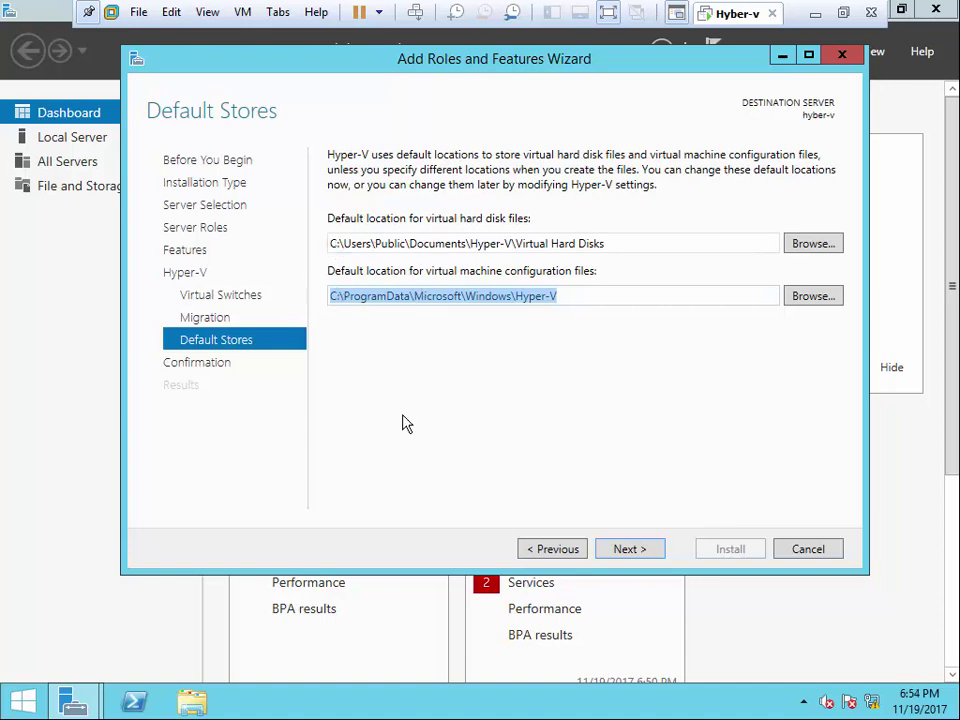
click(403, 486)
key(super+e)
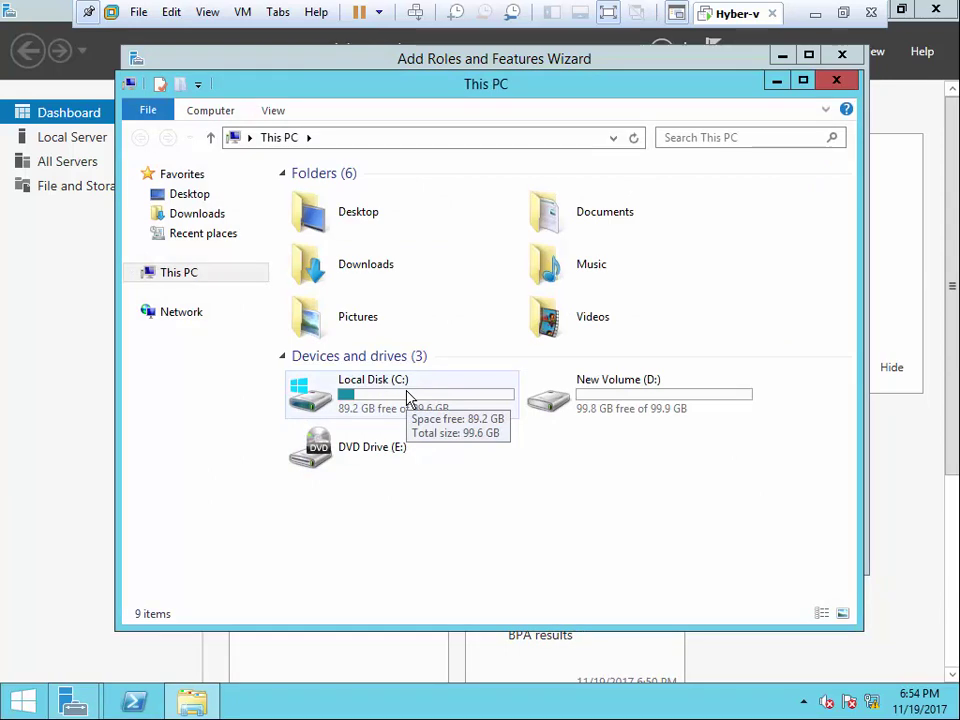
- Check D:'s folders, then browse to D:\VHD as the virtual hard disk location
double_click(611, 394)
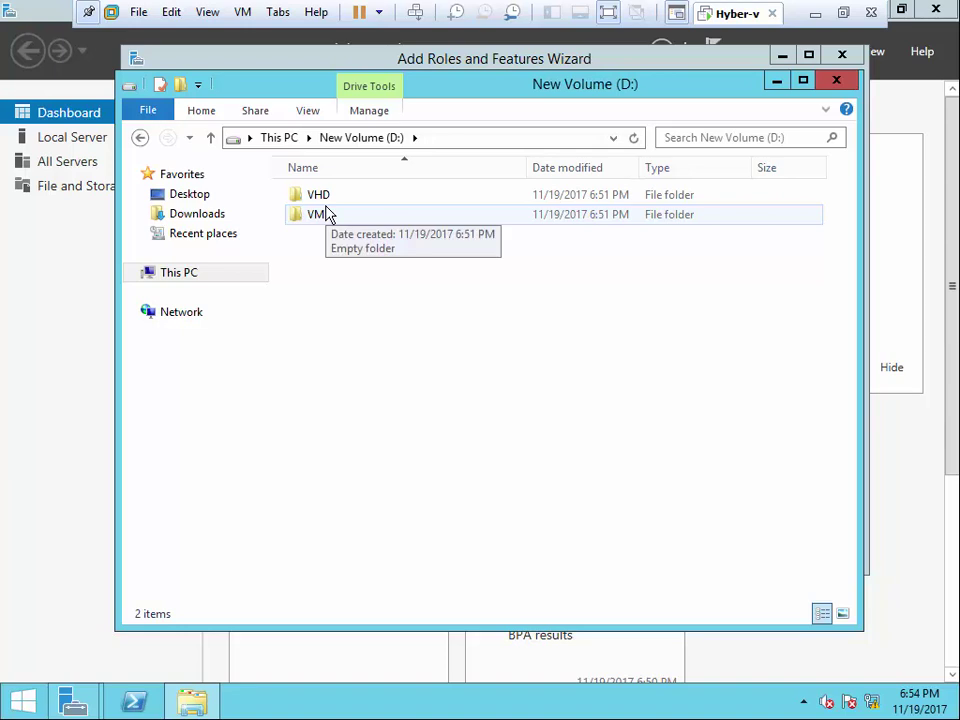
click(836, 80)
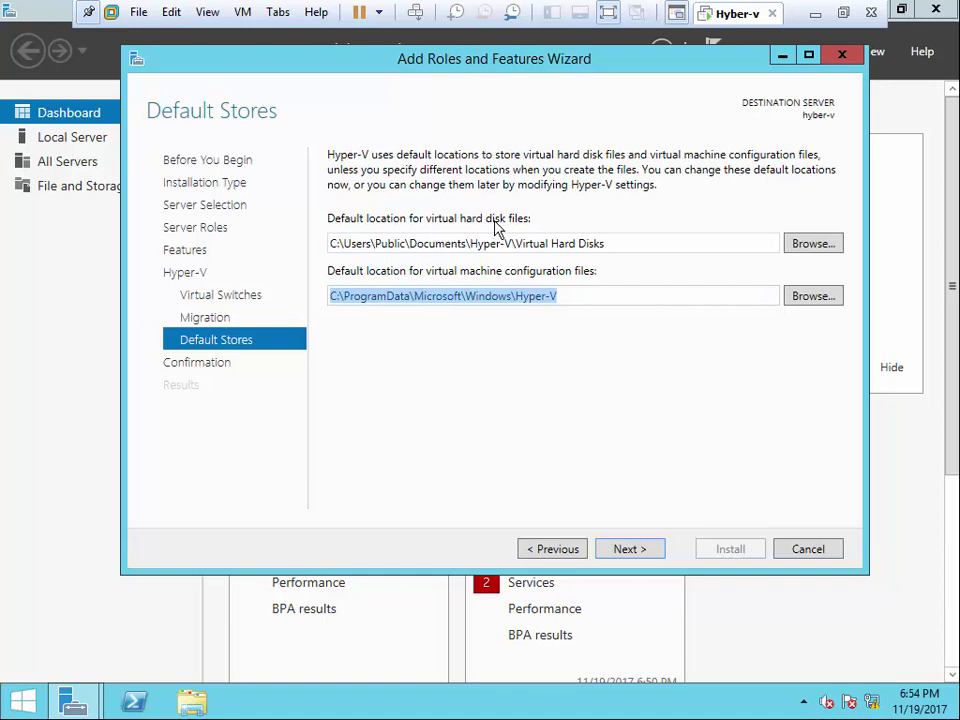
click(808, 244)
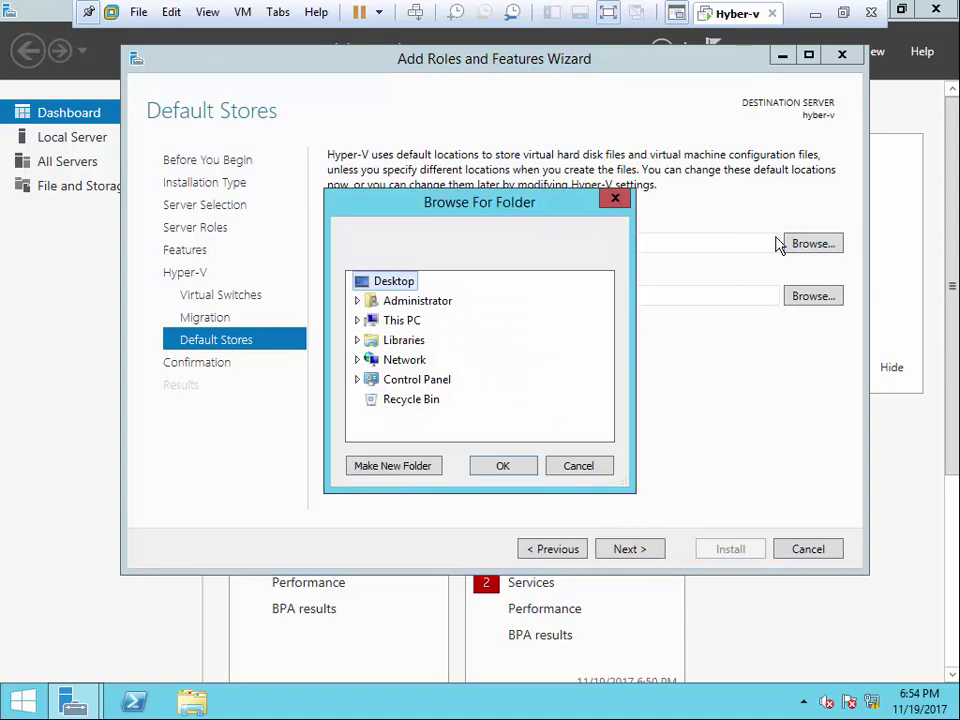
click(398, 322)
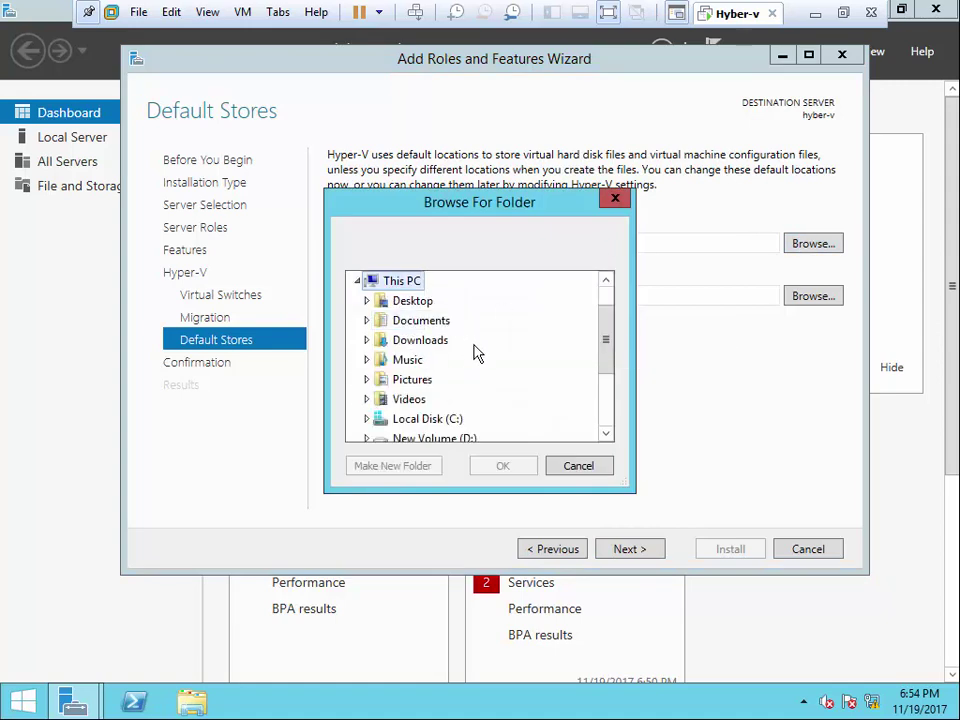
click(450, 440)
scroll(470, 320, down, 2)
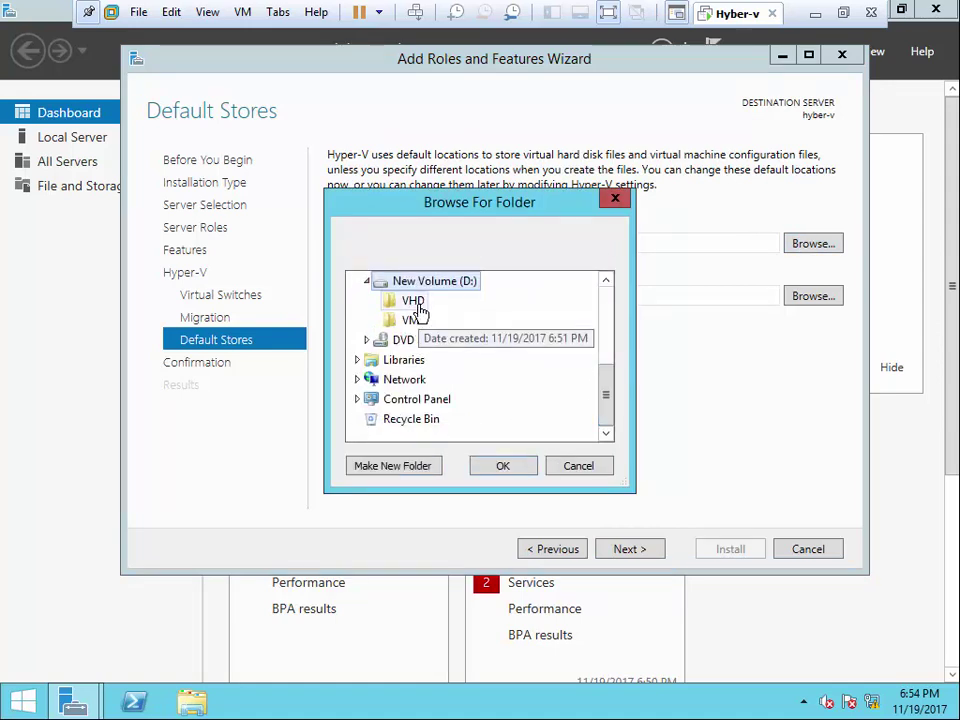
click(414, 301)
- Confirm D:\VHD for virtual disks, set D:\VM for configuration files, and proceed to confirmation
click(505, 466)
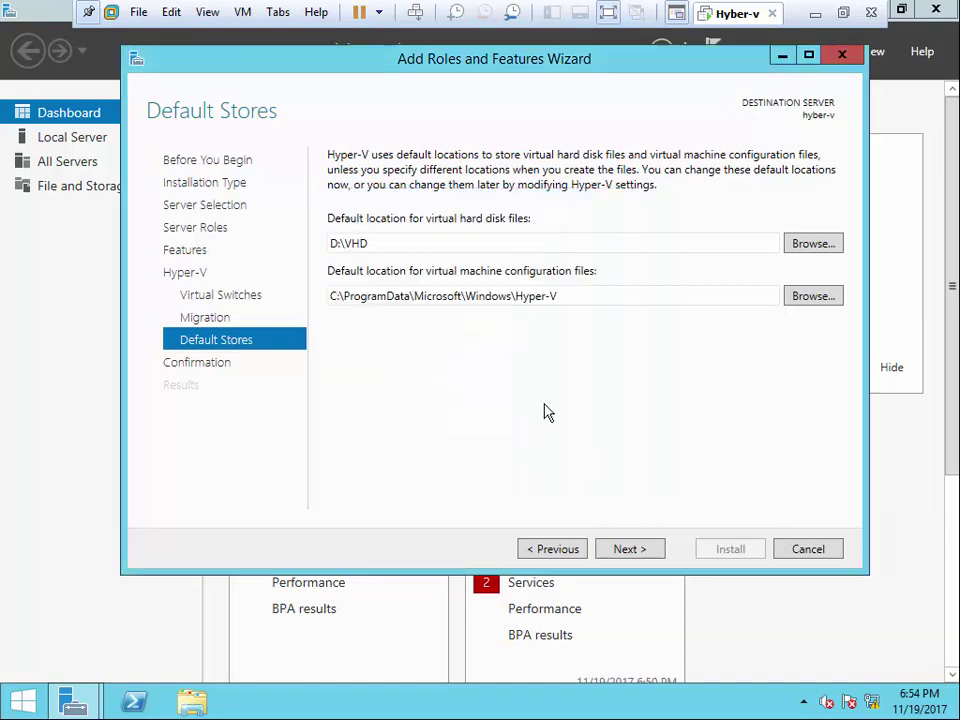
double_click(557, 296)
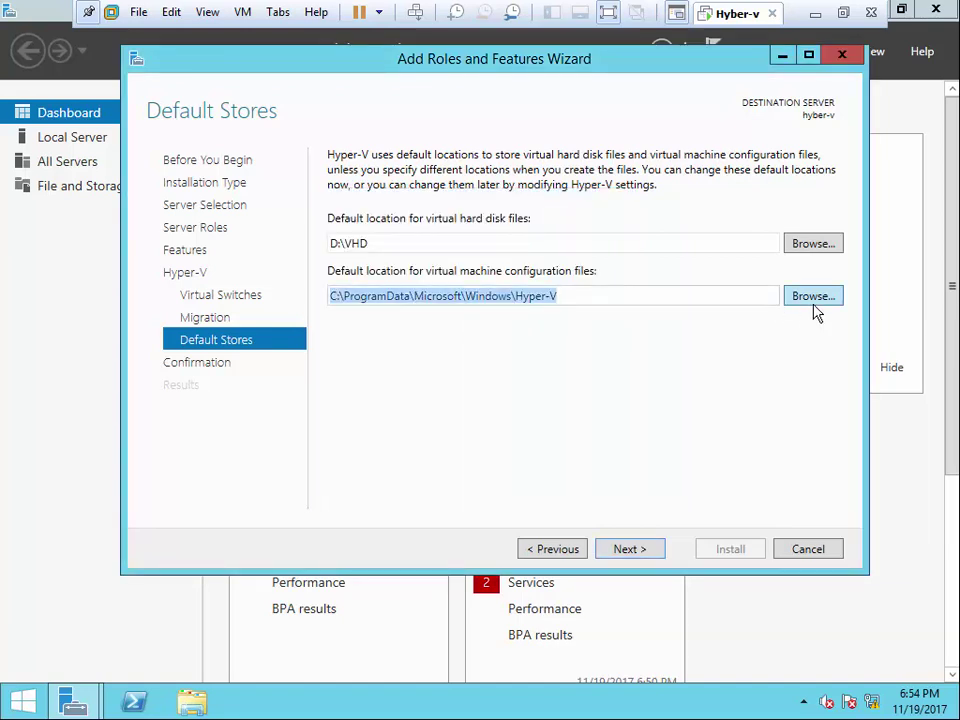
click(815, 300)
double_click(402, 320)
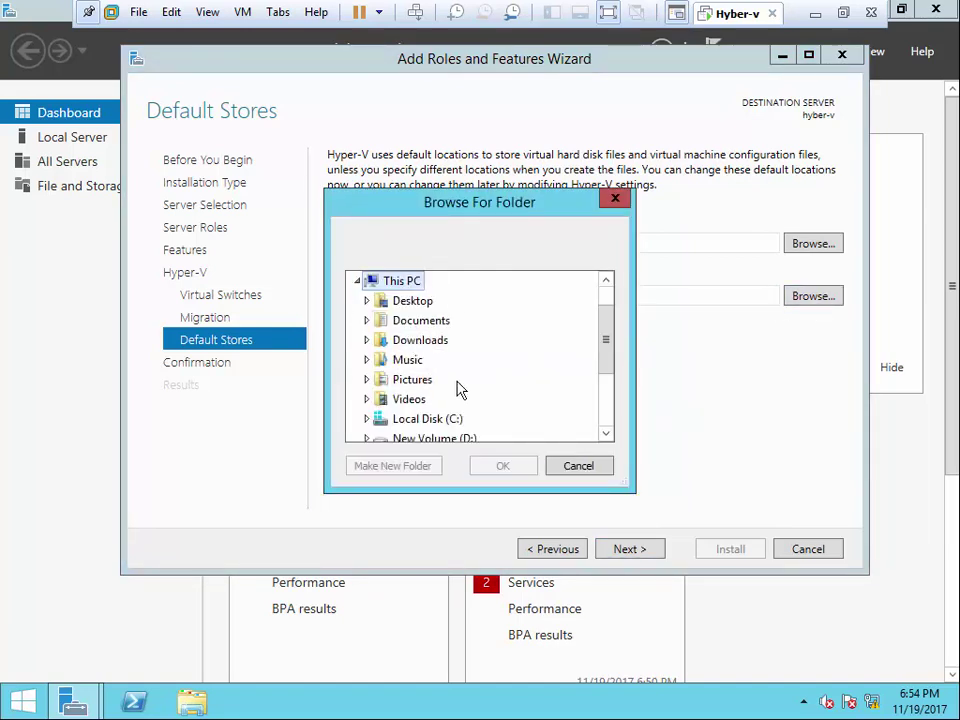
double_click(441, 436)
click(411, 417)
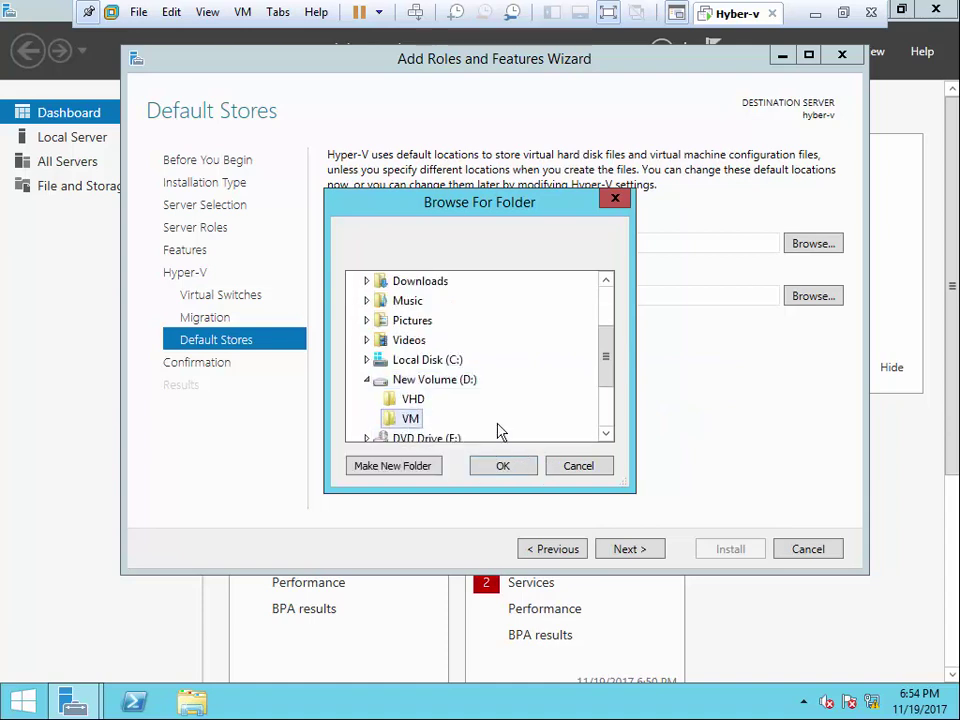
click(503, 467)
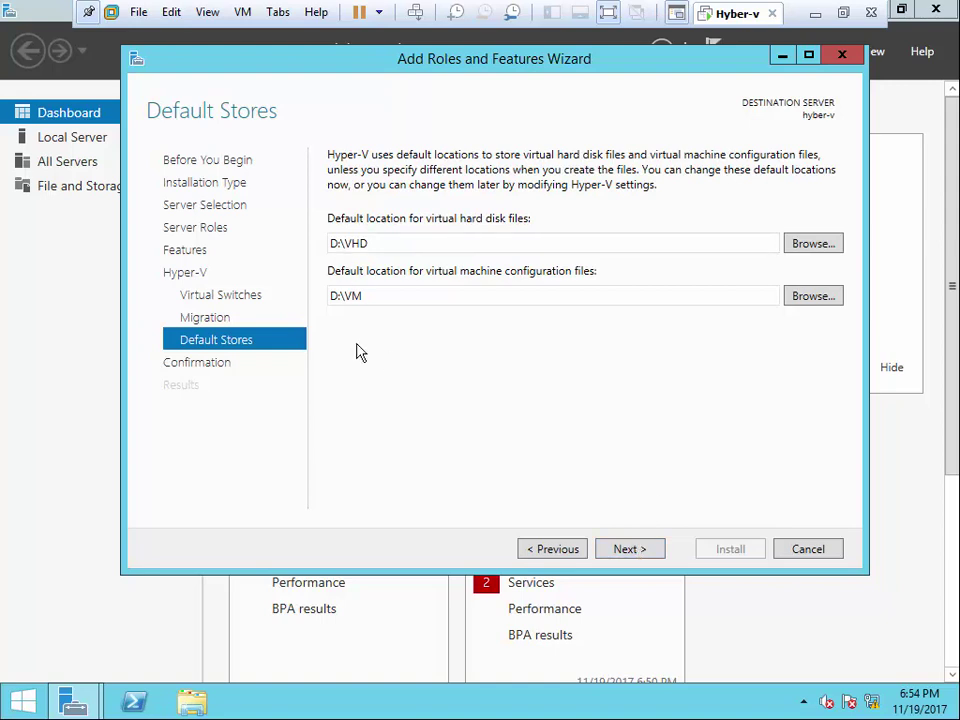
click(652, 551)
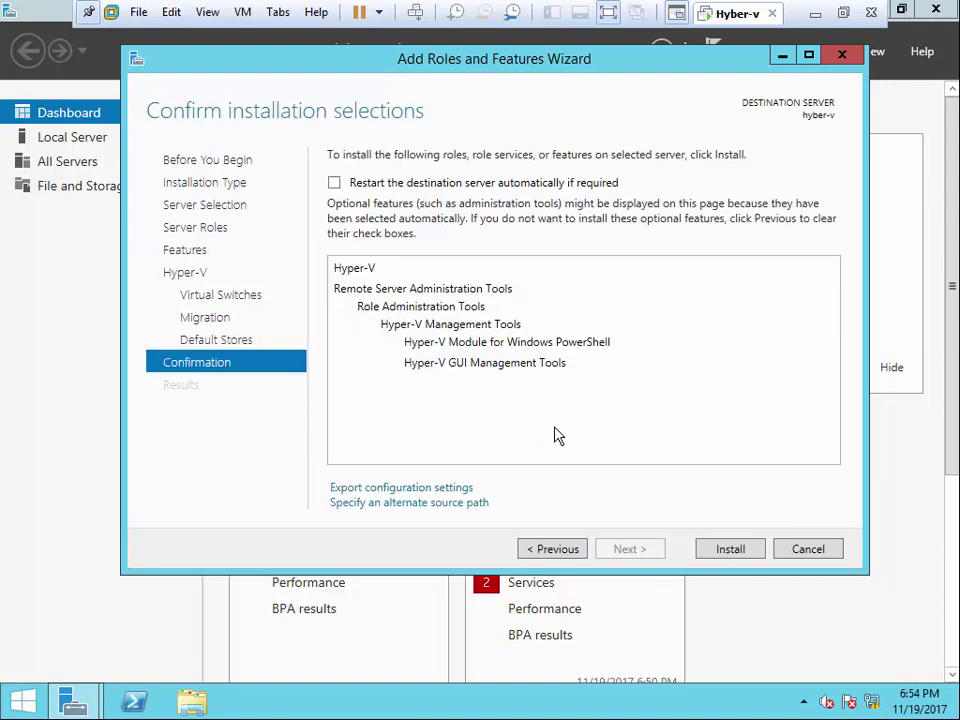
- Allow automatic restart if required and install Hyper-V
click(334, 183)
click(551, 418)
click(724, 552)
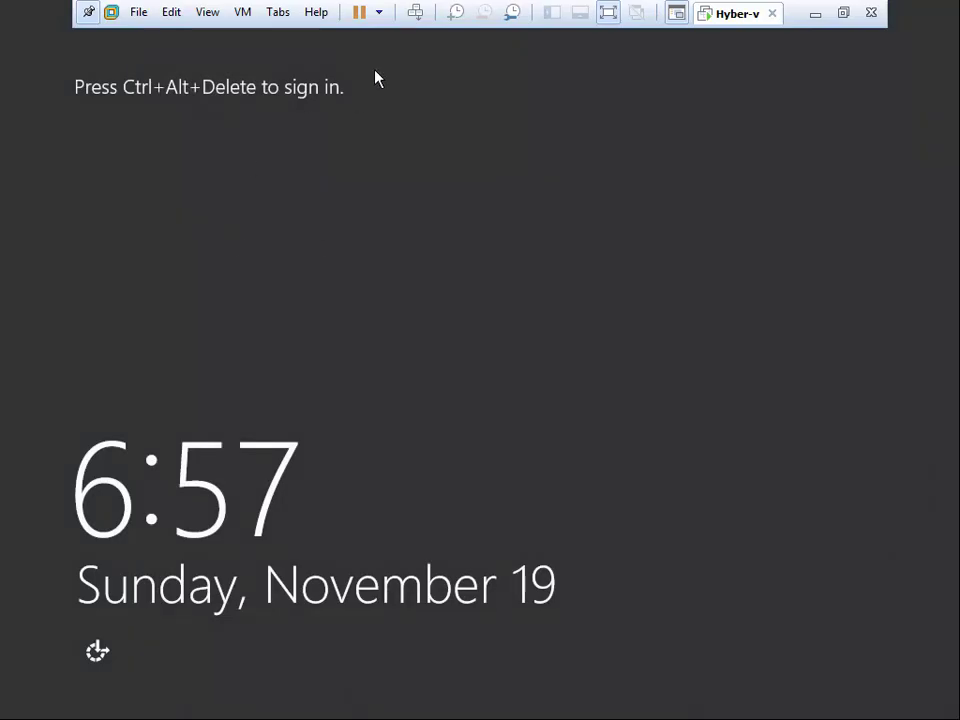
- Sign in to the administrator account via Ctrl+Alt+Del, then open the Network and Sharing Center from the tray
click(415, 13)
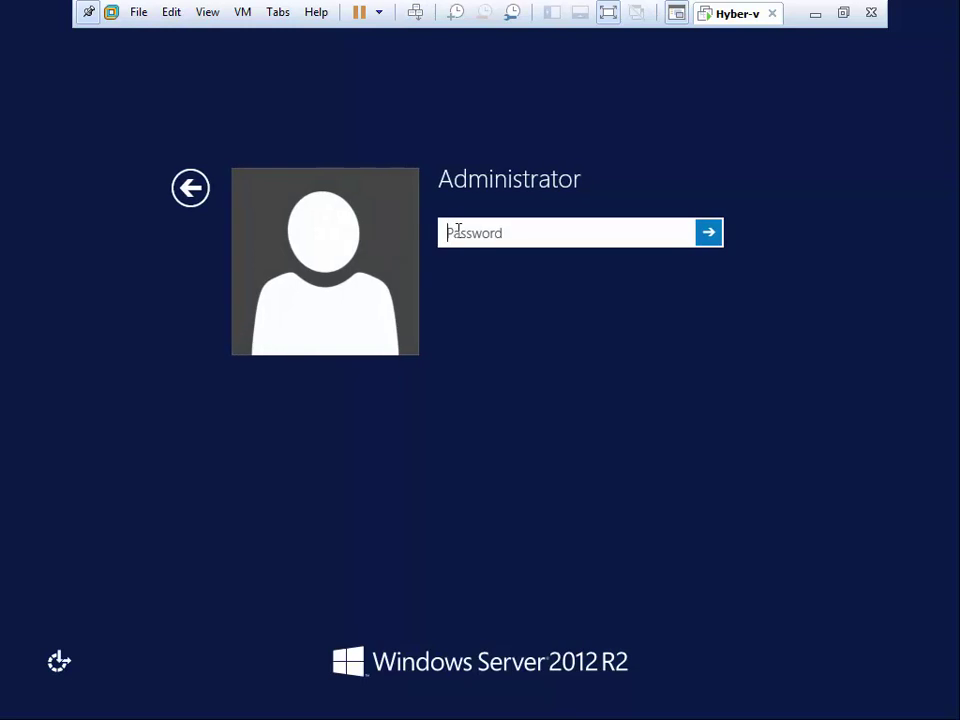
text(********)
key(Return)
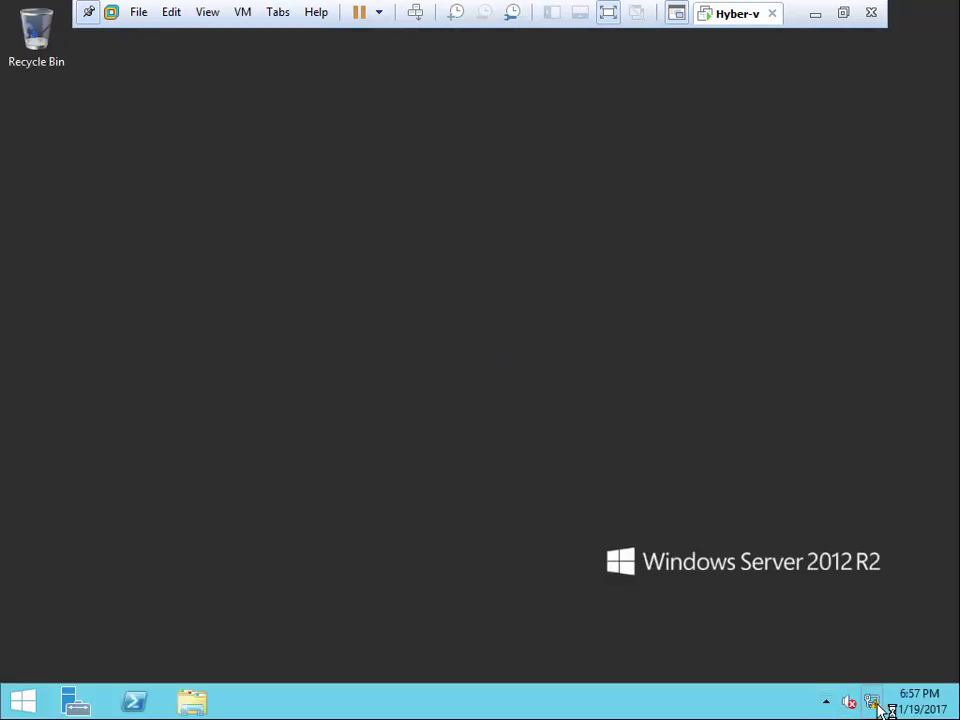
right_click(879, 701)
click(850, 686)
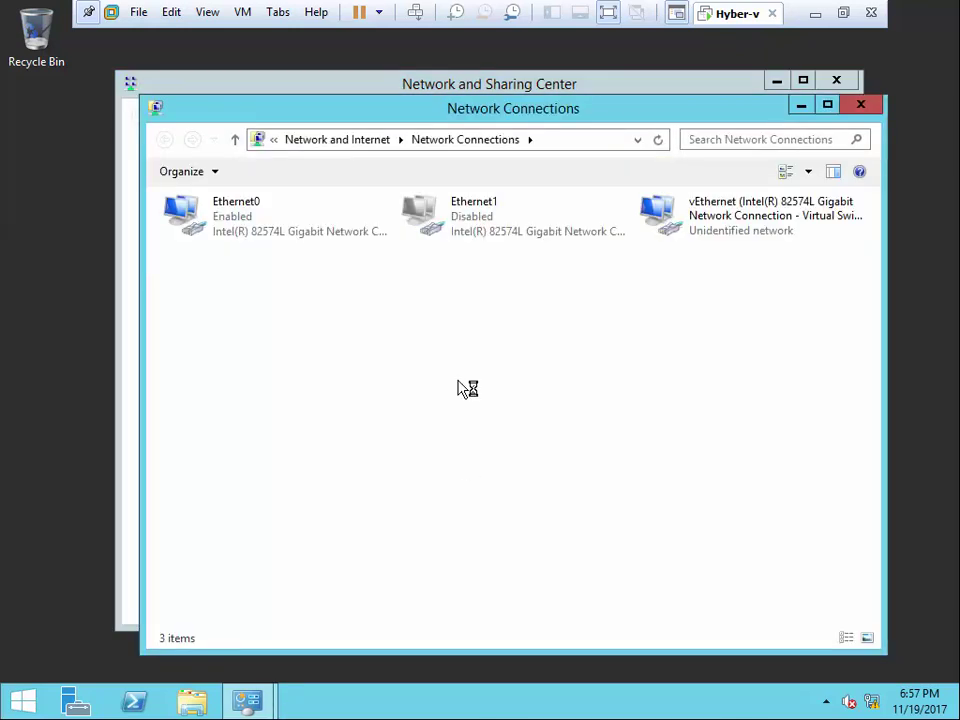
- Review Ethernet0's status, properties and IPv4 item, then close them without changes
double_click(237, 220)
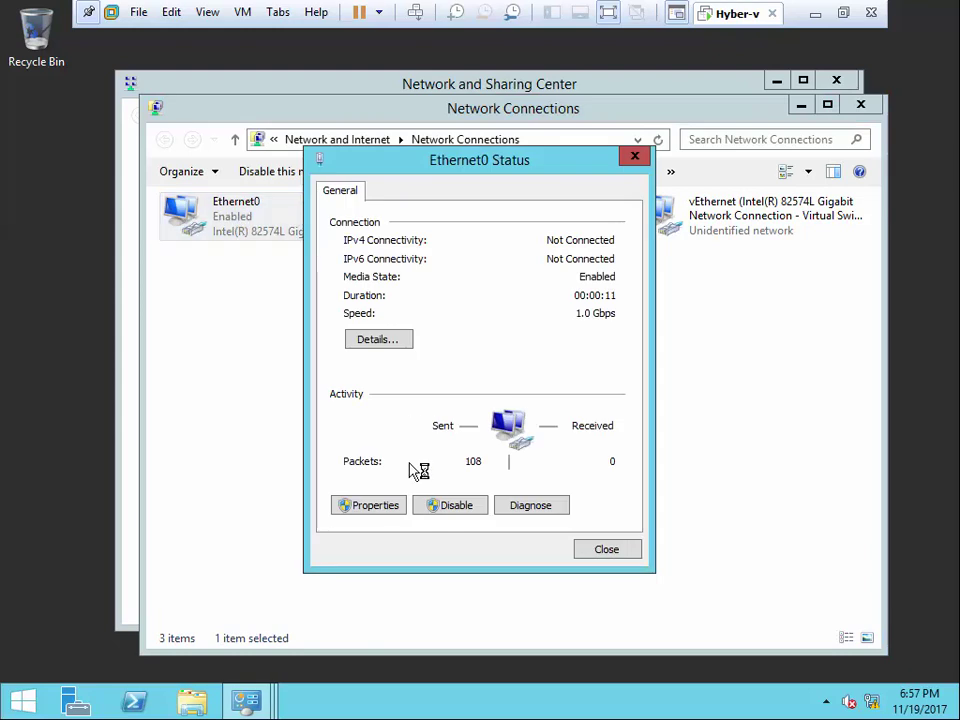
click(384, 506)
click(550, 423)
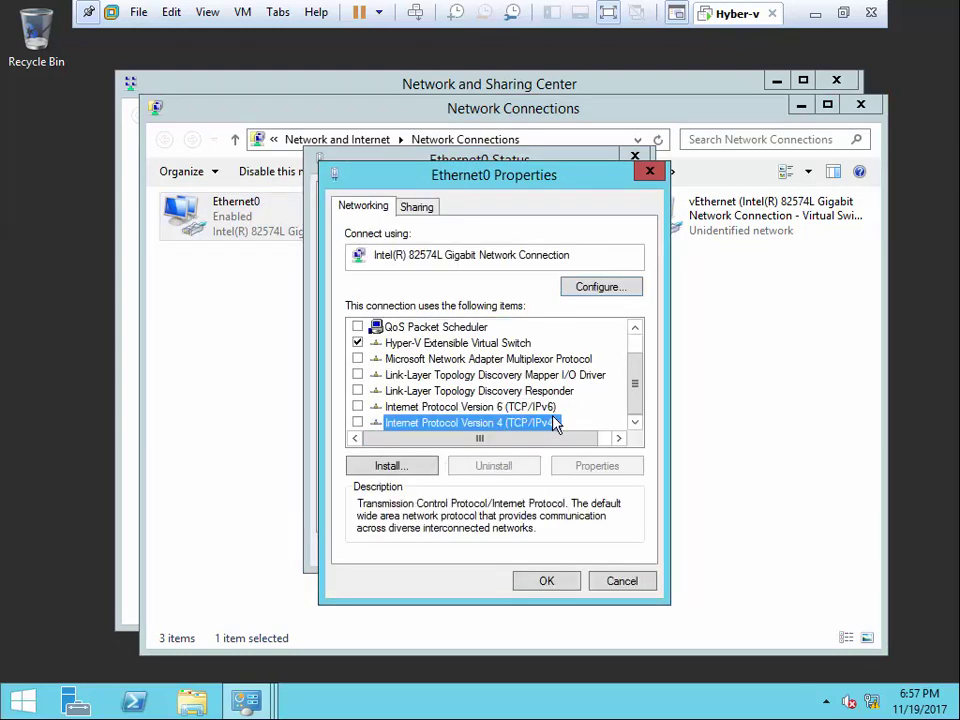
click(589, 467)
click(640, 582)
click(624, 557)
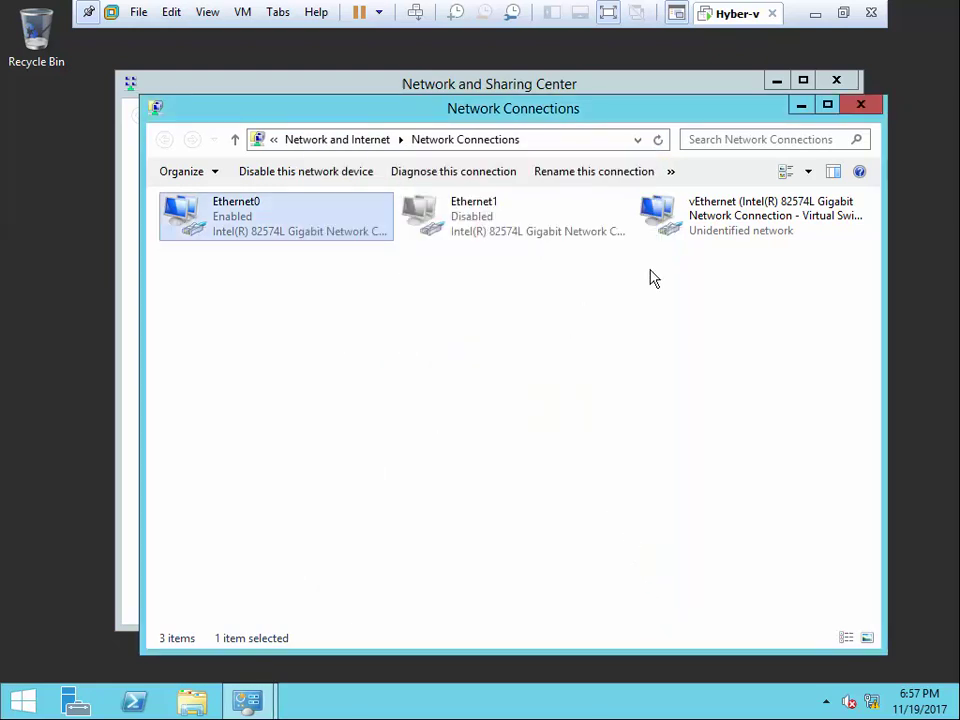
- Check vEthernet's IPv4 settings (192.168.0.100/255.255.255.0), then close all network windows
click(708, 216)
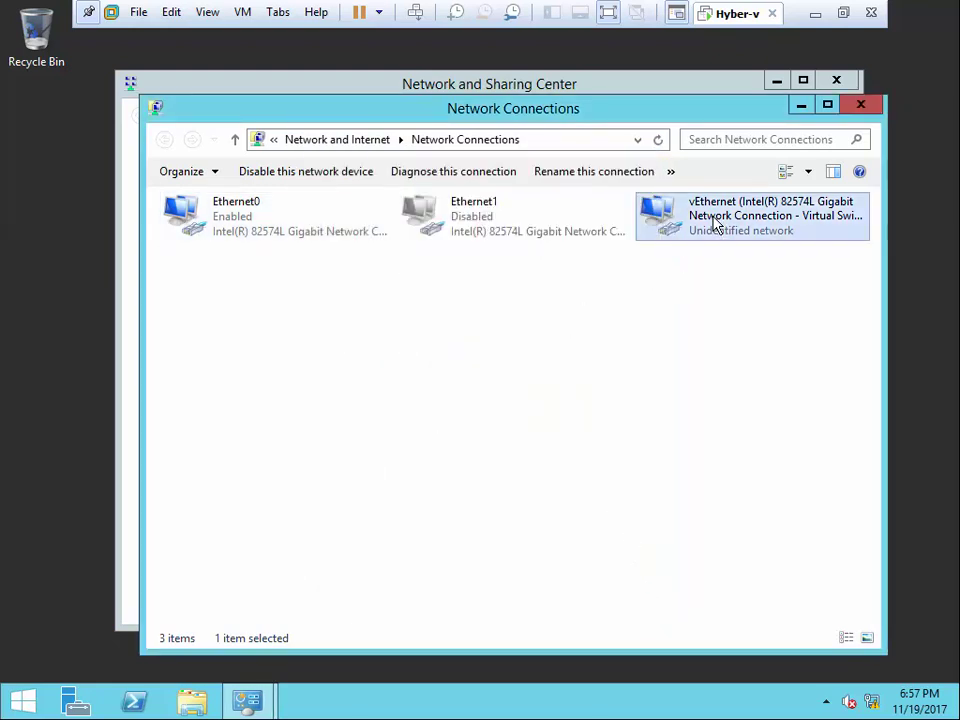
double_click(793, 231)
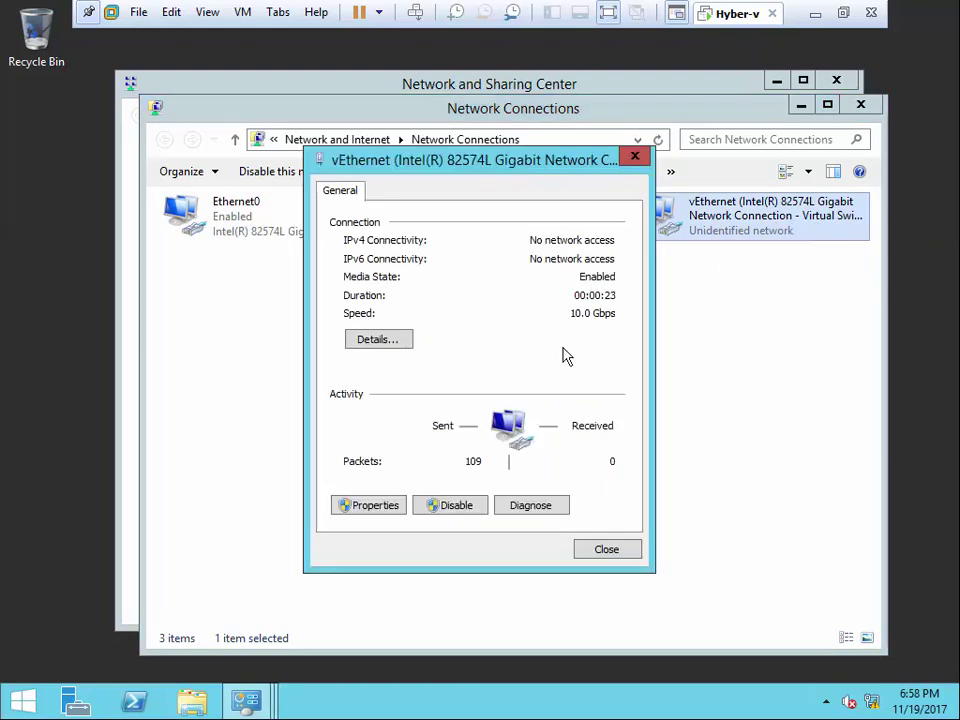
click(366, 506)
scroll(500, 400, down, 1)
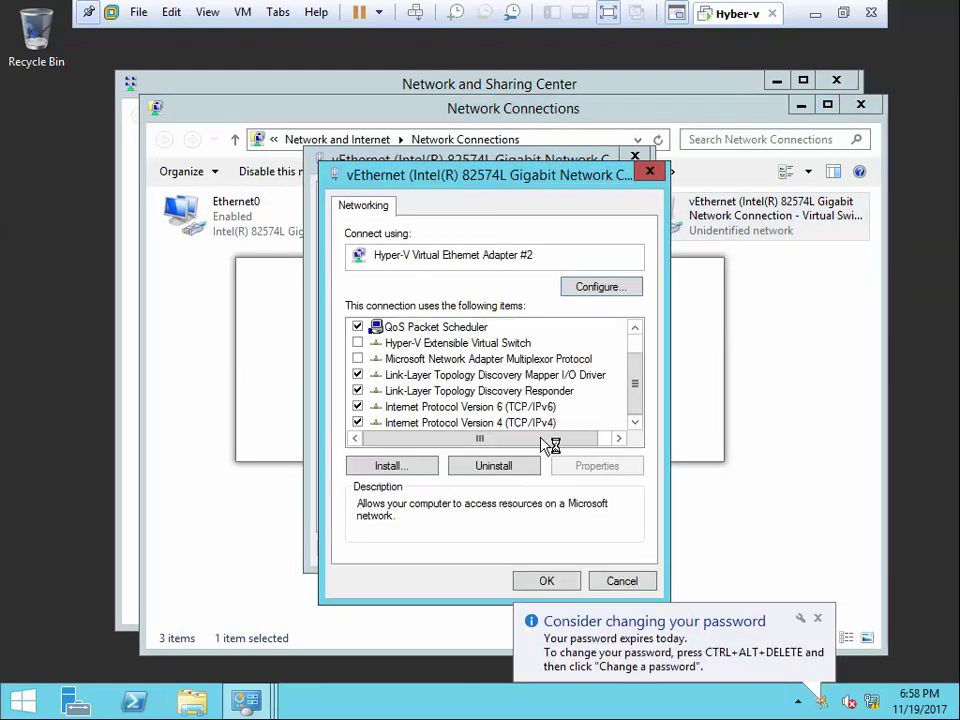
double_click(551, 426)
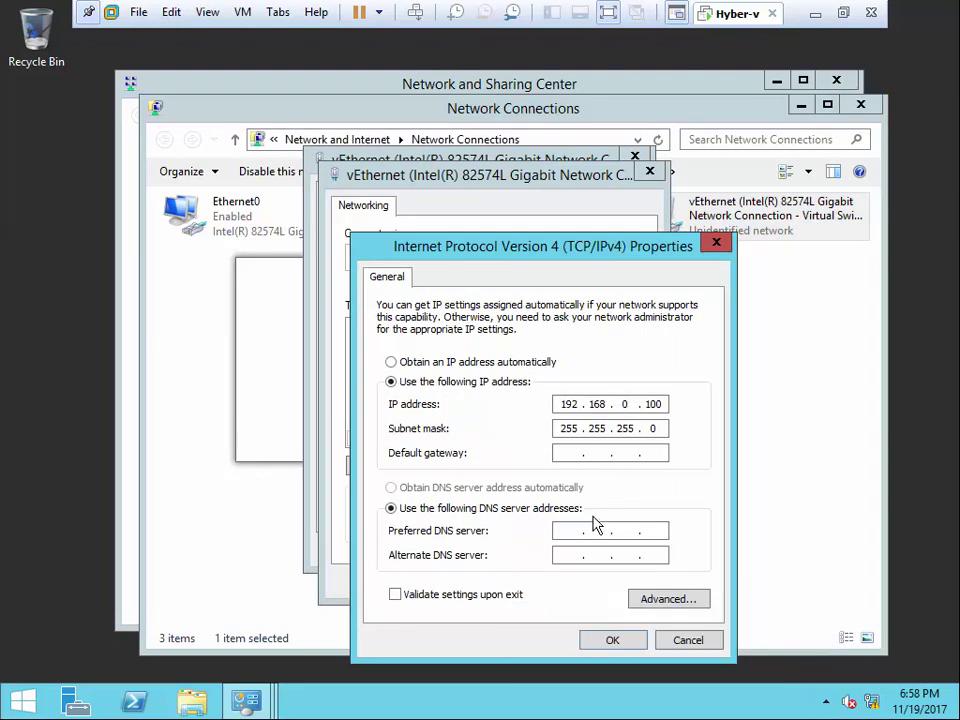
click(717, 244)
click(650, 171)
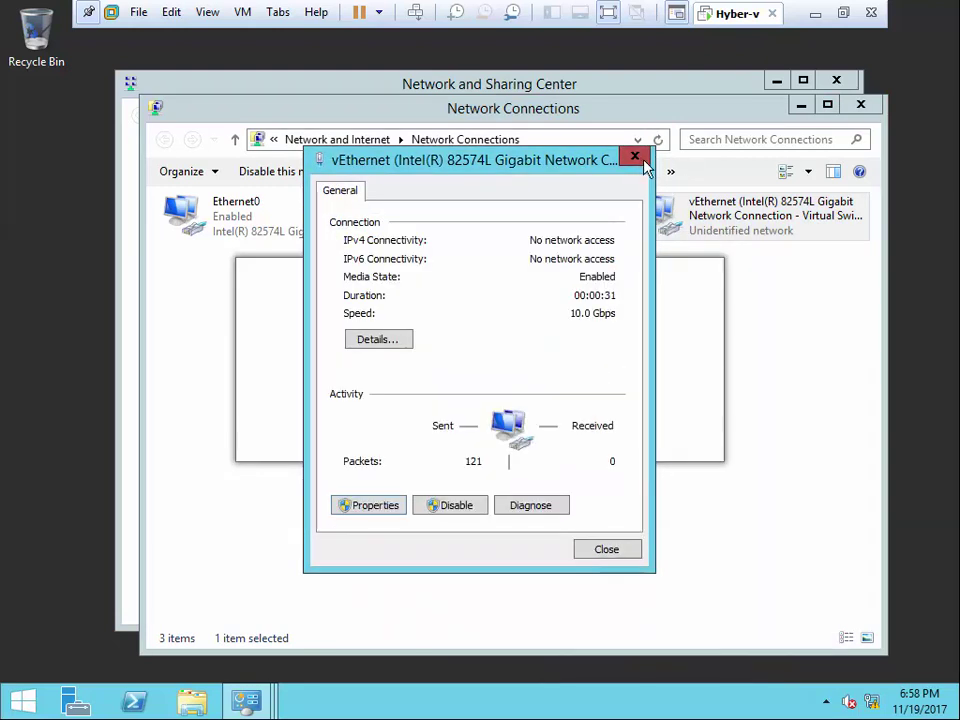
click(634, 155)
click(862, 108)
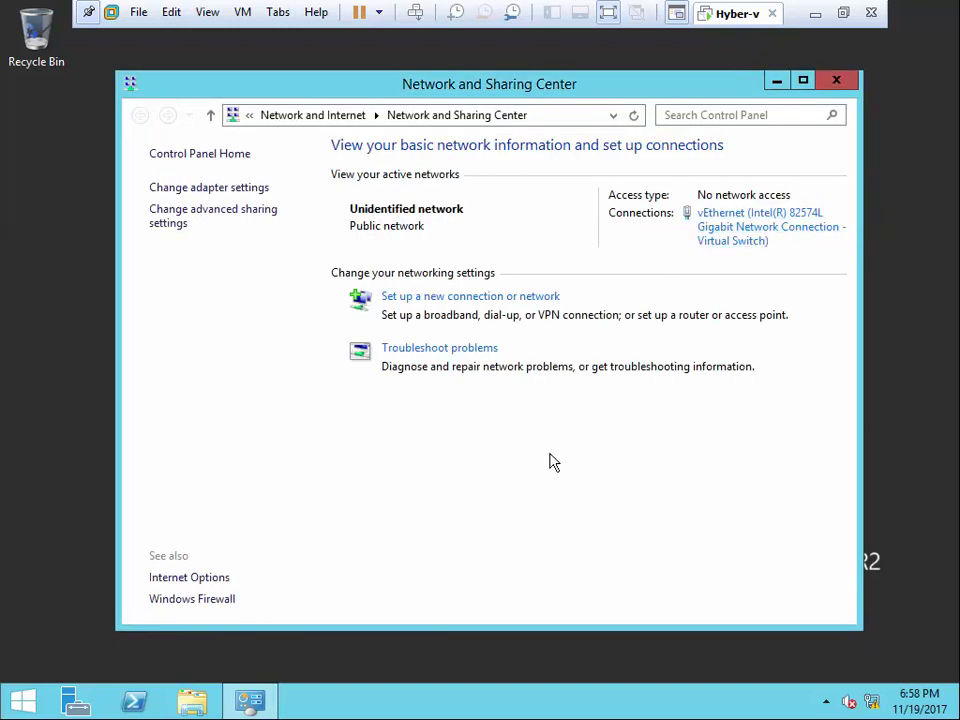
click(834, 82)
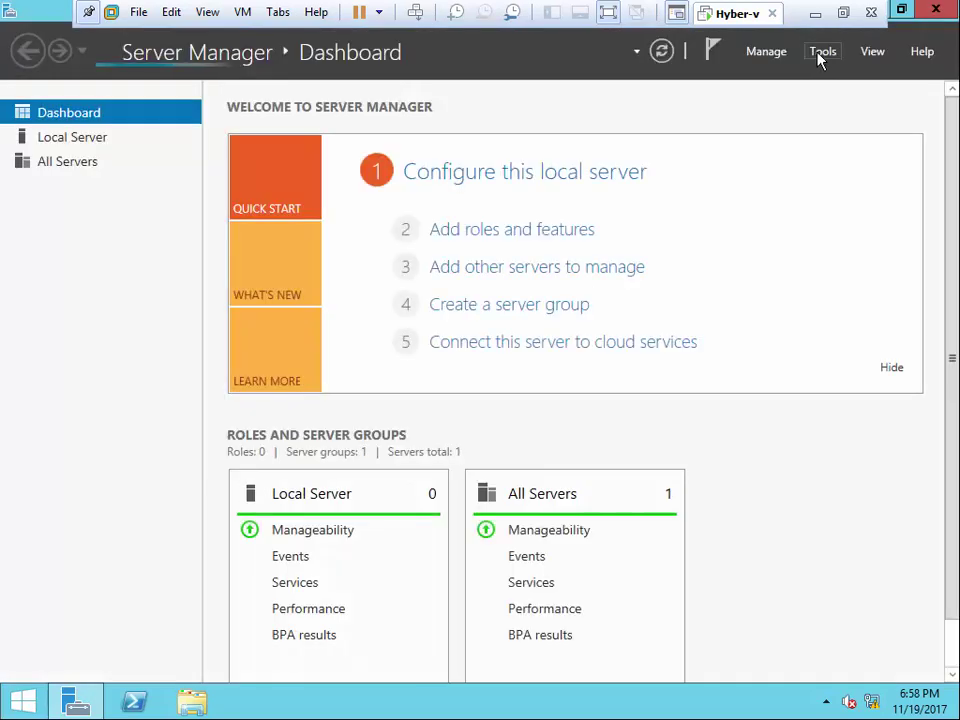
- Launch Hyper-V Manager from Server Manager's Tools menu and maximize it
click(818, 55)
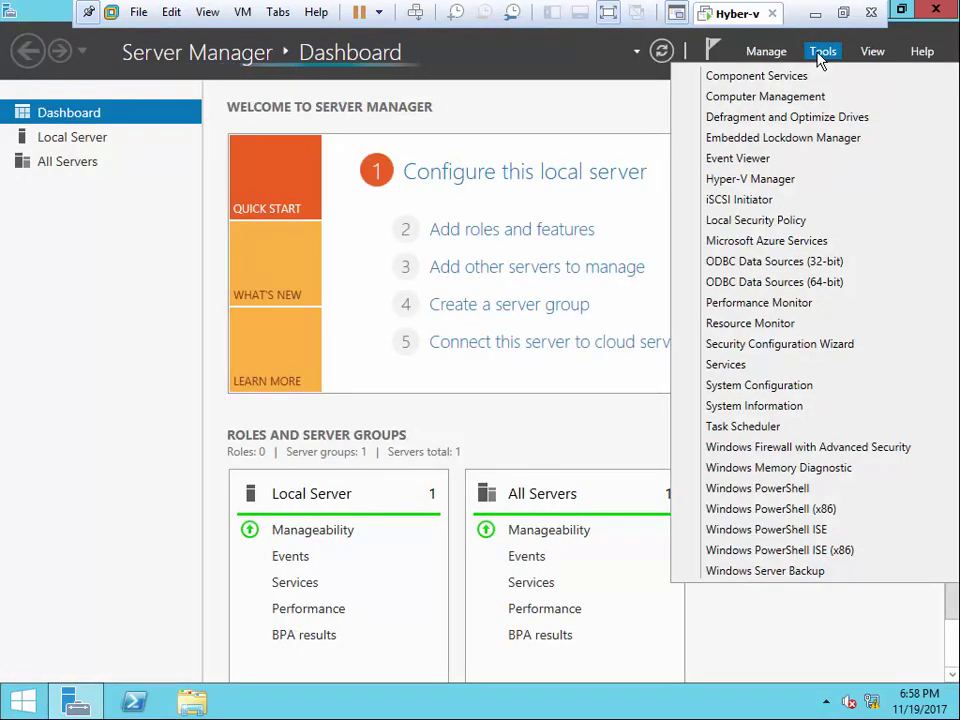
click(758, 184)
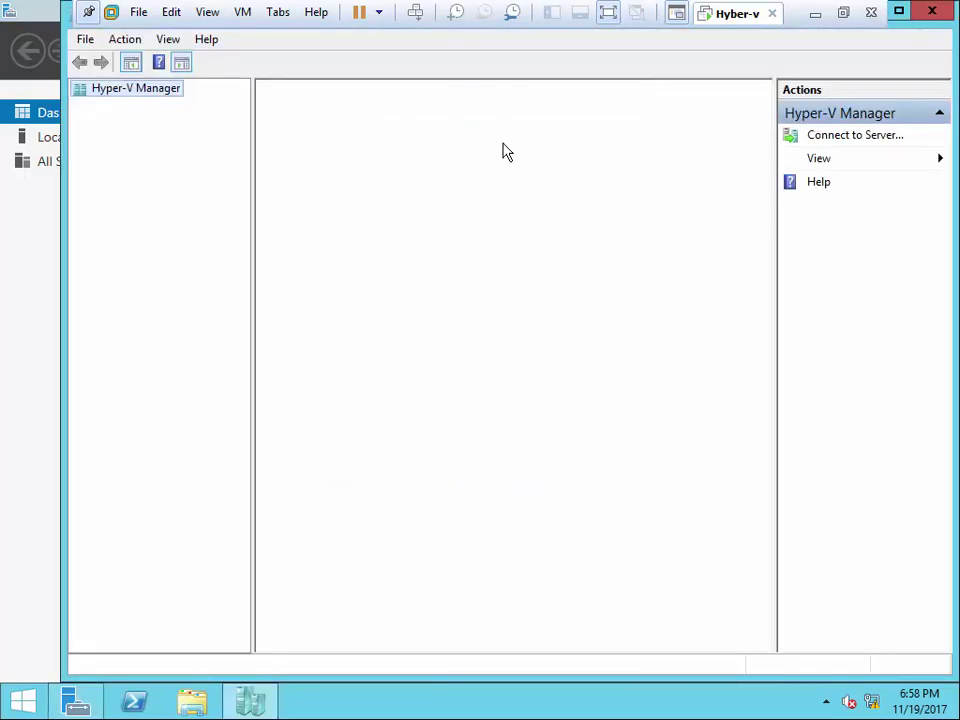
click(900, 13)
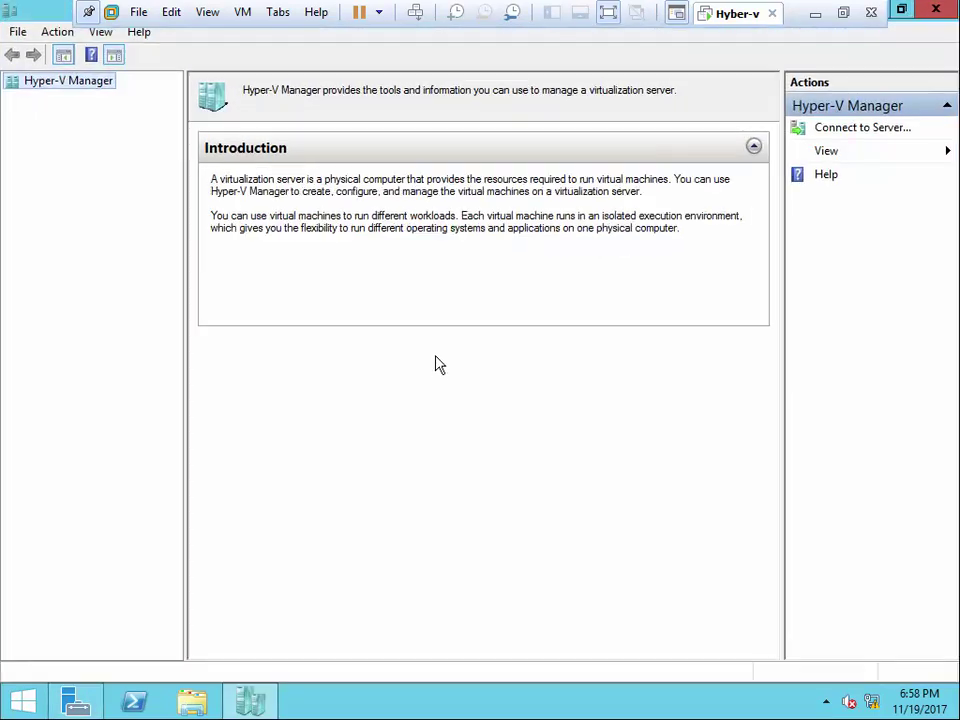
- Cancel the Connect to Server dialog and select the HYBER-V server in the tree
right_click(62, 88)
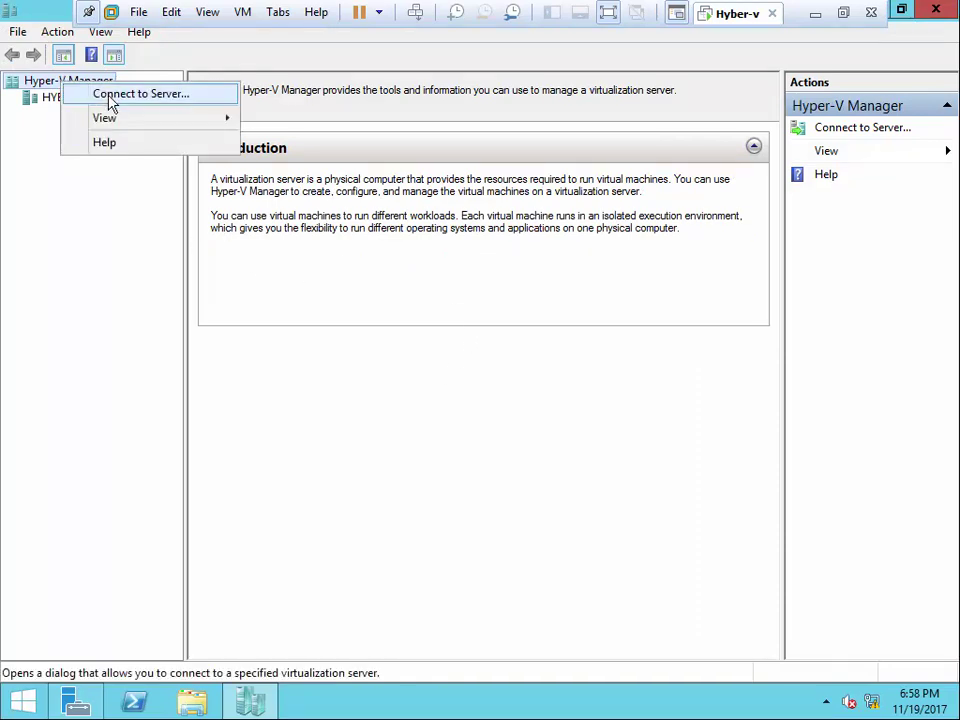
click(168, 95)
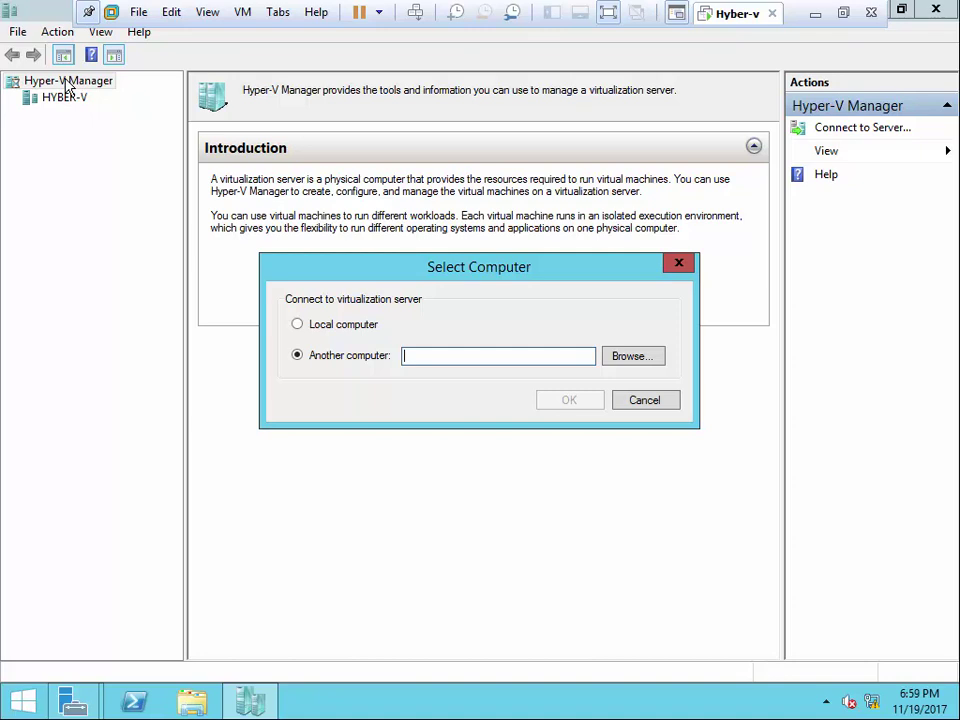
click(644, 400)
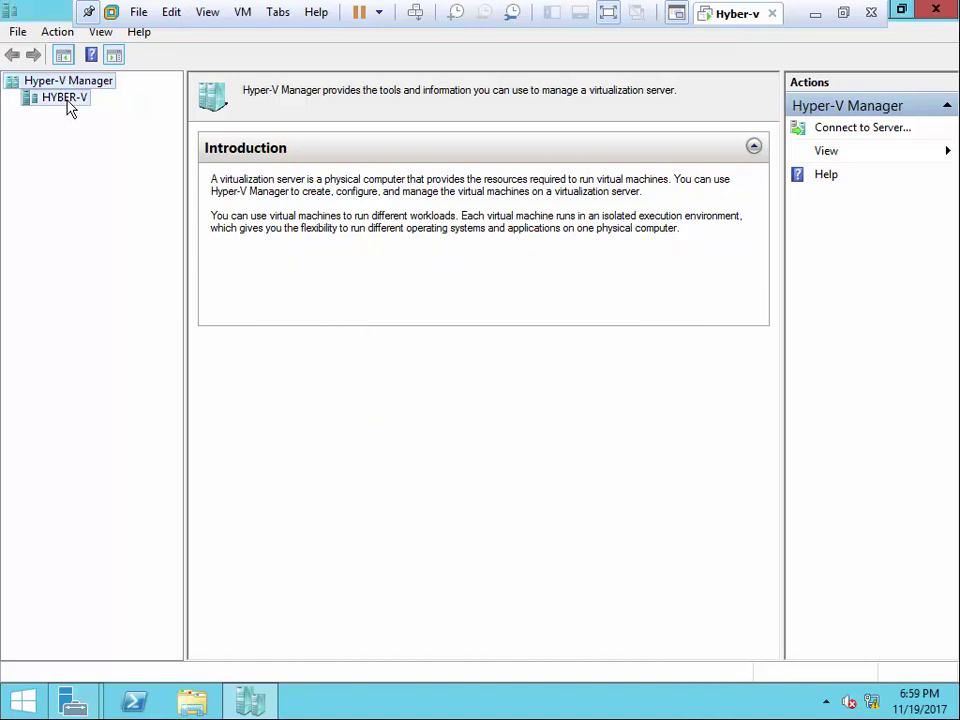
click(68, 100)
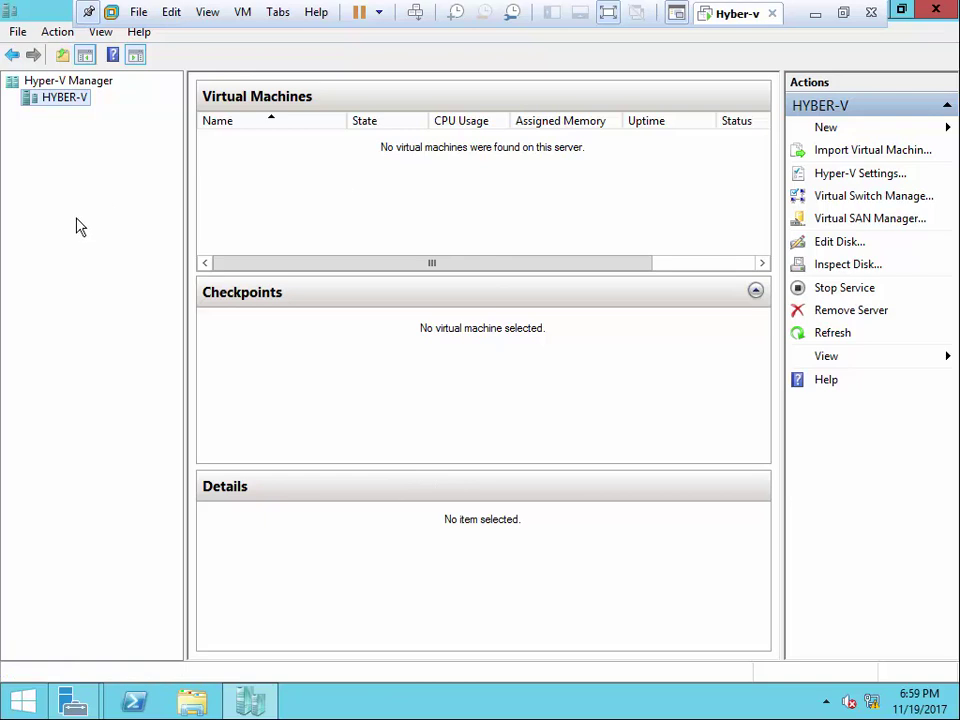
right_click(74, 97)
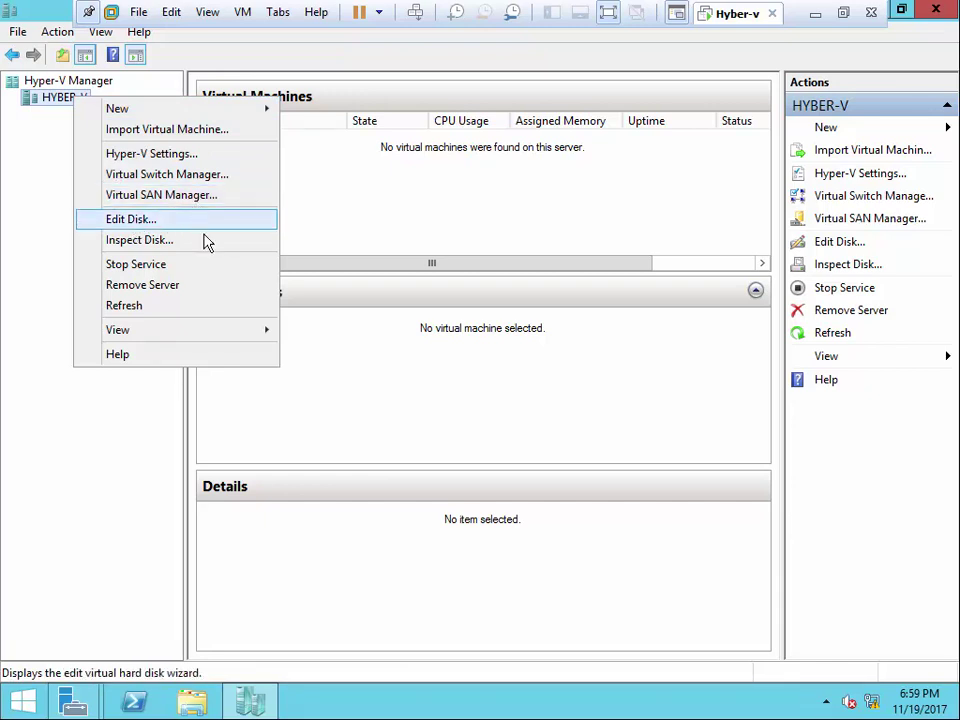
click(30, 263)
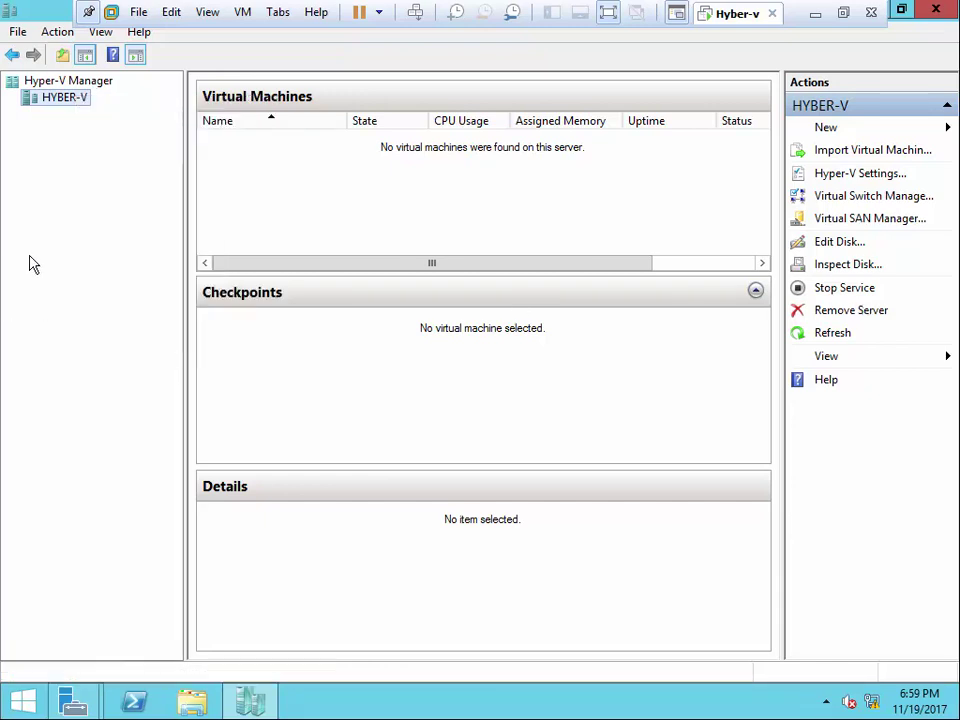
right_click(72, 101)
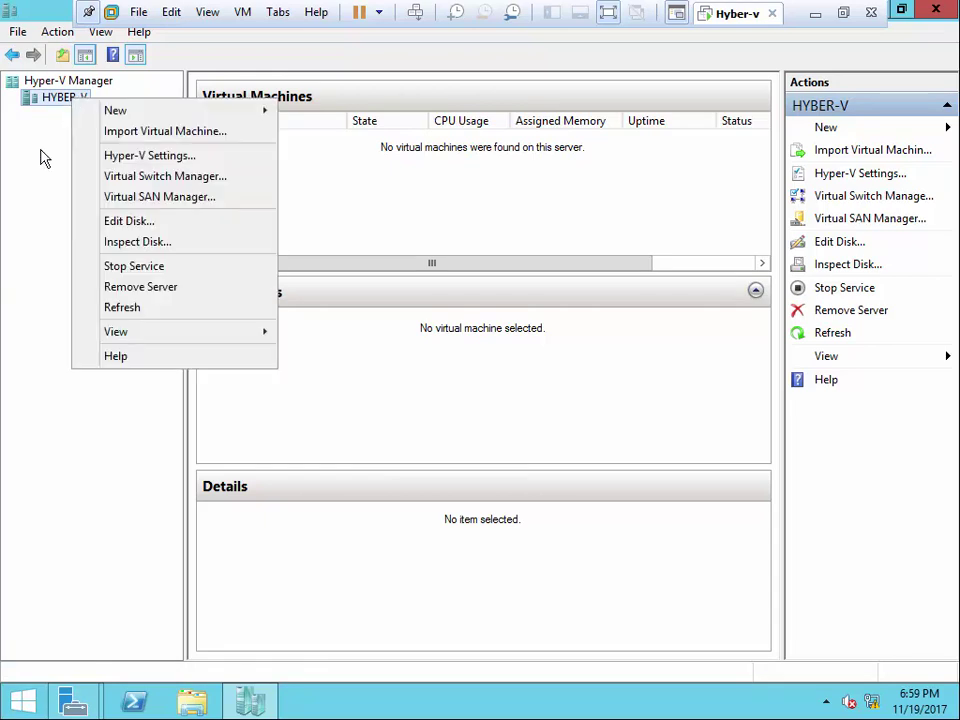
click(28, 189)
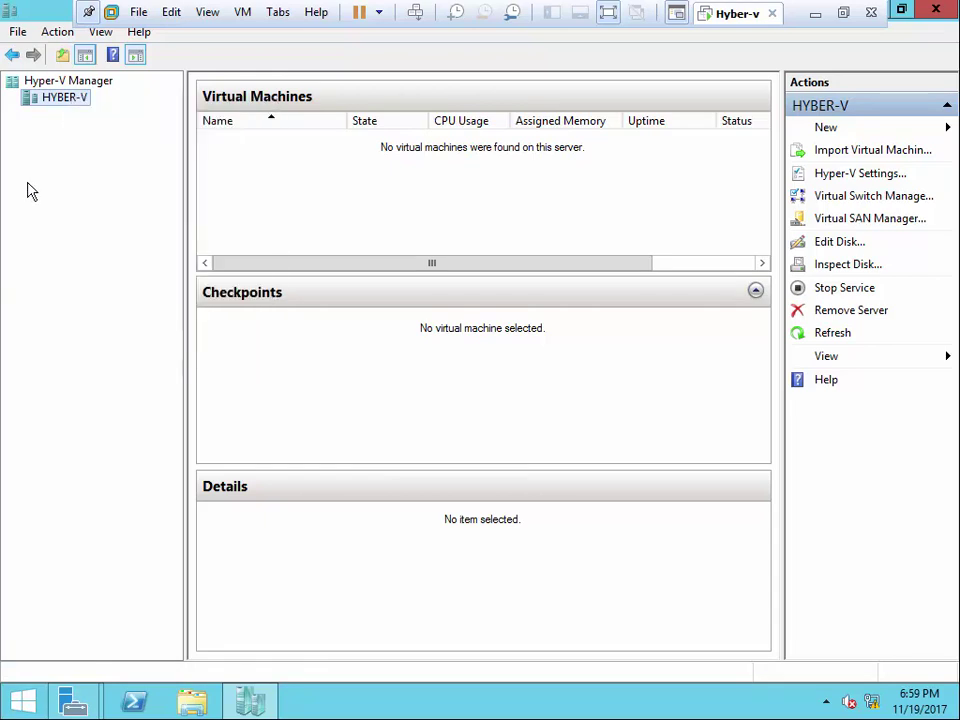
click(841, 134)
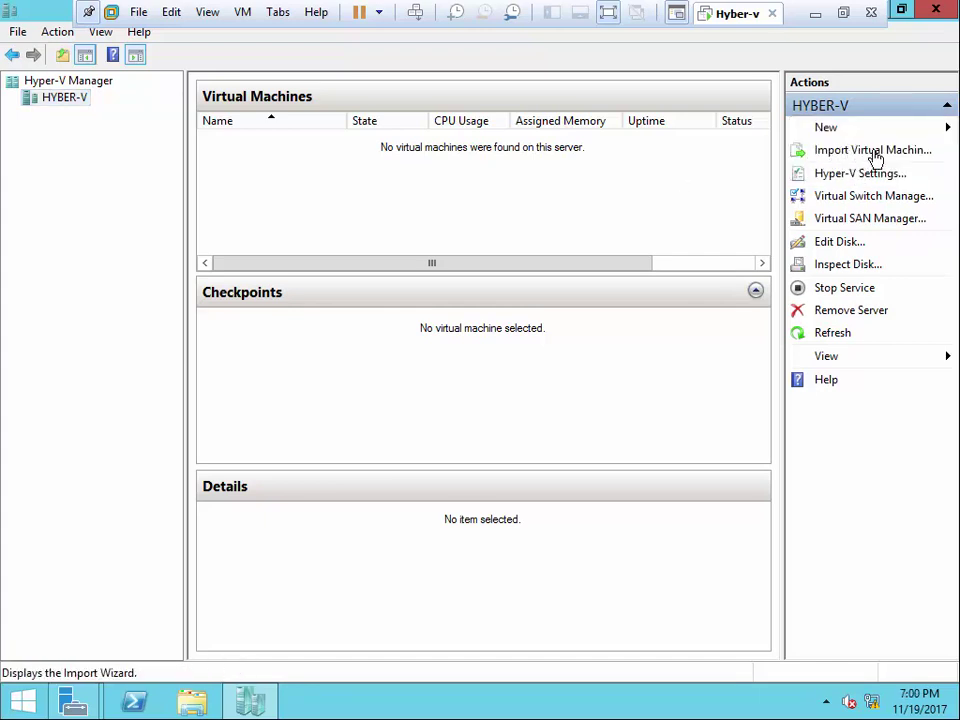
click(872, 151)
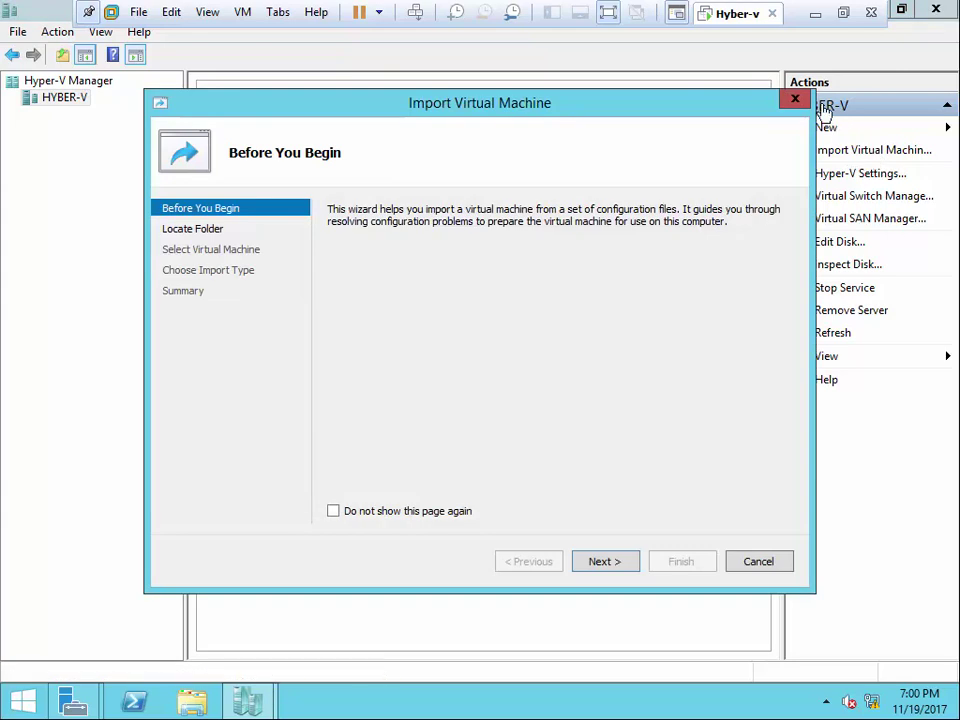
click(626, 554)
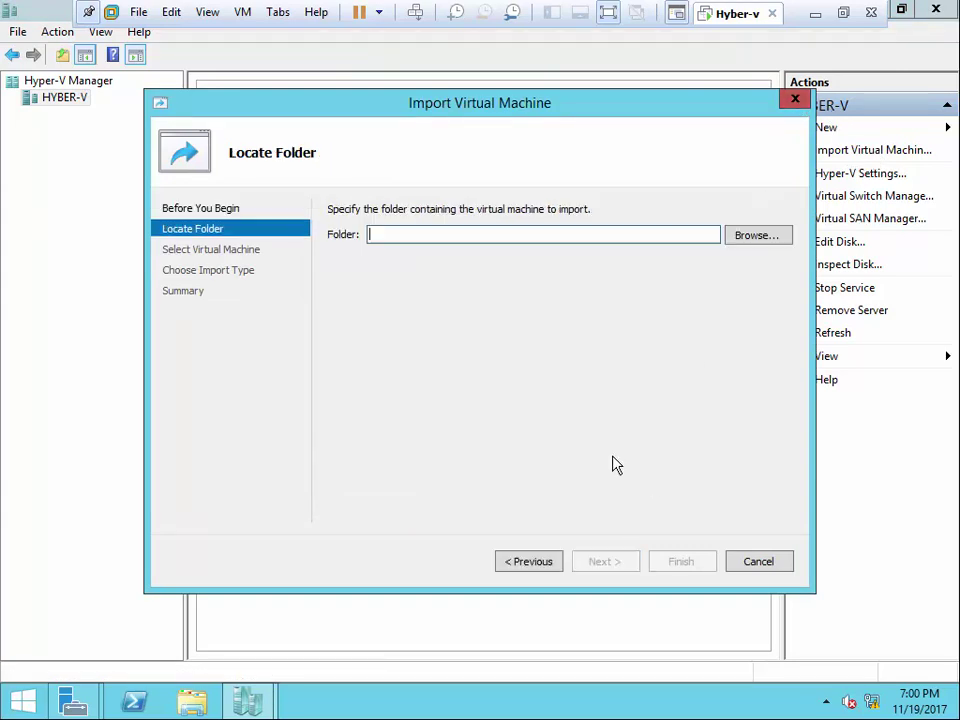
click(797, 100)
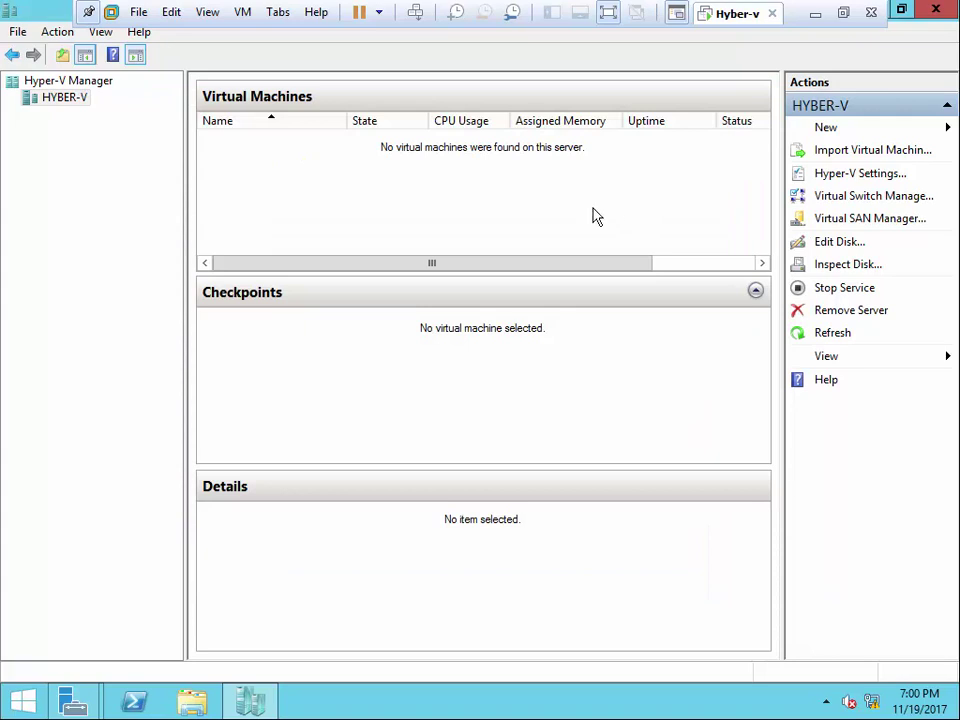
click(193, 700)
double_click(585, 410)
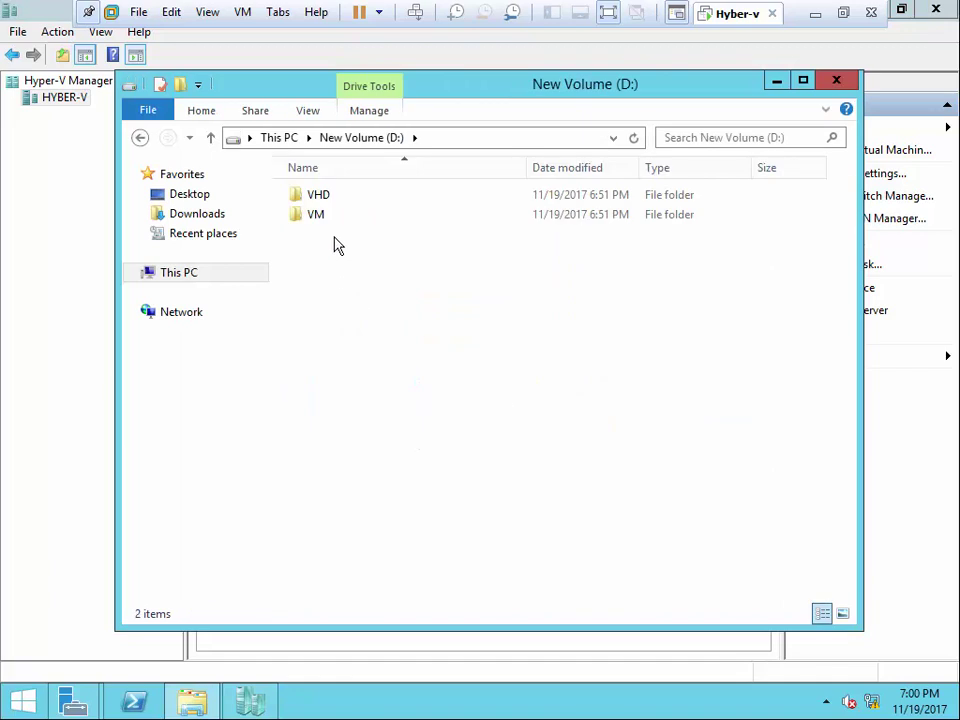
double_click(322, 216)
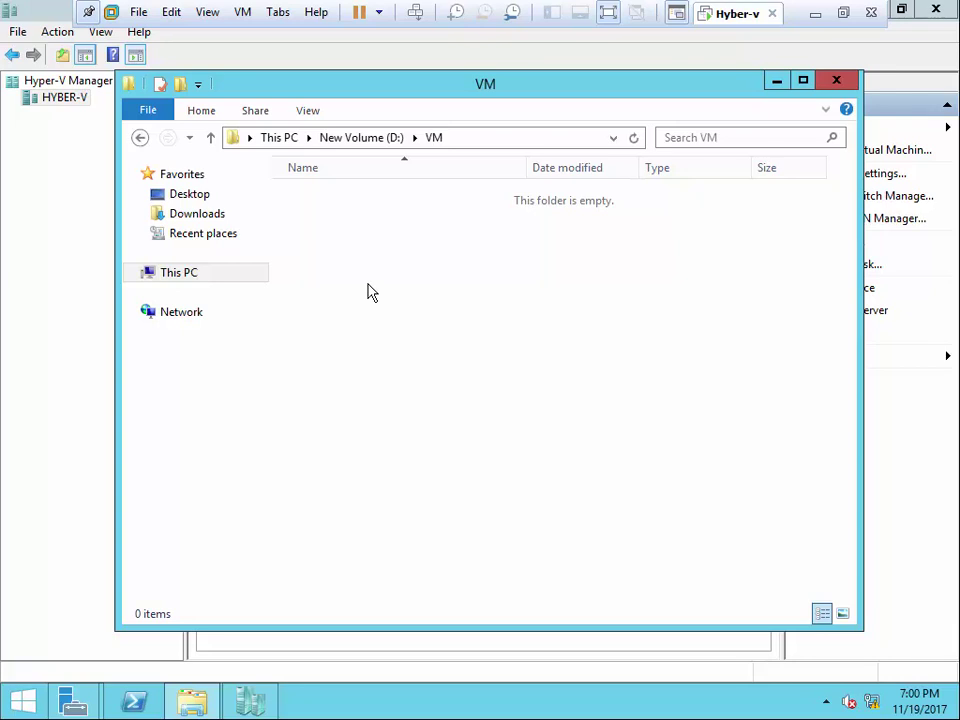
click(818, 88)
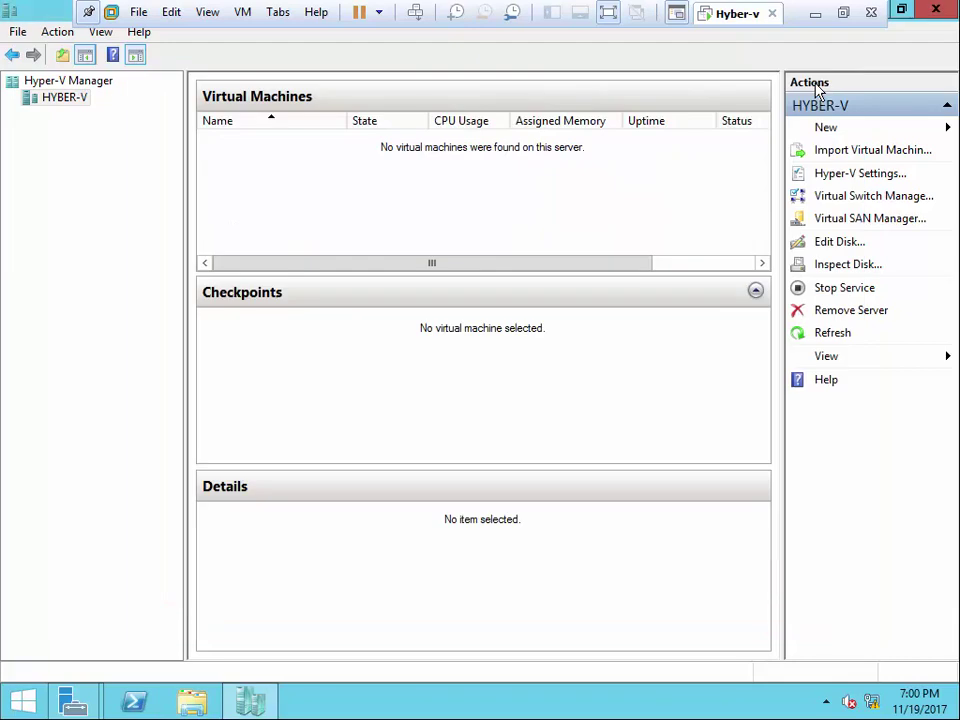
- Open Virtual Switch Manager from the Actions pane
click(838, 200)
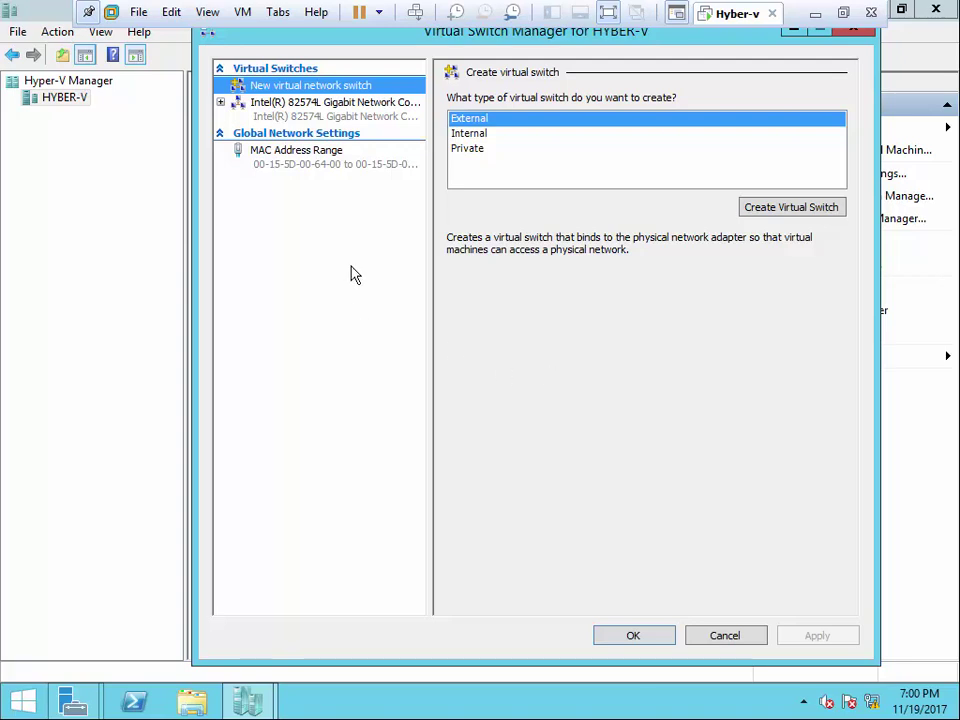
- Rename the Intel adapter's external switch to SW and apply the change
click(305, 113)
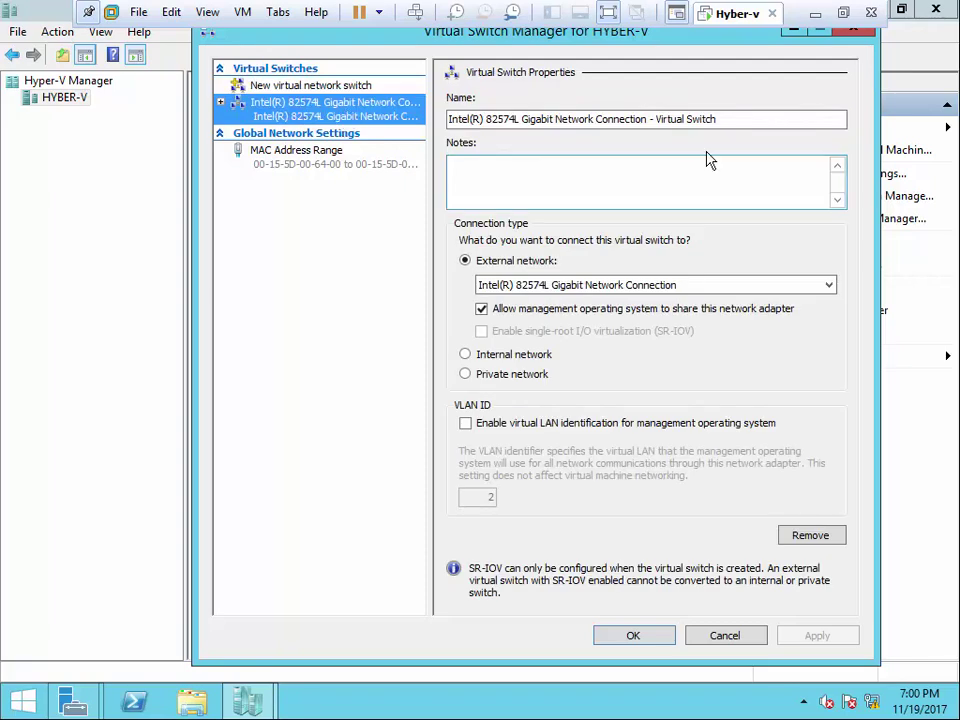
drag(722, 119, 403, 126)
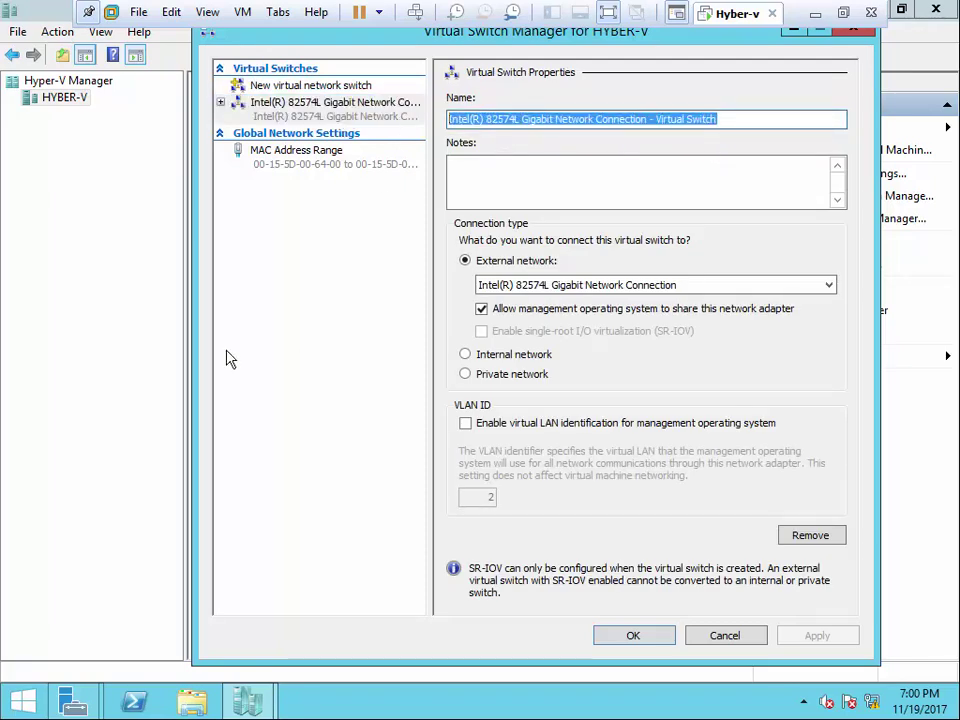
text(SW)
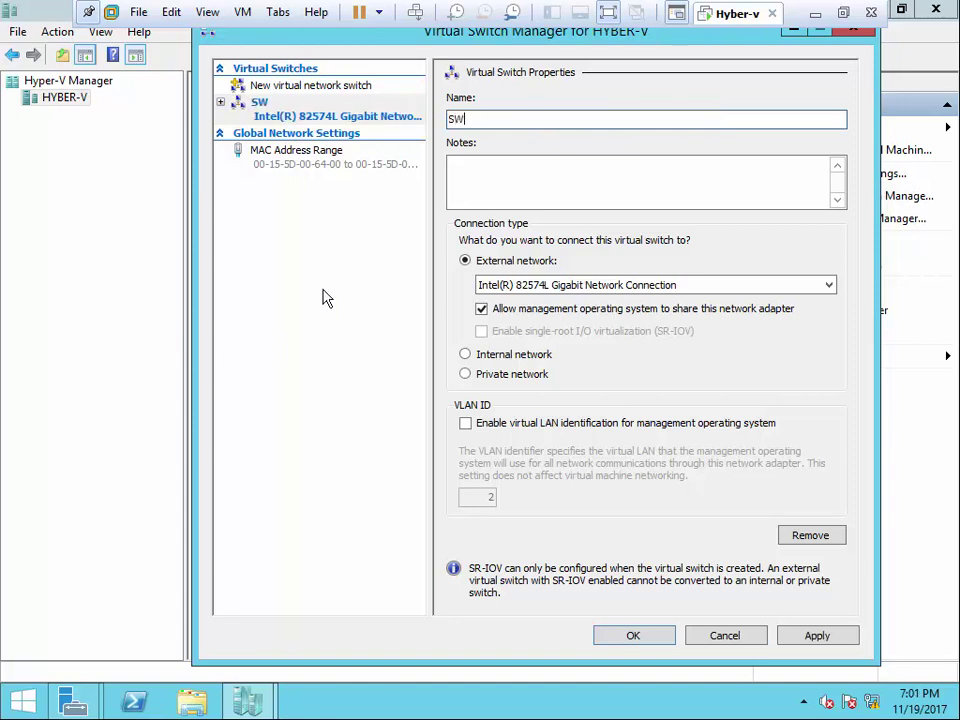
click(835, 635)
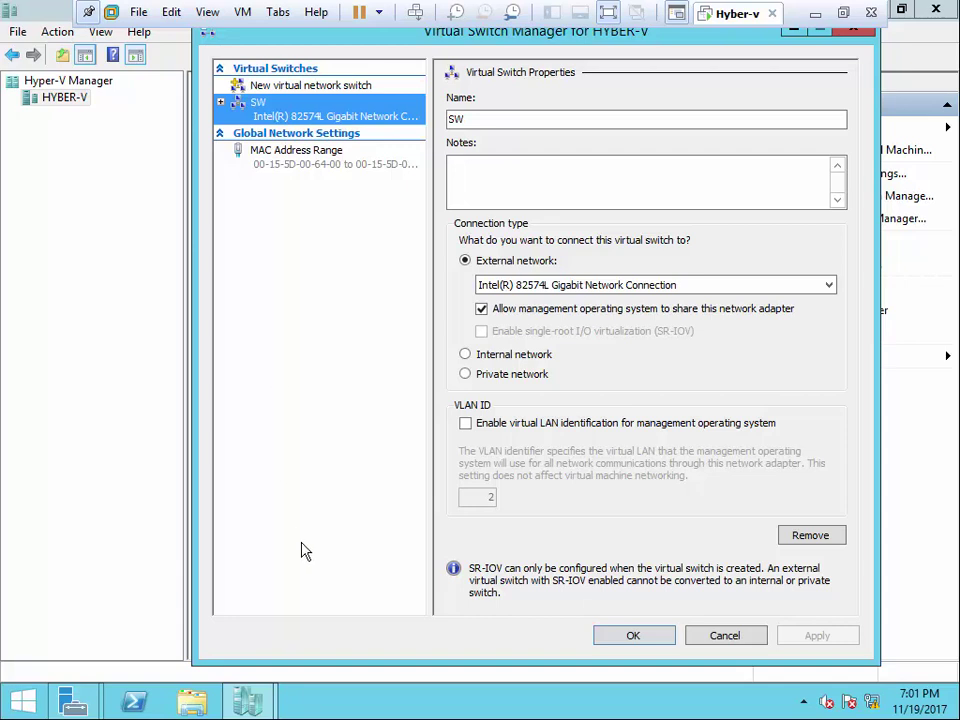
click(336, 87)
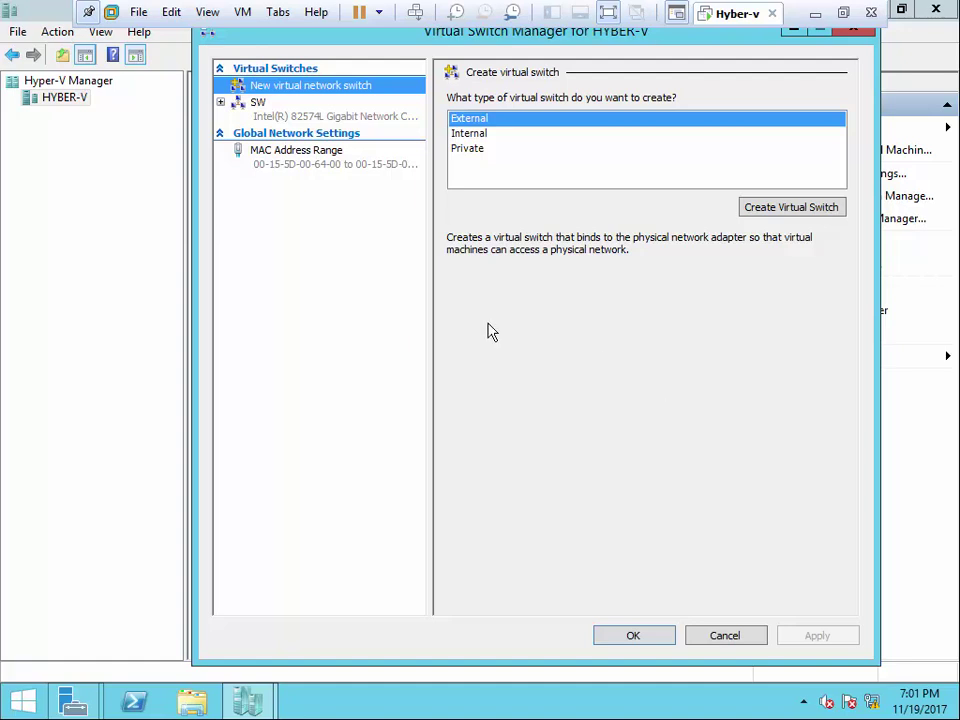
click(243, 13)
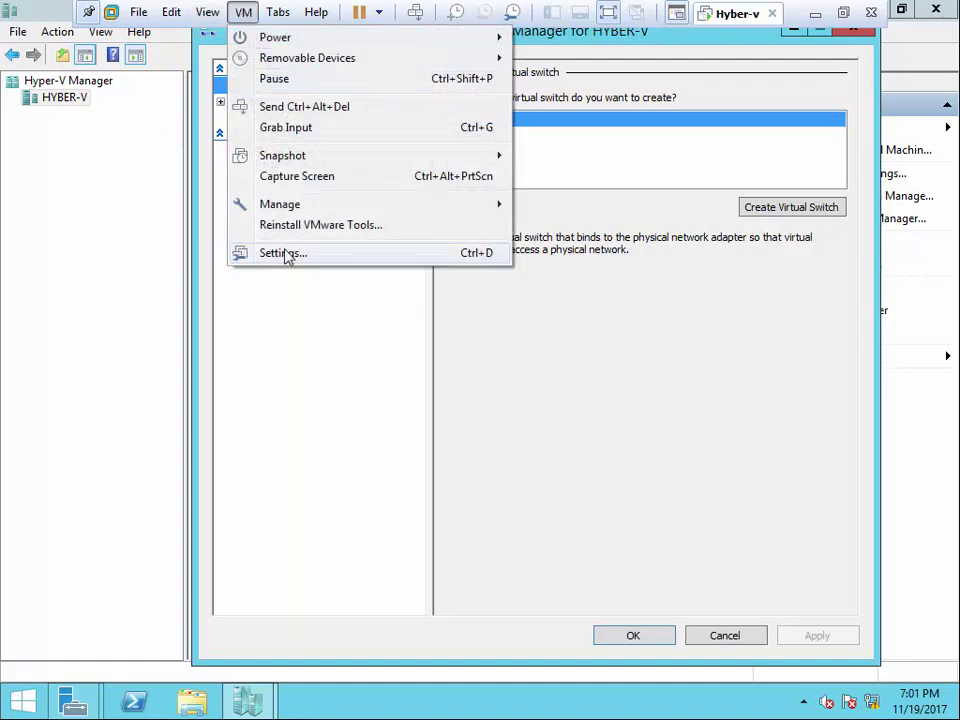
click(285, 253)
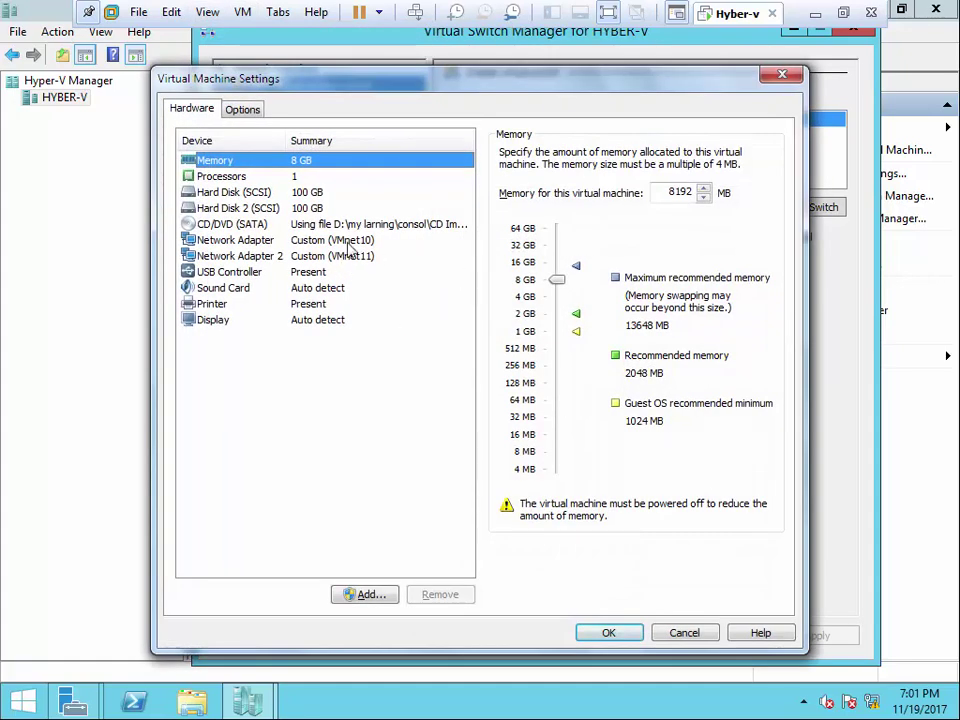
click(335, 241)
click(551, 329)
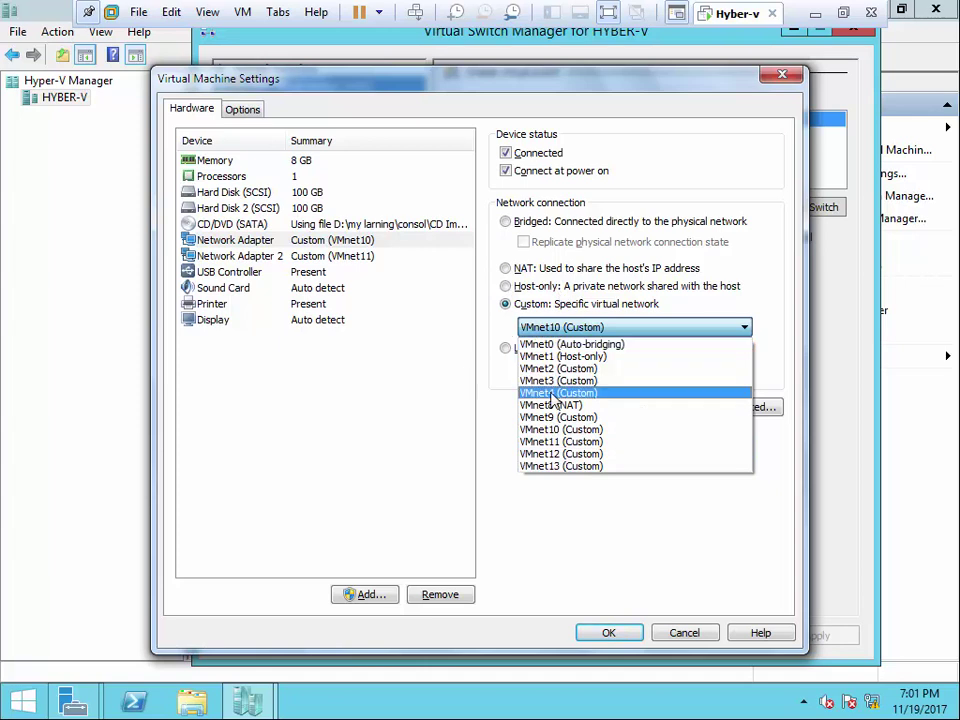
click(407, 461)
click(684, 632)
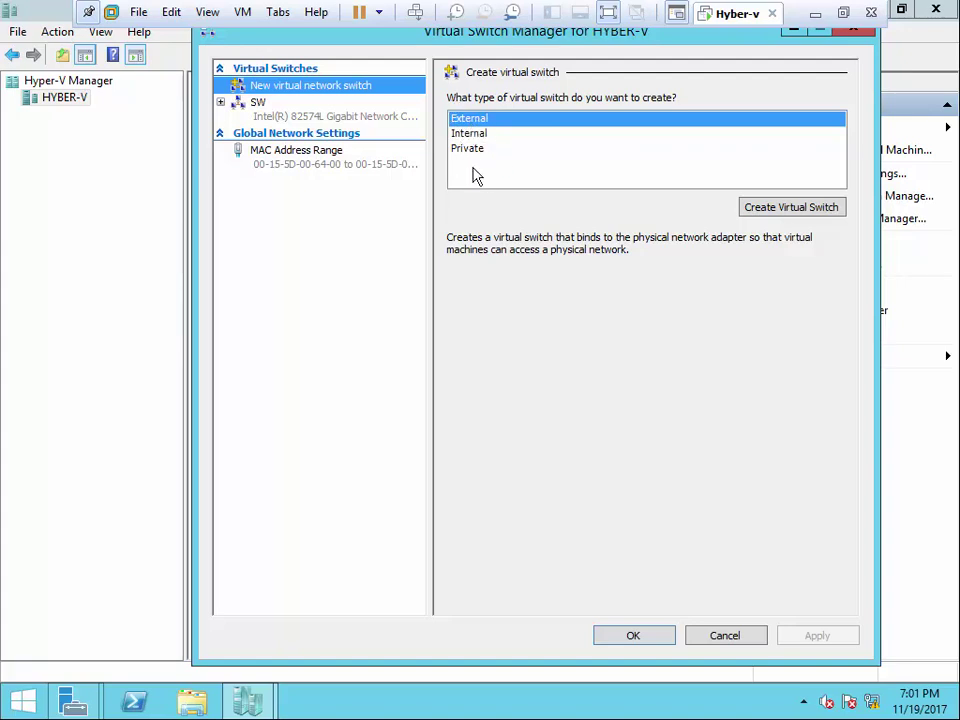
- Create a new virtual switch and set its connection type to Internal network
click(791, 208)
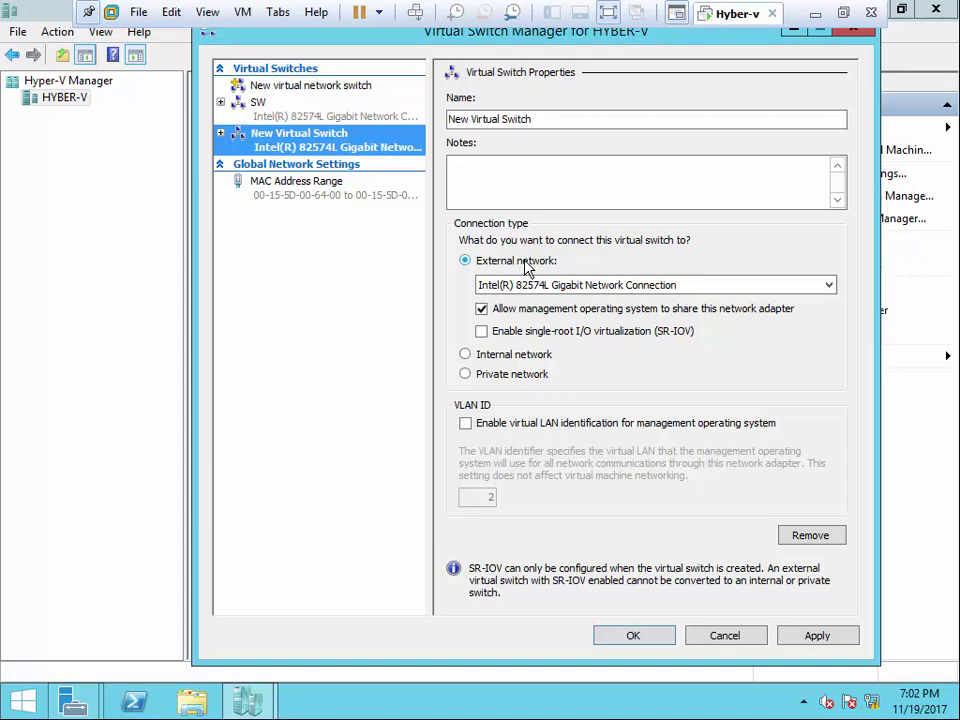
click(465, 355)
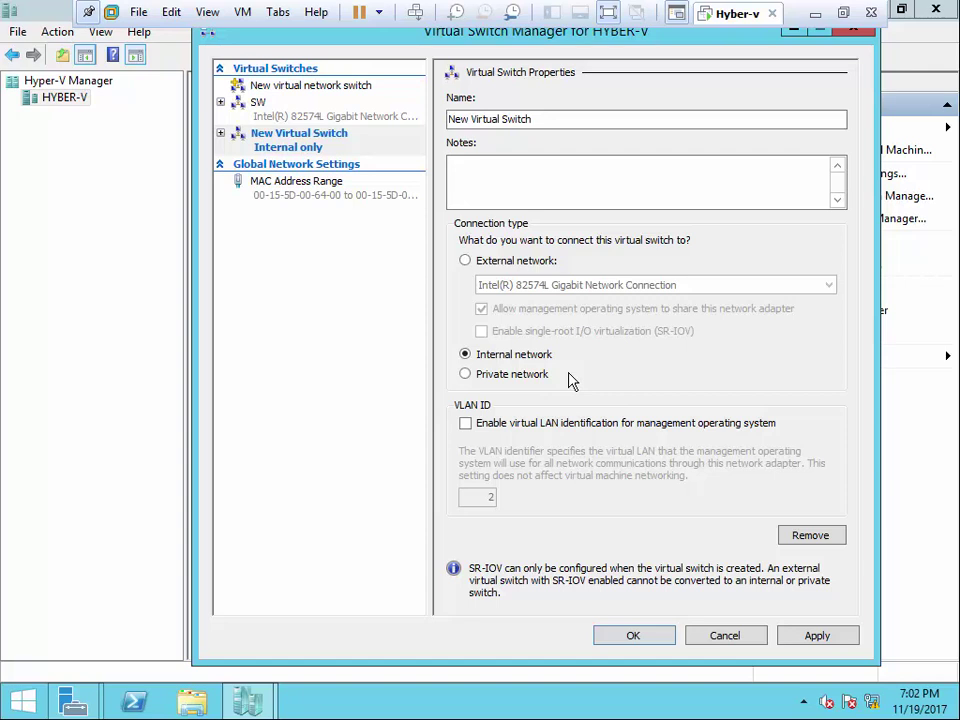
- Switch the new switch's connection type from Private to External network
click(467, 375)
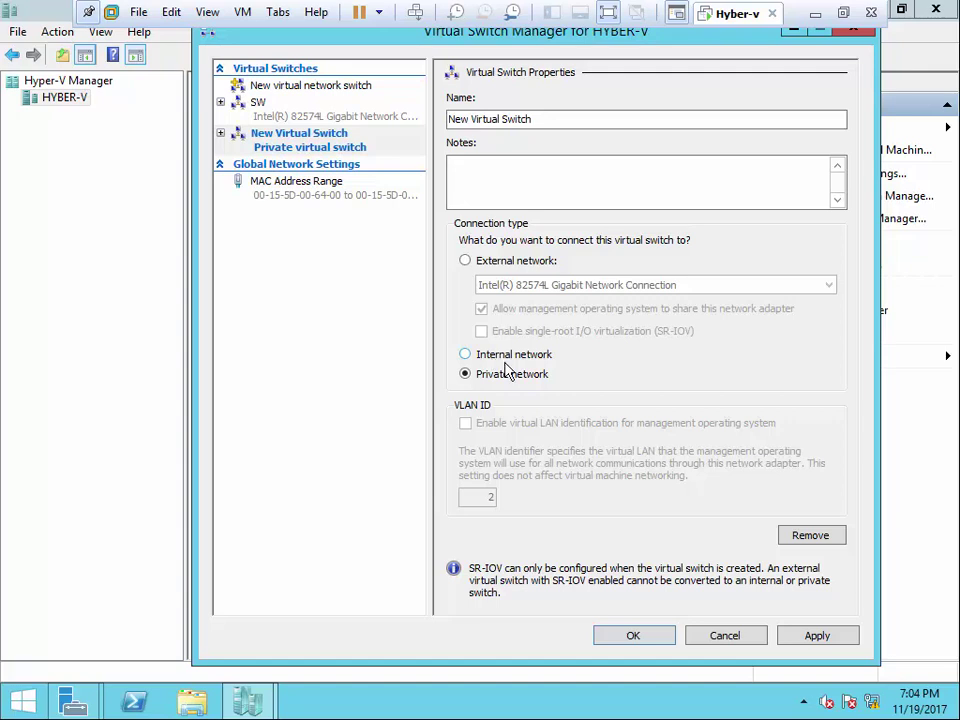
click(465, 261)
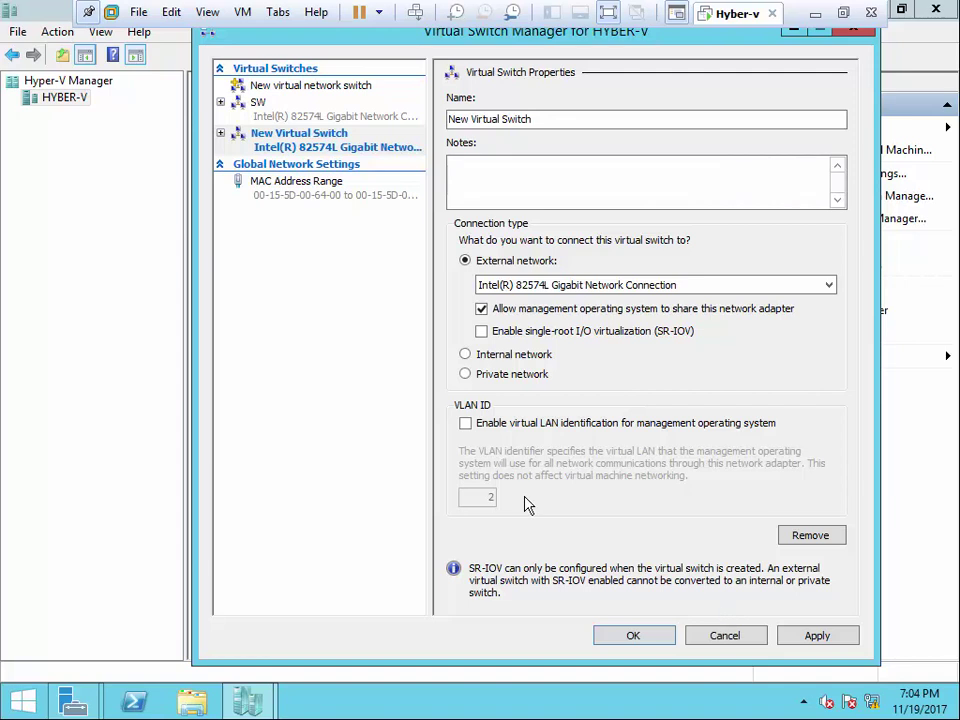
- Cancel Virtual Switch Manager and close the finished Add Roles wizard in Server Manager
click(725, 636)
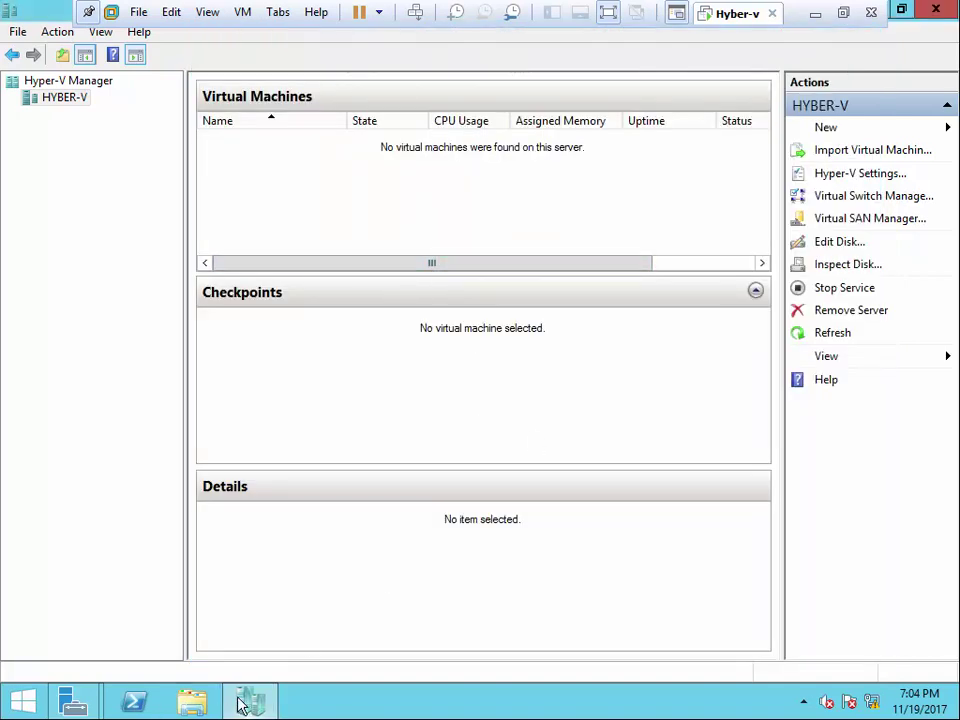
click(240, 705)
click(708, 603)
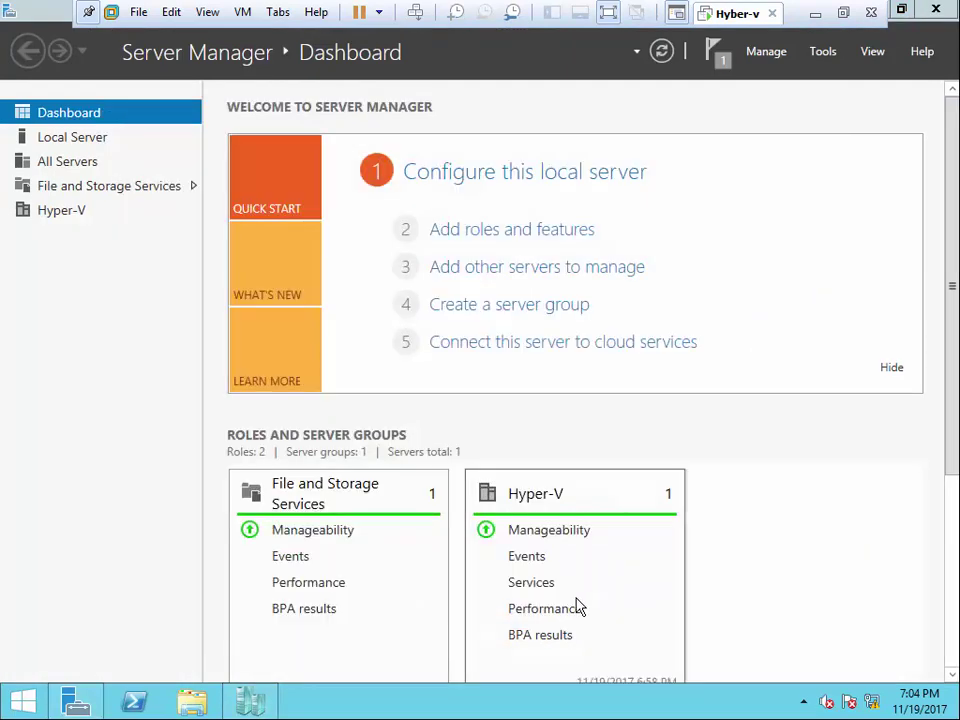
click(829, 55)
click(262, 703)
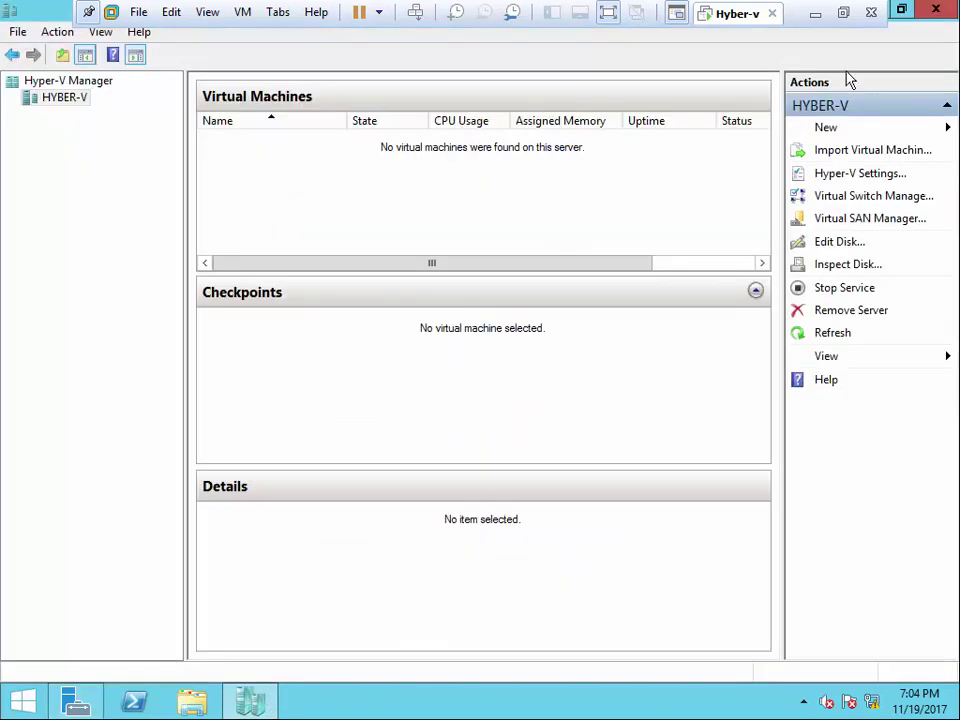
- Glance at Hyper-V Settings, then review the SW switch's properties and cancel
click(837, 176)
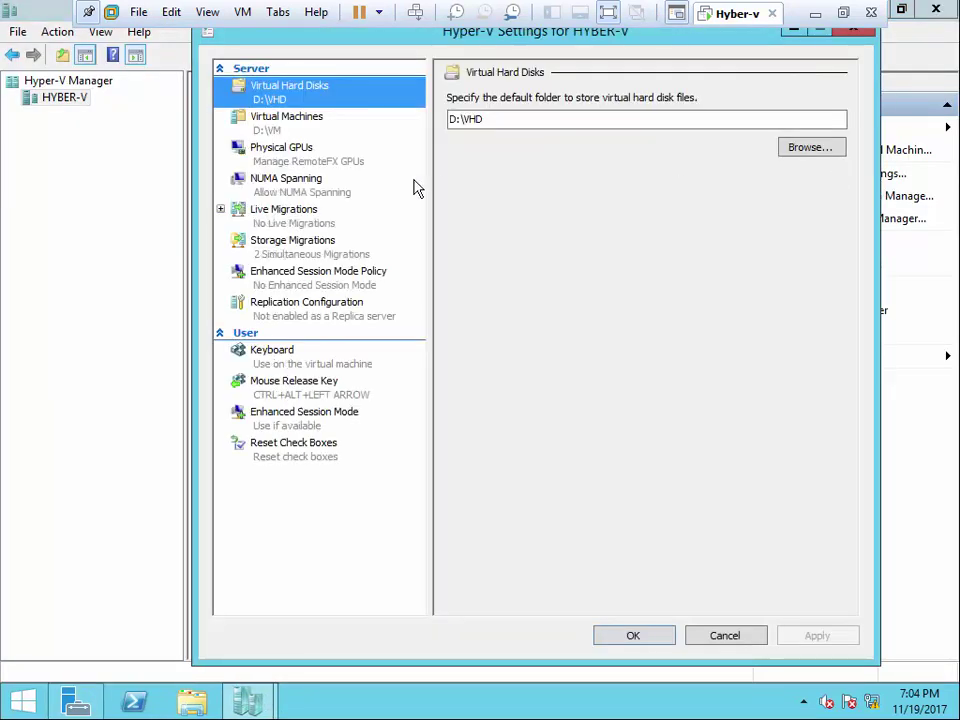
click(853, 28)
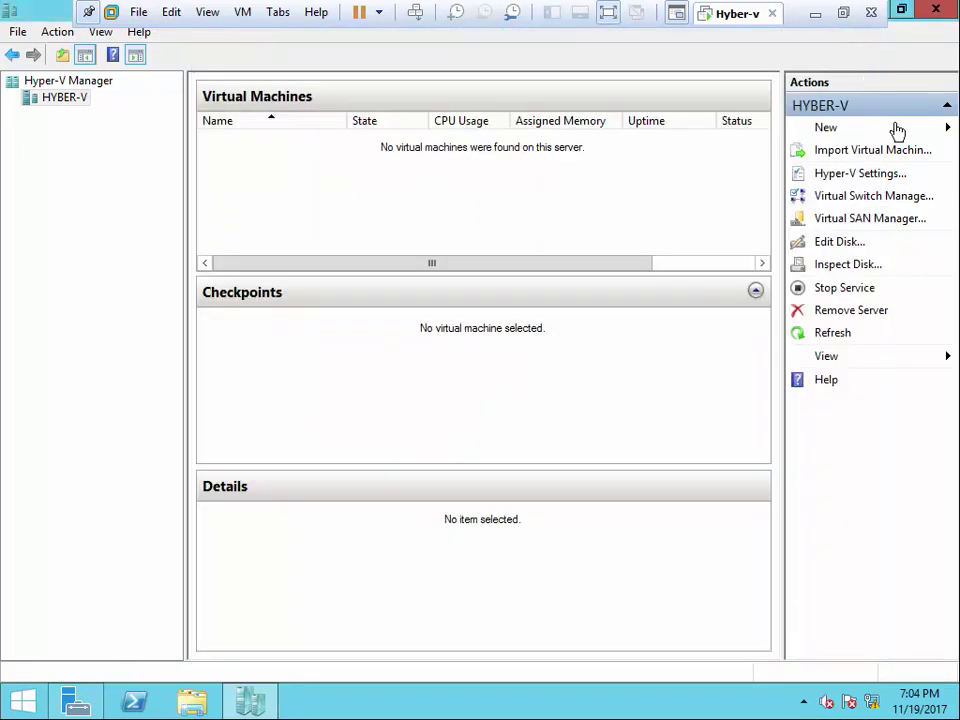
click(837, 198)
click(253, 116)
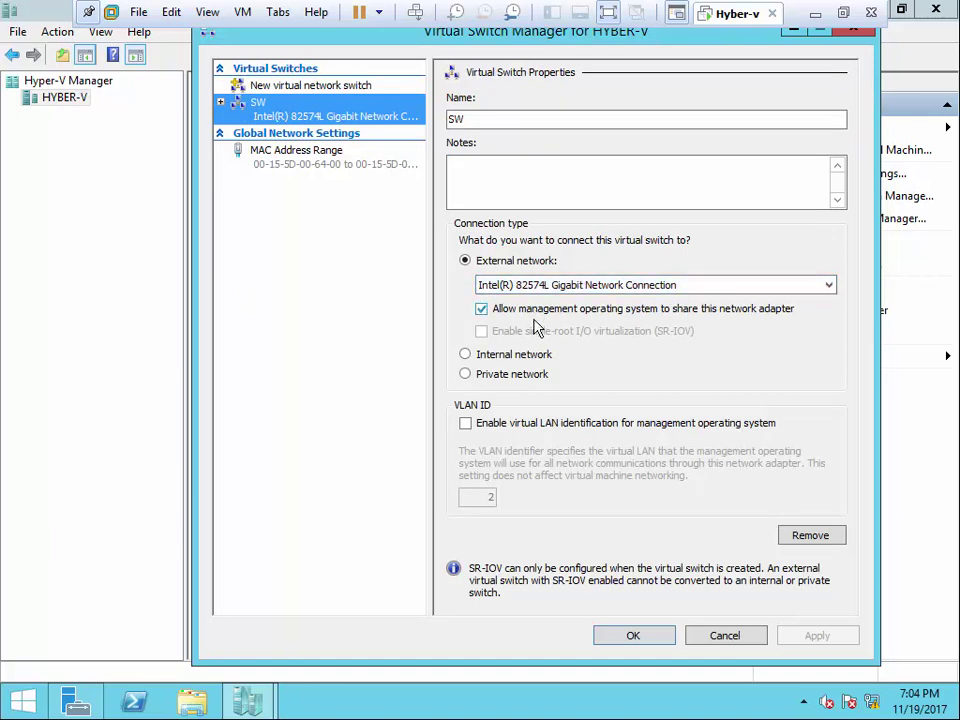
click(736, 633)
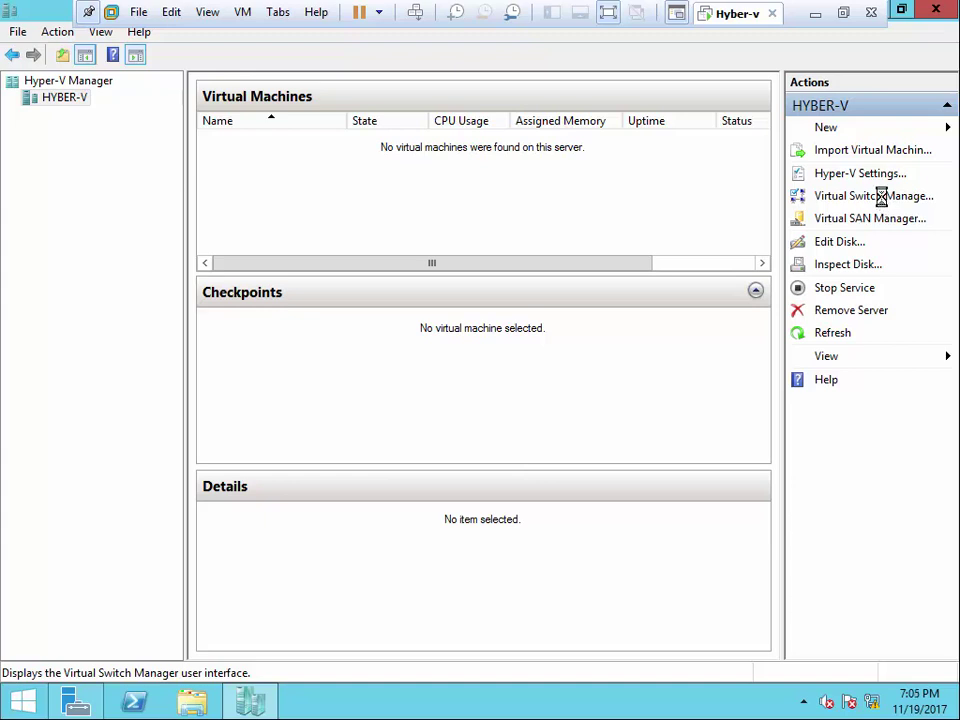
- Draft a new external switch, then confirm Ethernet1 is disabled in Network Connections and close those windows
click(882, 198)
click(791, 206)
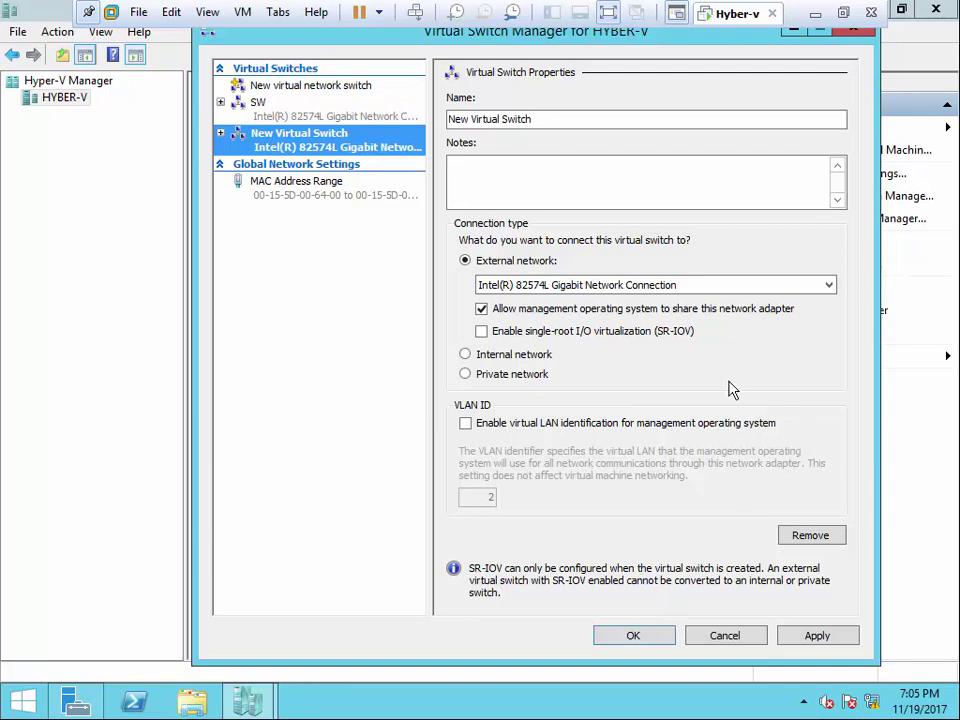
right_click(850, 702)
click(750, 686)
click(266, 189)
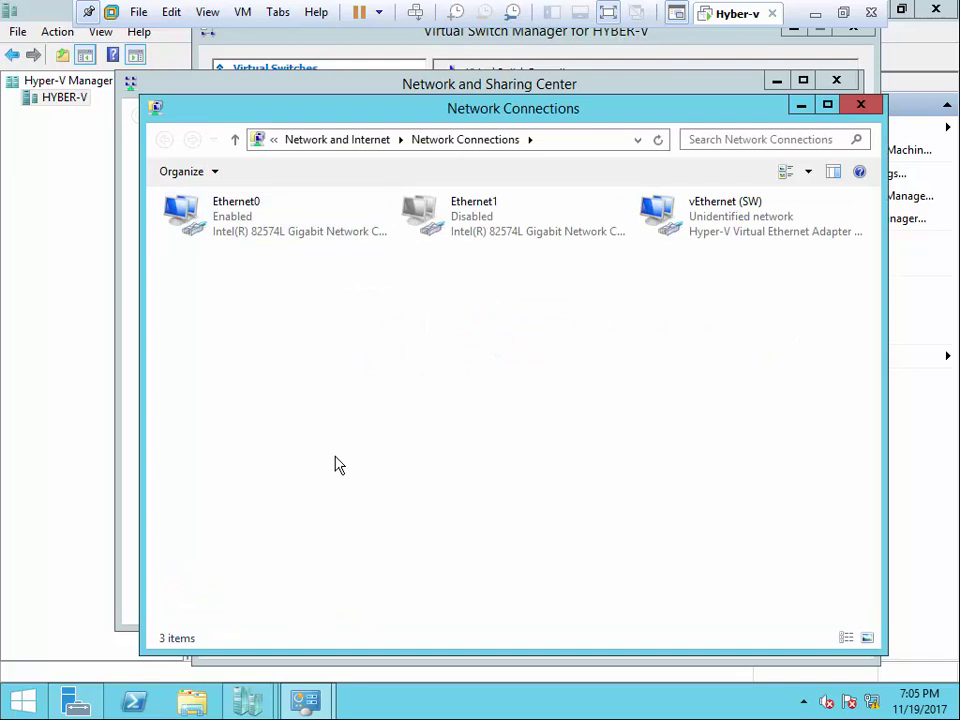
click(461, 222)
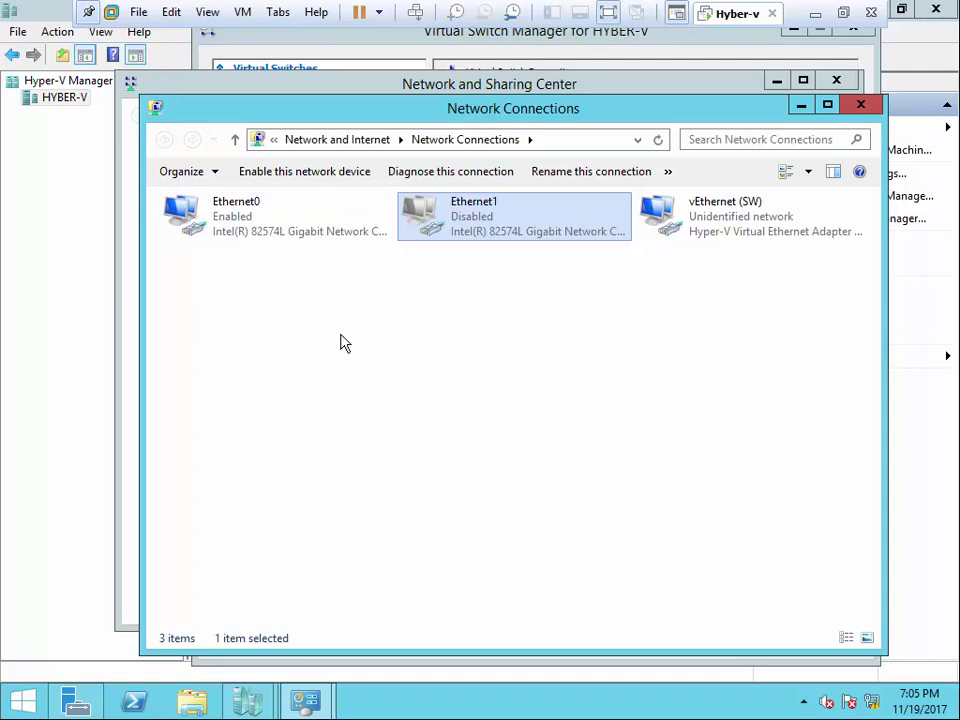
click(860, 104)
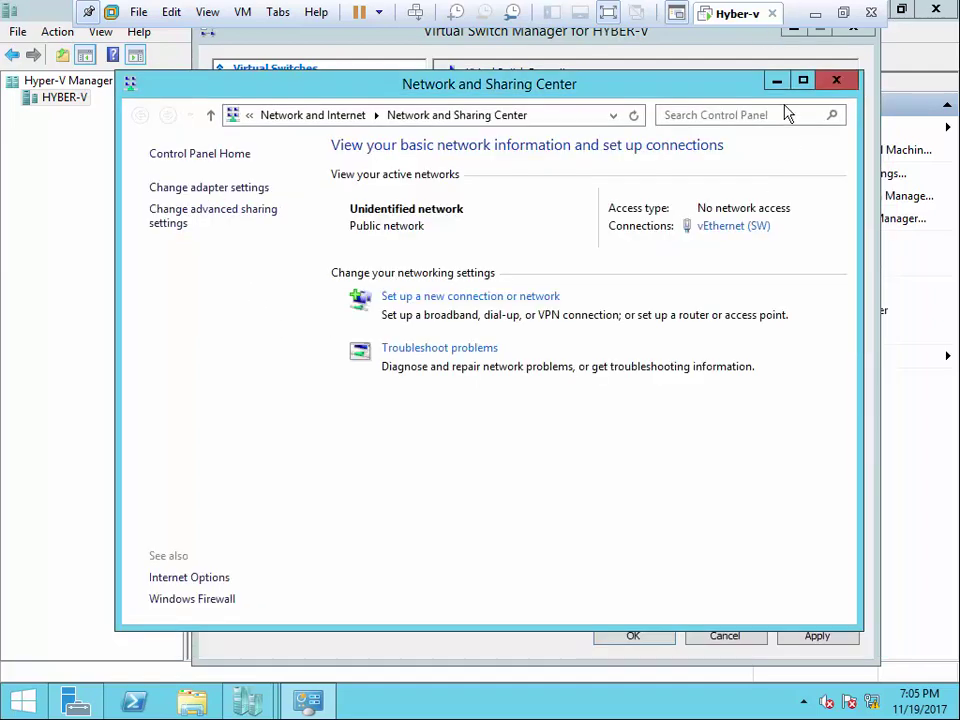
click(830, 86)
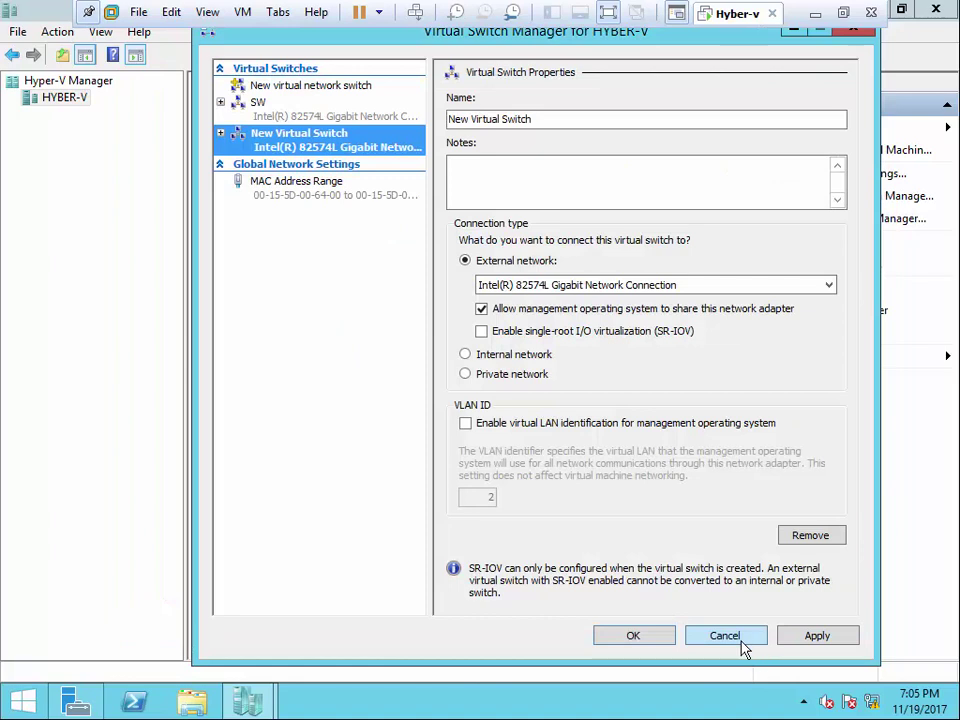
- Cancel the drafted switch, then open and cancel Virtual SAN Manager twice without creating a SAN
click(742, 640)
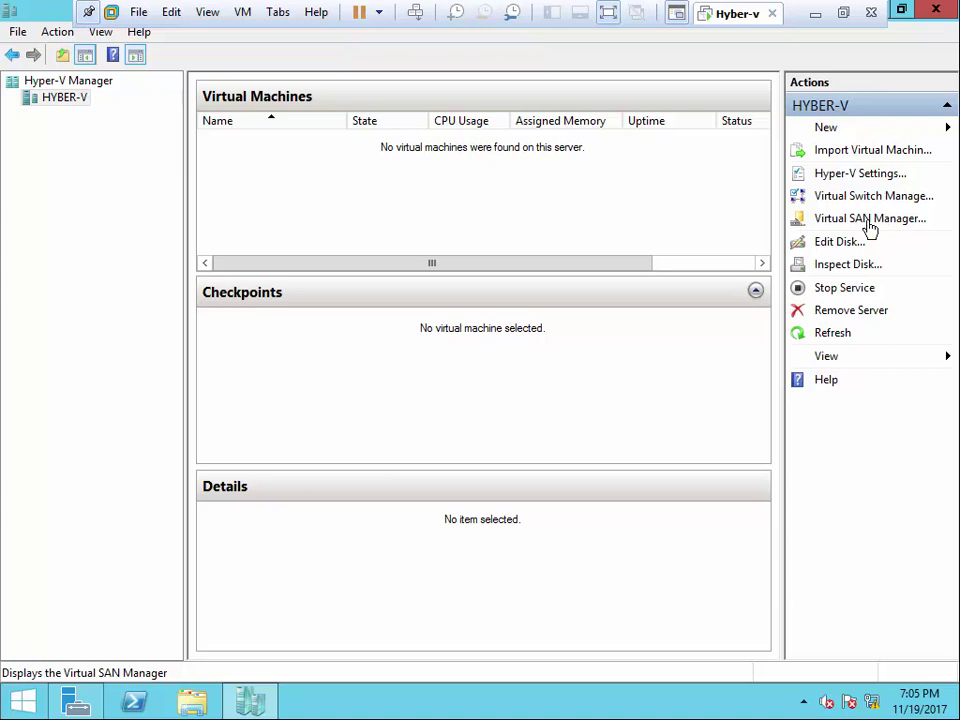
click(870, 228)
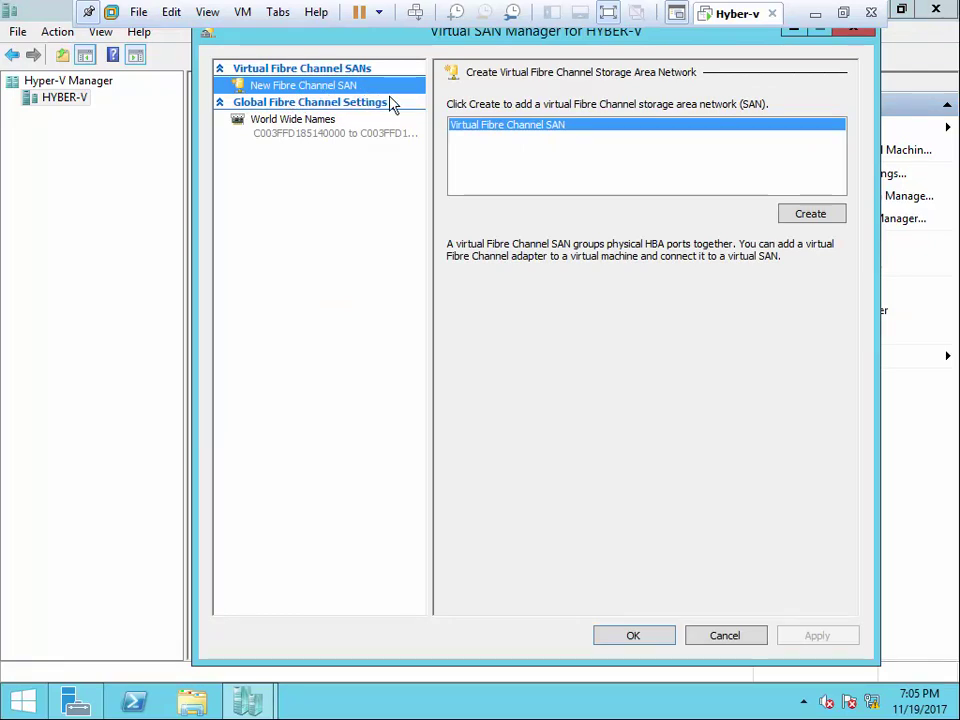
click(742, 636)
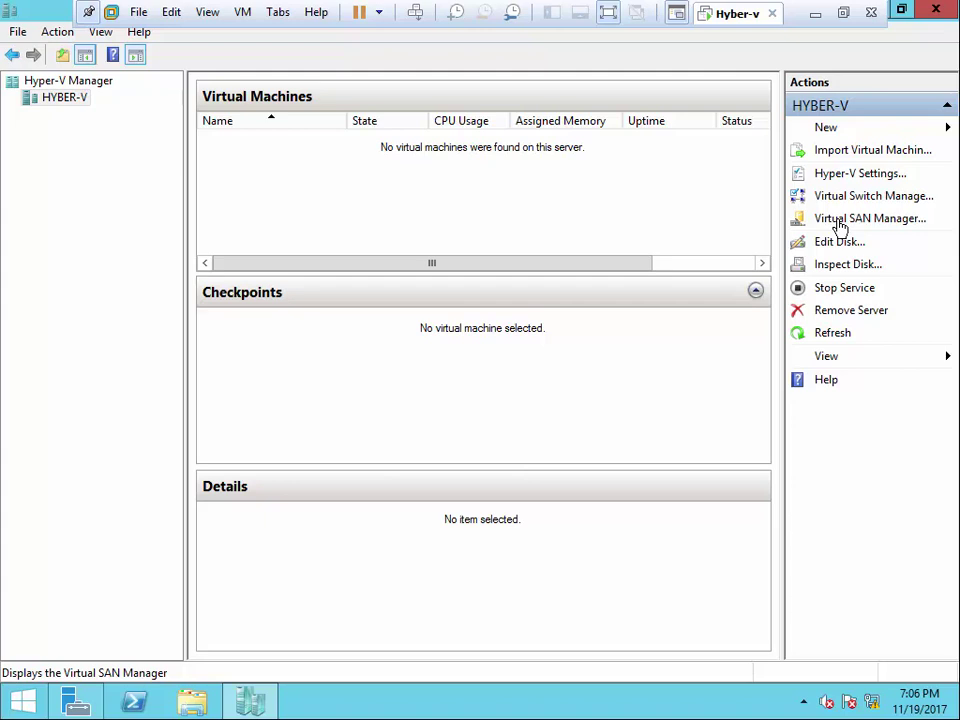
click(840, 228)
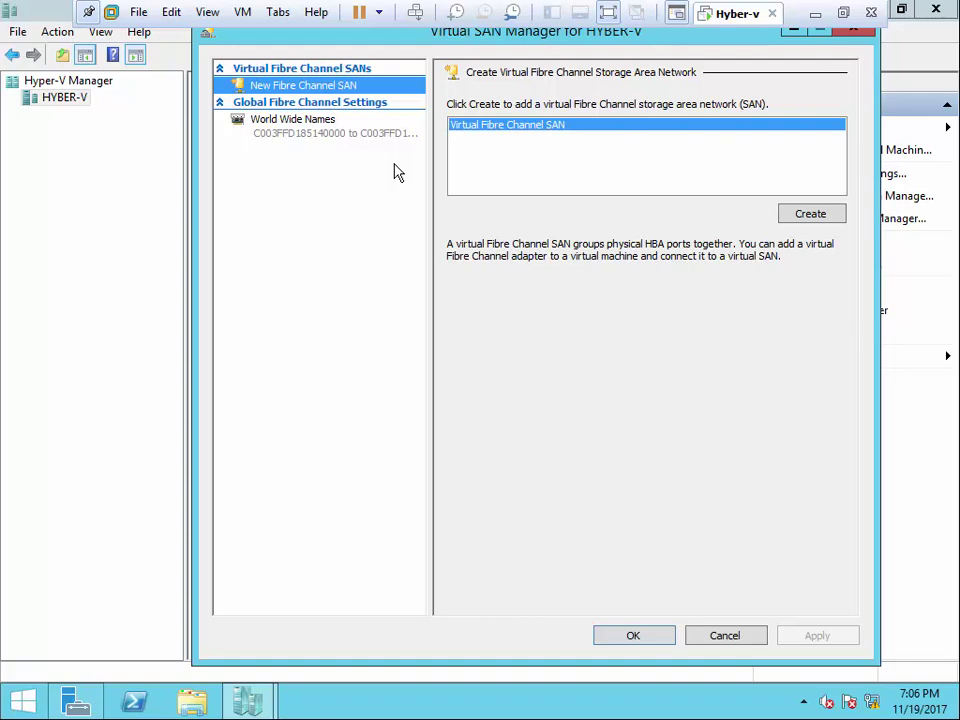
click(708, 636)
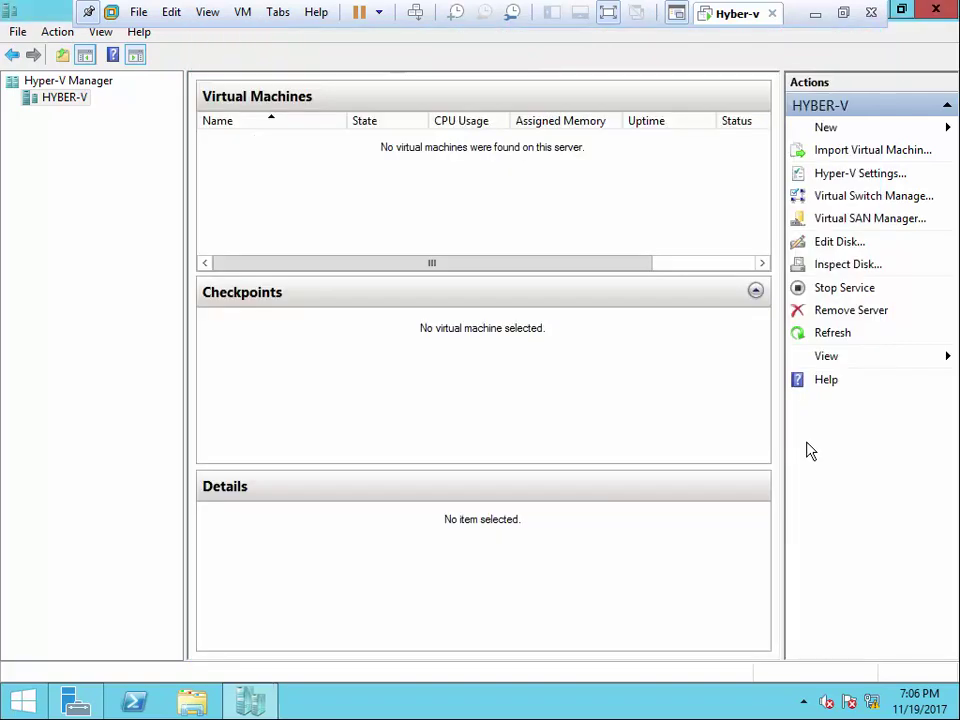
click(838, 243)
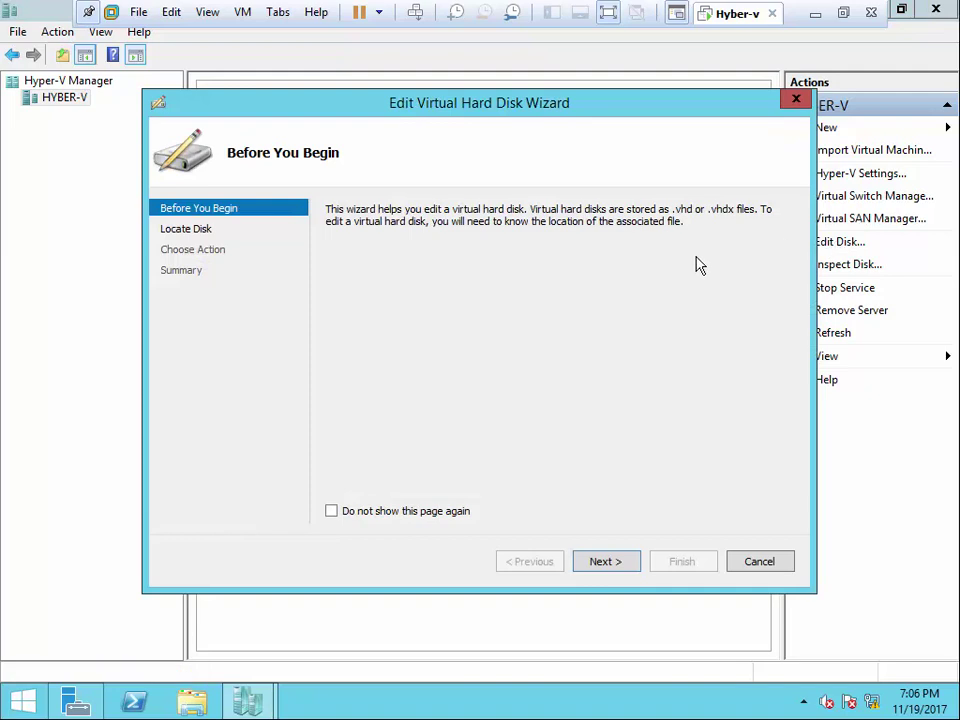
click(610, 560)
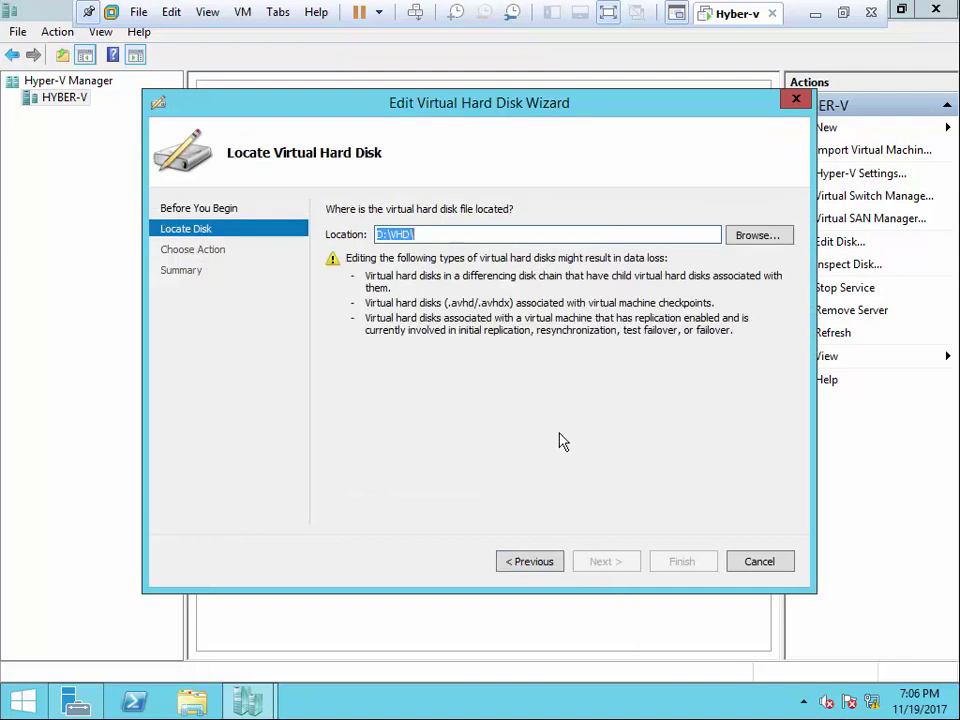
click(748, 561)
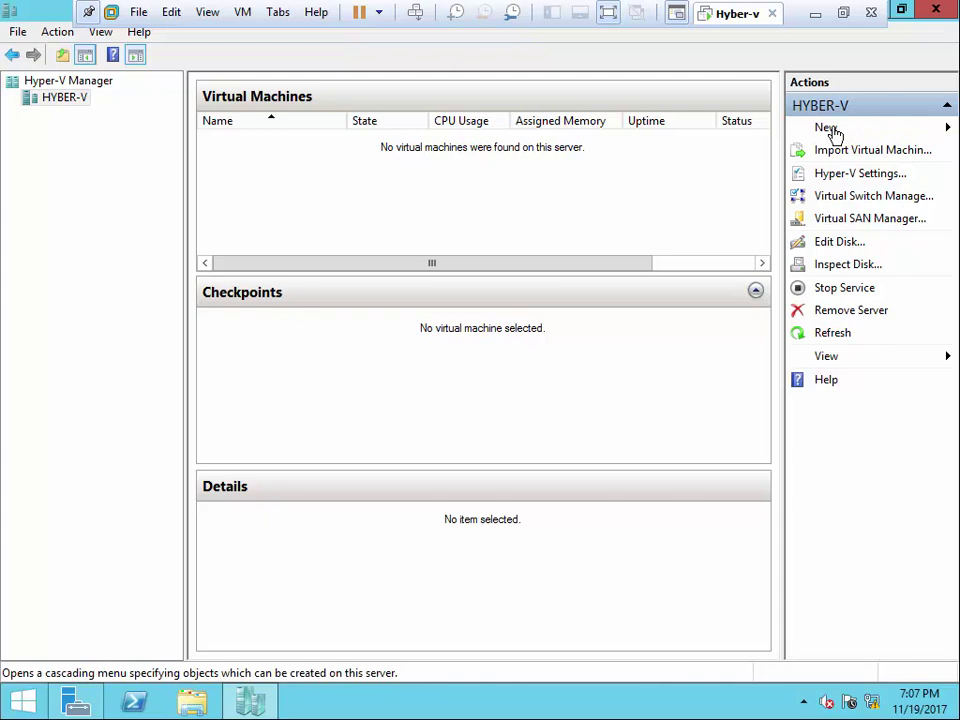
click(947, 134)
click(542, 231)
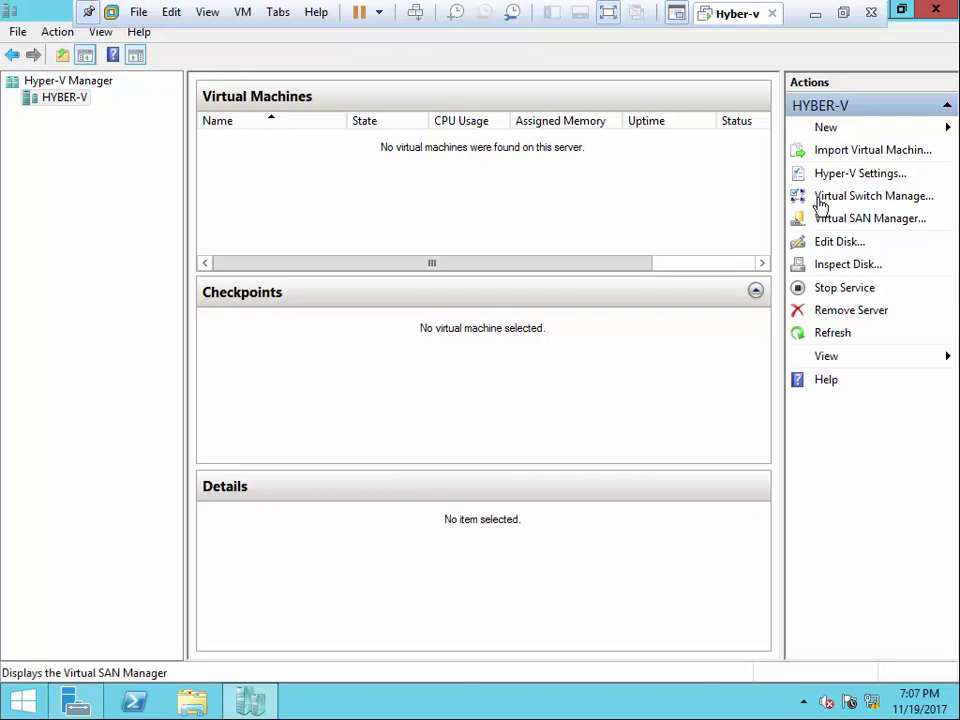
- Briefly open and close Hyper-V Settings, then bring up the HYBER-V server's context menu
click(866, 176)
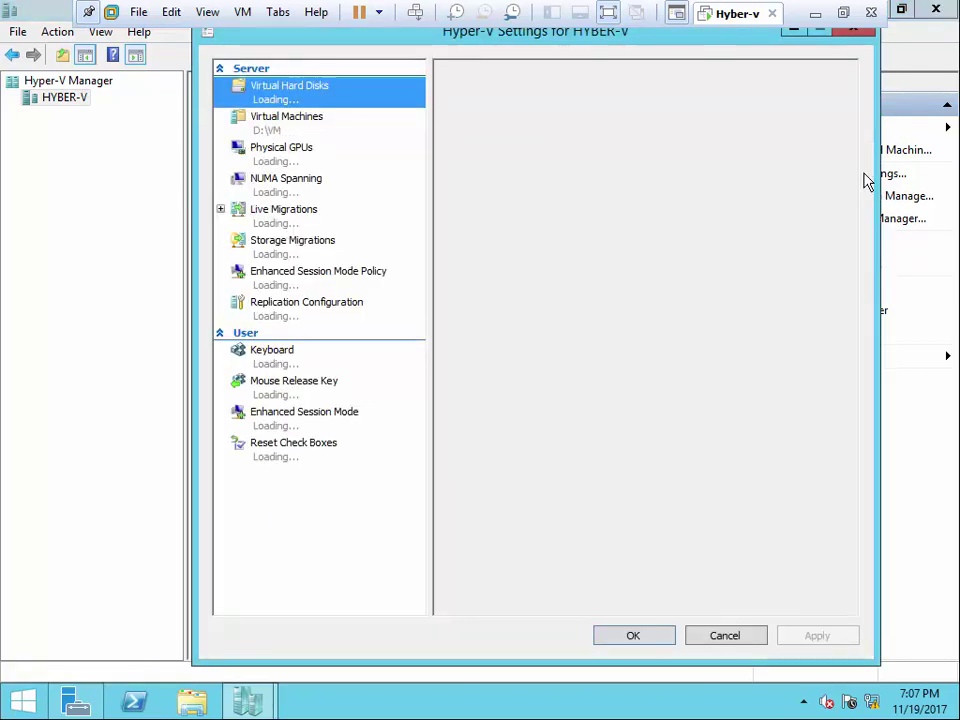
click(845, 37)
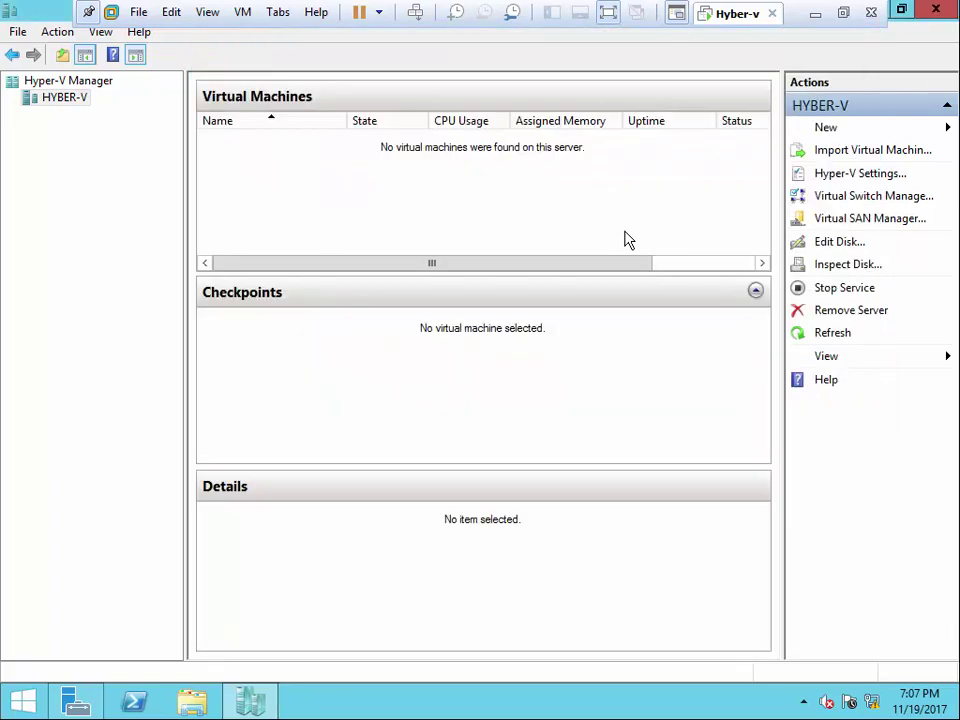
right_click(84, 104)
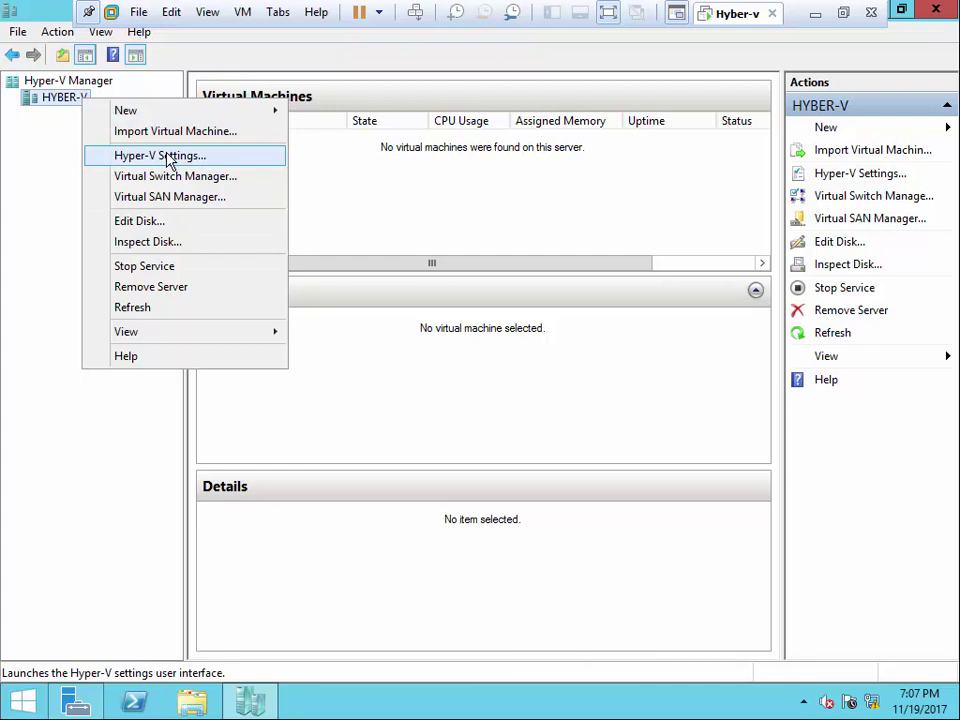
- Check the default virtual hard disk folder D:\VHD and virtual machine folder D:\VM in Hyper-V Settings
click(170, 161)
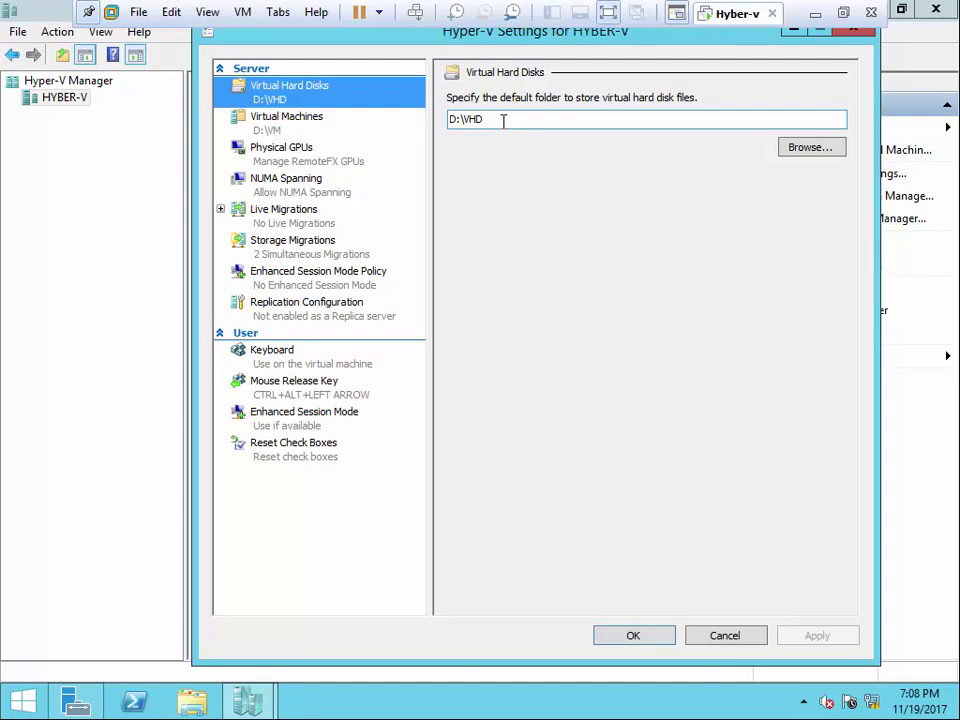
click(840, 149)
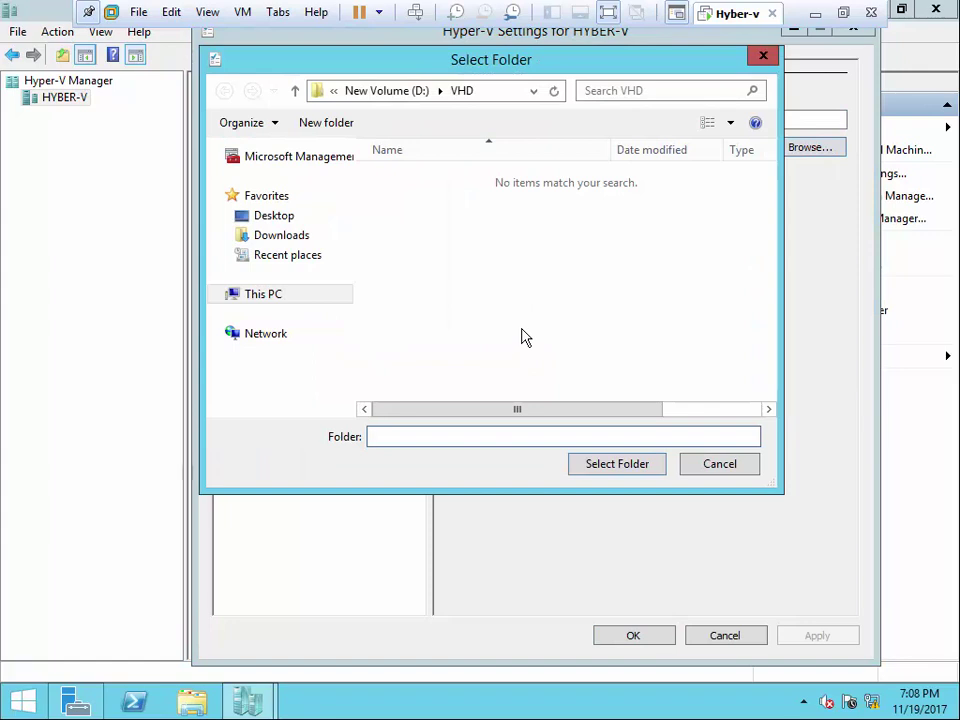
click(720, 464)
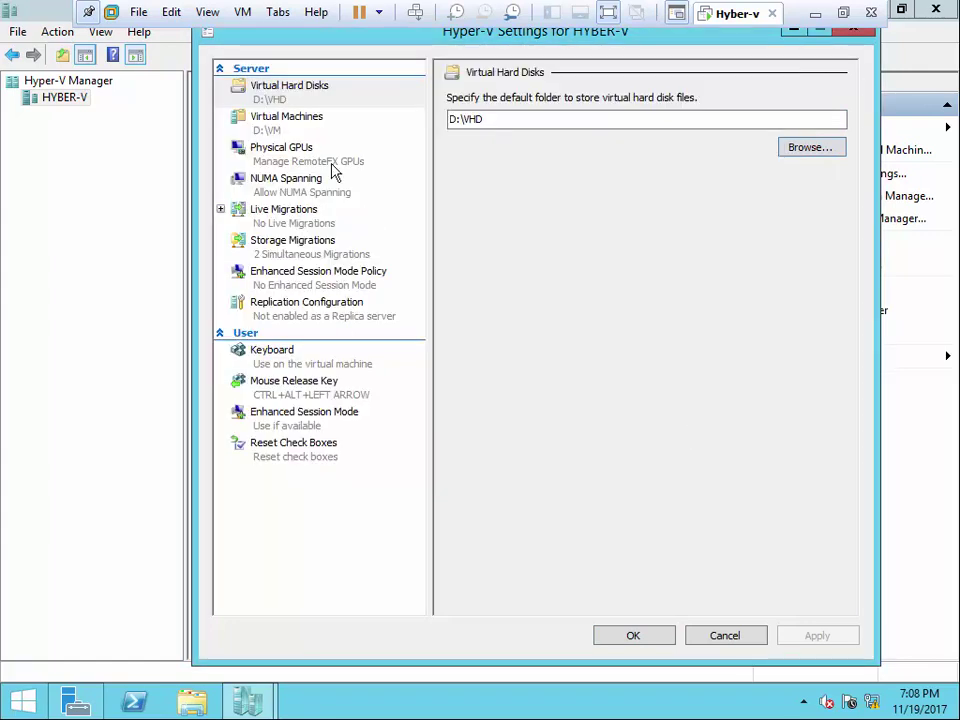
click(289, 120)
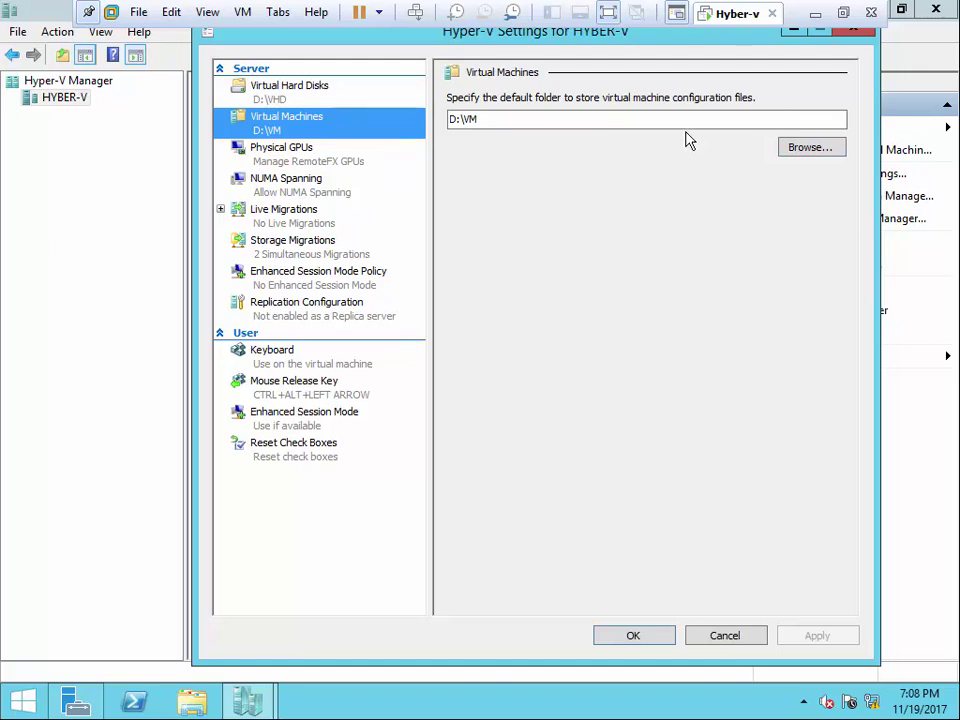
- Look at the Physical GPUs page, then confirm NUMA Spanning allows VMs across physical NUMA nodes
click(268, 162)
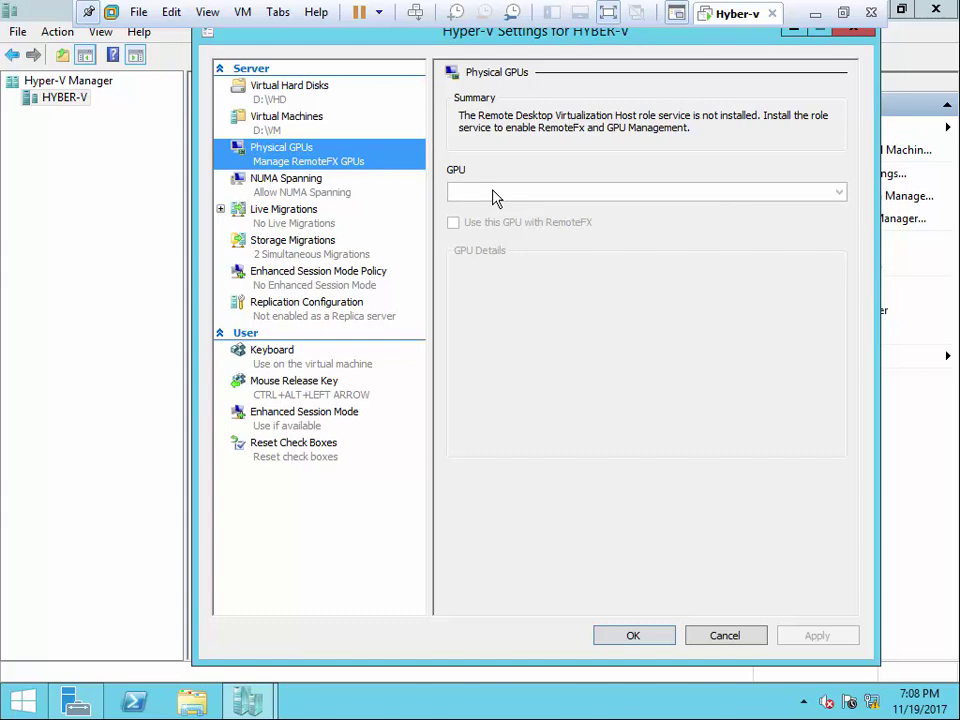
click(288, 190)
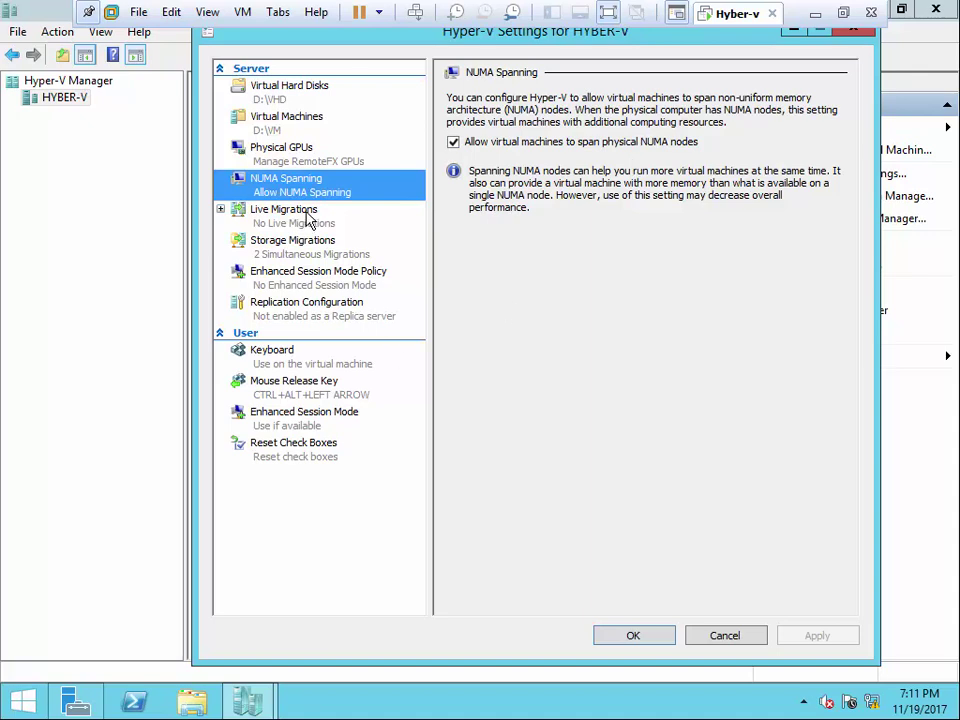
- Review the Live Migrations and Storage Migrations pages, ending on Enhanced Session Mode Policy
click(309, 219)
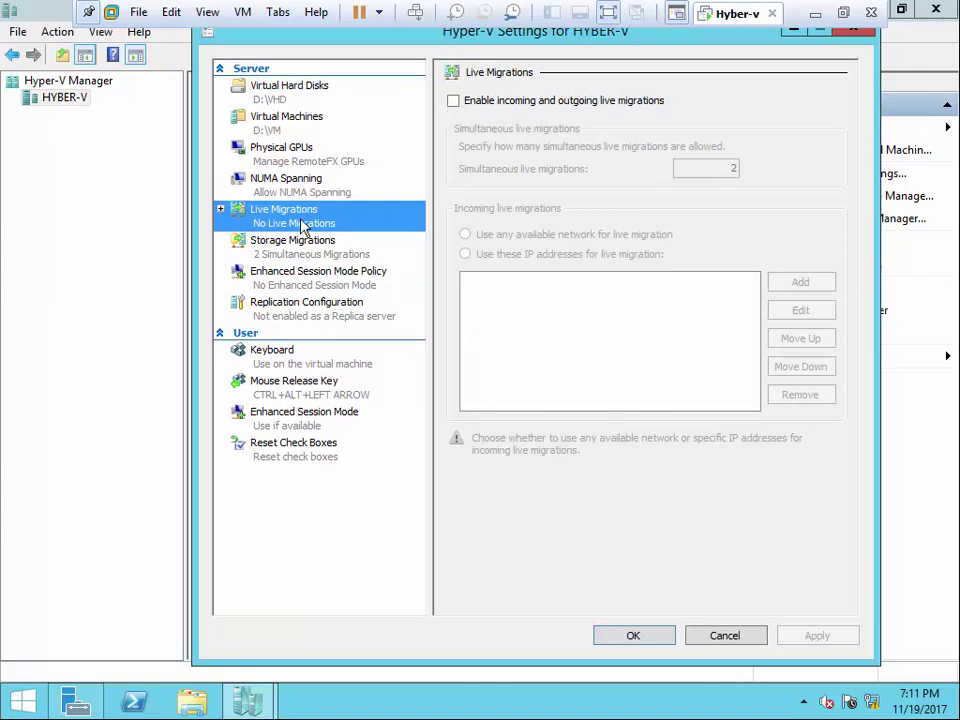
click(297, 254)
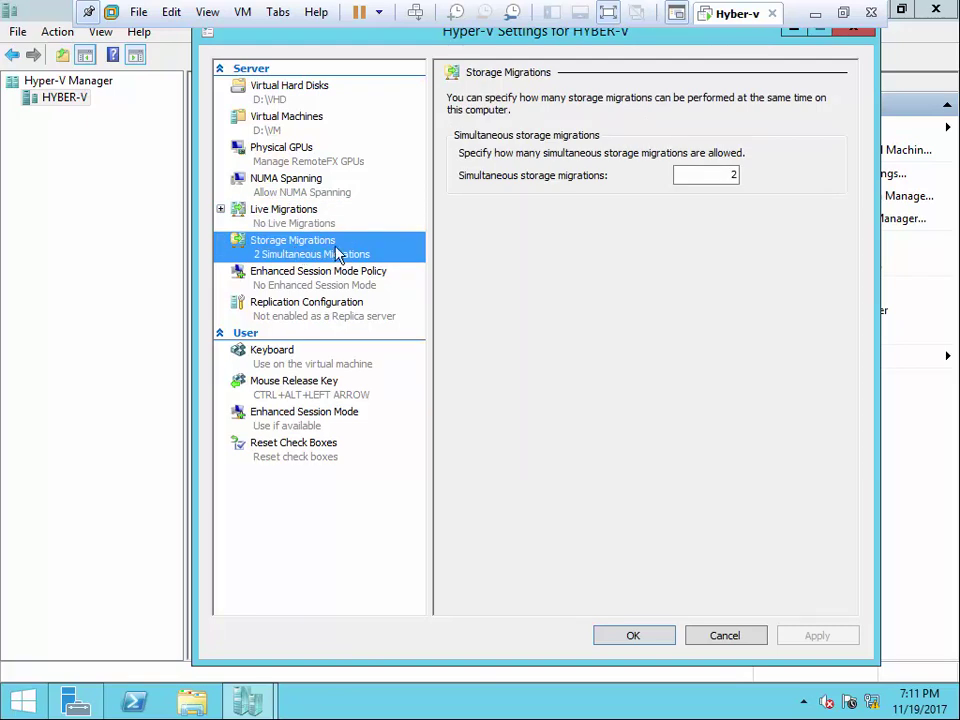
click(309, 219)
click(316, 252)
click(280, 284)
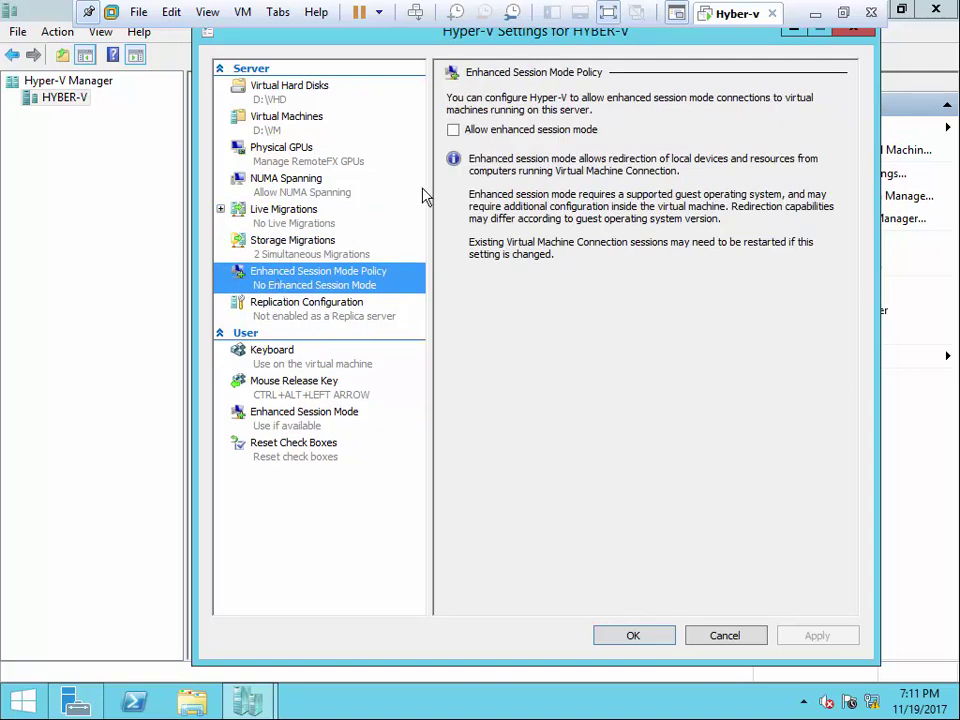
- Tick 'Allow enhanced session mode' for HYBER-V and view the Replication Configuration page
click(453, 131)
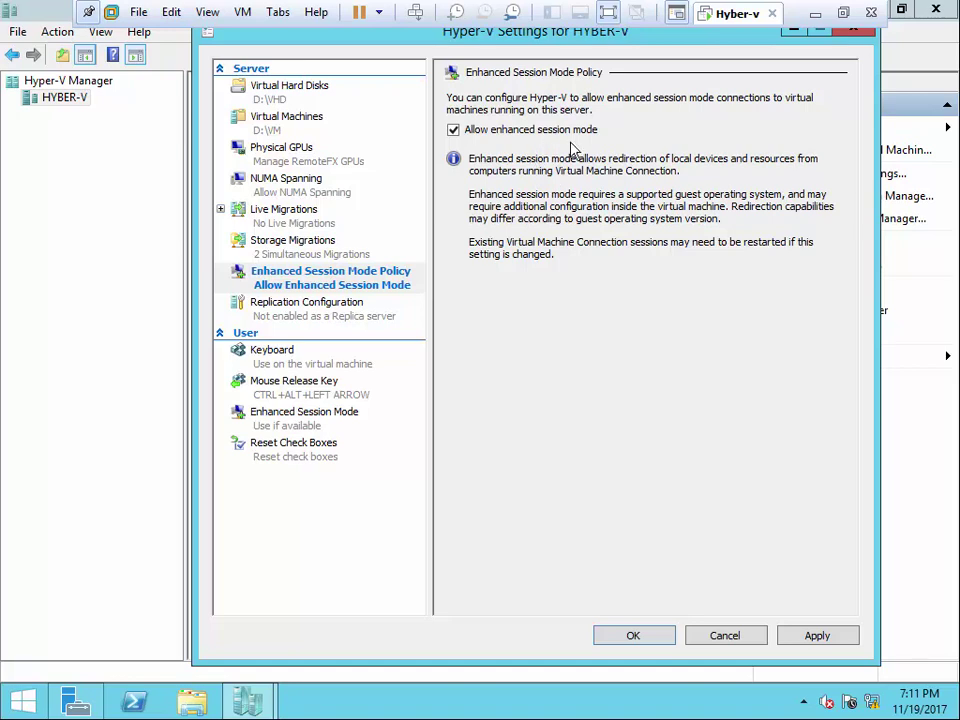
click(350, 303)
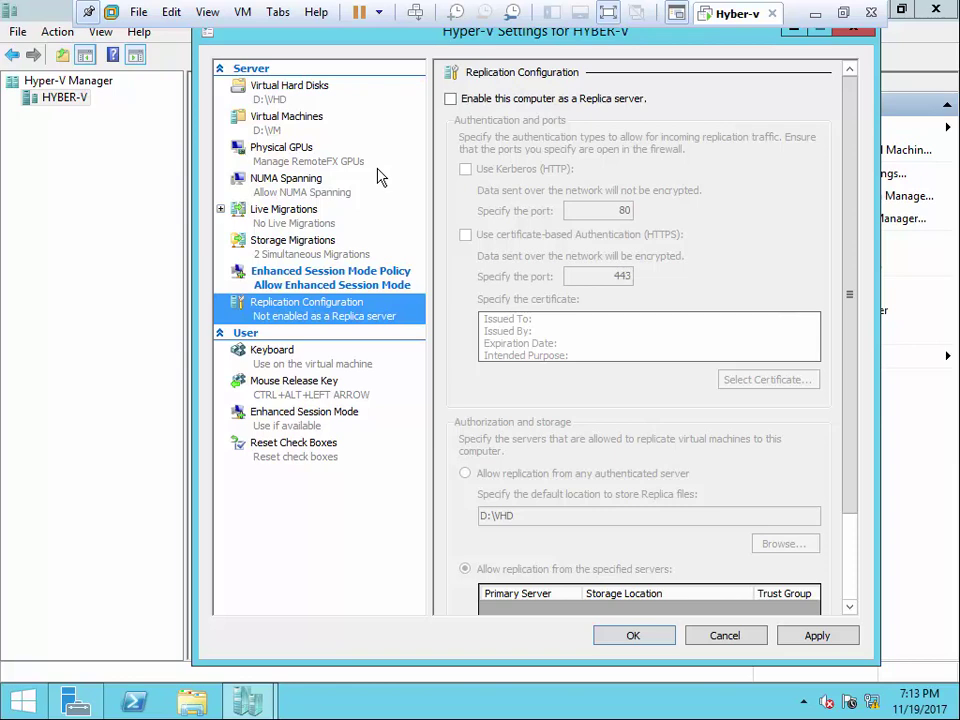
- Review the Keyboard, Mouse Release Key, Enhanced Session Mode and Reset Check Boxes pages, then cancel
click(281, 362)
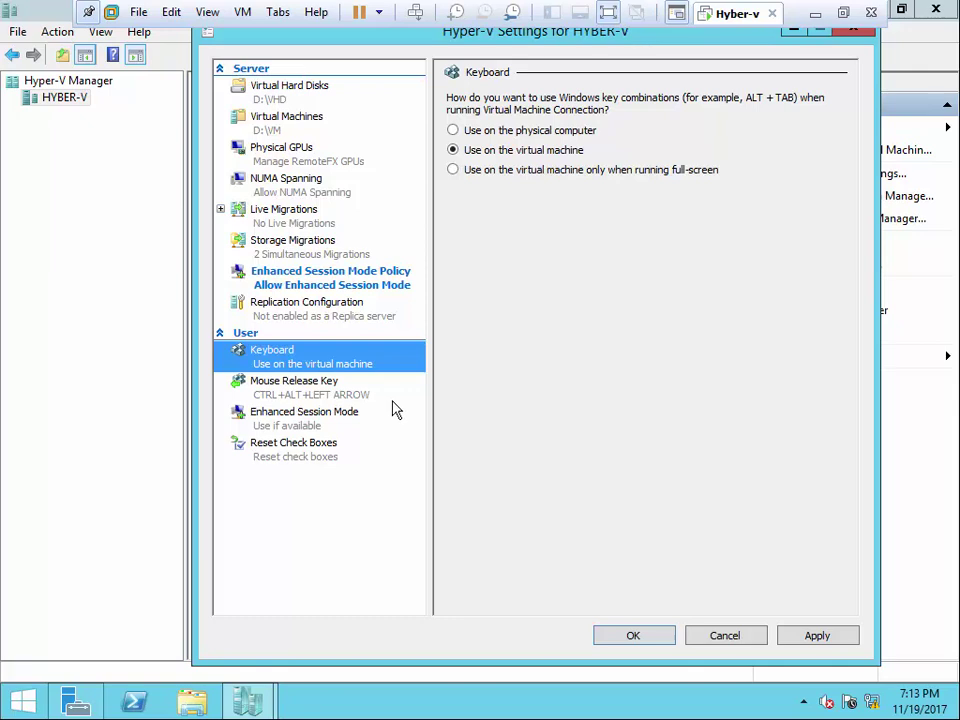
click(238, 387)
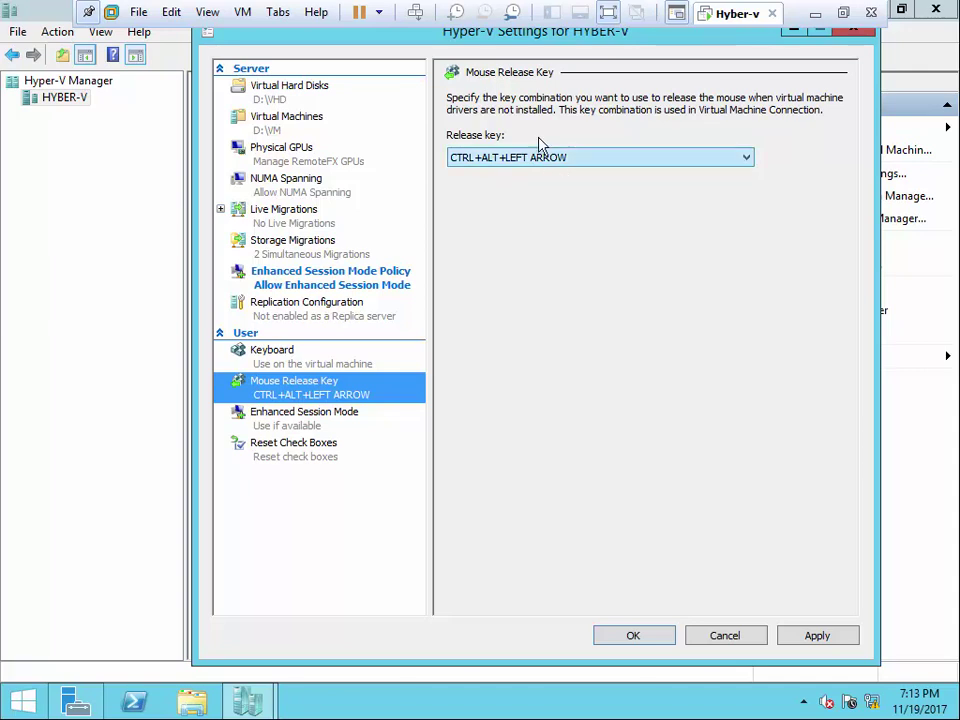
click(310, 420)
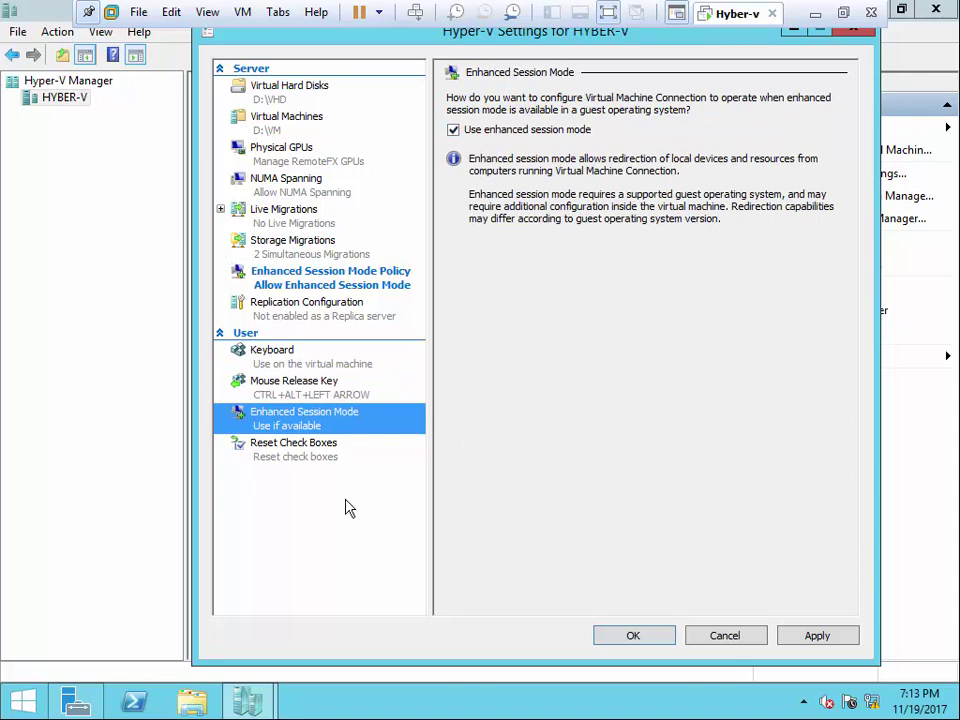
click(322, 452)
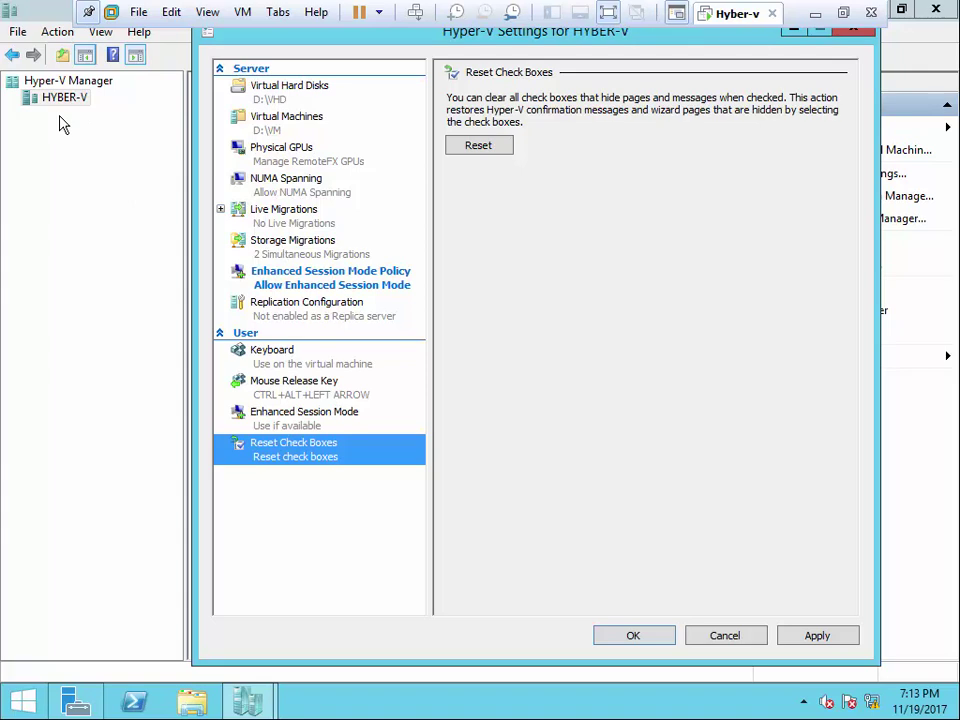
click(714, 634)
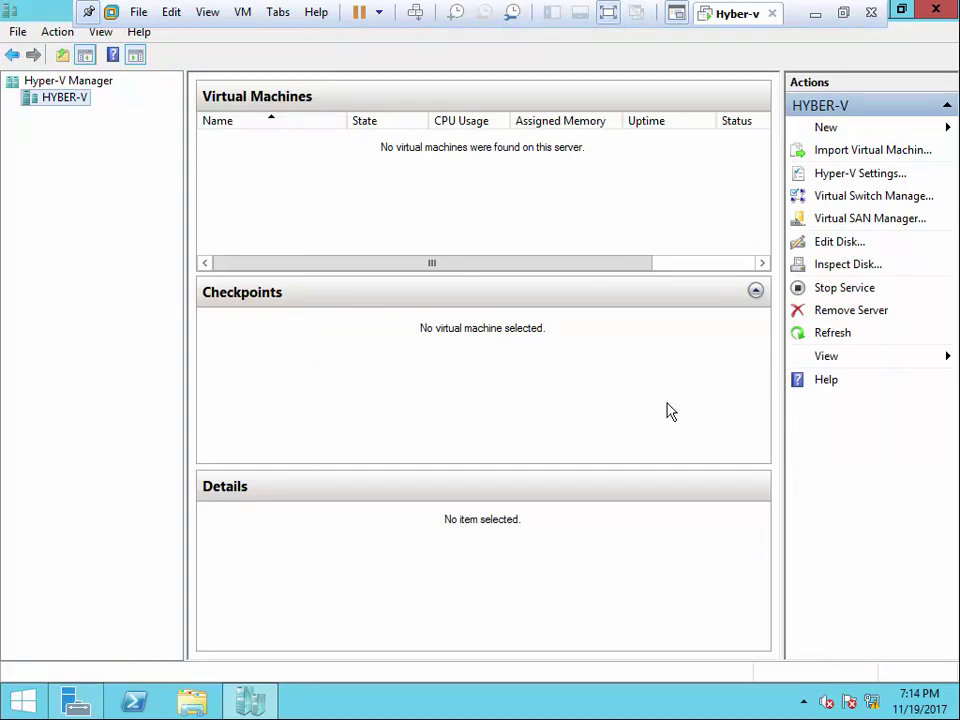
- Minimize the VMware guest window to show the host's Hyper-v folder
click(814, 16)
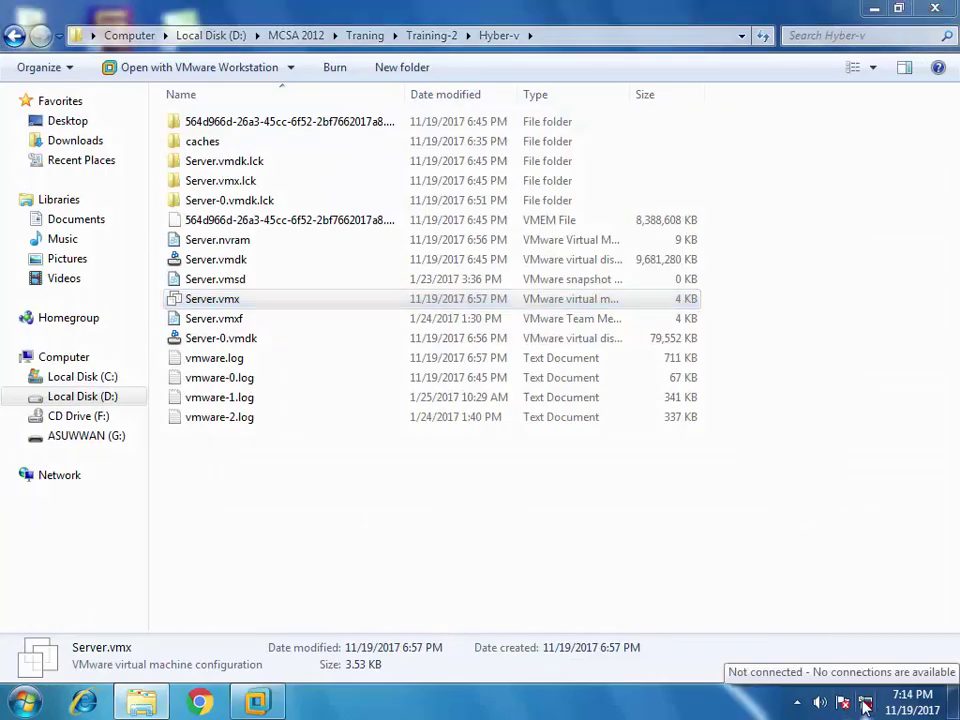
click(797, 702)
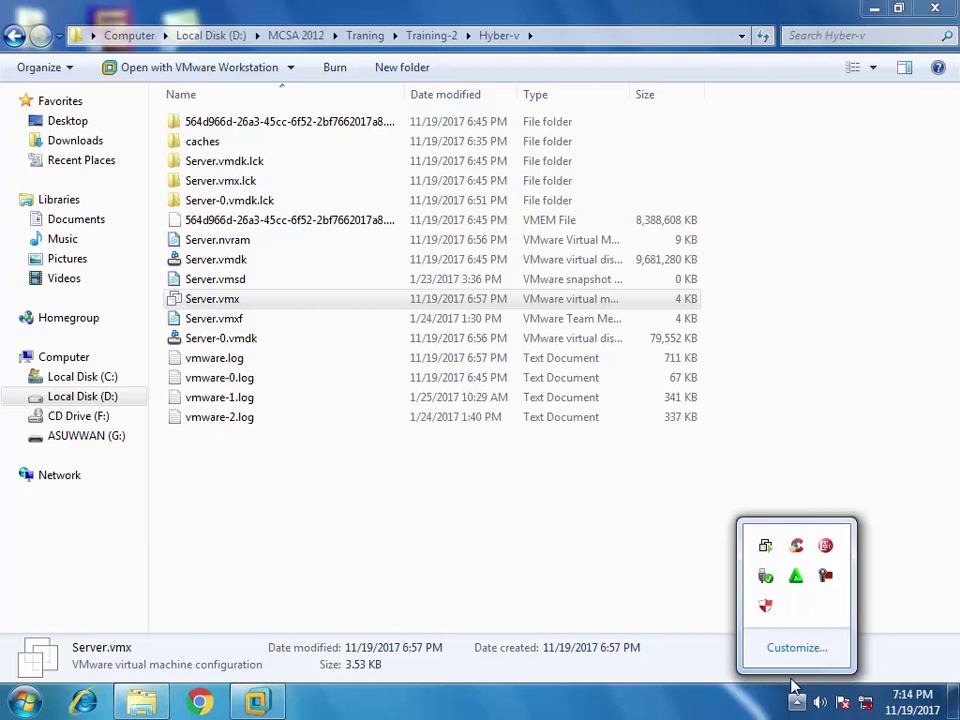
click(791, 682)
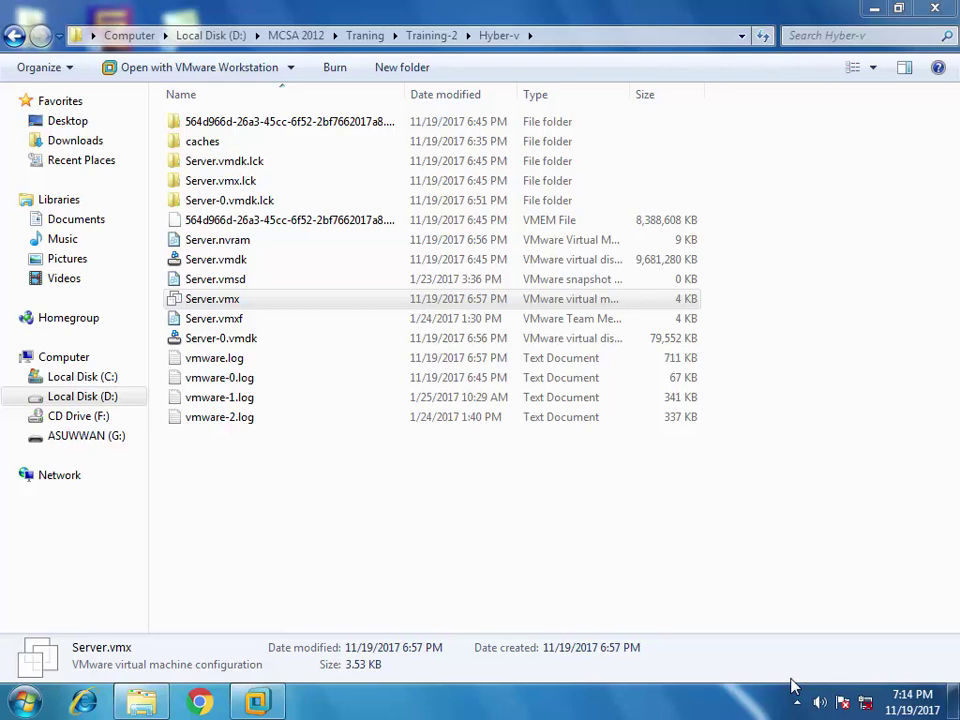
- Launch New > Virtual Machine from Actions and advance to Specify Name and Location
click(245, 703)
mouse_move(232, 712)
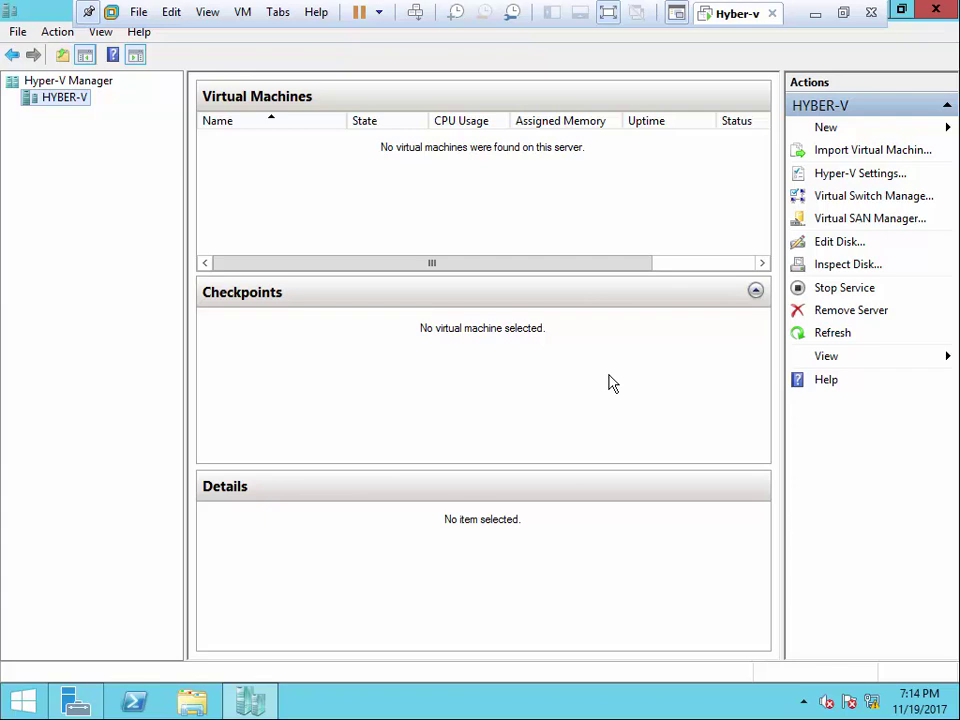
click(855, 129)
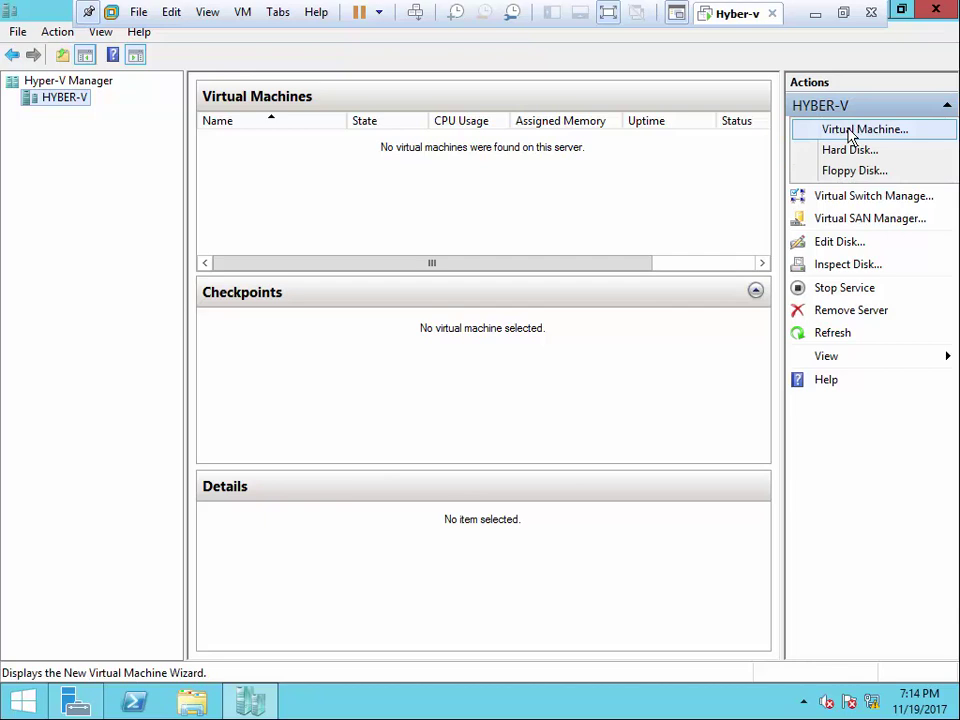
click(851, 136)
drag(544, 113, 549, 79)
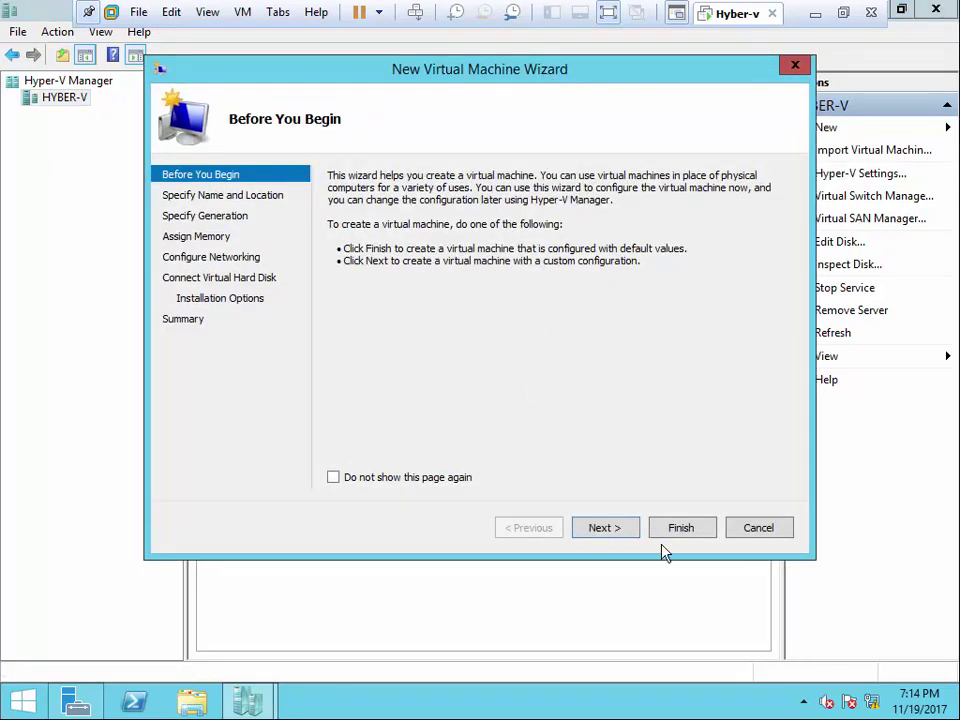
click(630, 530)
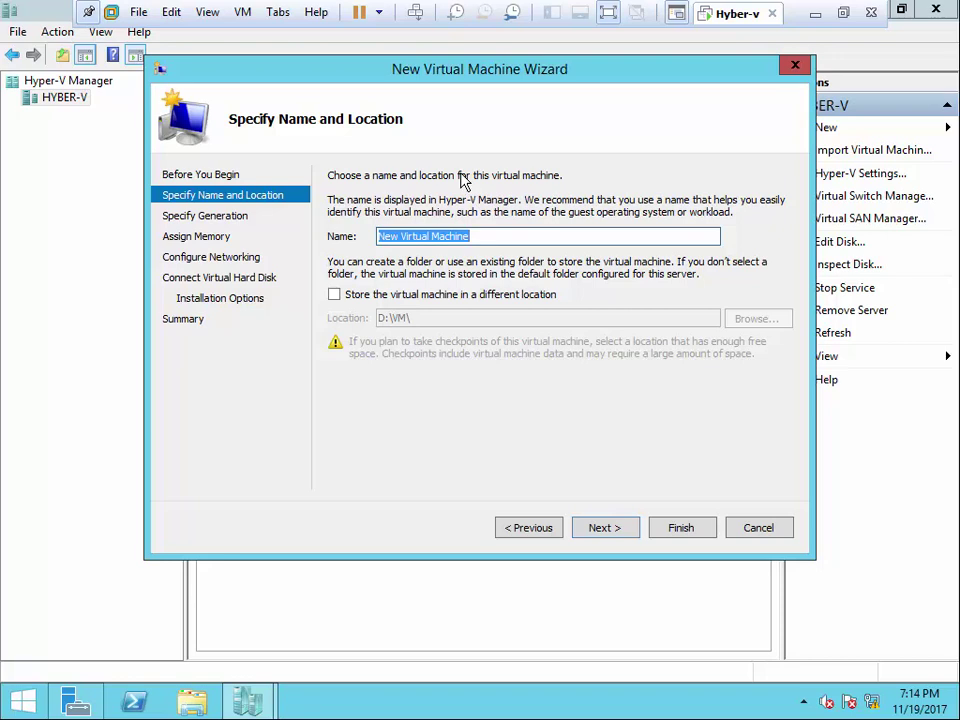
- Name the virtual machine DC in the default D:\VM\ location and continue
text(DC)
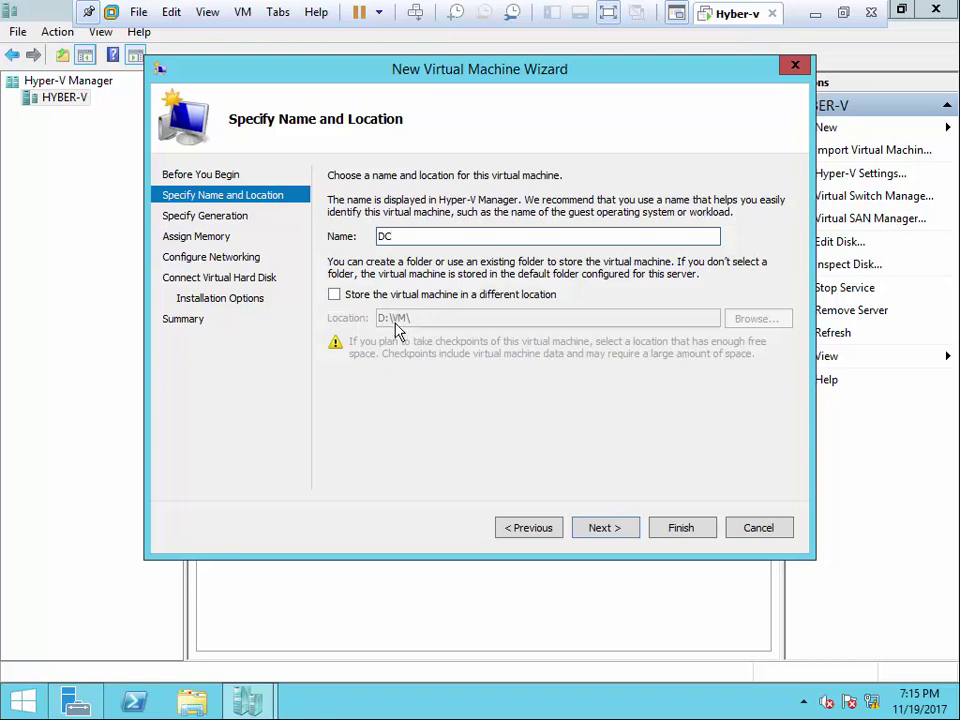
click(335, 297)
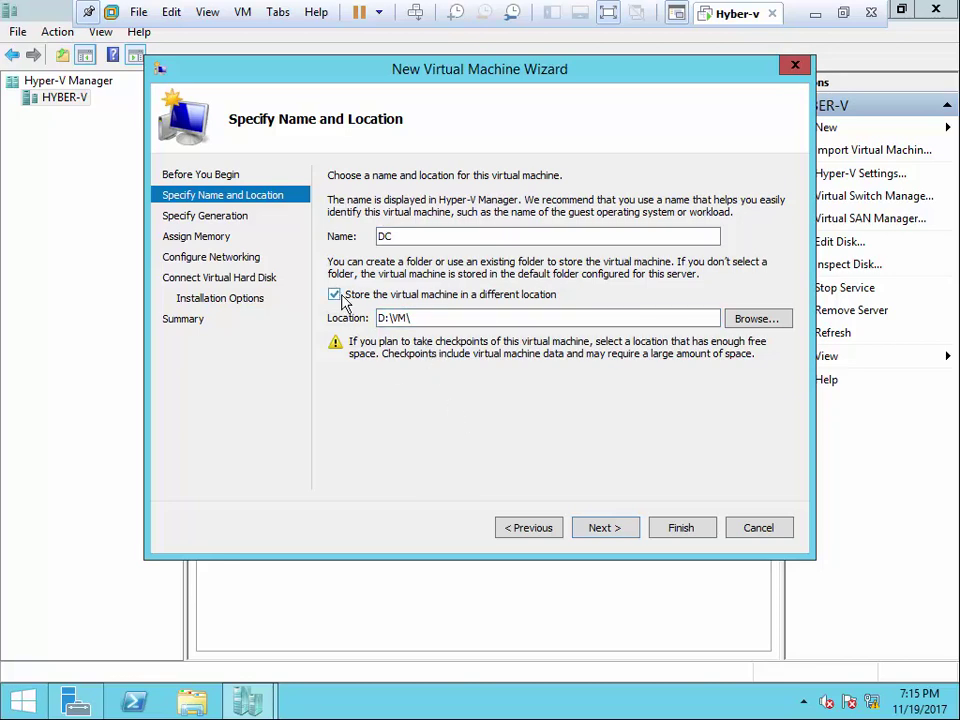
click(398, 294)
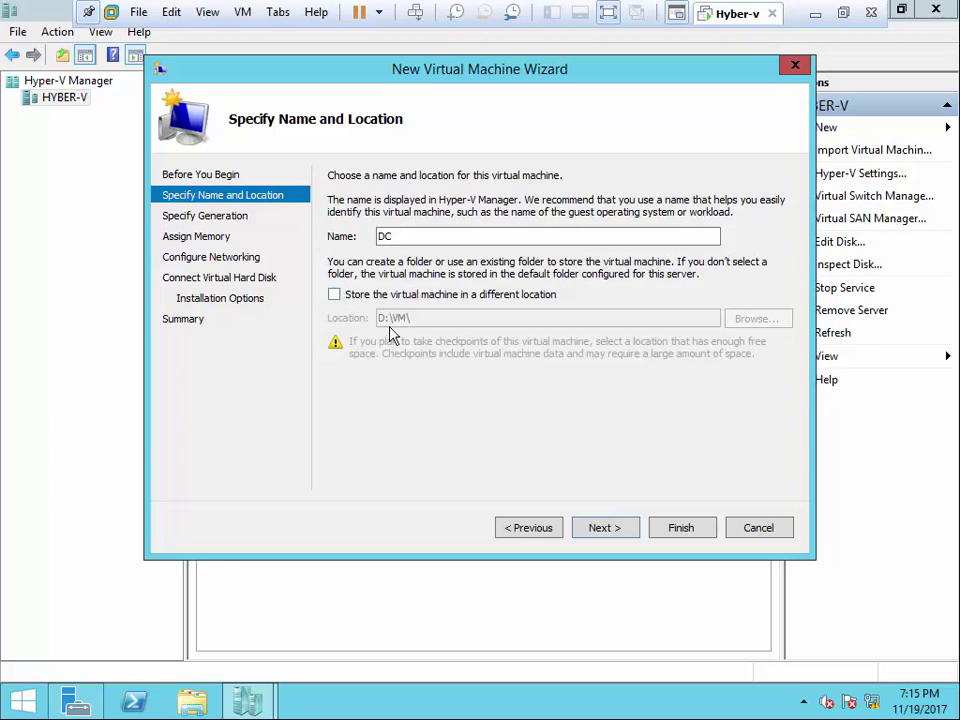
click(615, 529)
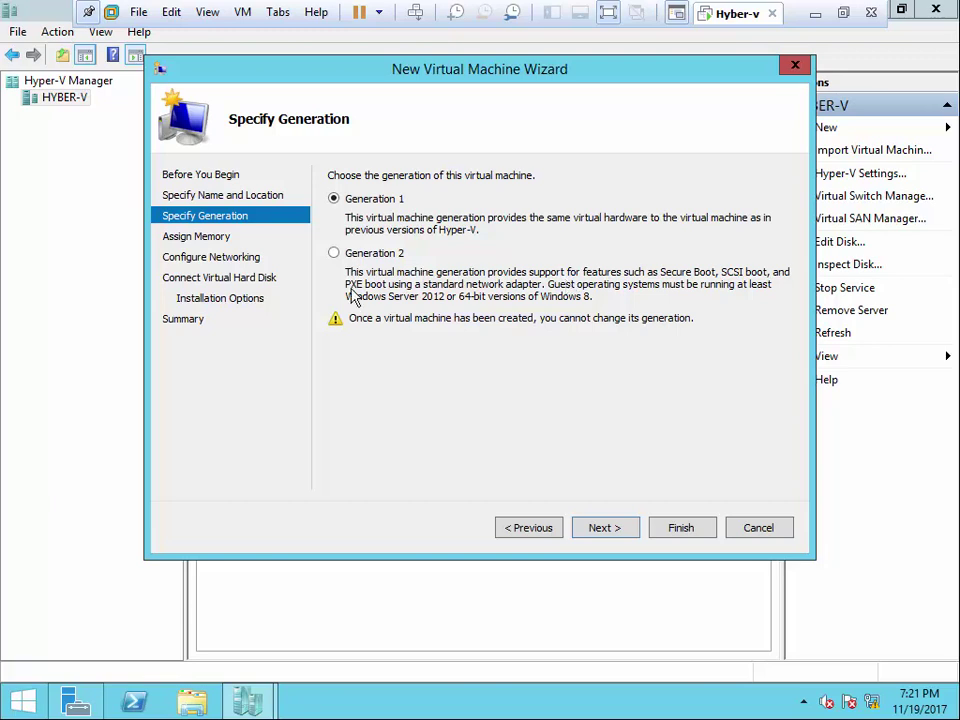
- Select Generation 2 for the DC virtual machine
click(369, 259)
- Set startup memory to 2048 MB with Dynamic Memory enabled
click(606, 528)
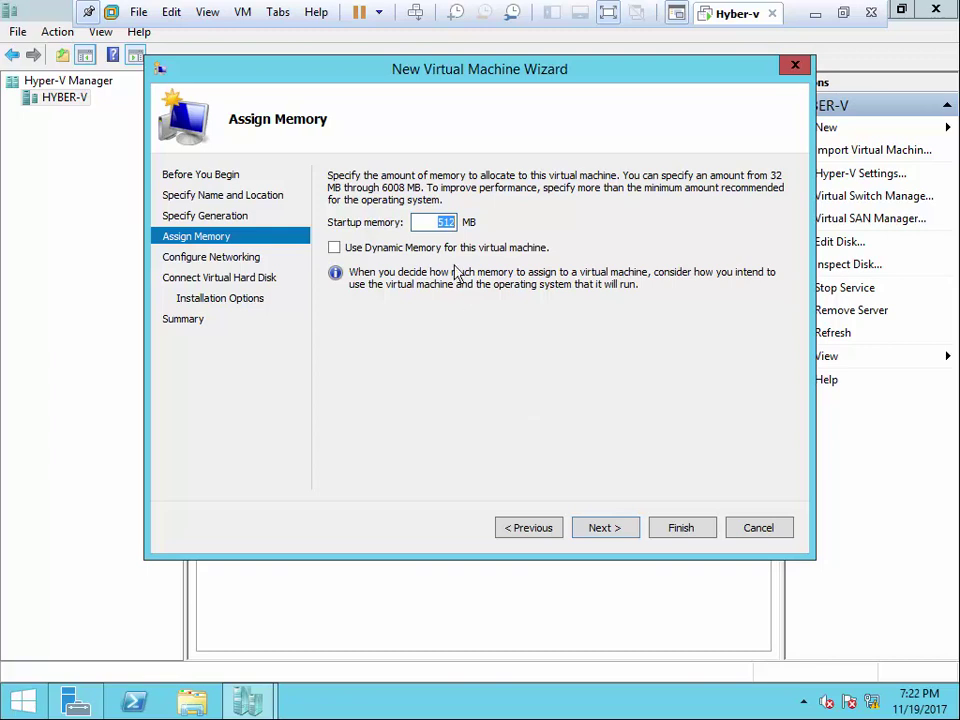
text(20)
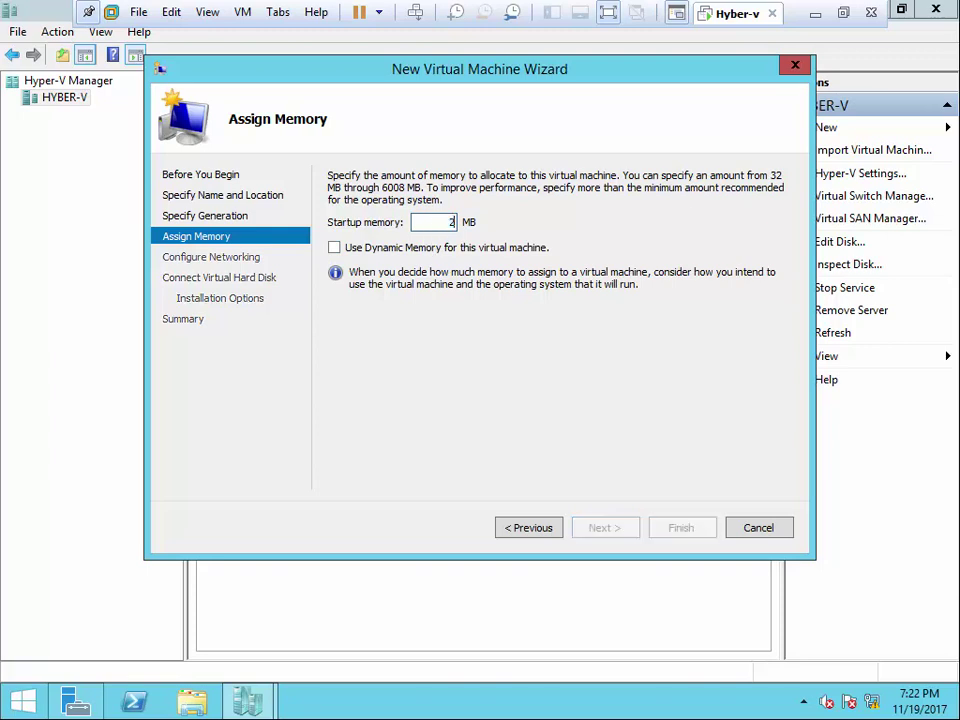
text(48)
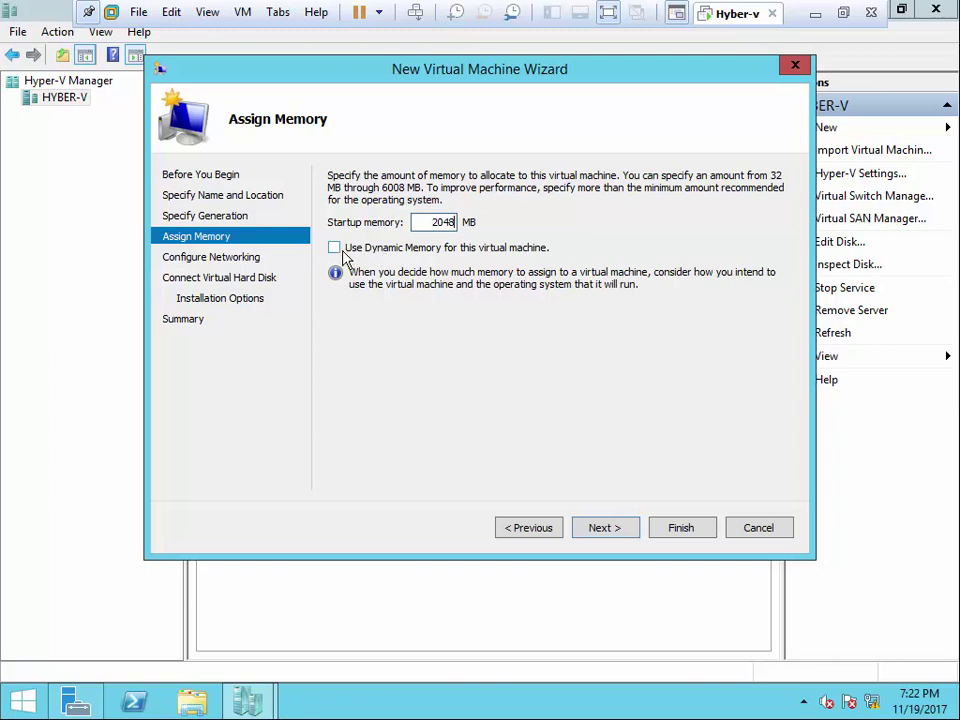
click(336, 250)
click(334, 247)
click(334, 248)
click(601, 533)
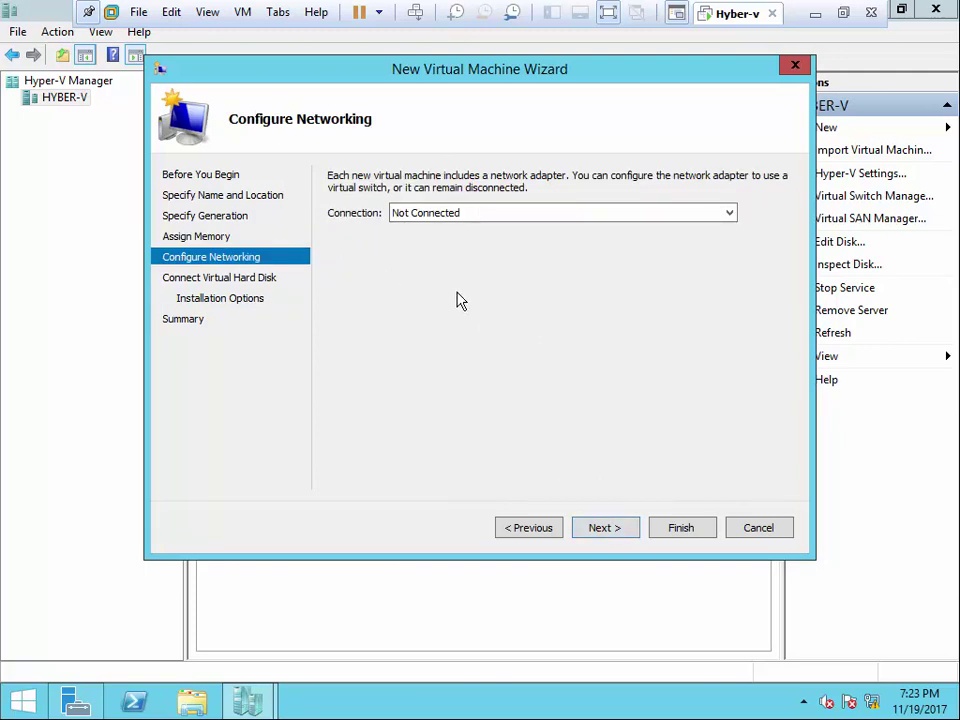
- Connect the VM to the SW virtual switch and continue to Connect Virtual Hard Disk
click(438, 214)
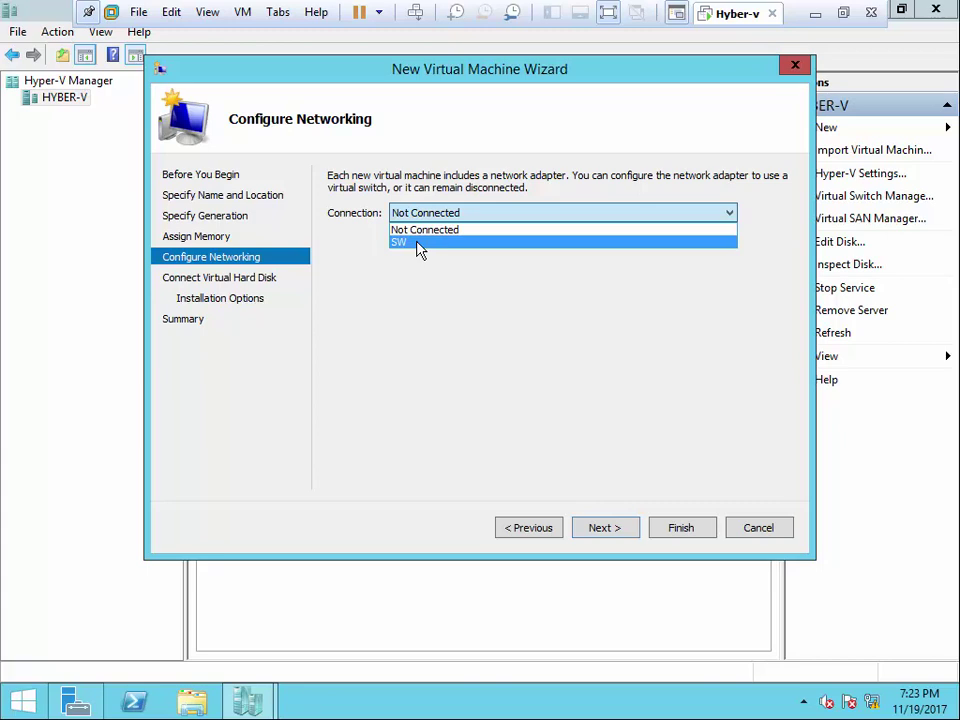
click(418, 245)
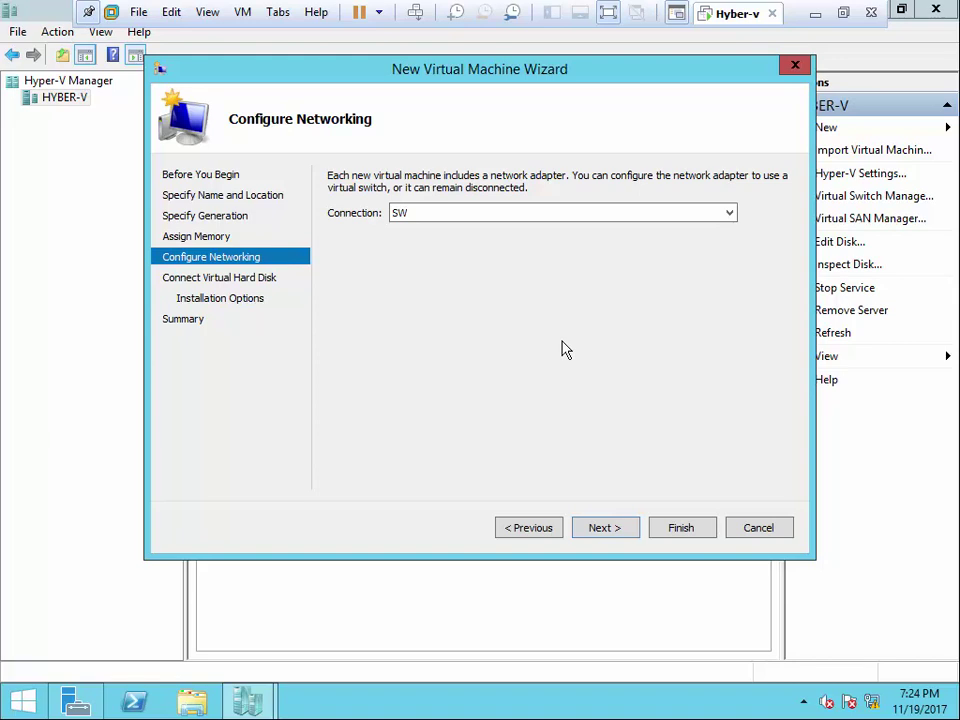
click(604, 527)
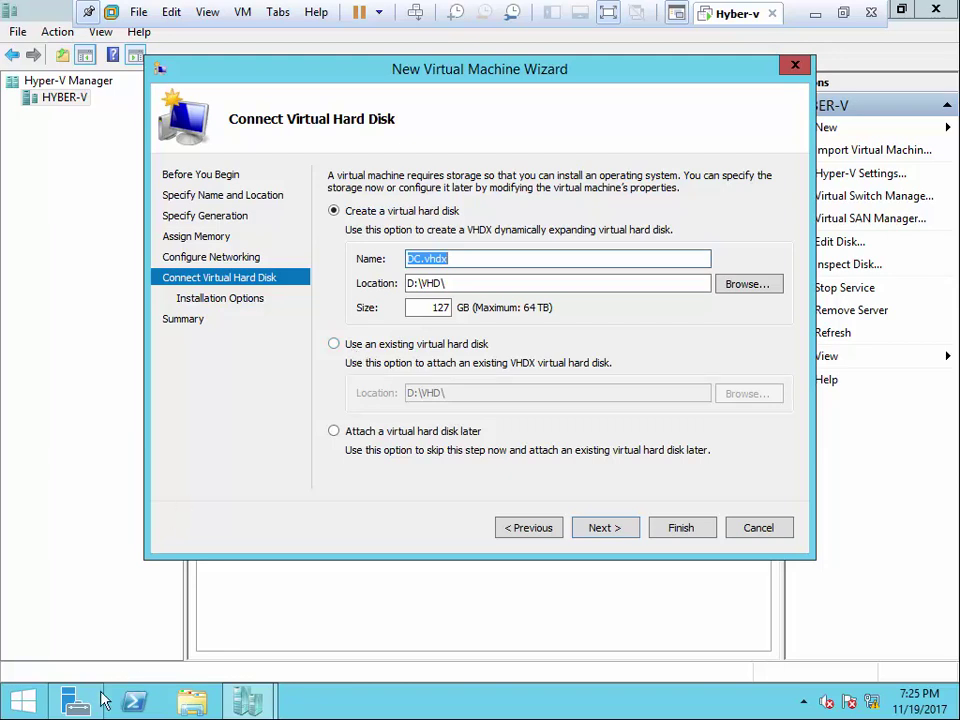
- Leave the VMware guest view to reach the host's Hyper-v folder in Explorer
click(845, 12)
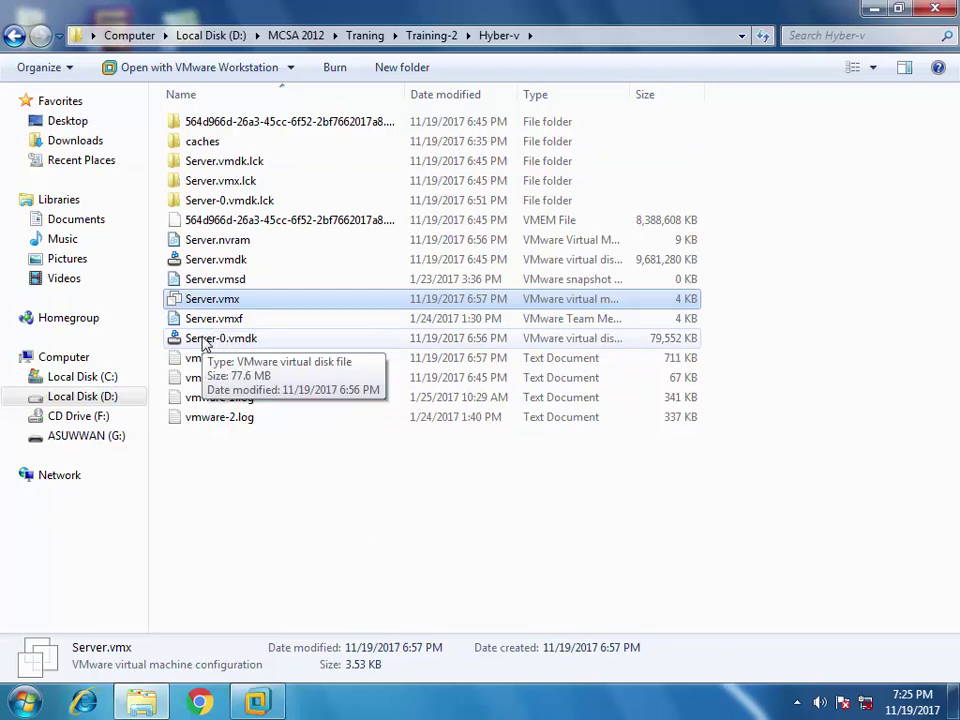
- Close the Hyber-v Explorer window and return to the VM's Hyper-V wizard
click(935, 8)
click(262, 700)
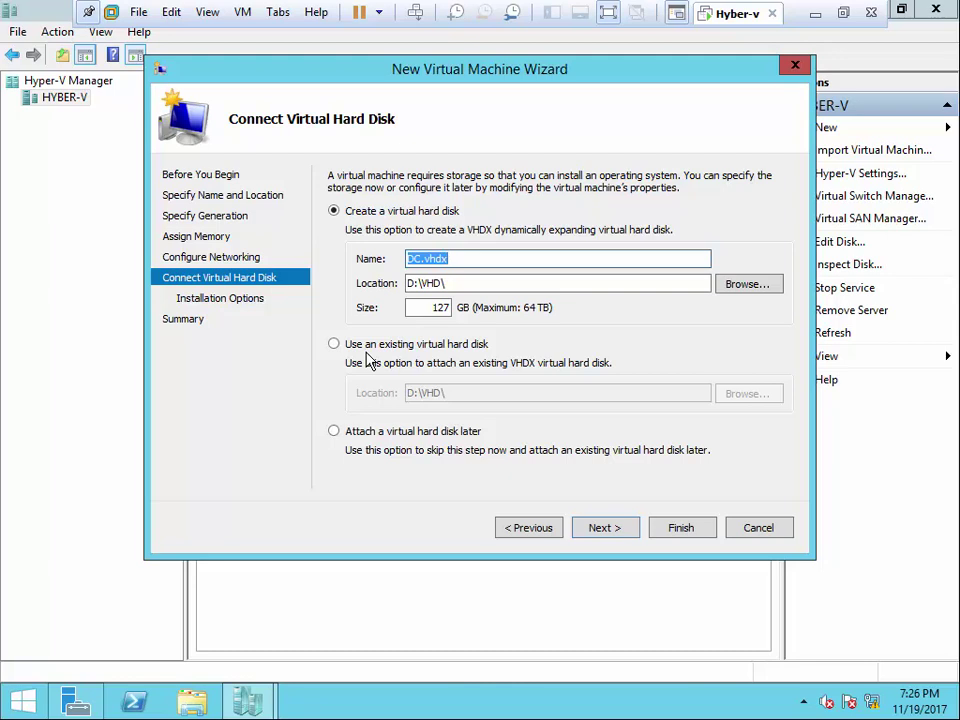
click(192, 700)
click(600, 398)
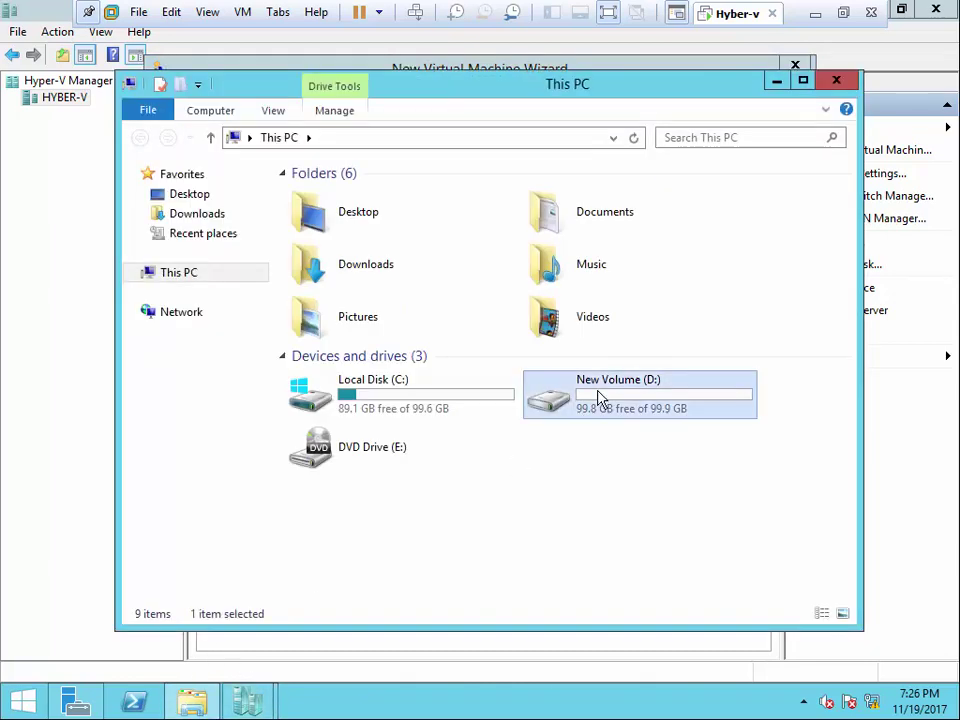
double_click(600, 398)
double_click(321, 218)
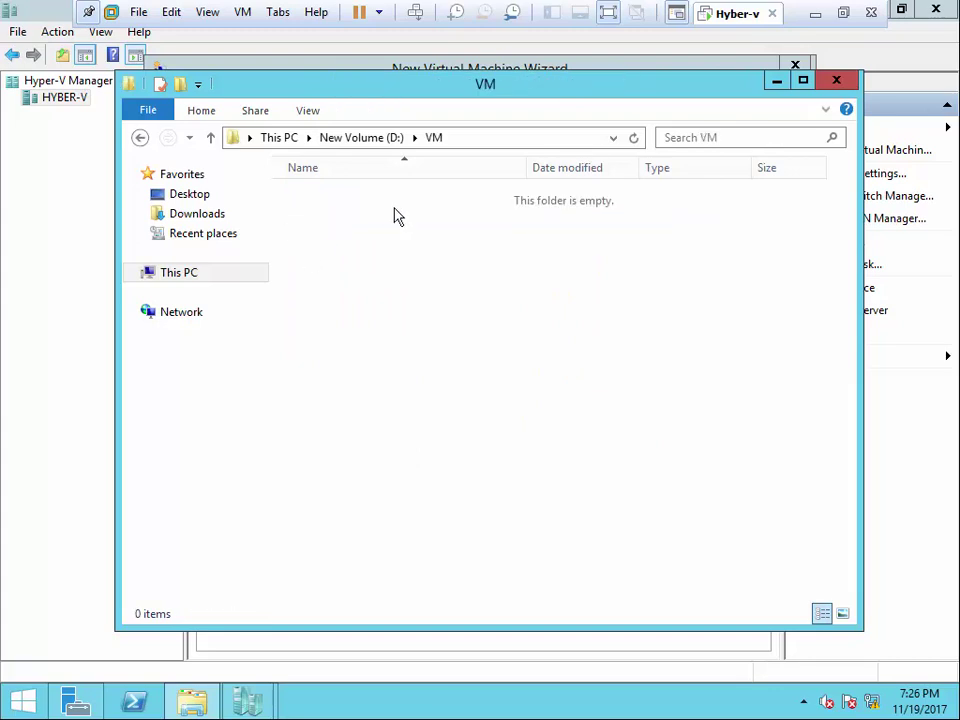
key(BackSpace)
double_click(341, 198)
click(358, 140)
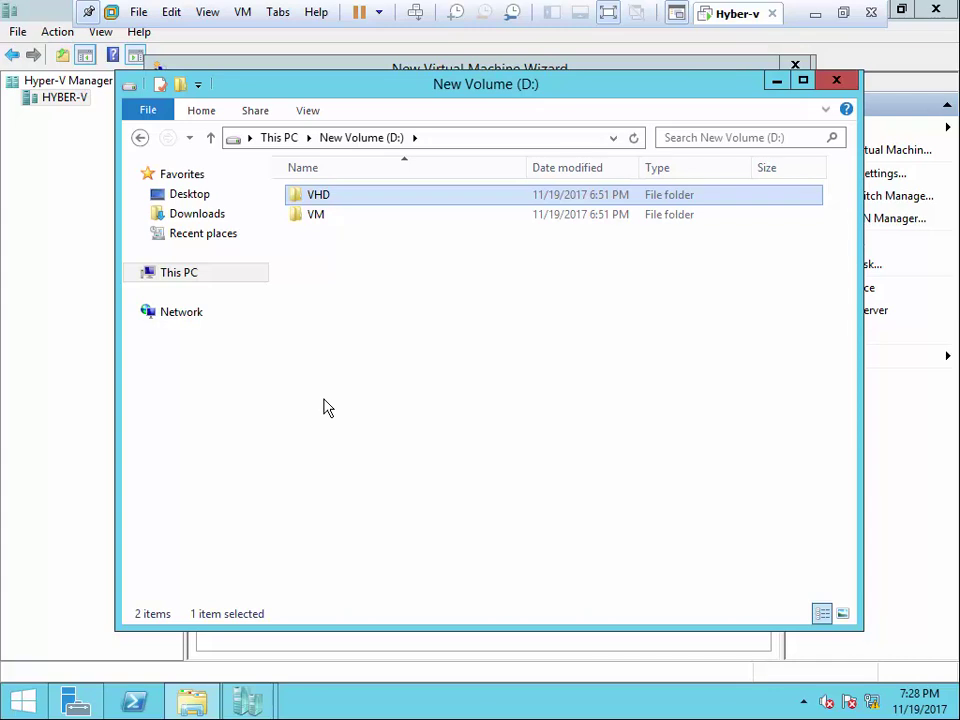
click(836, 80)
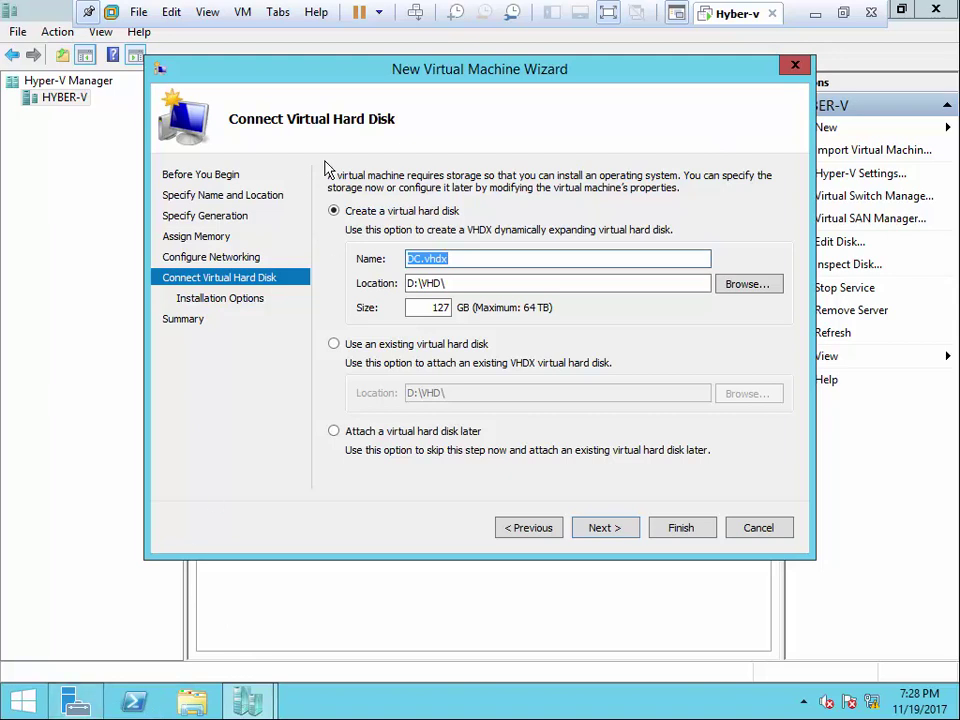
click(138, 12)
click(190, 38)
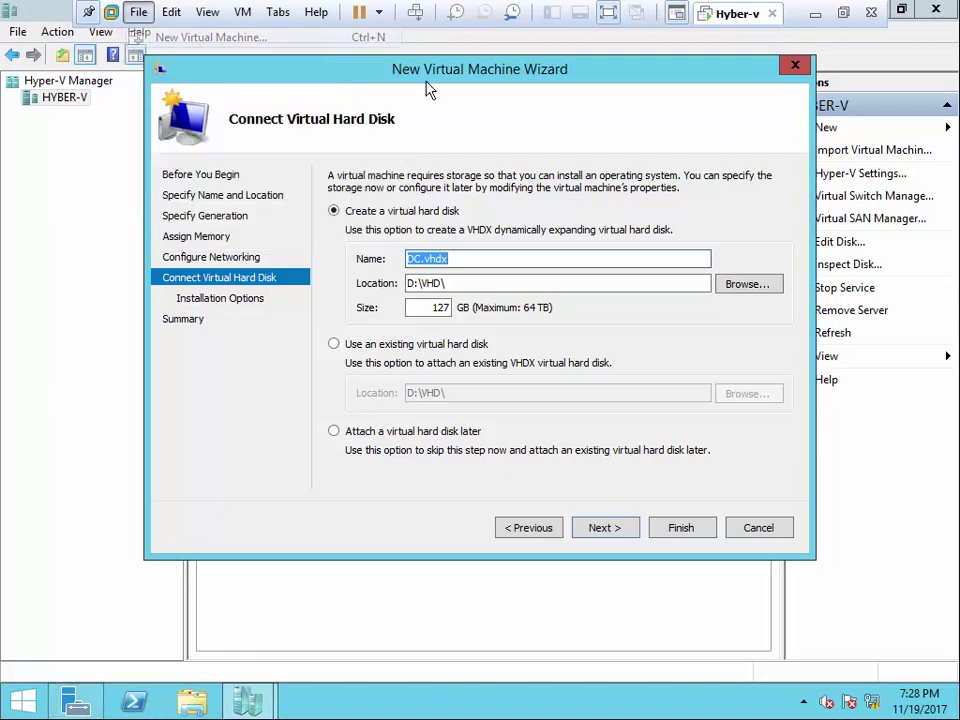
click(584, 535)
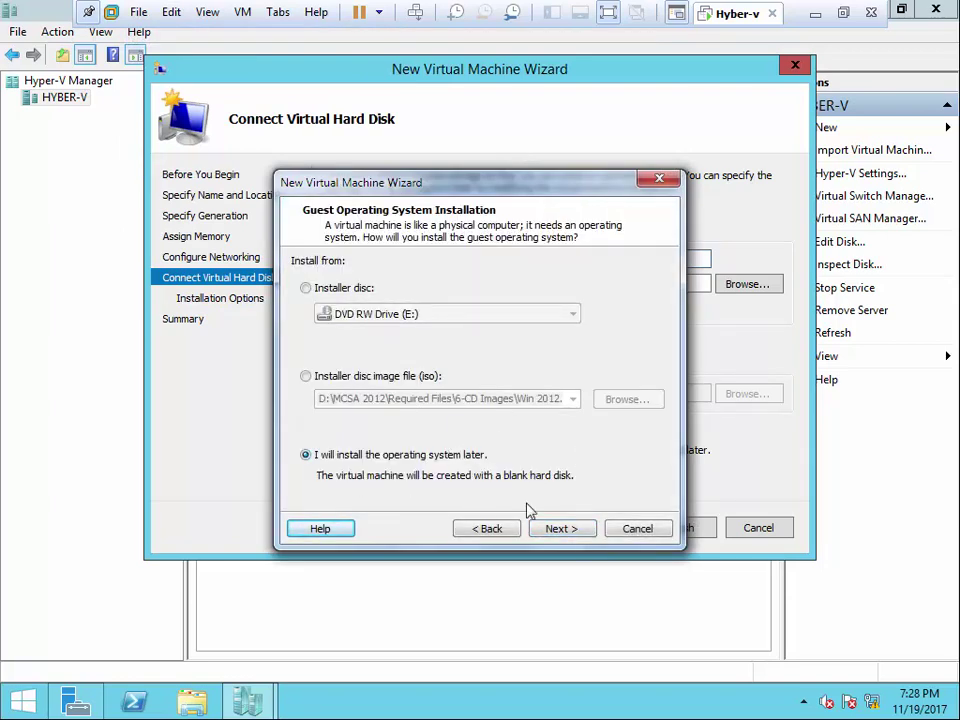
click(551, 530)
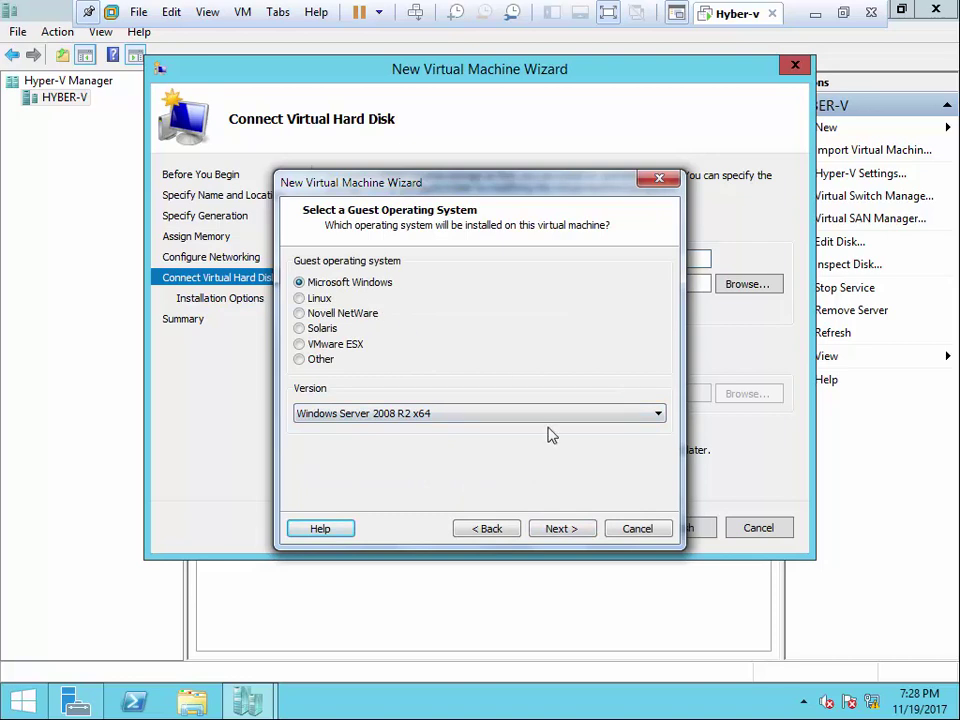
click(570, 421)
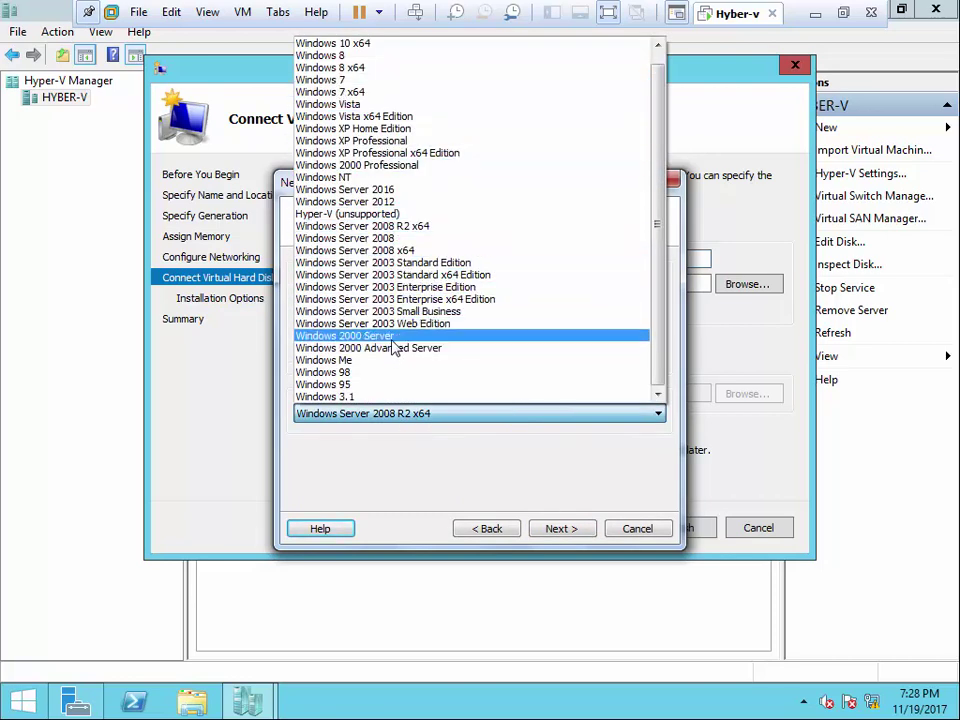
click(395, 204)
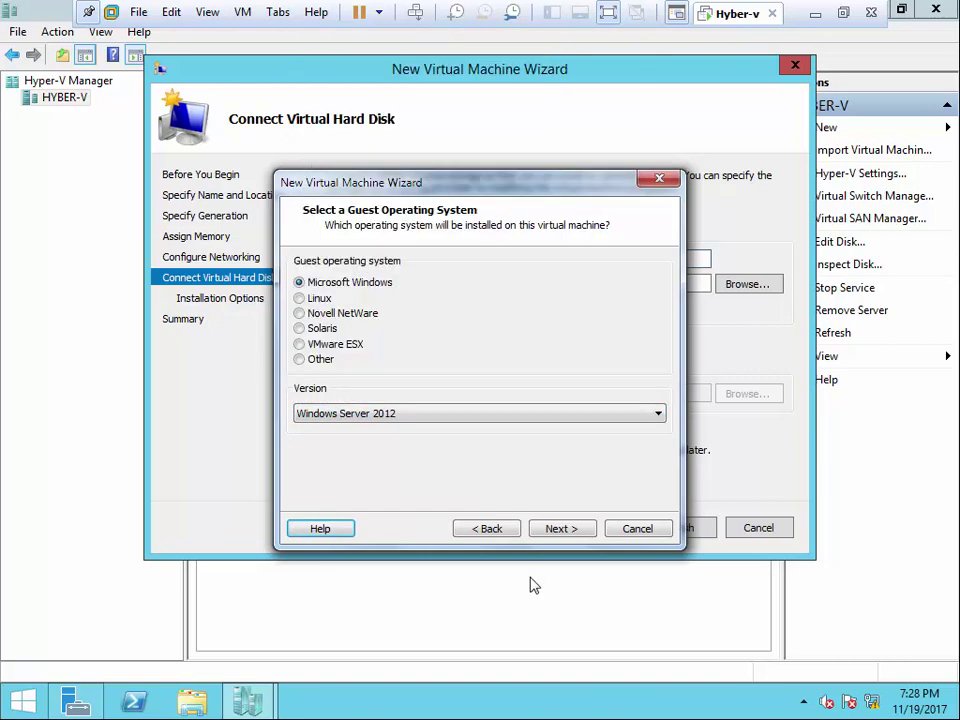
click(557, 527)
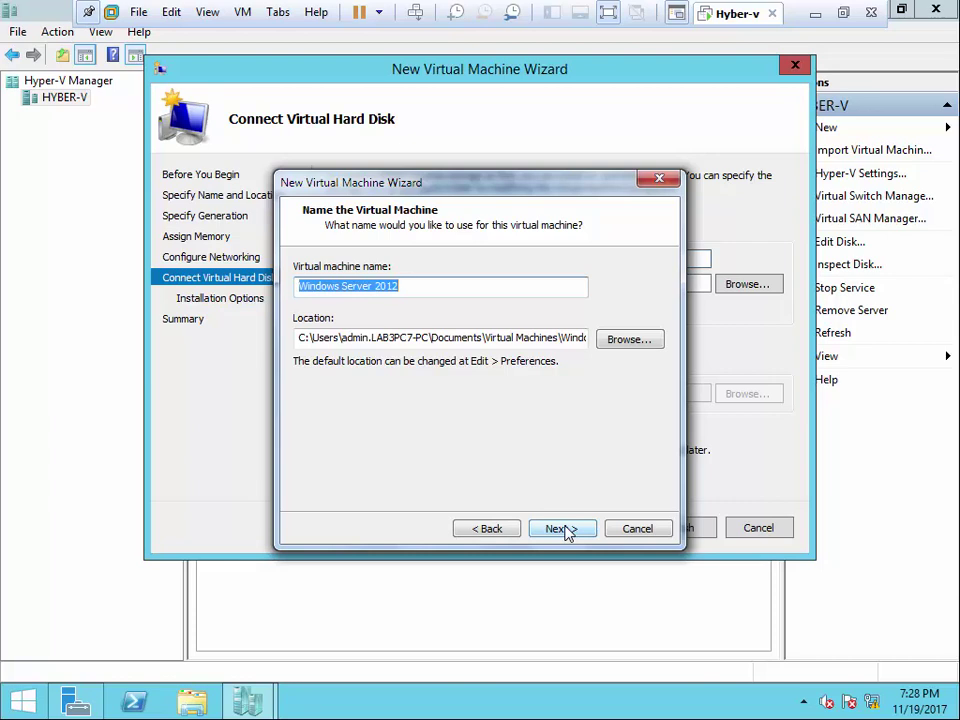
click(636, 530)
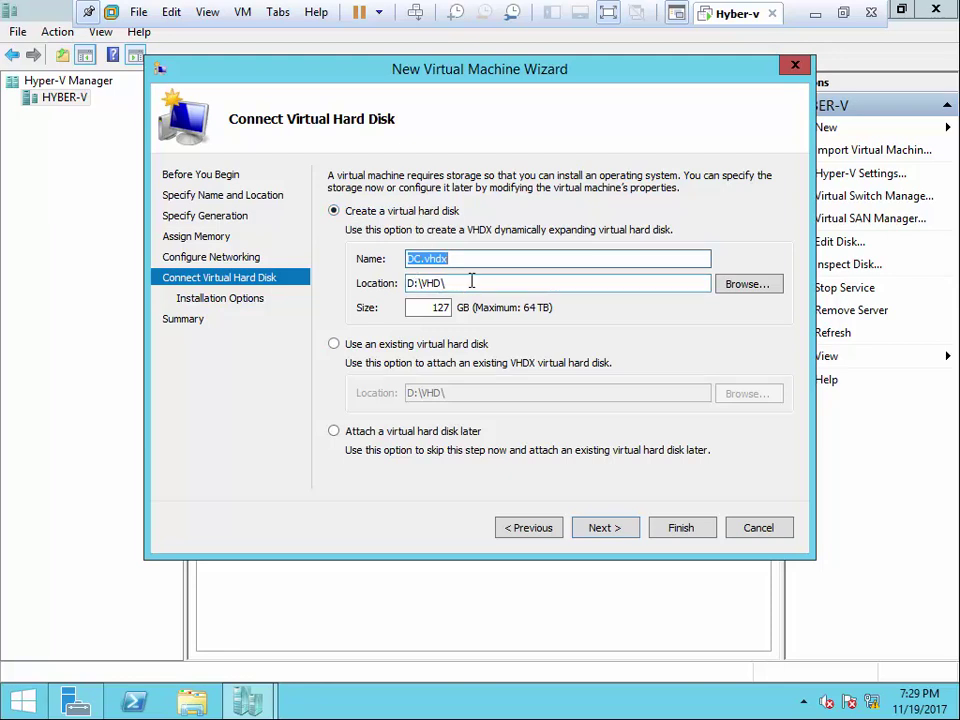
- Correct the DC.vhdx location path to D:\VHD\ and confirm the 127 GB size
click(470, 282)
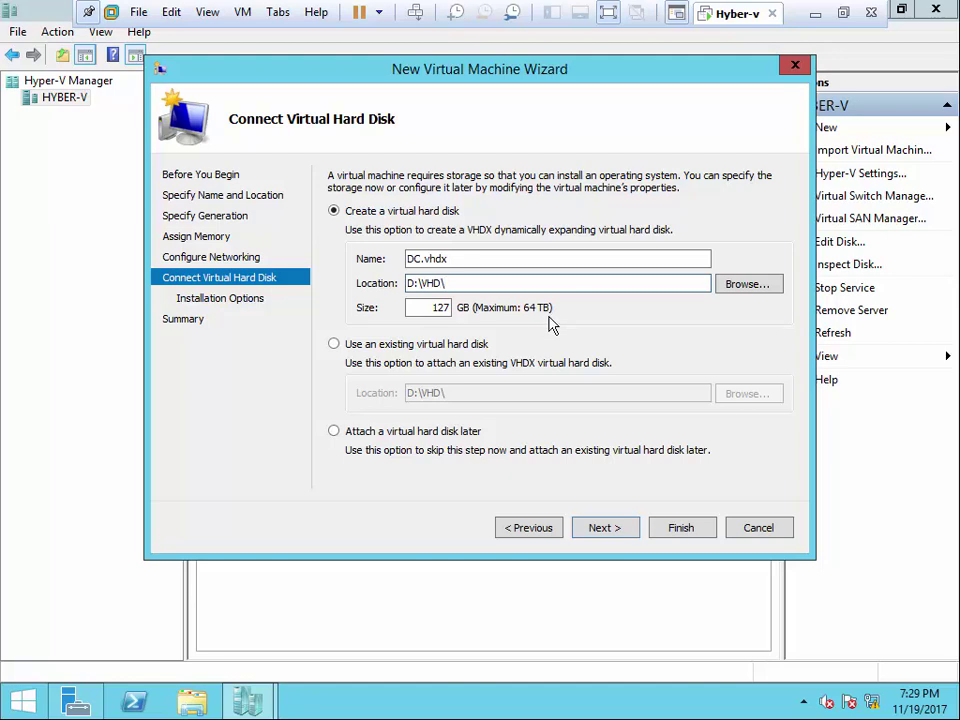
drag(444, 309, 538, 320)
double_click(448, 308)
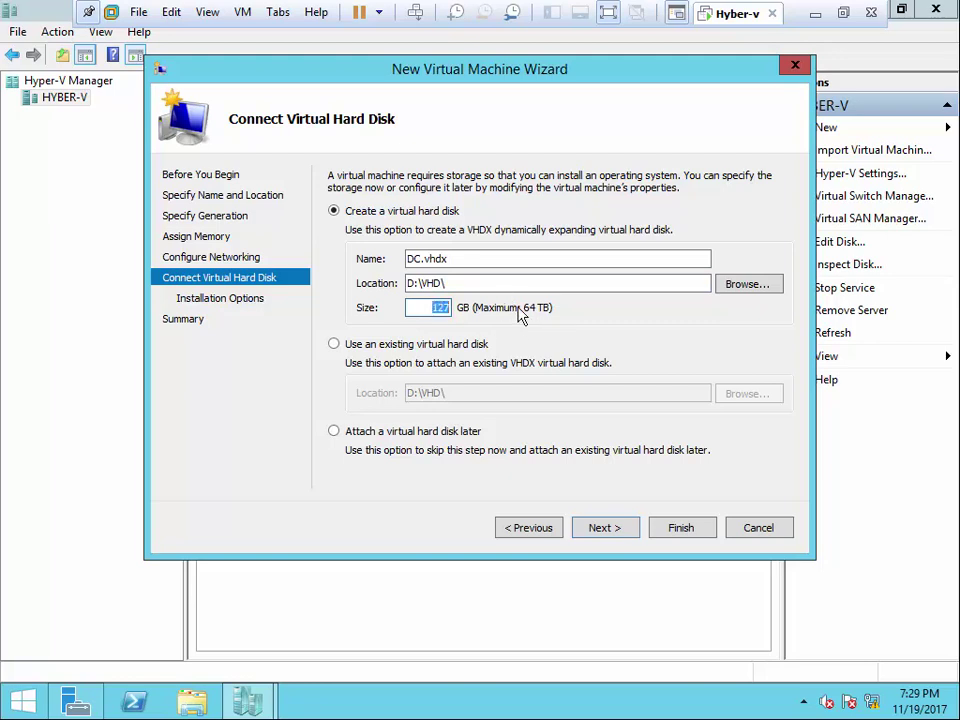
click(494, 283)
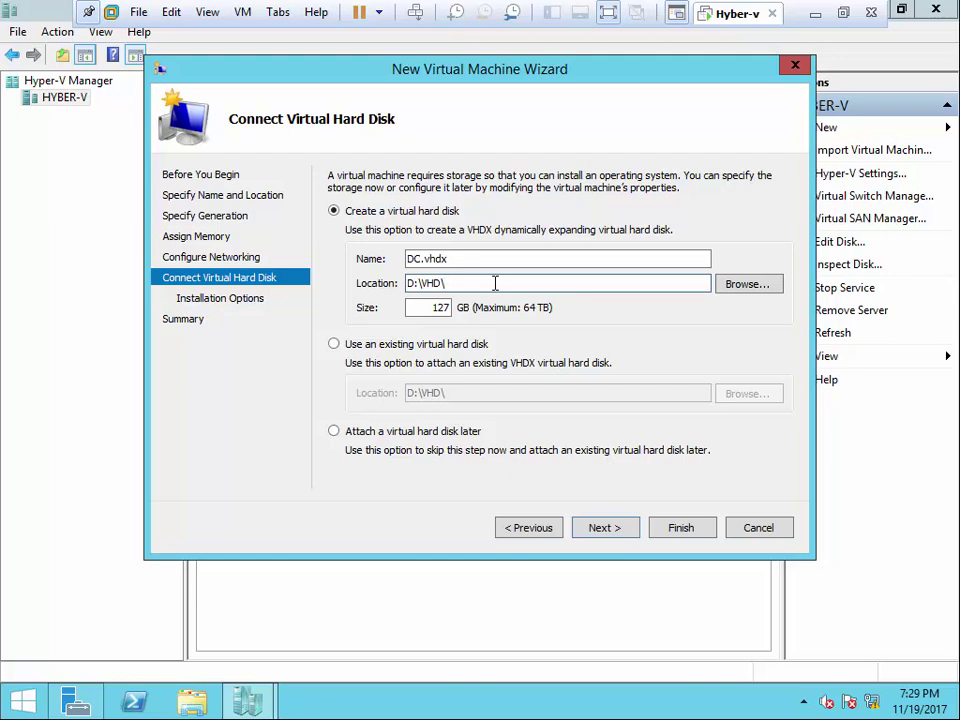
- Create a new DC folder inside D:\VHD and choose it as the disk's location
click(733, 284)
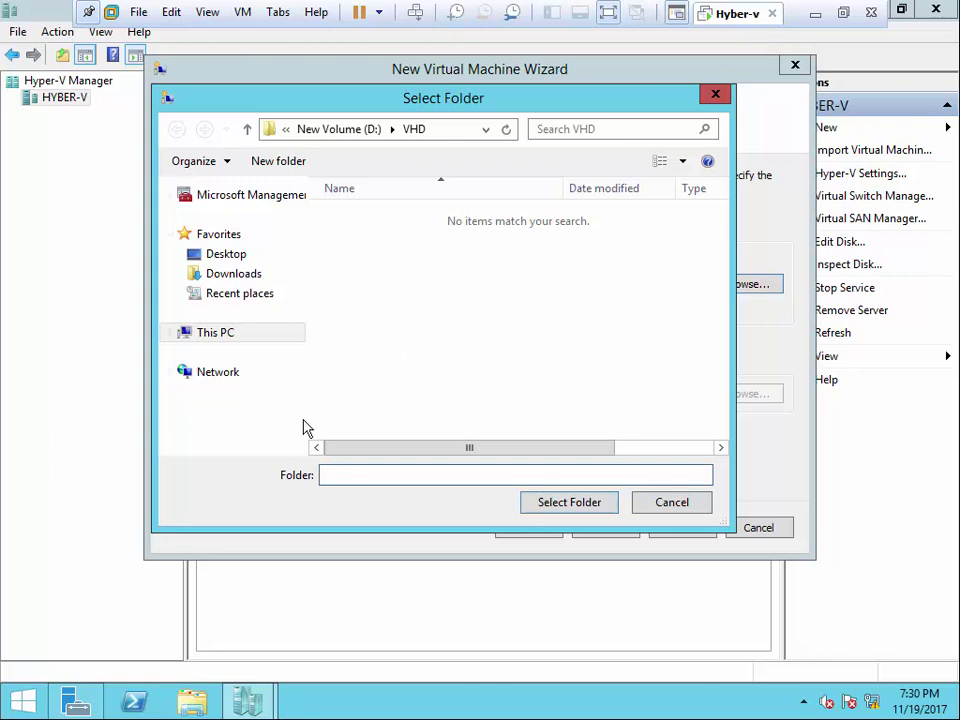
right_click(381, 370)
mouse_move(520, 527)
click(578, 527)
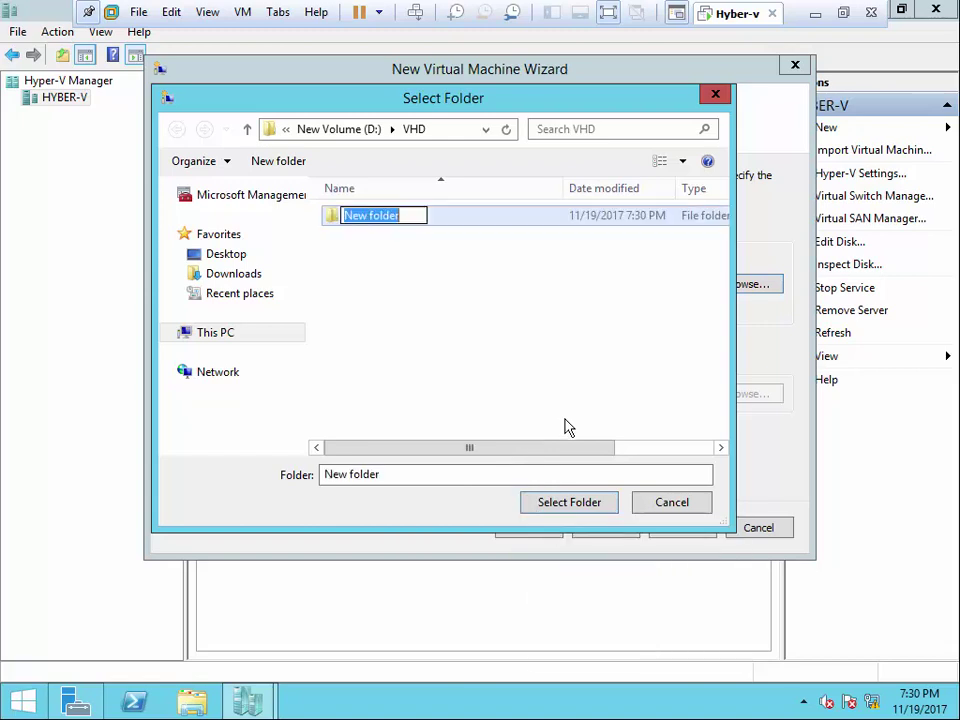
text(DC)
click(420, 234)
double_click(364, 223)
click(569, 502)
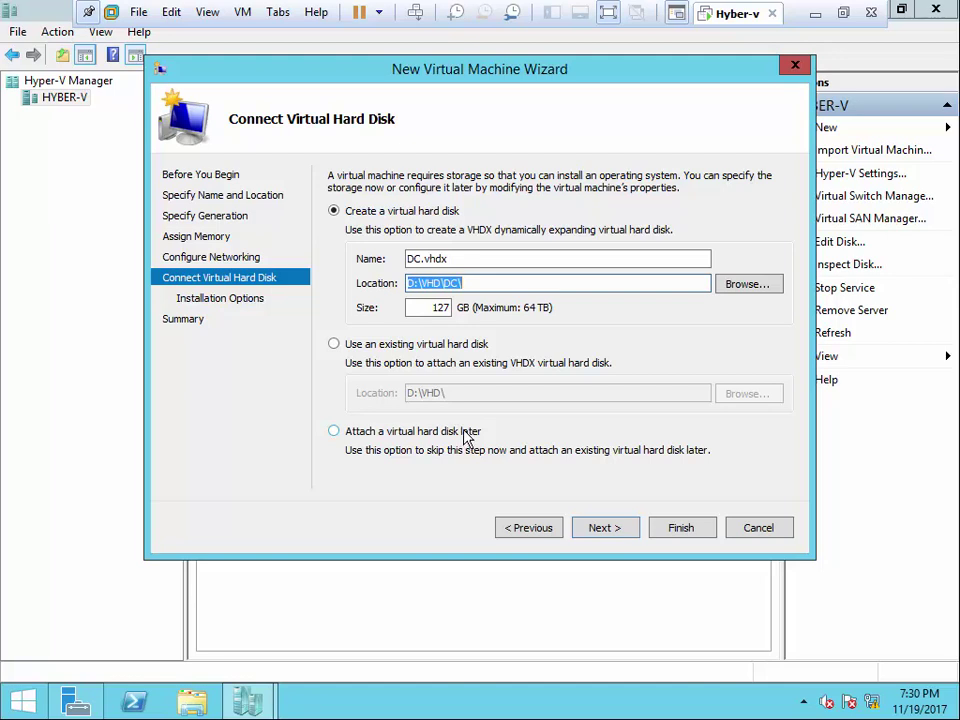
click(415, 432)
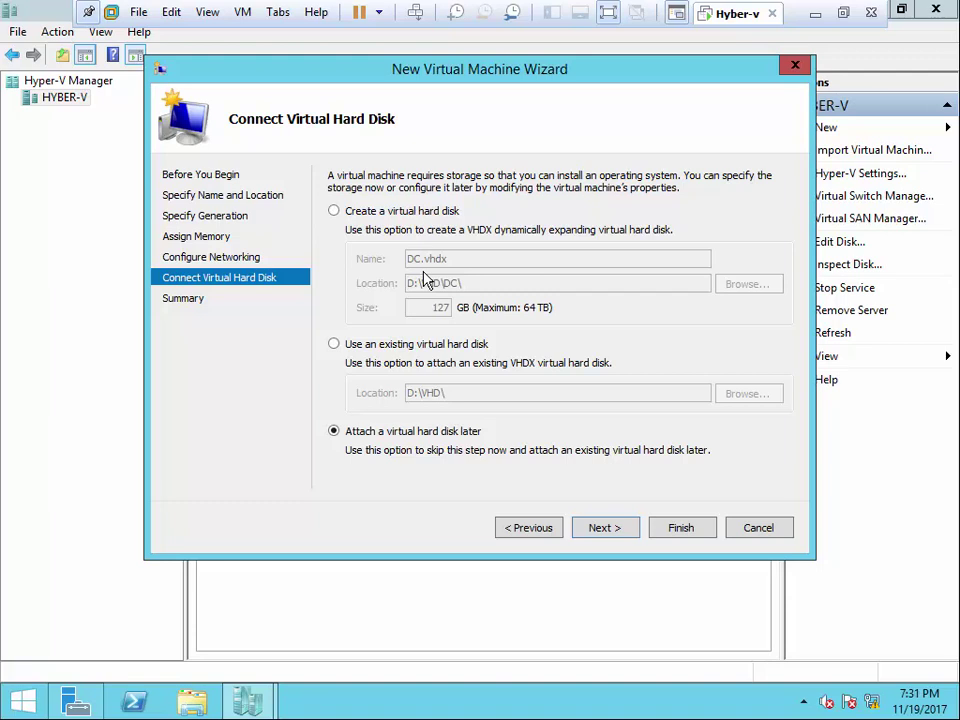
click(428, 211)
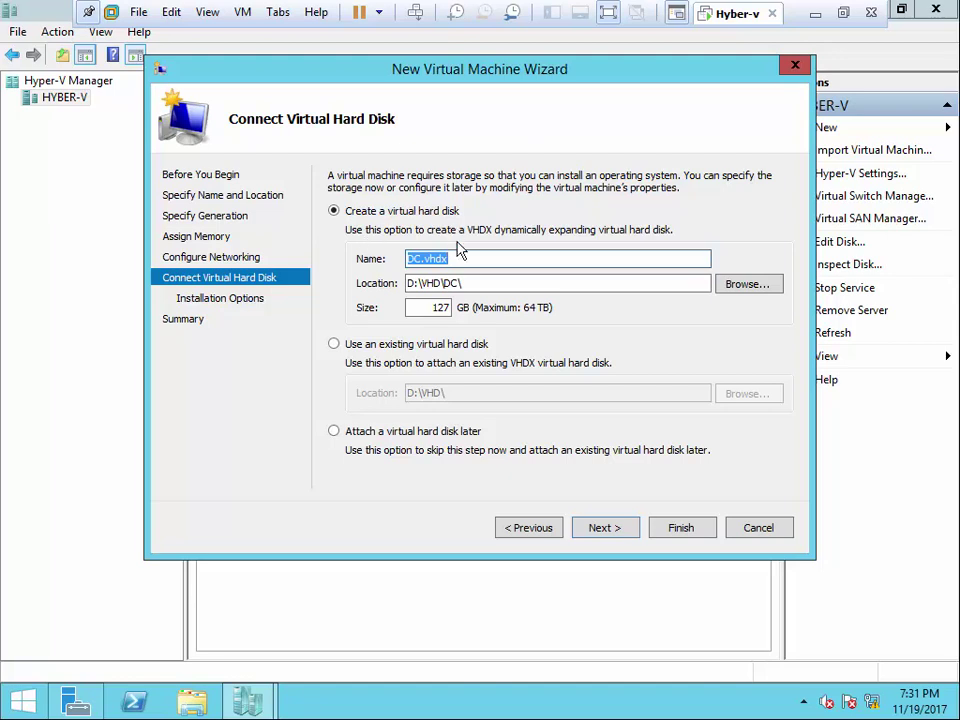
- Finish the DC VM wizard, installing the OS later, then open File Explorer at This PC
click(612, 526)
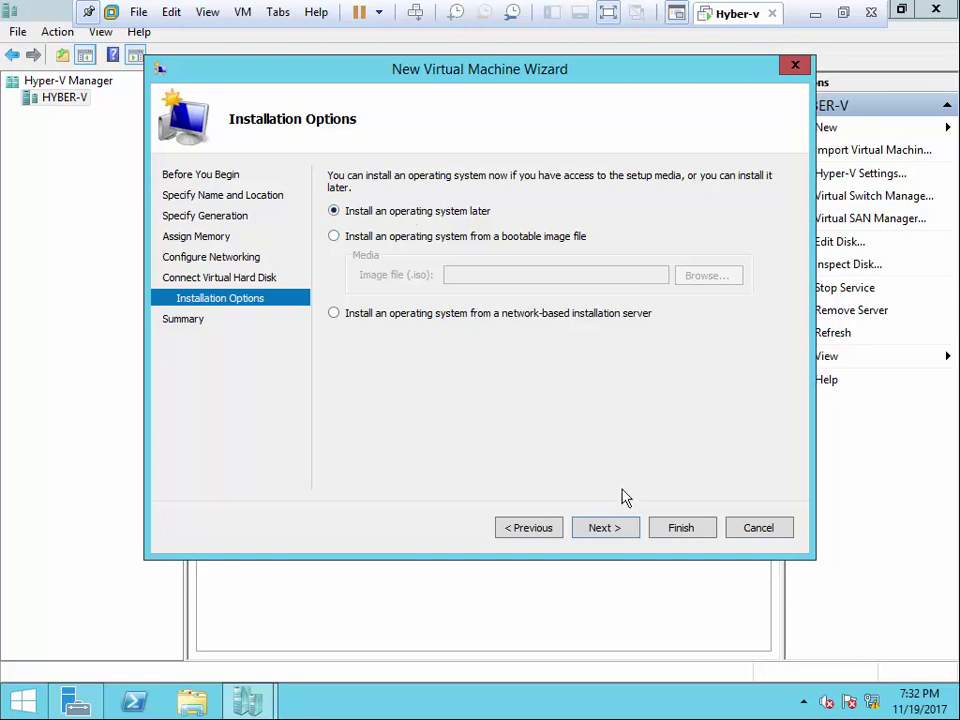
click(604, 528)
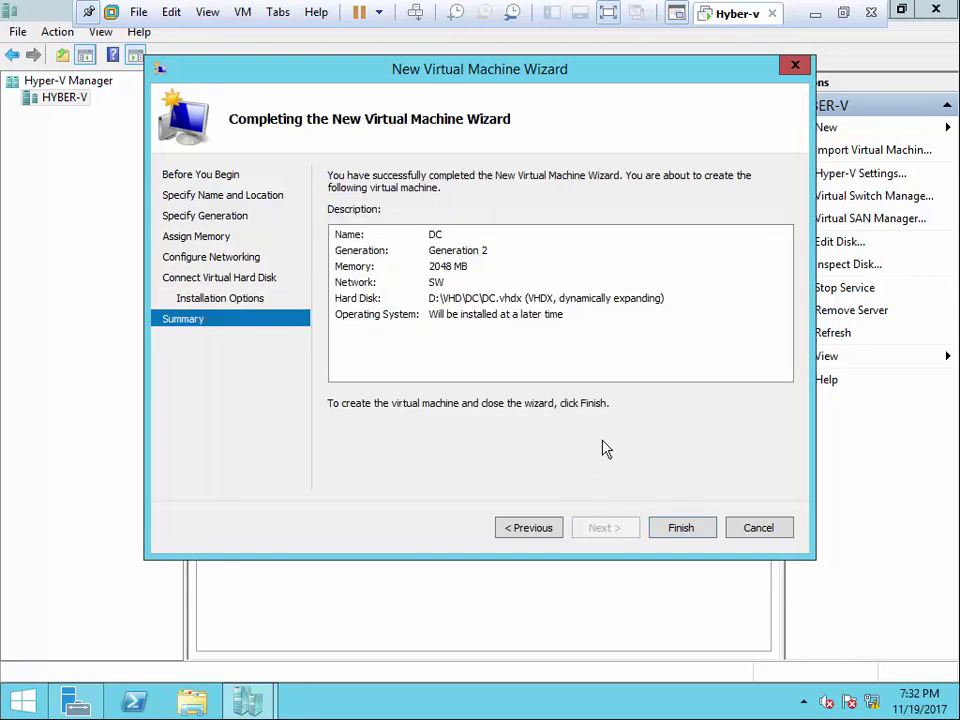
click(656, 527)
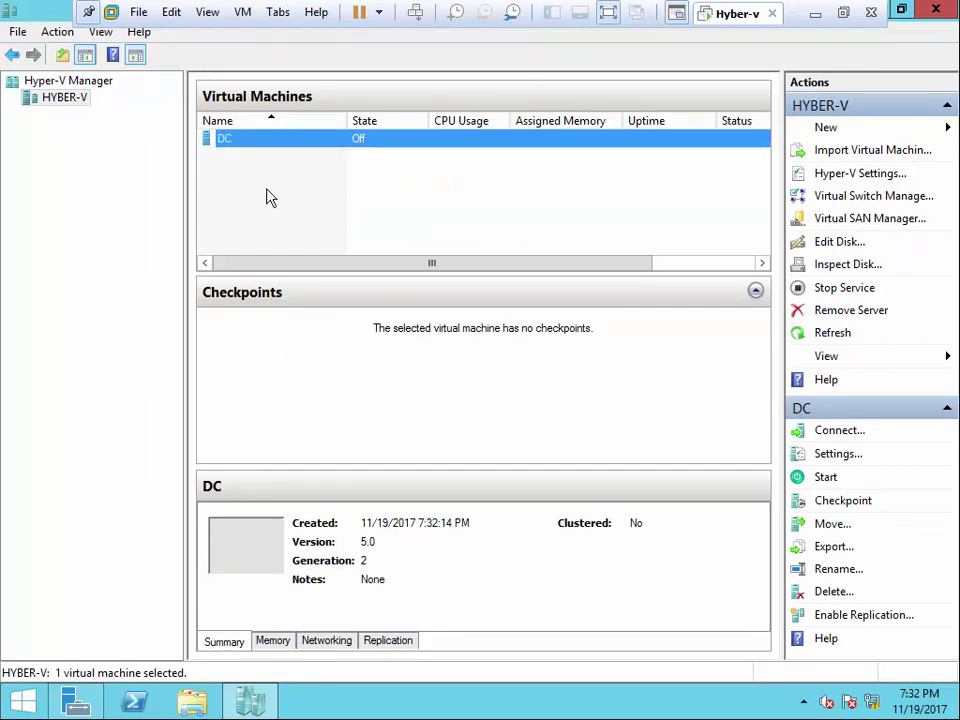
key(super+e)
- Browse into D:\VM\Virtual Machines, go back up to D:\VM, and return to Hyper-V Manager
click(588, 386)
double_click(588, 386)
double_click(309, 222)
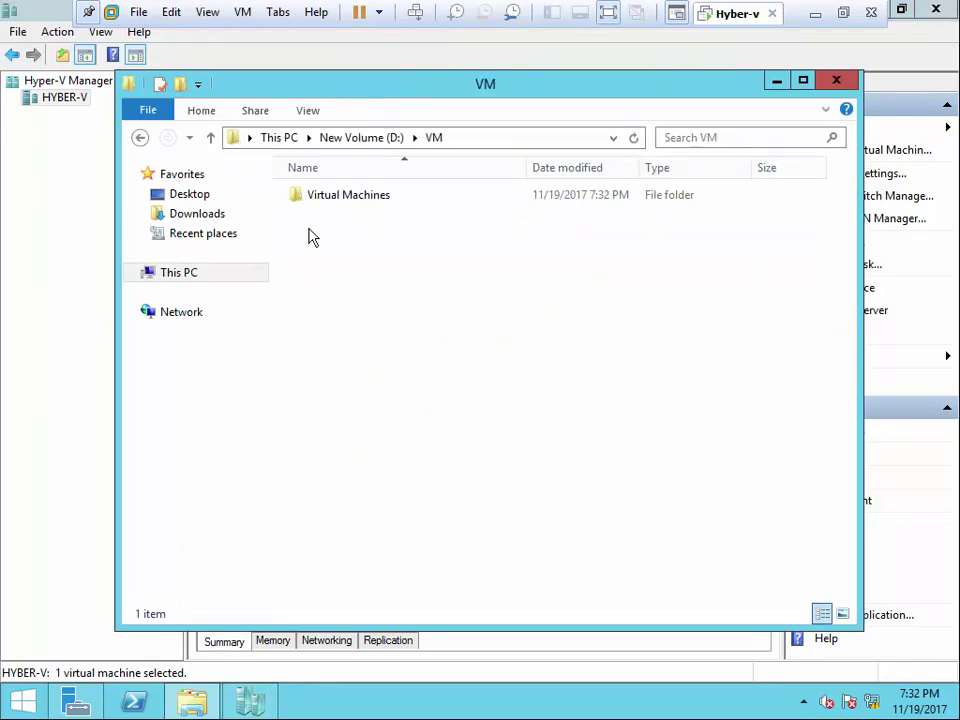
double_click(363, 202)
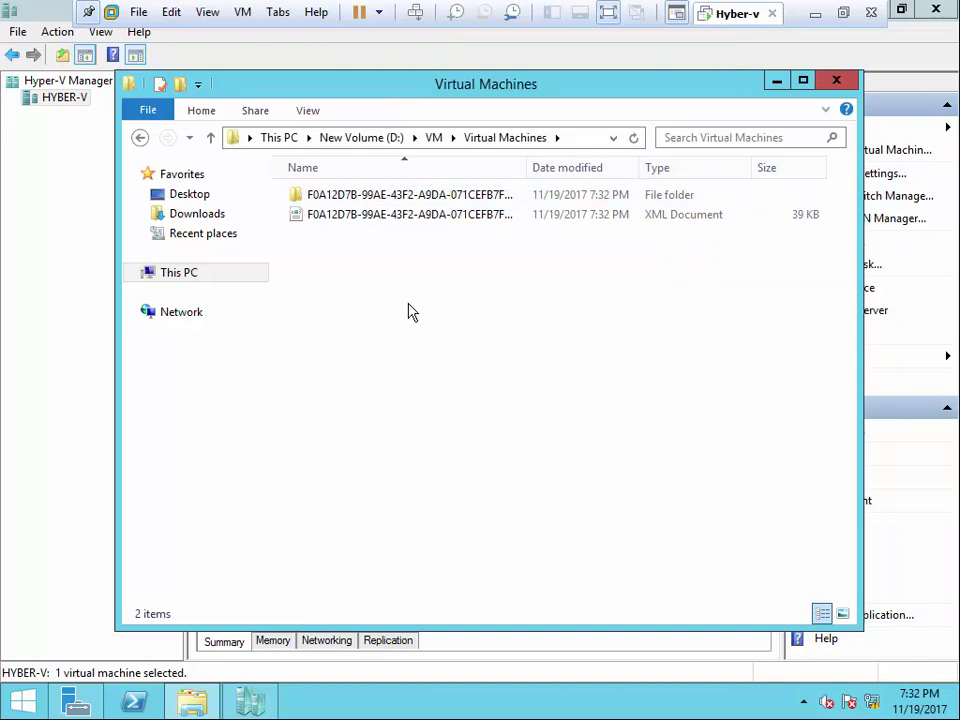
click(434, 137)
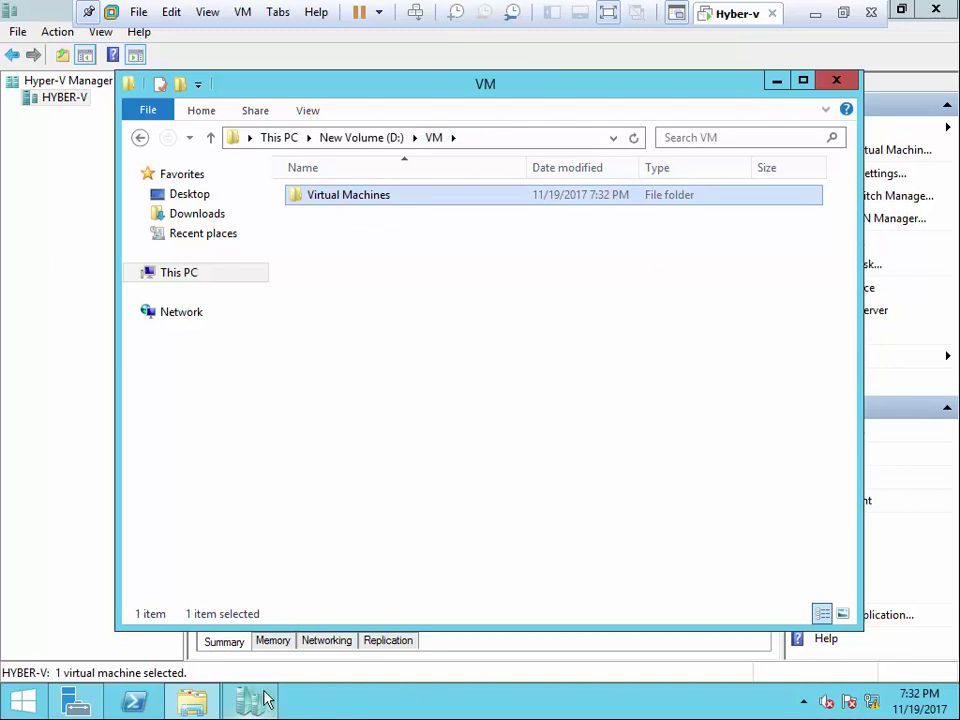
click(254, 699)
- Open DC's Settings and review its Integration Services, Checkpoints and Name pages
right_click(335, 145)
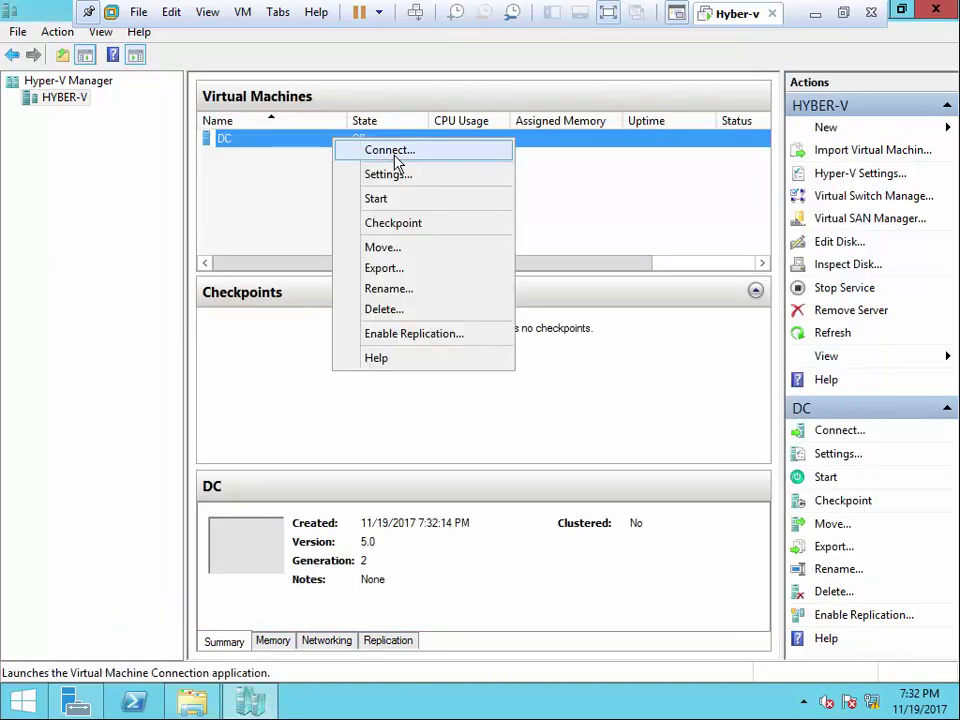
click(392, 178)
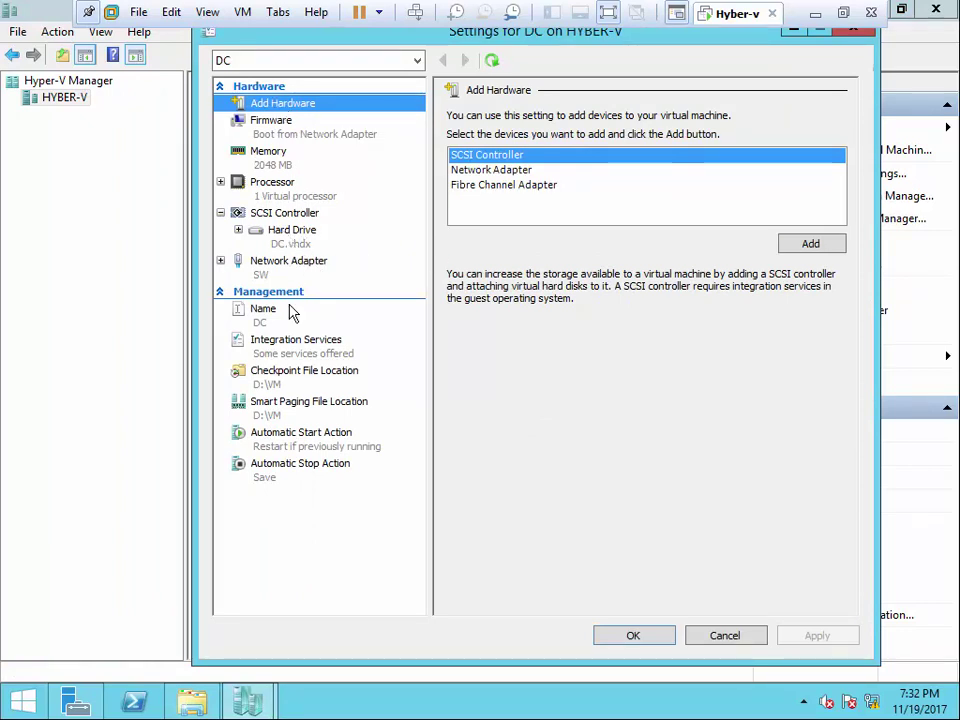
click(294, 345)
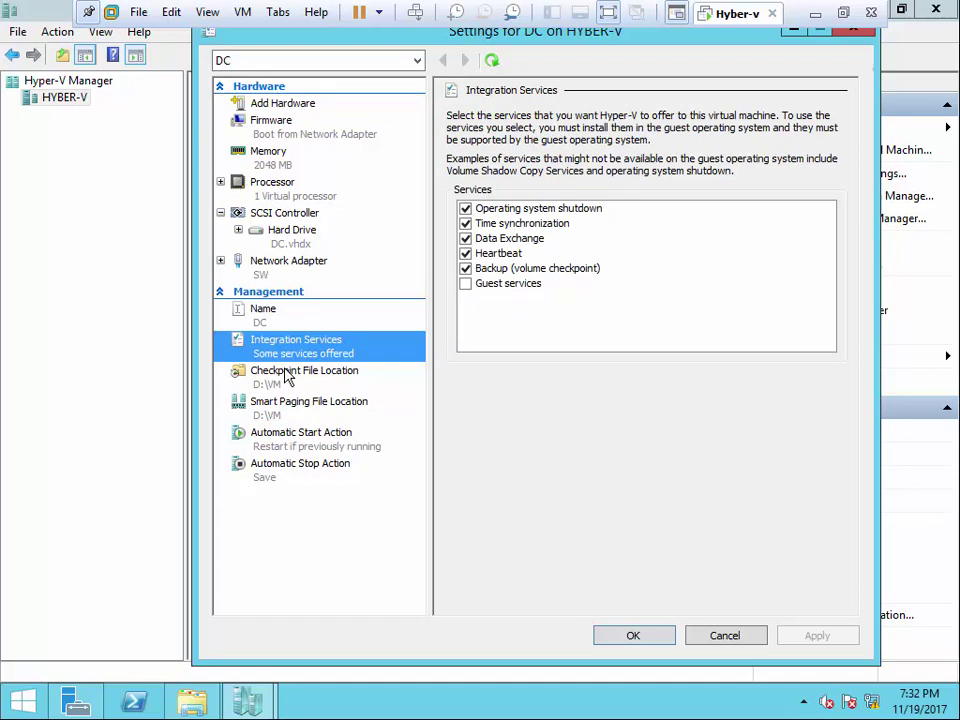
click(287, 376)
click(279, 315)
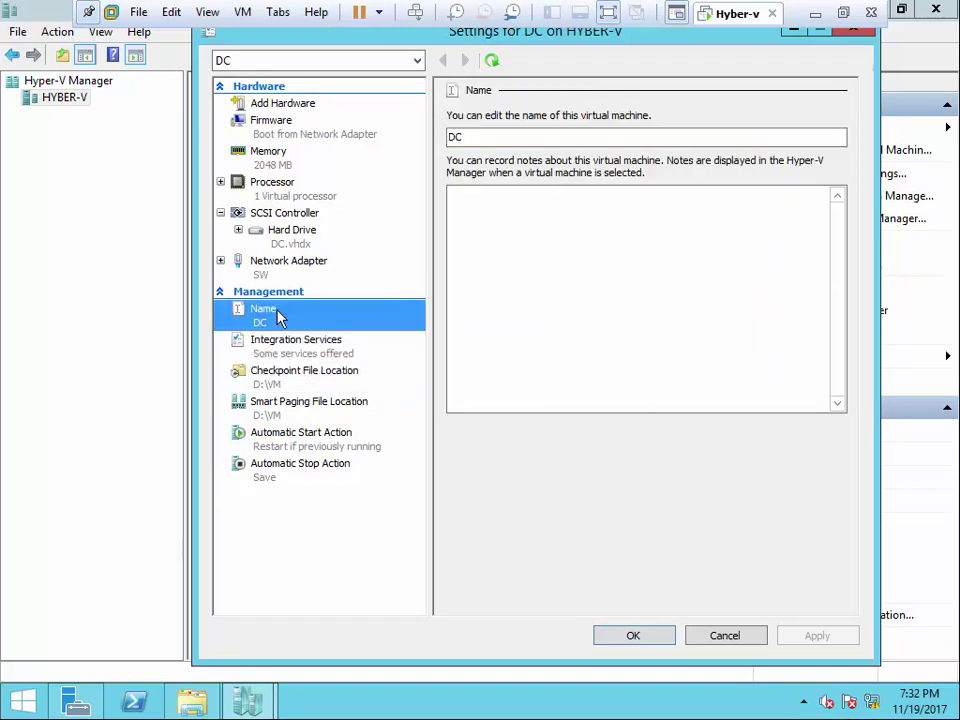
- Review DC's Network Adapter, SCSI Controller, Processor, Memory, Firmware and Add Hardware pages
click(279, 268)
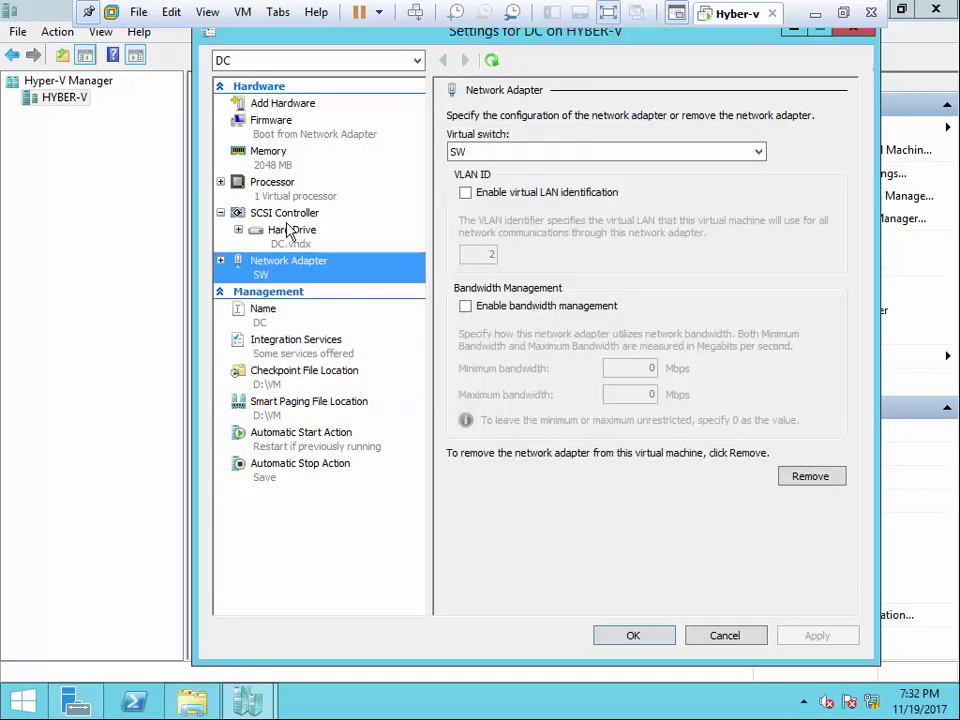
click(282, 214)
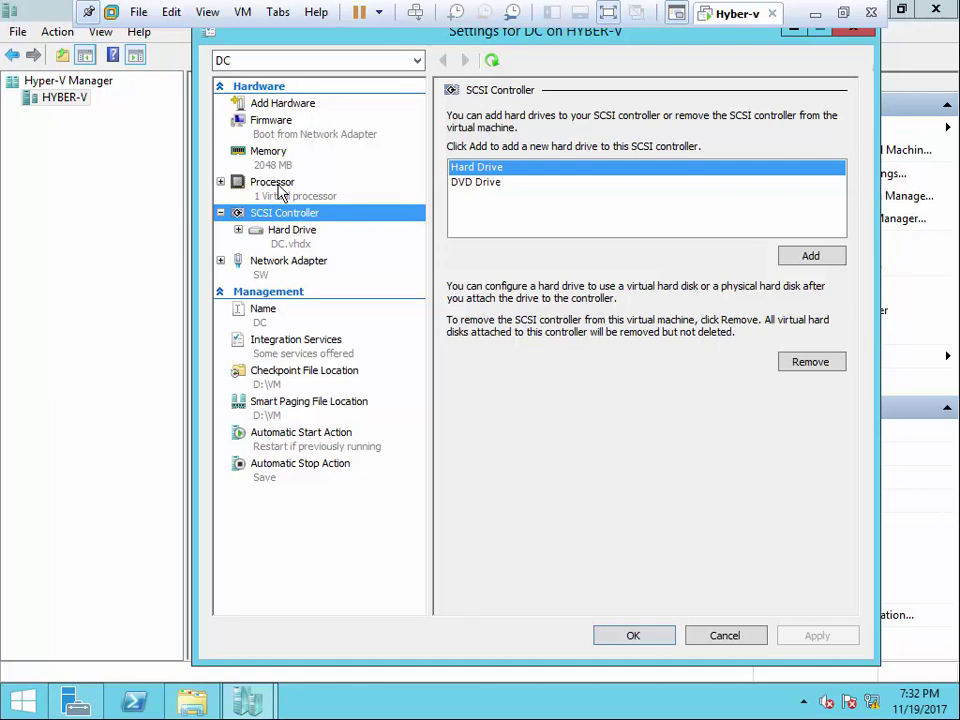
click(268, 187)
click(278, 150)
click(277, 121)
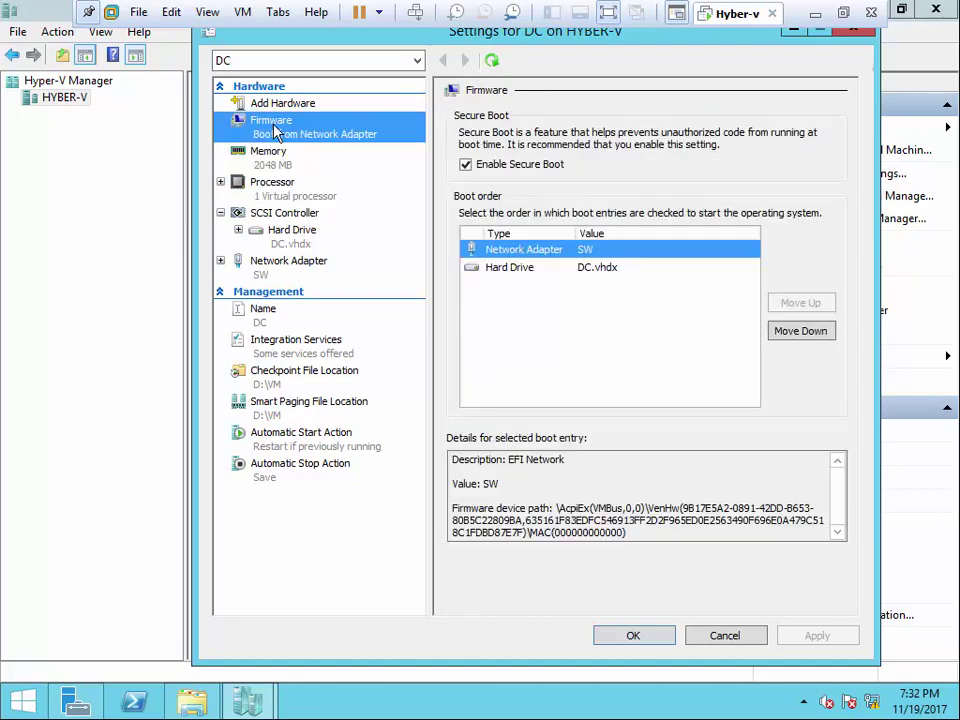
click(280, 103)
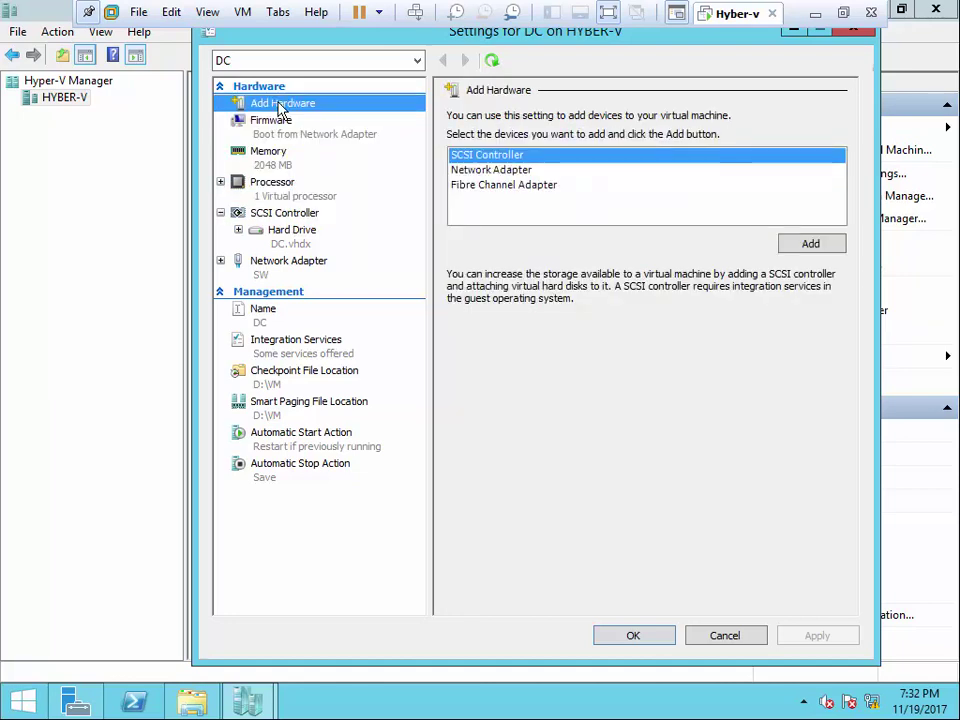
- Close DC's Settings unchanged and check the DC disk folder under D:\VHD in Explorer
click(853, 28)
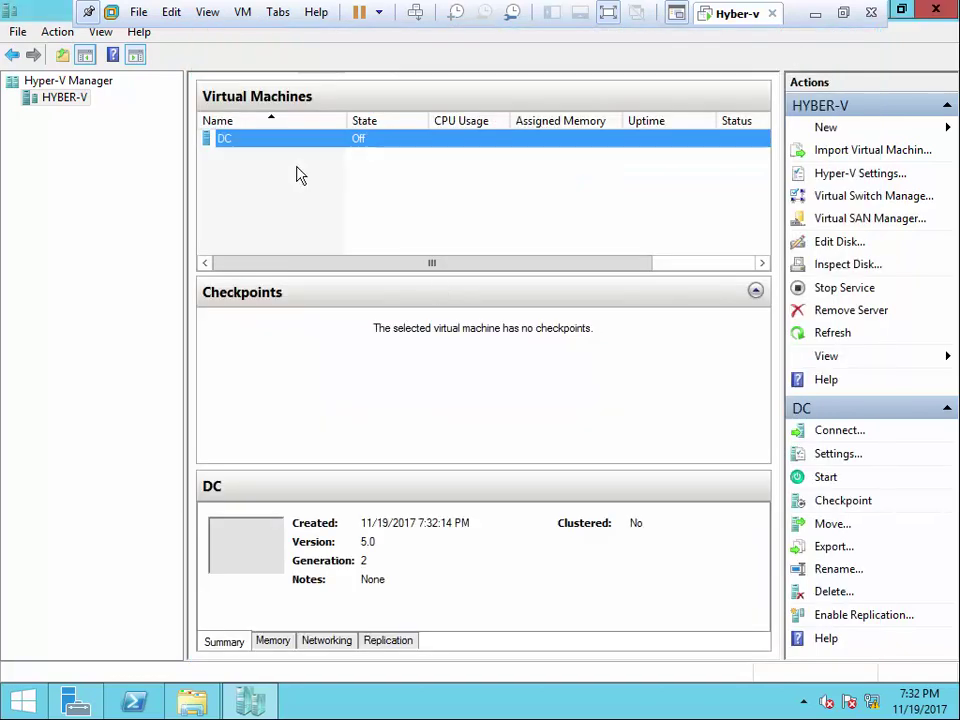
click(193, 692)
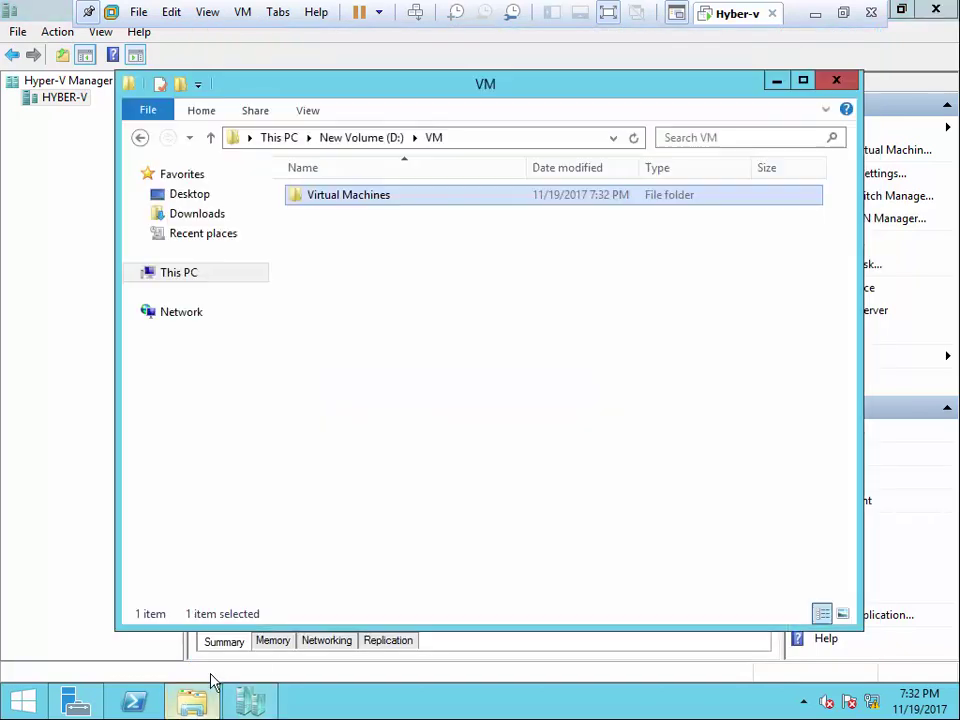
click(365, 142)
double_click(321, 200)
click(437, 139)
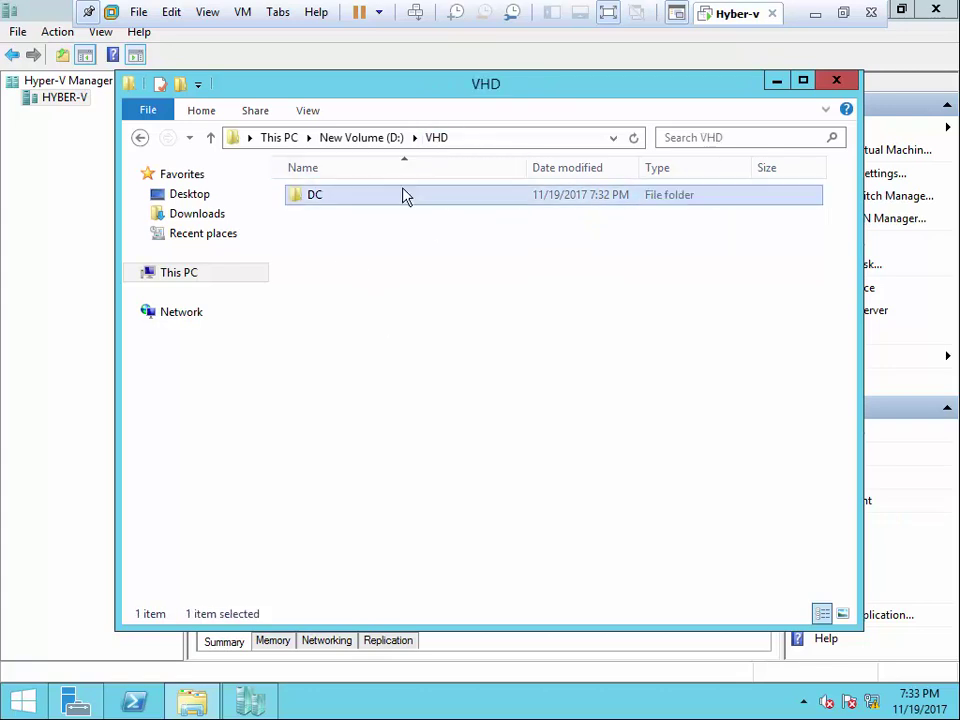
click(390, 140)
- Inspect the configuration files in D:\VM\Virtual Machines, then close Explorer
double_click(314, 216)
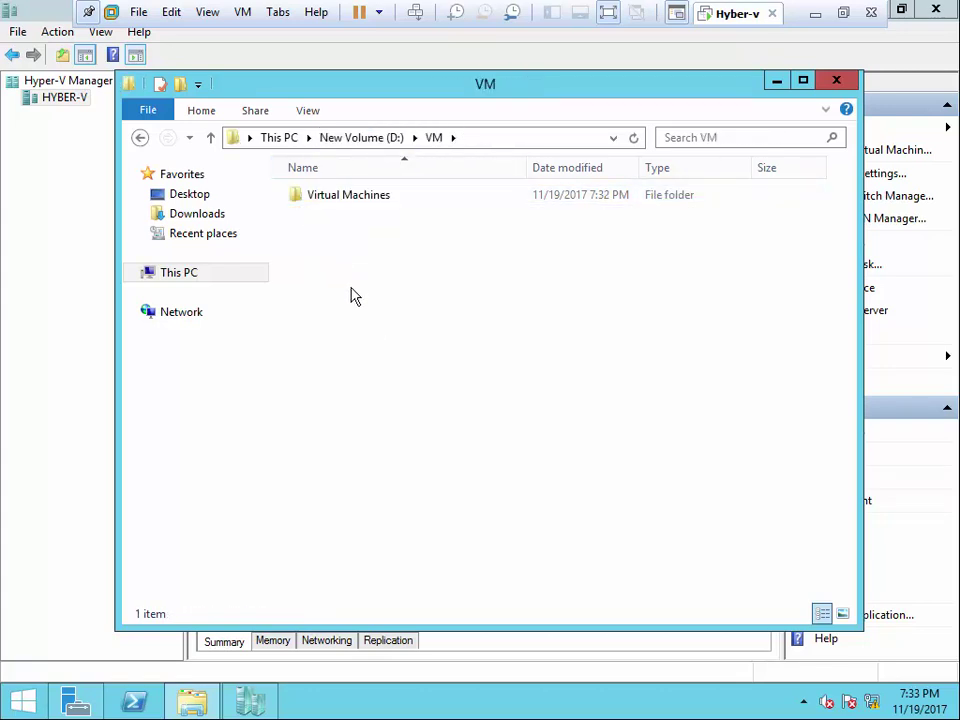
double_click(358, 200)
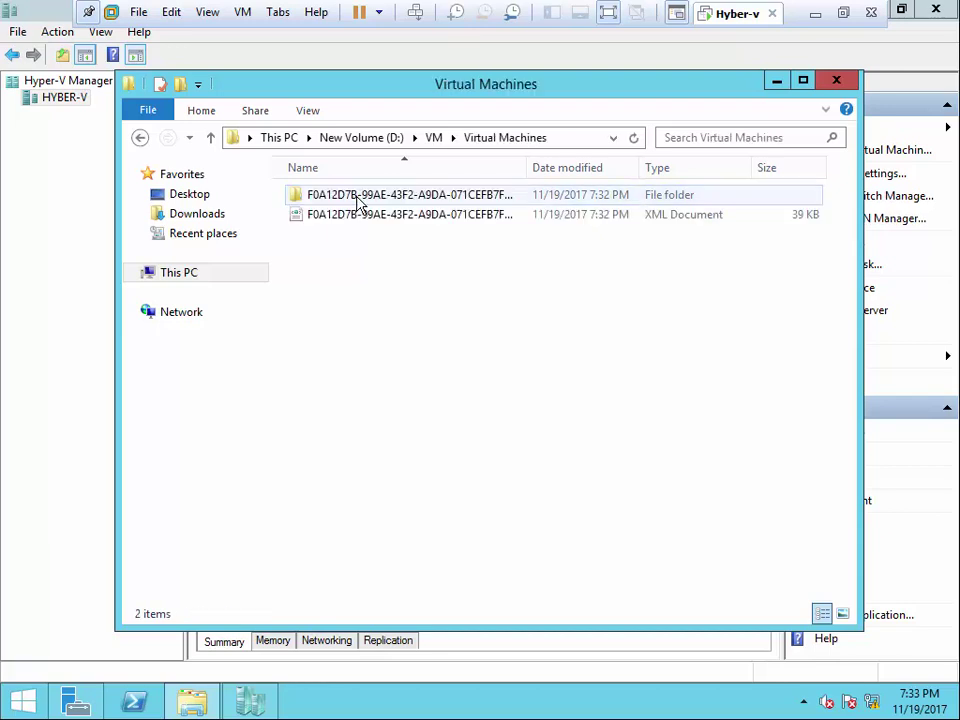
click(435, 139)
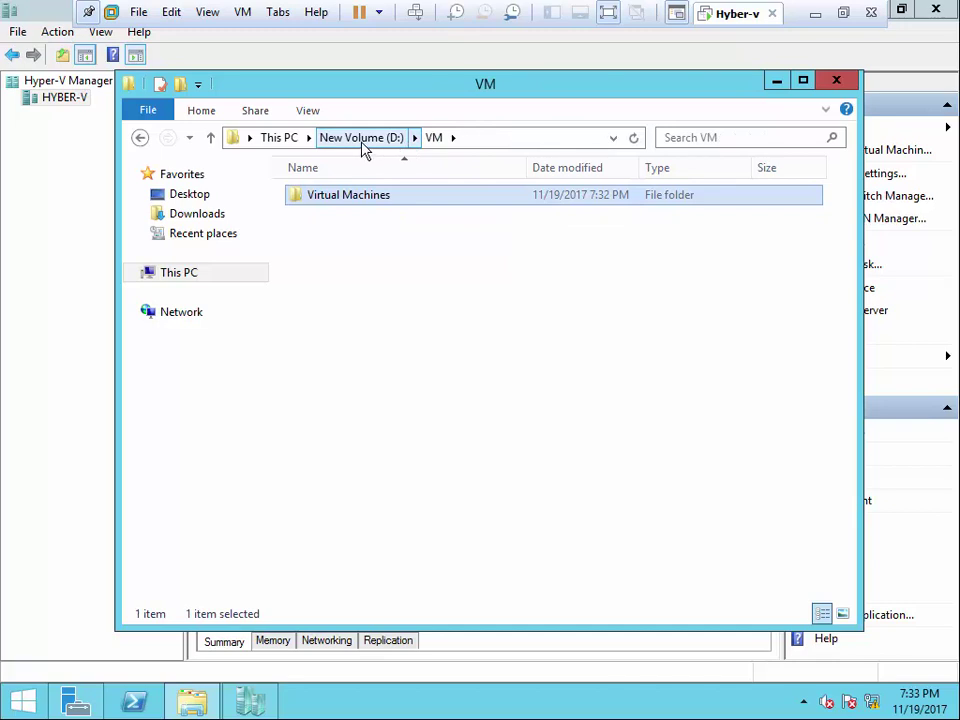
click(441, 139)
double_click(350, 200)
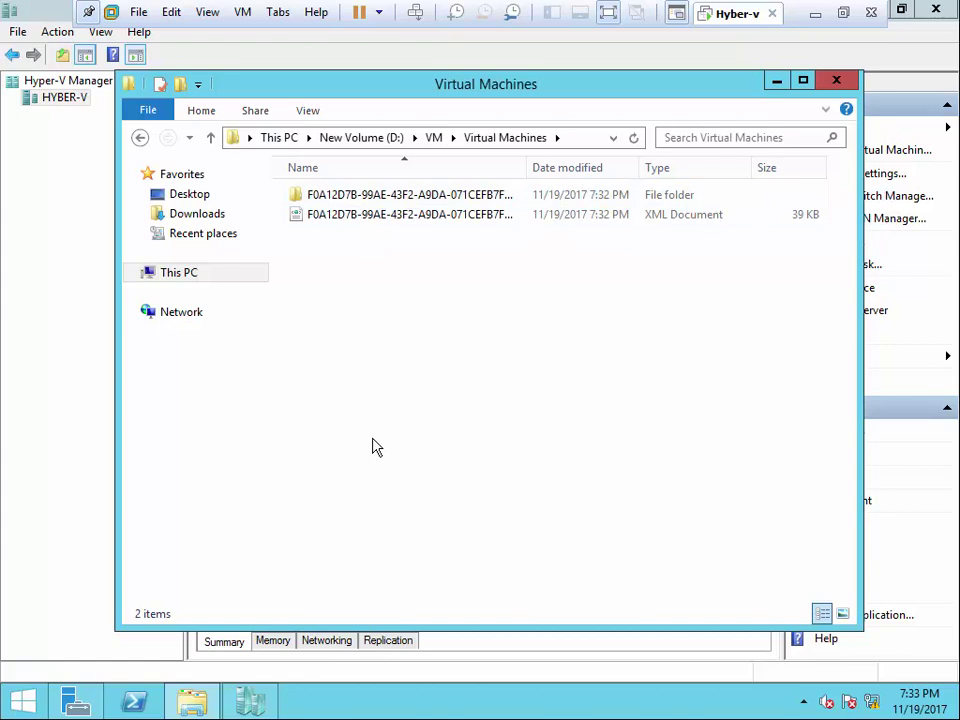
click(836, 80)
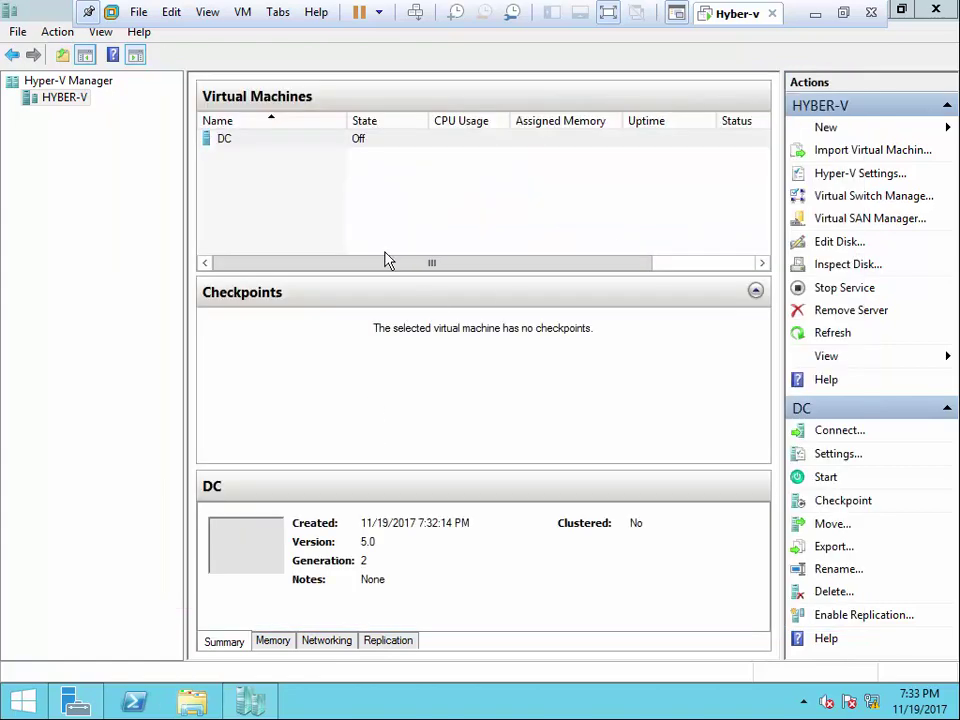
- Delete the DC virtual machine from Hyper-V Manager
click(222, 141)
right_click(222, 141)
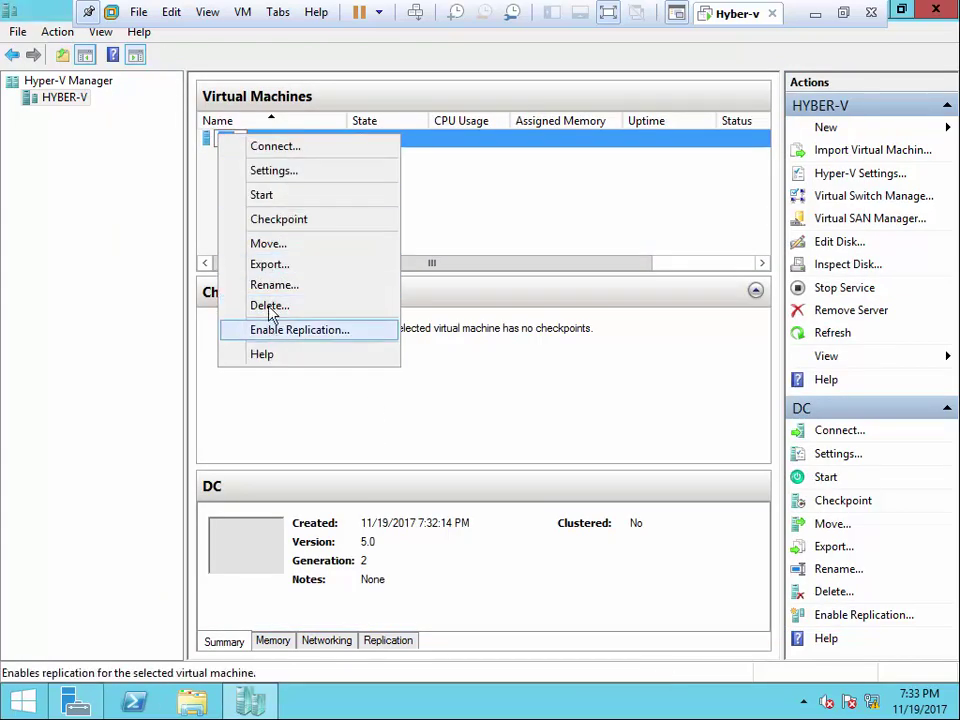
key(Escape)
click(505, 362)
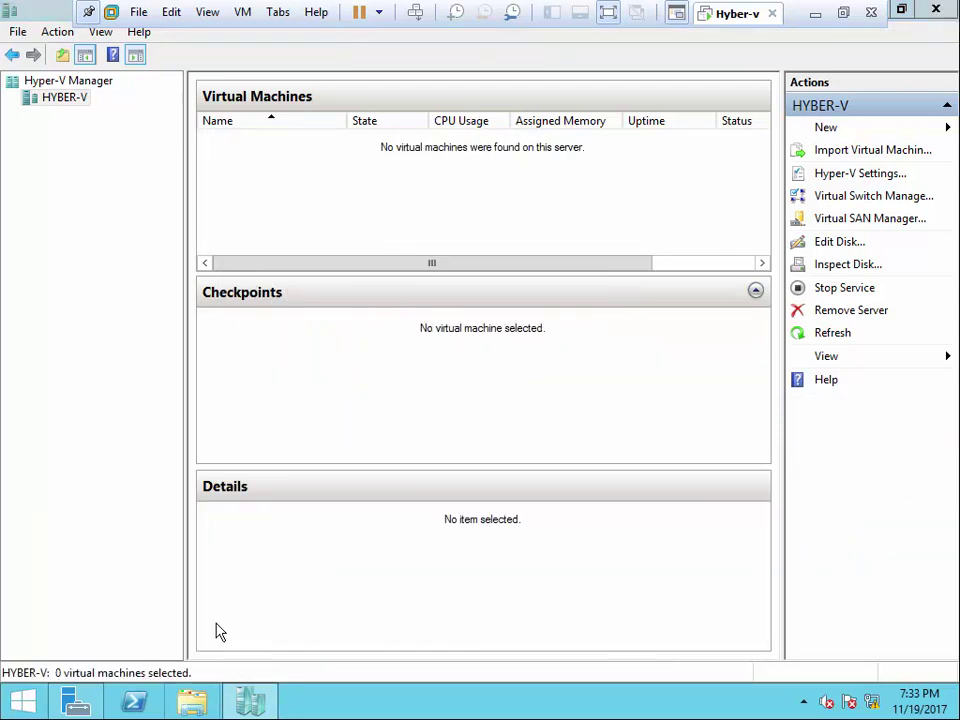
- Delete the leftover Virtual Machines folder from D:\VM in Explorer
click(192, 702)
double_click(540, 392)
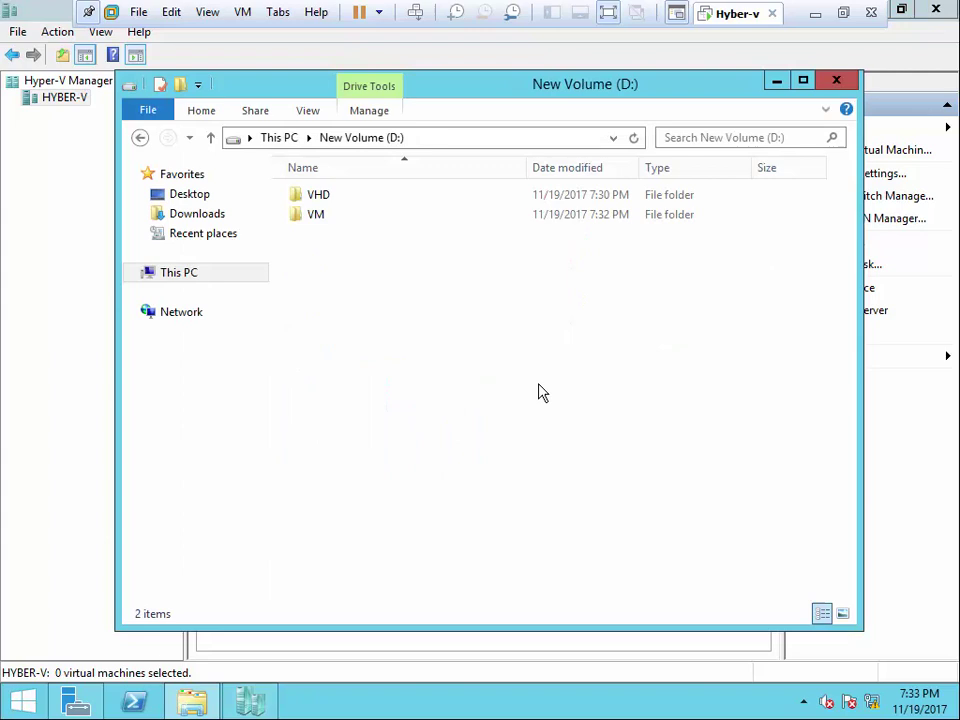
double_click(326, 218)
double_click(332, 203)
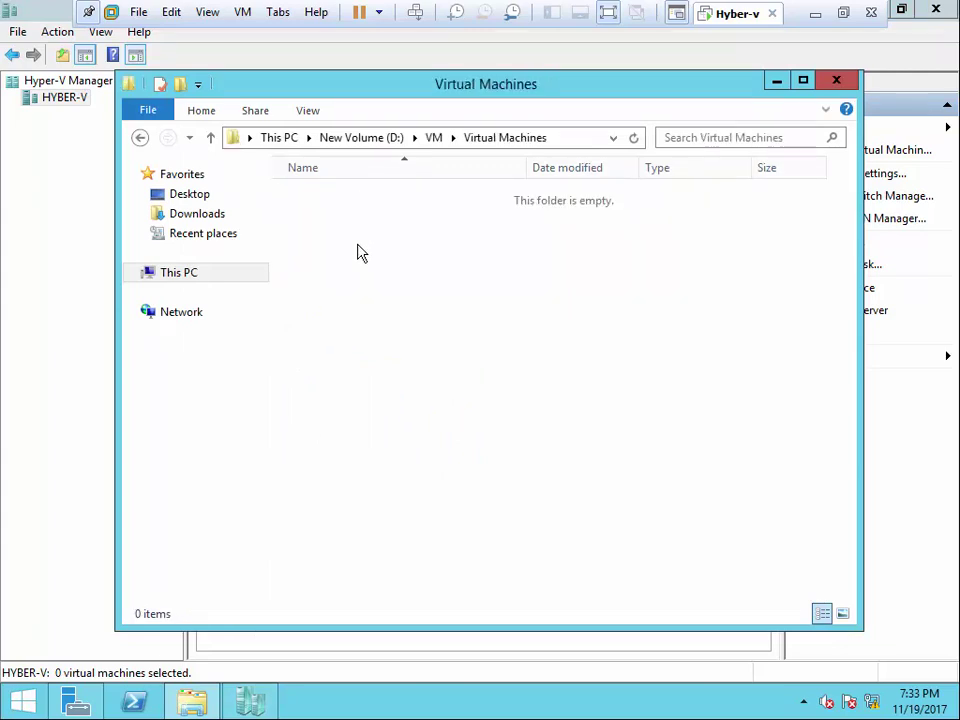
click(430, 138)
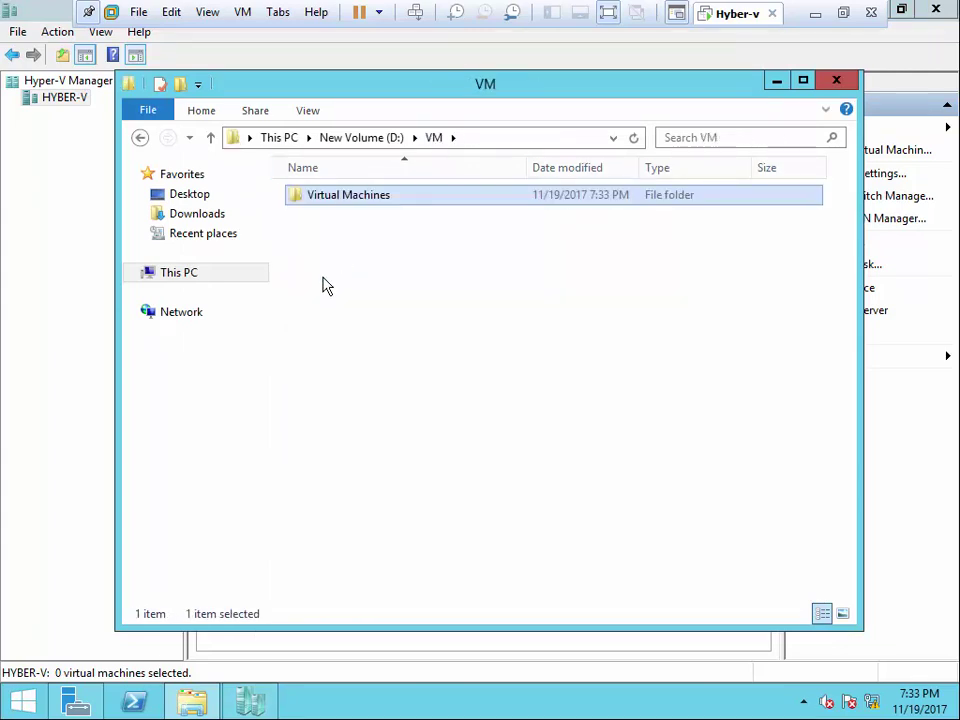
key(Delete)
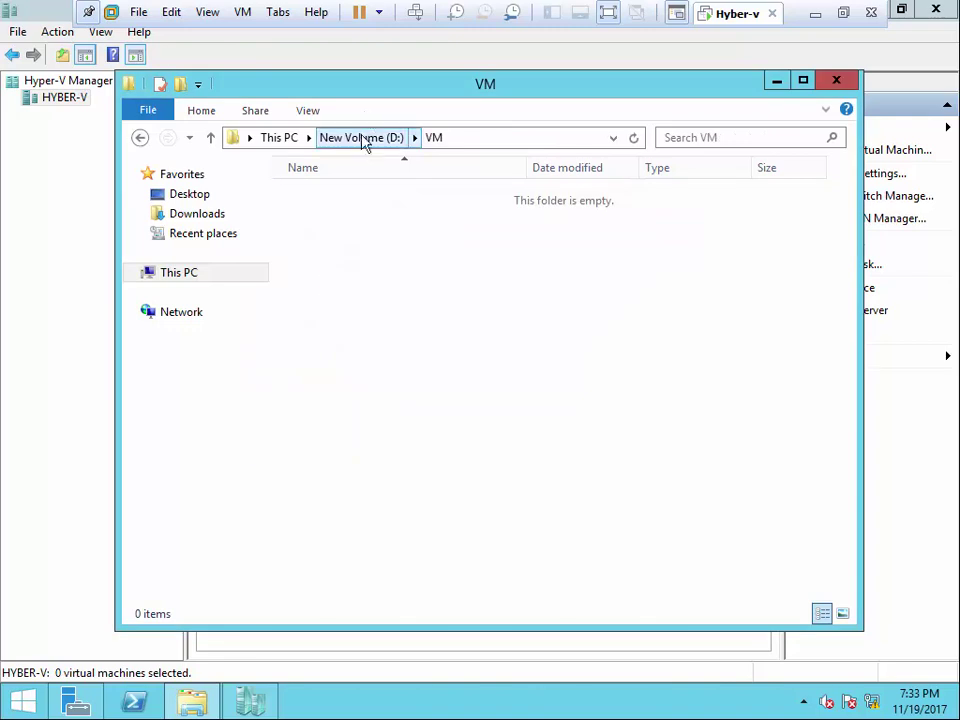
- Confirm the DC disk image remains in D:\VHD\DC, then close Explorer
click(364, 137)
double_click(332, 194)
double_click(326, 198)
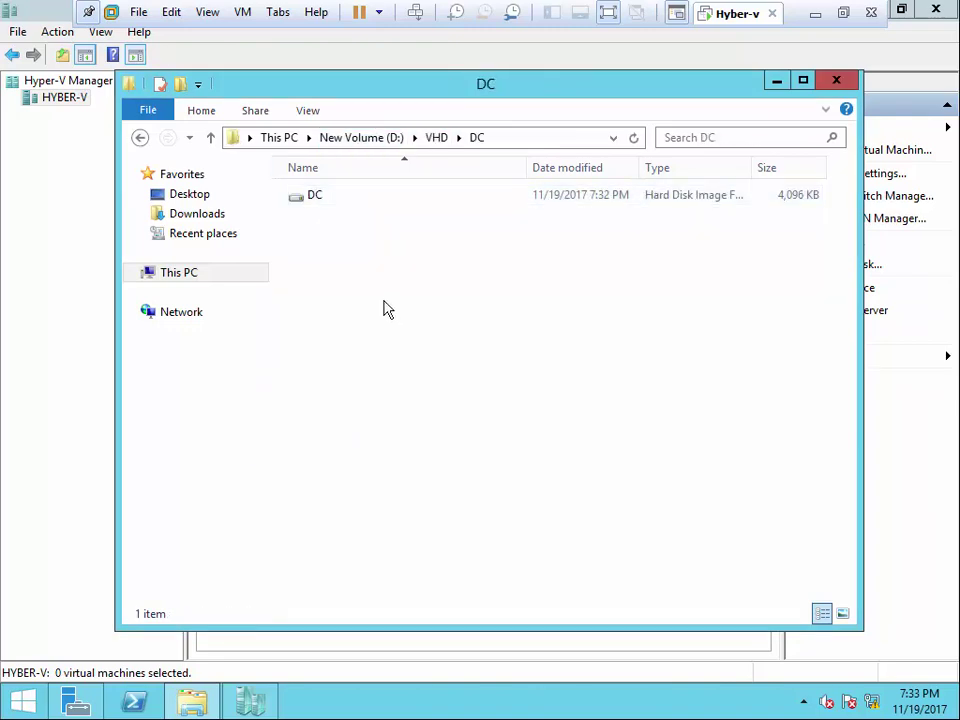
click(834, 79)
- Start a new VM from the HYBER-V host, naming it DC and storing it elsewhere
right_click(68, 102)
mouse_move(135, 118)
click(340, 112)
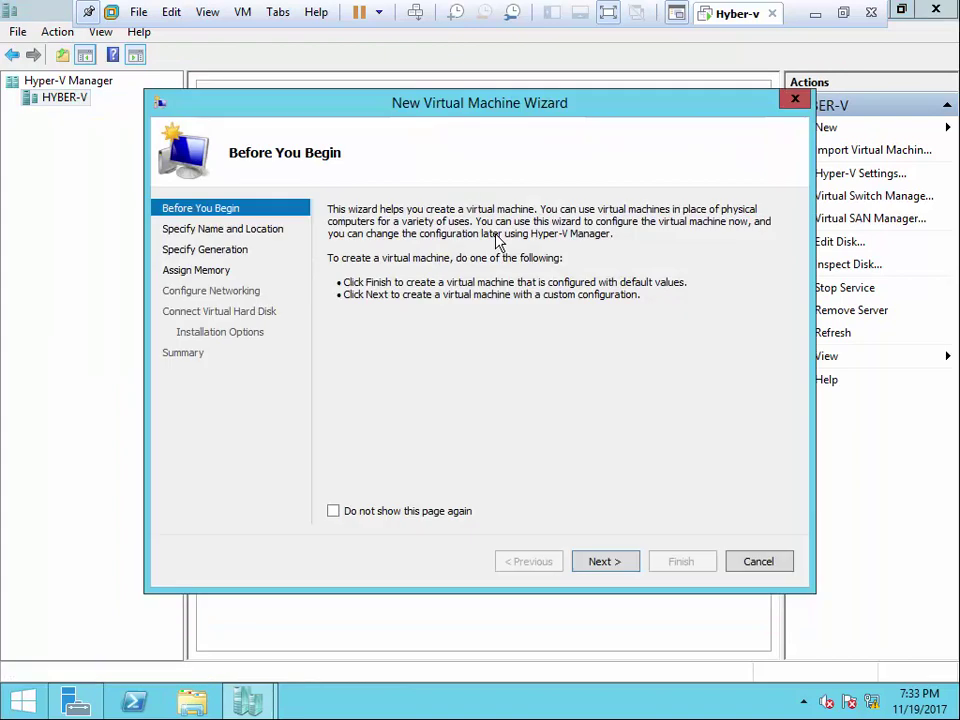
click(628, 566)
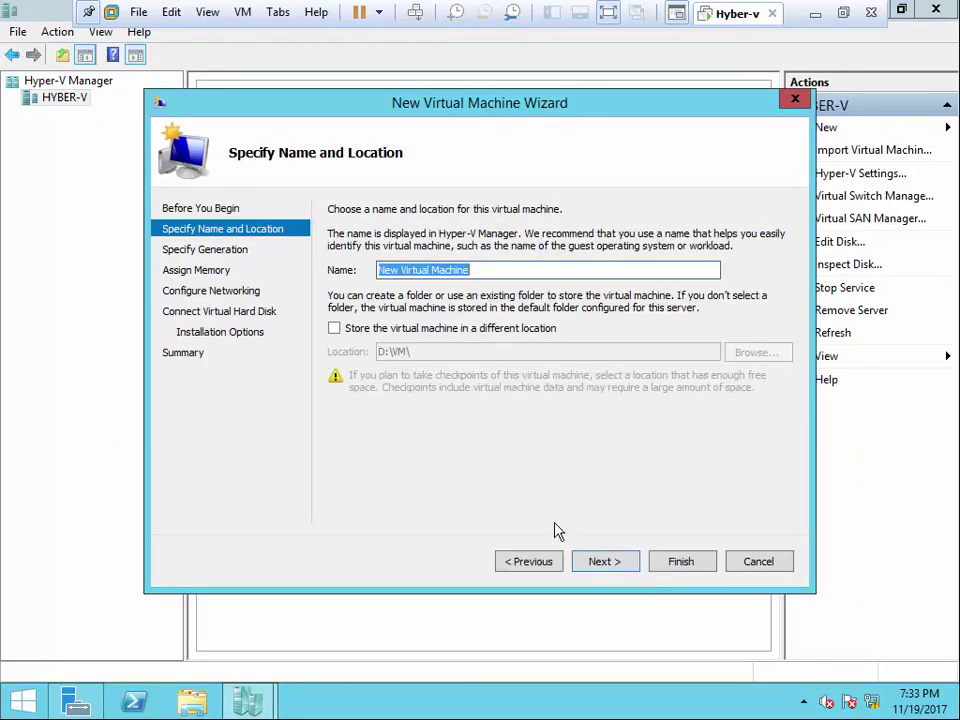
click(333, 328)
triple_click(437, 270)
text(DC)
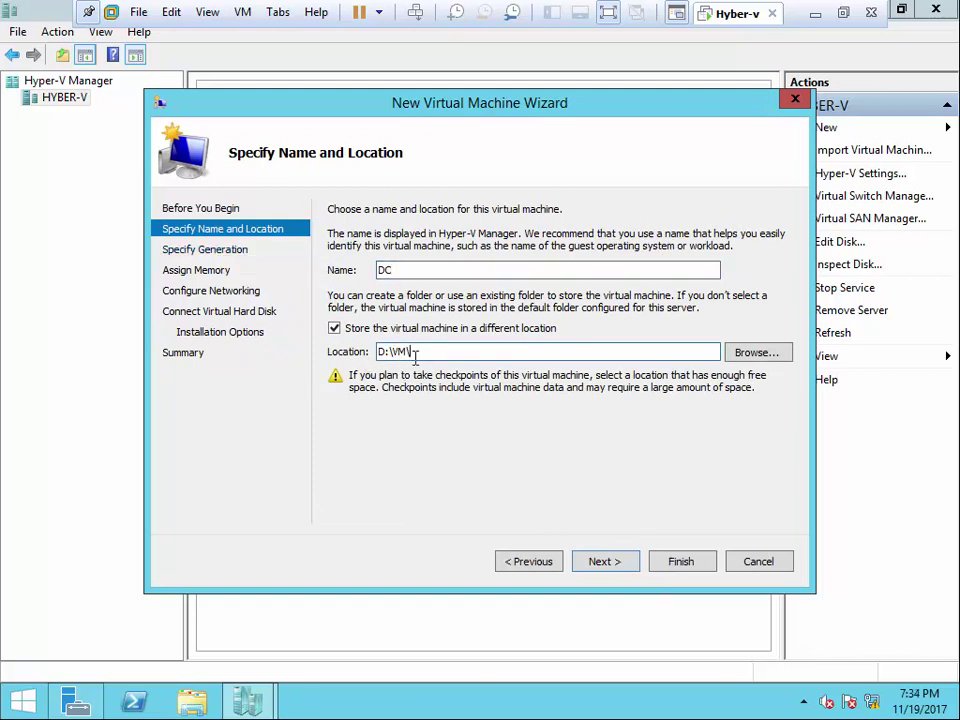
- Choose Generation 2 and set 2048 MB startup memory with Dynamic Memory enabled
click(608, 562)
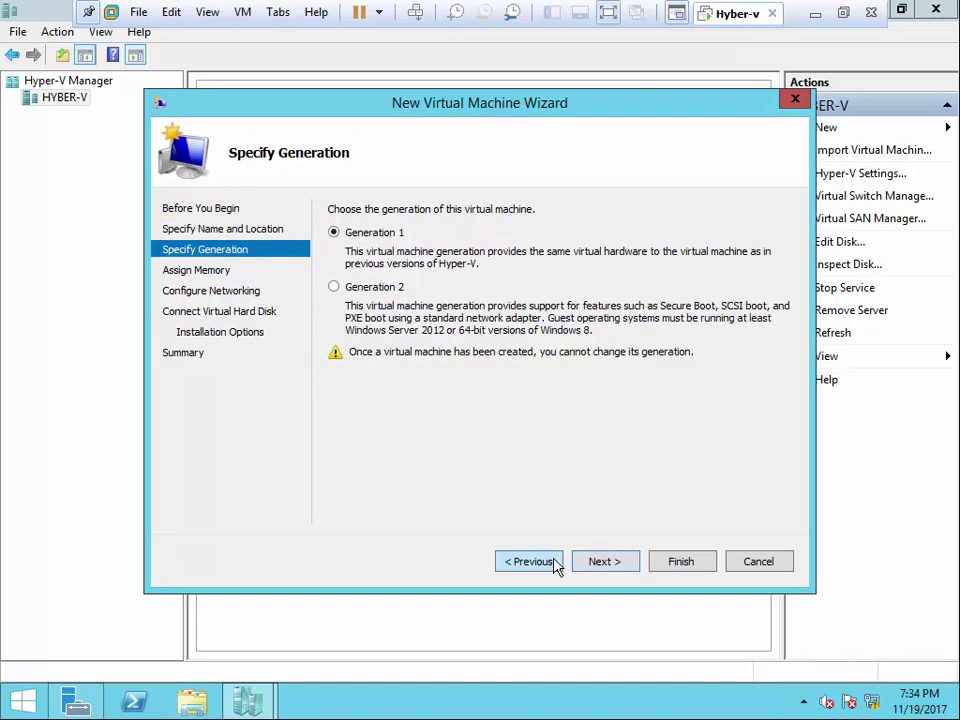
click(396, 289)
click(605, 558)
text(2014)
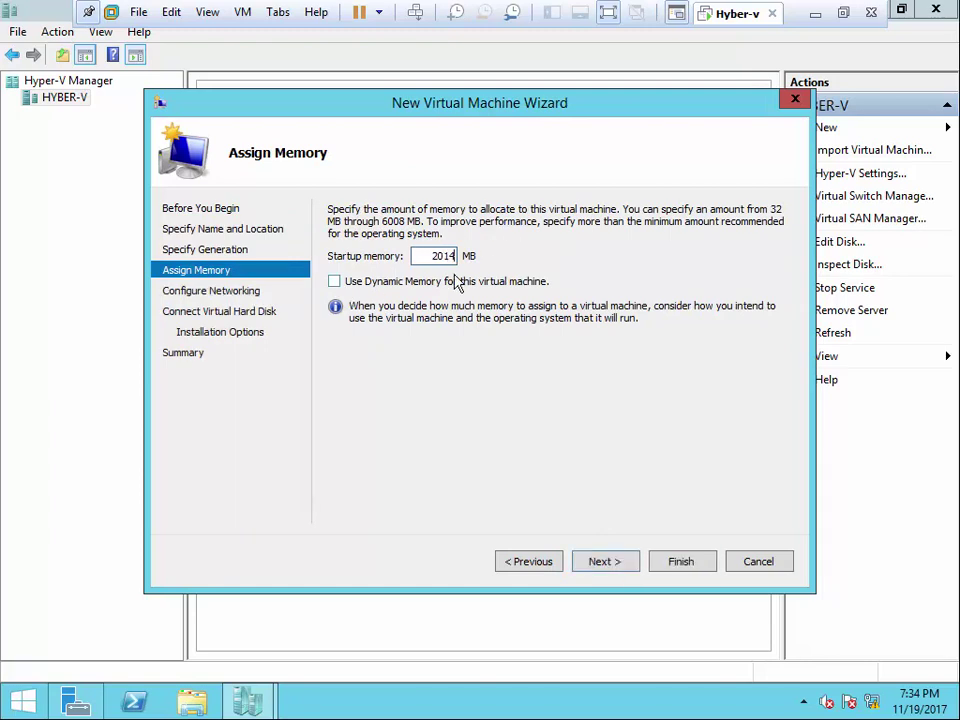
key(BackSpace)
text(0)
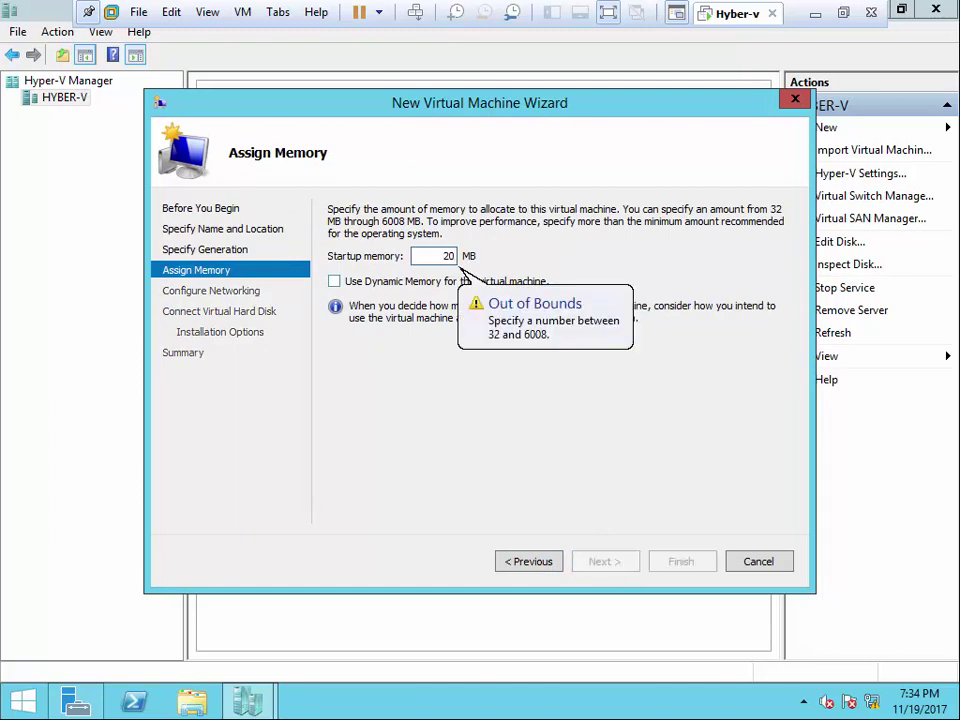
text(48)
click(410, 281)
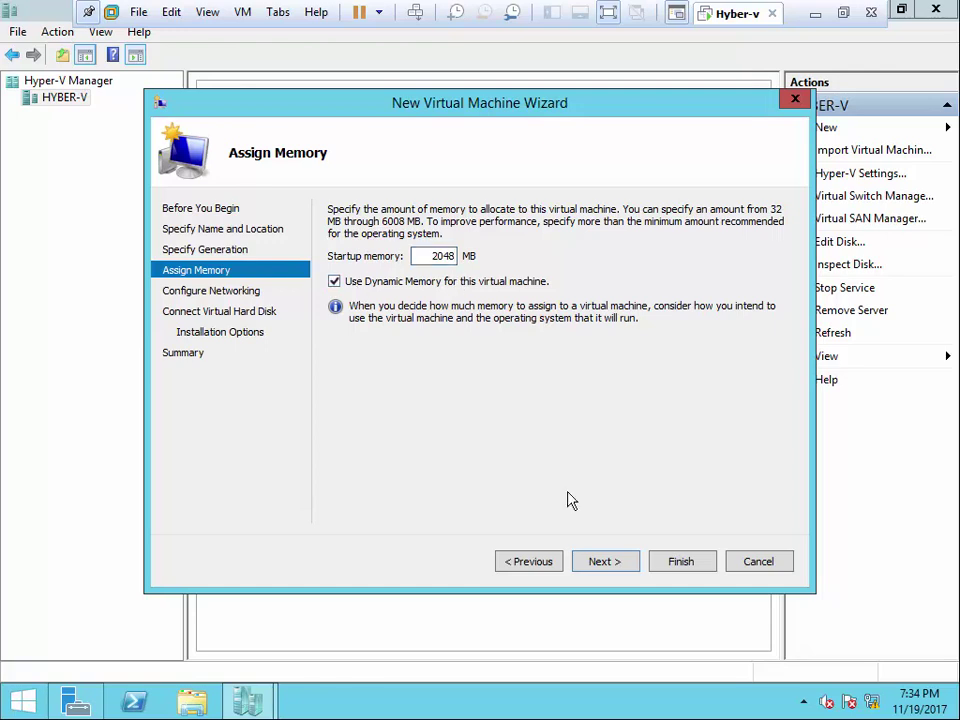
- Connect the VM's network adapter to the SW switch
click(619, 578)
click(612, 247)
click(495, 274)
click(589, 558)
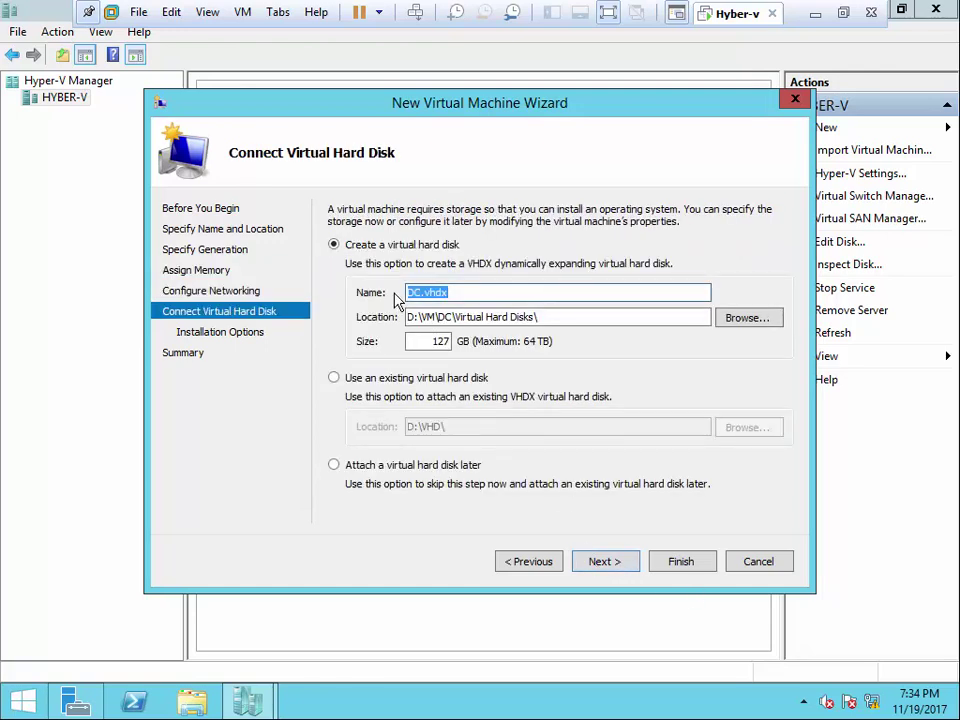
- Attach the existing D:\VHD\DC\DC.vhdx, finish the DC wizard, and minimize Hyper-V Manager
click(333, 377)
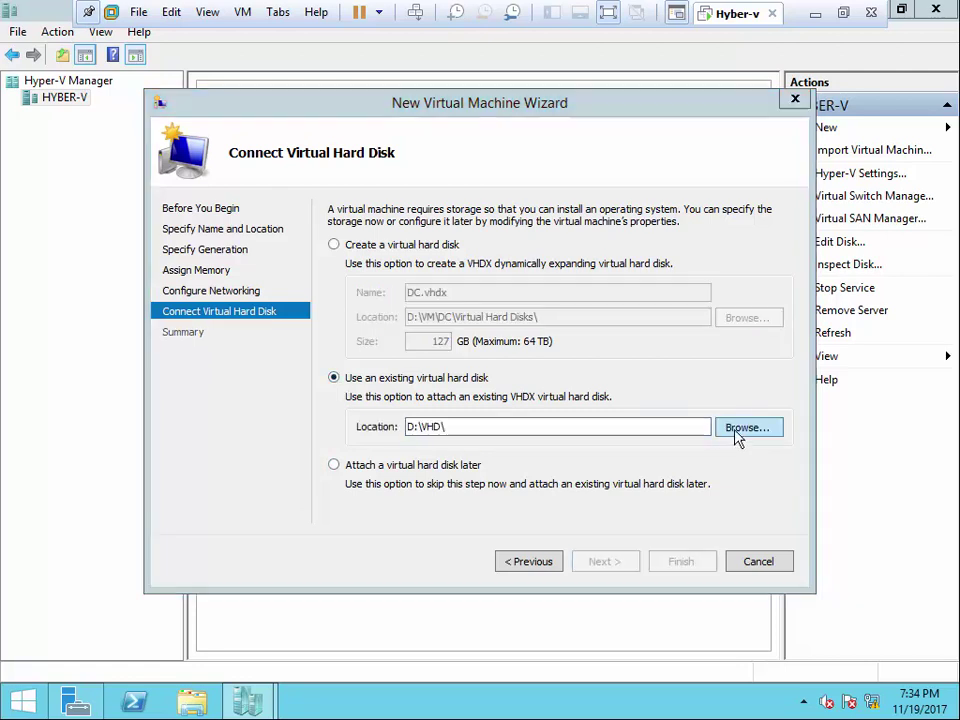
click(740, 430)
double_click(345, 252)
click(349, 255)
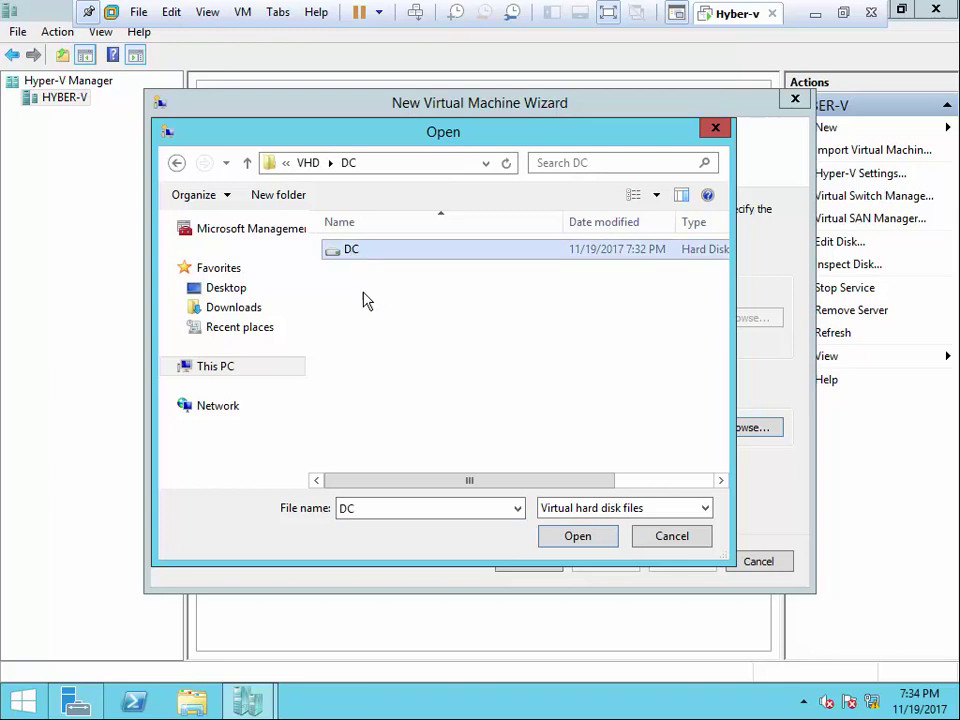
click(561, 536)
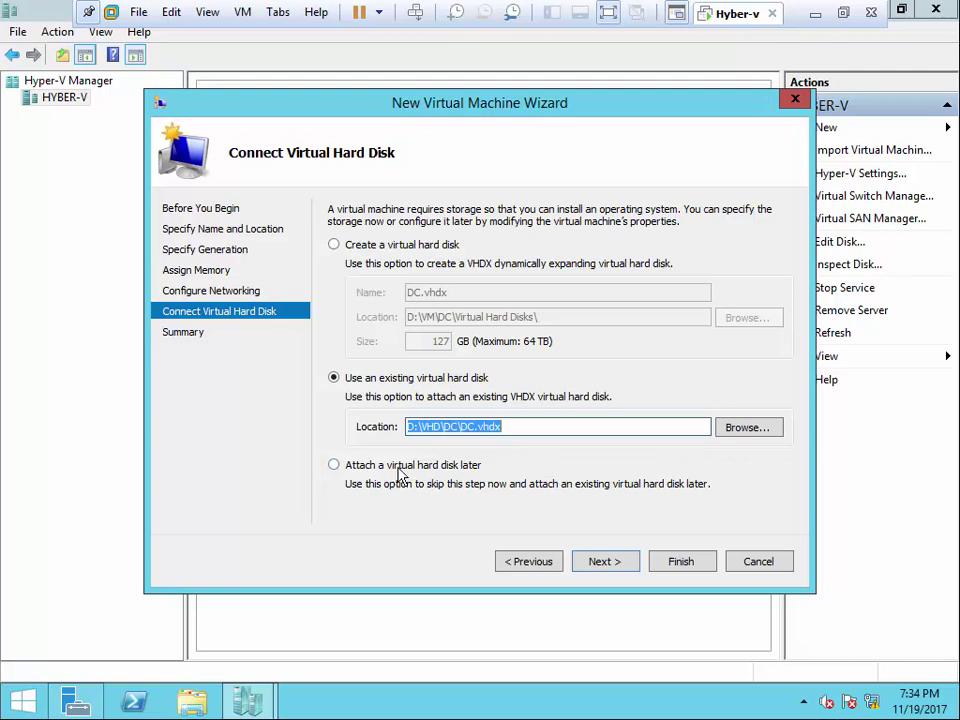
click(606, 563)
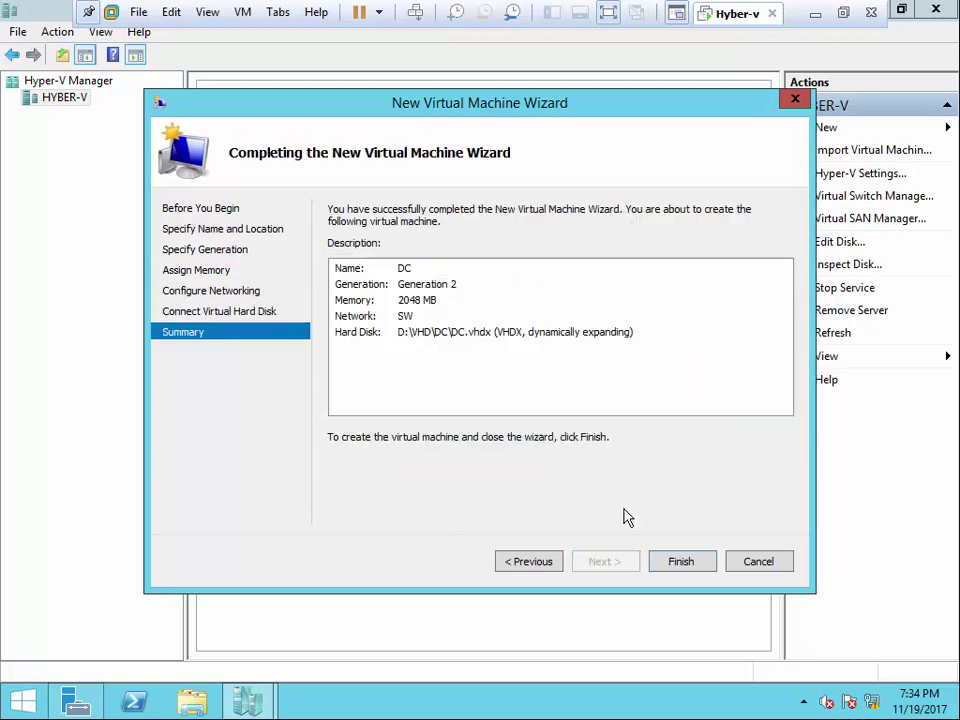
click(678, 561)
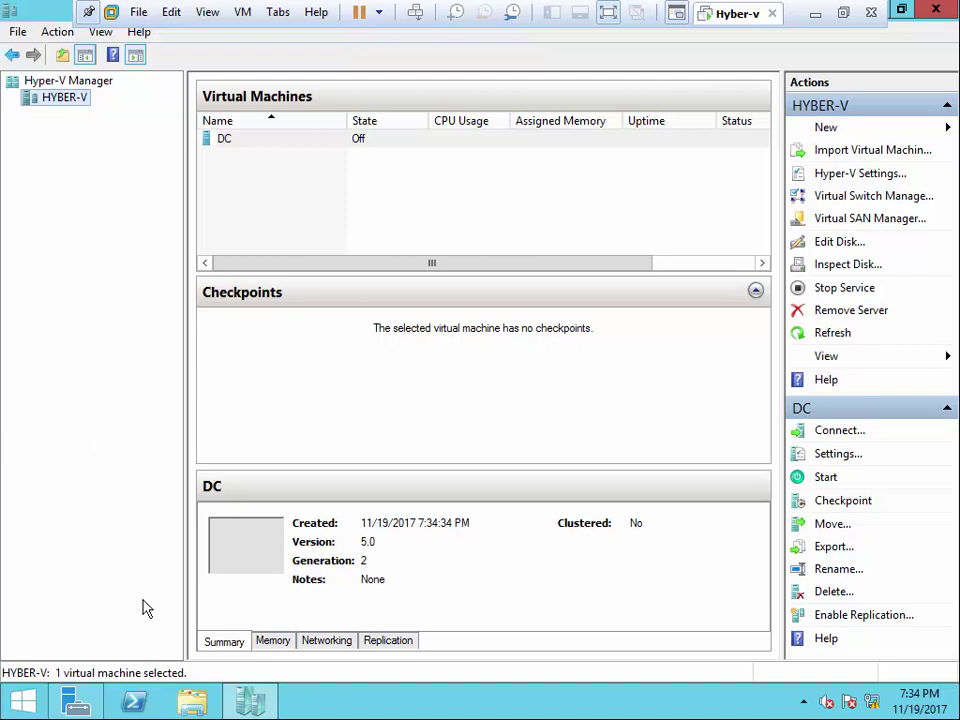
click(248, 700)
- Browse File Explorer to D:\VHD\DC to view DC.vhdx, then close the window
key(super+e)
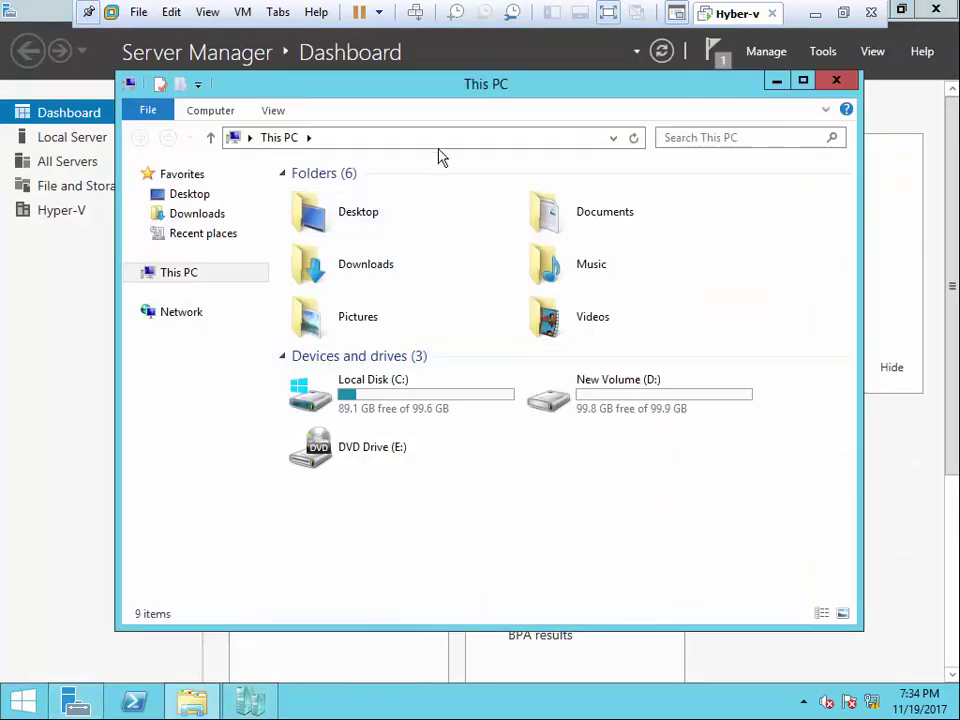
double_click(610, 393)
click(308, 110)
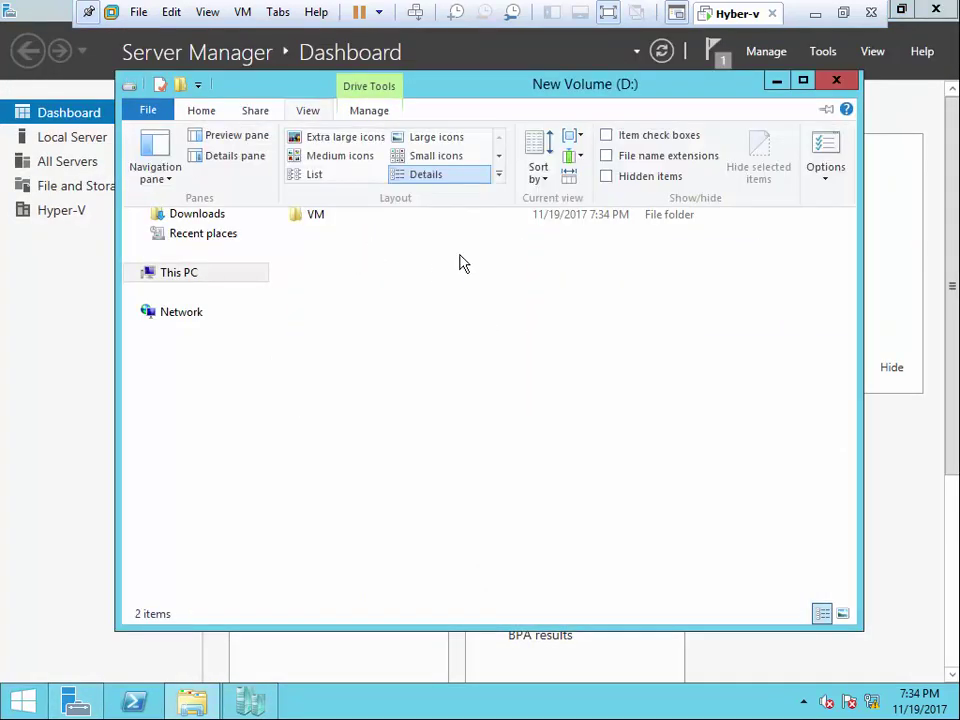
click(606, 168)
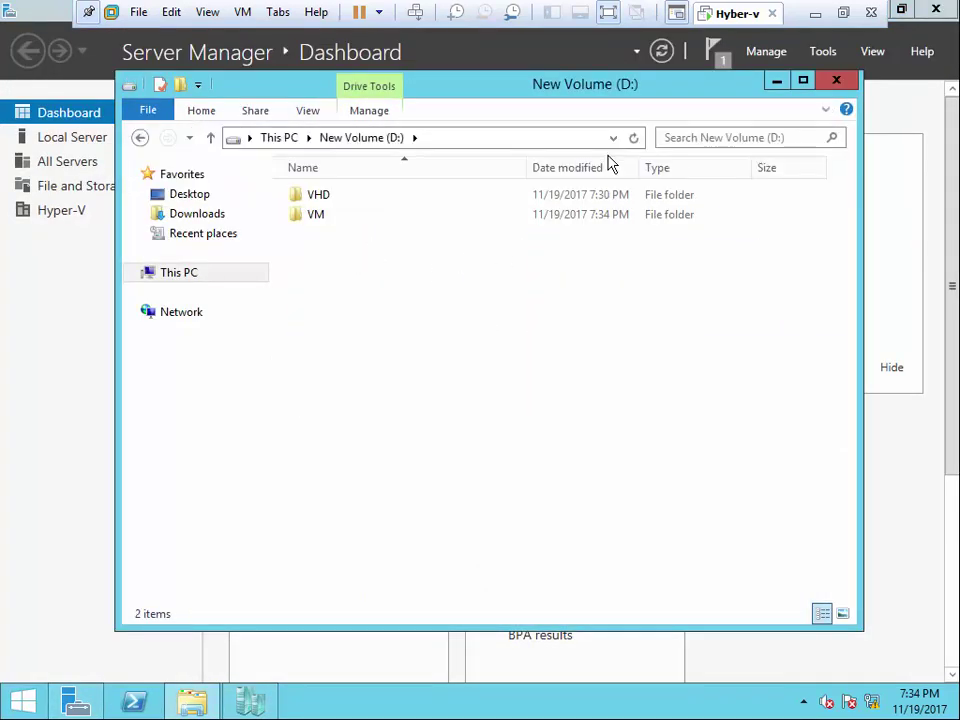
double_click(326, 192)
double_click(331, 204)
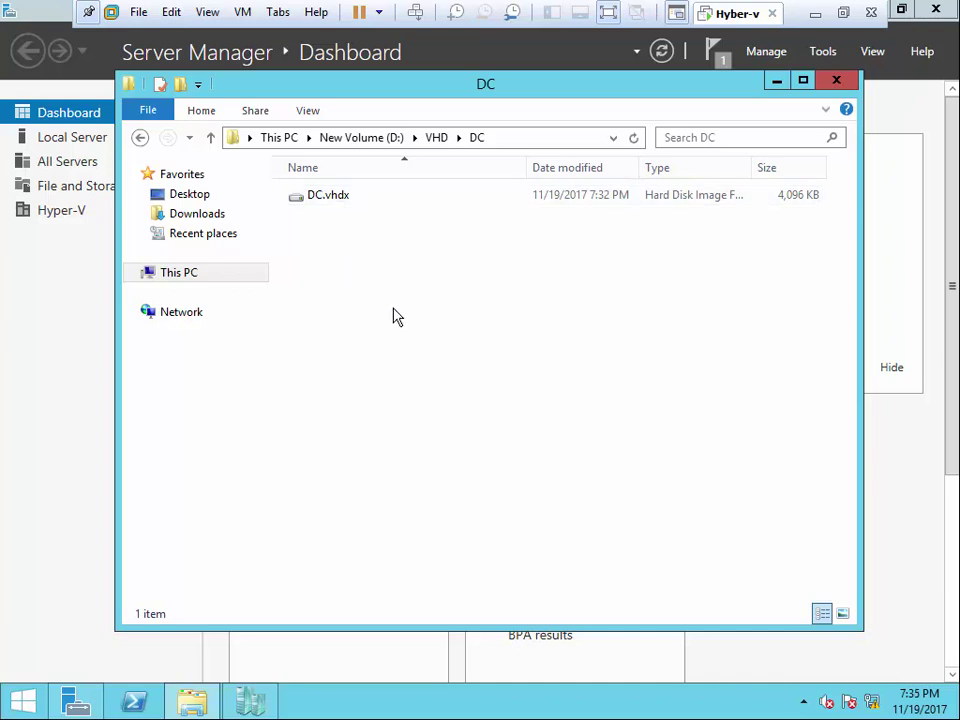
click(836, 81)
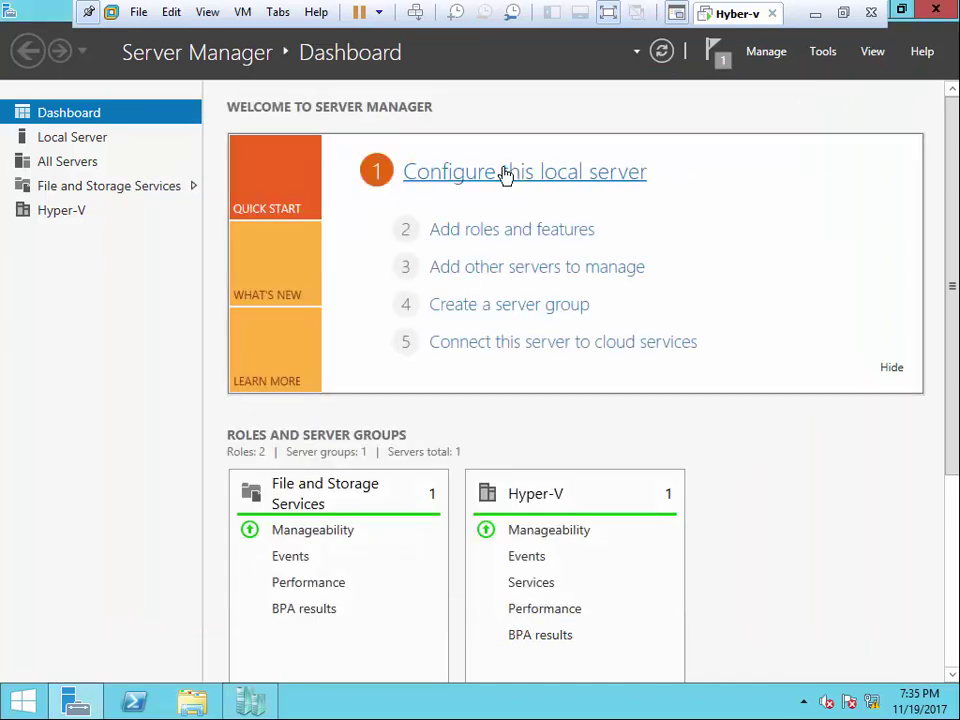
- Reopen File Explorer and inspect the new configuration files in D:\VM\DC\Virtual Machines
click(192, 702)
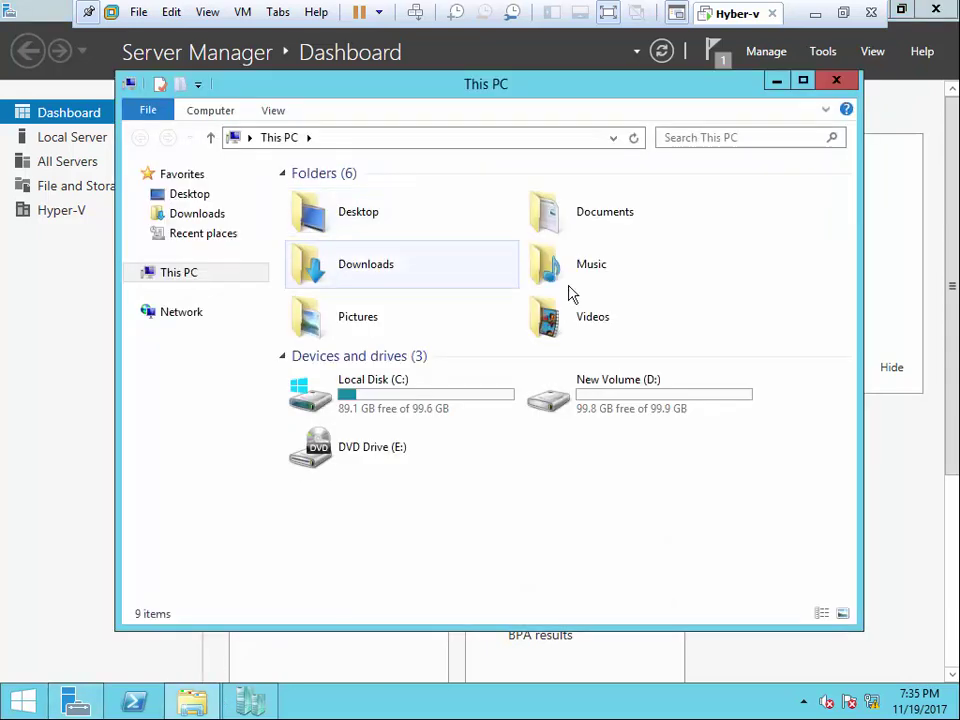
click(612, 390)
double_click(612, 390)
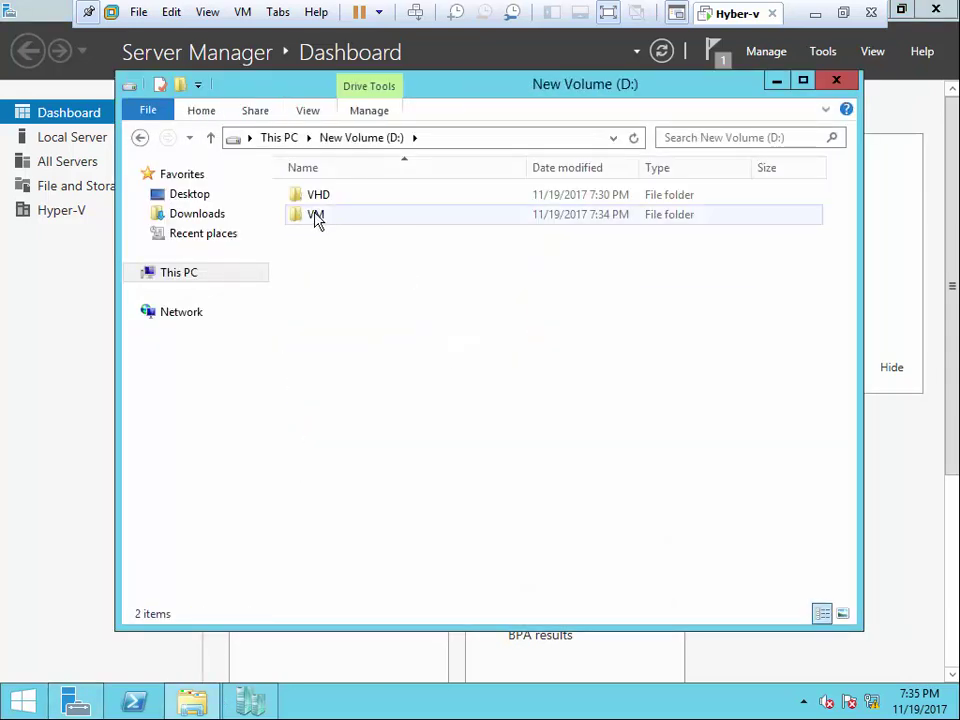
double_click(313, 216)
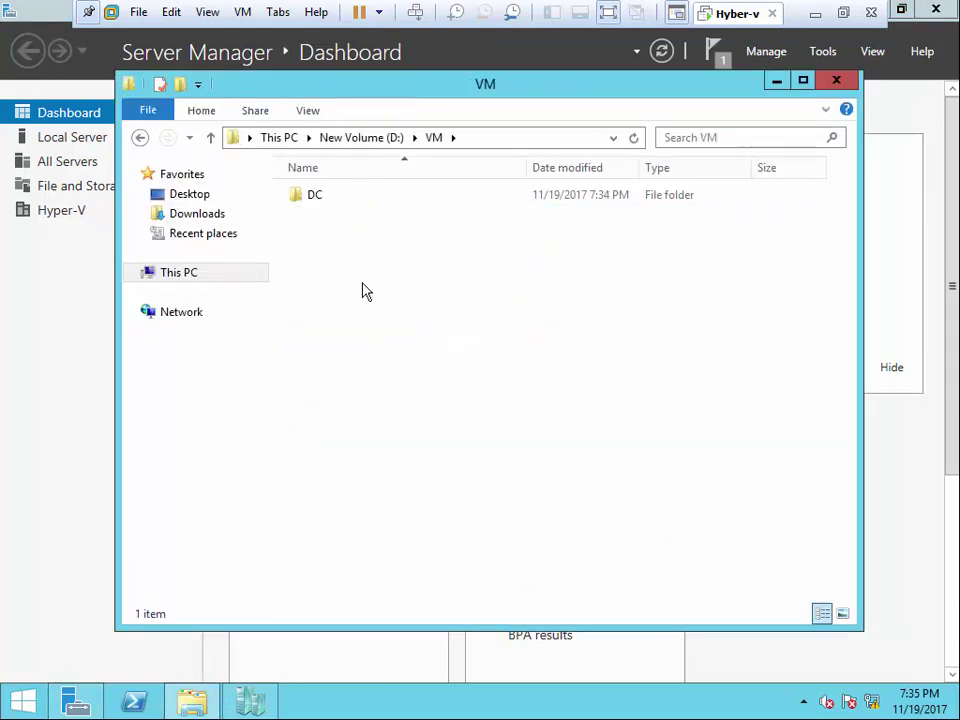
double_click(316, 200)
double_click(347, 210)
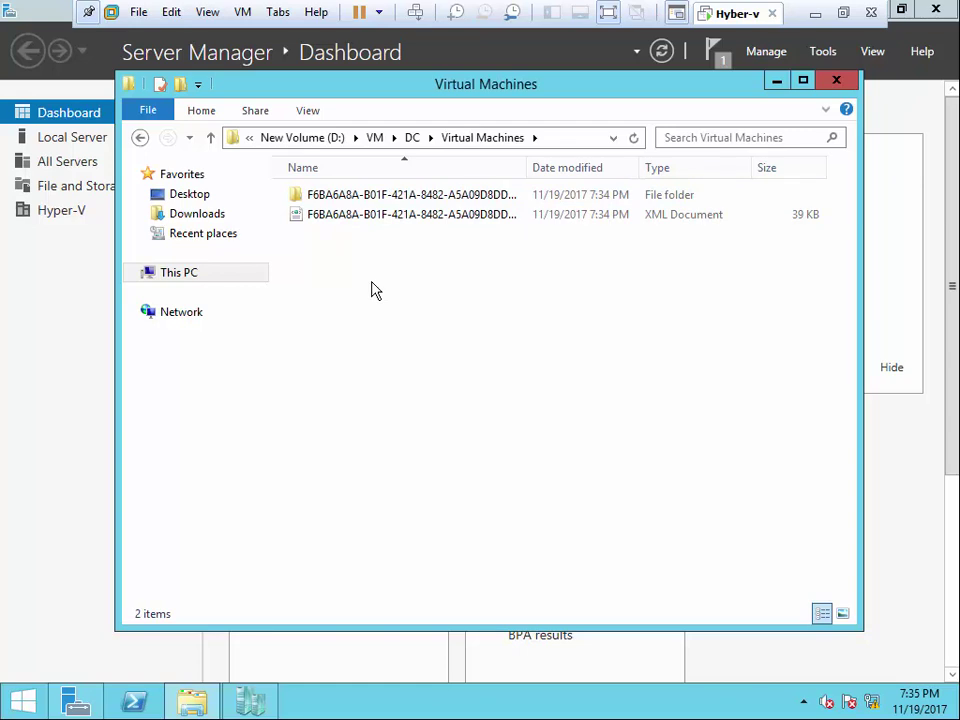
click(413, 139)
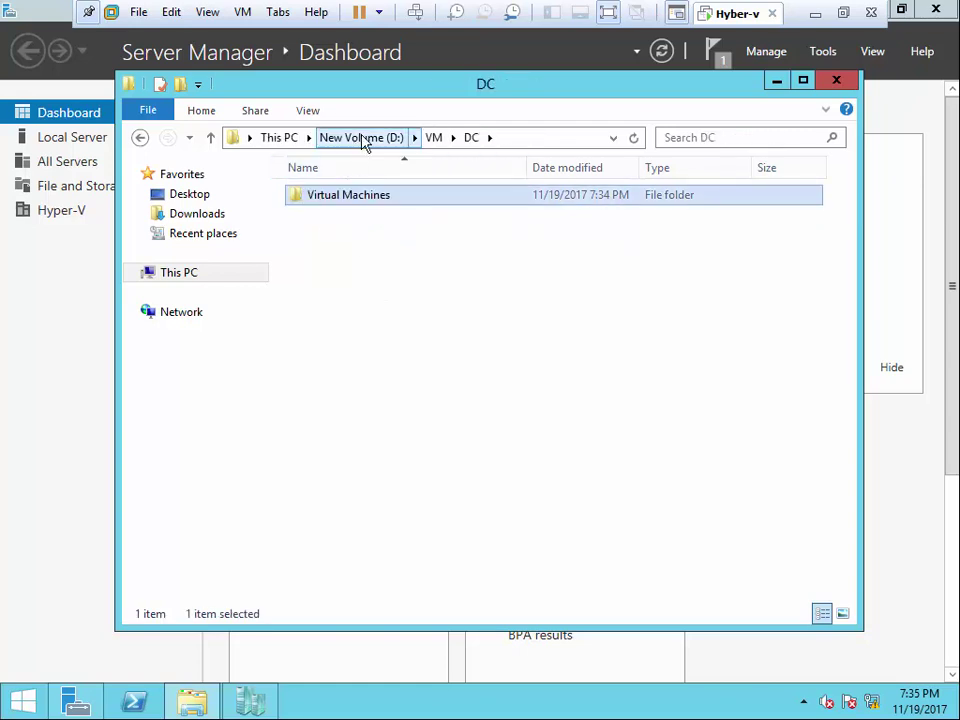
click(360, 140)
- Recheck D:\VM\DC\Virtual Machines, then return to D:\VHD\DC and close the window
double_click(326, 218)
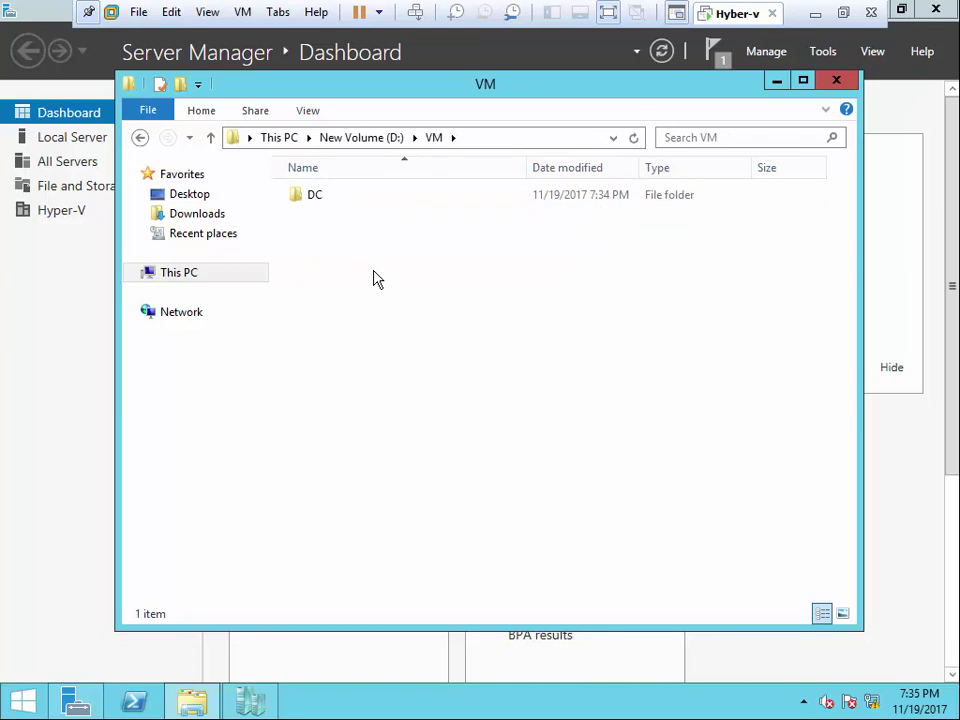
double_click(316, 200)
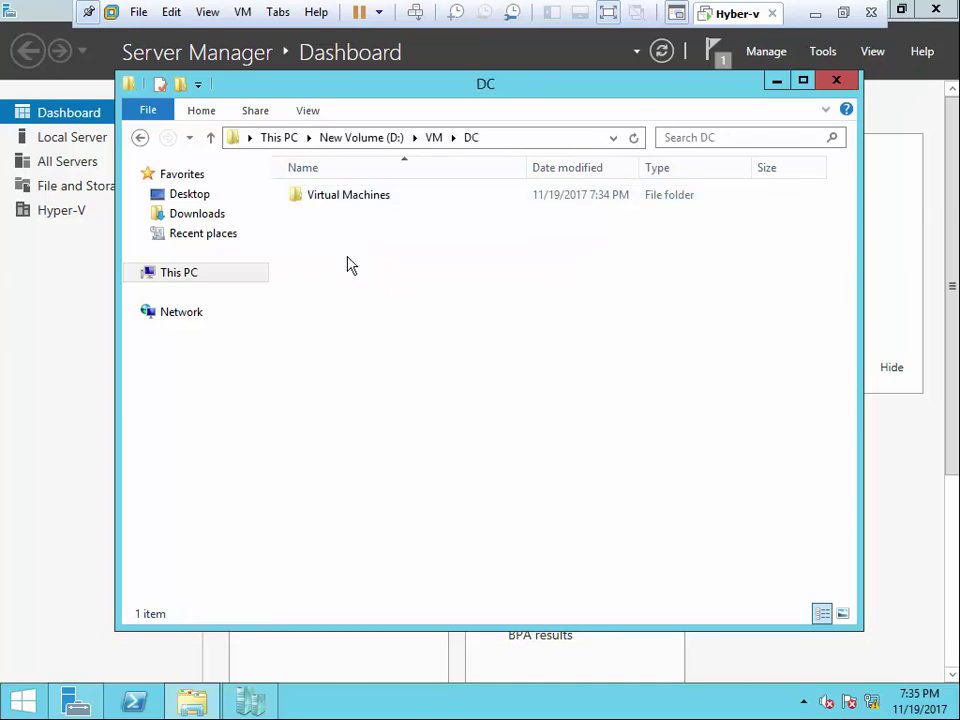
double_click(348, 197)
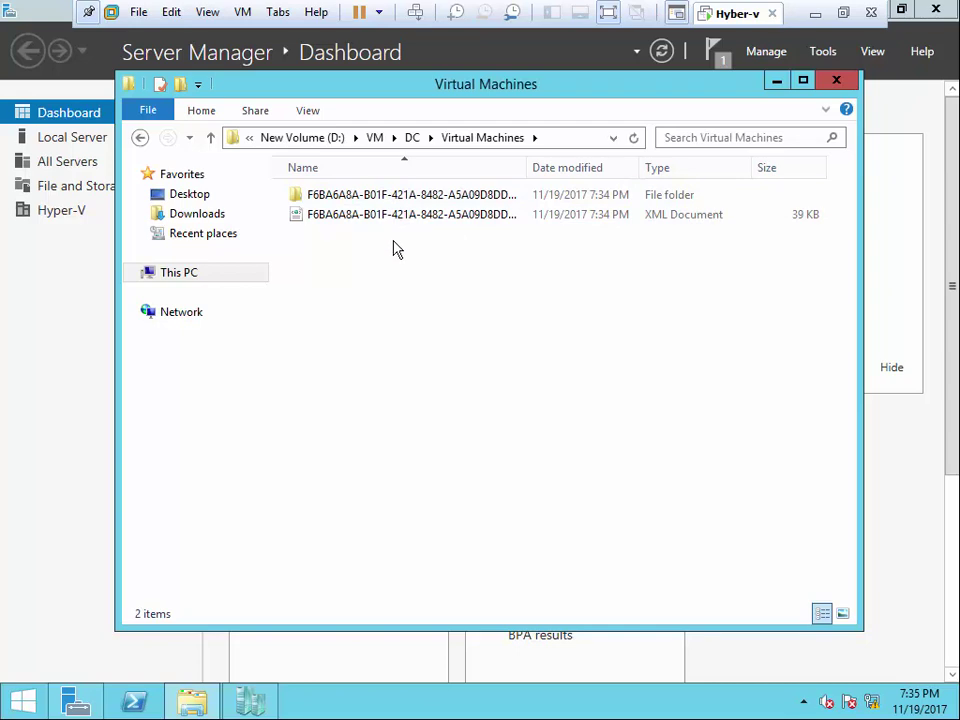
click(412, 137)
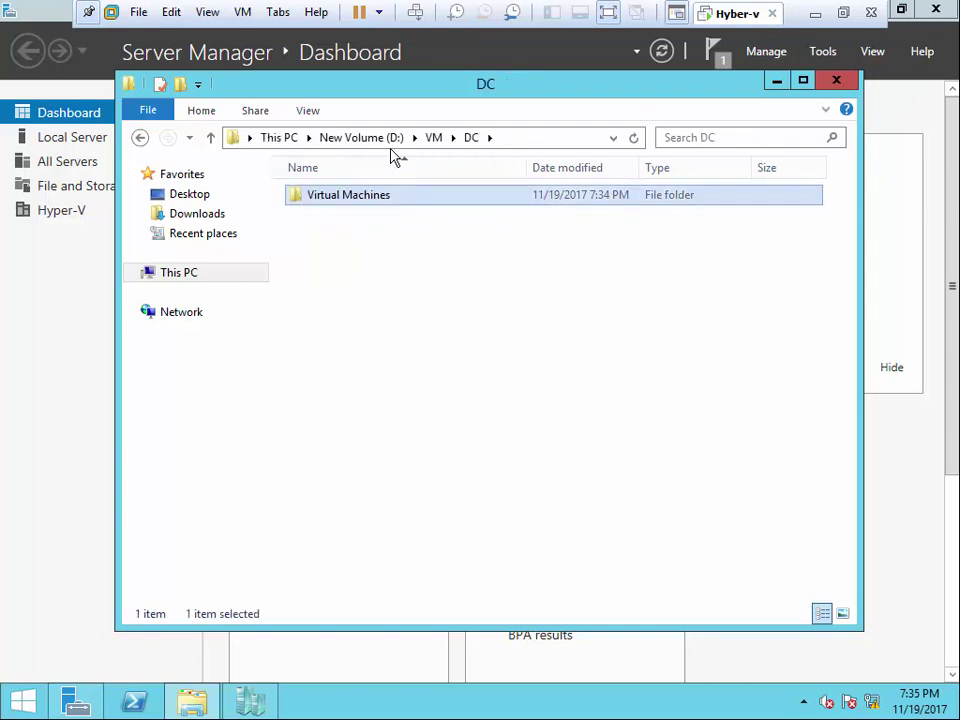
click(433, 139)
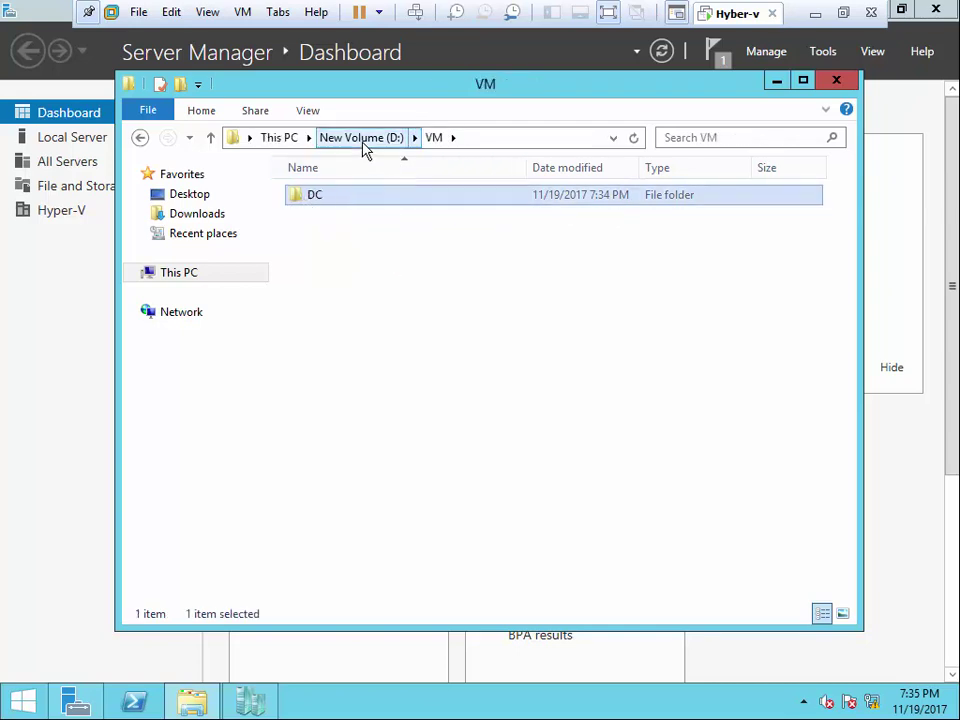
click(363, 140)
double_click(321, 199)
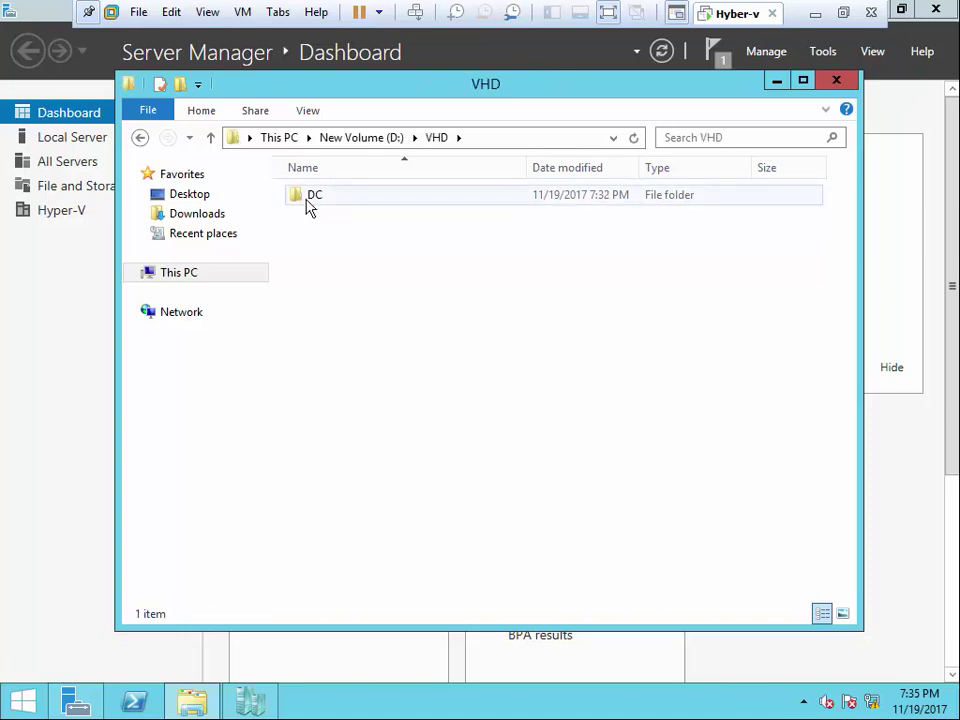
double_click(310, 200)
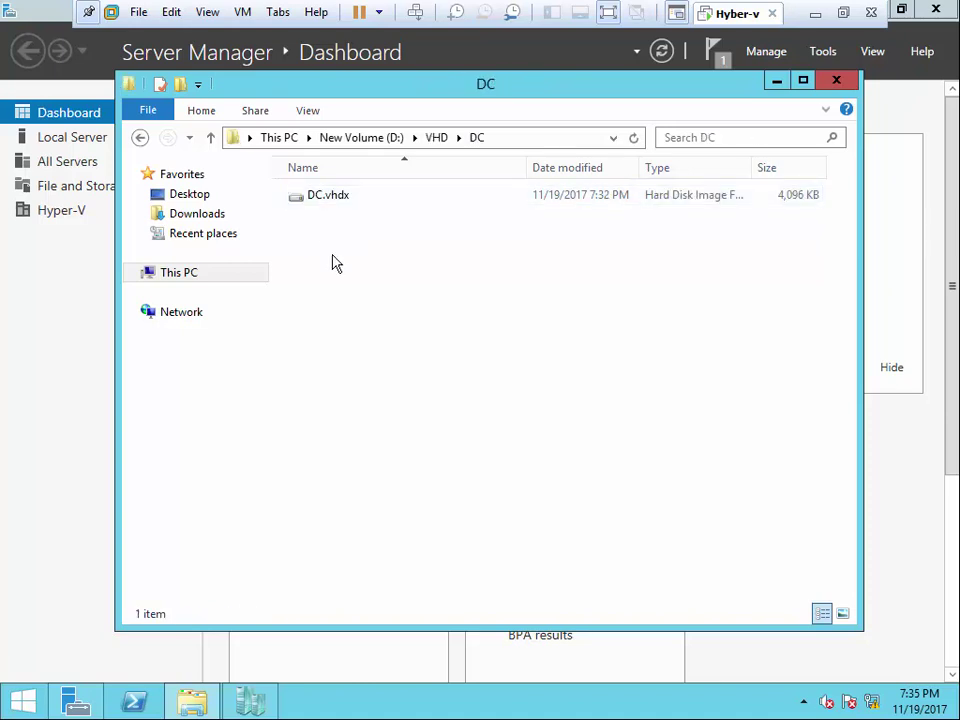
click(836, 81)
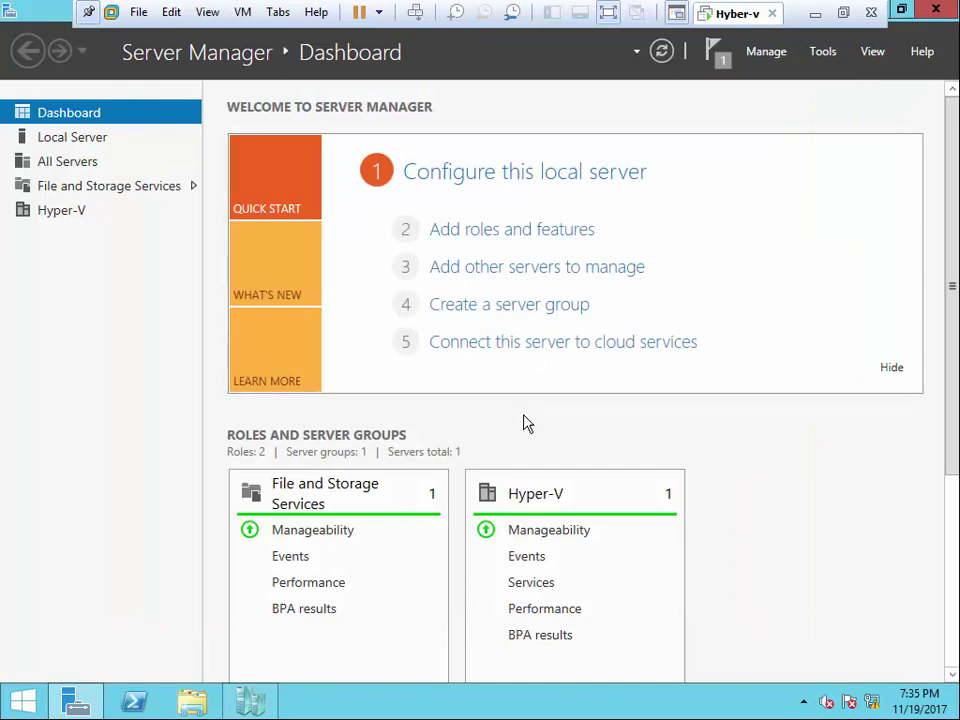
- Add a new 100 GB virtual hard disk stored as a single file to the Hyper-v VM
click(243, 12)
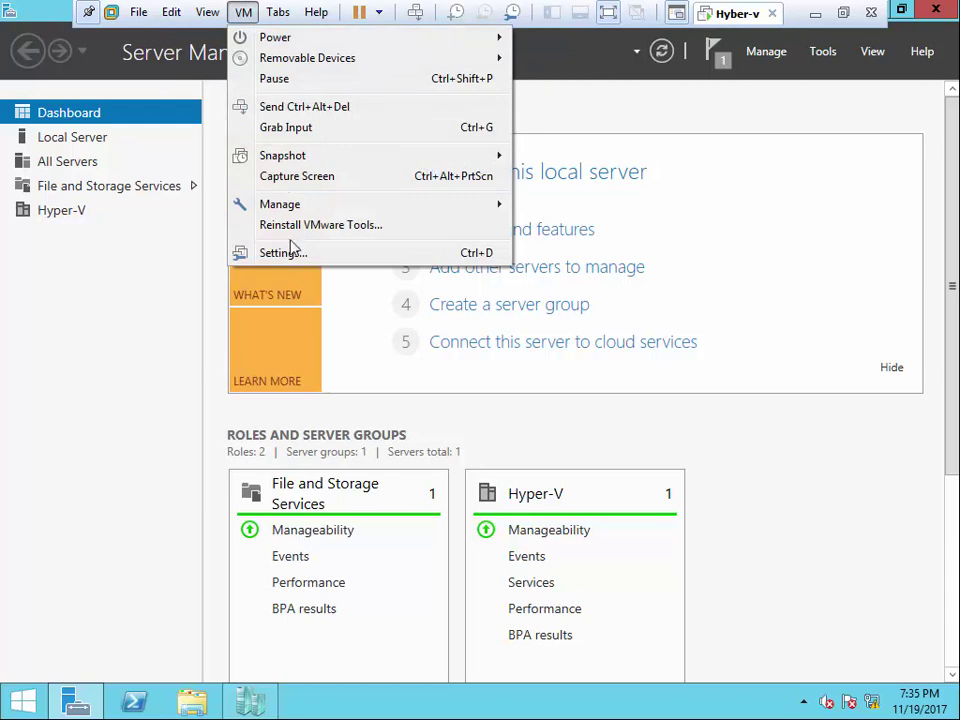
click(289, 254)
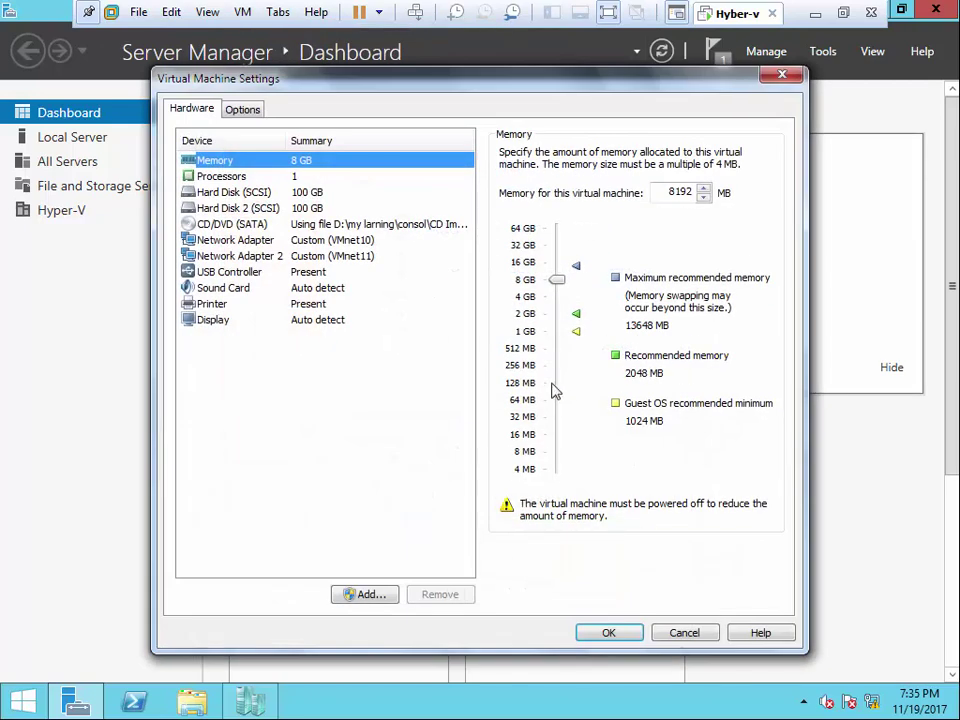
click(368, 594)
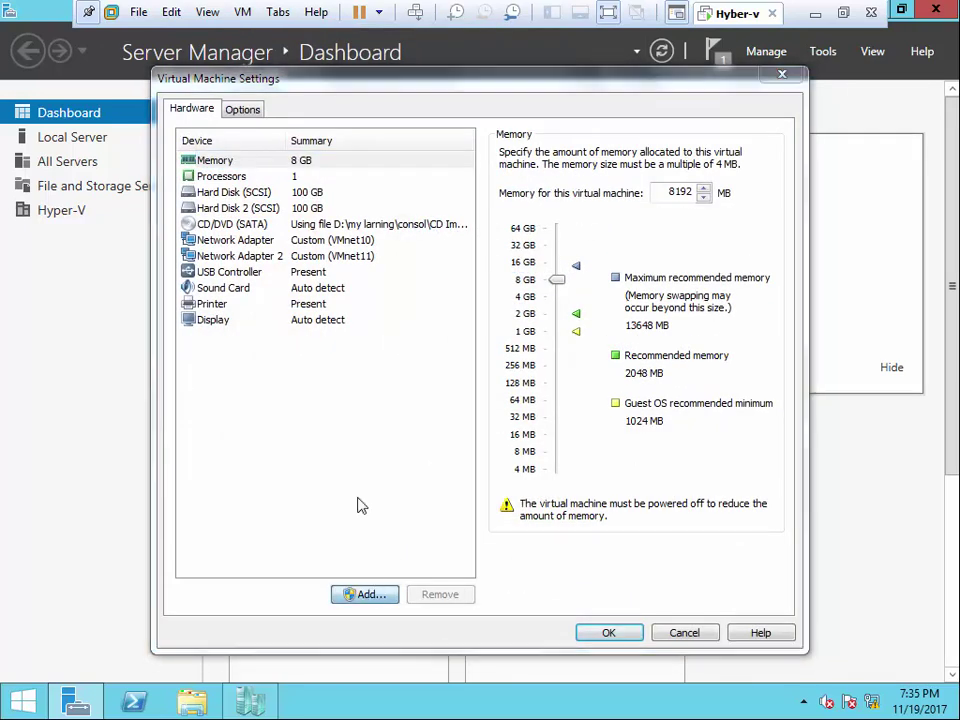
click(584, 530)
click(583, 530)
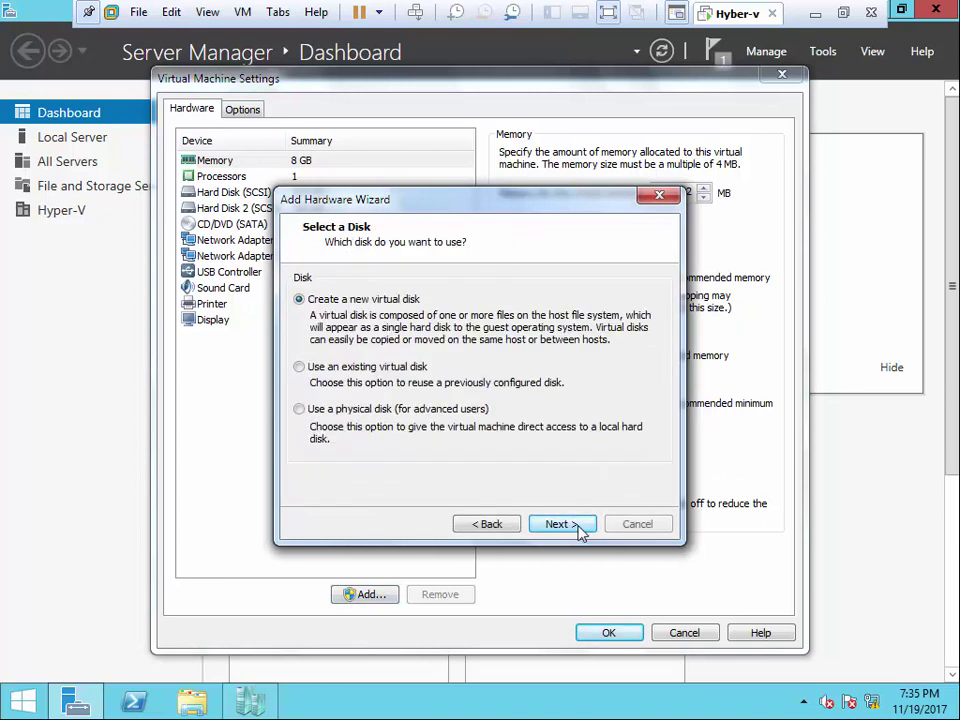
click(583, 530)
click(345, 430)
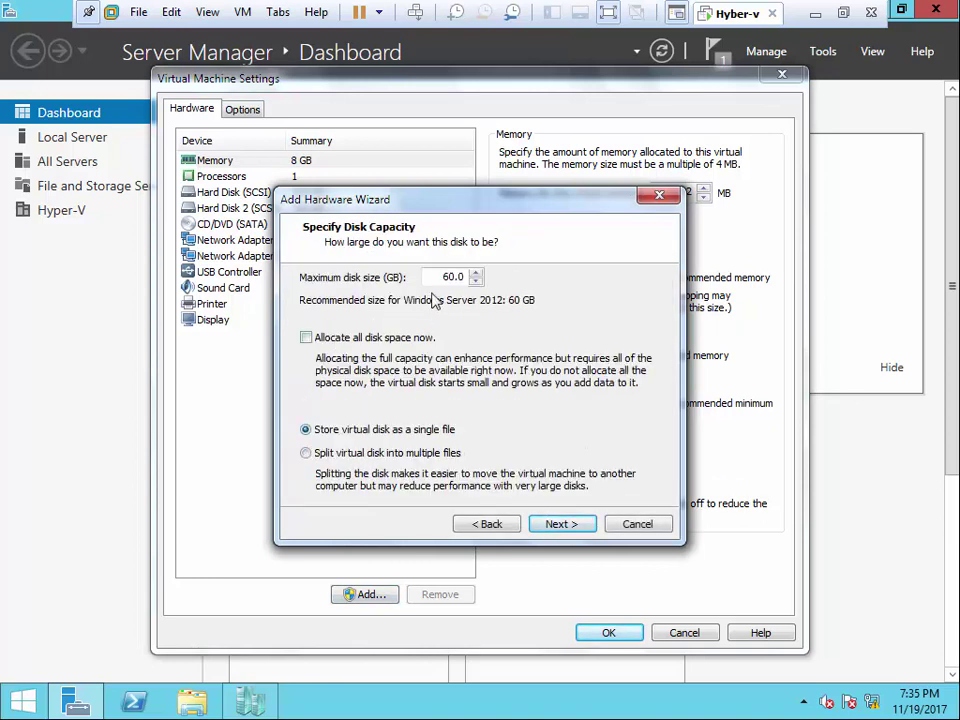
drag(431, 283, 543, 278)
text(100)
click(566, 531)
click(565, 532)
key(Return)
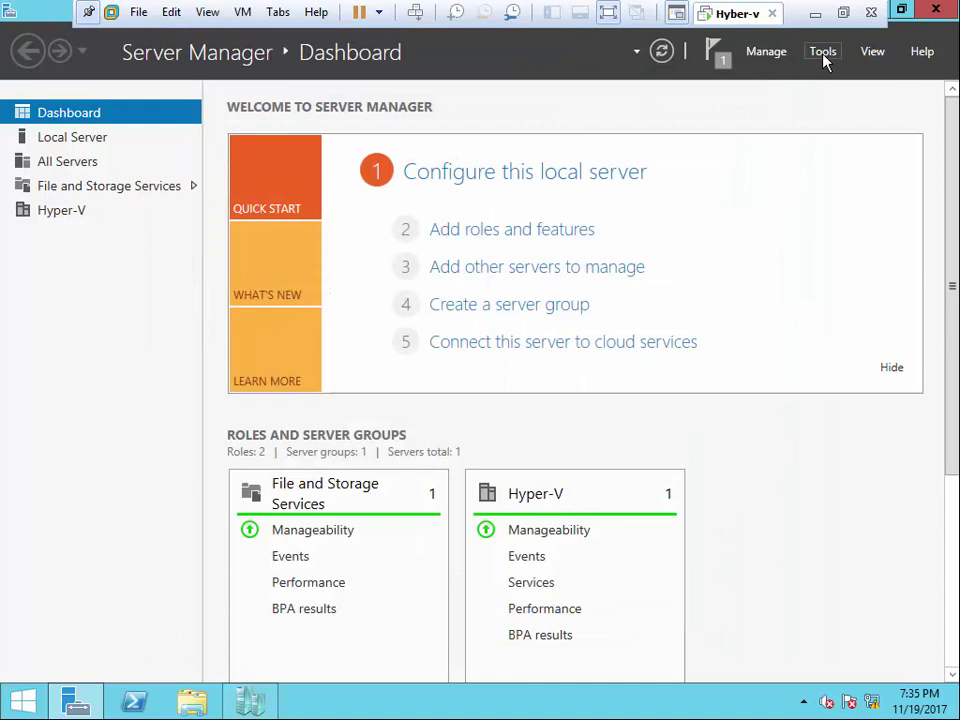
- Open Disk Management in Computer Management and bring the new Disk 2 online
click(825, 58)
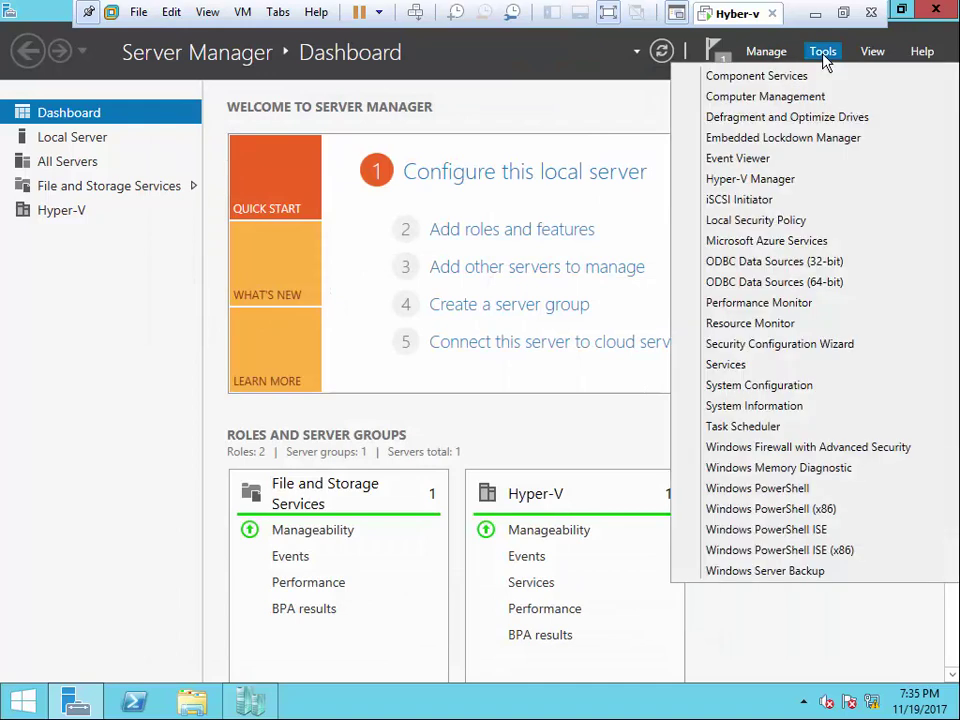
click(755, 97)
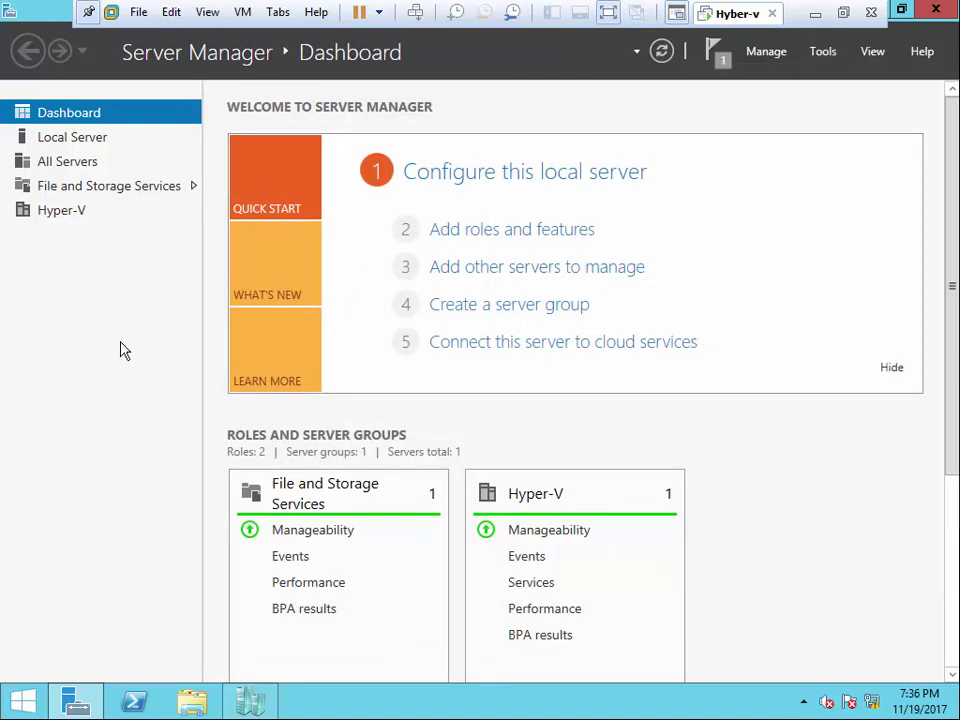
click(169, 270)
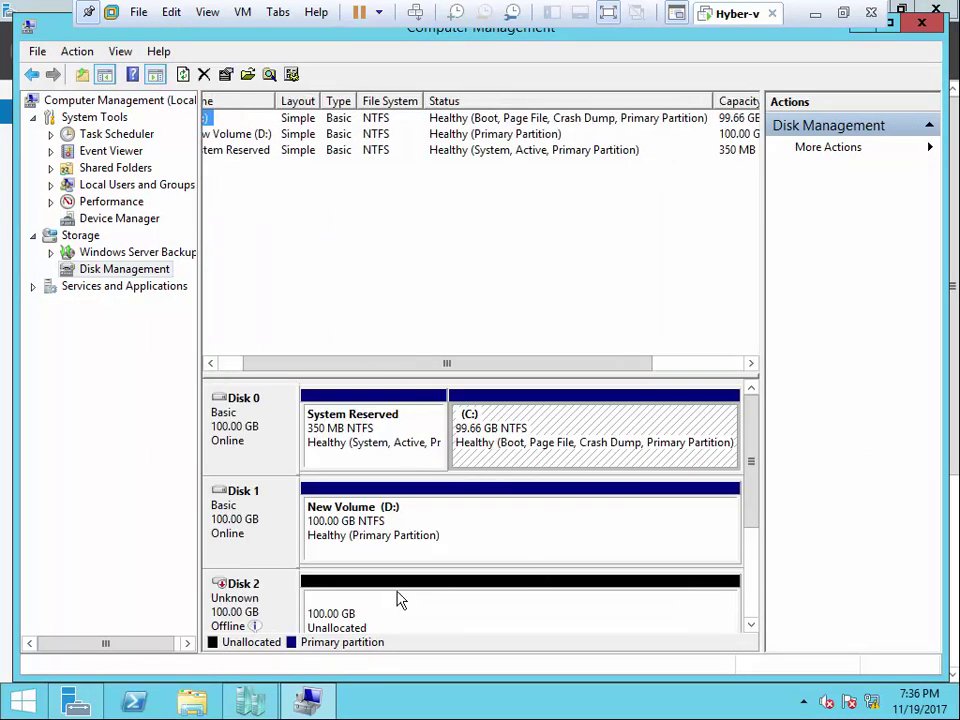
click(398, 600)
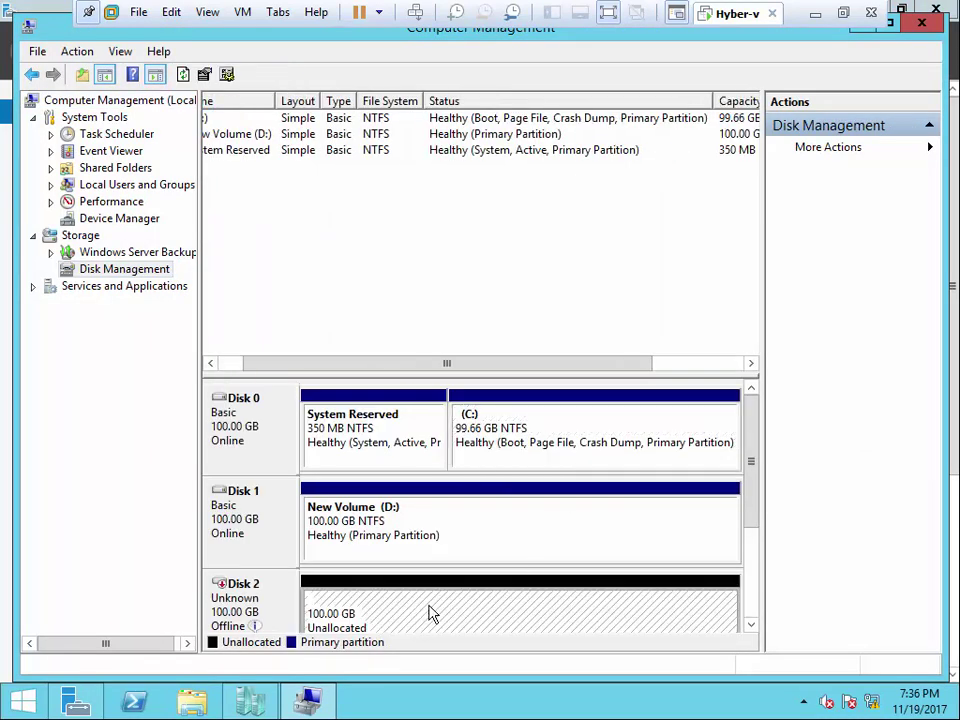
right_click(281, 606)
click(318, 613)
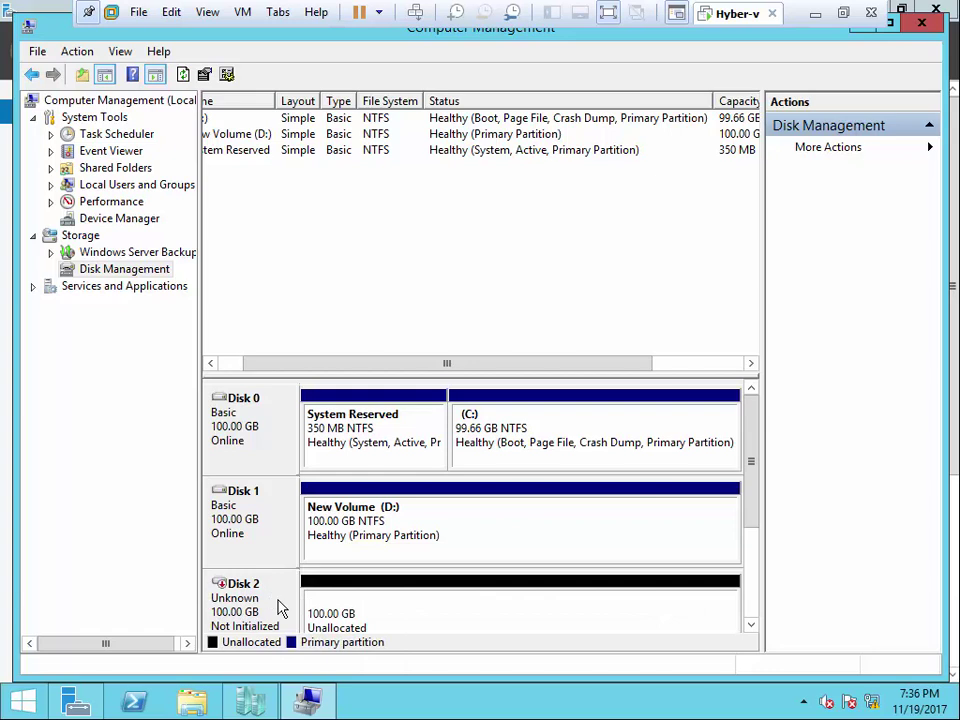
- Initialize Disk 2 with the MBR partition style and enlarge the disk map to show every disk
right_click(281, 606)
click(364, 512)
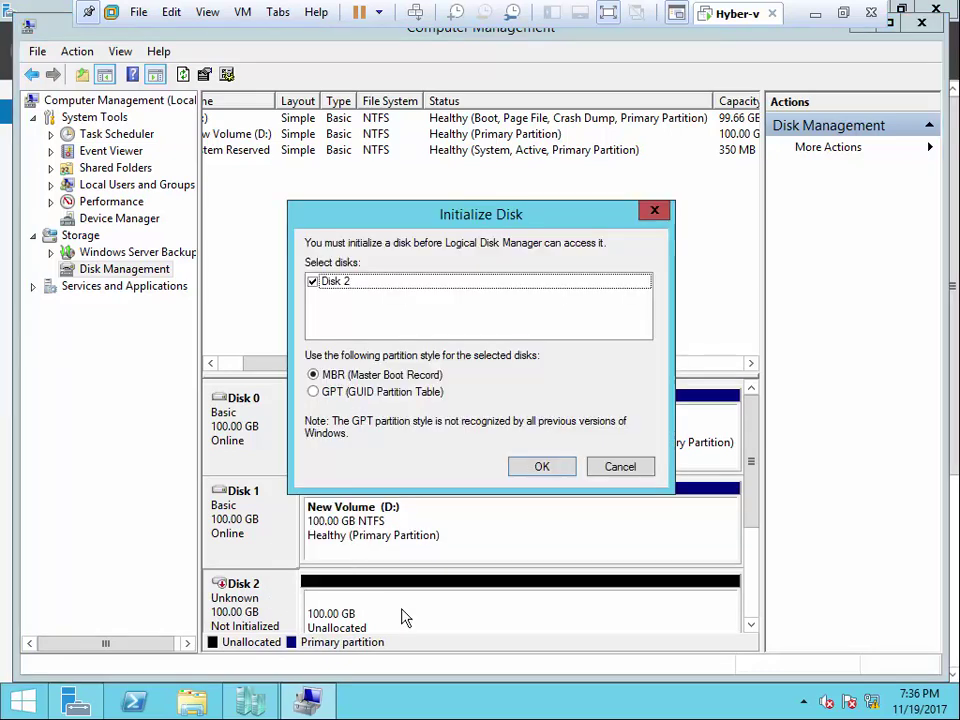
click(553, 472)
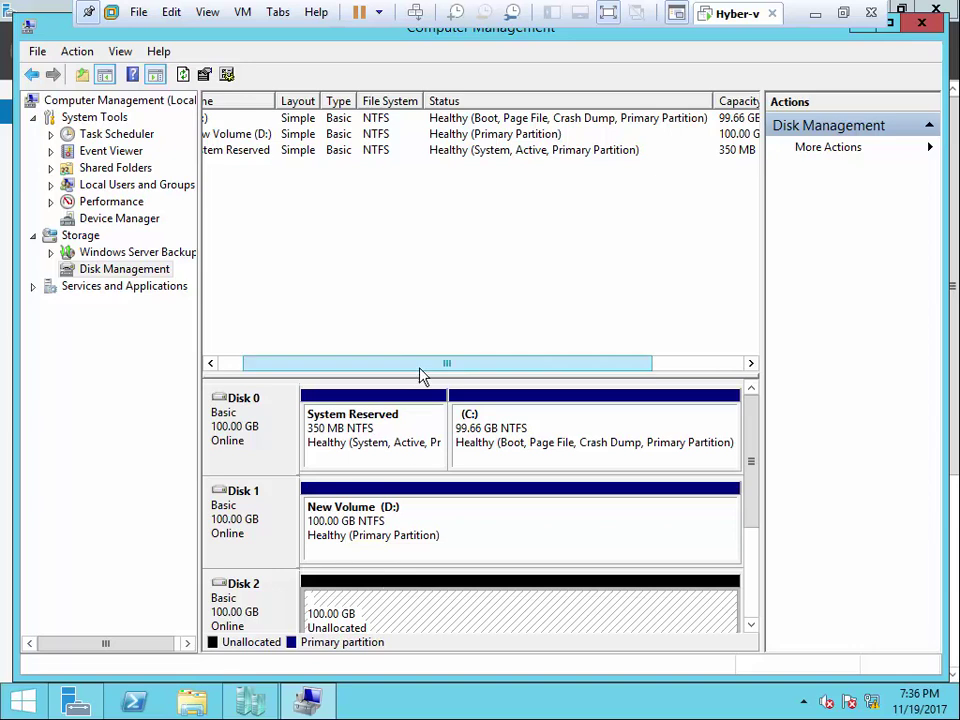
drag(420, 374, 426, 259)
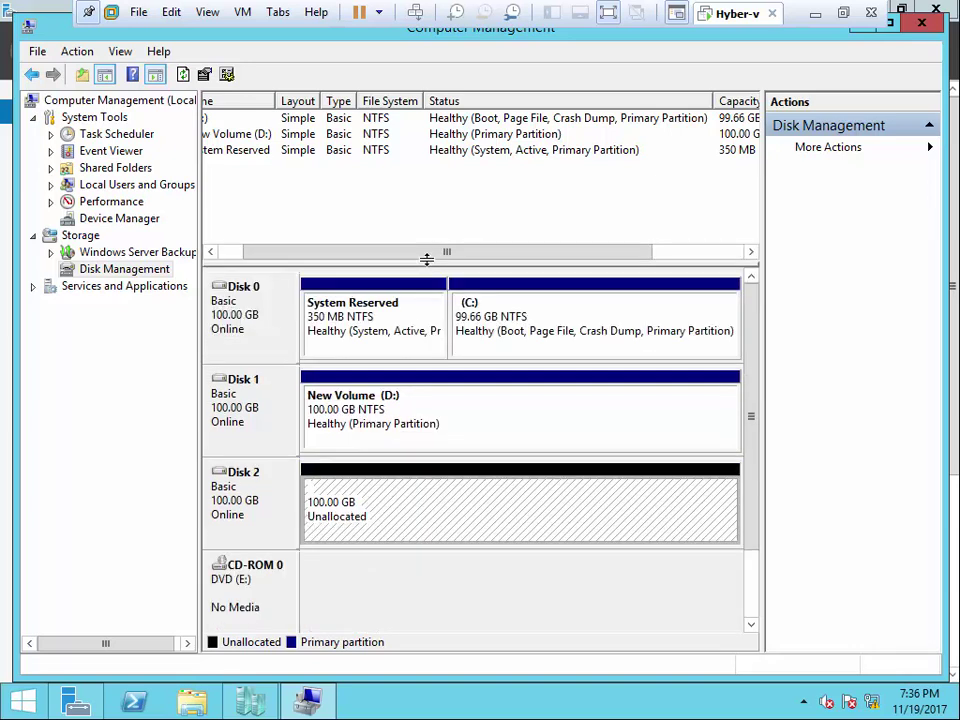
click(252, 698)
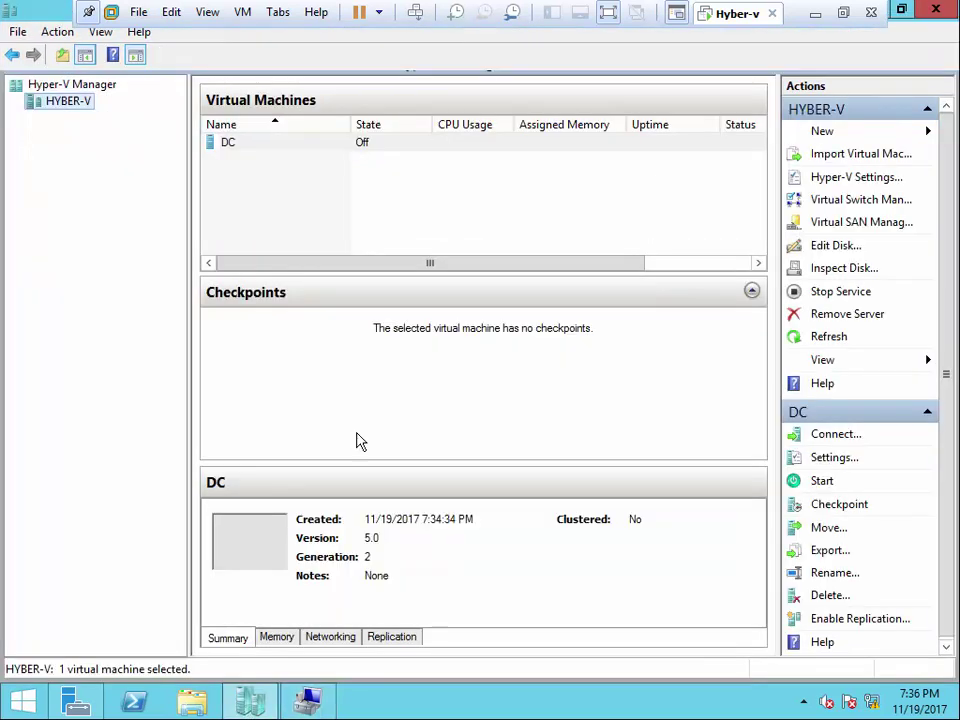
- Open the DC machine's settings and close them without changes
click(238, 142)
right_click(229, 146)
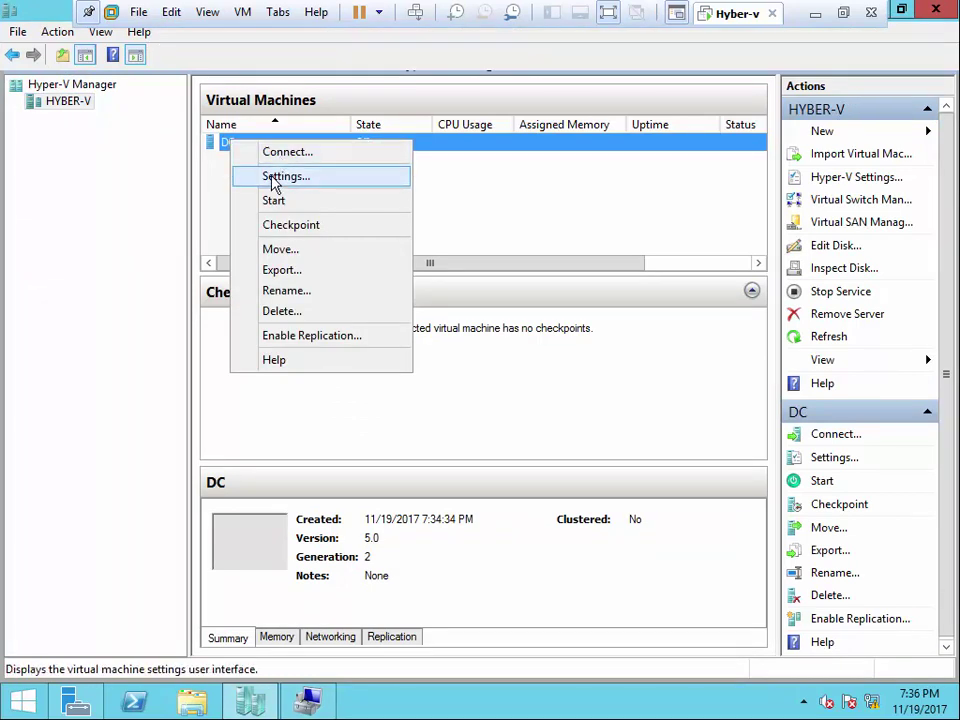
click(282, 177)
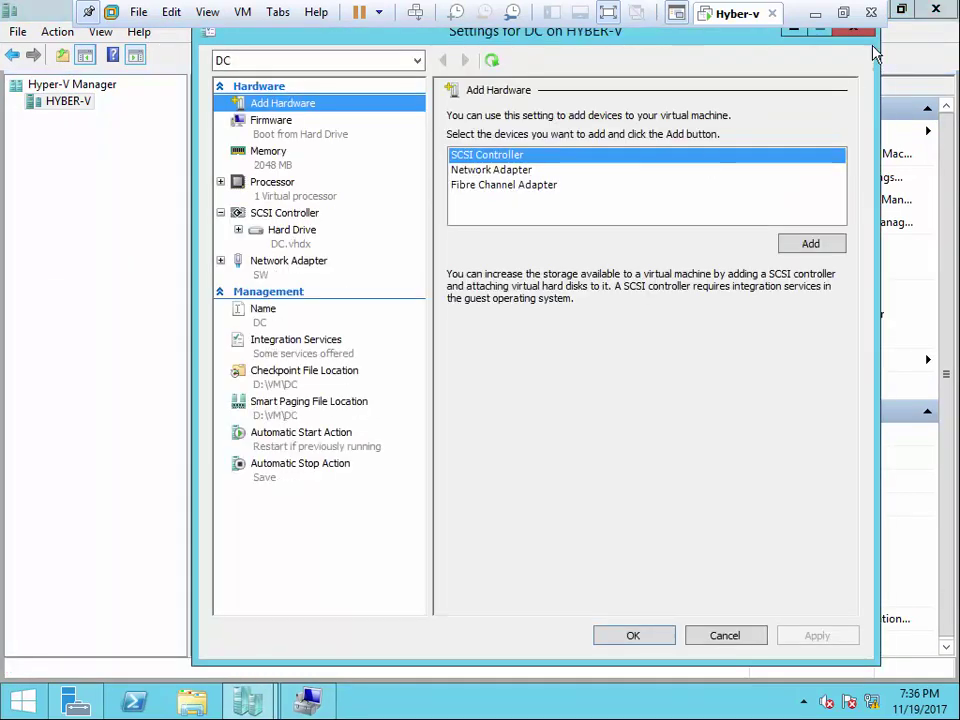
click(857, 28)
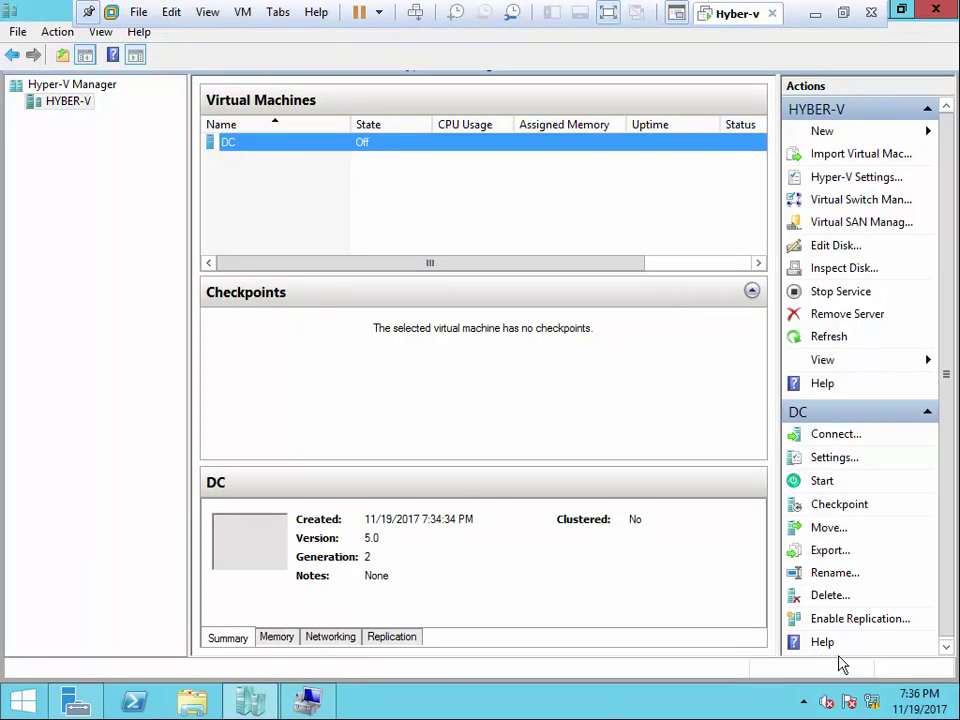
right_click(250, 146)
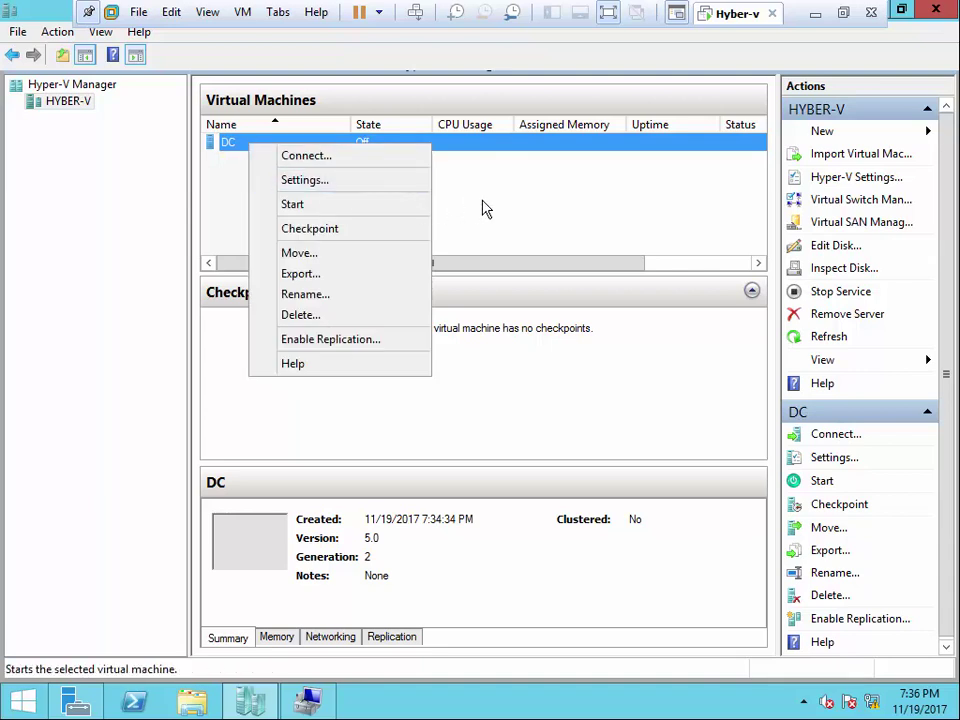
- Start the Edit Disk wizard on D:\VHD\DC\DC.vhdx and advance to Choose Action
click(482, 208)
click(231, 148)
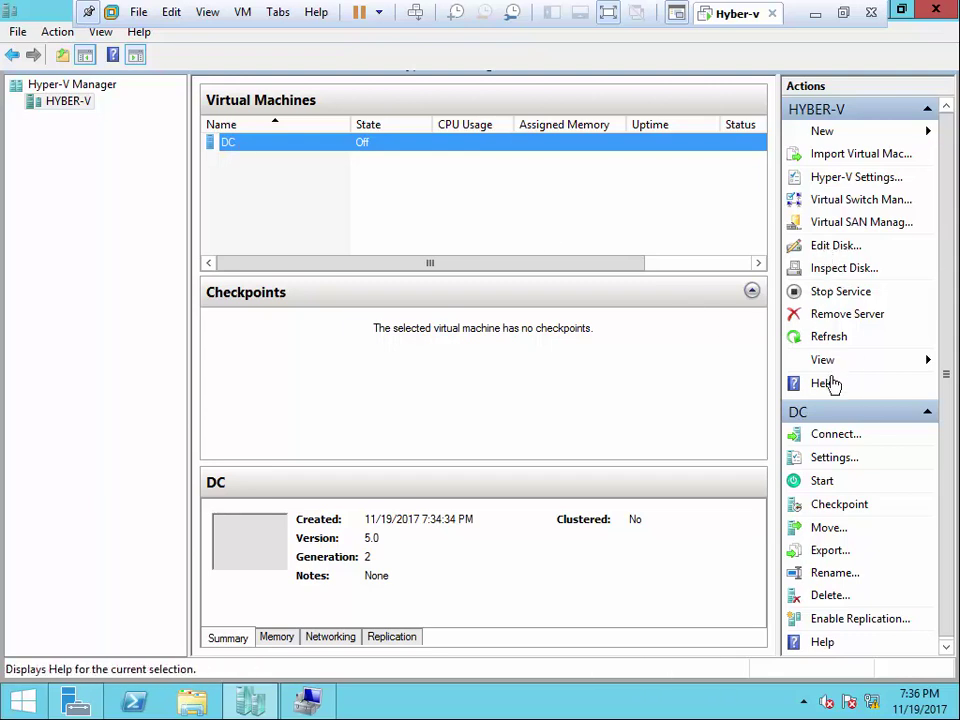
click(842, 252)
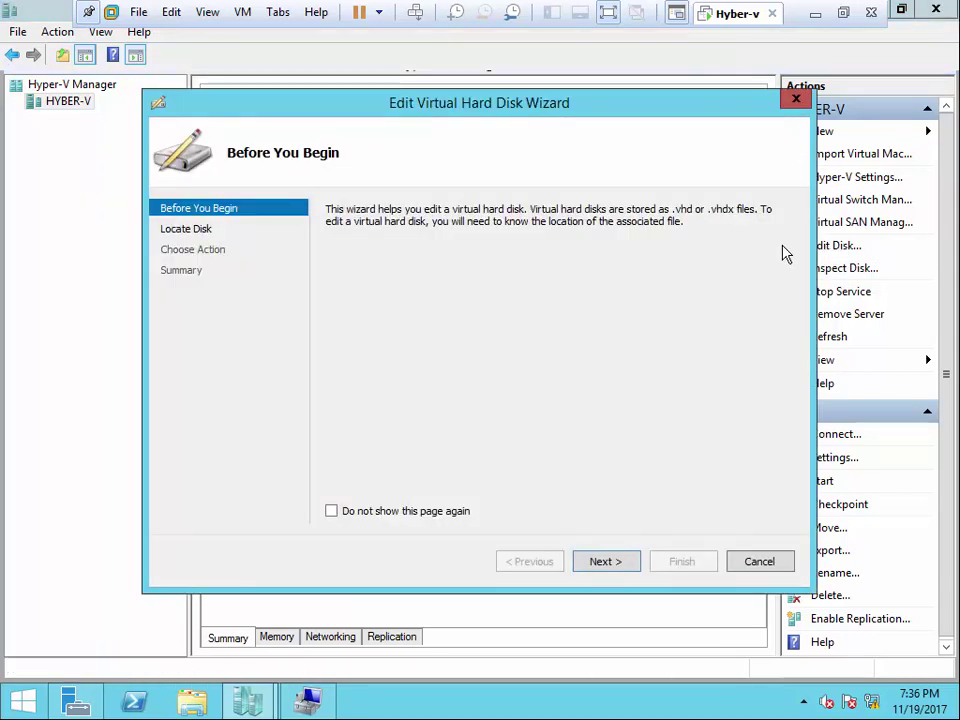
click(596, 566)
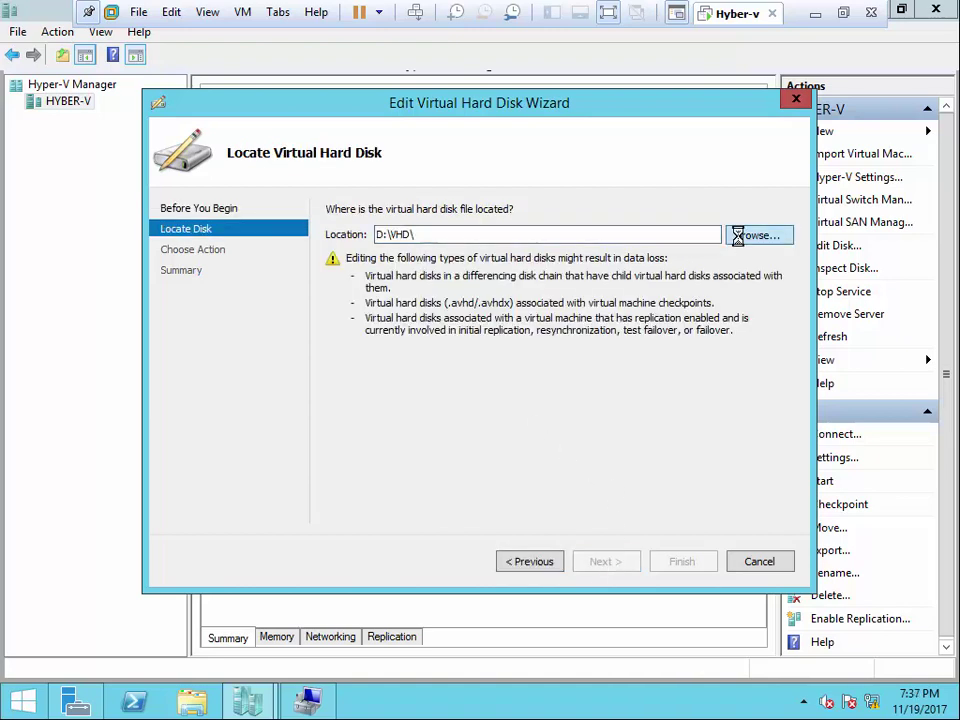
click(757, 235)
double_click(345, 251)
click(359, 258)
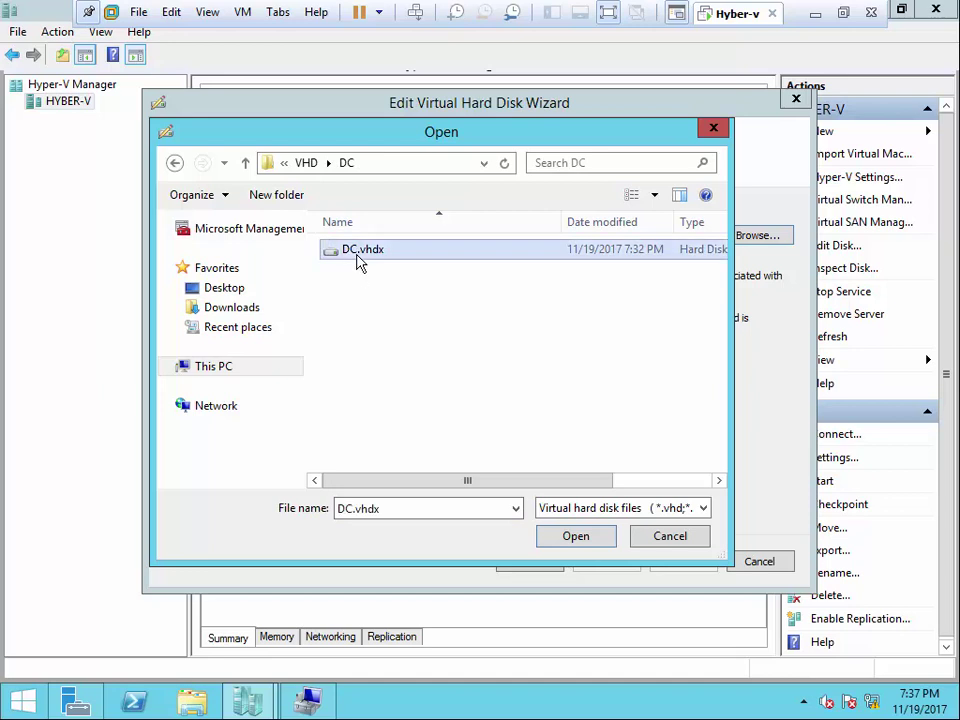
click(553, 543)
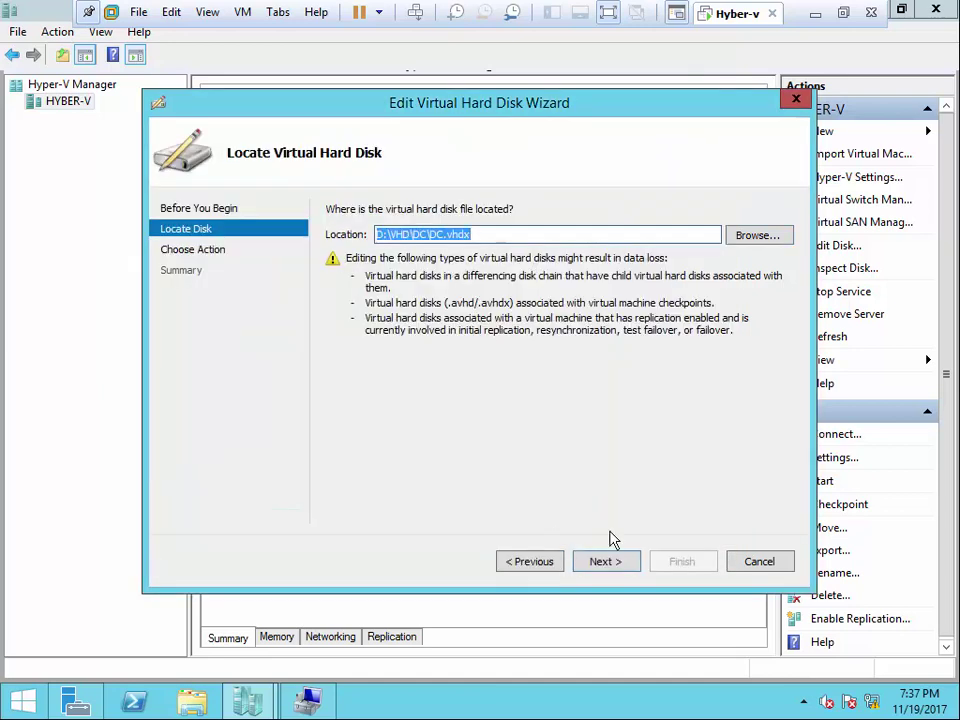
click(604, 560)
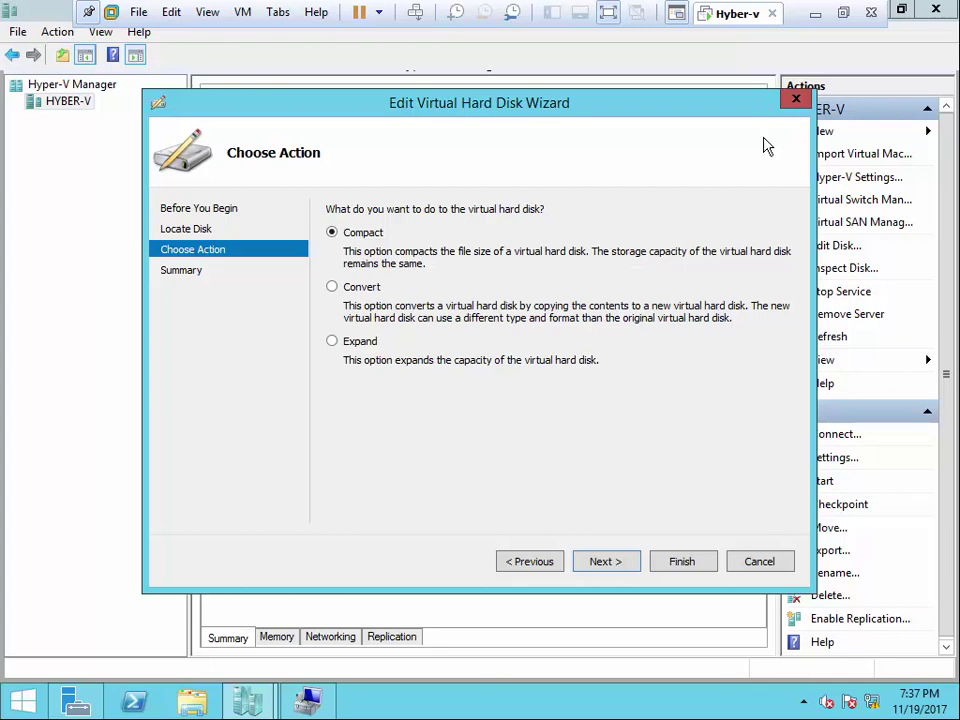
drag(683, 110, 543, 102)
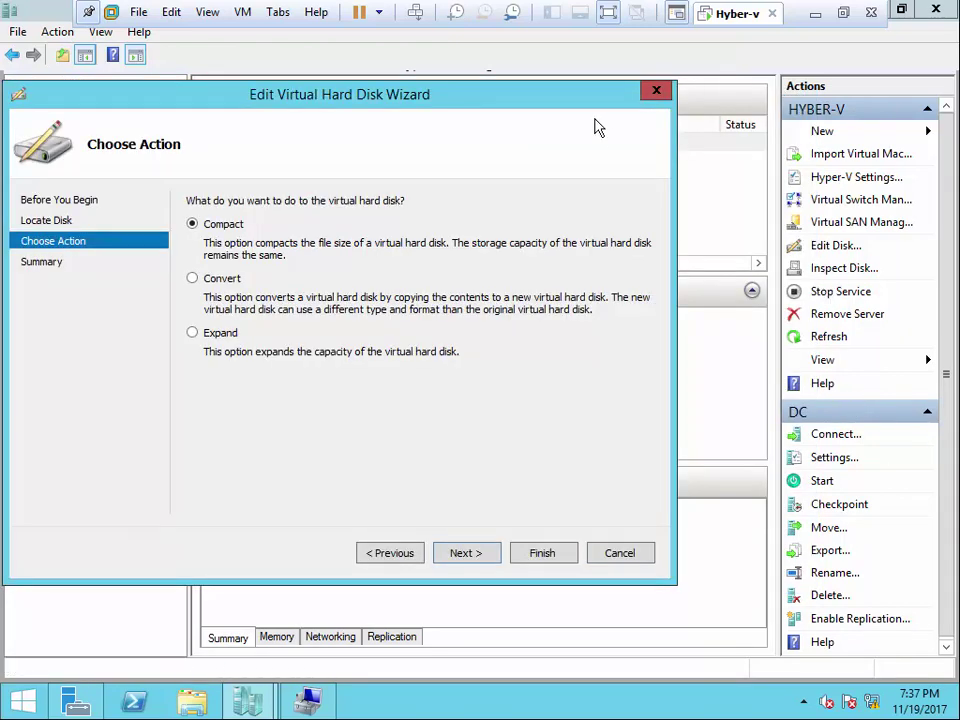
- Preview the Convert options, then choose Expand and enter 200 GB as the new size
drag(430, 87, 575, 81)
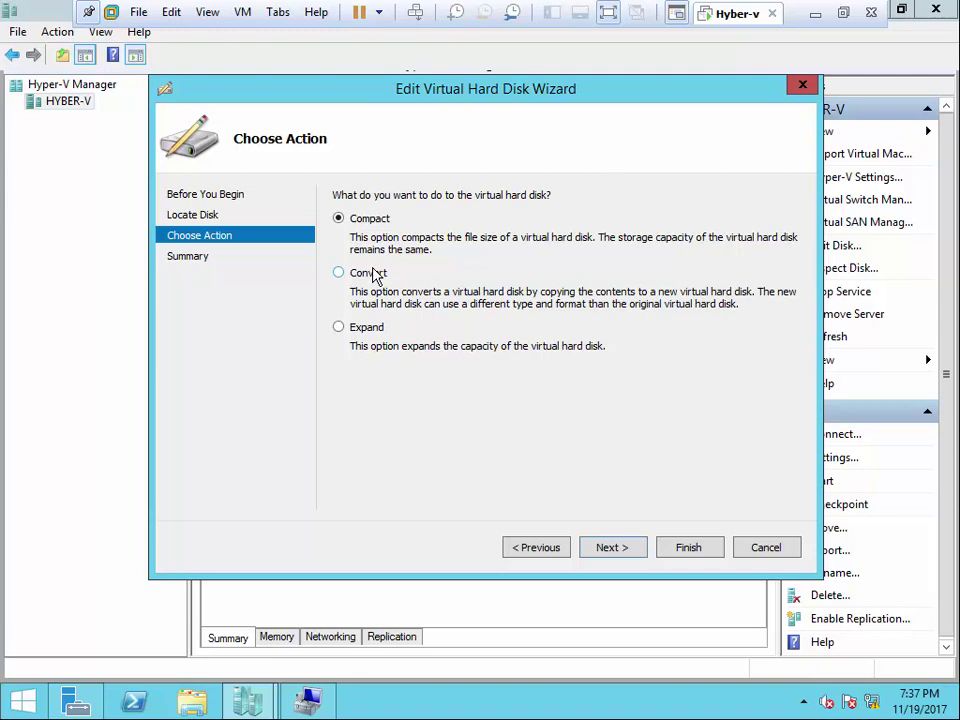
click(372, 276)
click(614, 548)
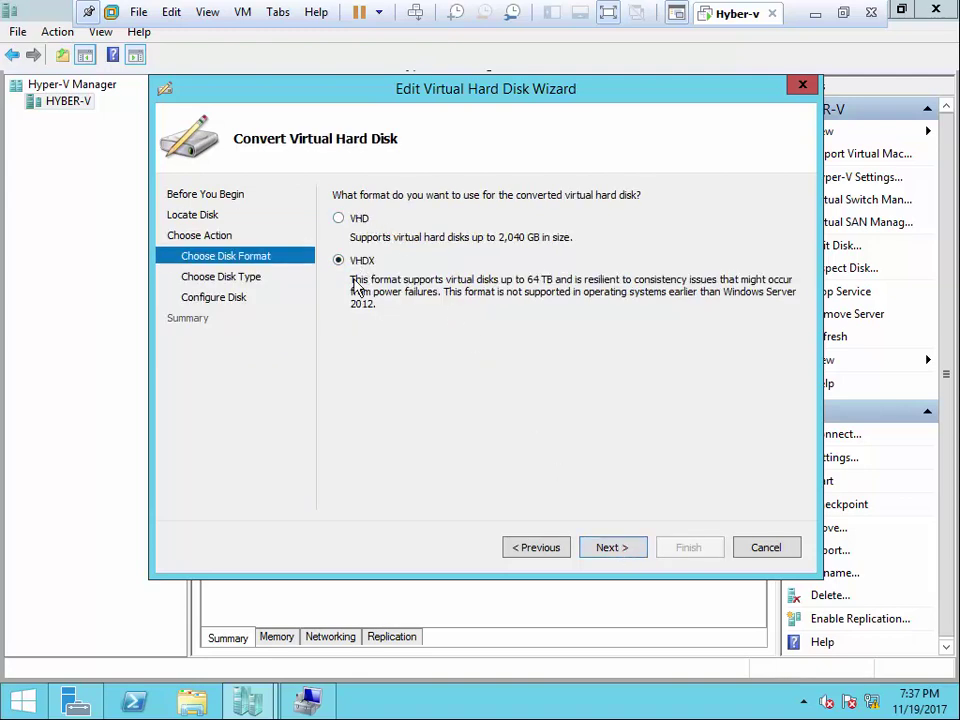
click(537, 548)
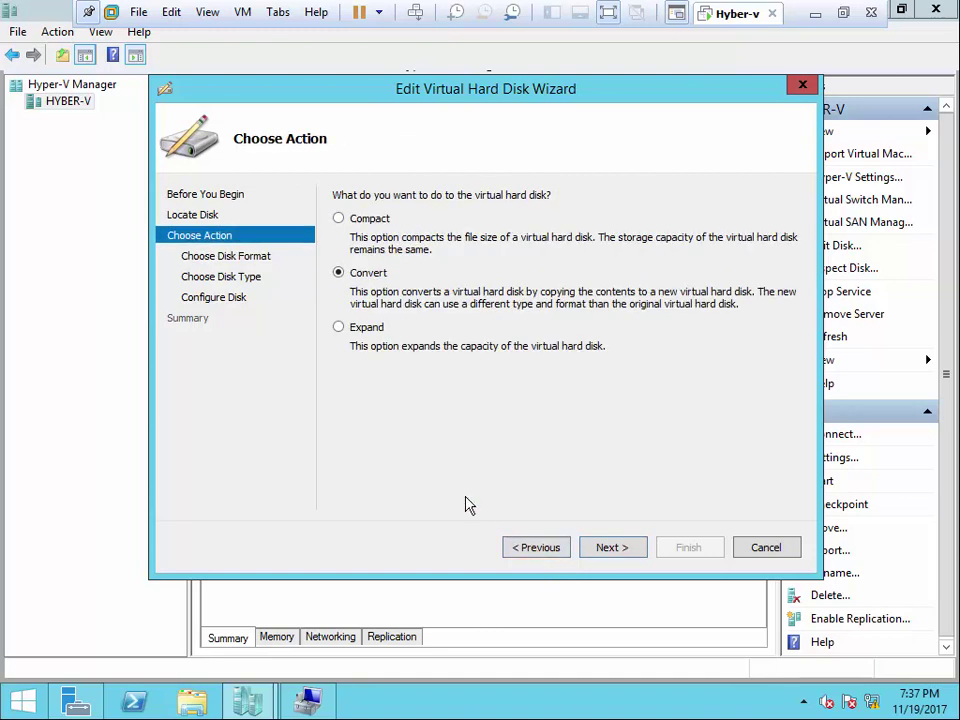
click(360, 329)
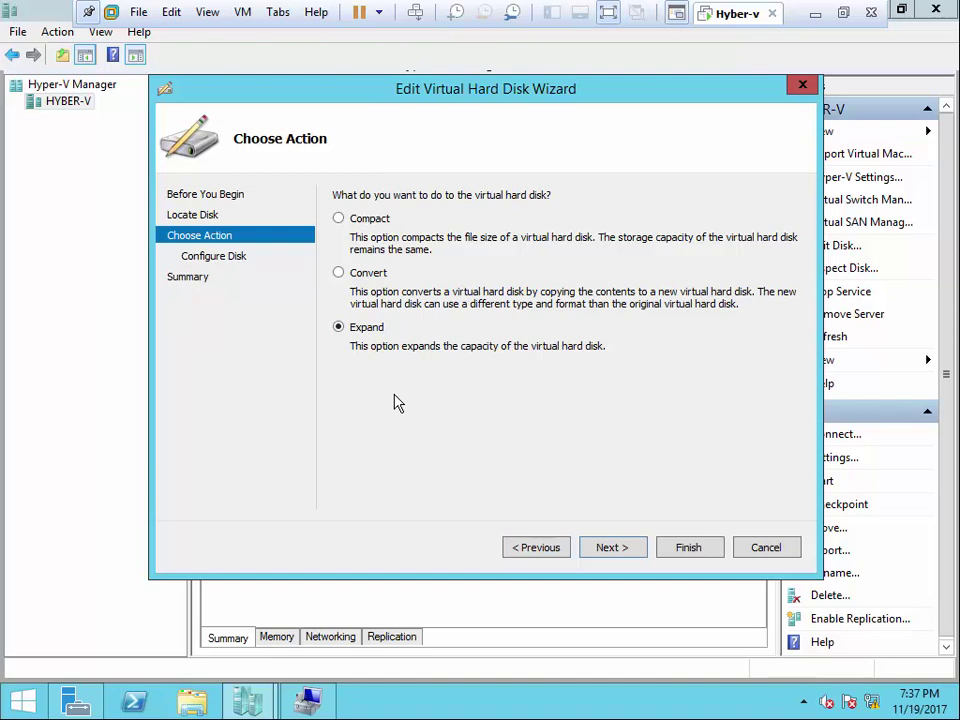
click(604, 545)
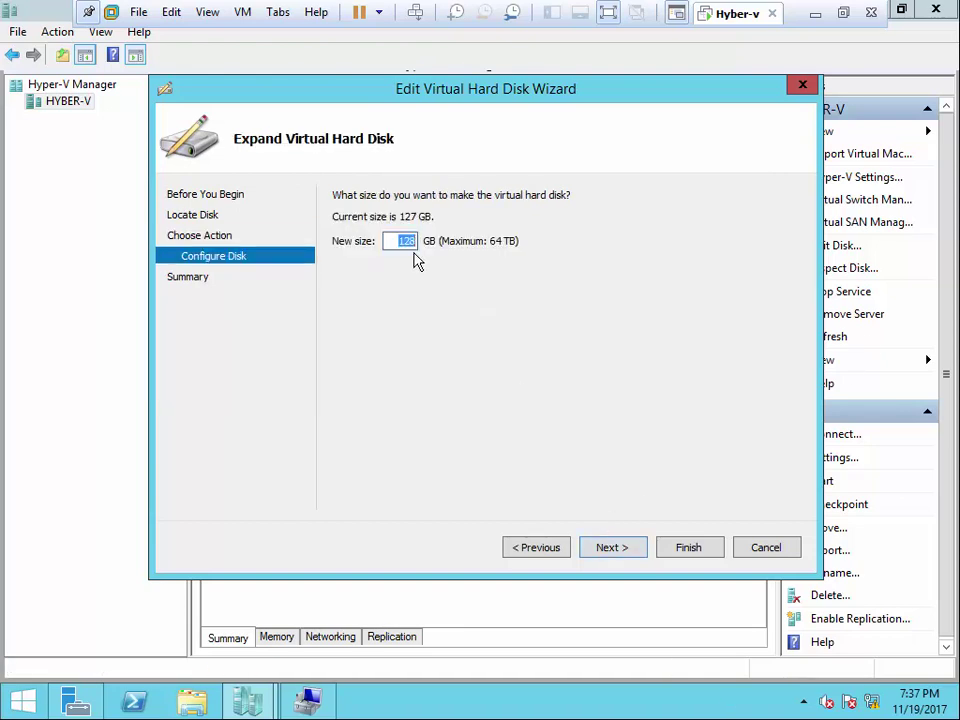
text(200)
- Cancel the disk edit wizard without expanding DC.vhdx
click(766, 548)
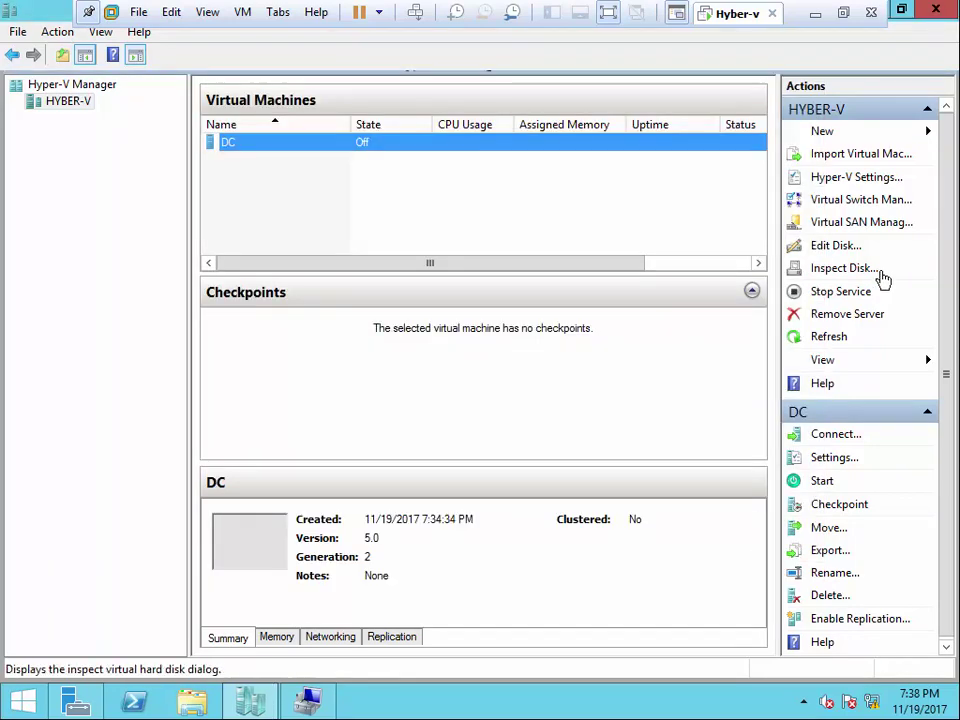
click(836, 246)
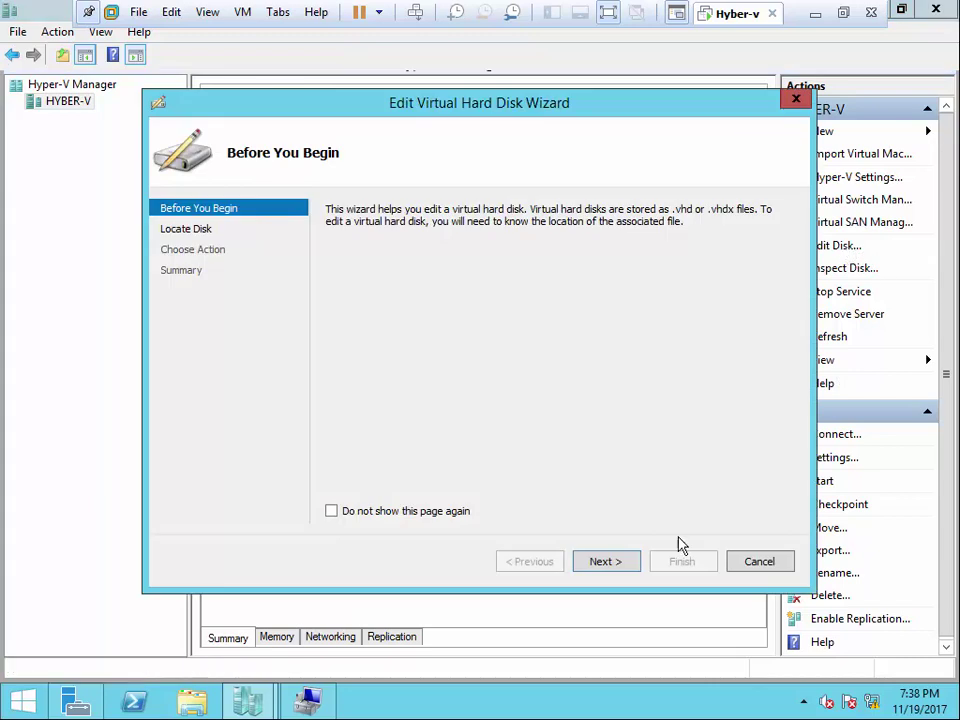
click(756, 563)
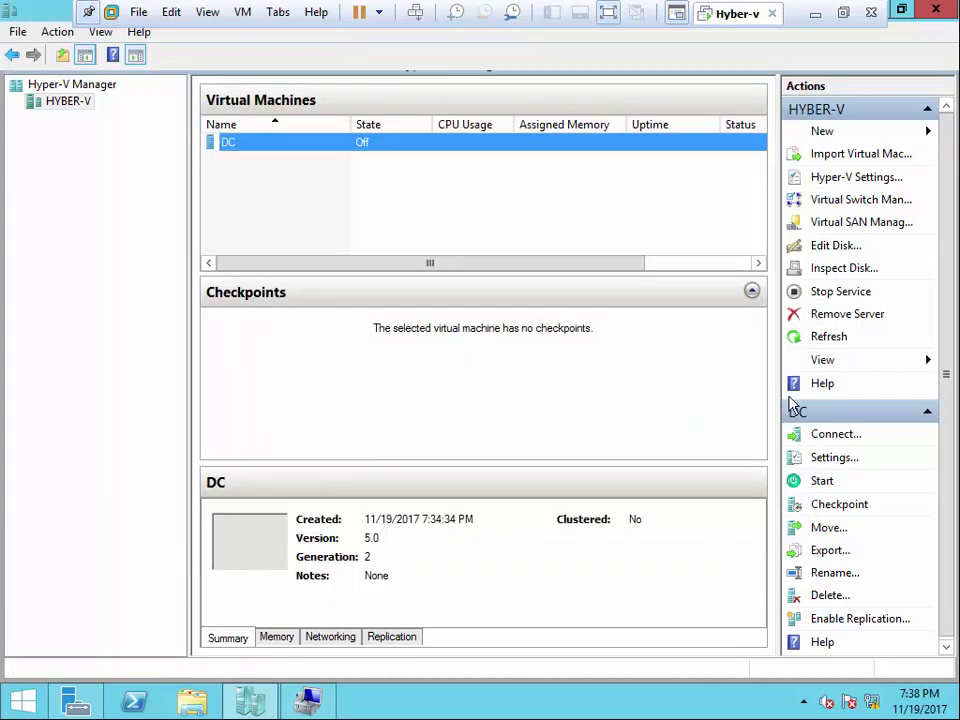
- Inspect DC.vhdx: a dynamically expanding VHDX, 4 MB current size, 127 GB maximum
click(834, 275)
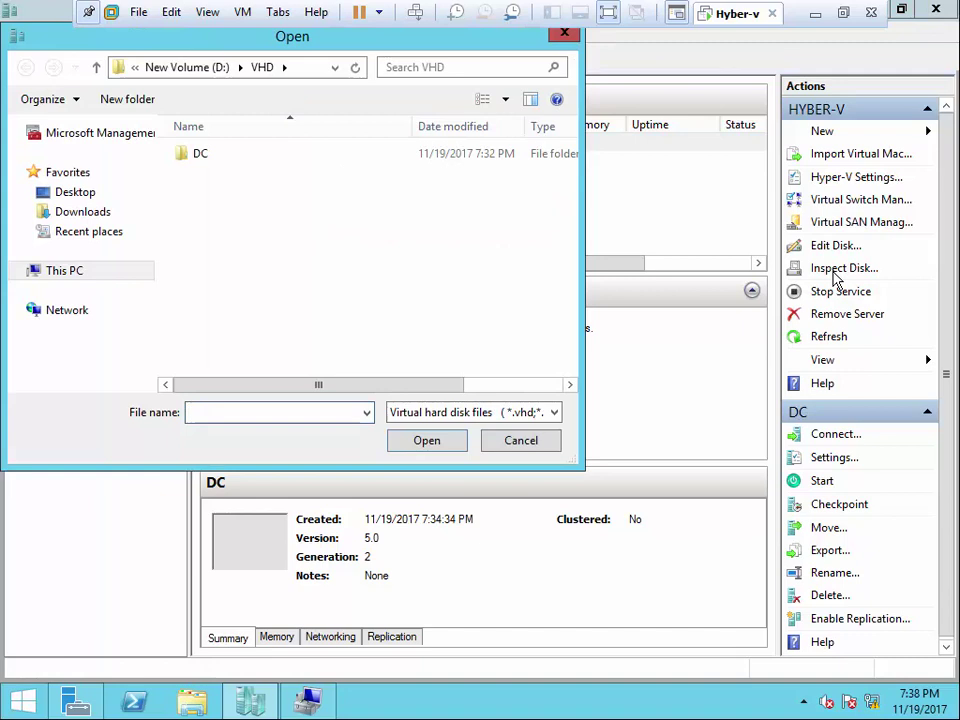
double_click(216, 156)
click(222, 157)
click(414, 437)
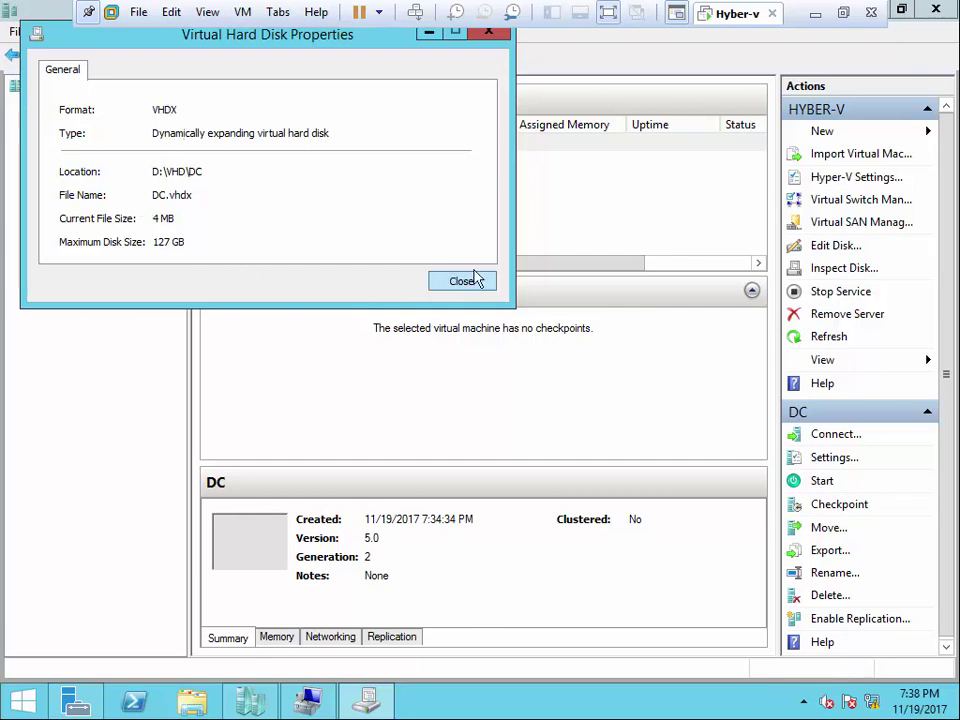
click(489, 32)
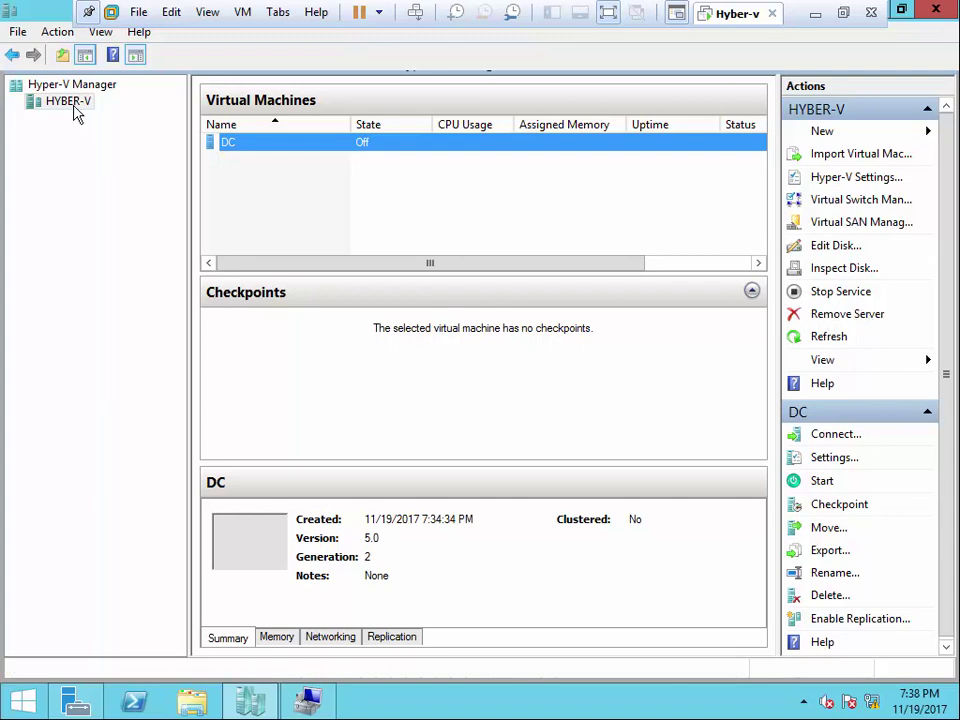
- View the DC machine's action menu, then minimize the VMware window to reveal the host desktop
click(233, 162)
click(234, 148)
right_click(236, 146)
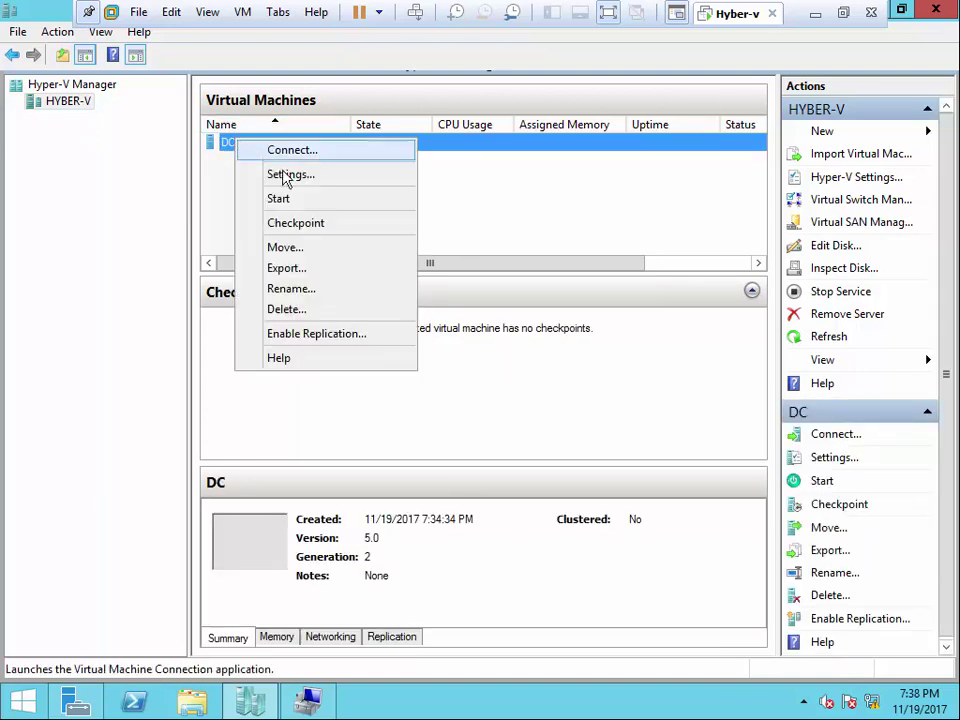
click(246, 163)
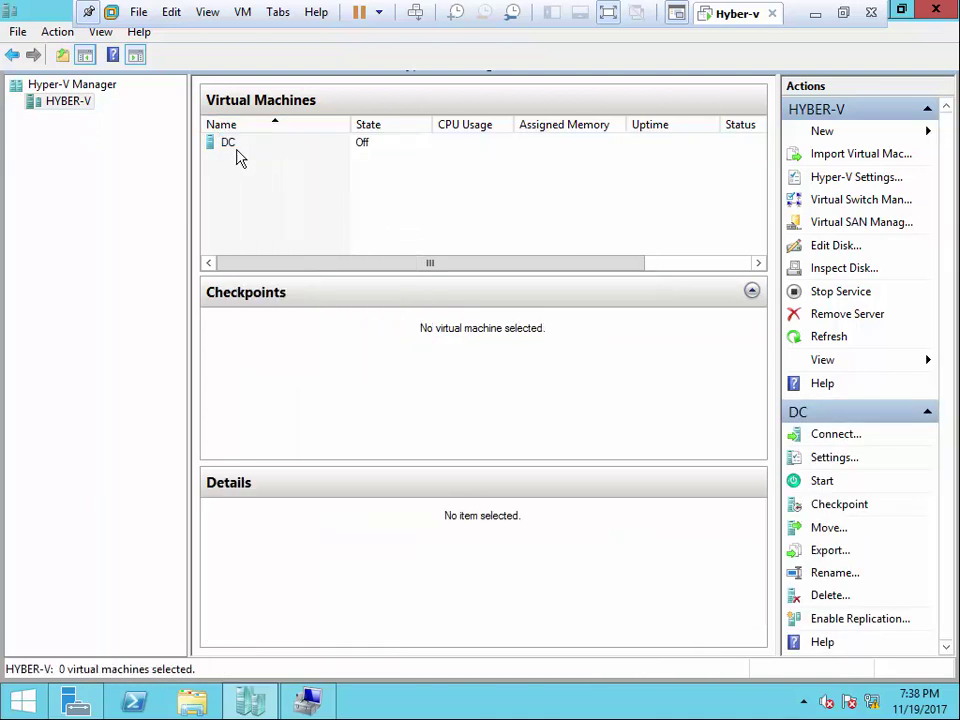
click(229, 146)
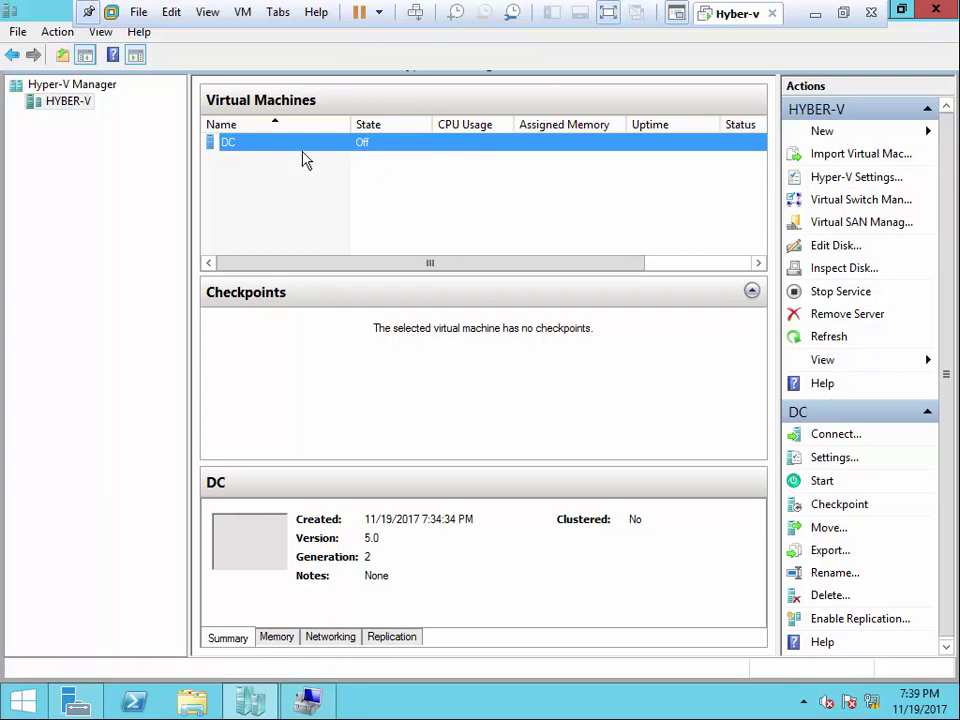
click(251, 149)
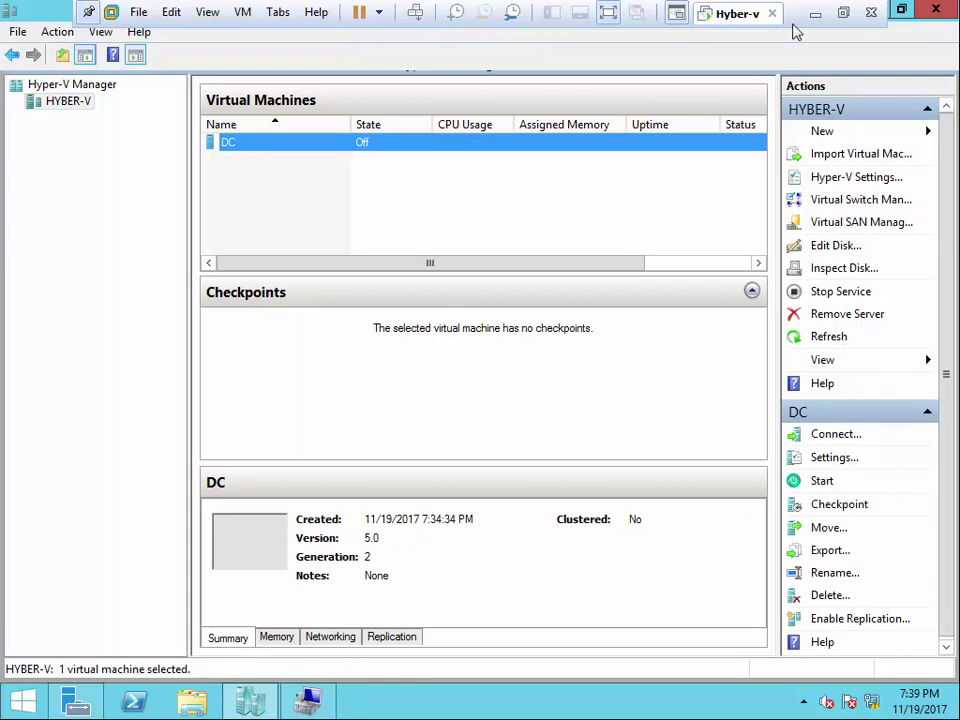
click(815, 13)
- Monitor Win 2012.ISO copying into the VM, alternating between the host folder and VM view
click(797, 703)
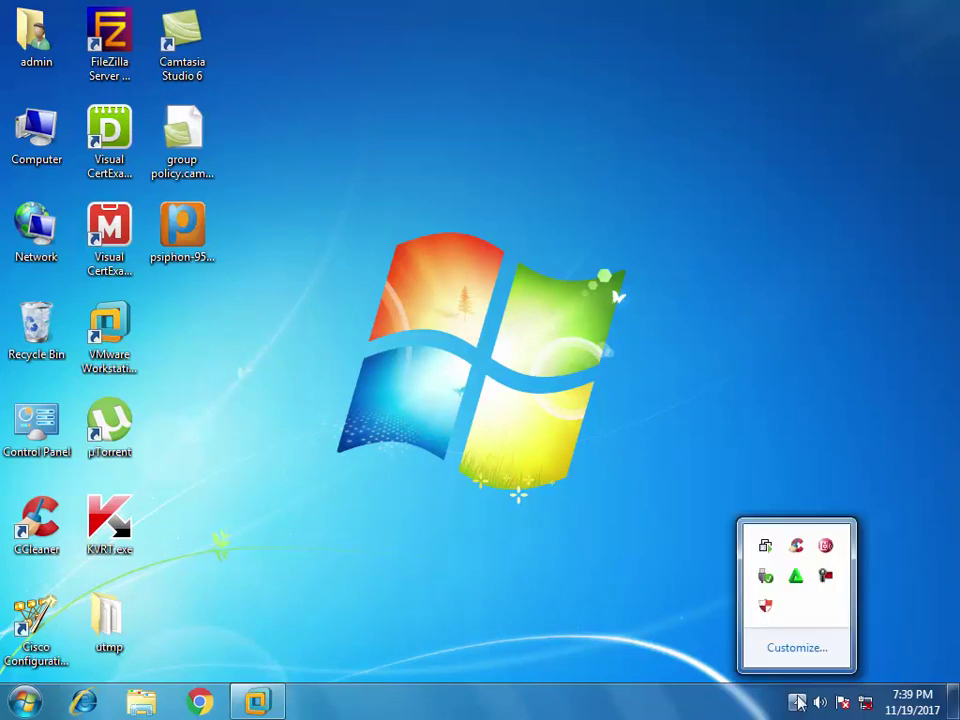
click(826, 577)
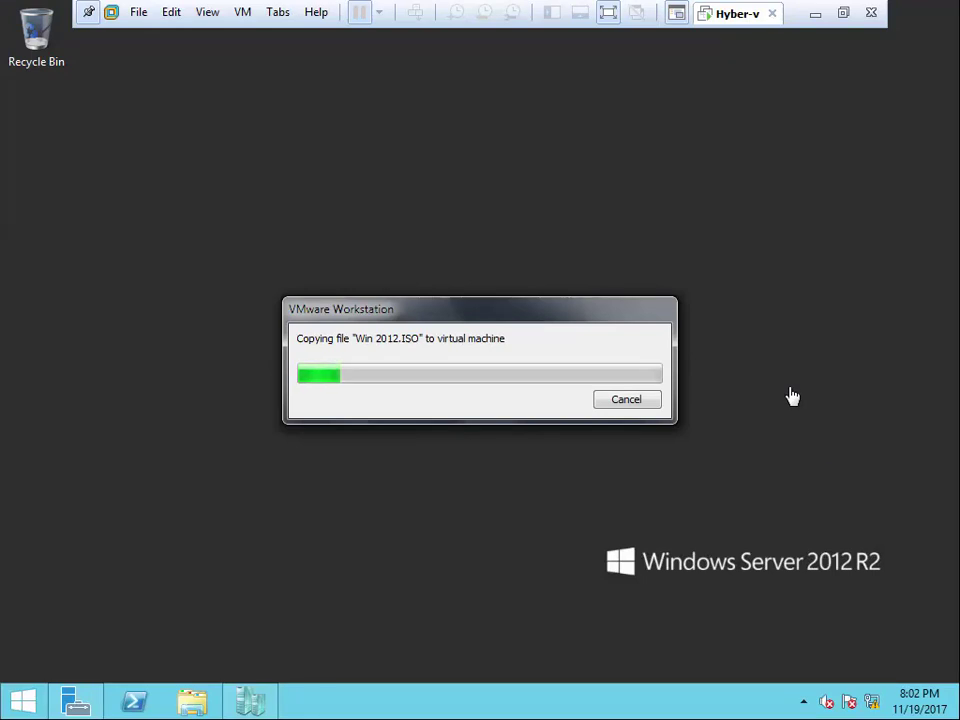
click(815, 13)
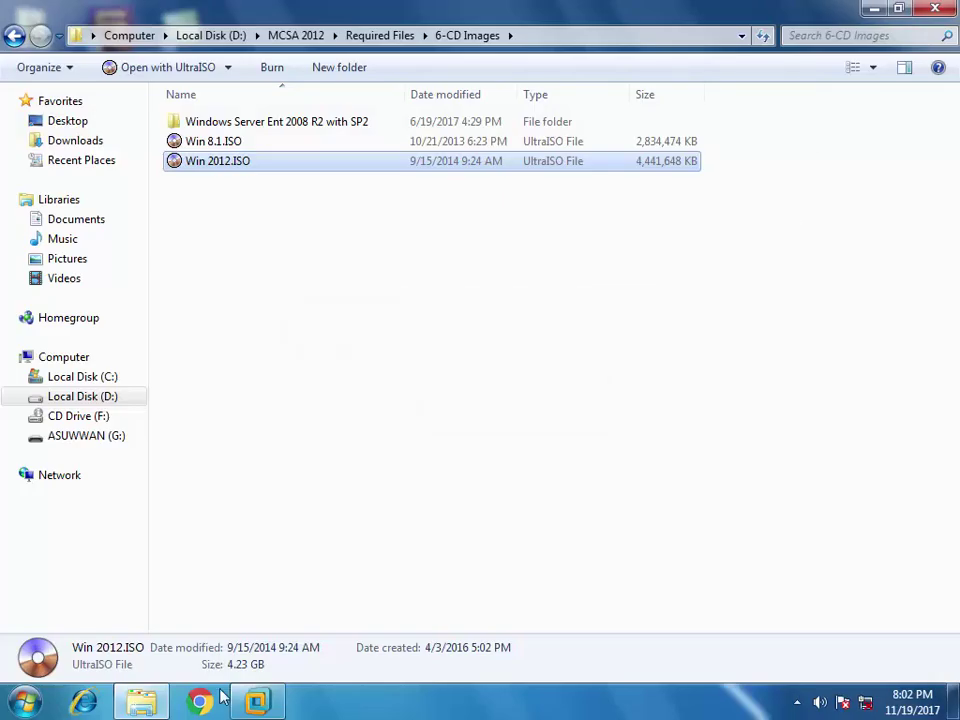
click(250, 700)
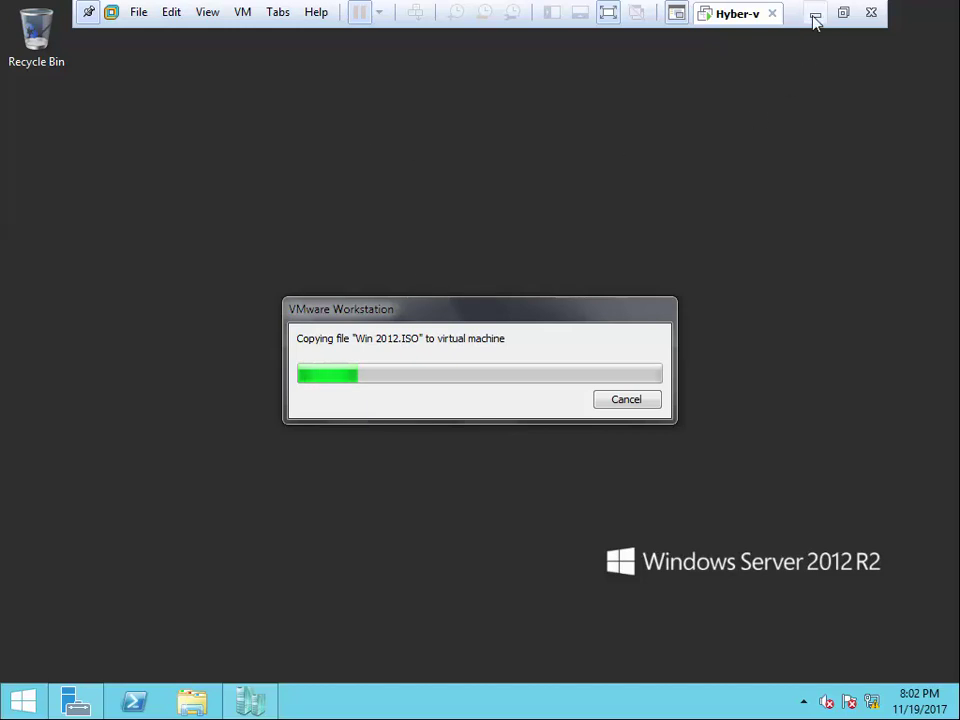
click(815, 14)
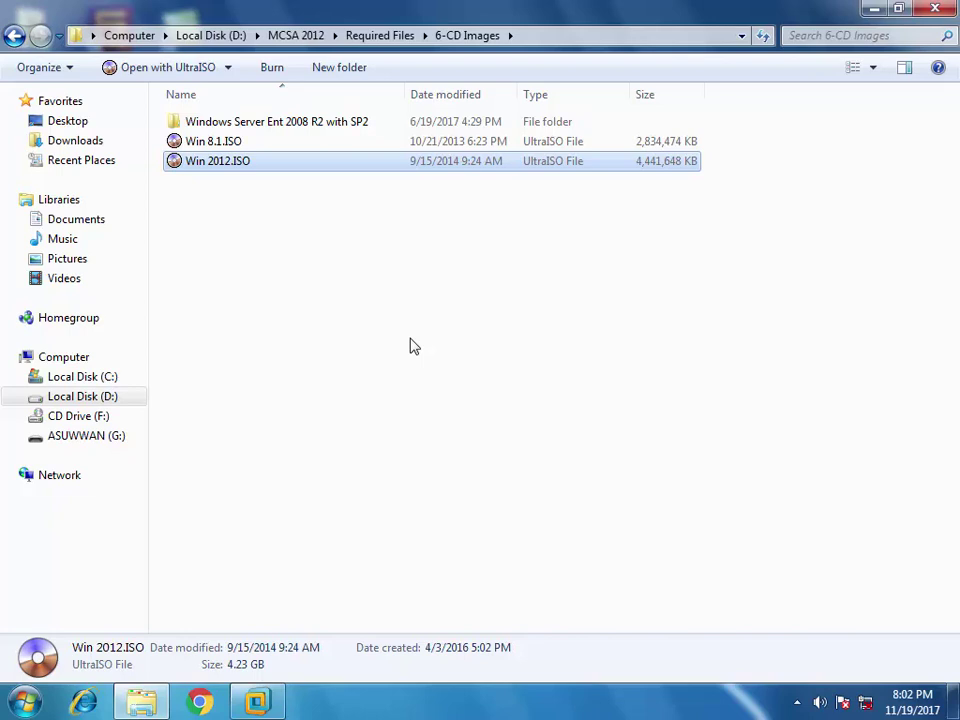
click(256, 702)
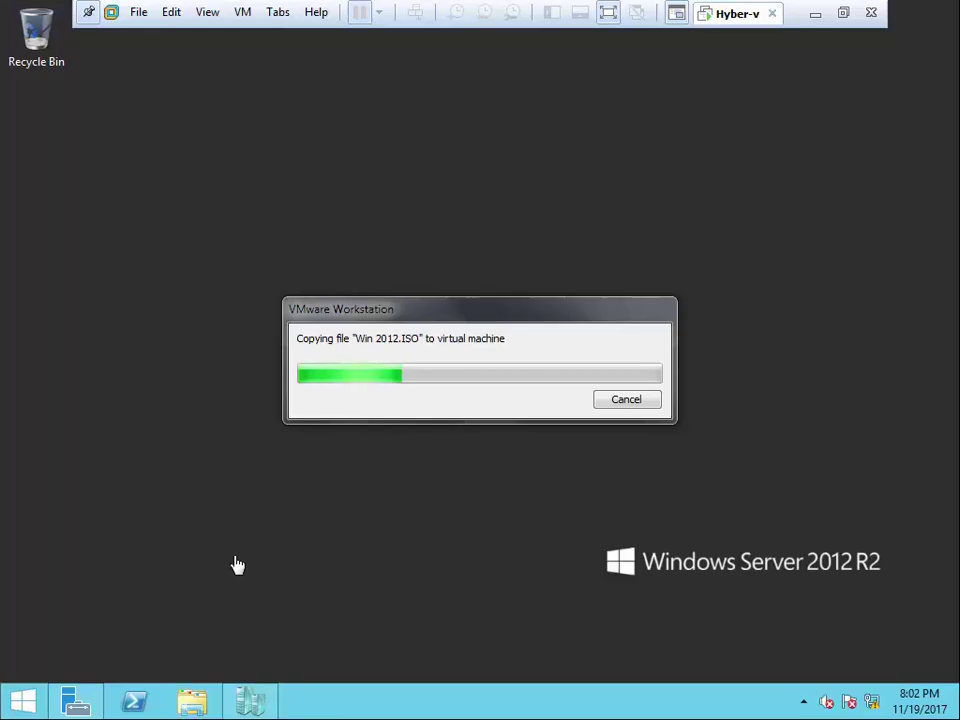
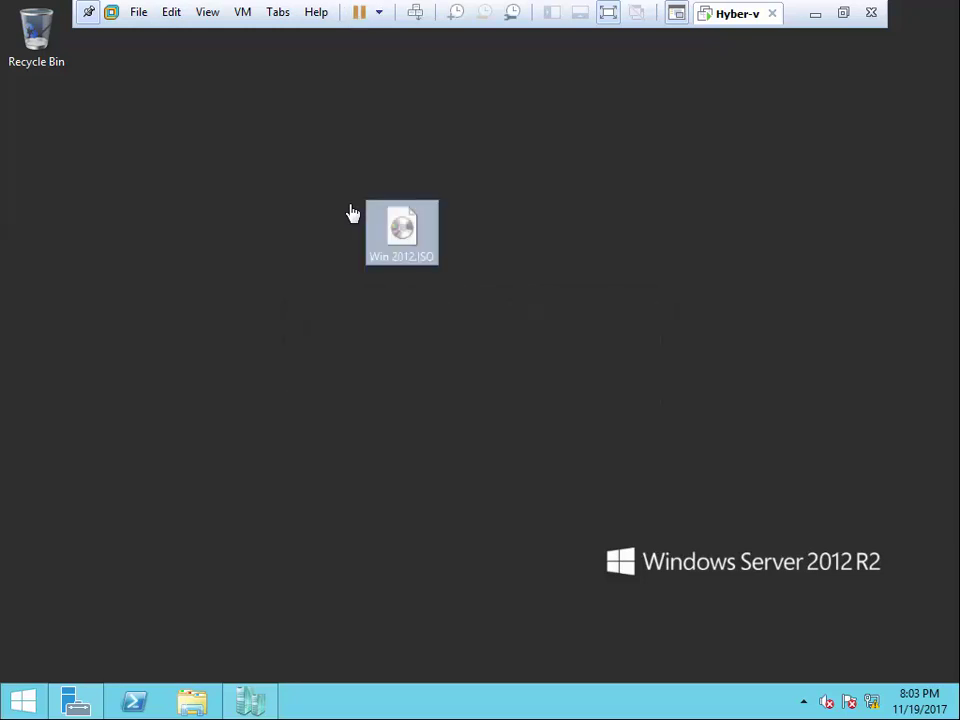
- Move the Win 2012.ISO icon on the desktop and open the DC virtual machine's settings
drag(420, 248, 36, 132)
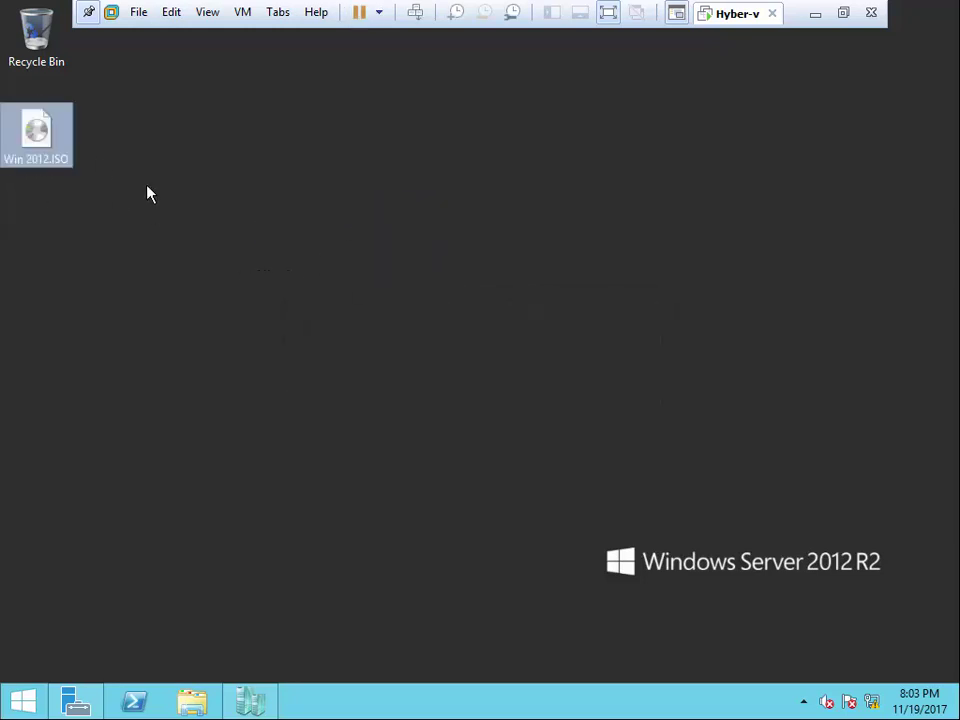
click(250, 700)
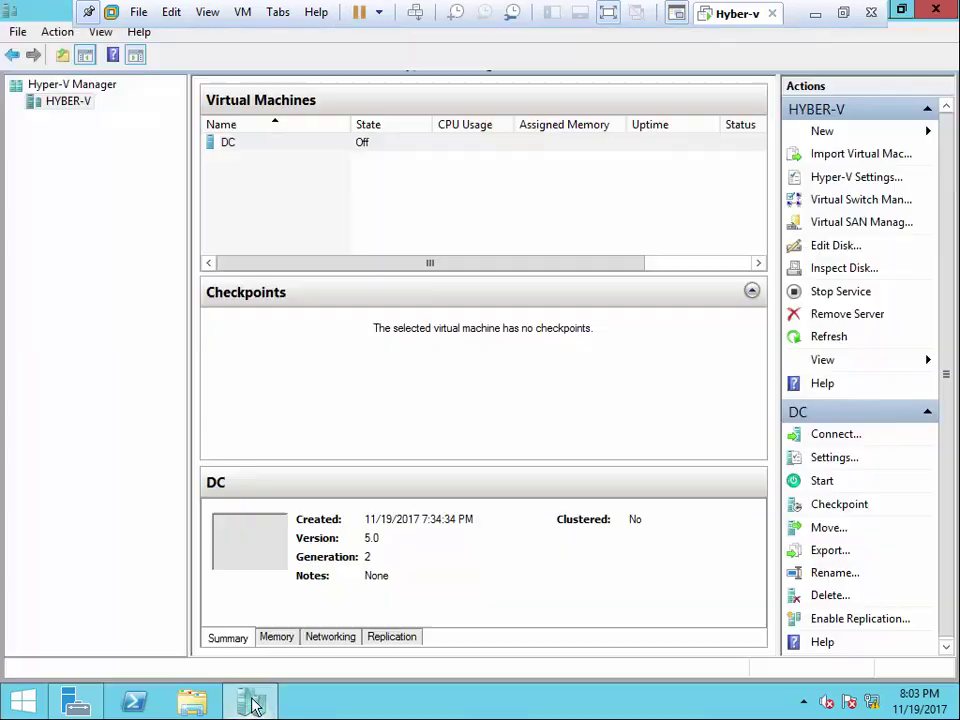
right_click(240, 148)
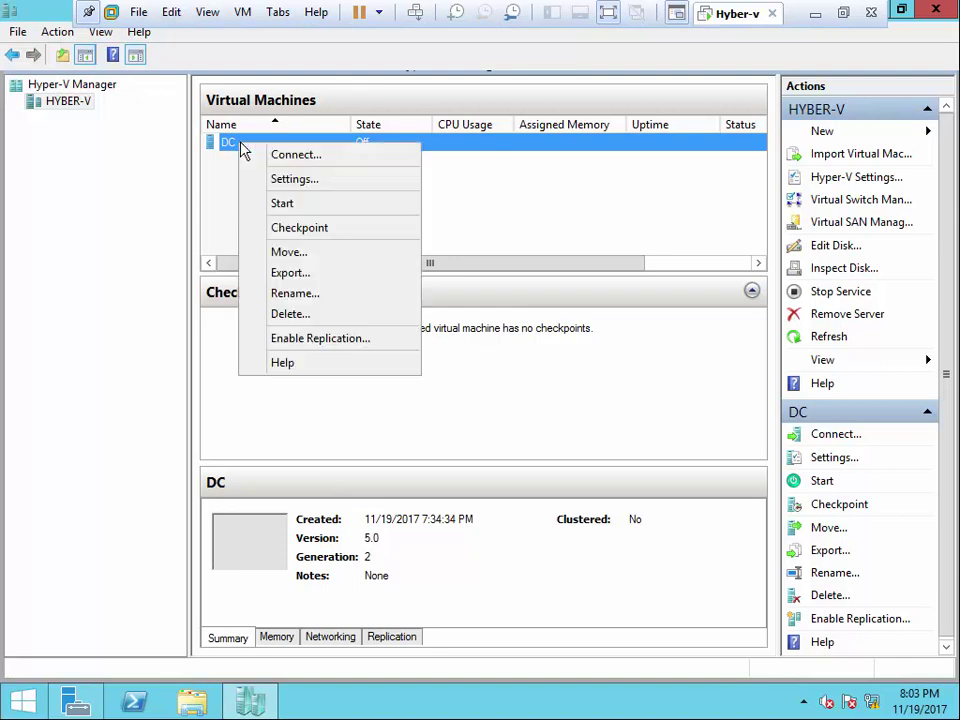
click(296, 180)
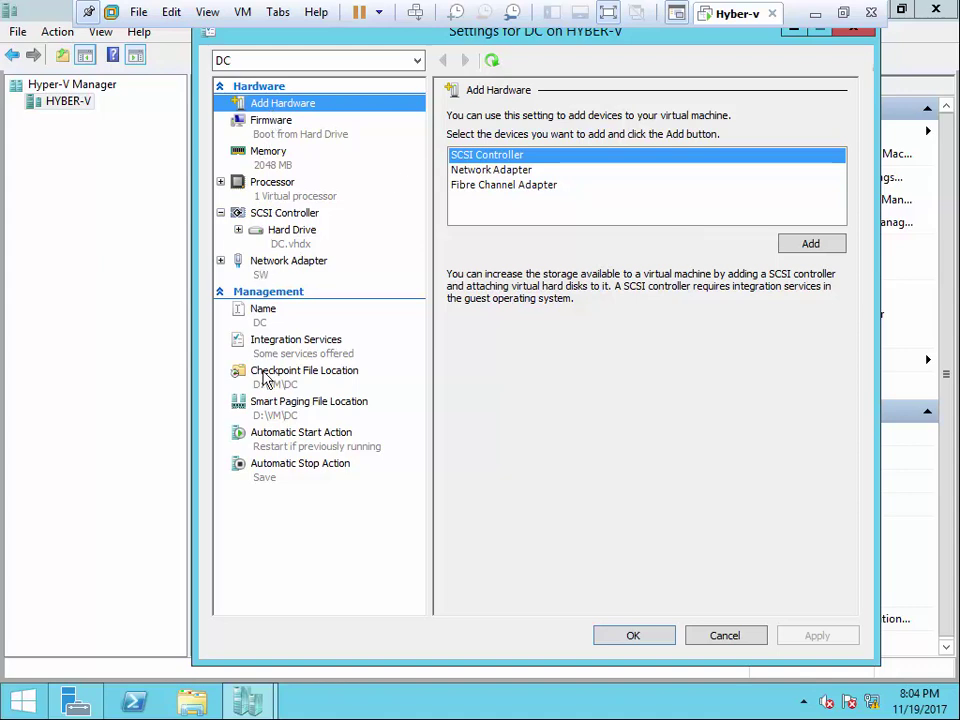
- Add a DVD drive to DC's SCSI controller
click(281, 215)
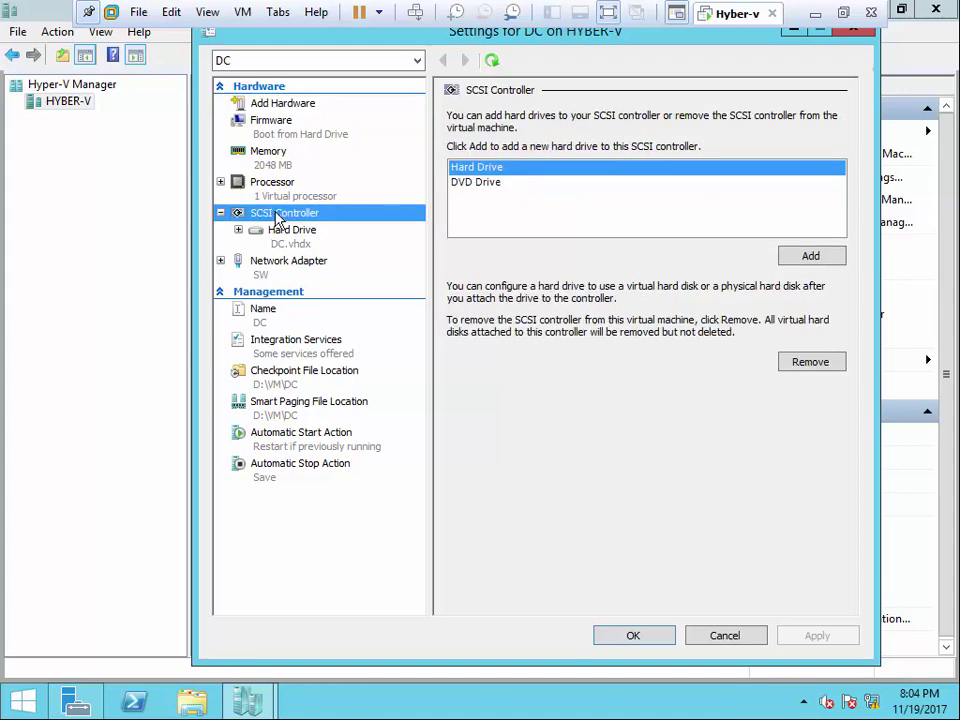
click(490, 185)
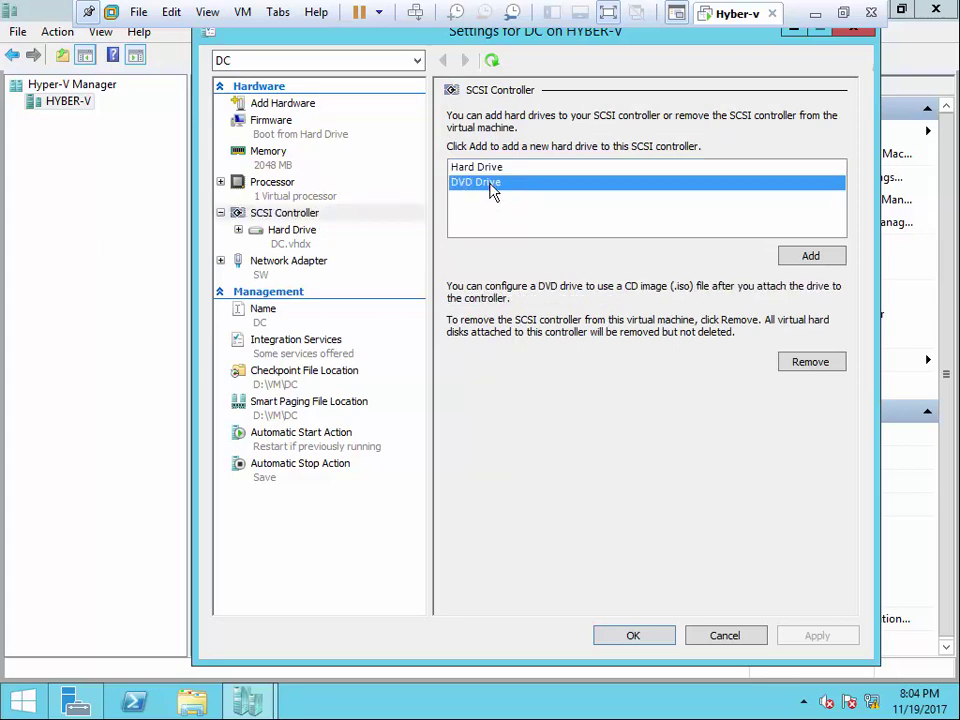
click(810, 257)
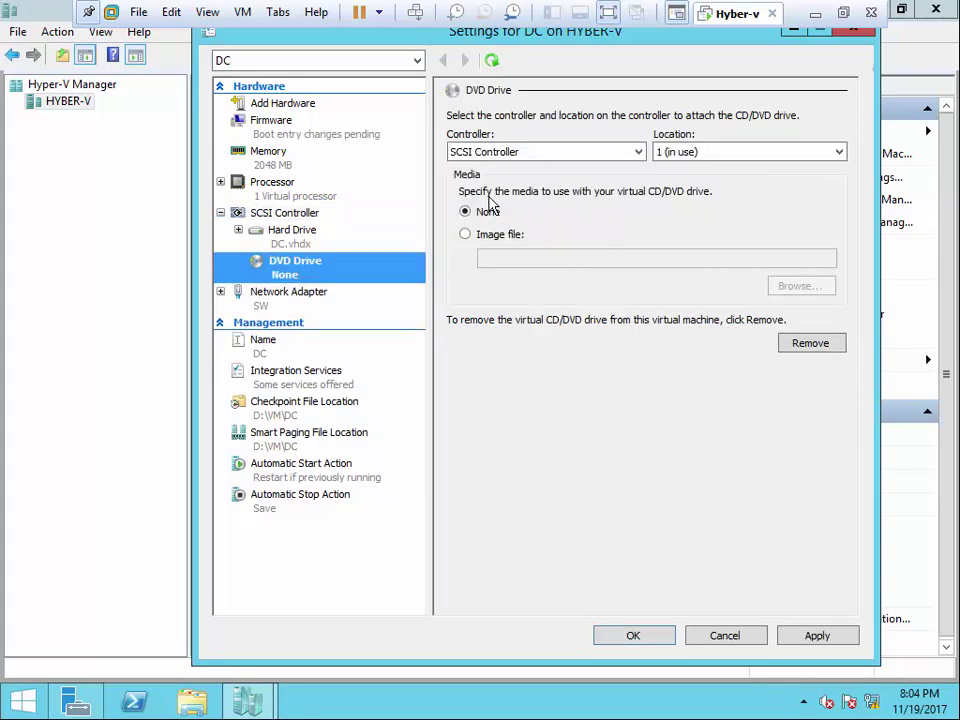
click(292, 243)
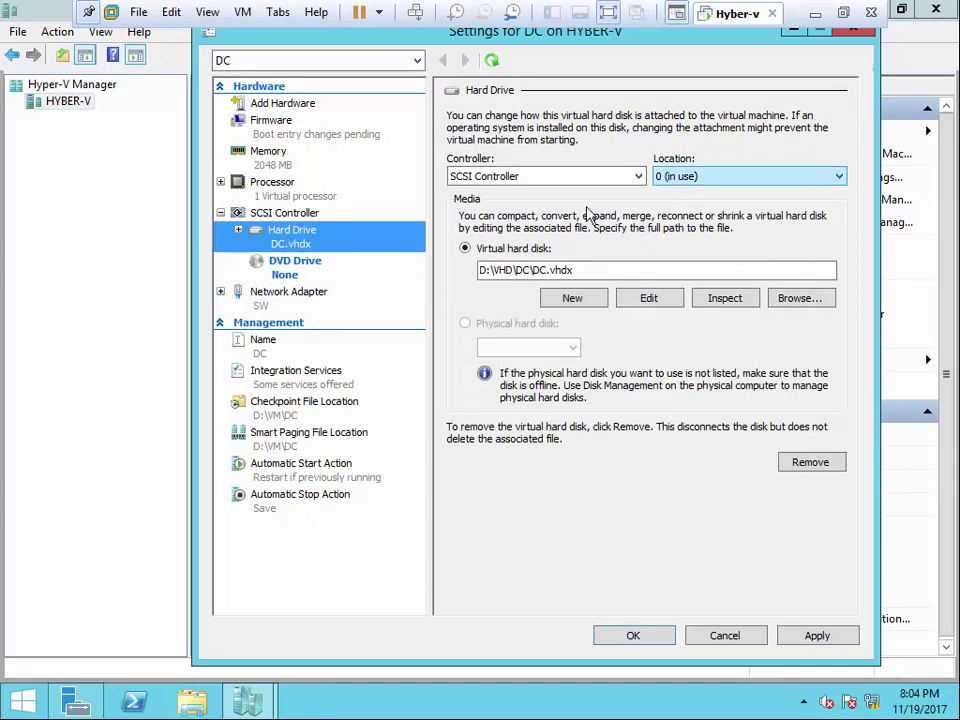
click(283, 272)
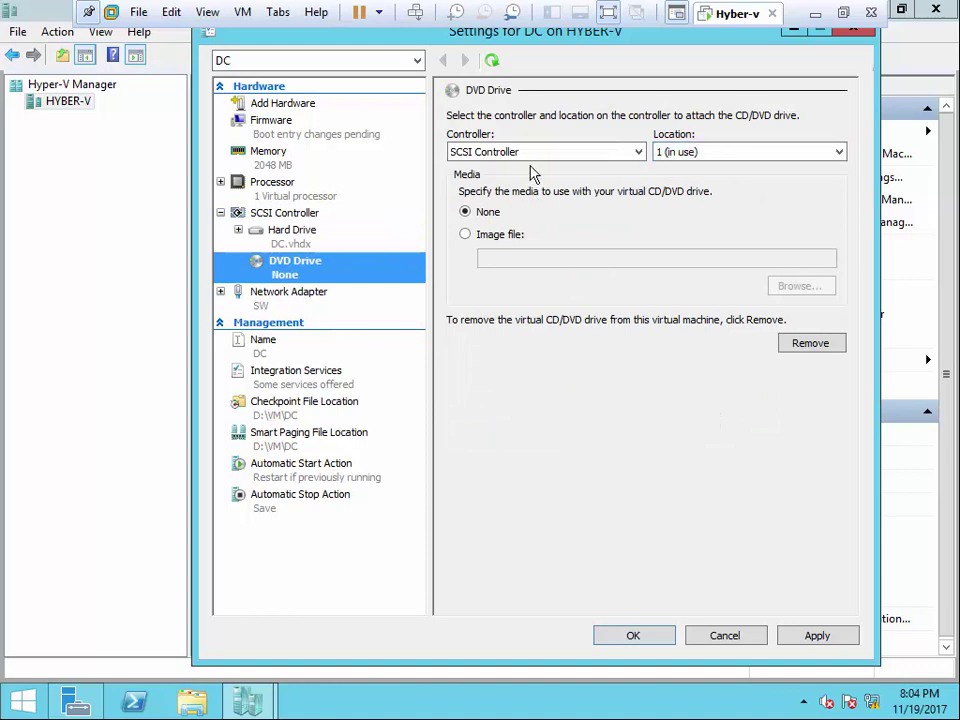
- Load Desktop\Win 2012.ISO as the DVD drive's image file and apply the change
click(488, 236)
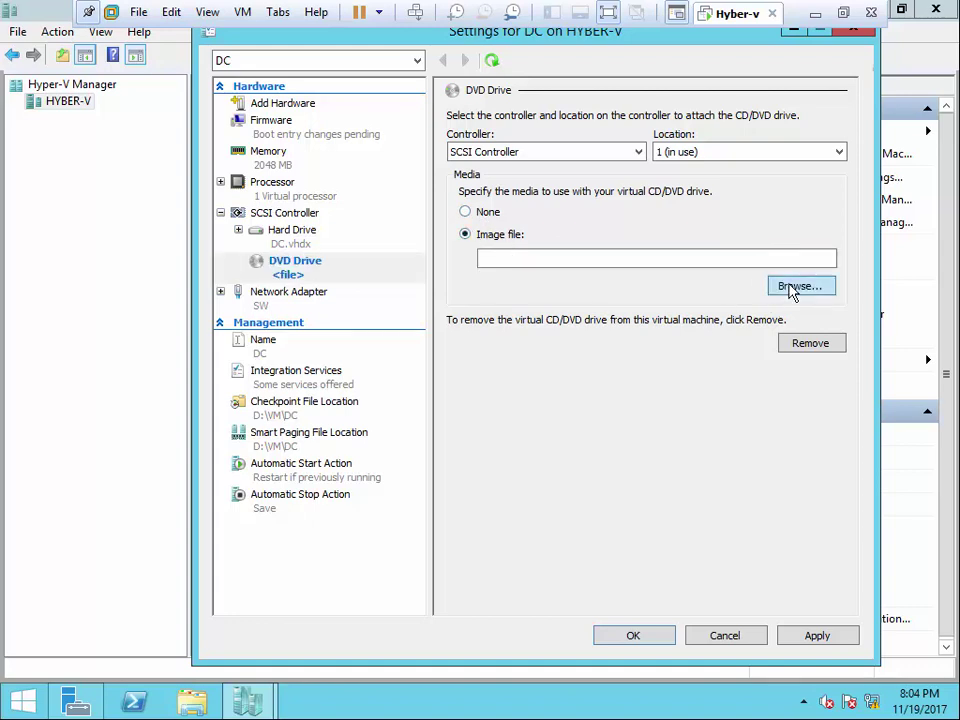
click(795, 287)
double_click(442, 192)
click(418, 186)
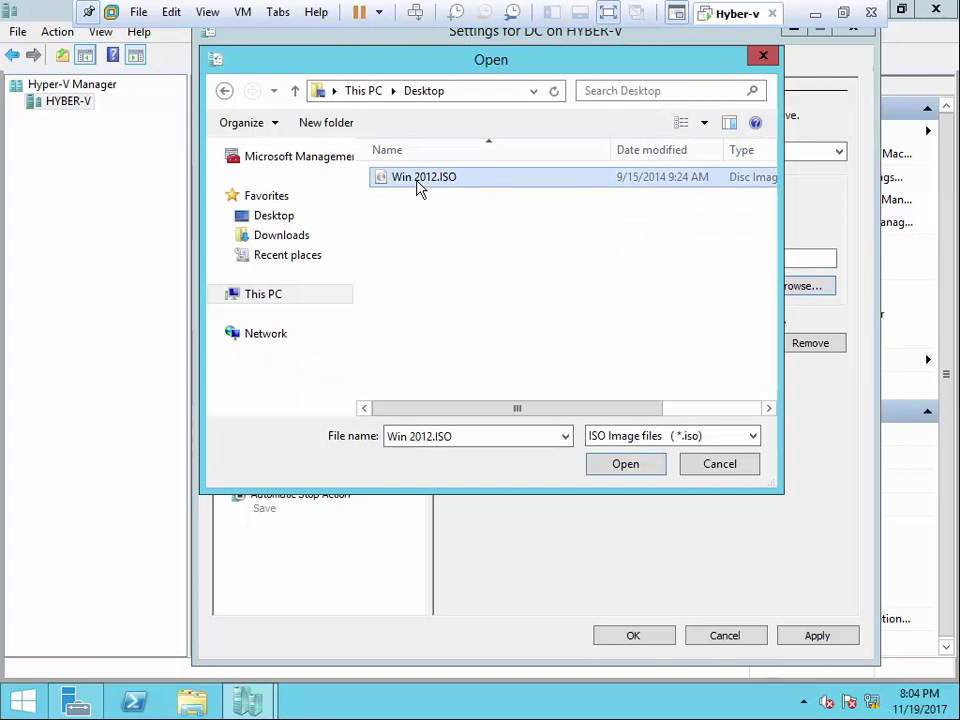
click(622, 467)
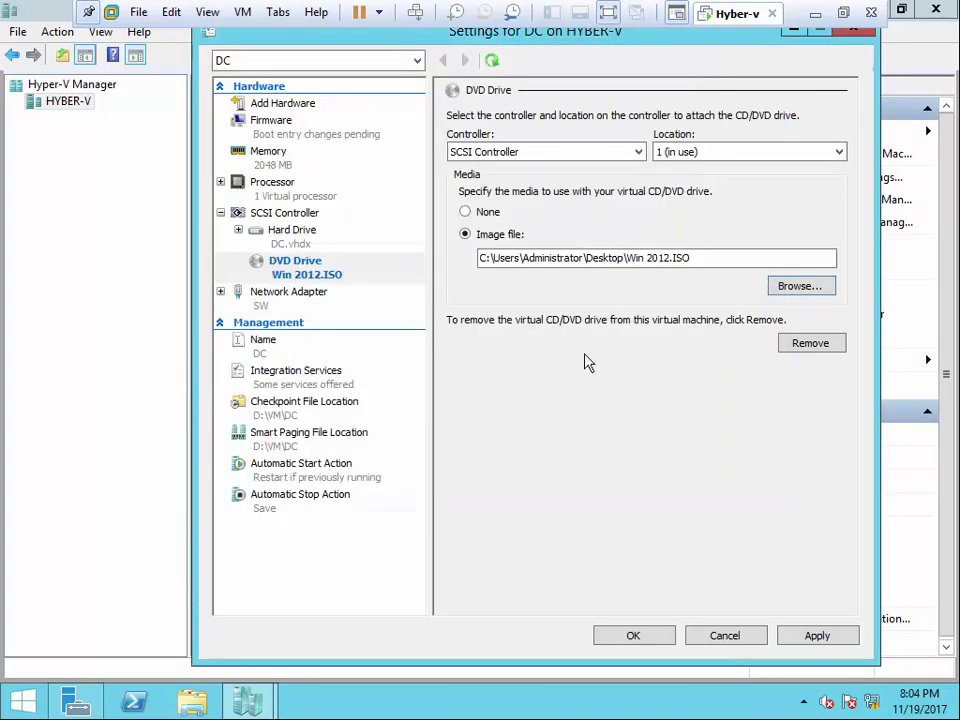
click(826, 636)
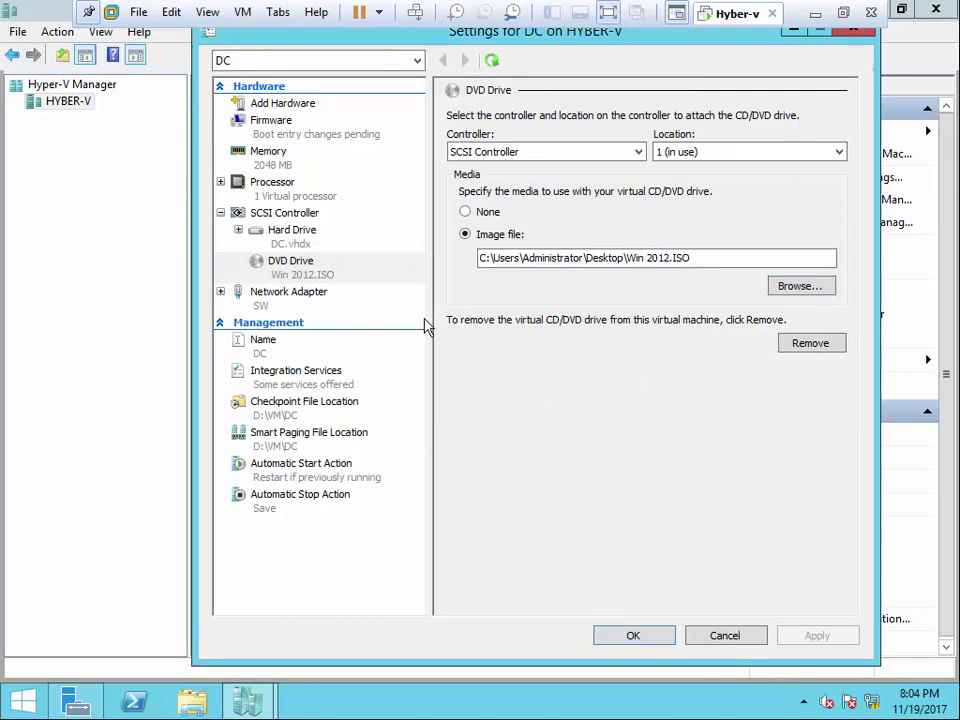
- Add a second hard drive to DC's SCSI controller
click(284, 216)
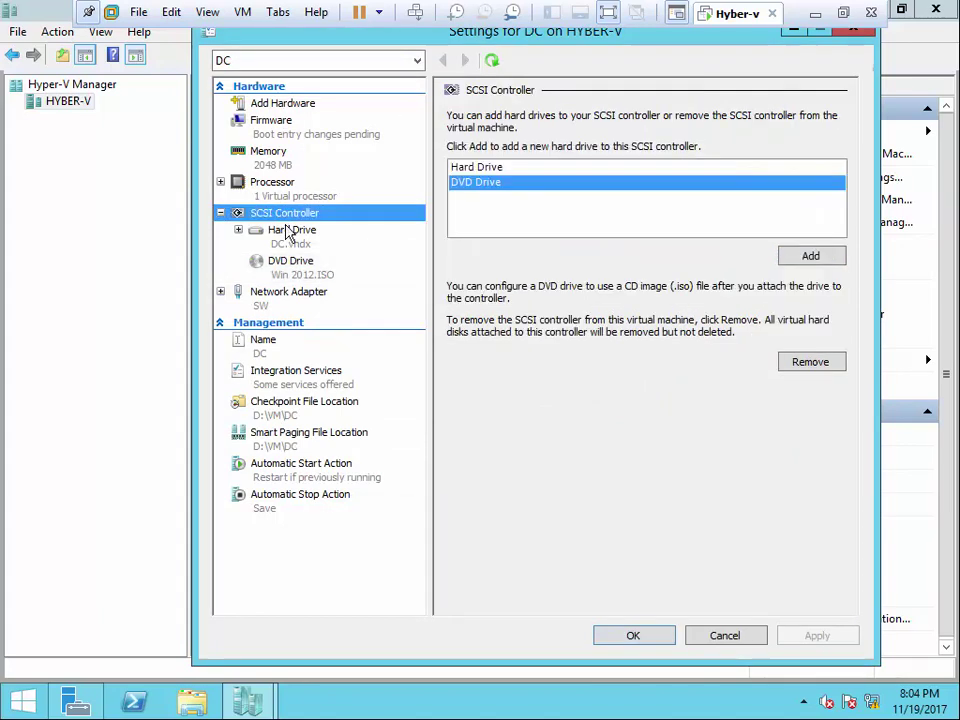
click(289, 233)
click(291, 266)
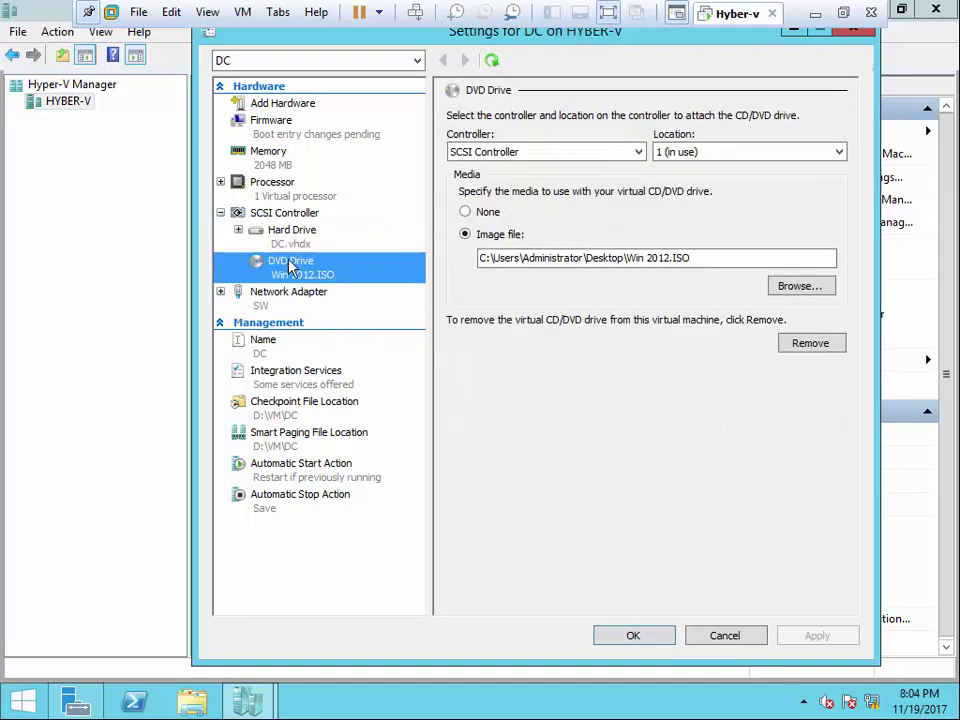
click(287, 215)
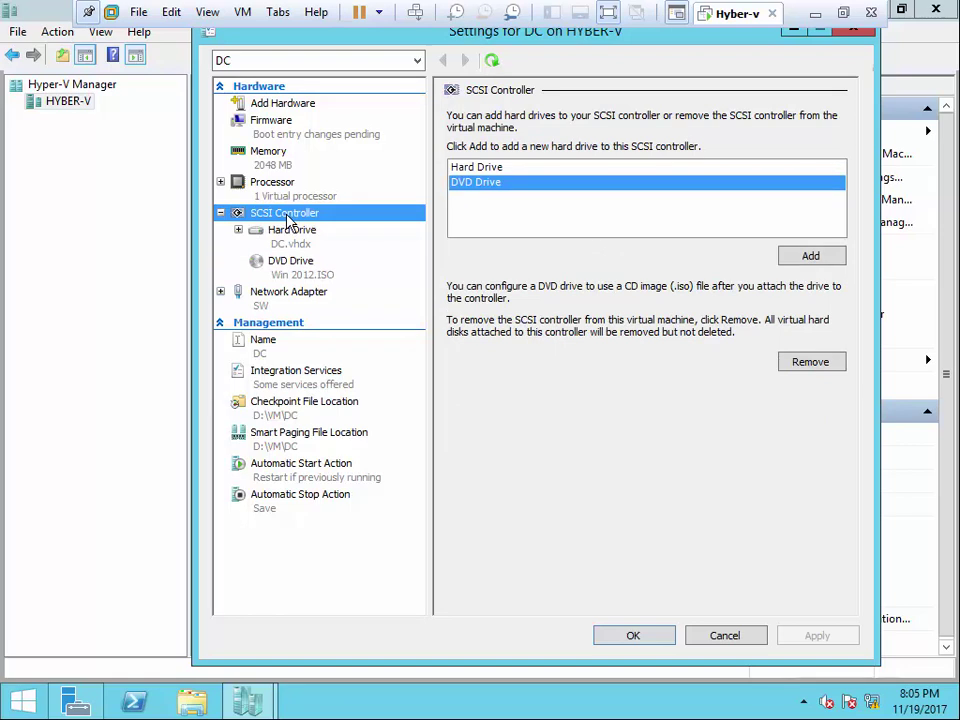
click(464, 168)
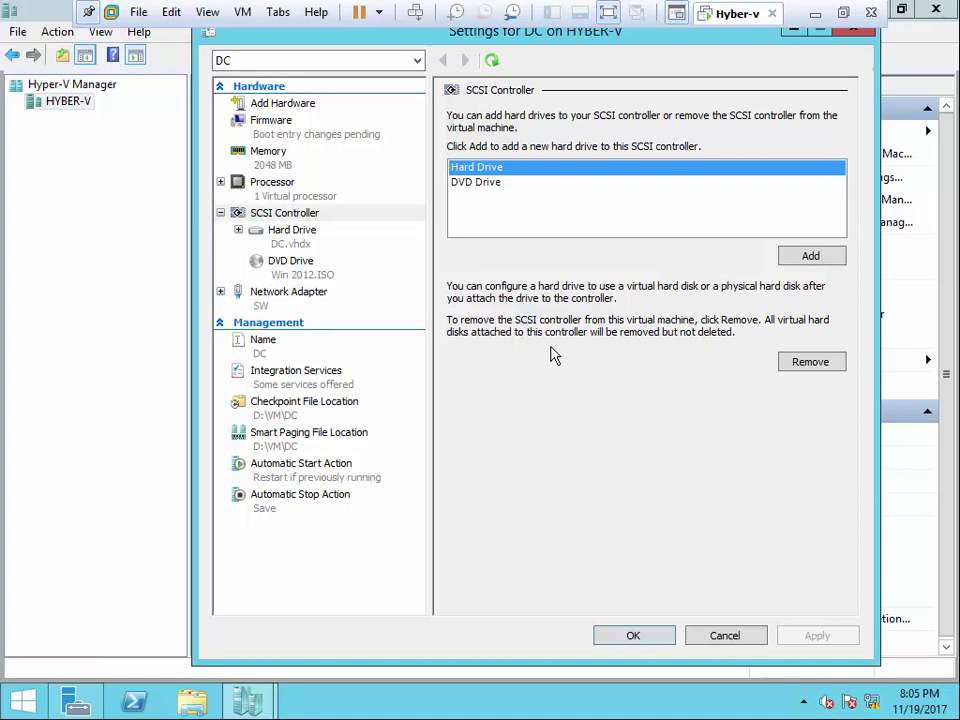
click(806, 257)
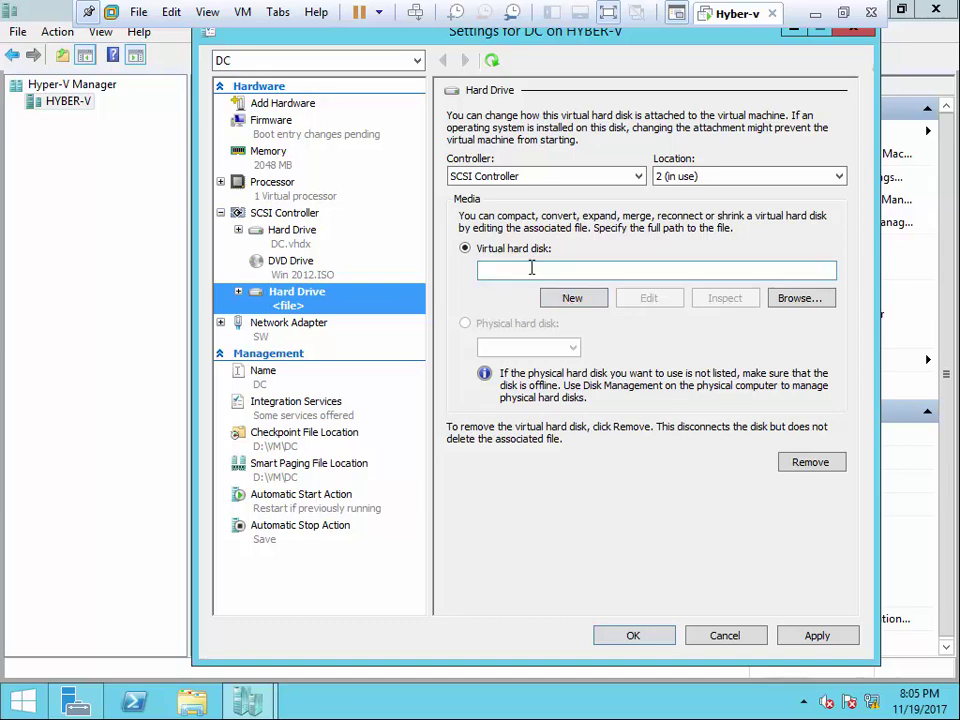
- Clear the drive's path box and launch the New Virtual Hard Disk Wizard
click(532, 269)
text(dc-1)
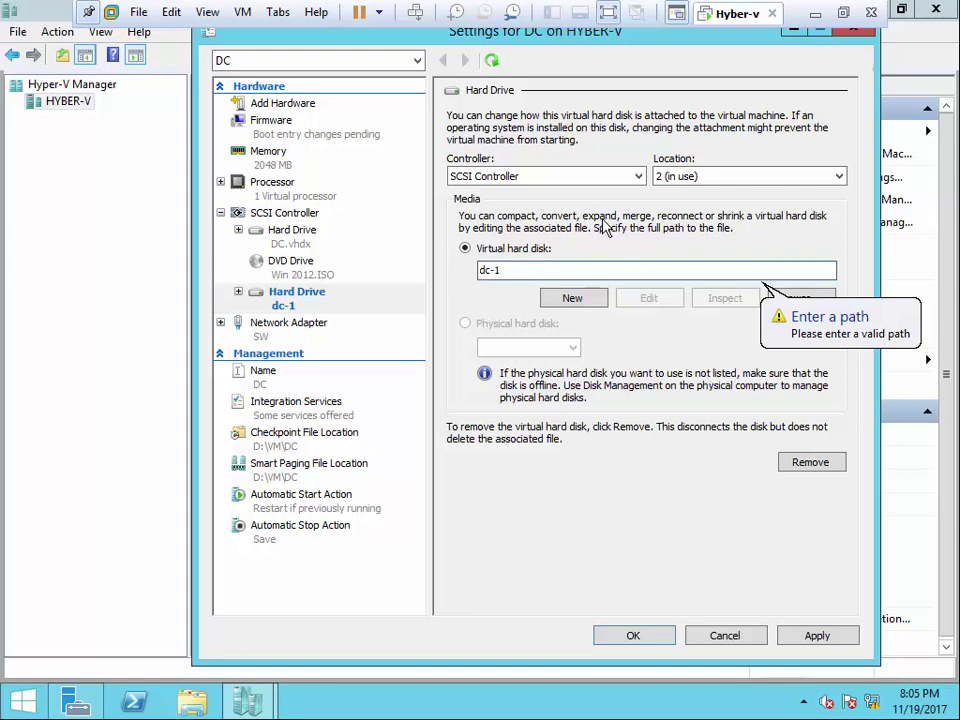
key(BackSpace)
key(BackSpace)
key(BackSpace)
key(BackSpace)
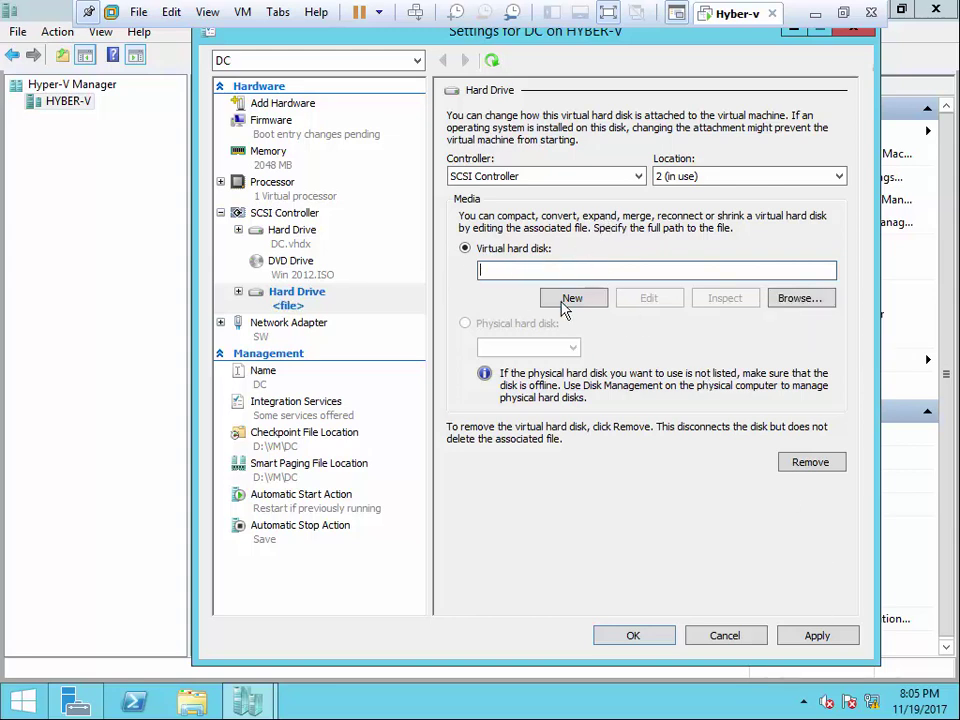
click(563, 302)
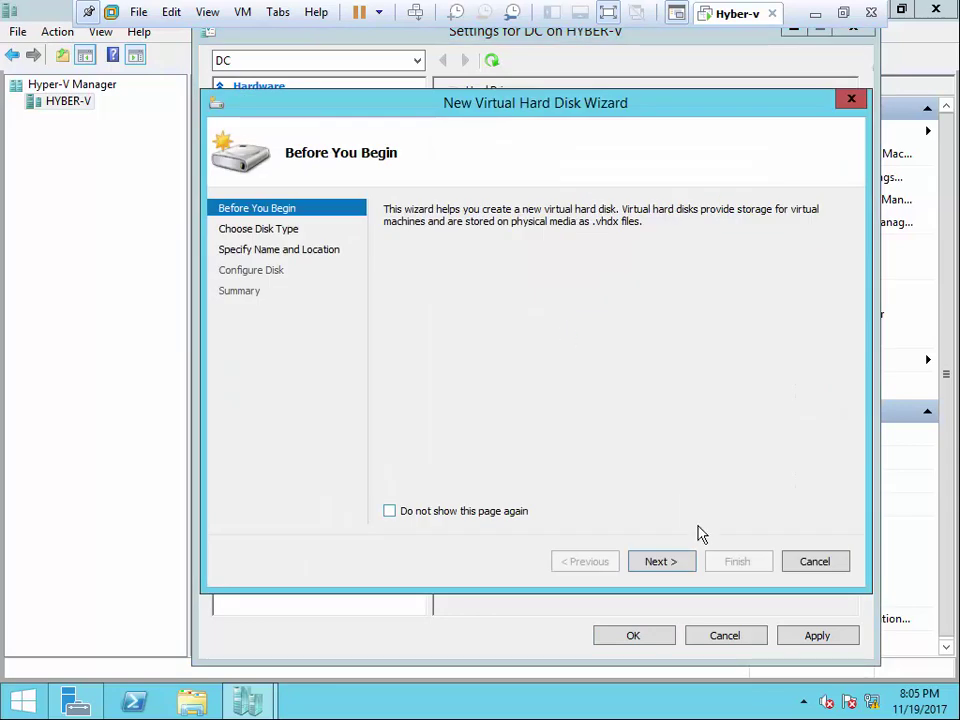
- On the disk type page, compare Fixed size, Dynamically expanding and Differencing, ending on Differencing
click(660, 561)
drag(491, 106, 495, 74)
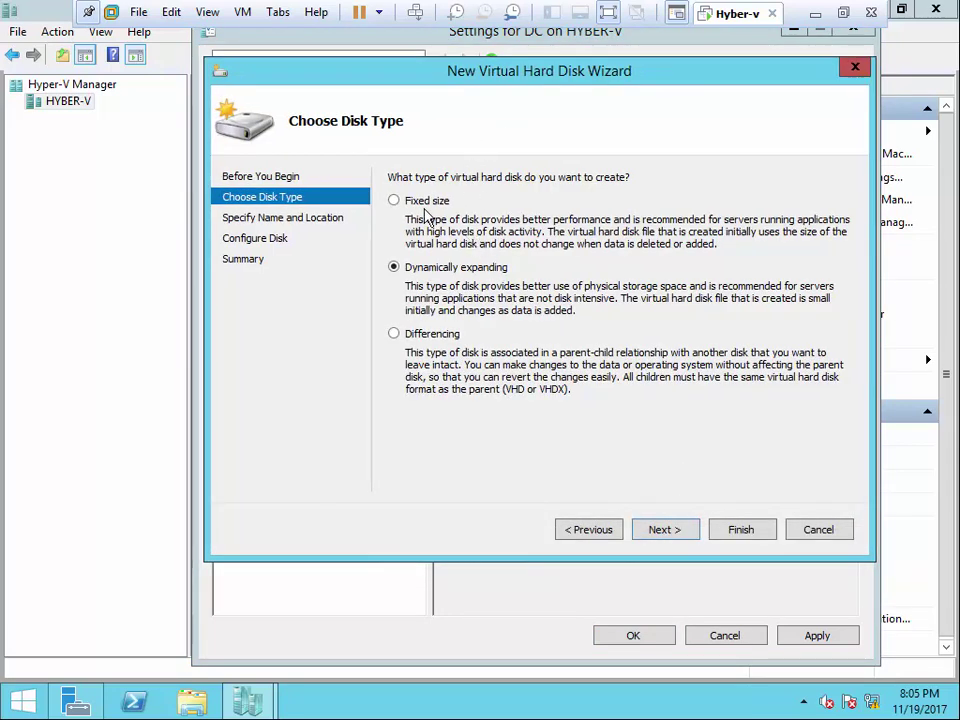
click(394, 201)
click(508, 268)
click(427, 341)
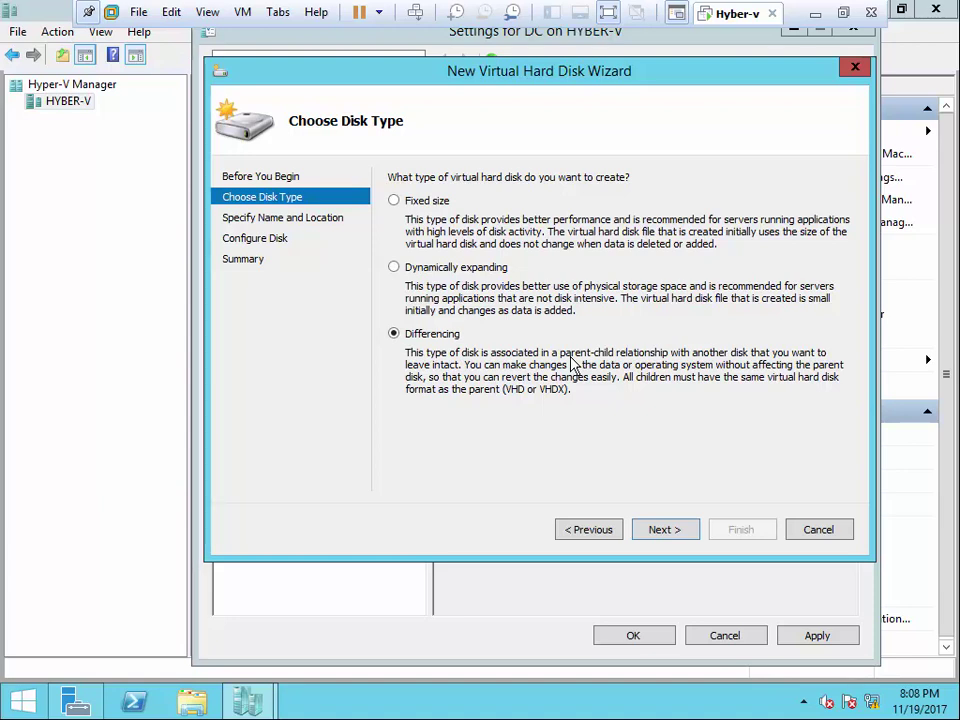
- Choose Dynamically expanding as the disk type and continue to the name and location page
click(440, 203)
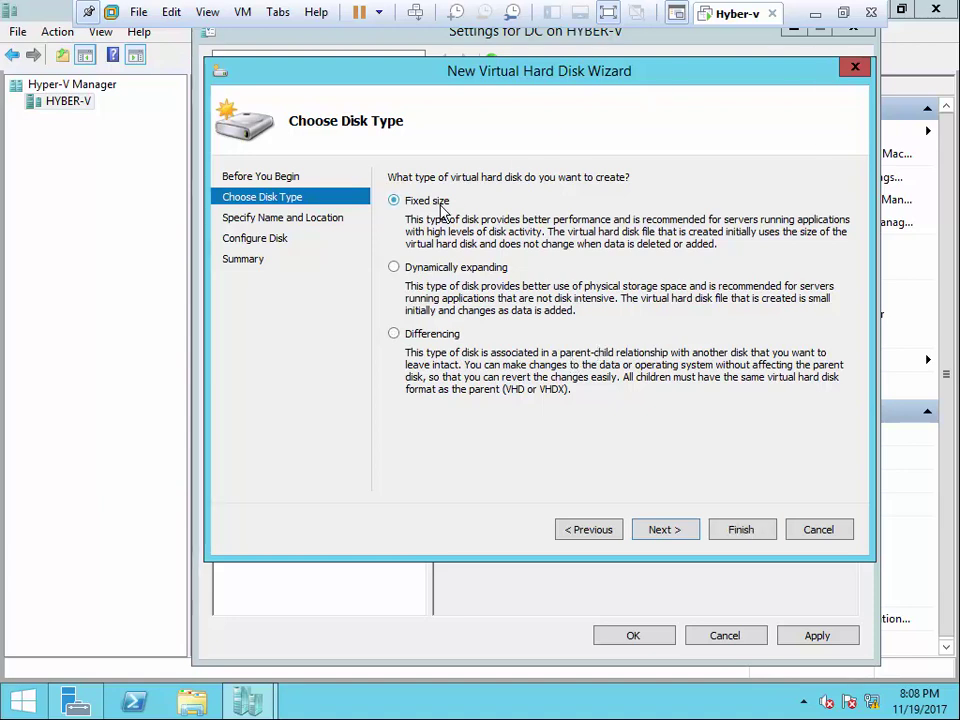
click(445, 268)
click(436, 209)
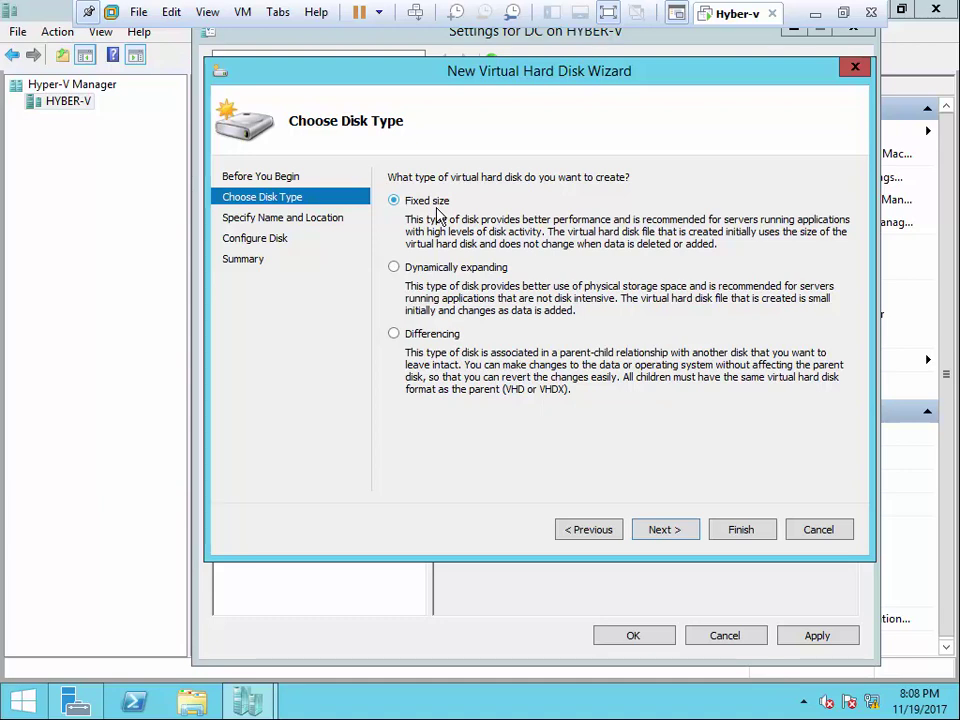
click(446, 266)
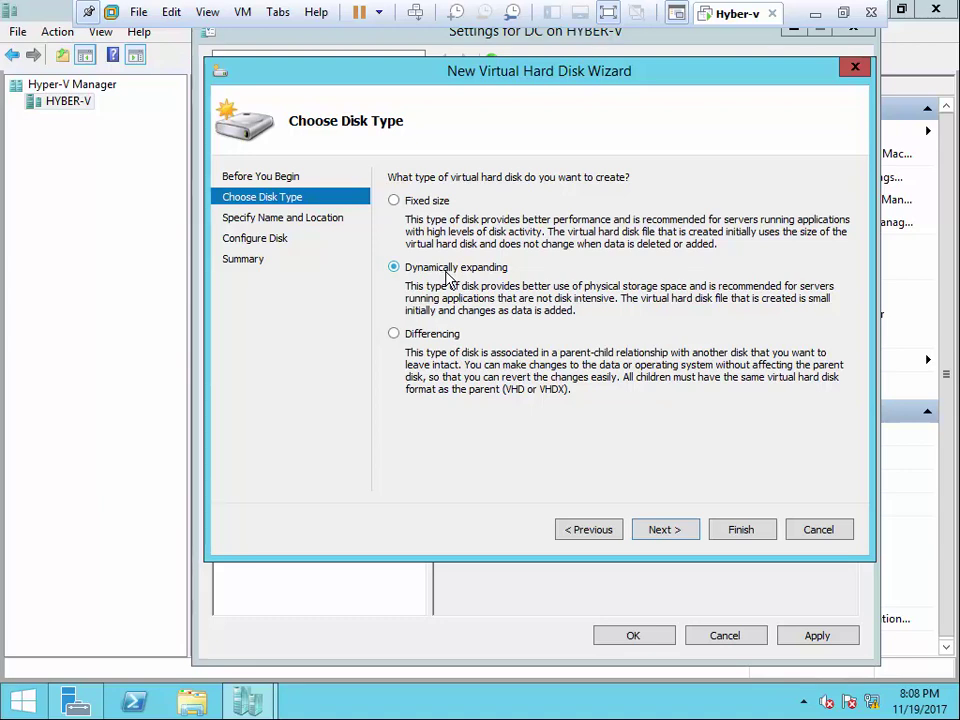
click(670, 540)
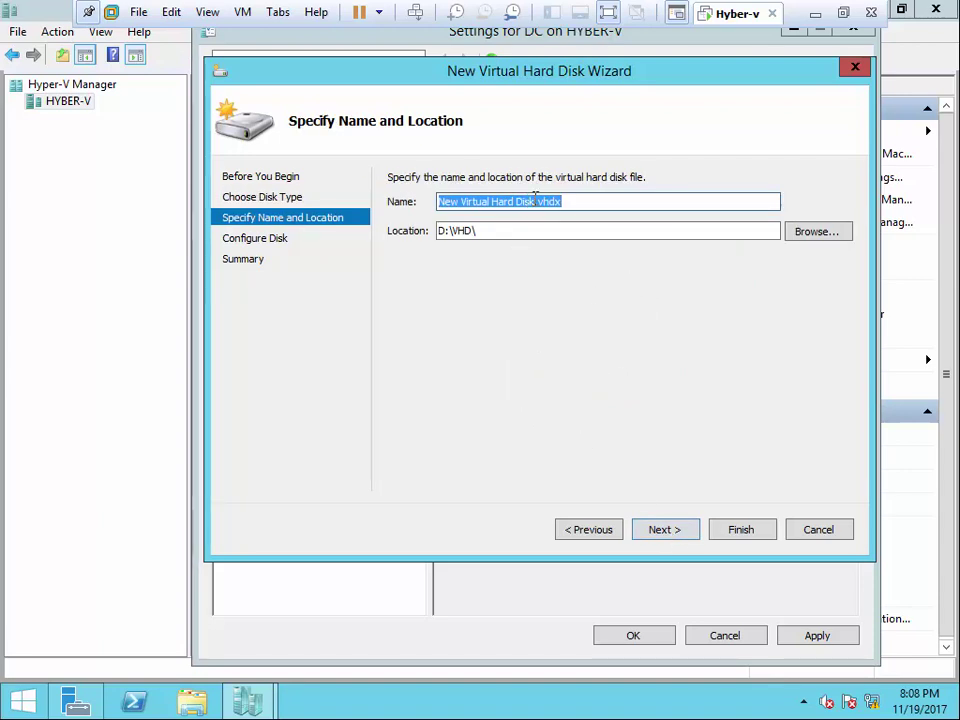
- Name the new disk dc-1.vhdx and check the existing disks in D:\VHD\DC
drag(536, 201, 407, 202)
text(dc-1)
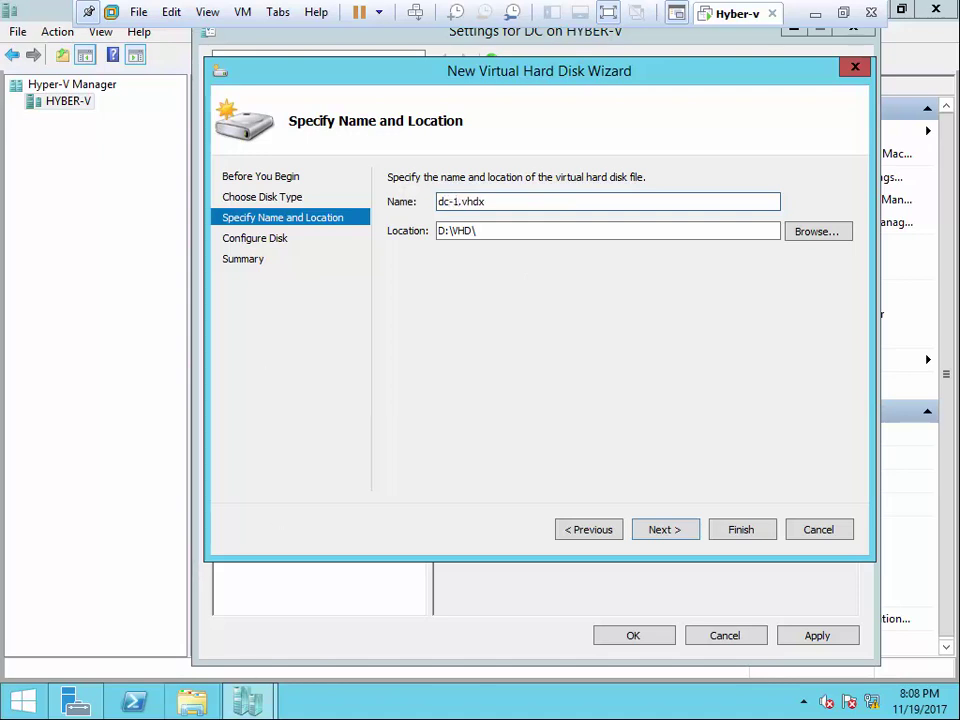
key(super+e)
double_click(576, 403)
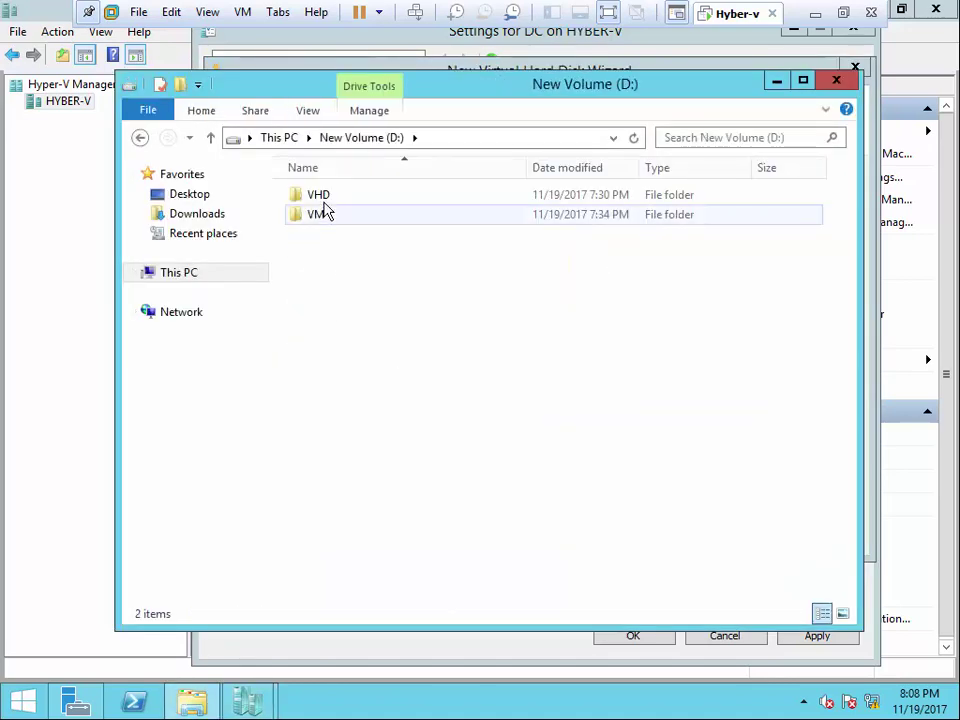
click(322, 196)
double_click(325, 204)
double_click(324, 203)
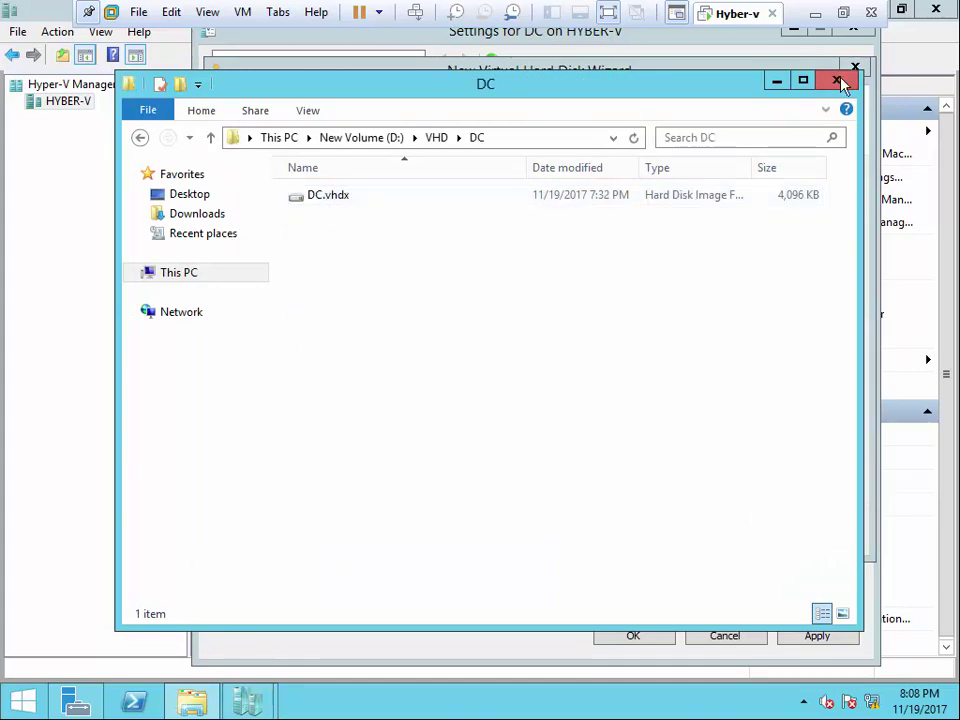
click(842, 81)
- Store the disk in D:\VHD\DC, create the 127 GB disk, and save DC's settings
click(817, 231)
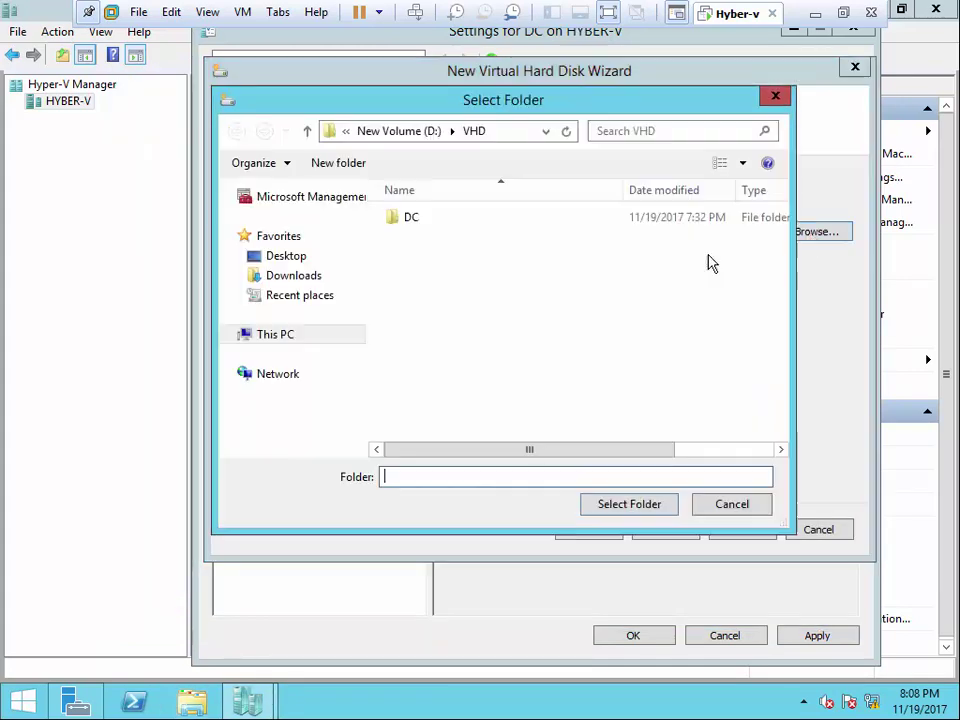
double_click(416, 221)
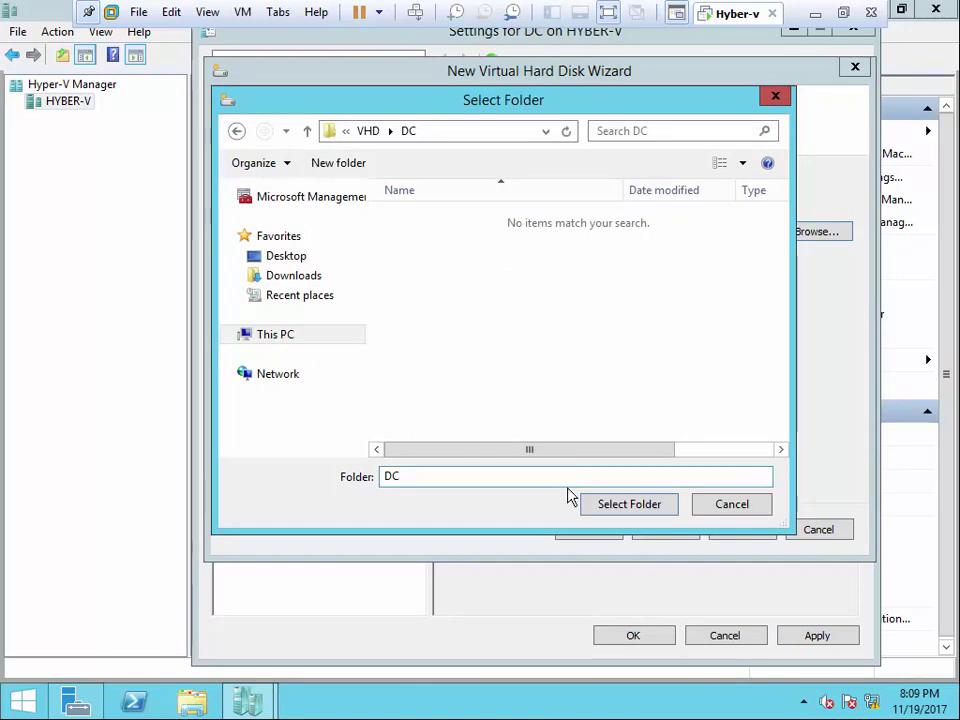
click(615, 505)
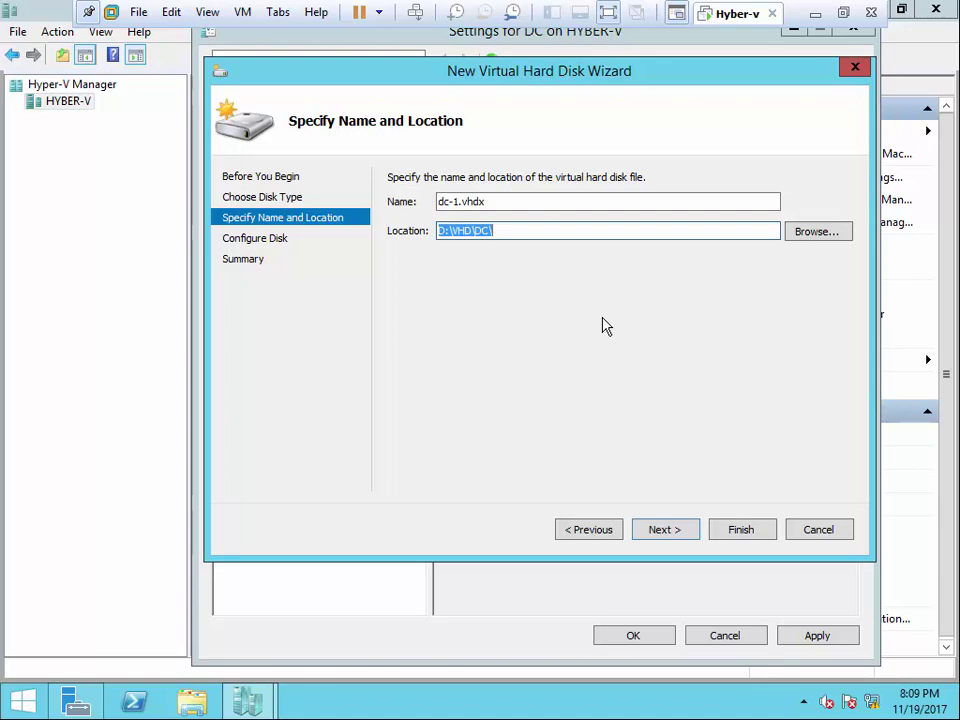
click(665, 530)
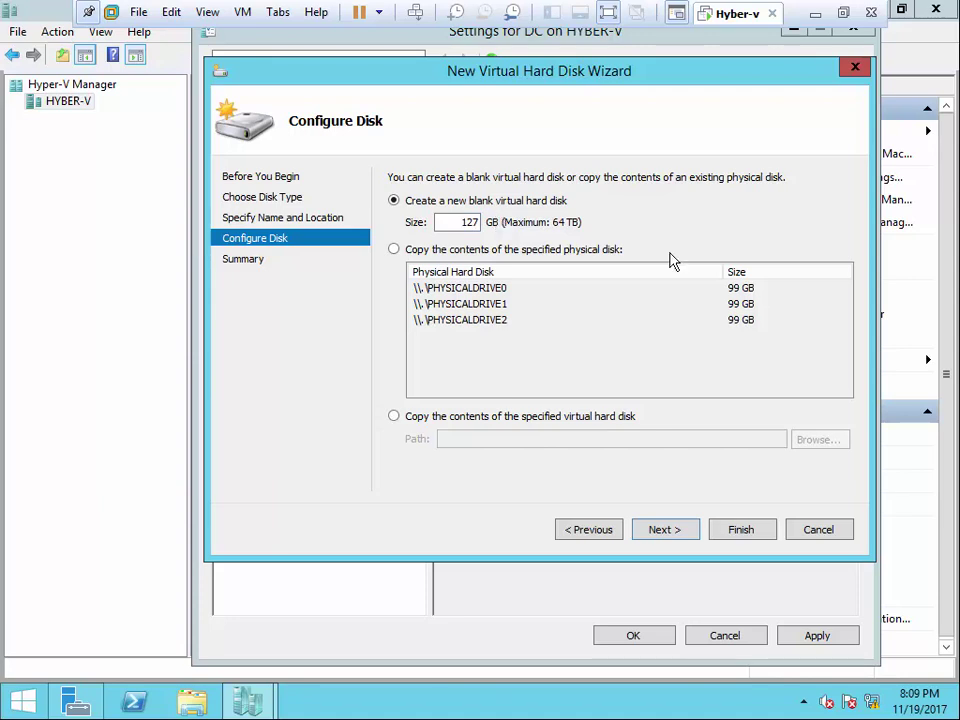
click(676, 537)
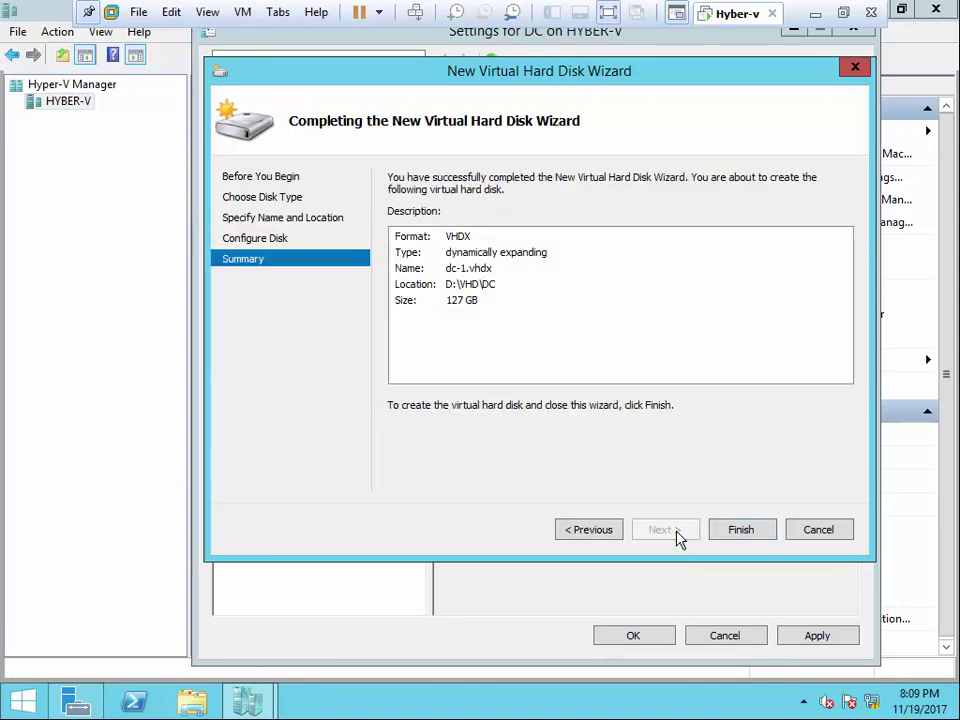
click(724, 531)
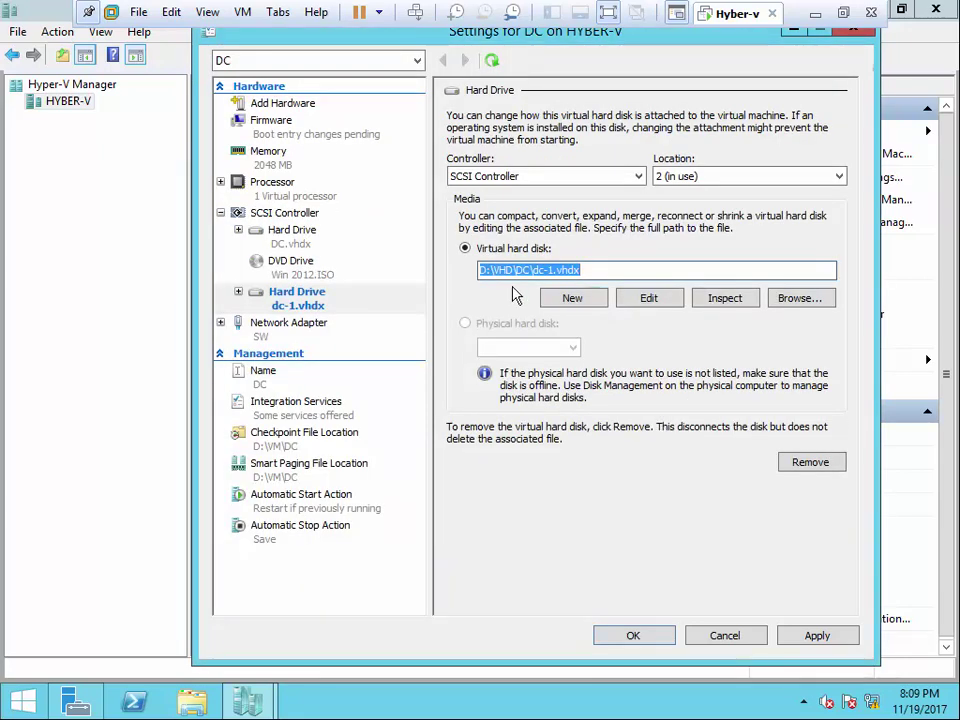
click(828, 637)
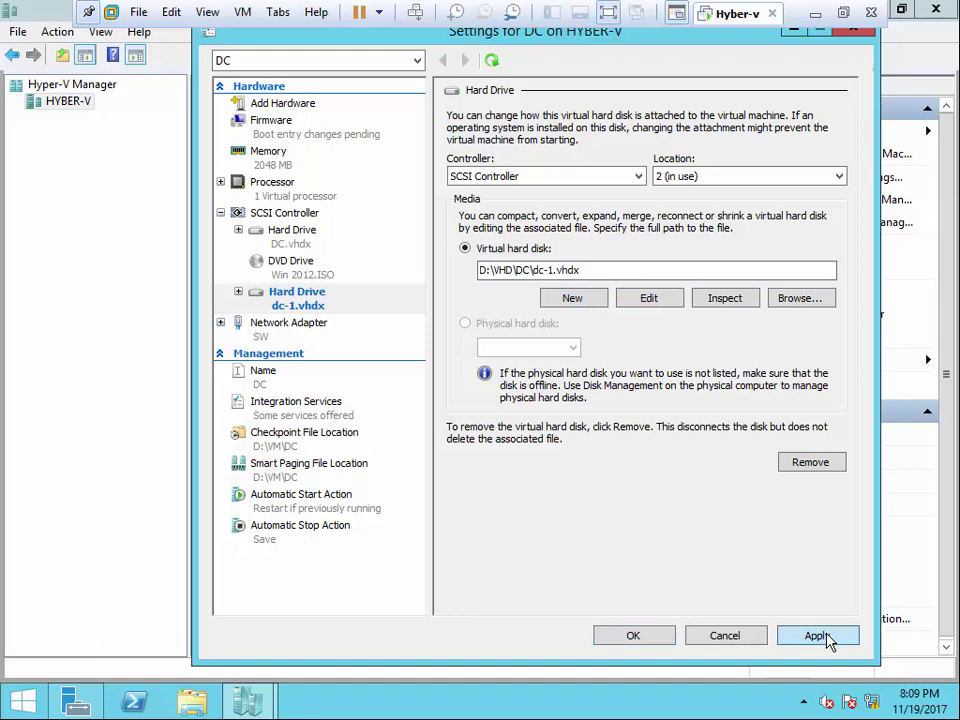
click(600, 636)
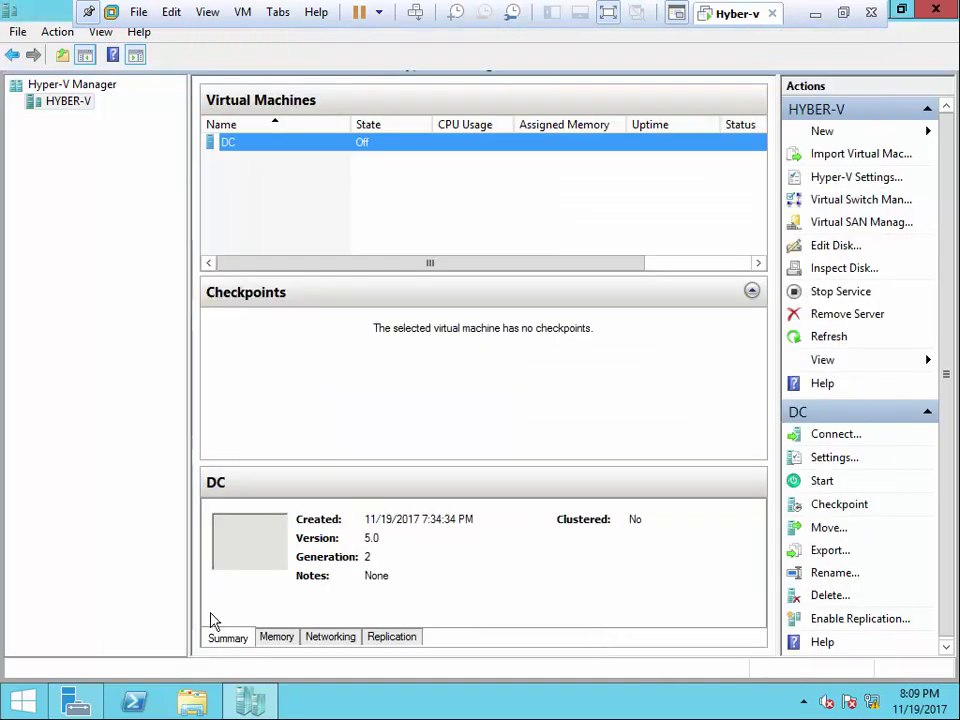
- Delete dc-1.vhdx from D:\VHD\DC in File Explorer
click(192, 702)
double_click(659, 398)
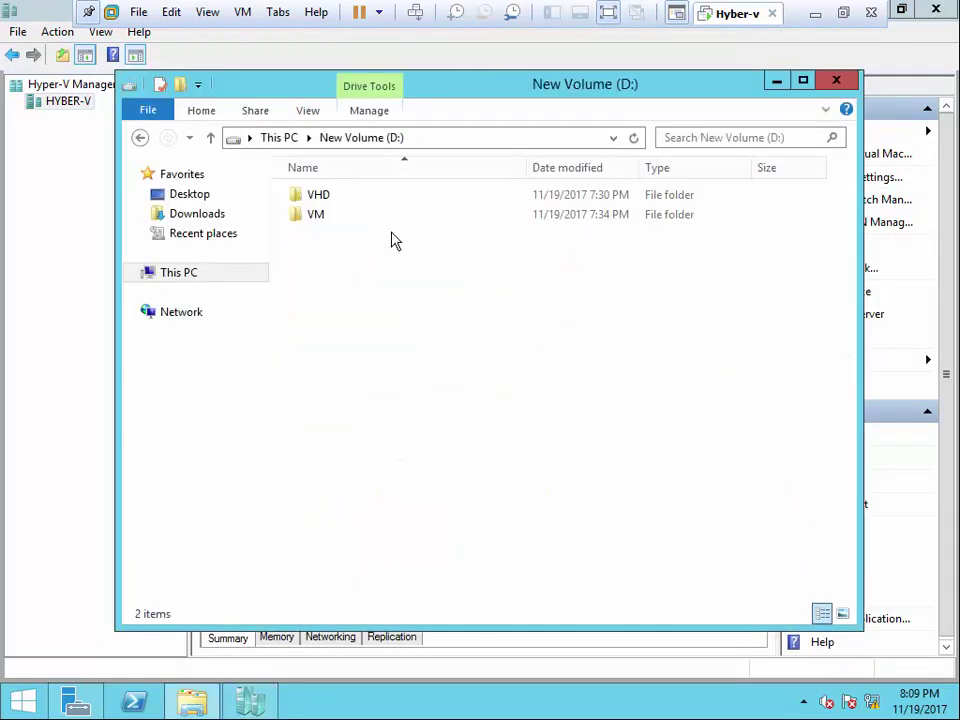
double_click(332, 204)
double_click(332, 208)
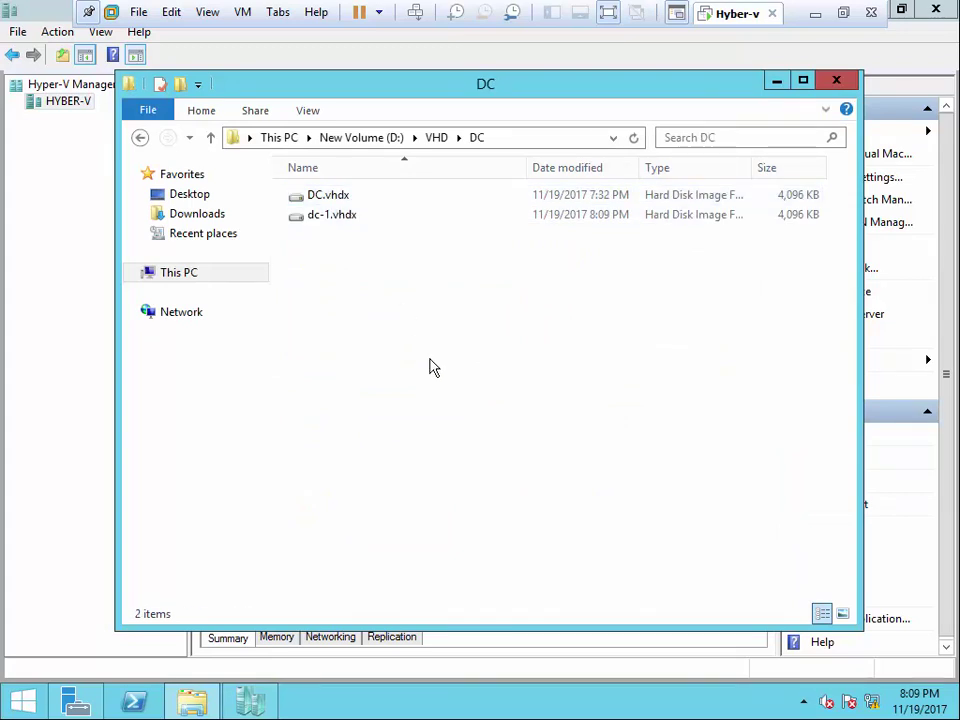
right_click(349, 216)
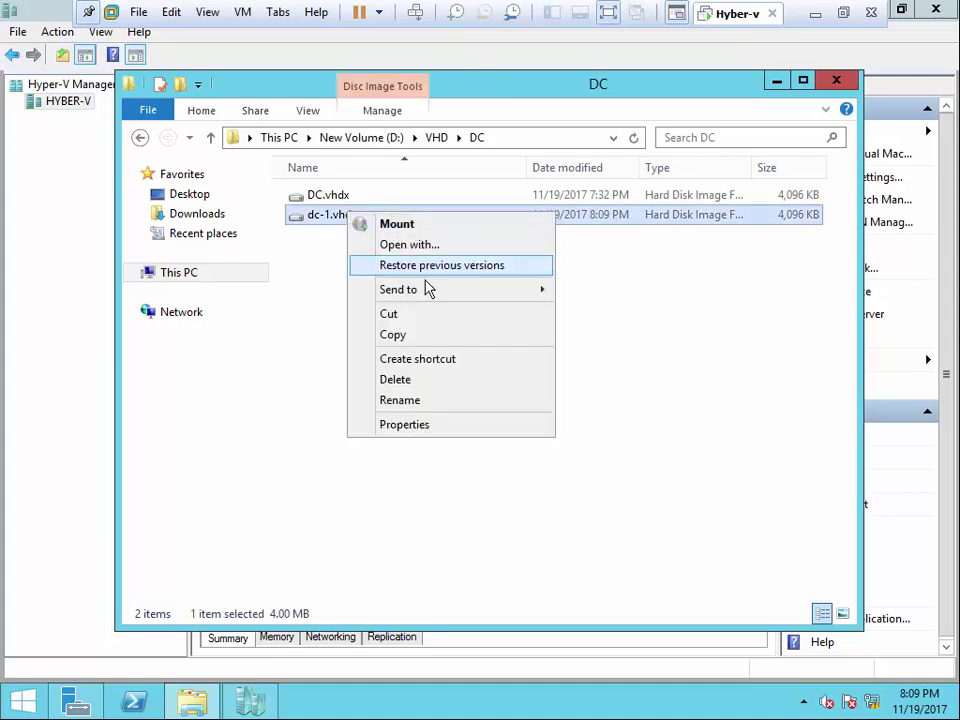
click(412, 381)
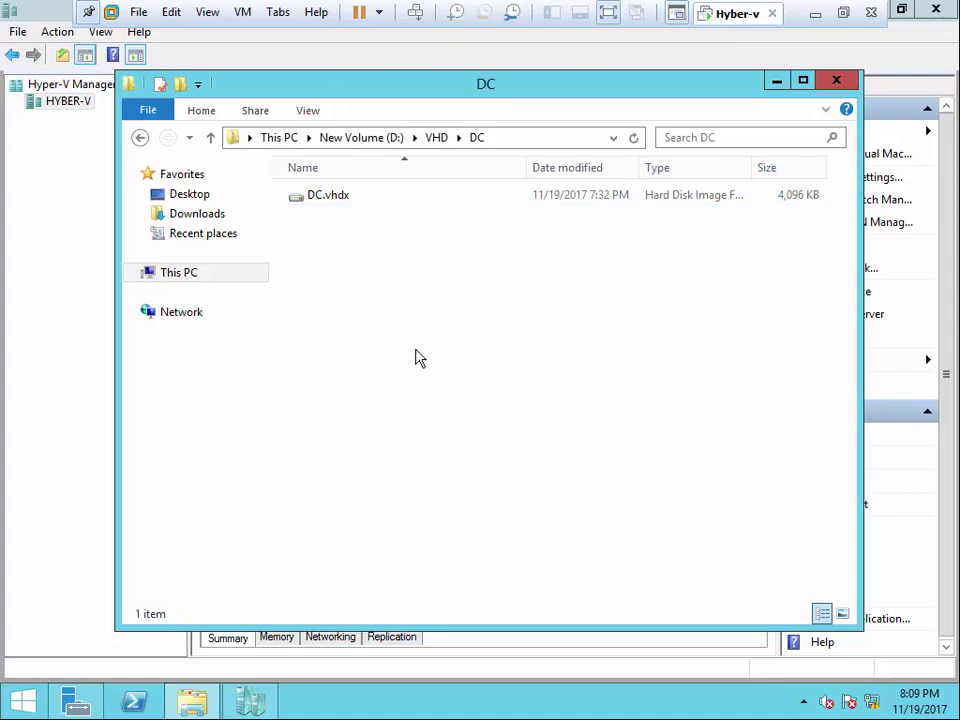
- Close File Explorer and reopen the DC virtual machine's settings
click(835, 79)
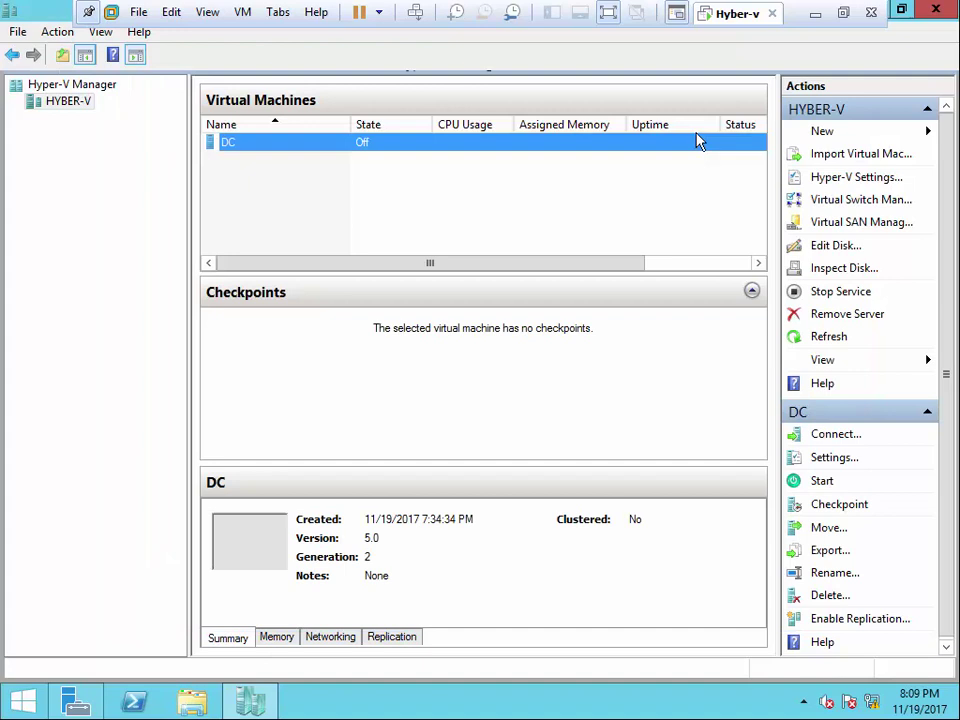
right_click(271, 148)
click(346, 188)
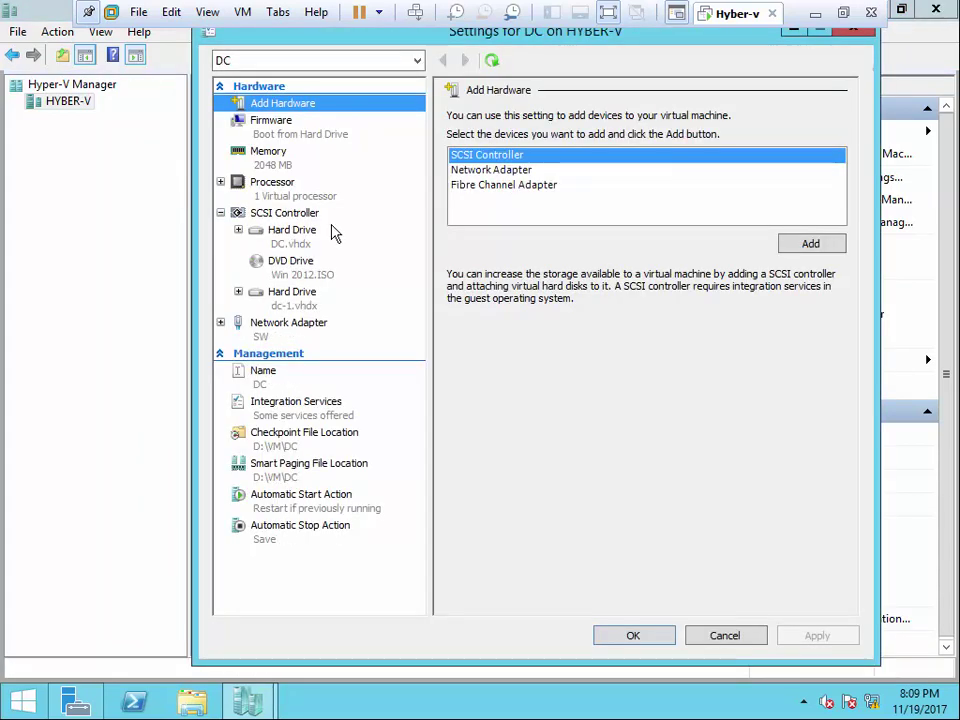
- Remove the dc-1.vhdx hard drive from DC, apply, and add a new SCSI hard drive
click(310, 298)
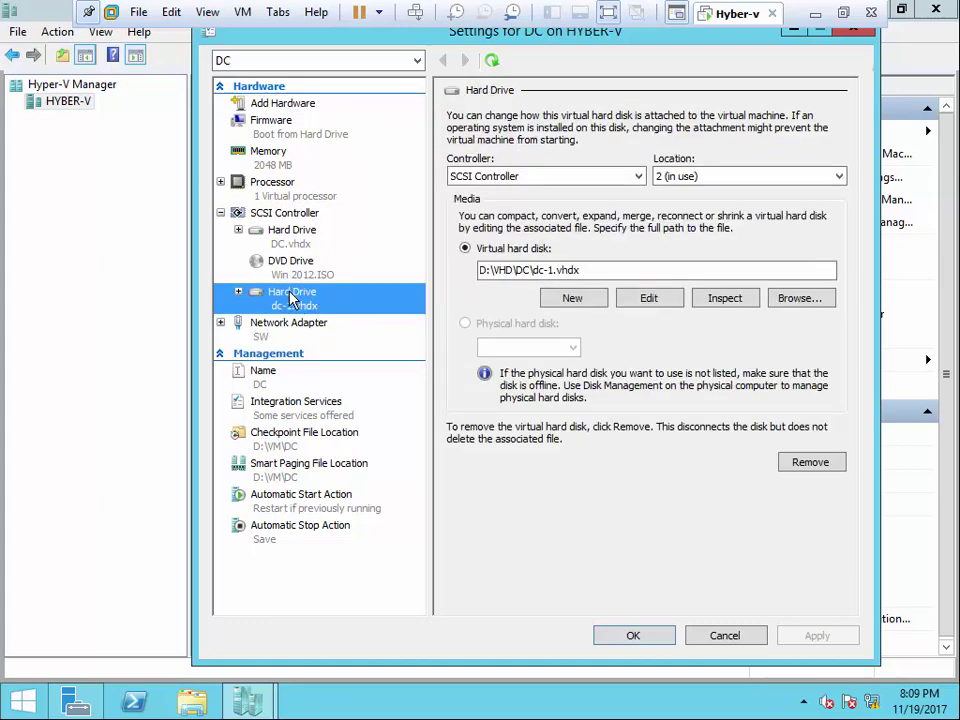
right_click(292, 297)
click(530, 472)
click(830, 461)
click(818, 636)
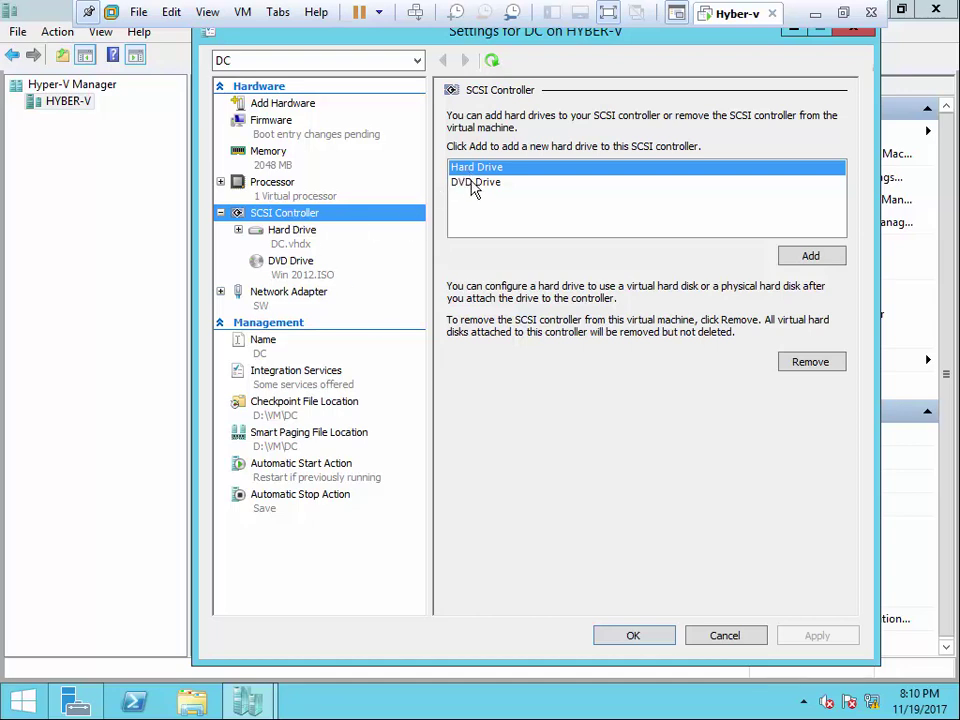
click(810, 256)
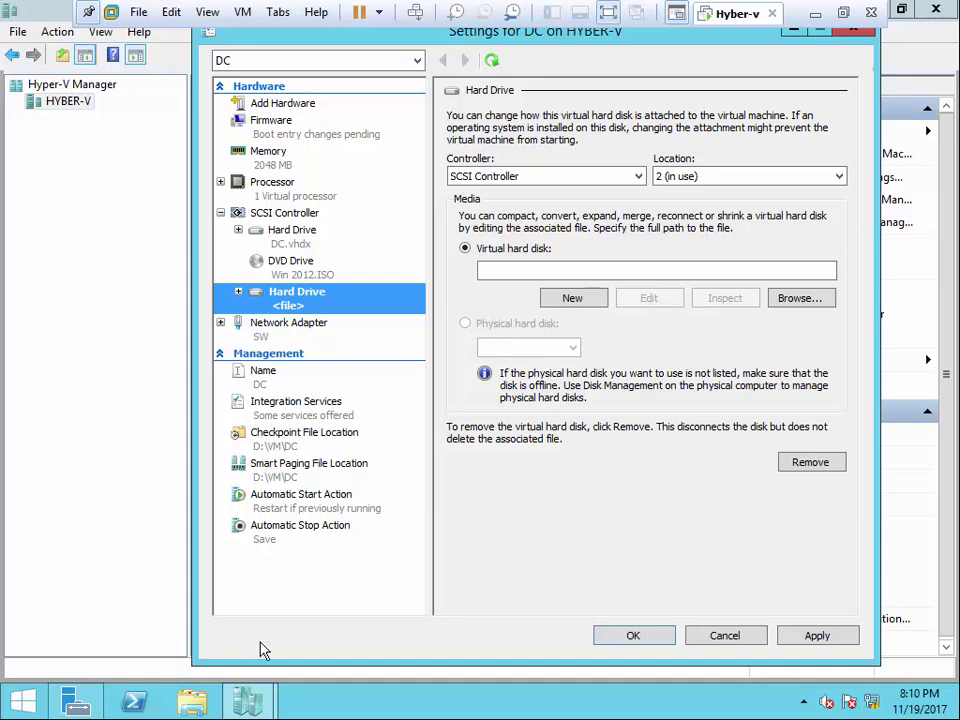
click(246, 699)
- Take the unallocated 100 GB Disk 2 offline in Disk Management, then close Computer Management
click(167, 579)
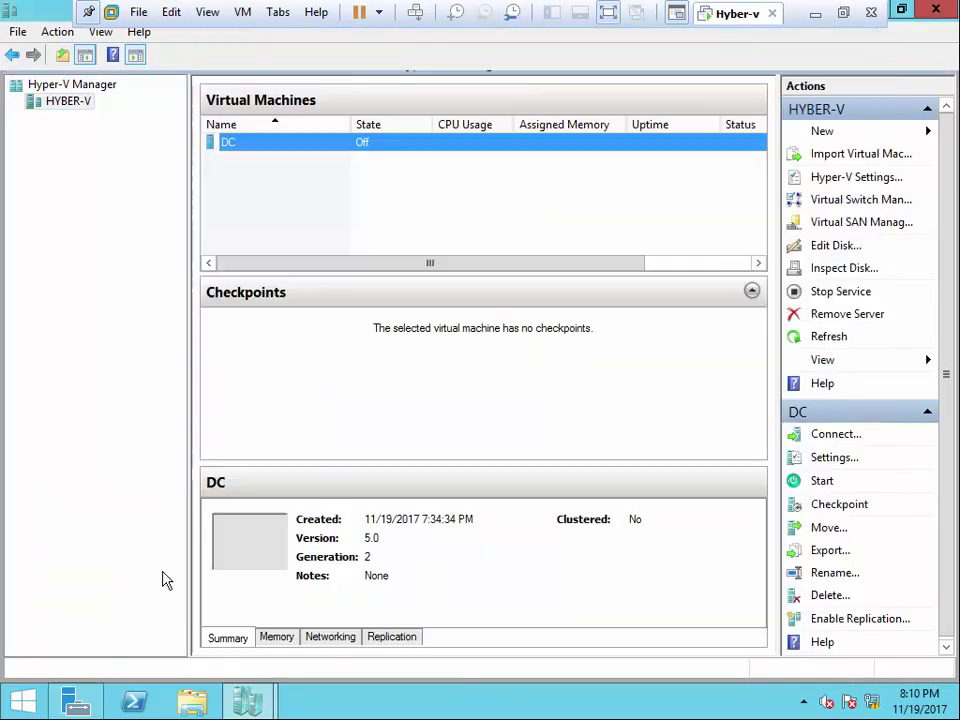
click(84, 702)
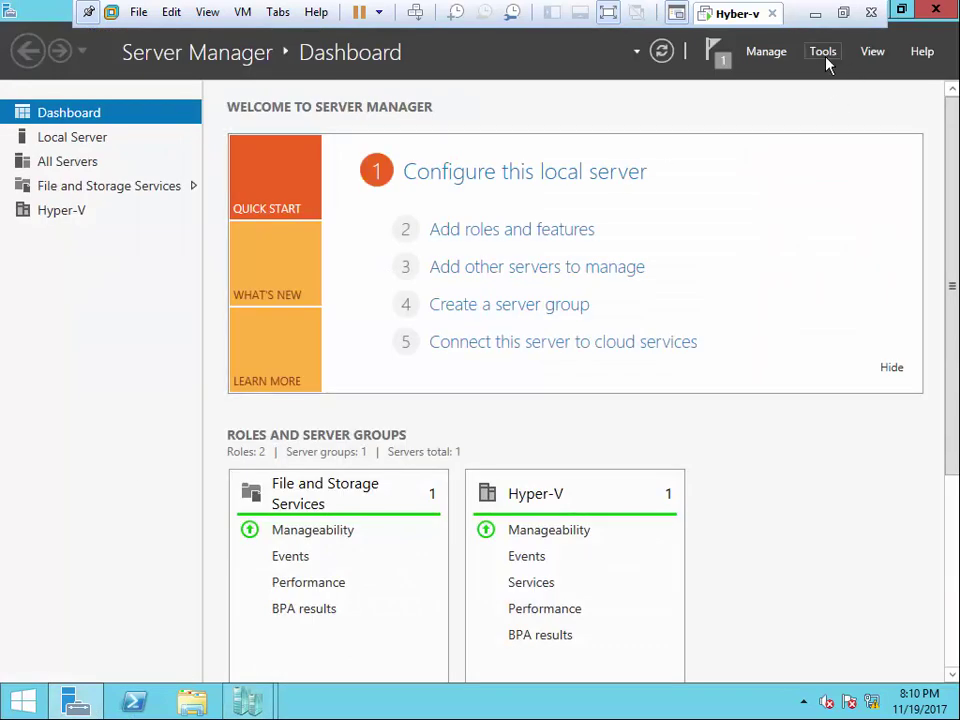
click(823, 51)
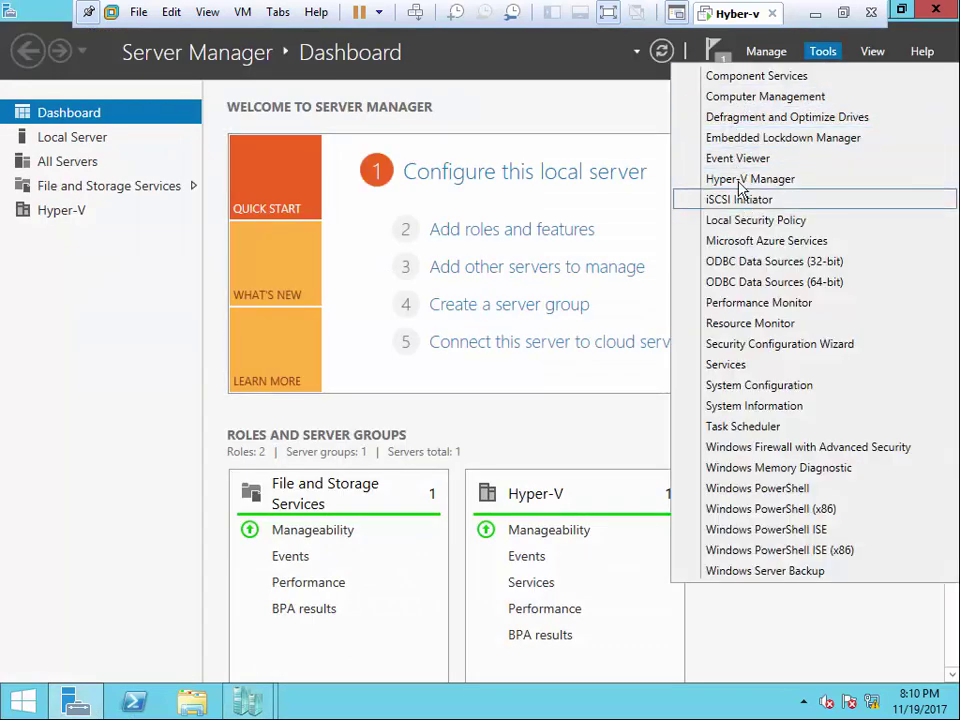
click(741, 98)
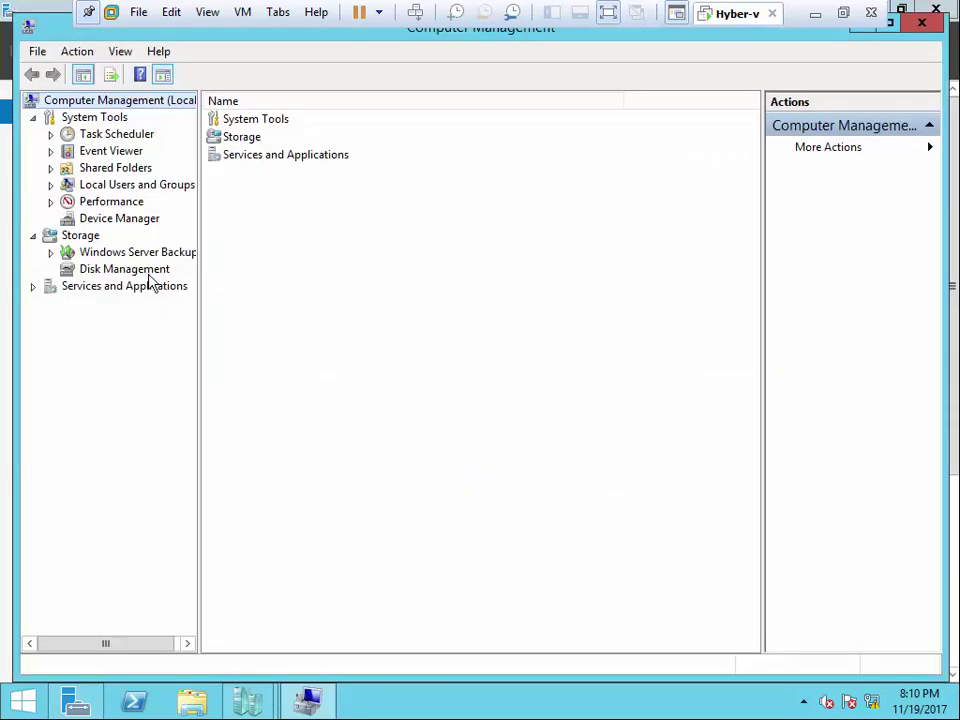
click(148, 272)
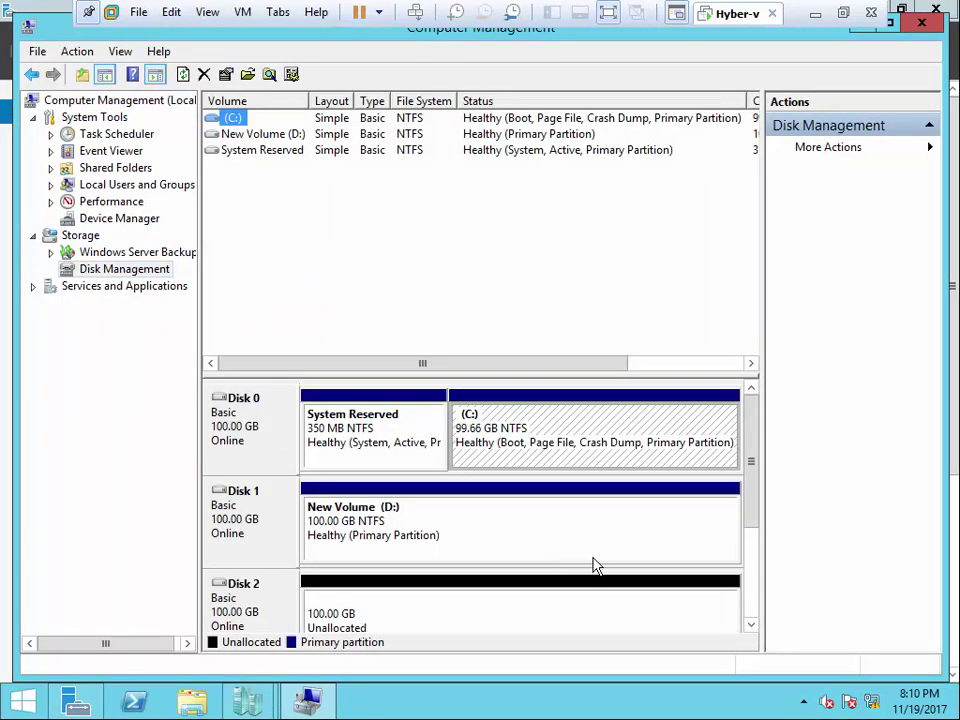
right_click(276, 622)
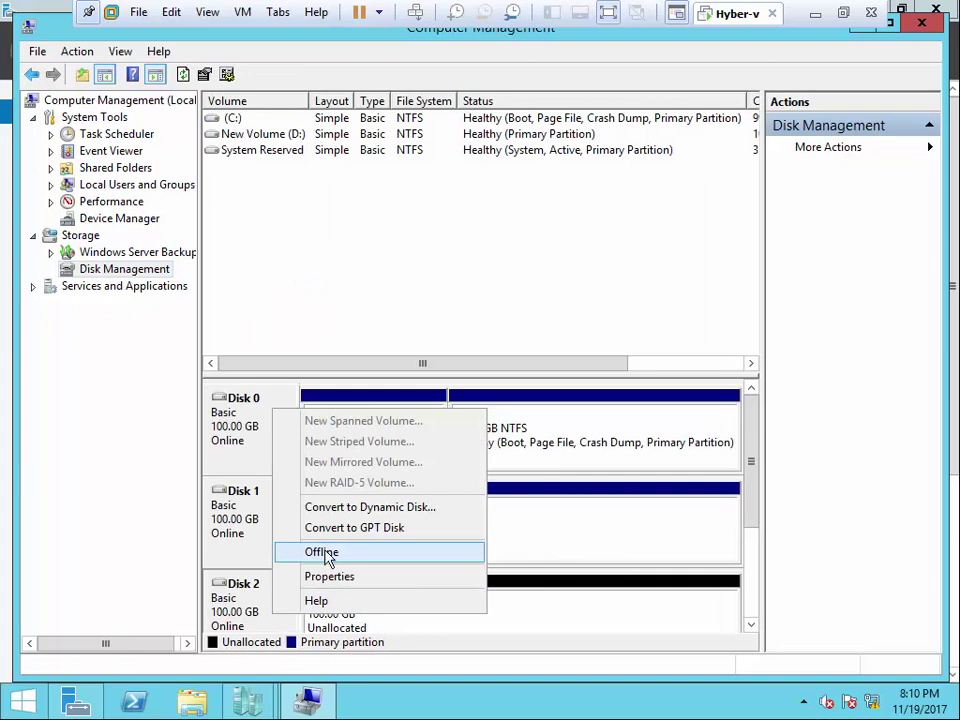
click(321, 553)
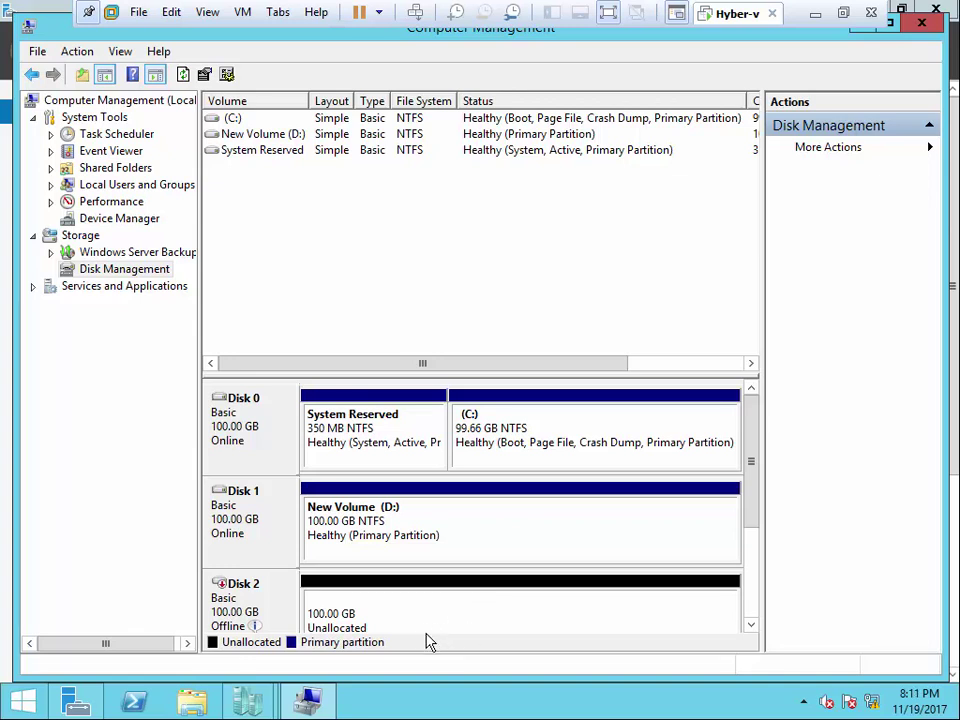
click(921, 21)
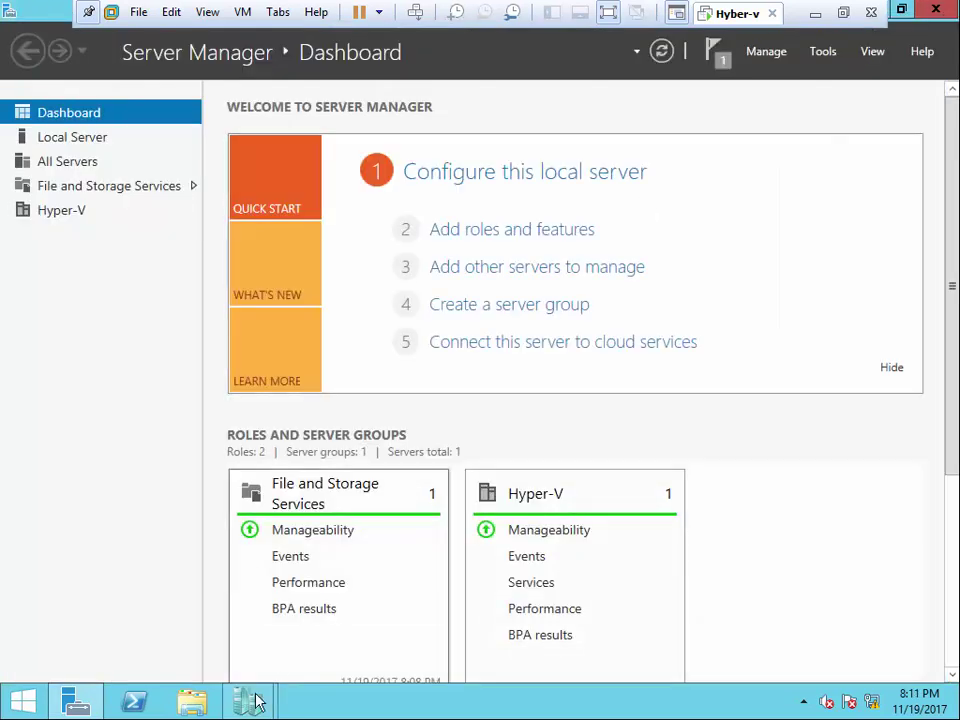
- Discard the pending DC settings changes and reopen DC's settings
mouse_move(248, 702)
click(369, 574)
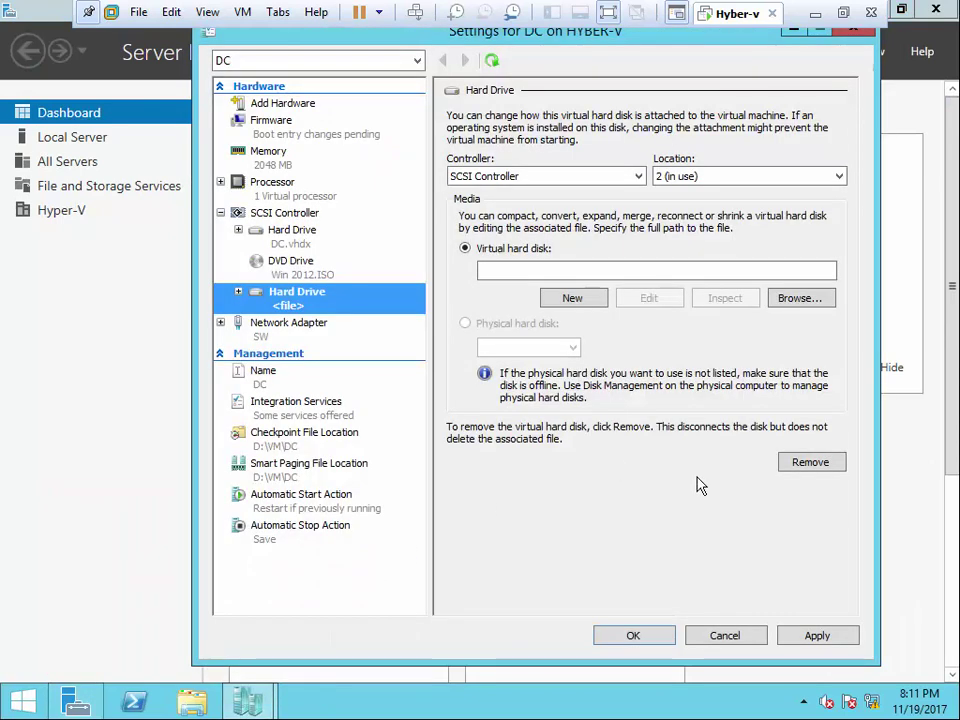
click(755, 635)
click(281, 628)
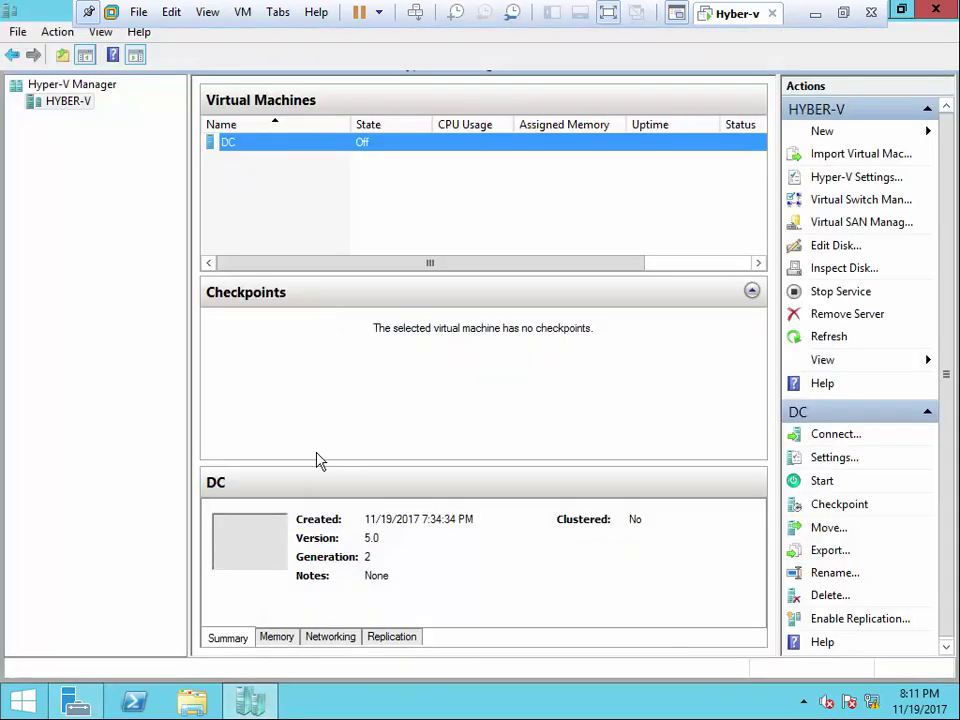
right_click(325, 153)
click(382, 184)
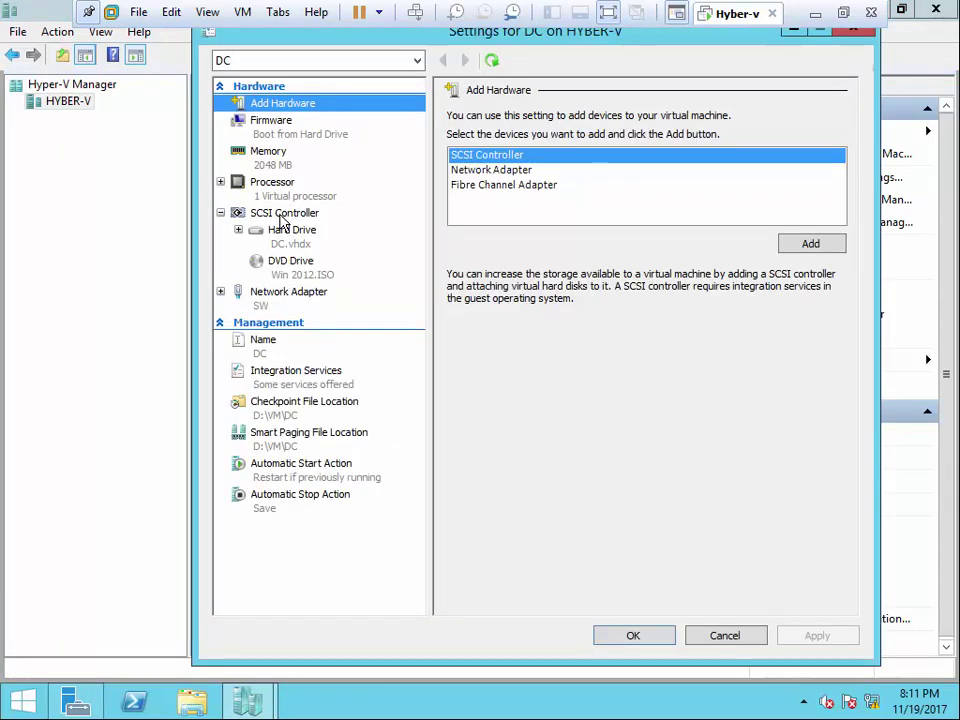
- Add a SCSI hard drive using physical Disk 2 (100 GB) and close the settings
click(283, 214)
click(808, 255)
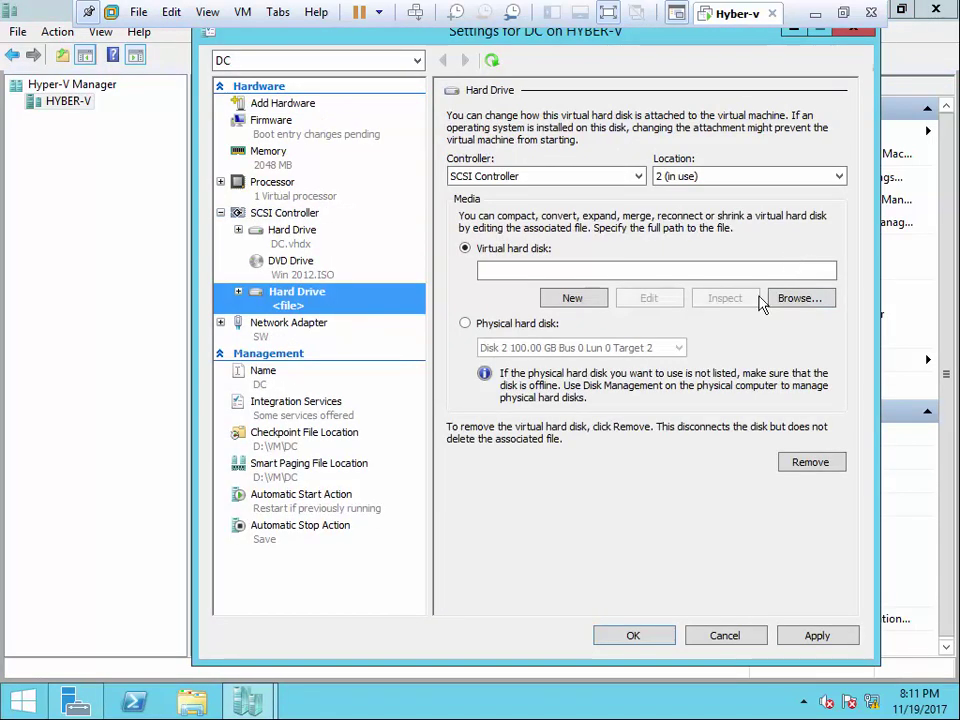
click(465, 324)
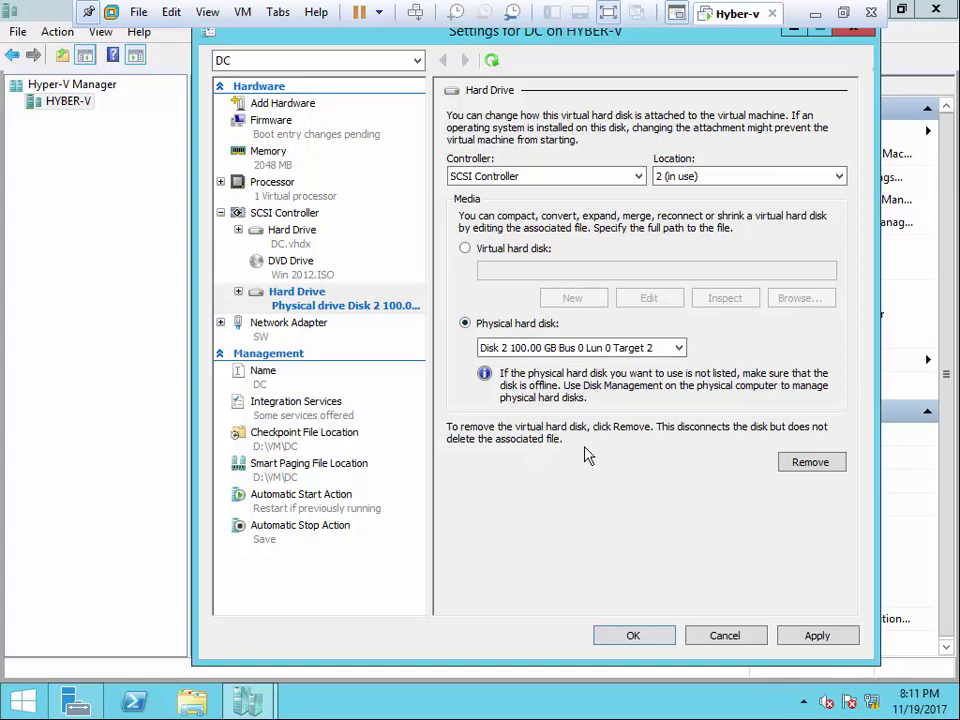
click(712, 636)
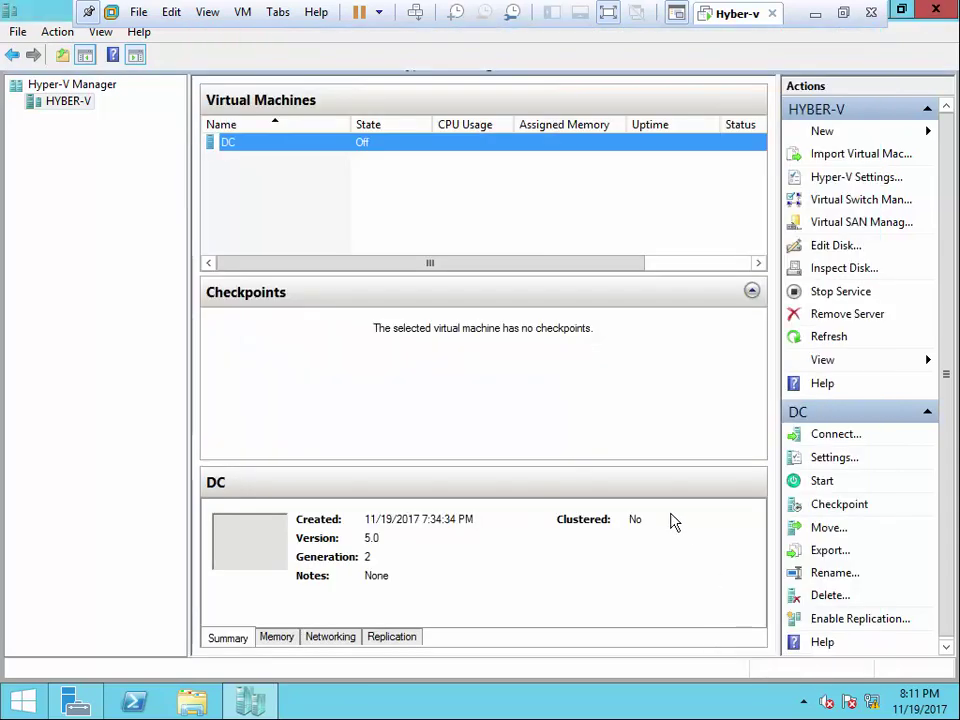
- Bring the 100 GB Disk 2 online in Computer Management's Disk Management
click(77, 700)
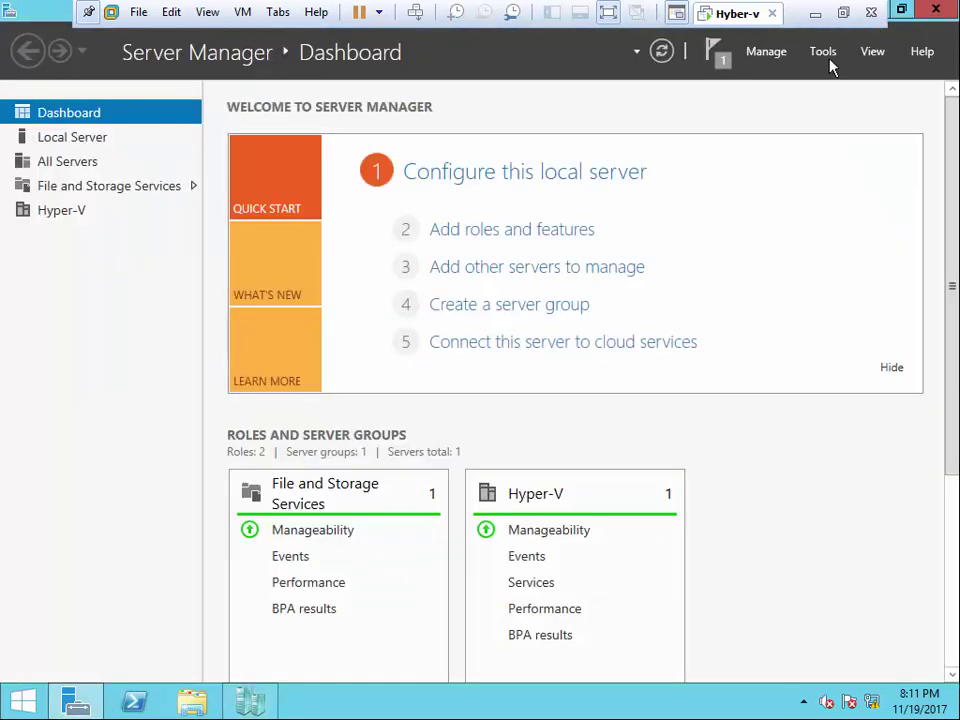
click(824, 52)
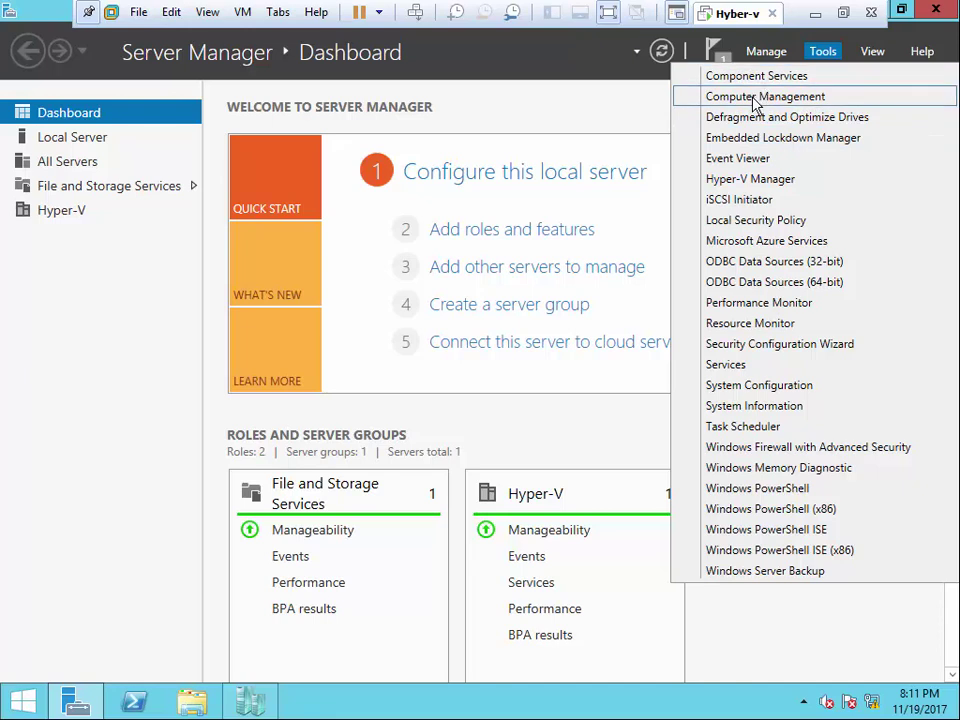
click(716, 96)
click(124, 270)
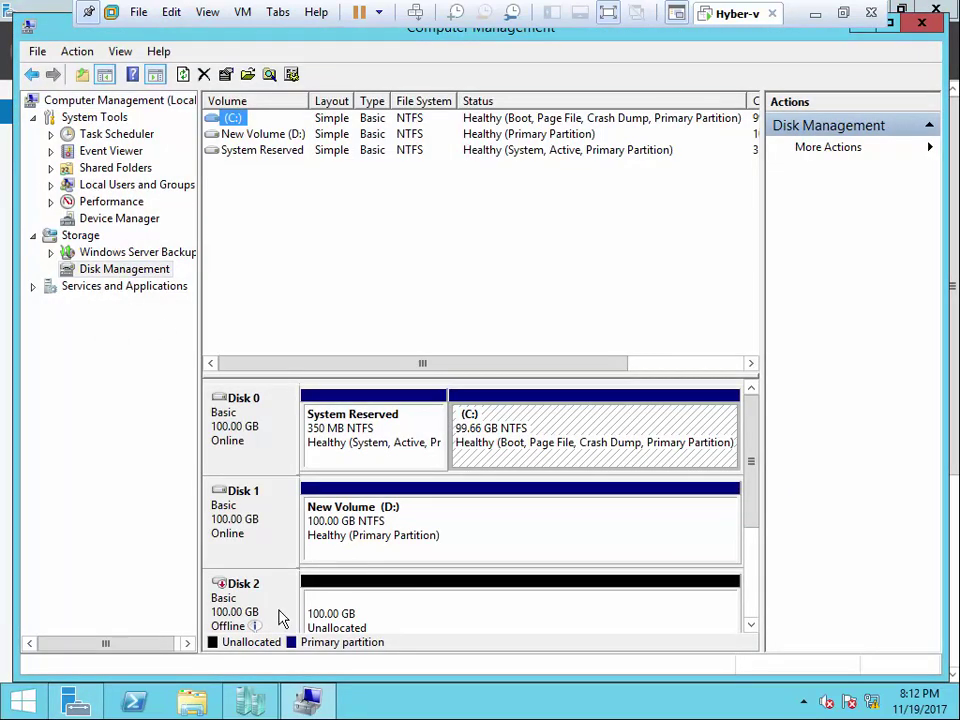
right_click(314, 598)
click(328, 612)
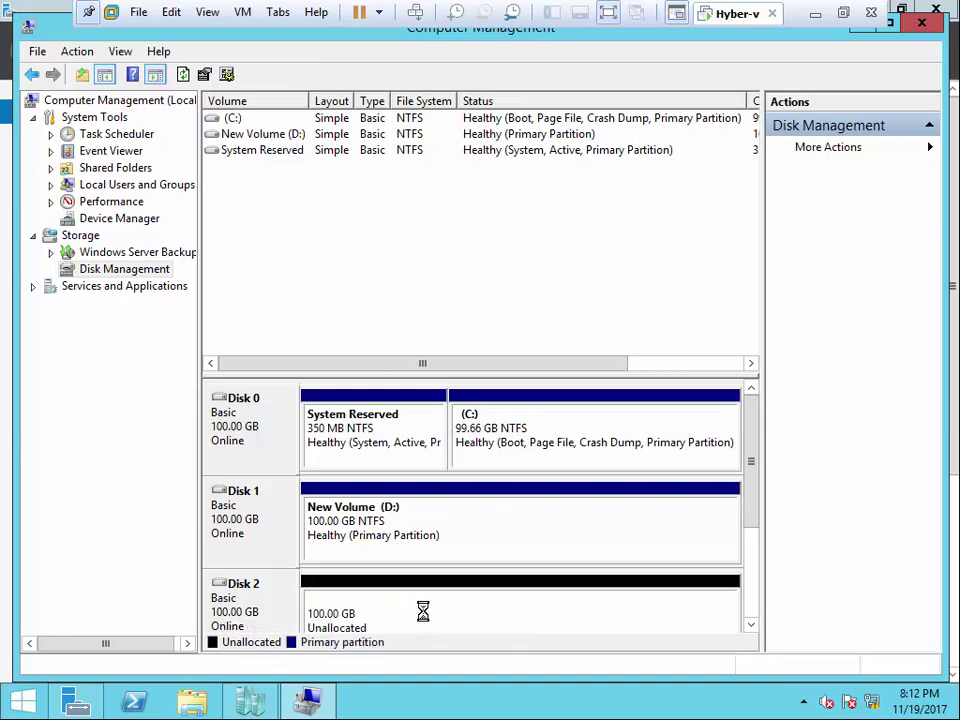
- Start creating a new virtual hard disk with Disk Management's Create VHD action
right_click(435, 609)
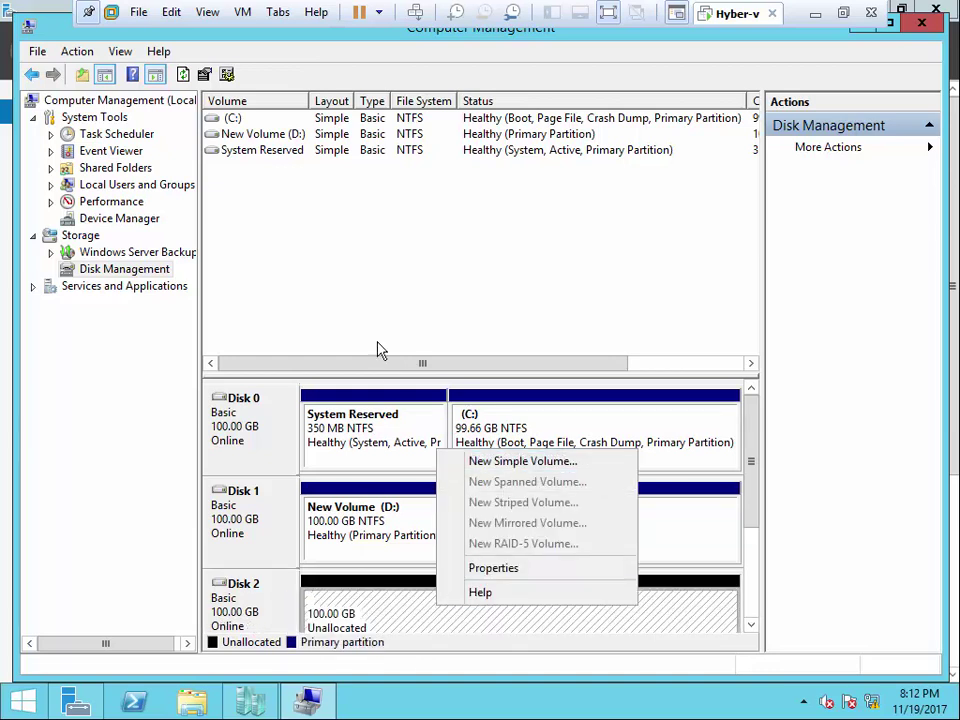
click(349, 279)
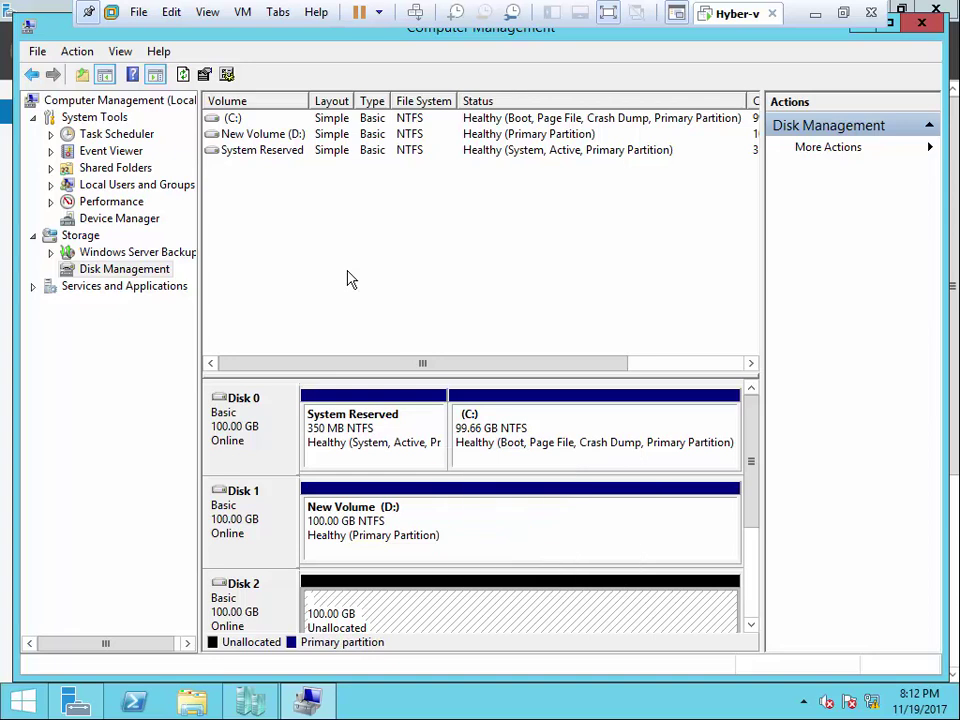
right_click(153, 272)
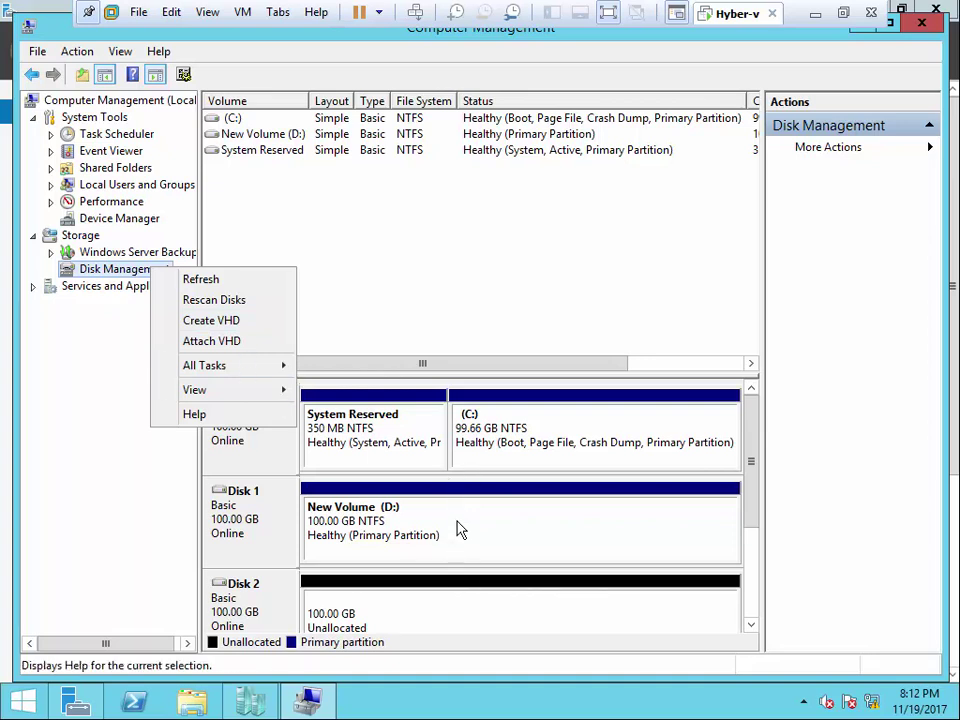
click(211, 320)
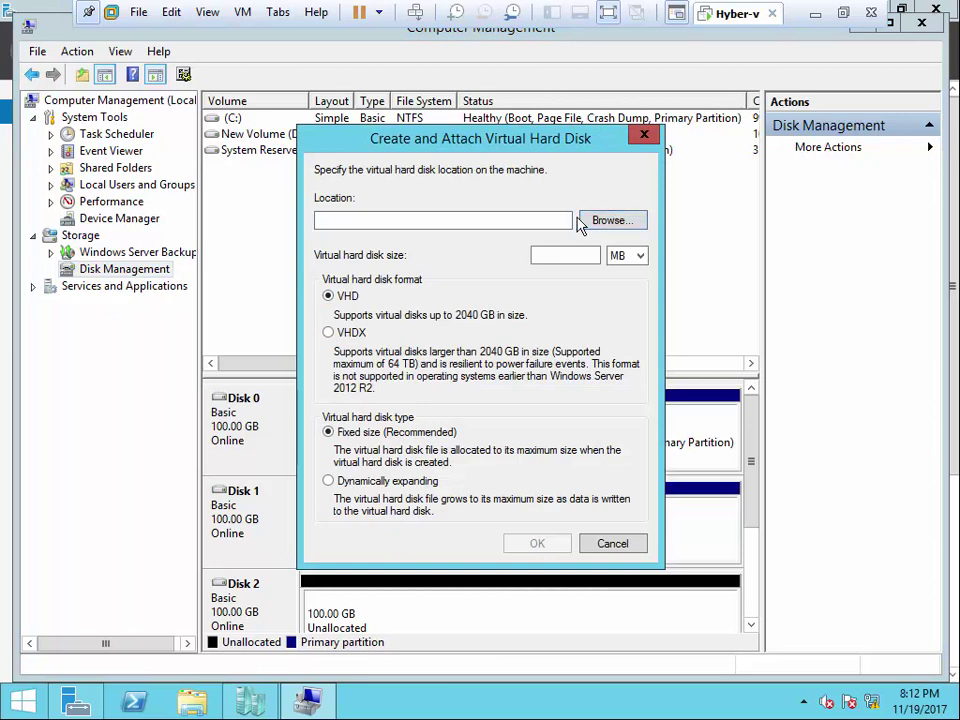
- Set the new virtual disk's location to the root of D: with file name x
click(613, 221)
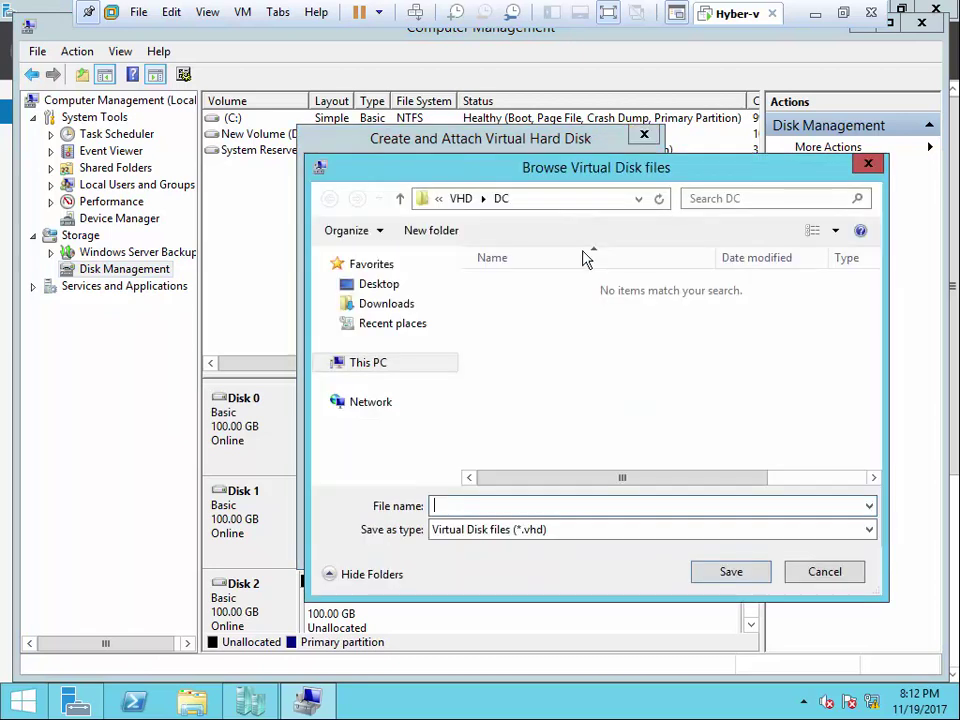
click(462, 199)
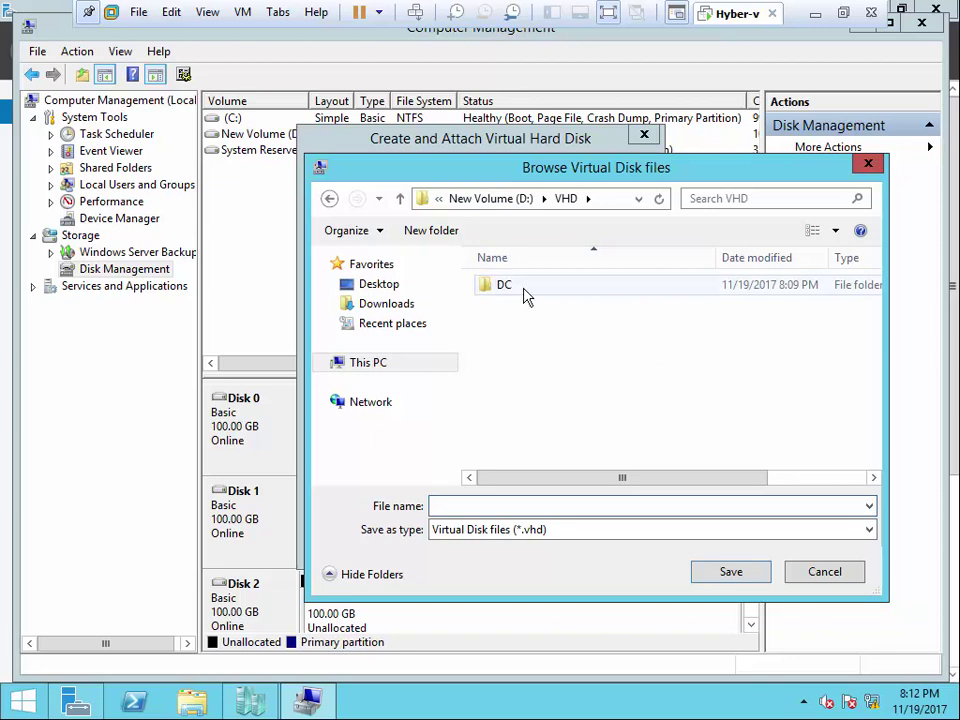
click(400, 198)
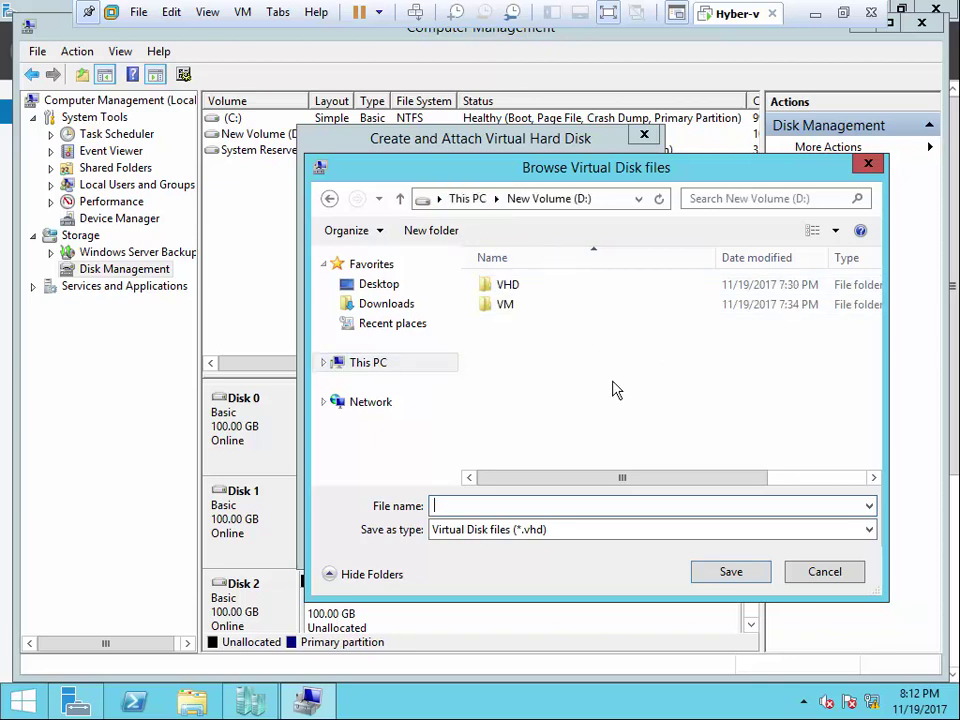
click(510, 505)
text(x)
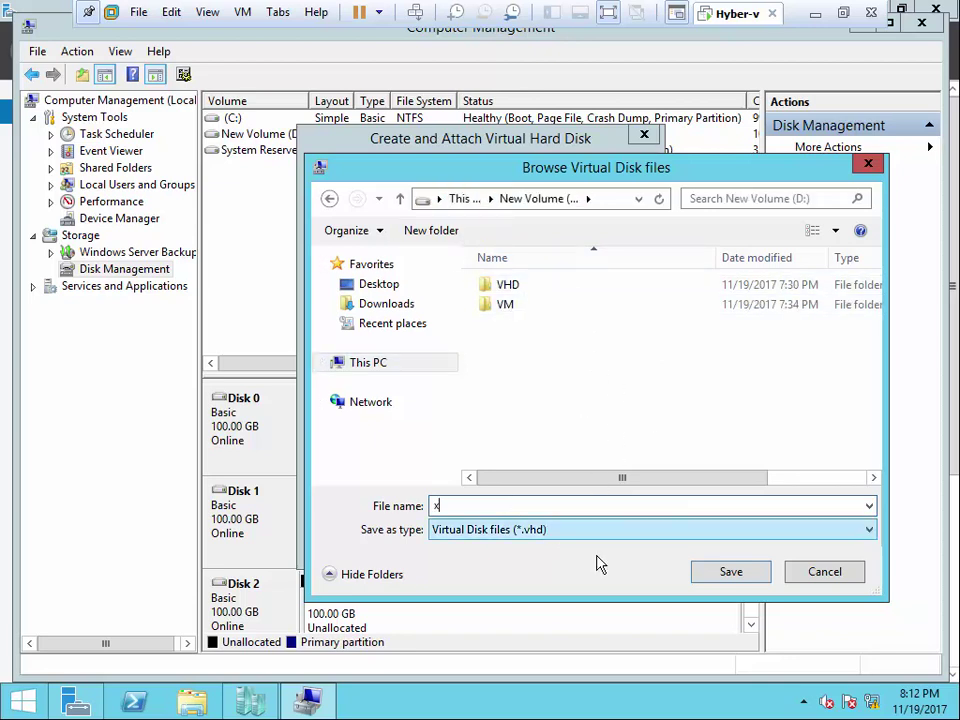
click(752, 575)
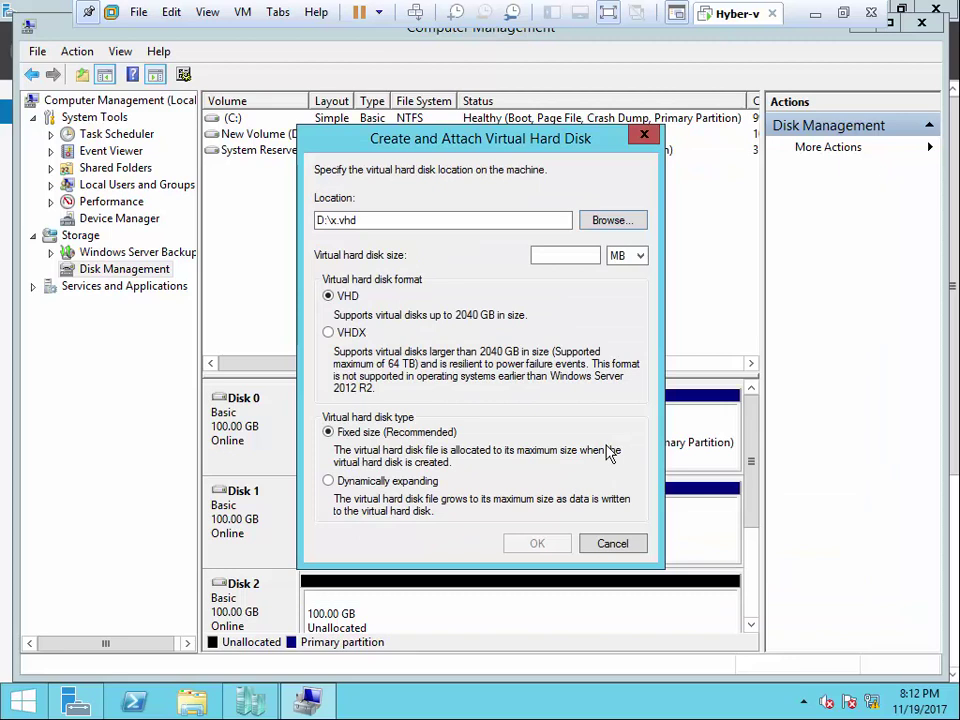
- Choose VHDX format, set the size to 10 GB in GB units, and create the disk
click(360, 334)
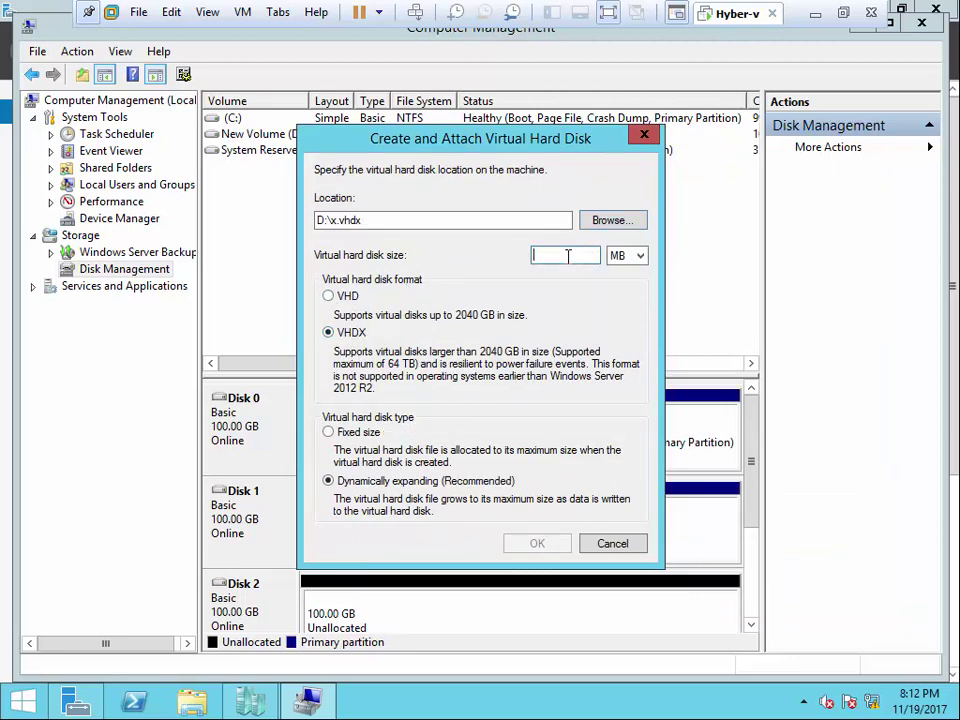
click(640, 255)
click(622, 284)
click(566, 256)
text(1)
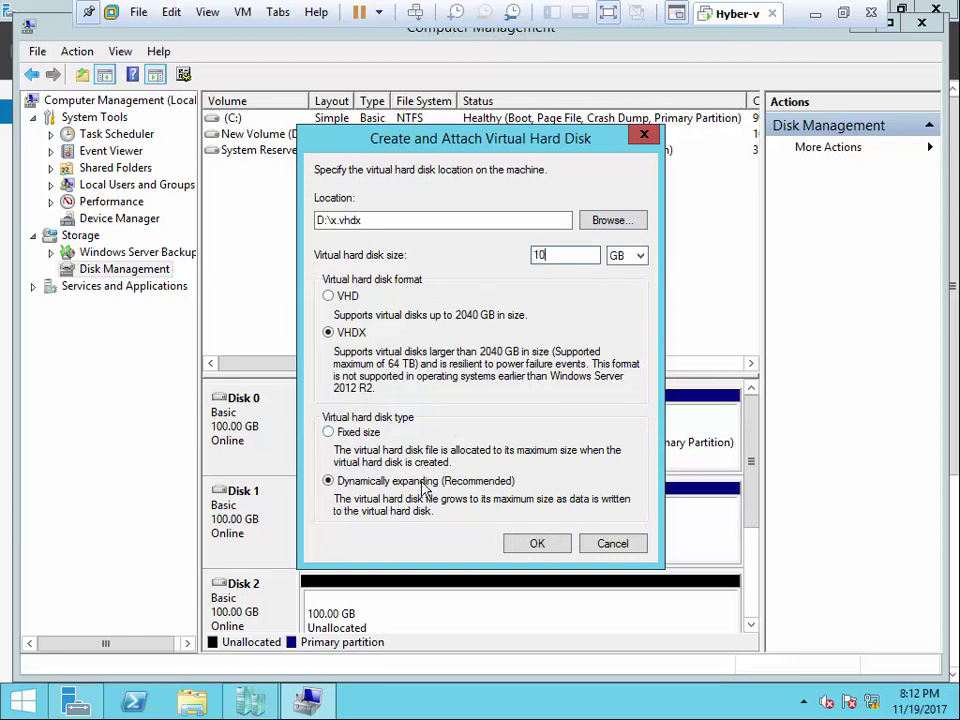
click(537, 543)
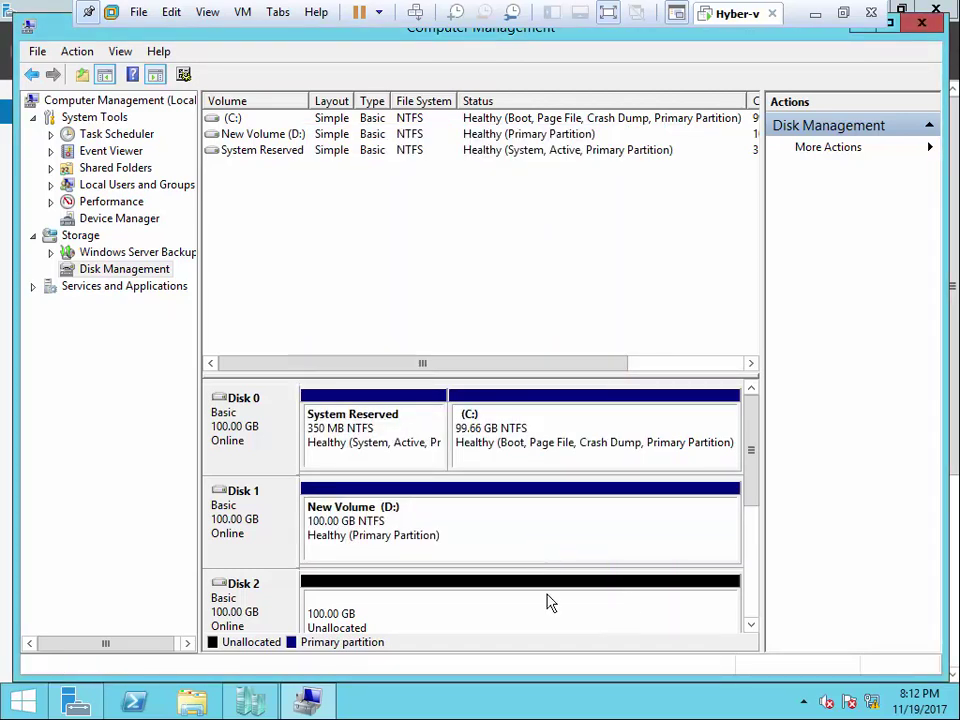
- Enlarge the disk map and confirm x.vhdx exists on New Volume (D:)
drag(694, 375, 681, 224)
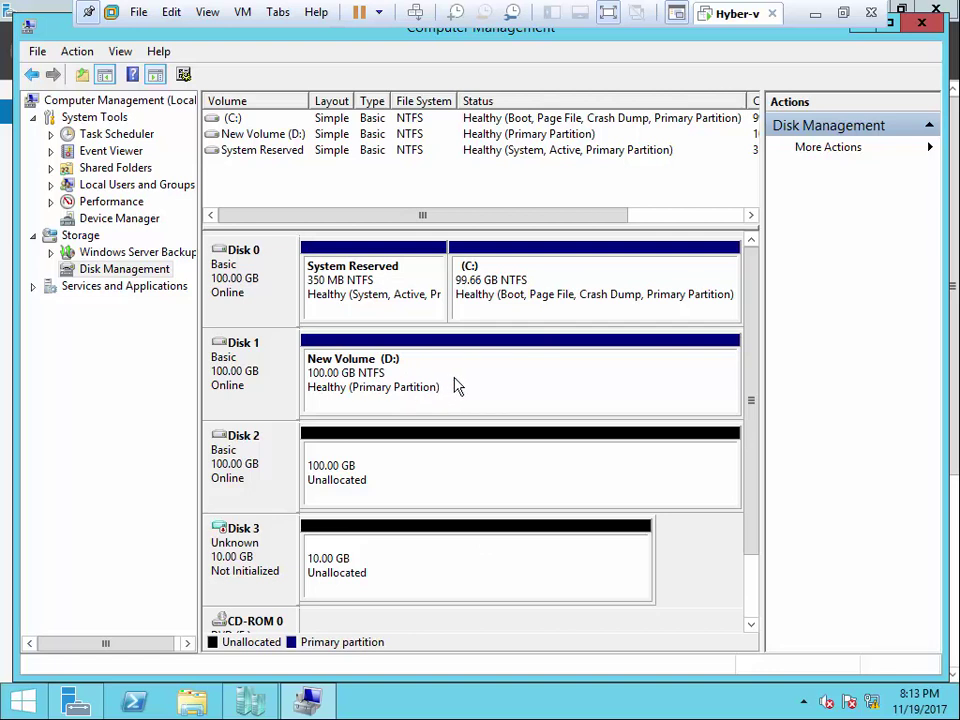
click(245, 695)
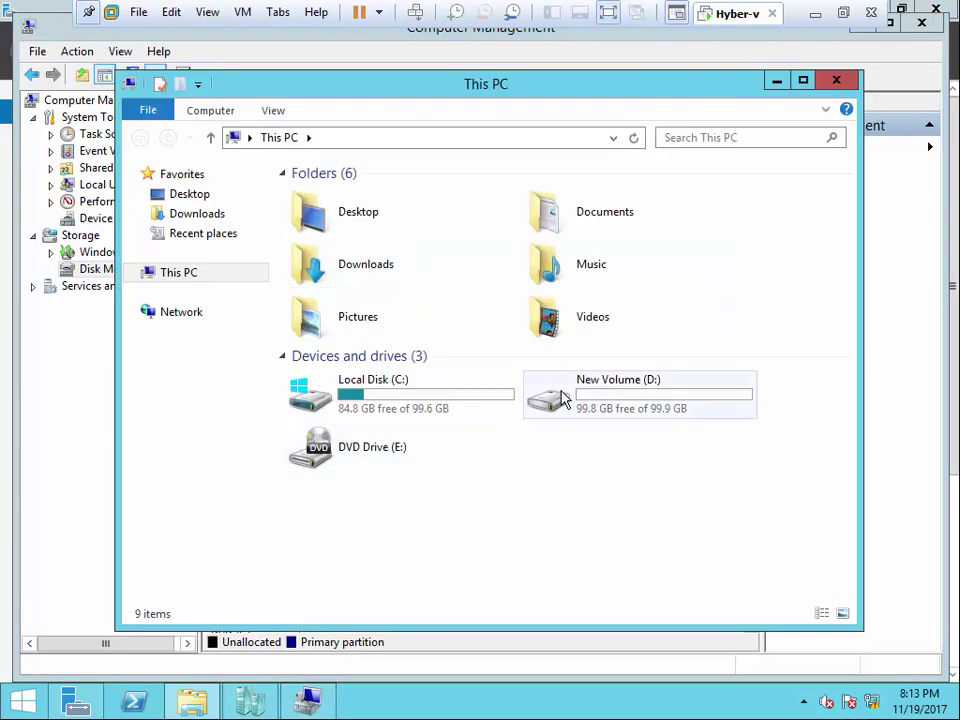
double_click(562, 398)
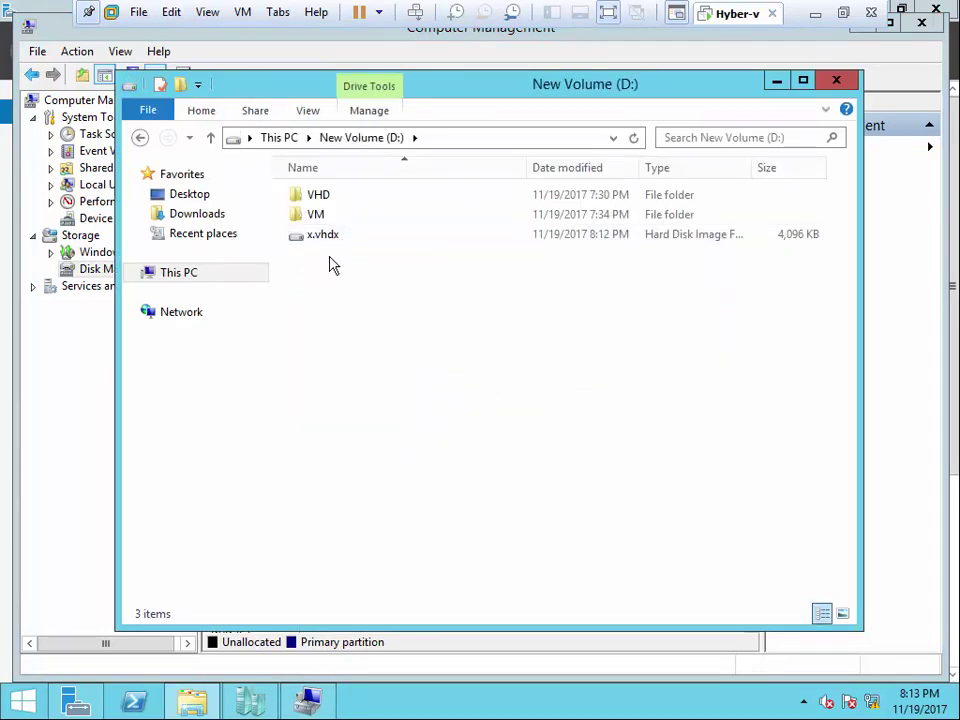
click(248, 706)
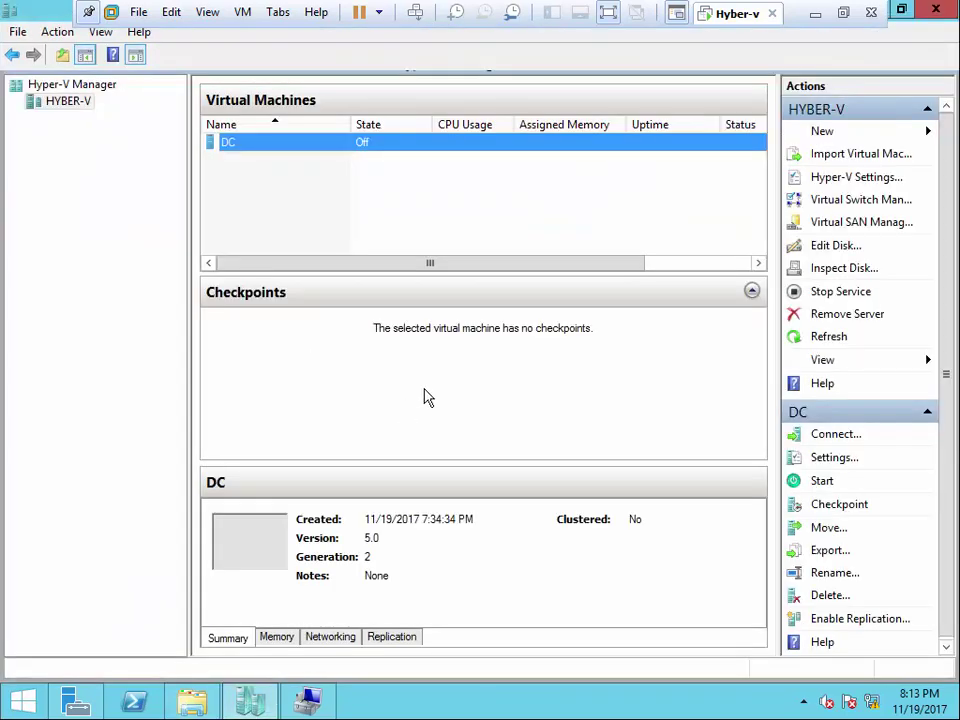
- Add a new hard drive under DC's SCSI Controller settings
right_click(360, 148)
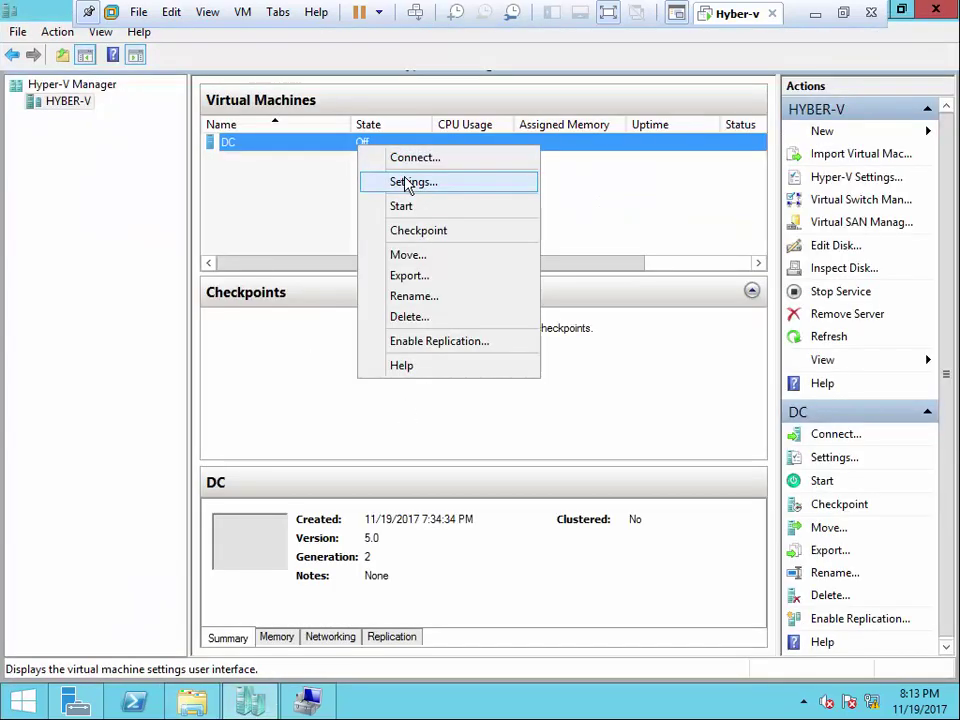
click(402, 184)
click(274, 214)
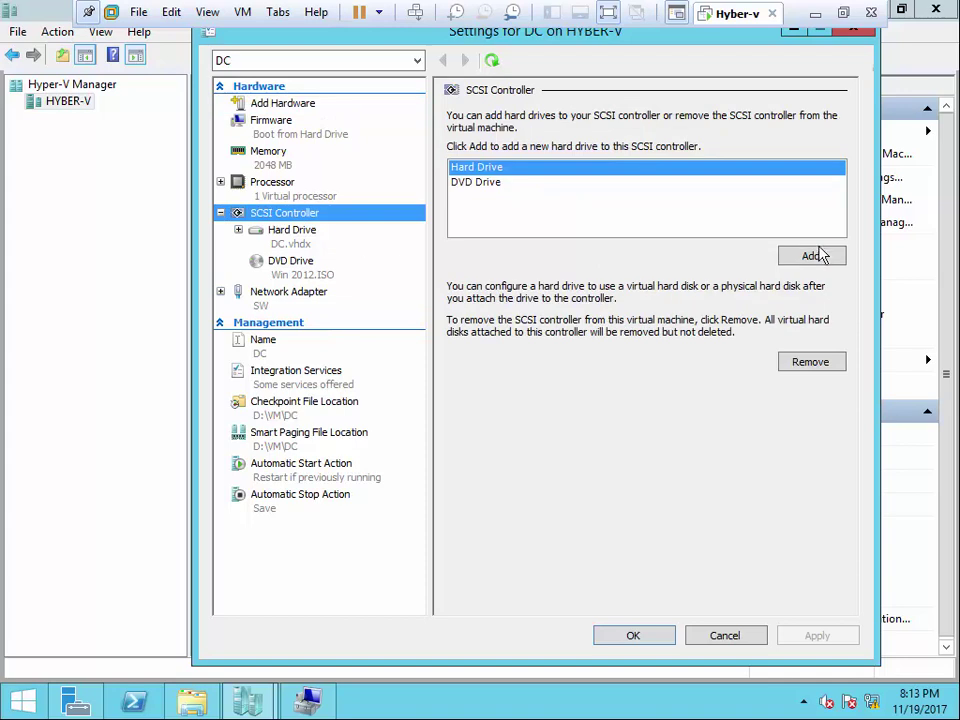
click(810, 255)
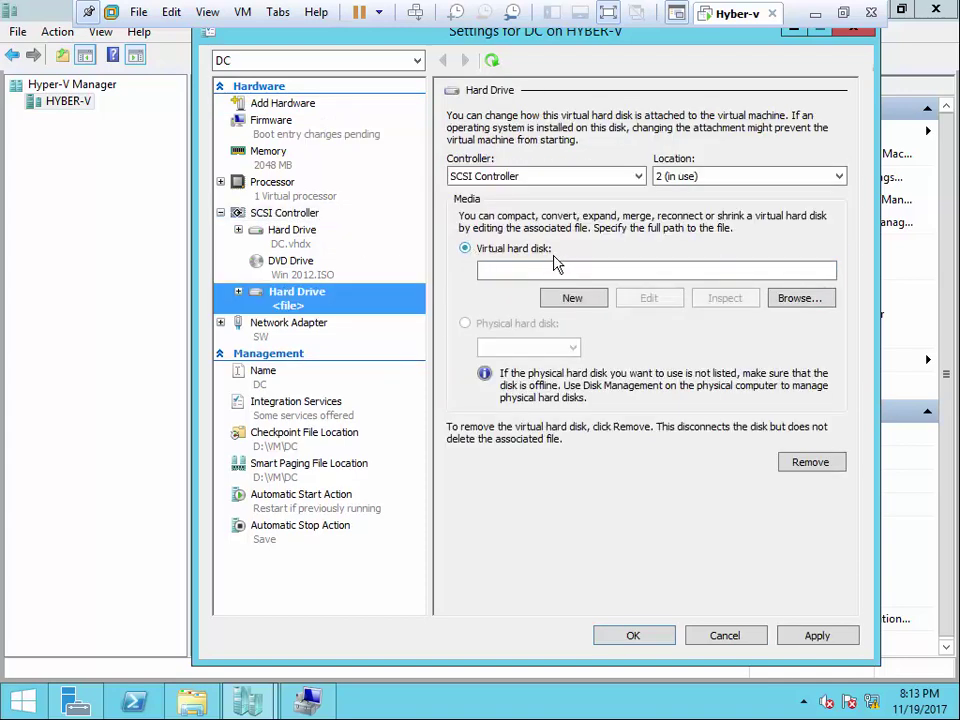
- Point the drive at D:\x.vhdx, then cancel DC's settings and return to Computer Management
click(800, 300)
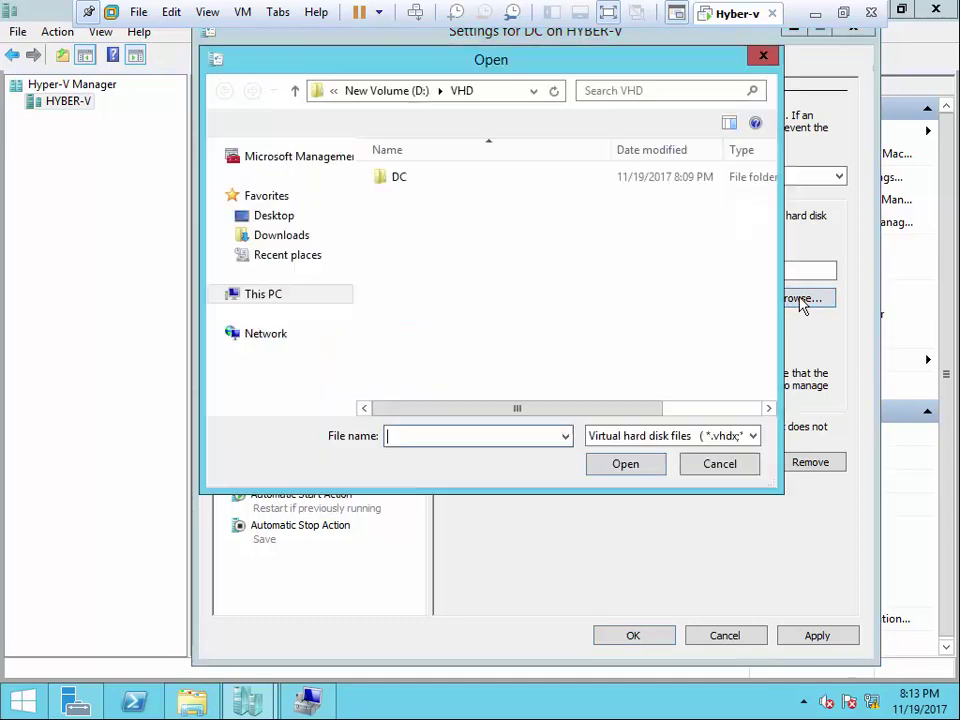
click(418, 91)
click(418, 217)
click(627, 464)
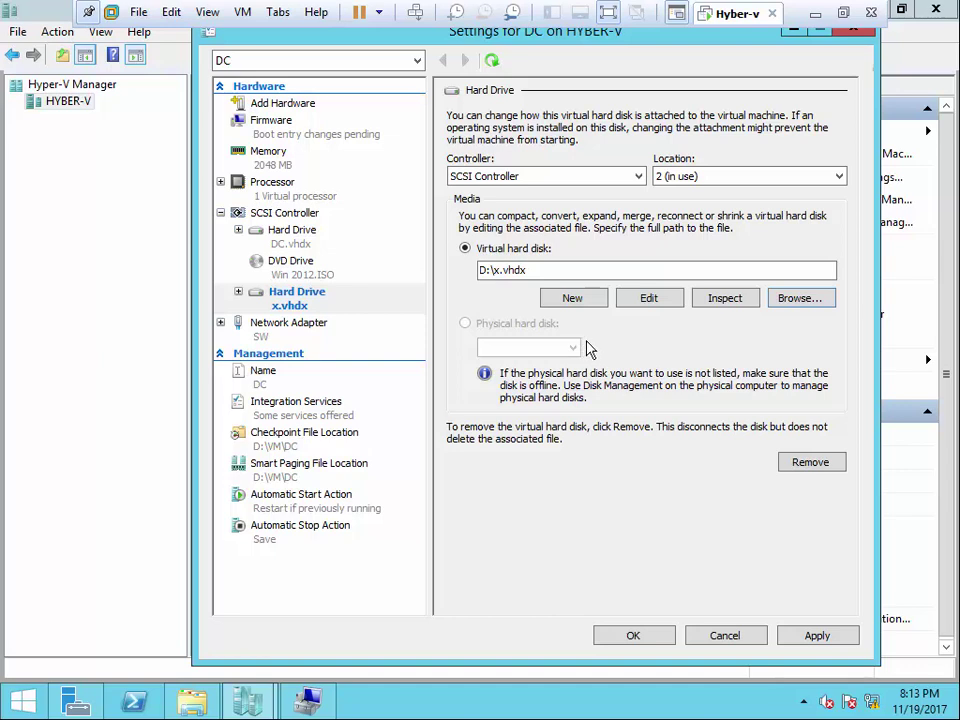
click(725, 636)
click(310, 699)
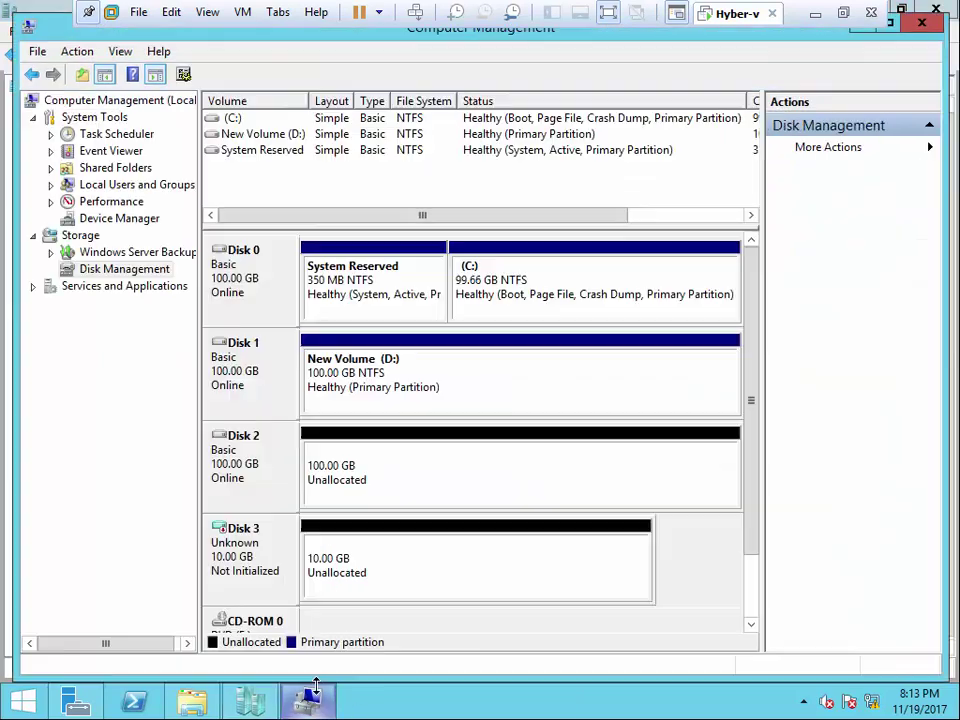
- Attempt to attach D:\x.vhdx via Disk Management's Attach VHD, getting an already-attached error
right_click(146, 271)
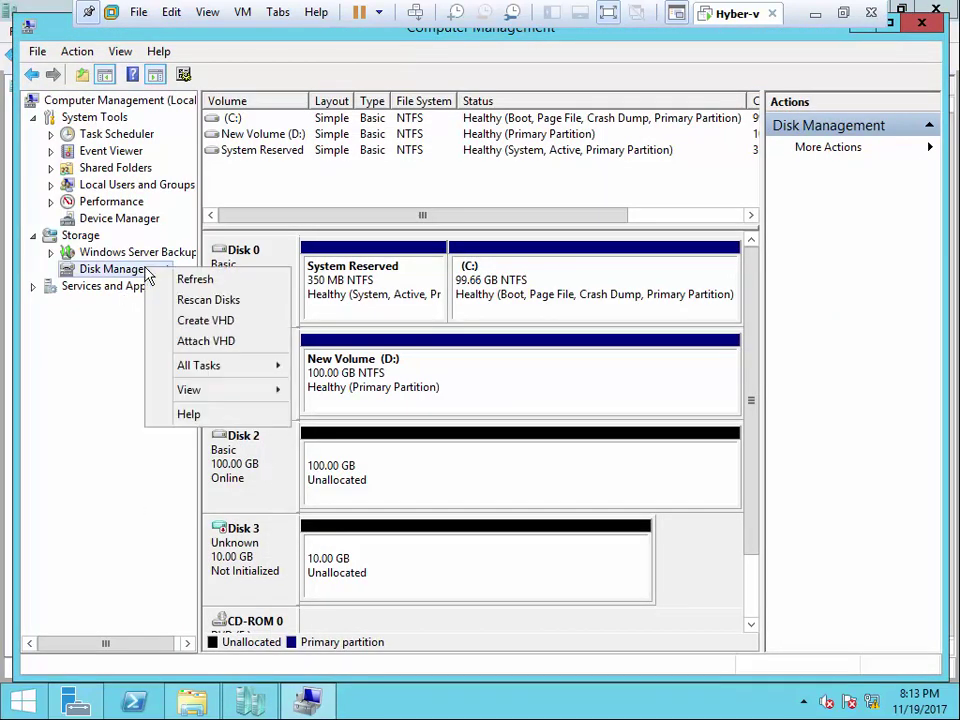
click(229, 345)
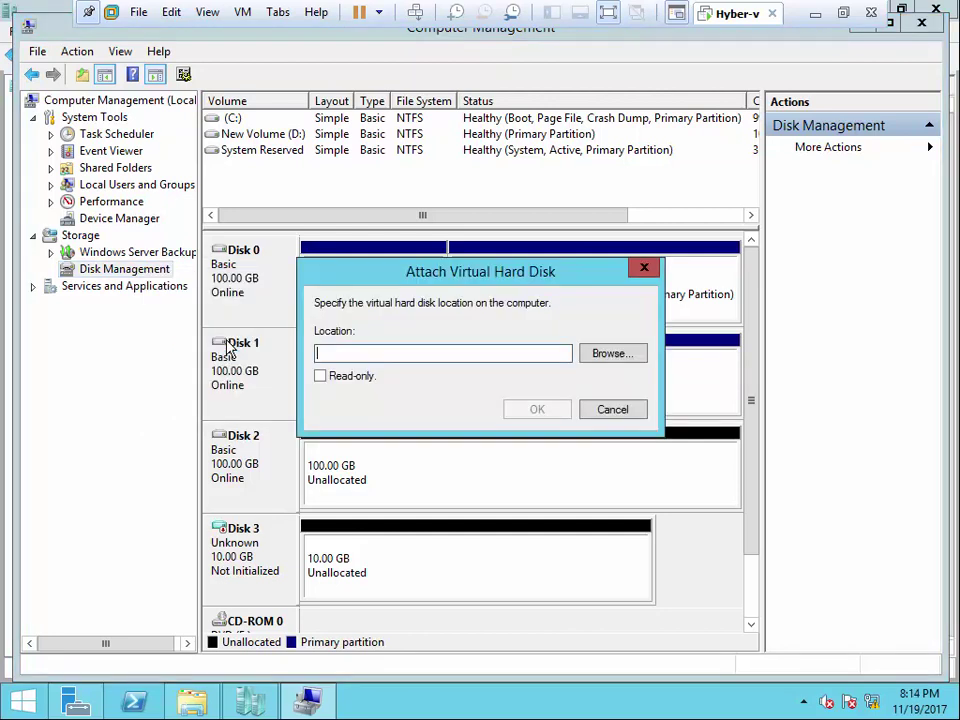
click(631, 355)
click(600, 372)
click(708, 622)
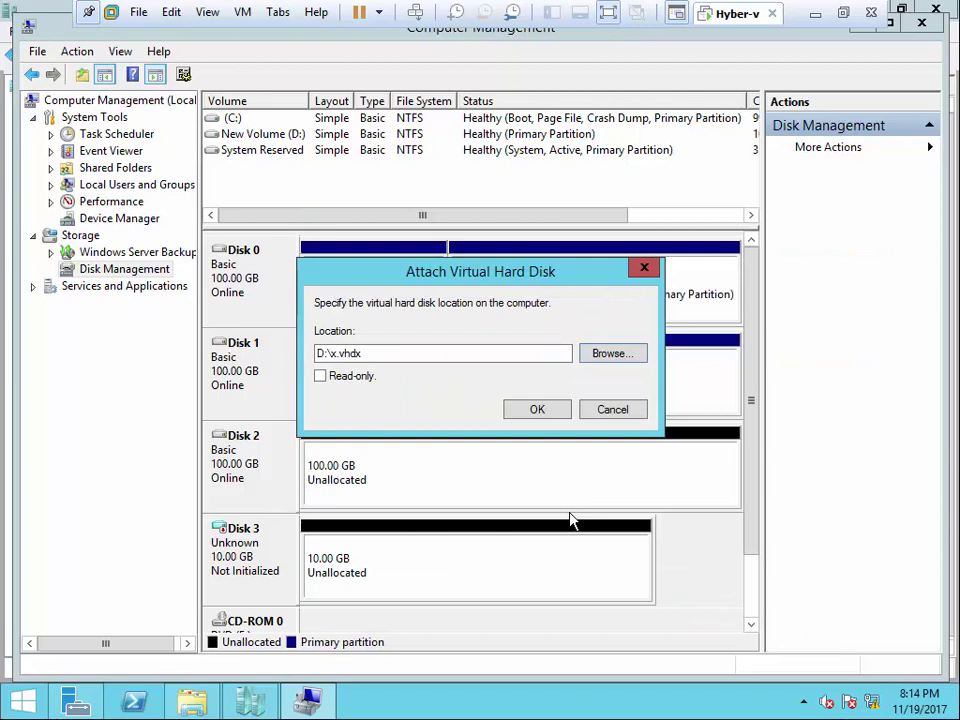
click(530, 411)
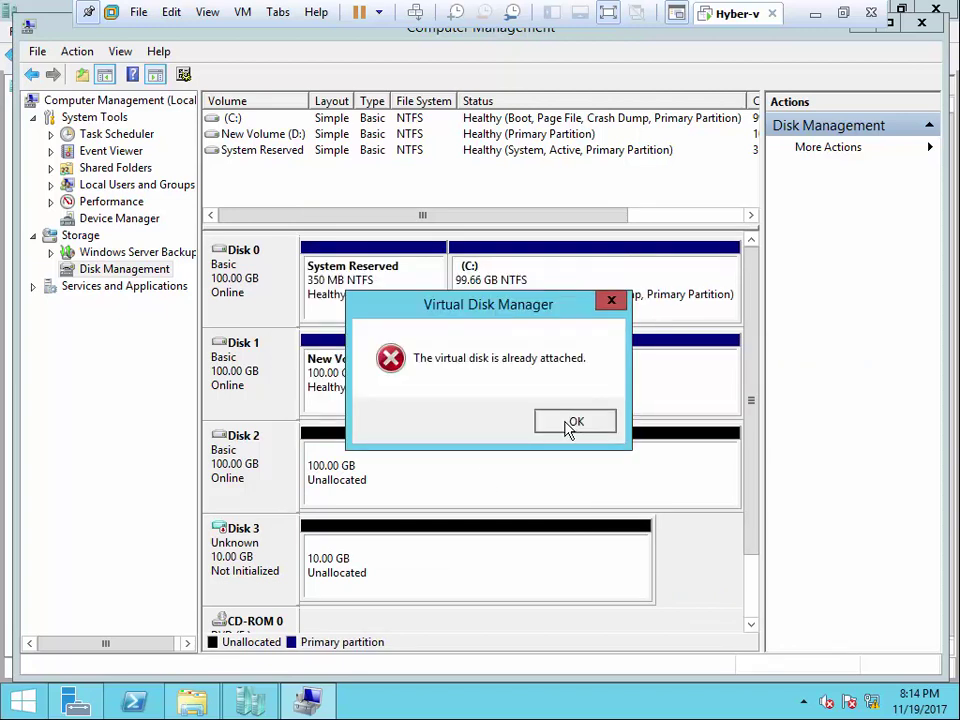
- Dismiss the error and detach the 10 GB virtual Disk 3
click(575, 421)
right_click(407, 572)
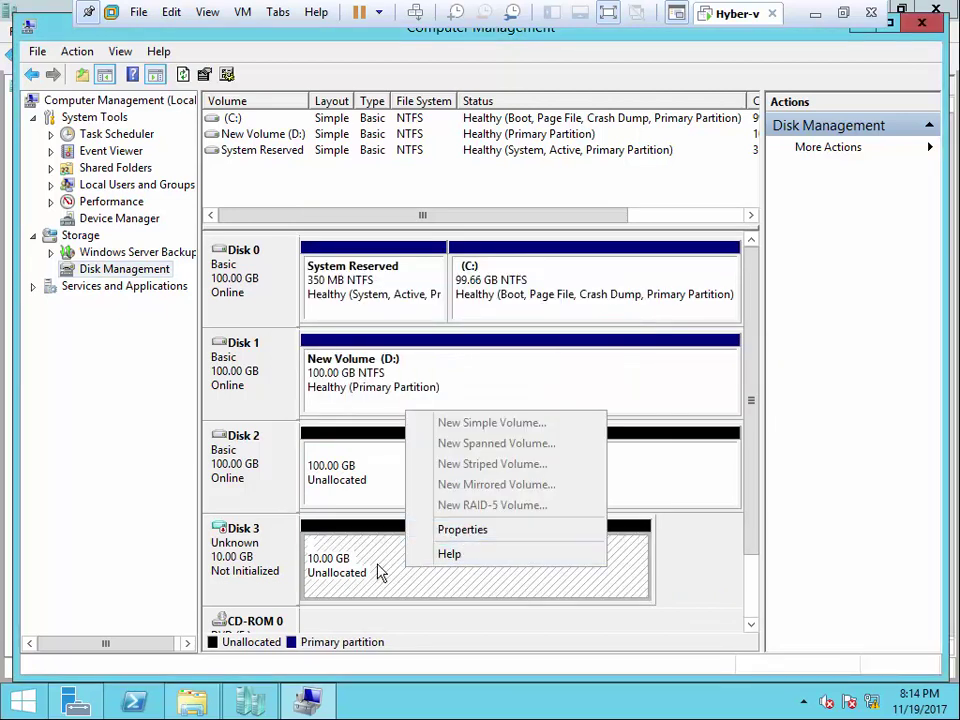
click(283, 557)
right_click(279, 550)
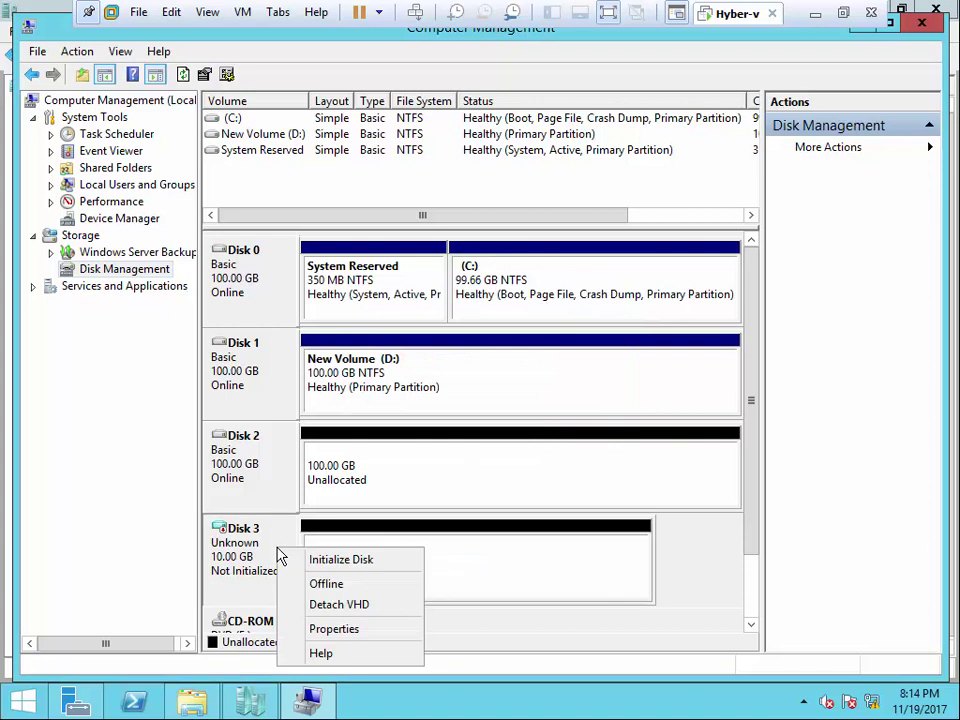
click(367, 605)
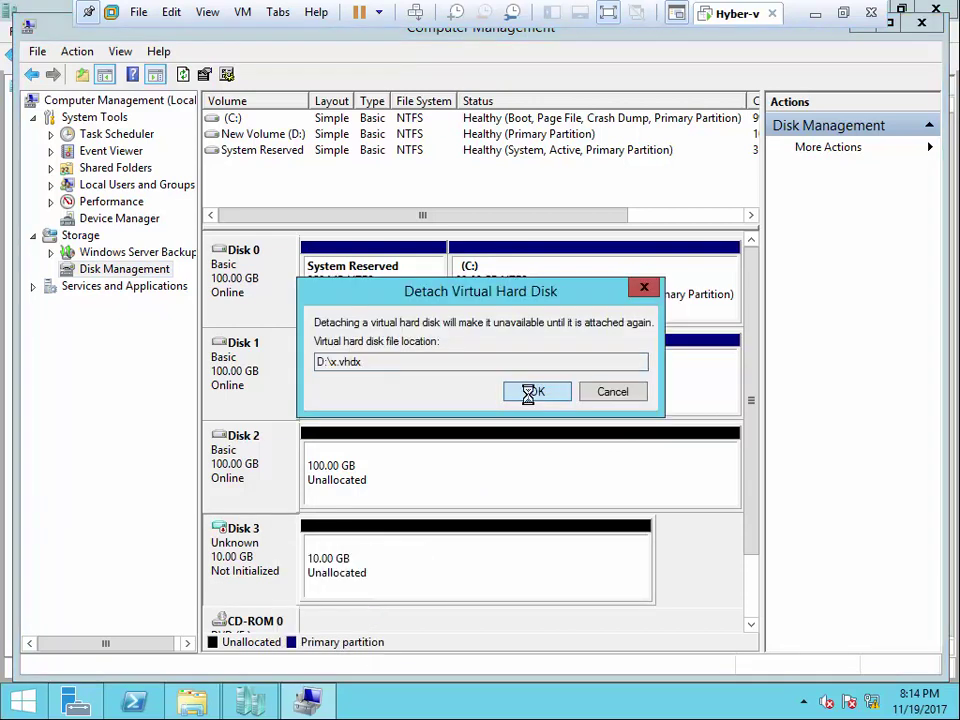
click(531, 399)
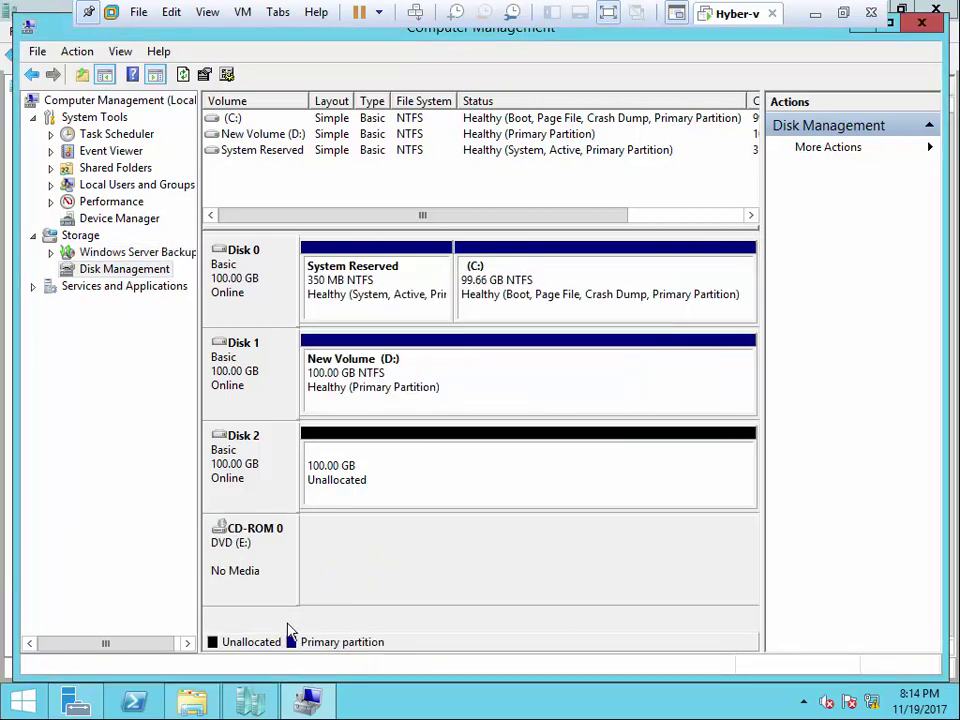
- Delete x.vhdx from New Volume (D:) in File Explorer and close the window
click(176, 711)
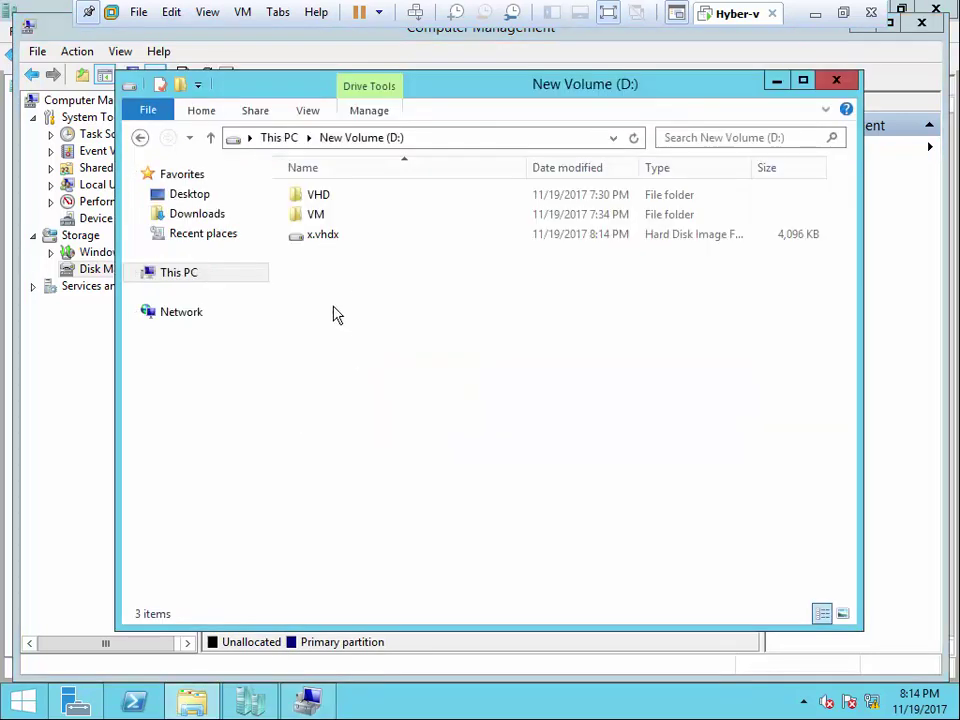
right_click(332, 313)
click(383, 381)
click(330, 238)
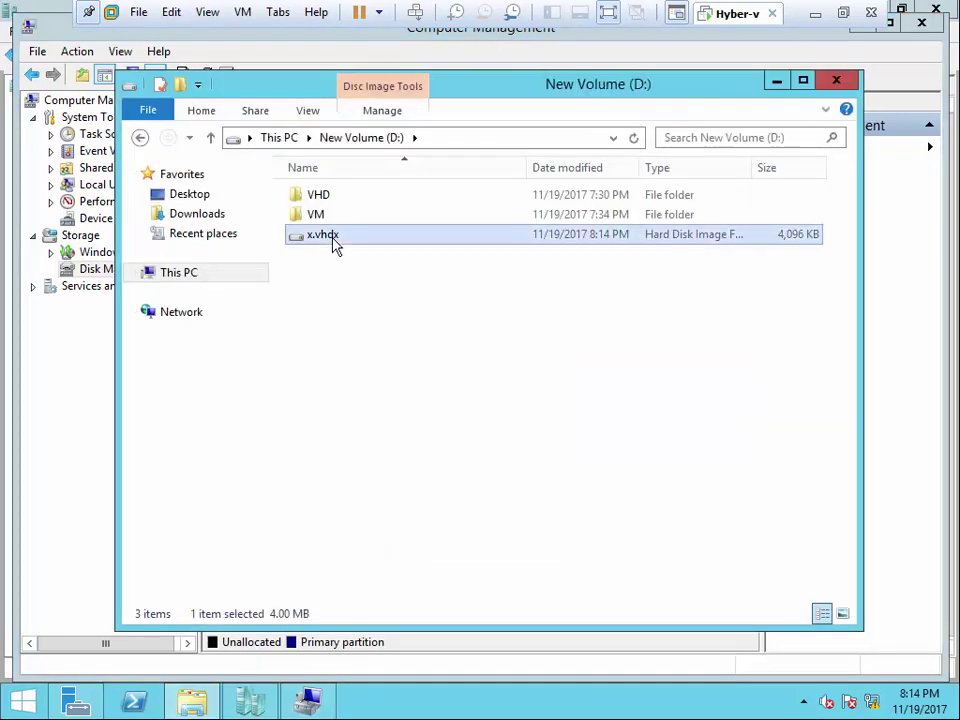
right_click(333, 240)
click(372, 406)
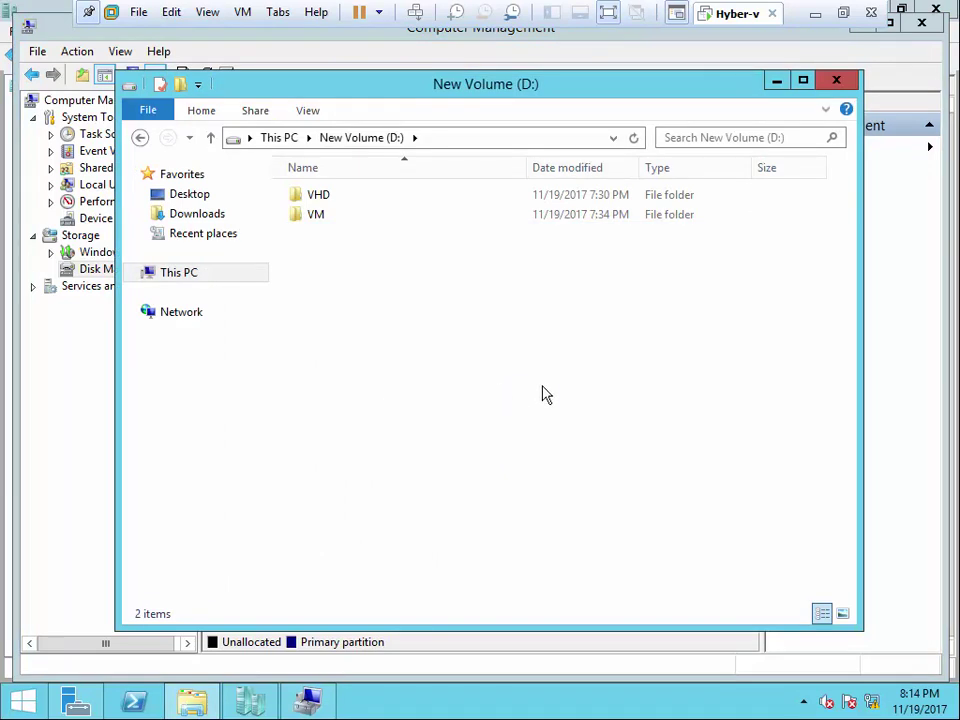
click(837, 81)
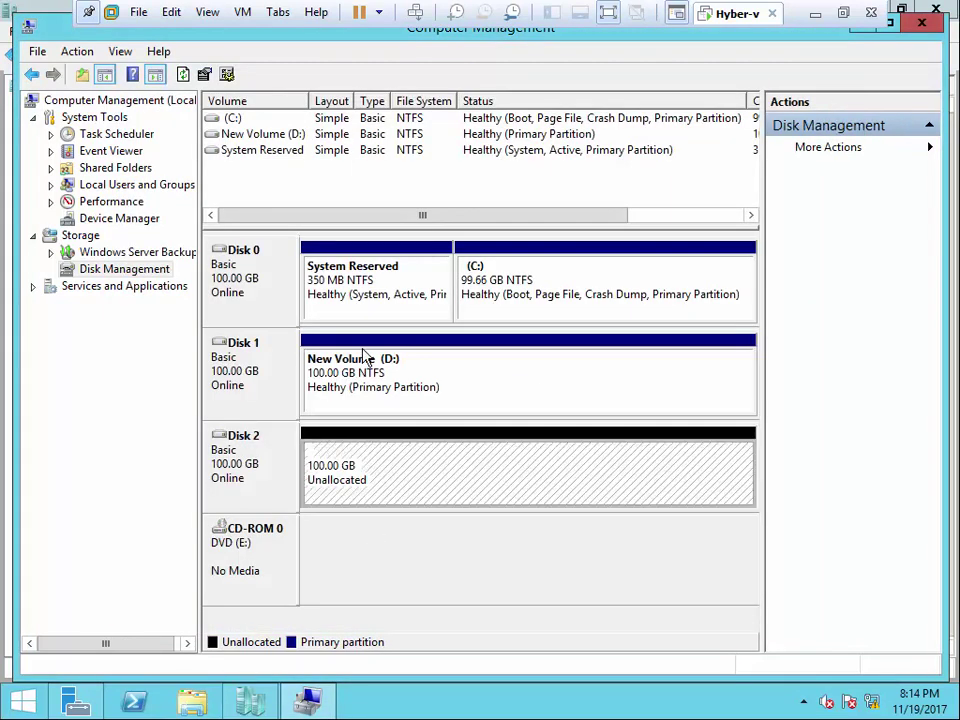
- Confirm DC.vhdx is located in D:\VHD\DC using File Explorer
click(450, 474)
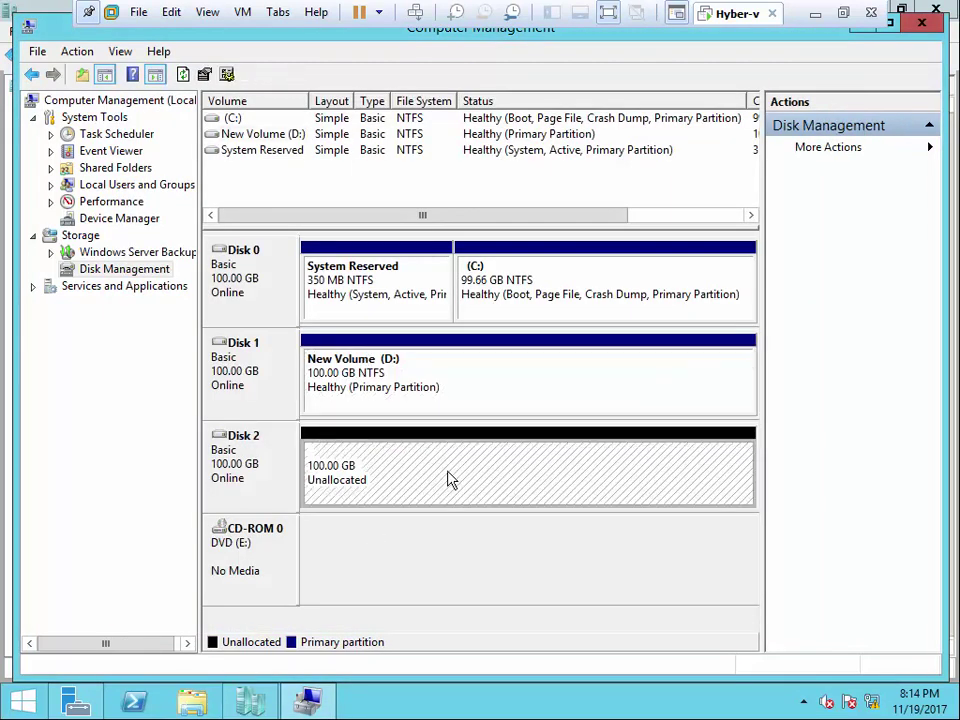
right_click(128, 273)
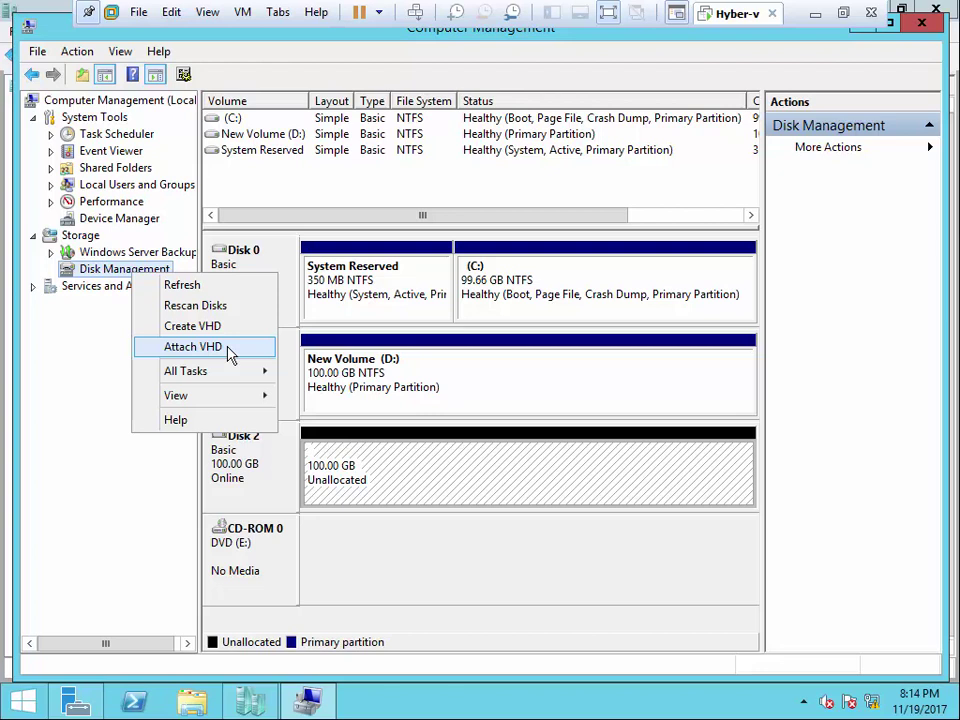
key(super+e)
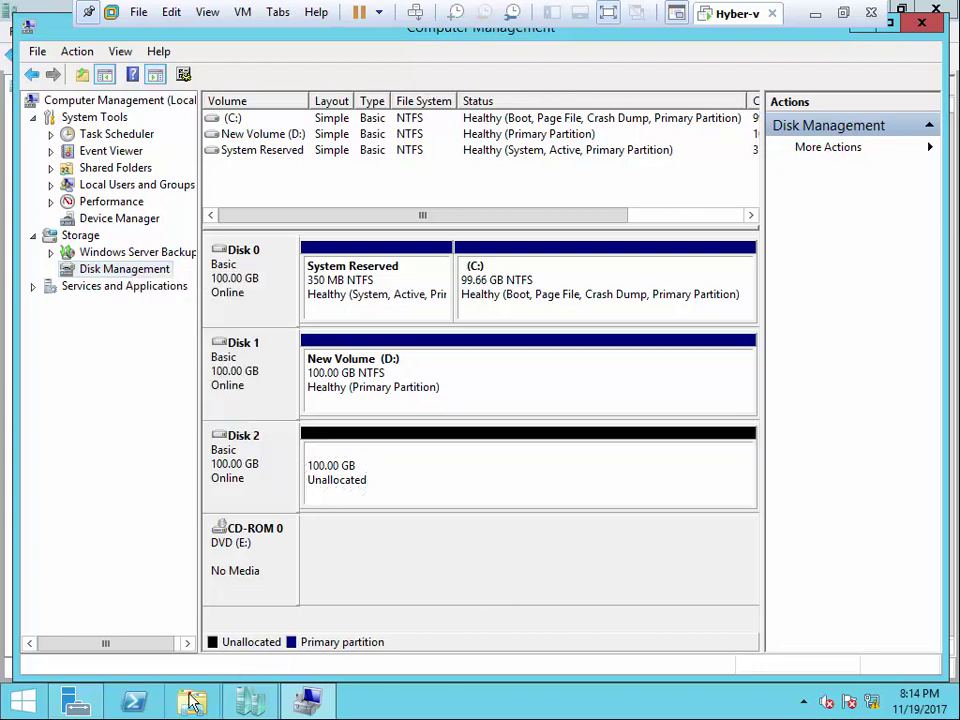
double_click(600, 403)
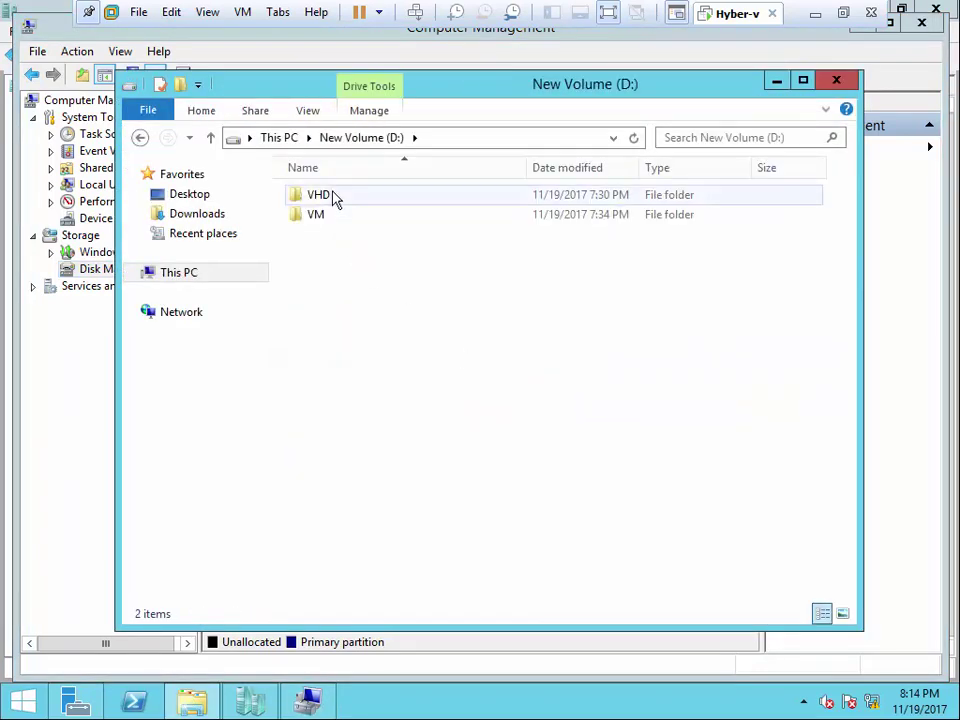
double_click(334, 199)
double_click(336, 203)
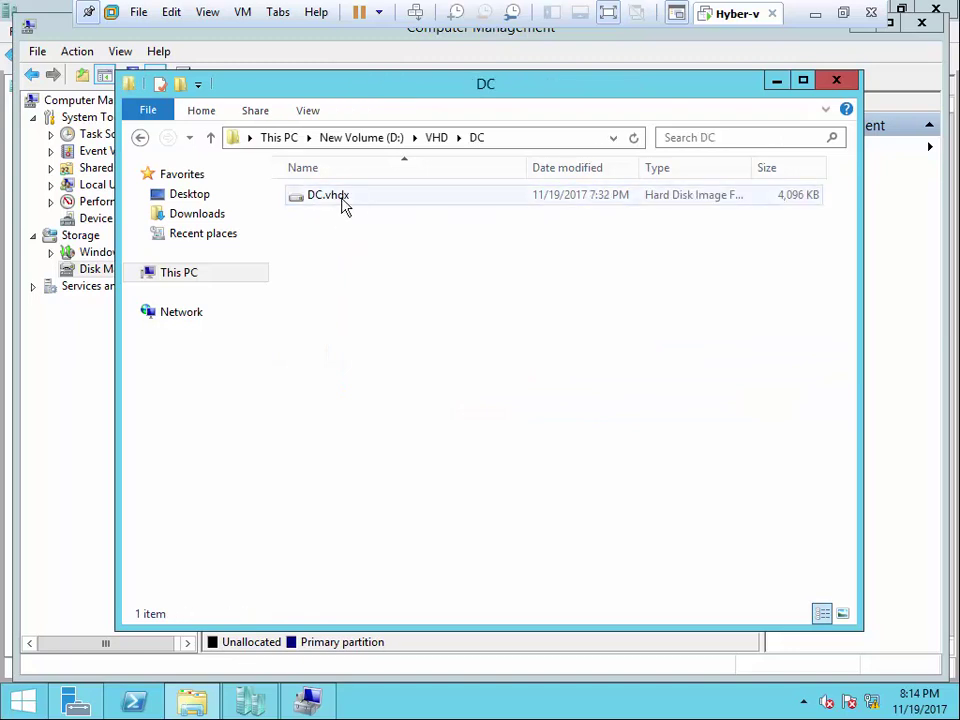
click(836, 80)
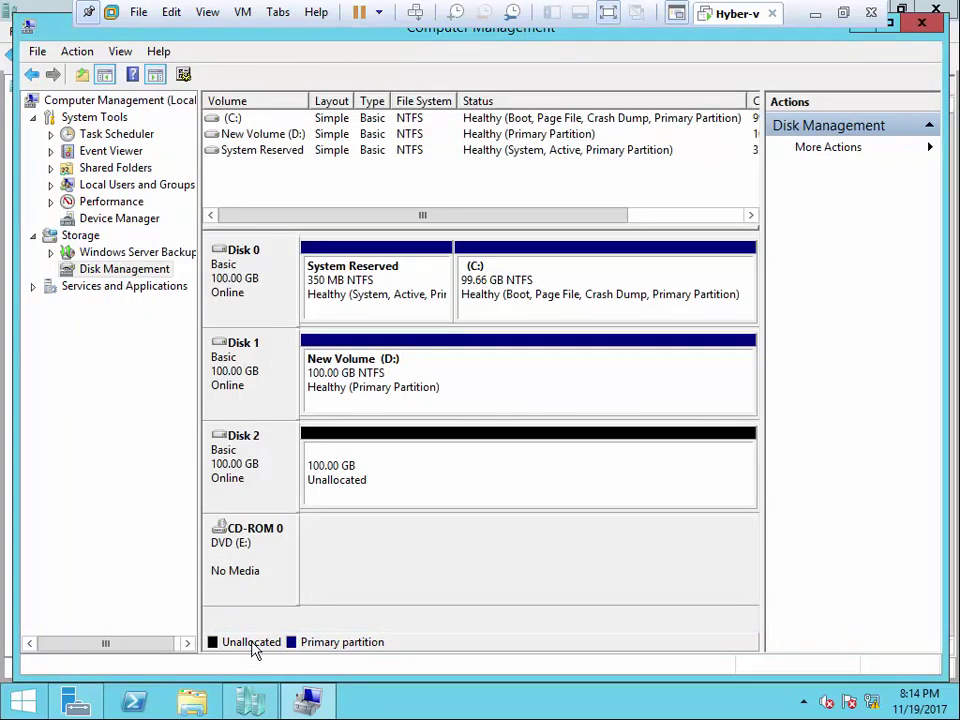
- Check Hyper-V Manager, then bring up Disk Management's actions in Computer Management
click(250, 700)
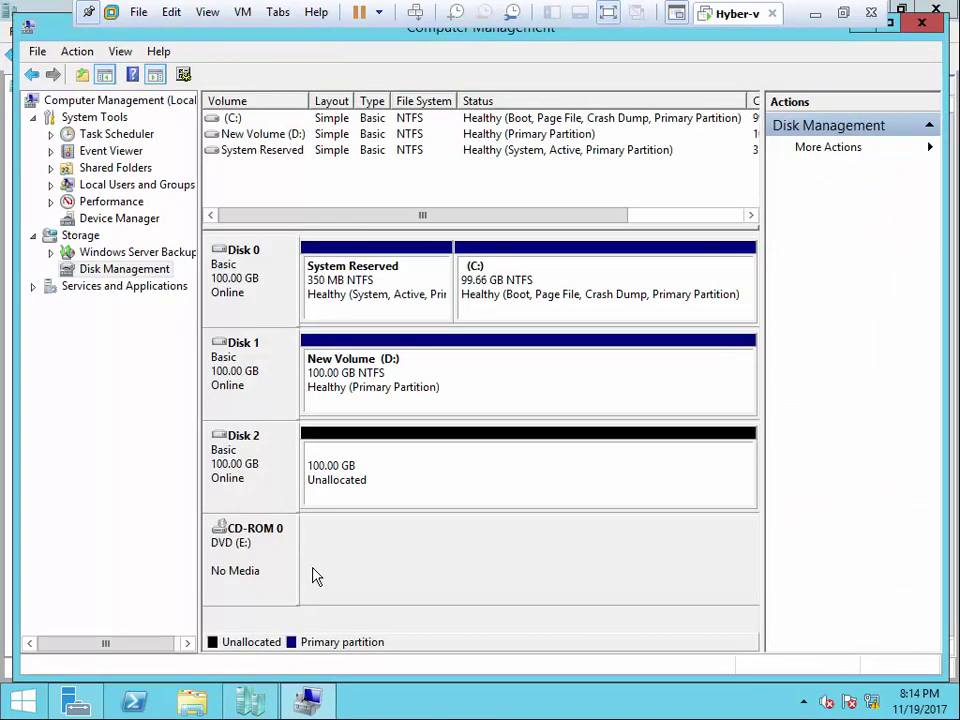
click(307, 700)
right_click(128, 268)
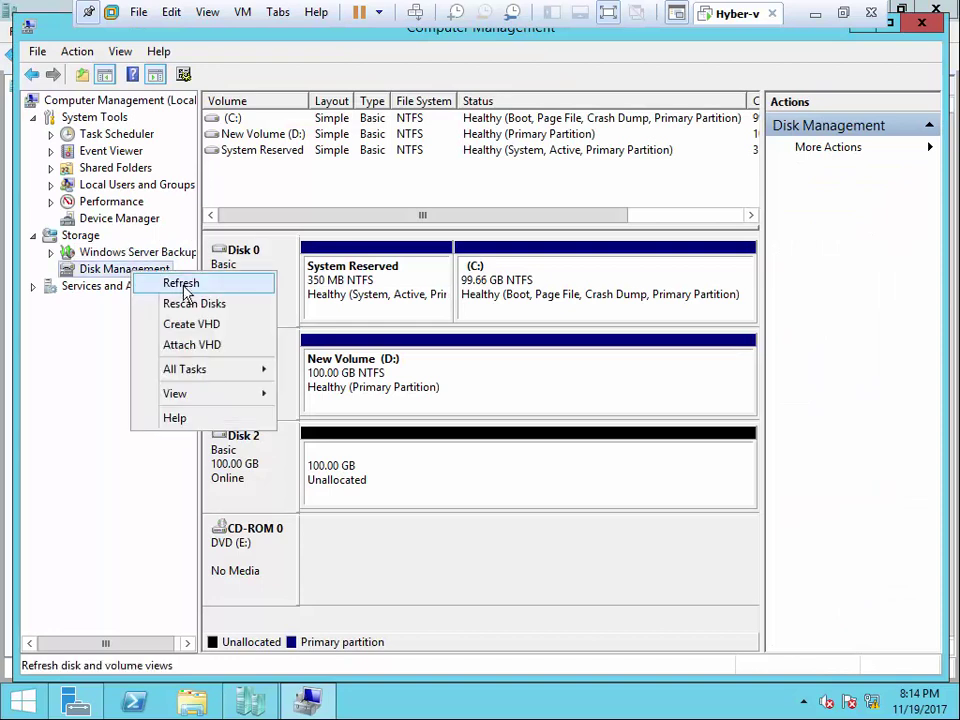
- Attach D:\VHD\DC\DC.vhdx as a read-write virtual disk
click(199, 346)
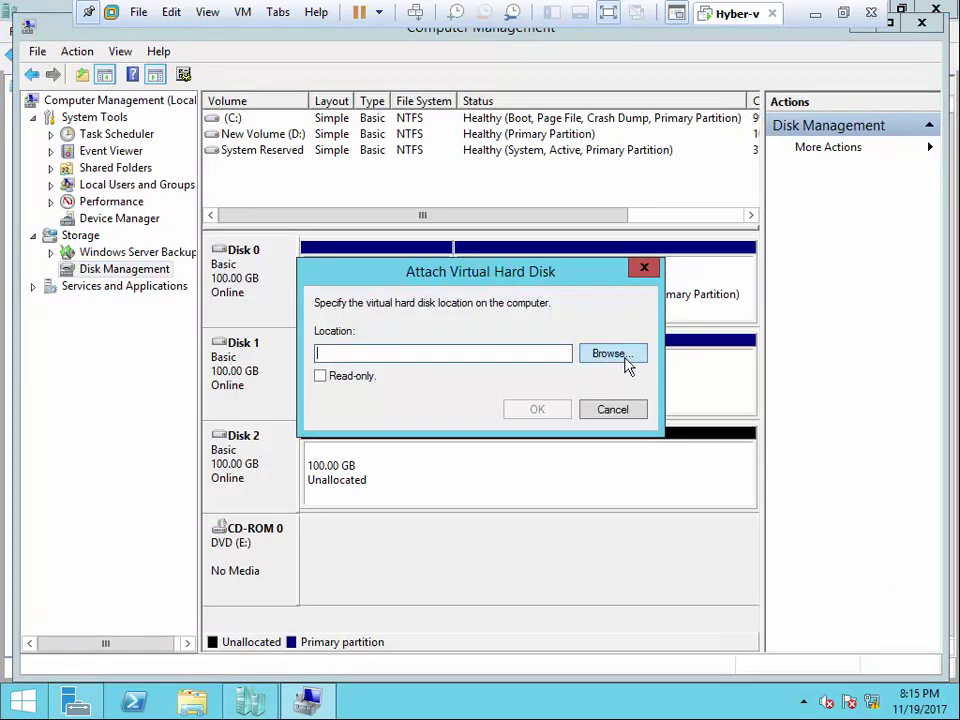
click(632, 355)
double_click(508, 334)
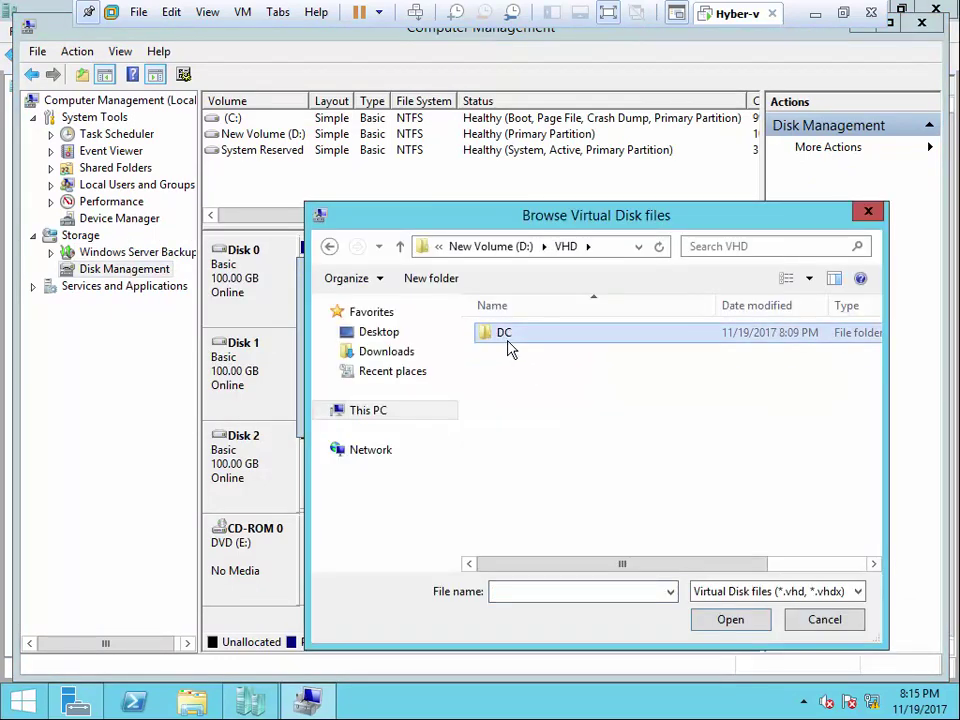
double_click(503, 336)
click(503, 336)
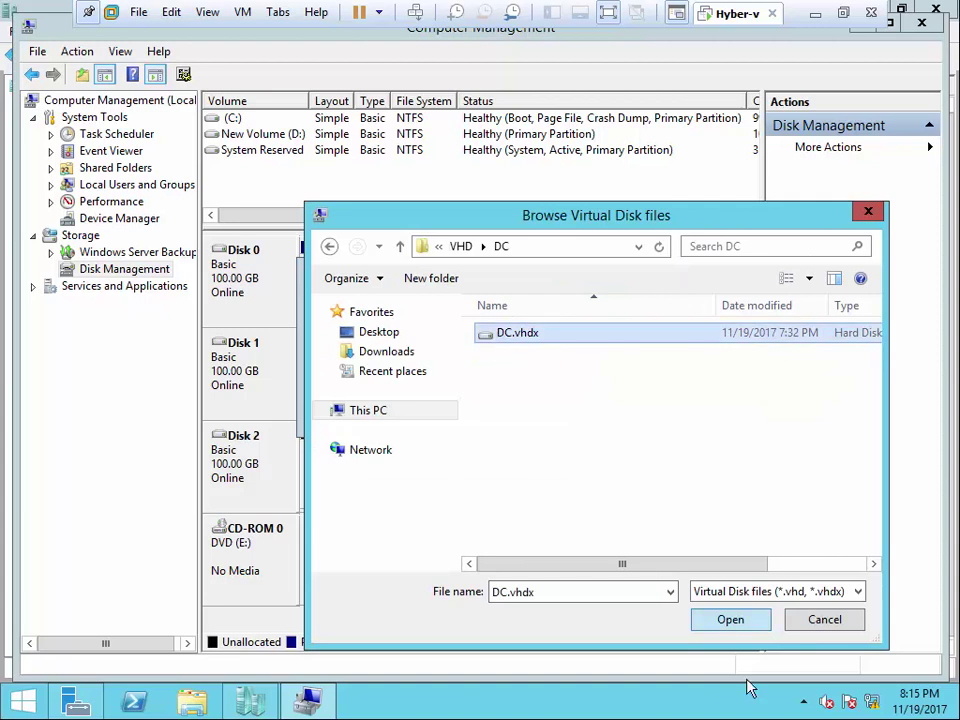
click(729, 621)
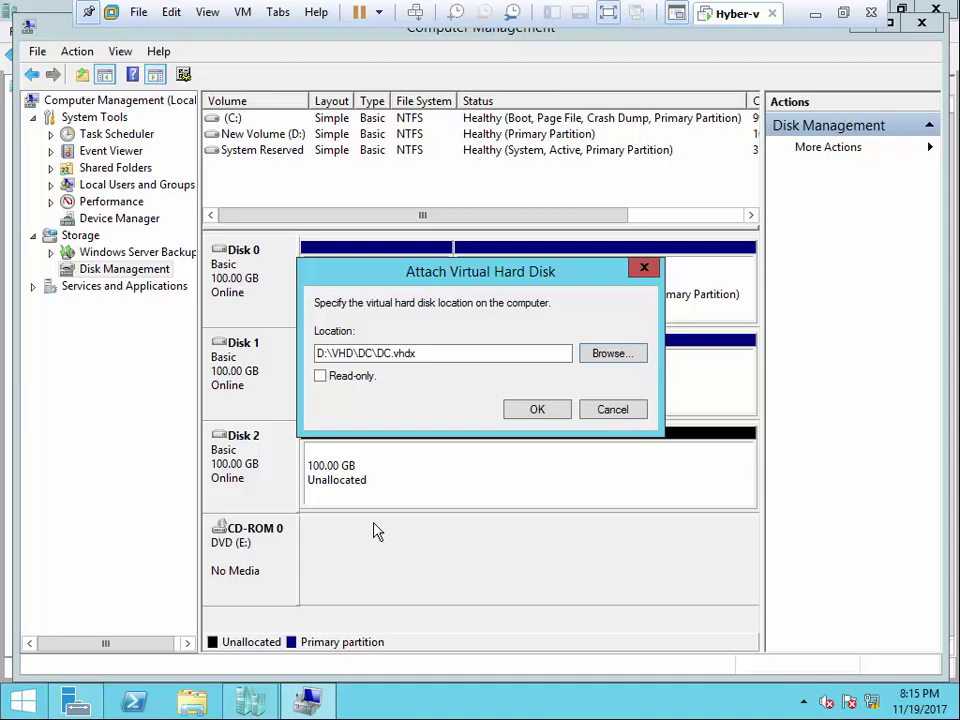
click(524, 411)
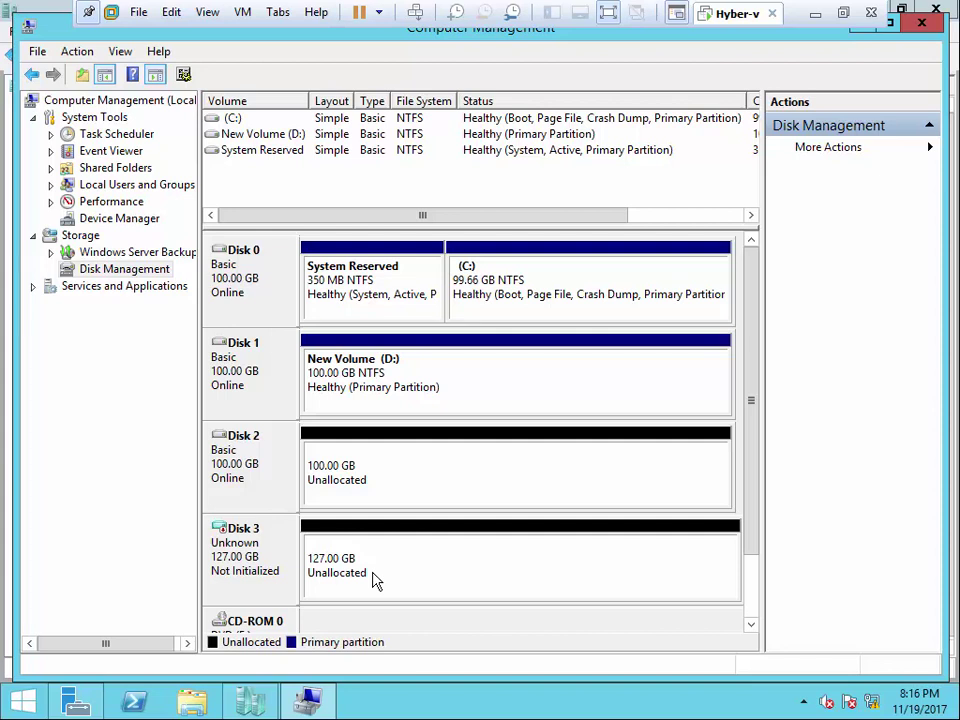
- Detach the 127 GB DC.vhdx Disk 3 and close Computer Management
right_click(272, 531)
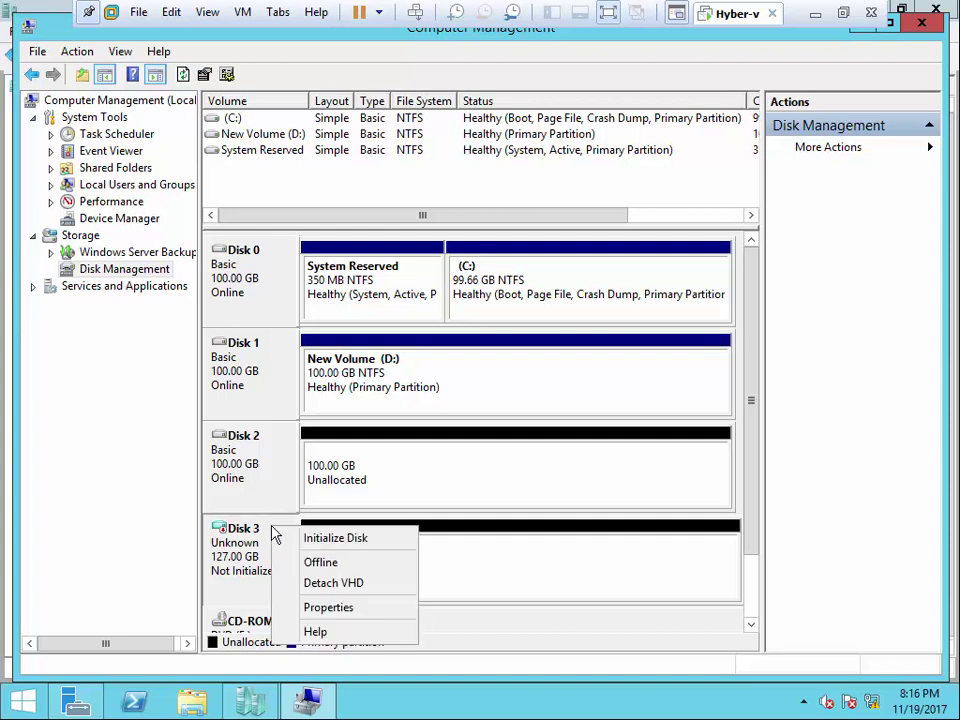
click(334, 586)
click(567, 391)
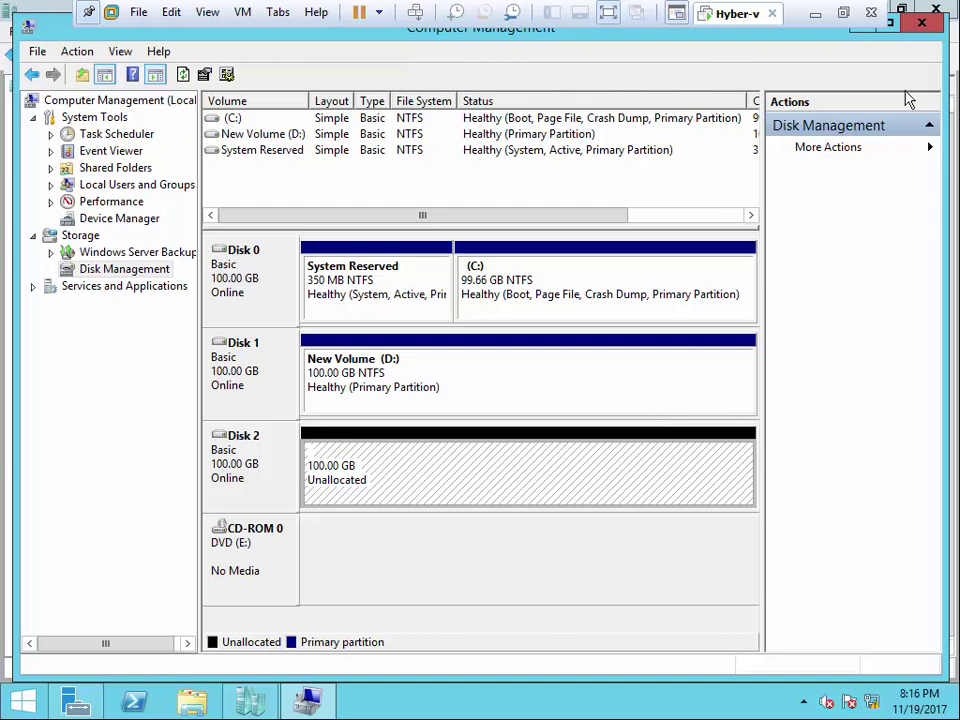
click(926, 24)
- Open DC's settings and add a SCSI controller, then cancel the change
click(251, 700)
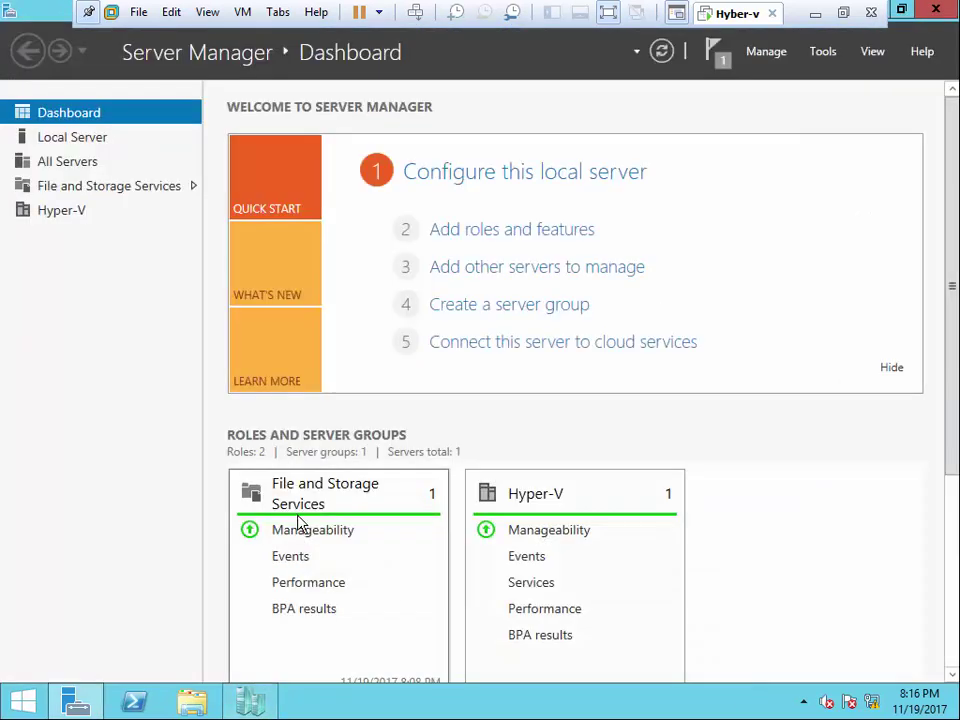
click(242, 704)
right_click(284, 150)
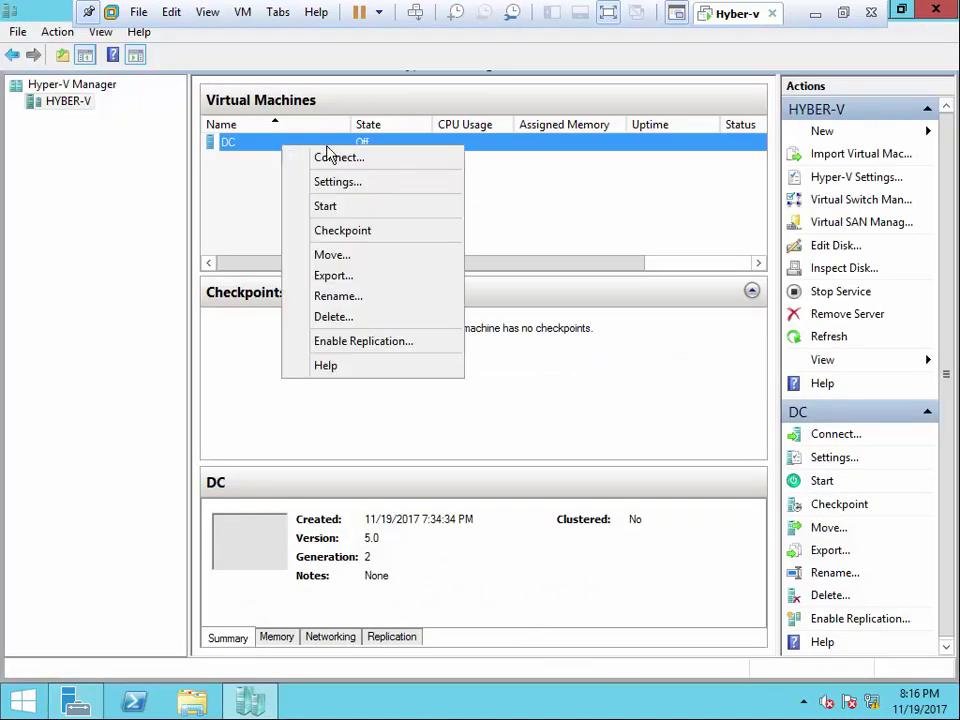
click(378, 185)
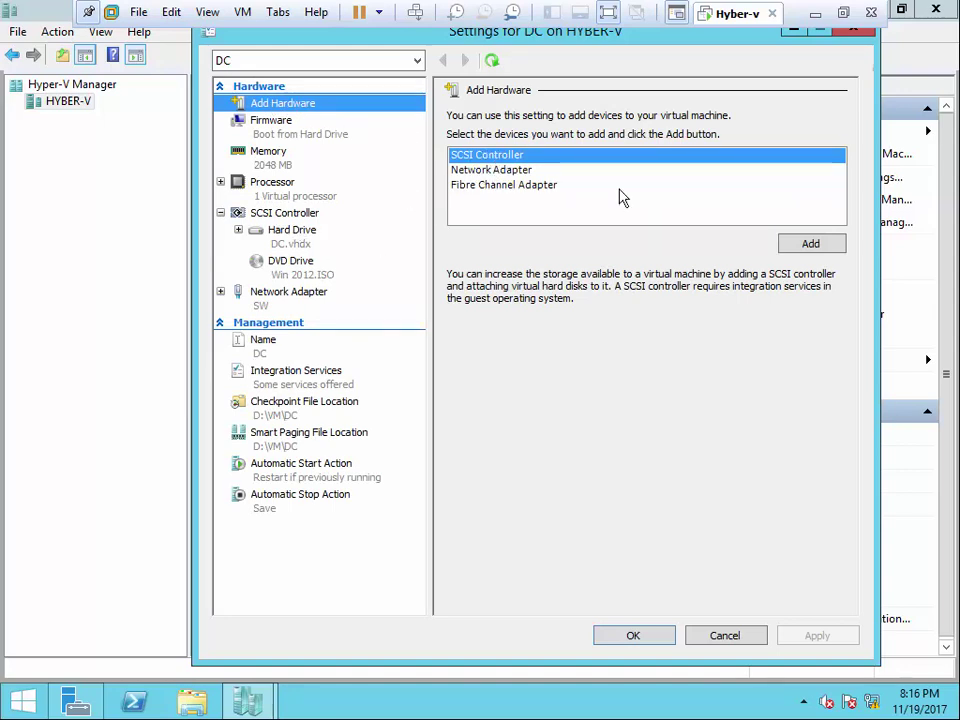
click(797, 245)
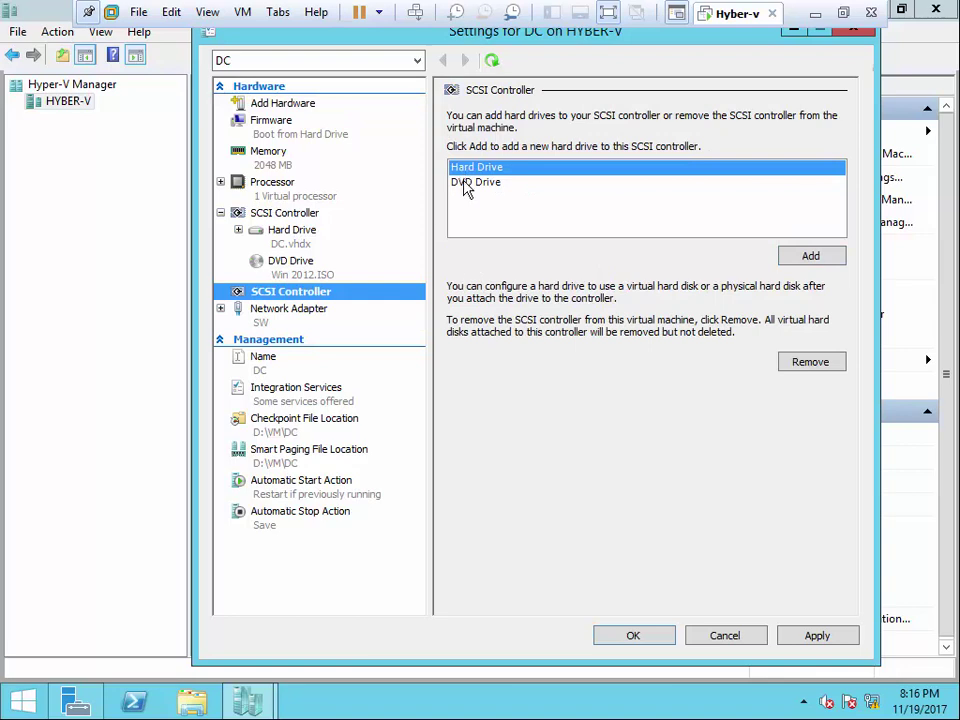
click(743, 637)
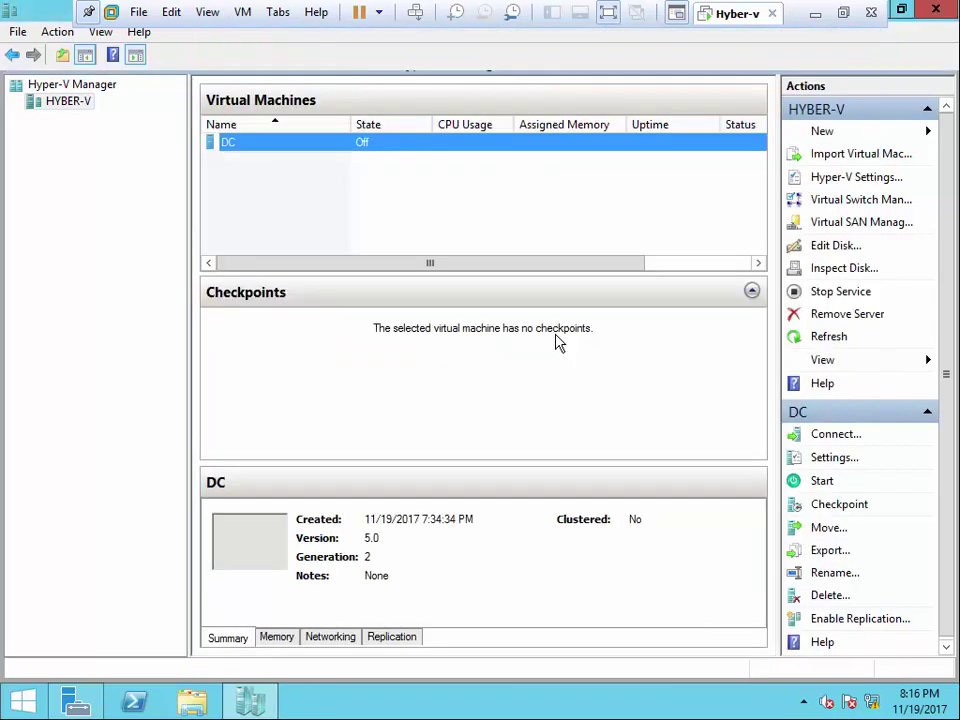
- Reopen DC's settings and expand its Network Adapter settings
right_click(308, 157)
click(360, 182)
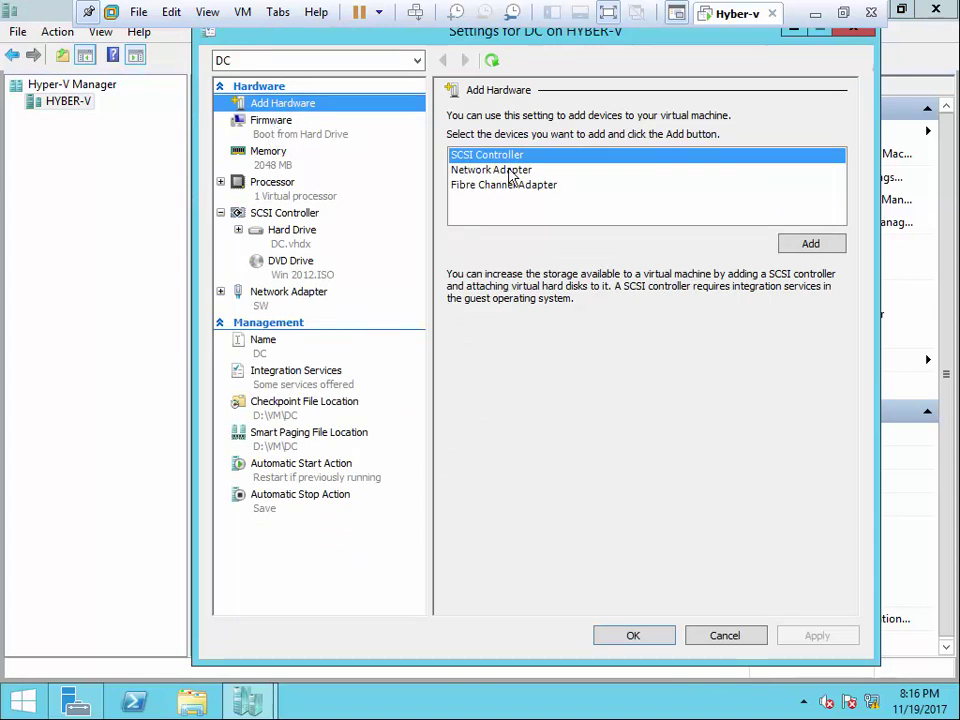
click(287, 294)
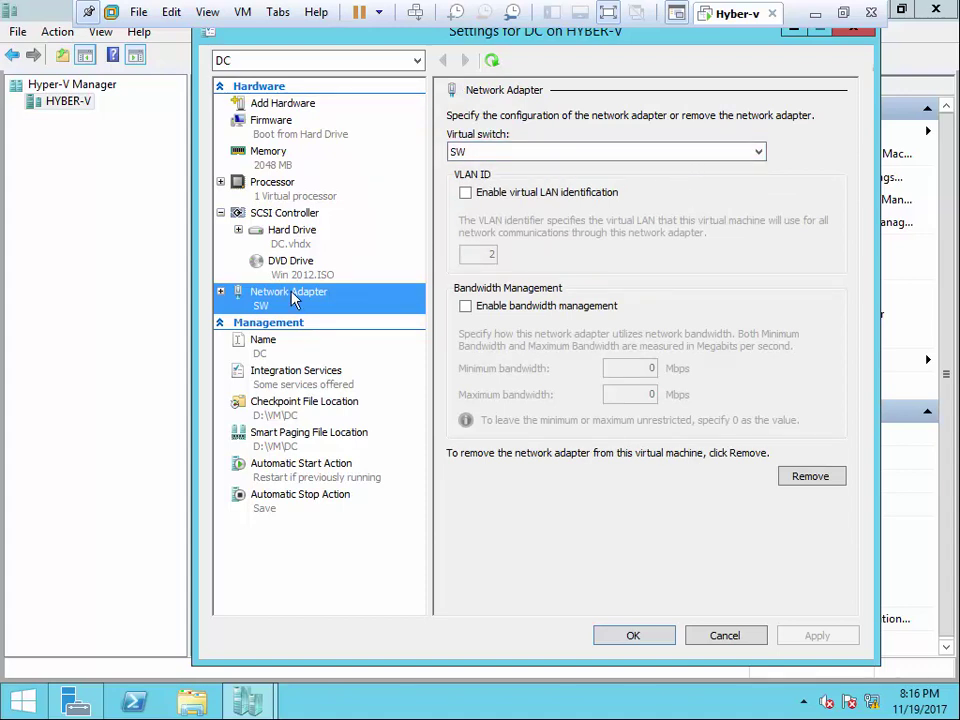
click(221, 295)
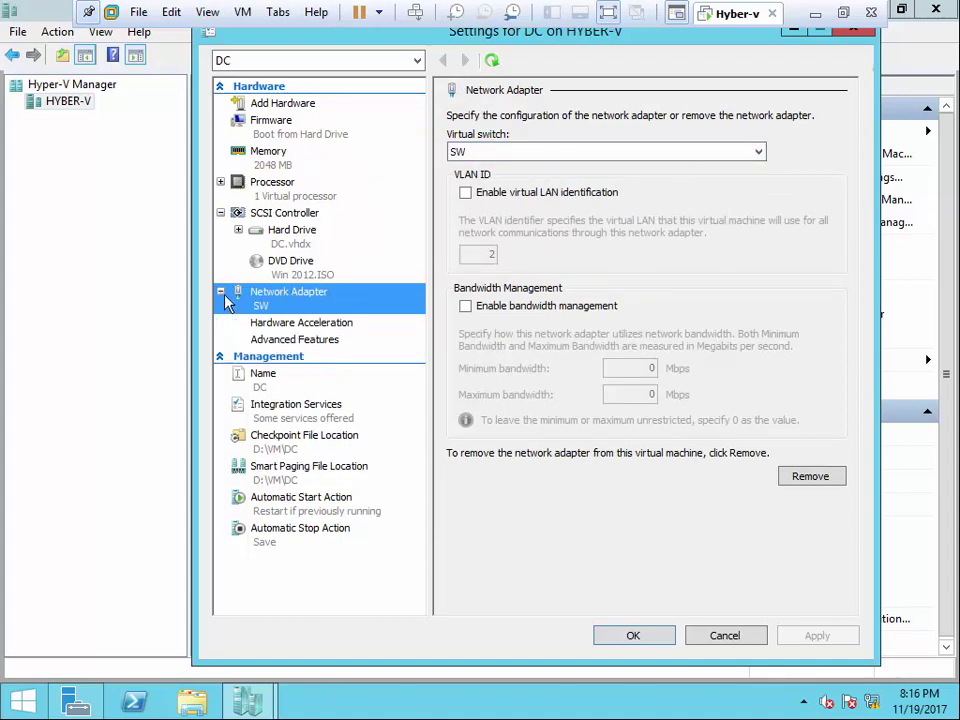
right_click(330, 298)
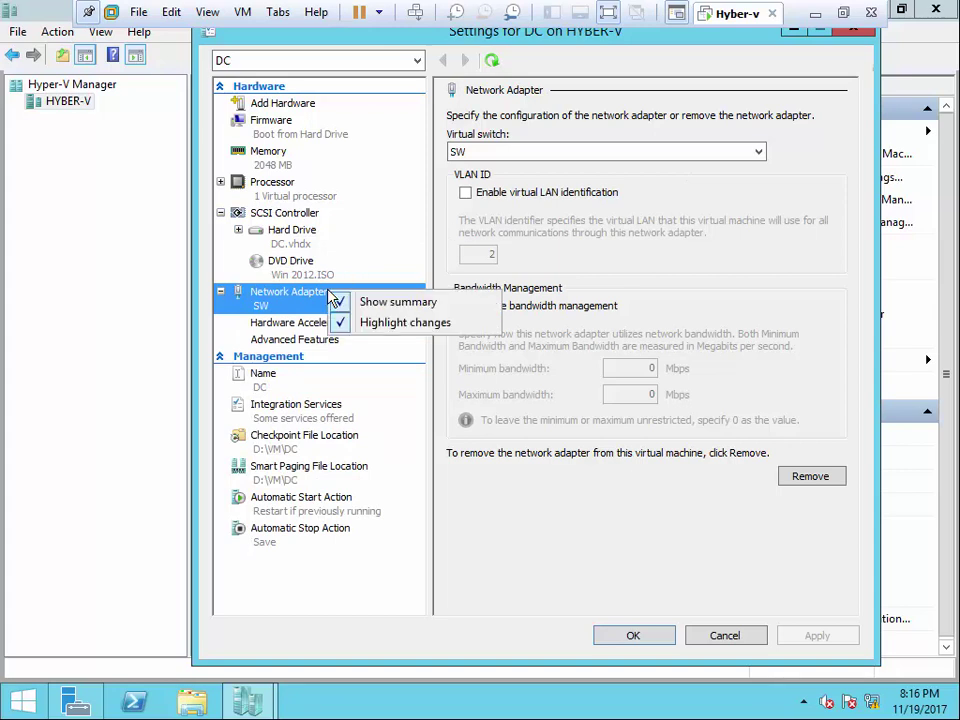
key(Escape)
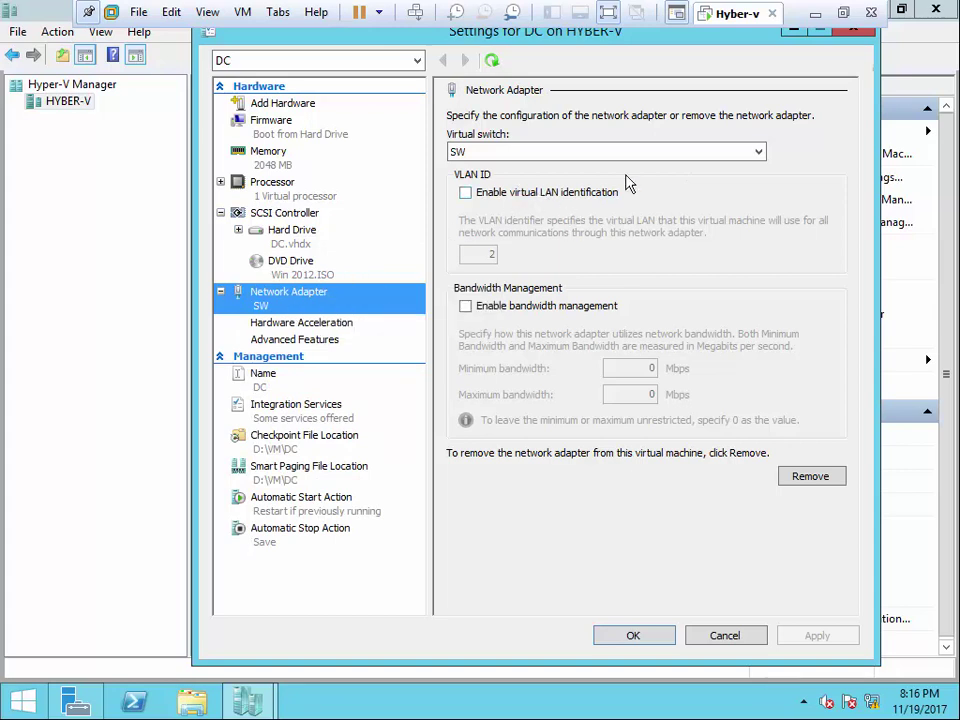
- Keep the network adapter connected to virtual switch SW
click(760, 152)
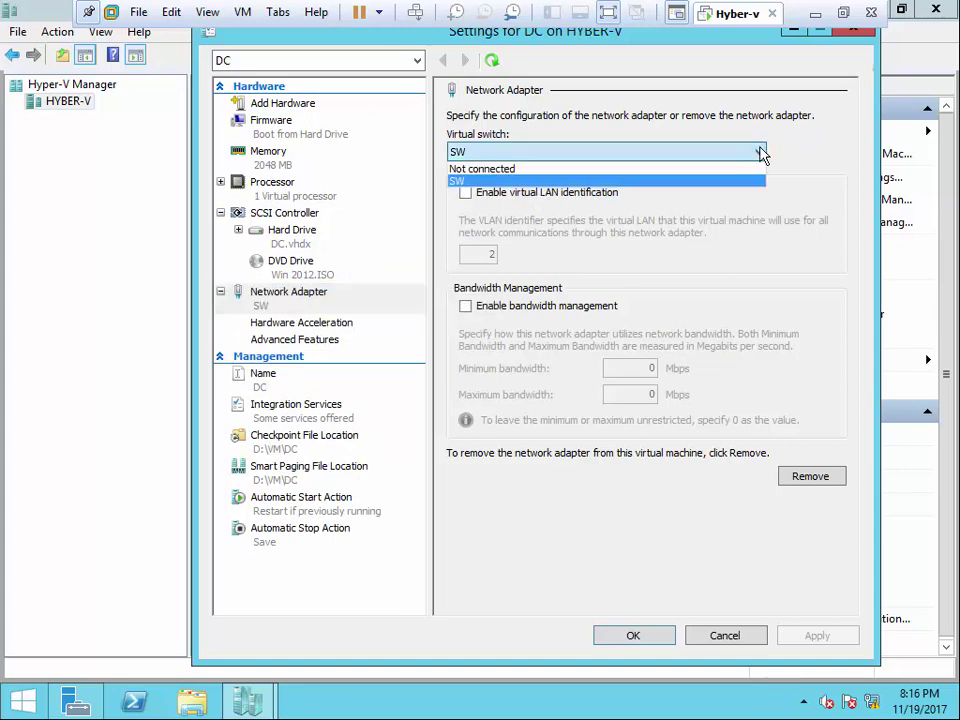
click(510, 156)
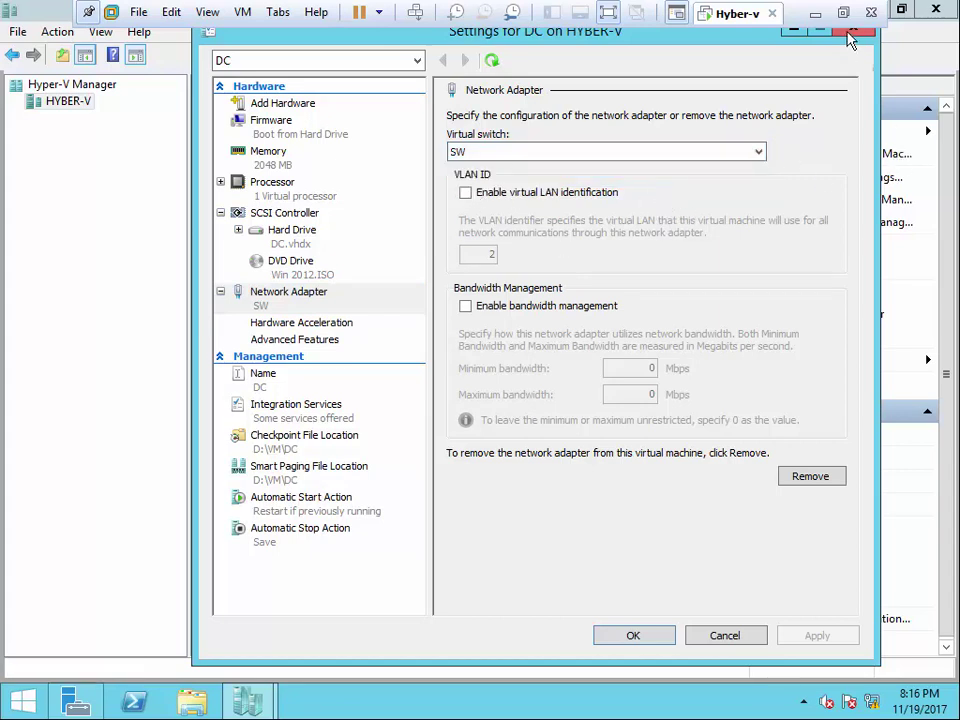
drag(735, 40, 604, 48)
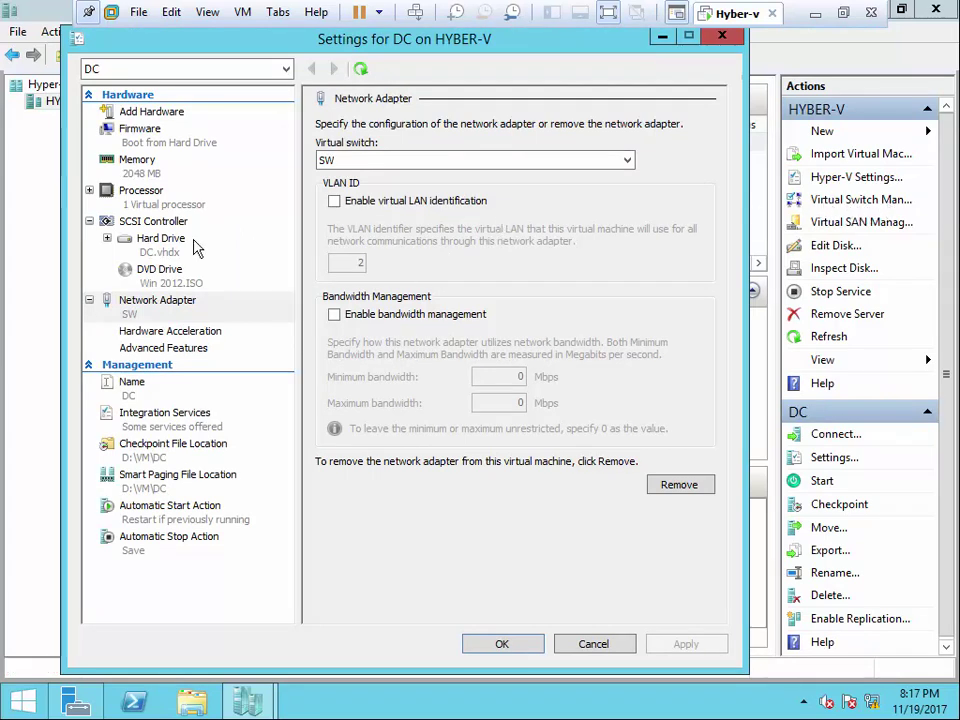
click(632, 162)
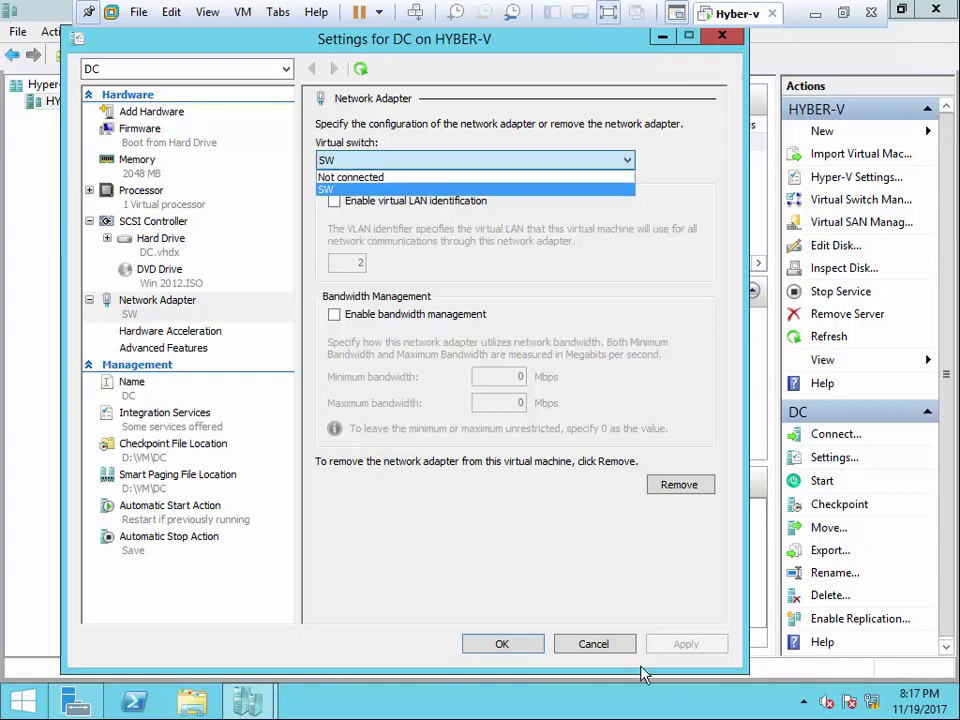
click(418, 561)
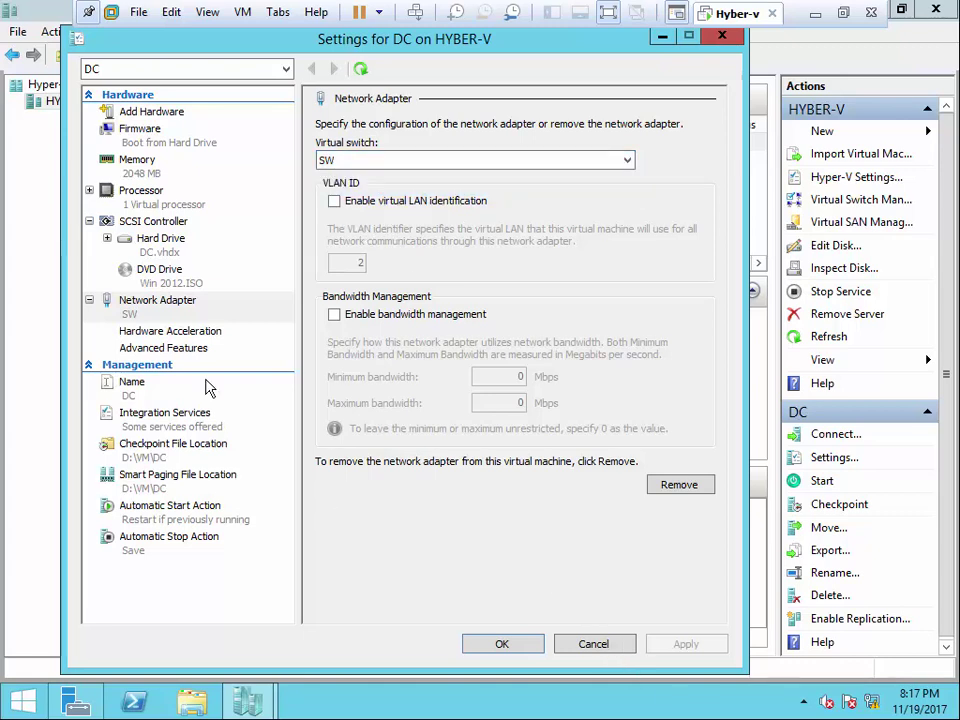
- Move DVD Drive (Win 2012.ISO) to the top of DC's firmware boot order and apply
click(142, 133)
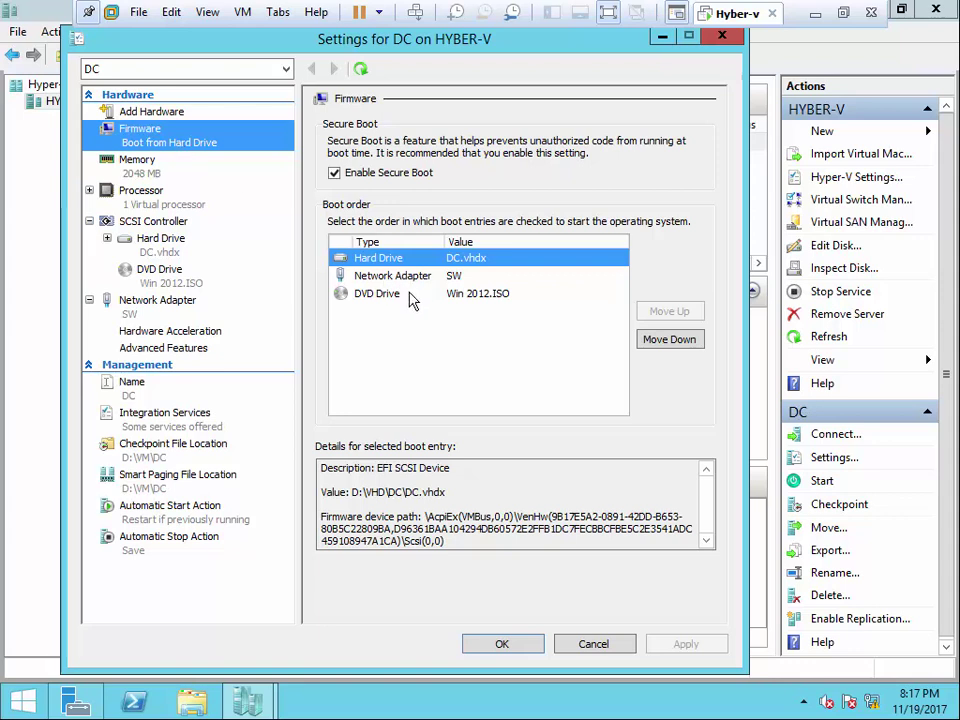
click(386, 296)
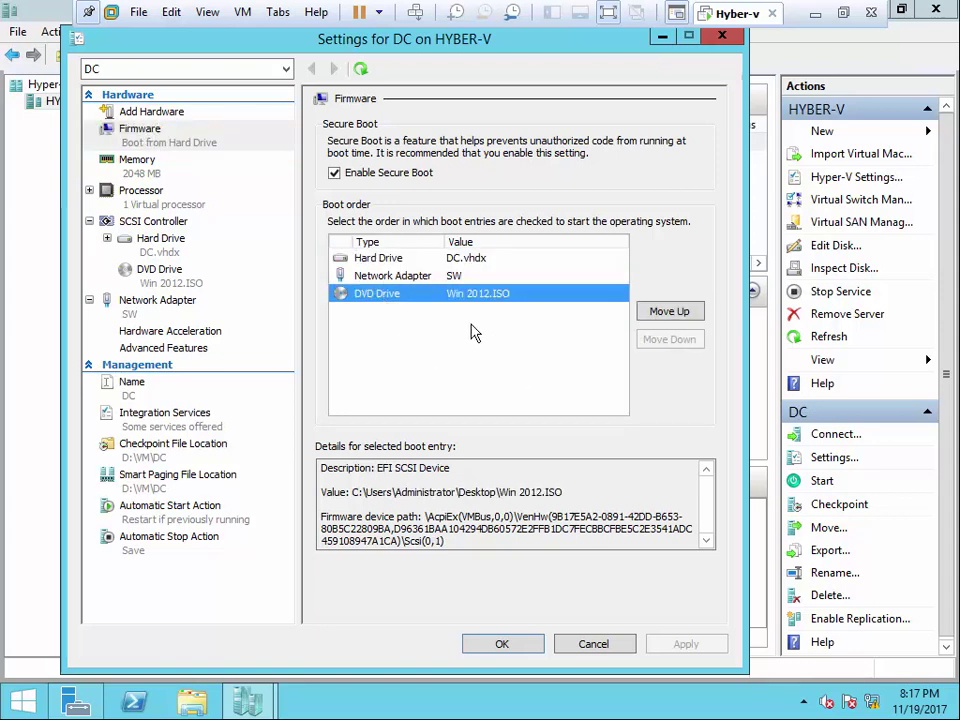
click(669, 313)
click(669, 313)
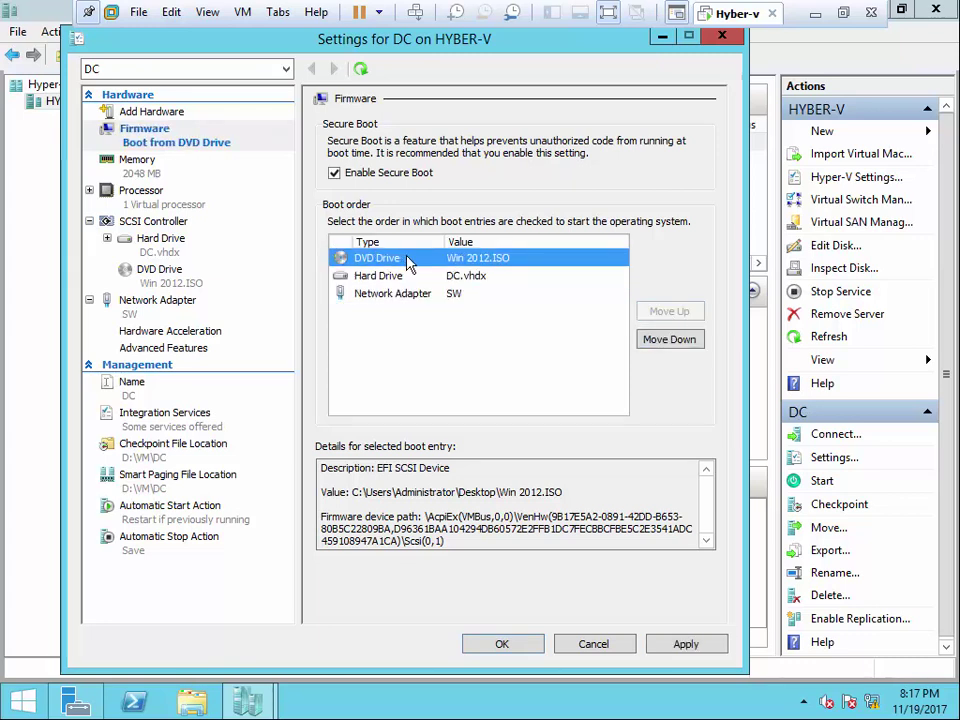
click(689, 642)
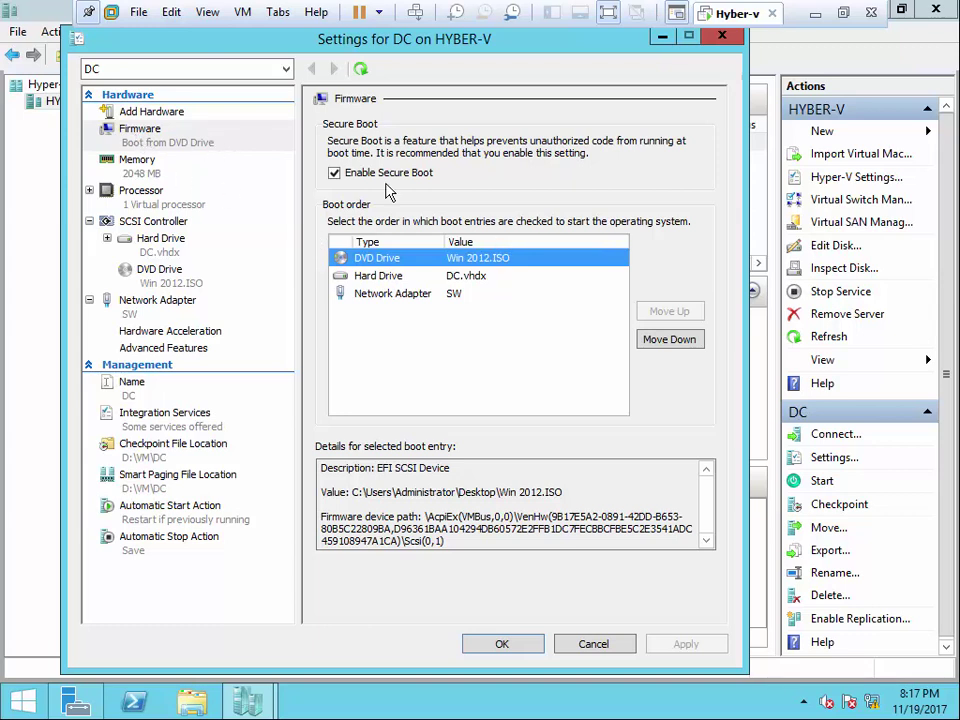
- Browse VMware's VM menu without choosing anything, then view DC's Memory settings
click(243, 13)
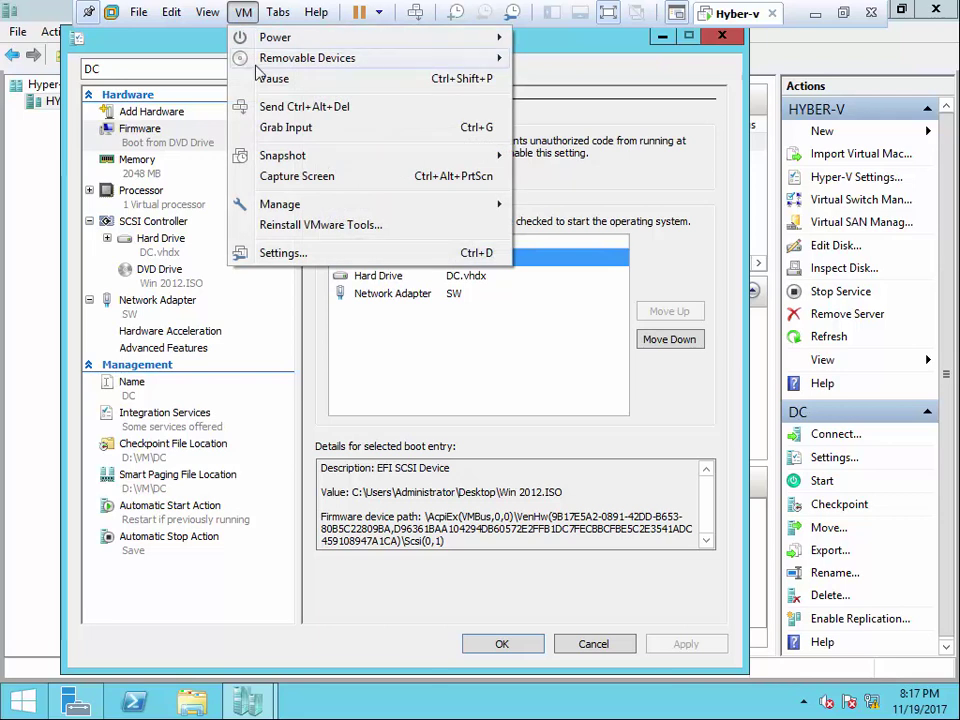
mouse_move(287, 162)
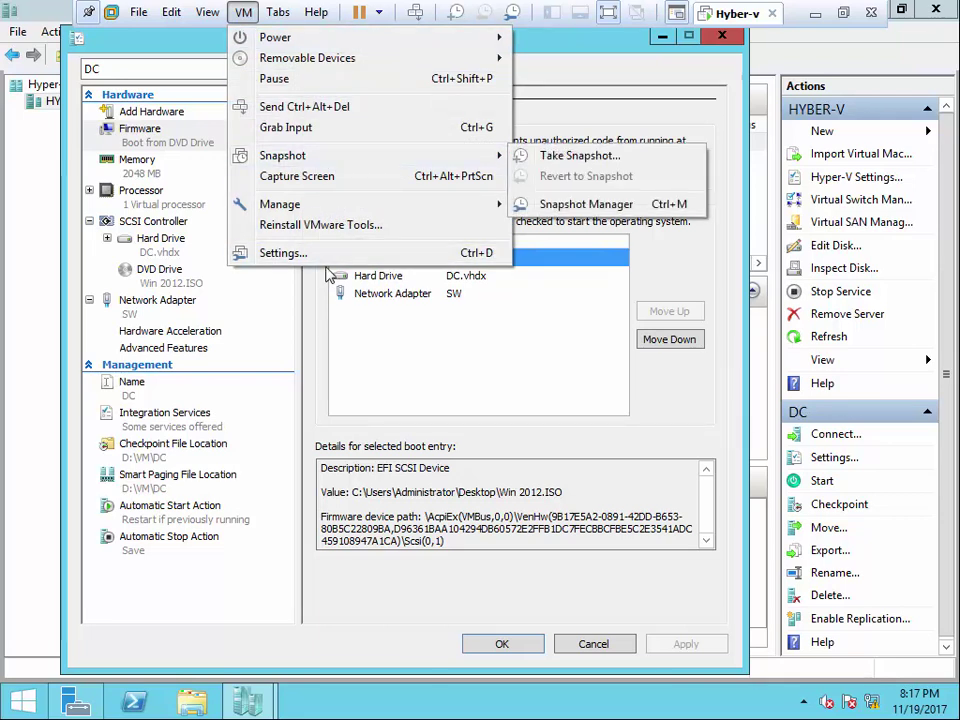
mouse_move(301, 208)
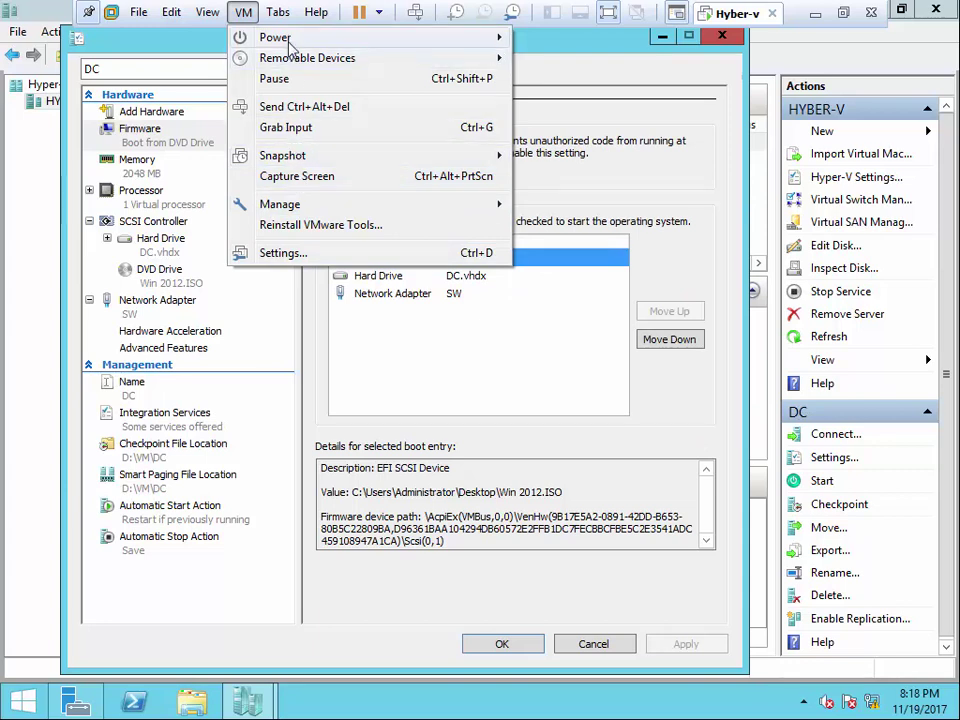
mouse_move(272, 37)
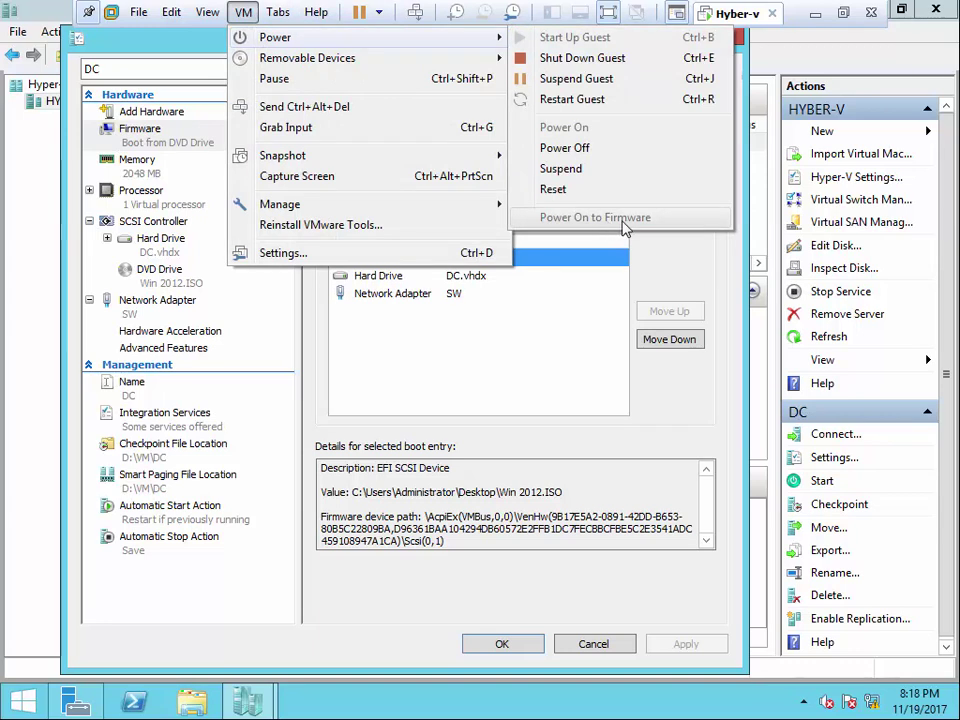
click(328, 275)
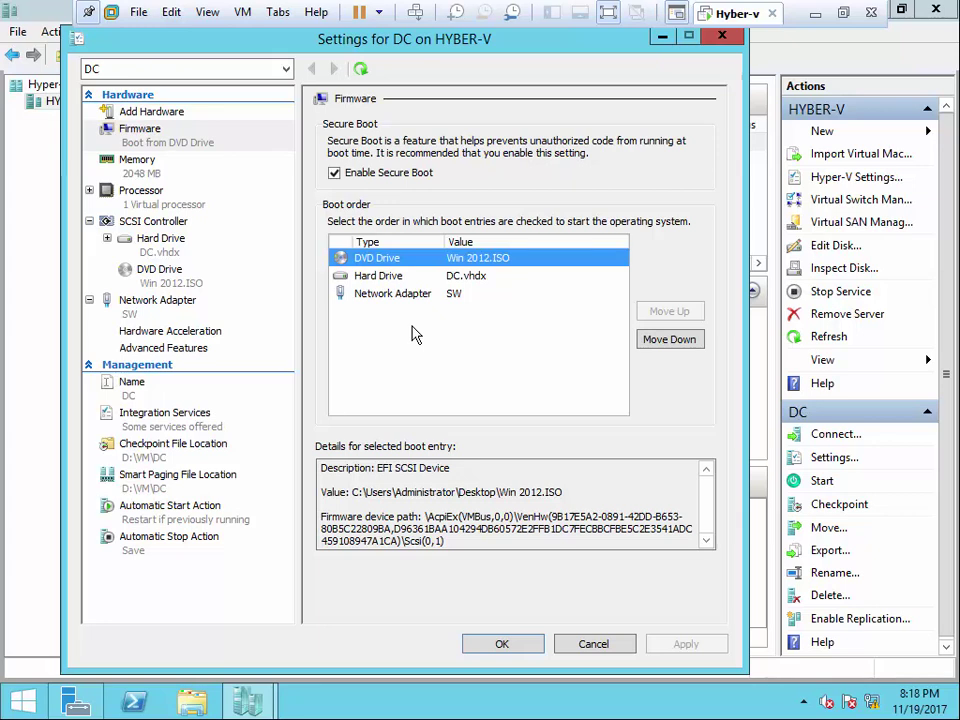
click(137, 165)
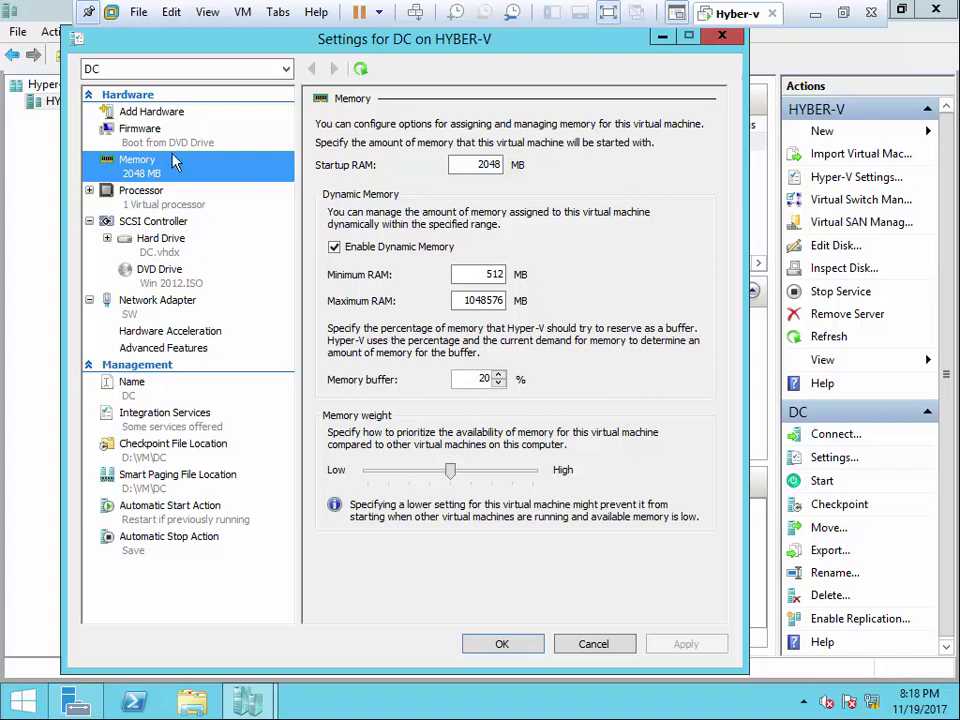
- Review DC's virtual processor count, SCSI controller, hard drive, DVD drive and network adapter settings
click(138, 192)
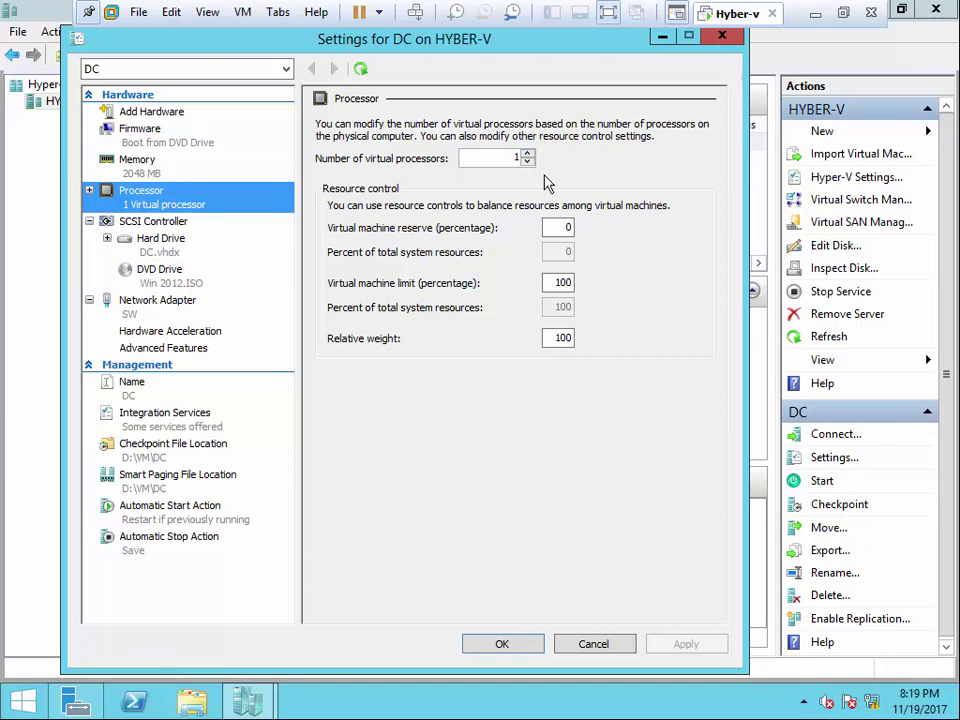
click(527, 160)
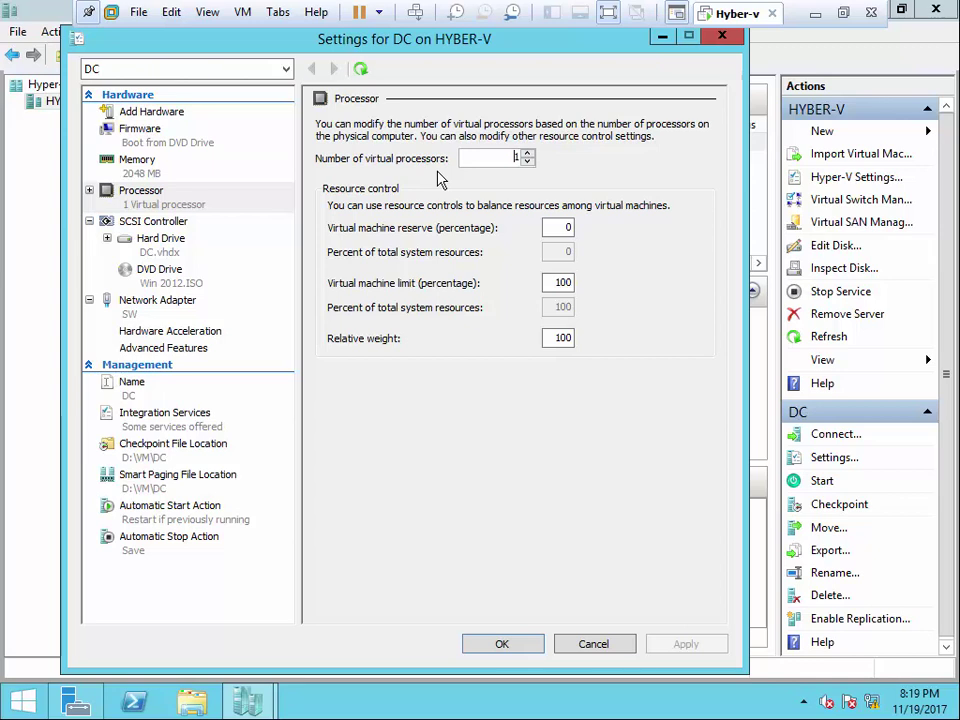
click(150, 222)
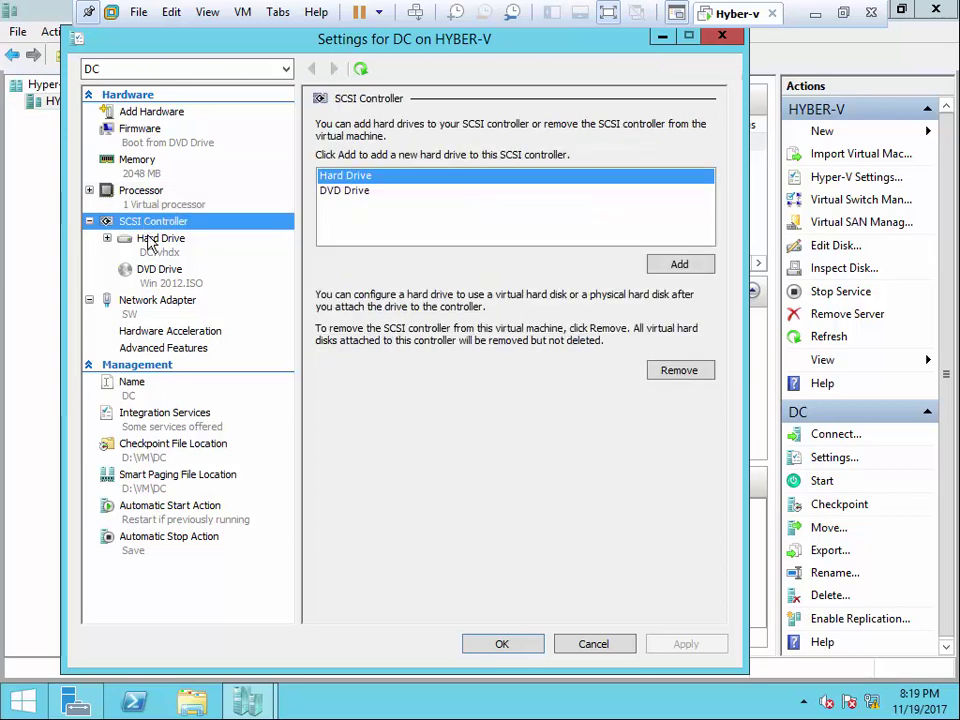
click(152, 238)
click(158, 272)
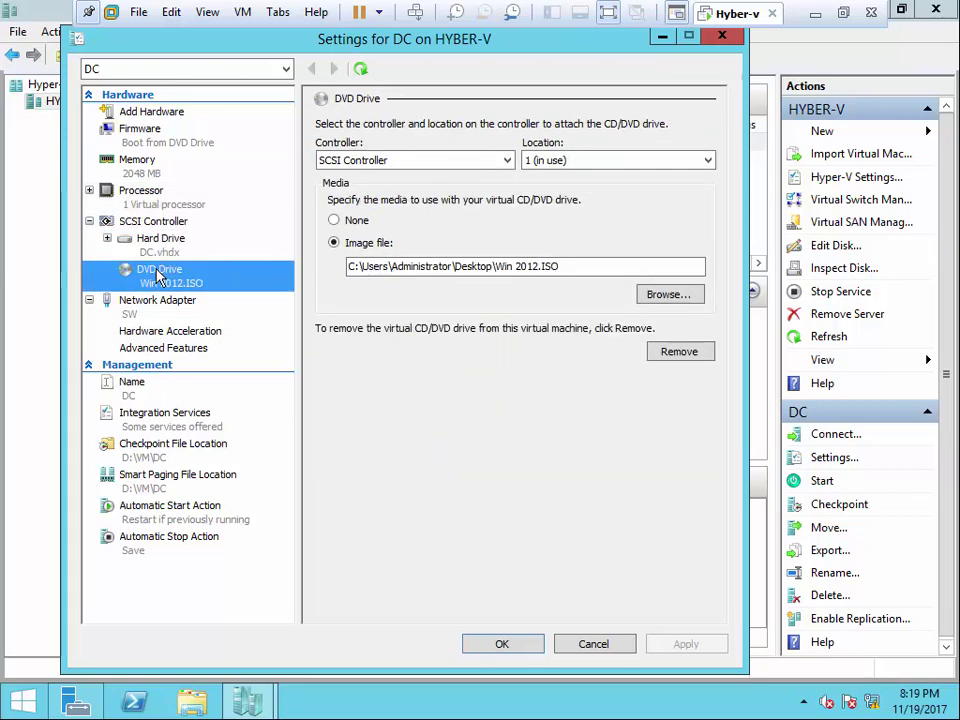
click(160, 306)
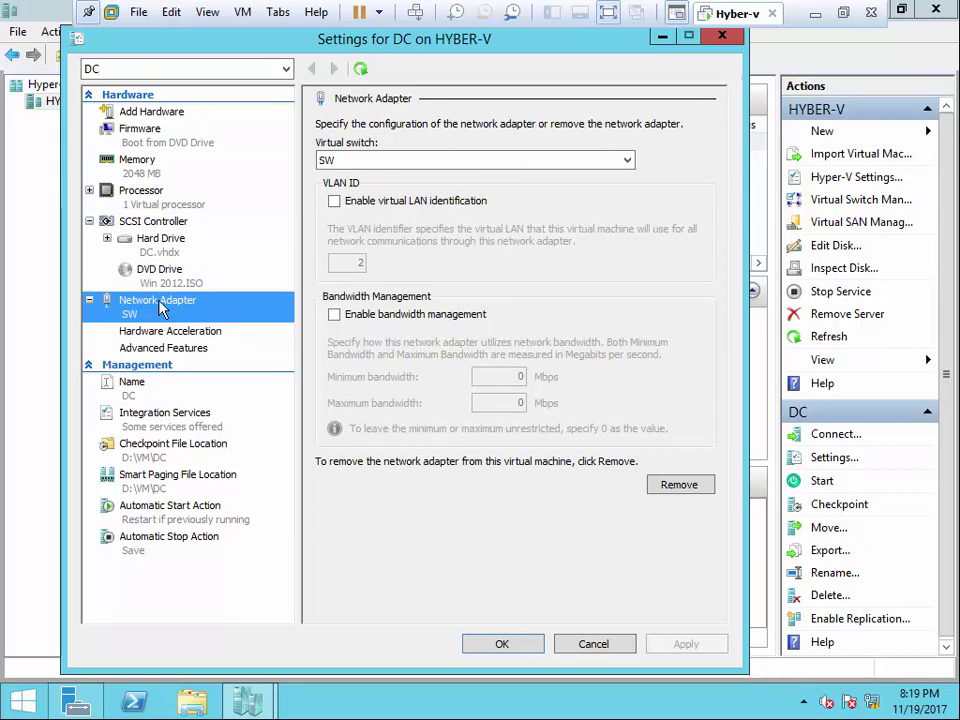
- Check DC's name, notes and integration services, then save and close its settings
click(89, 300)
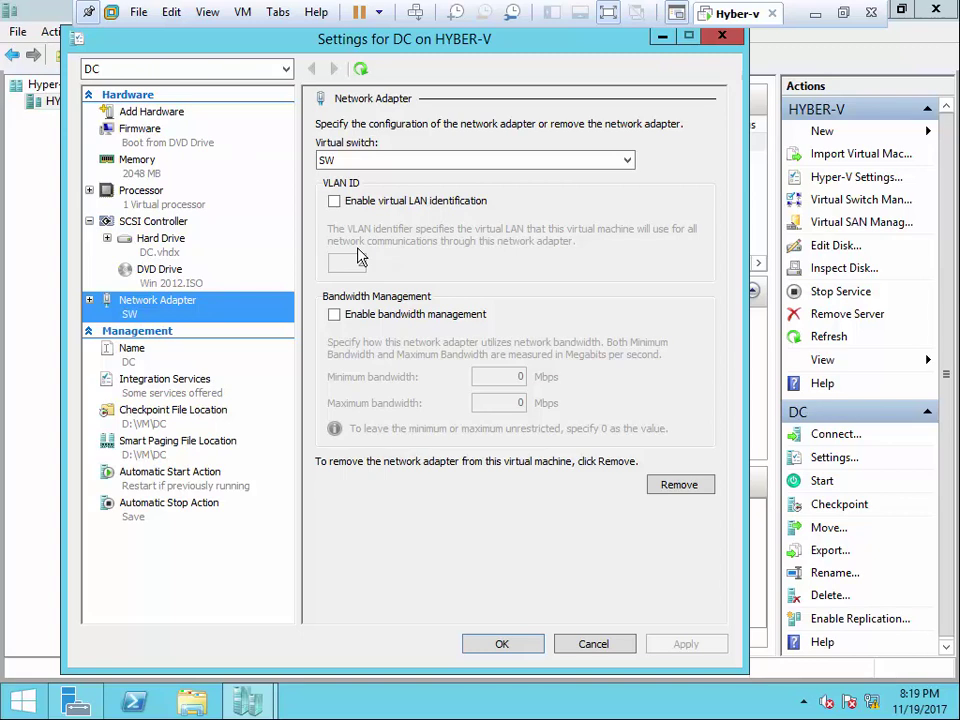
click(133, 356)
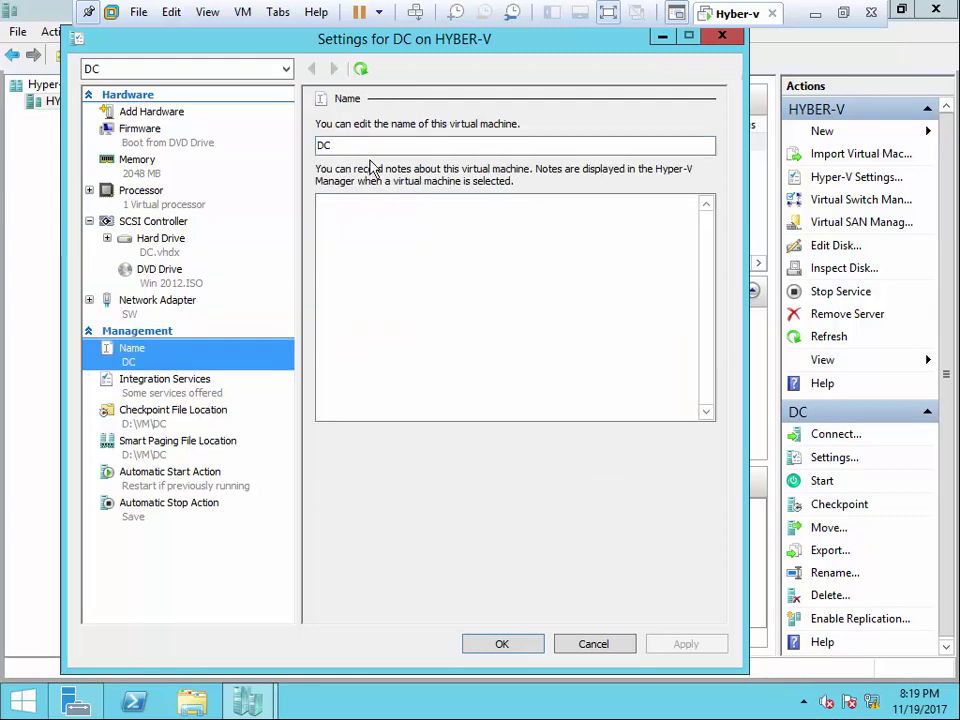
click(158, 388)
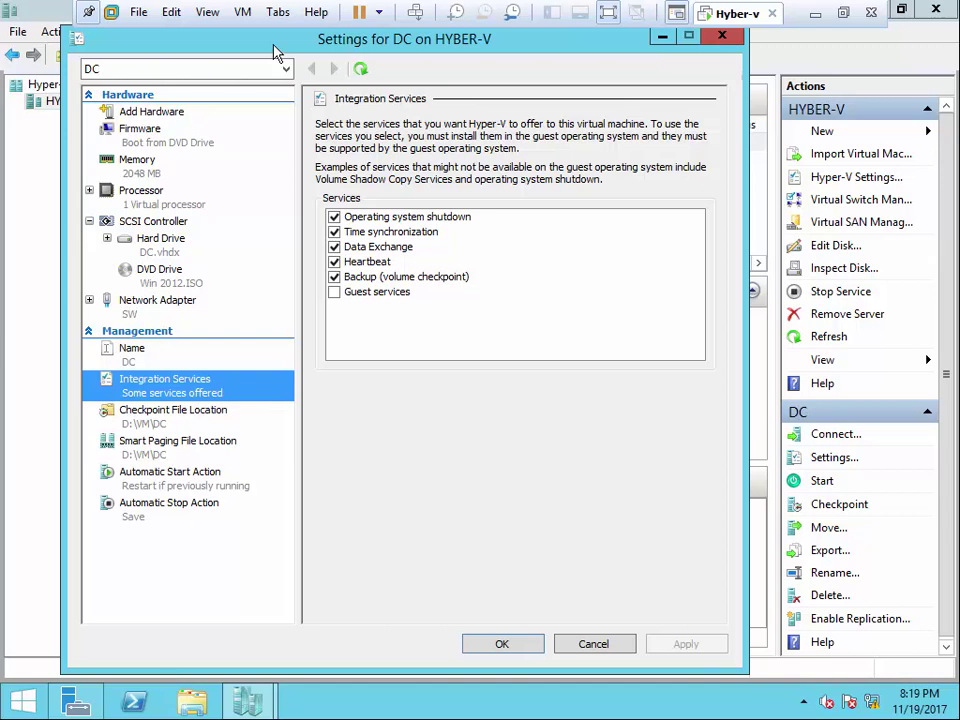
click(505, 646)
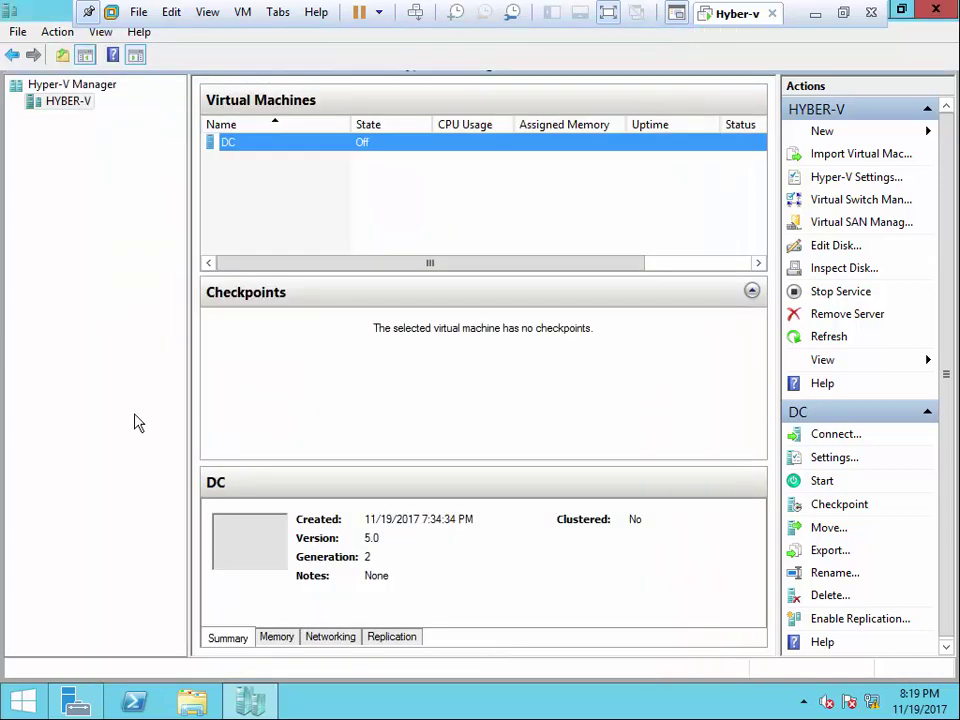
- Open a Virtual Machine Connection window for DC and dismiss VMware's VM menu without taking a snapshot
right_click(277, 143)
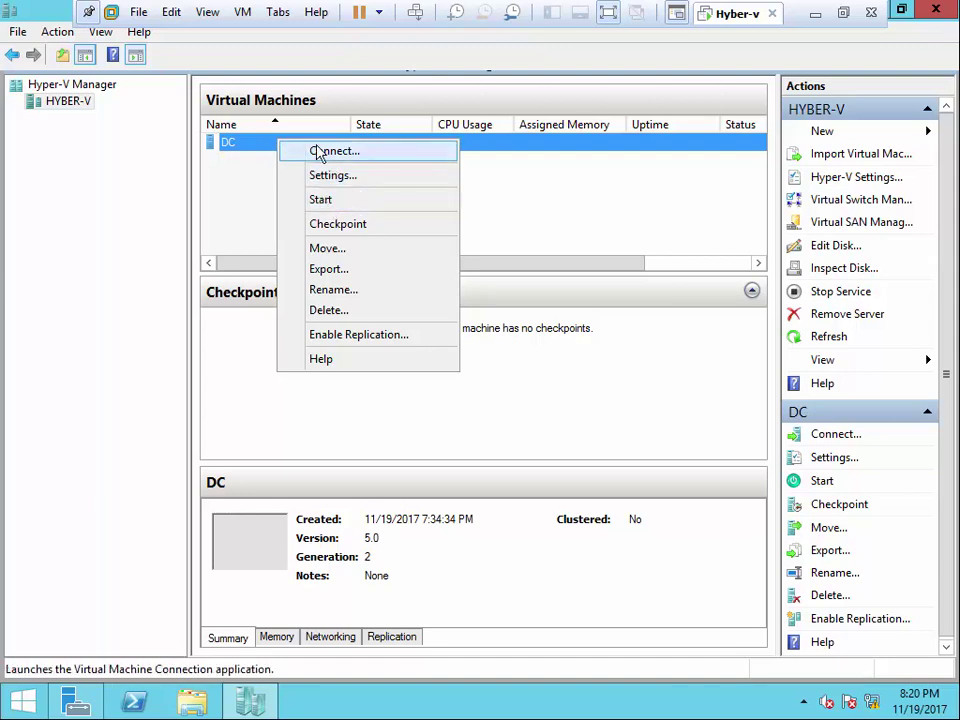
click(338, 156)
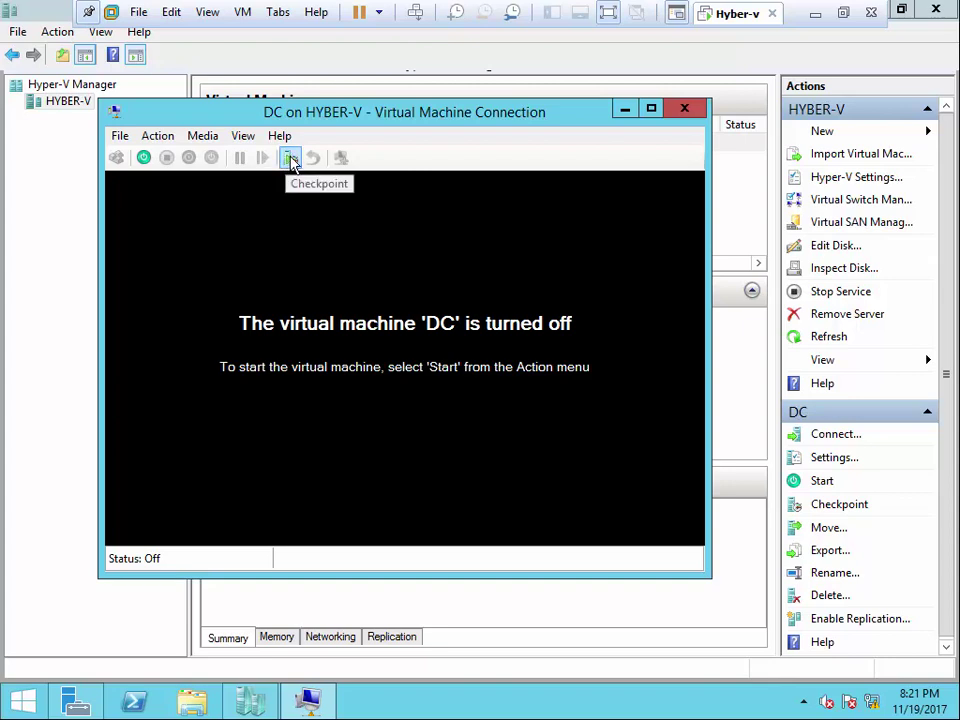
click(243, 13)
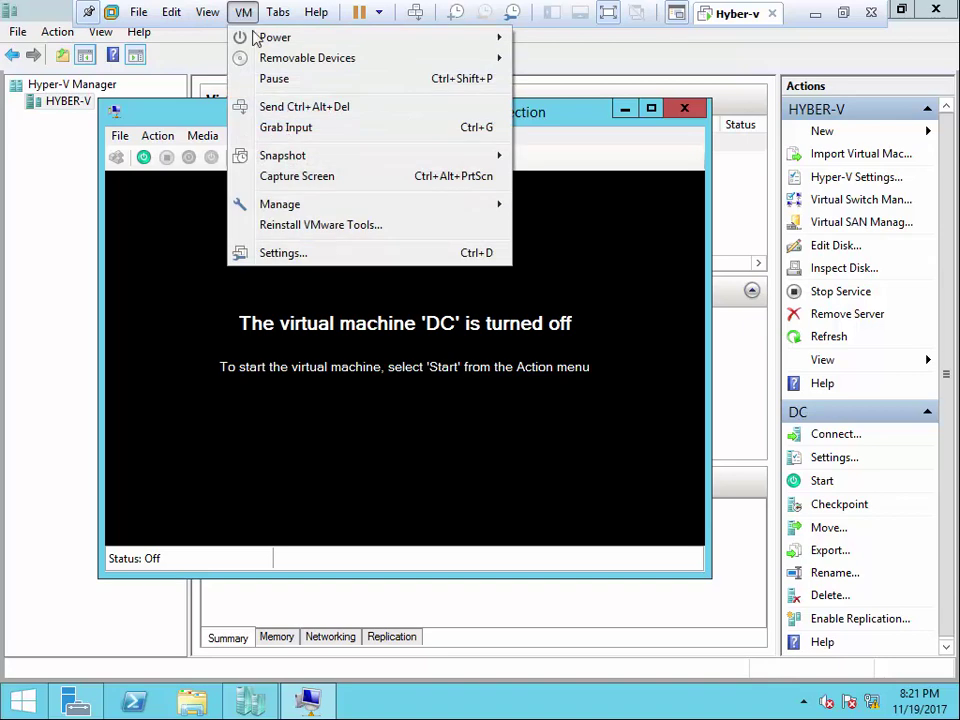
mouse_move(285, 157)
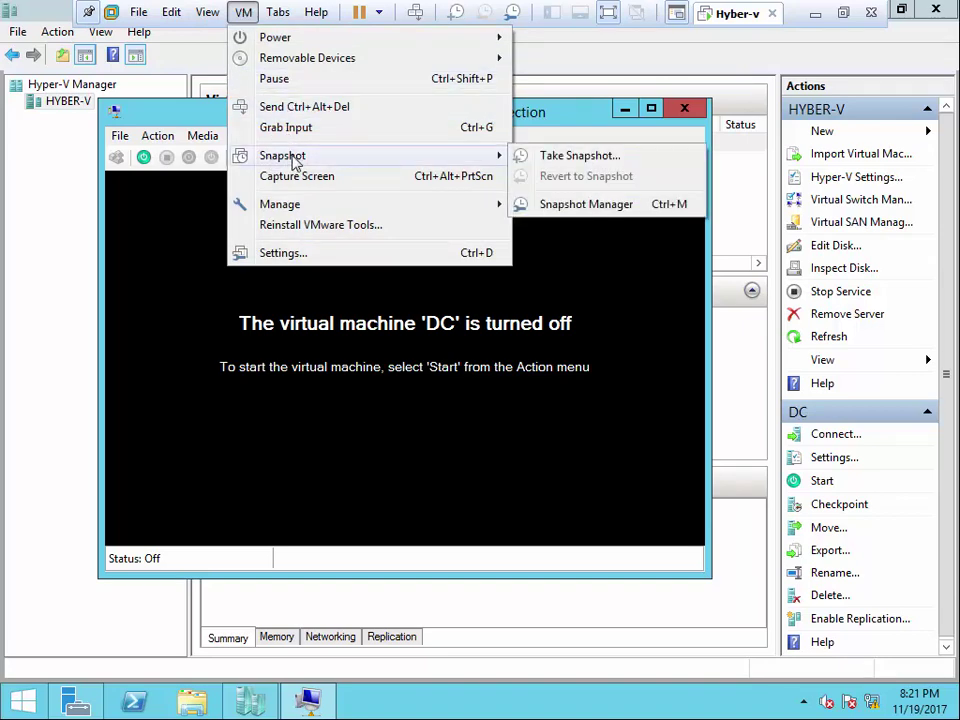
click(422, 409)
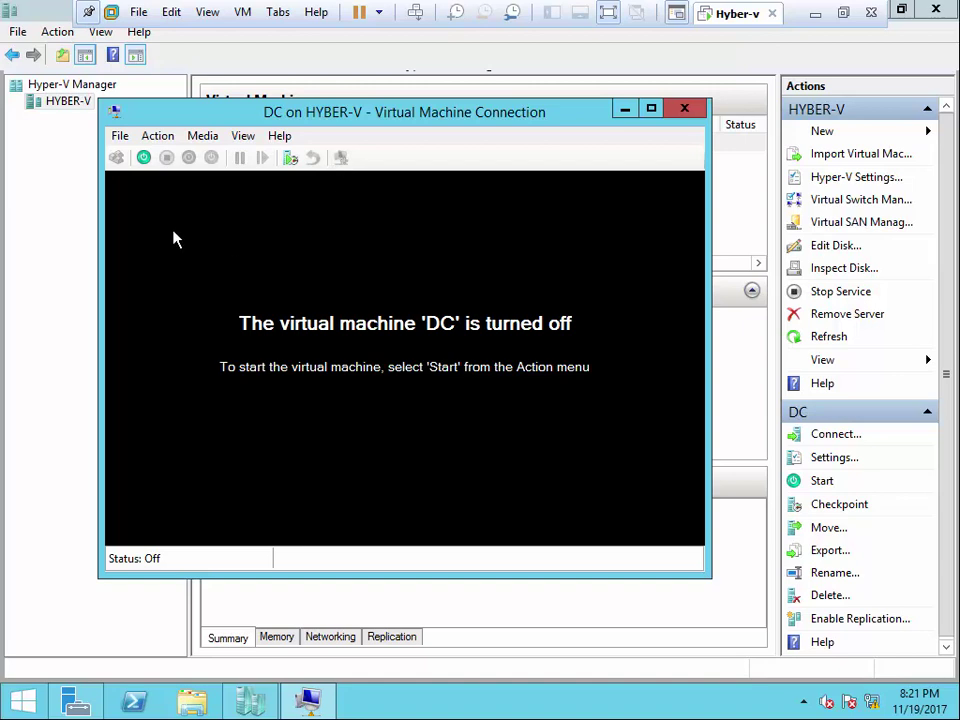
- Start and reset DC, boot it from the DVD into Windows Setup, and reposition the connection window
click(143, 157)
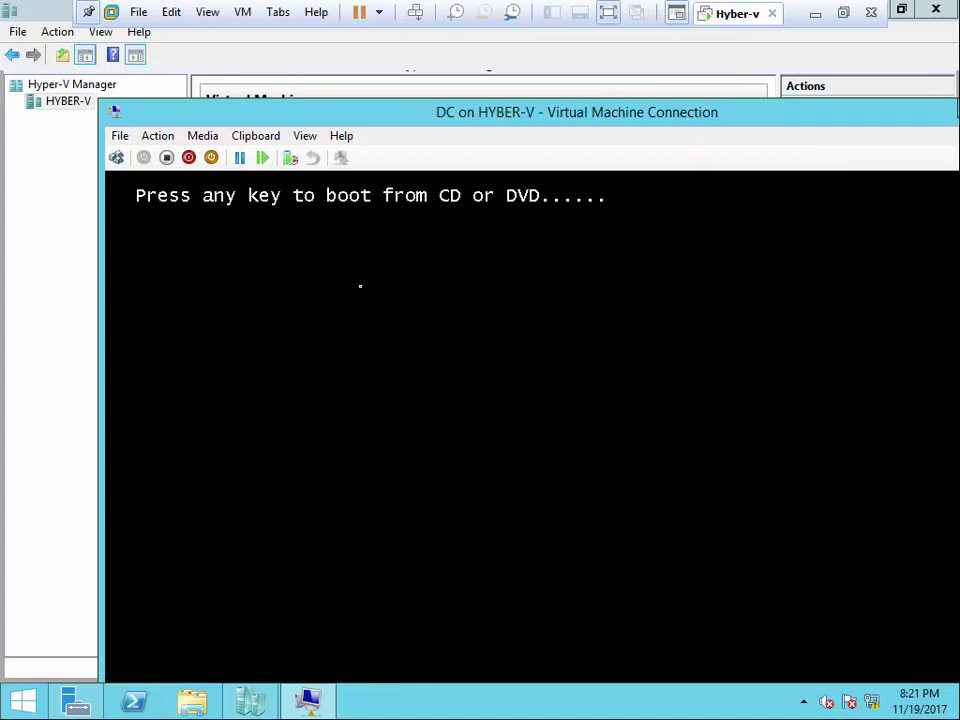
click(262, 158)
click(616, 494)
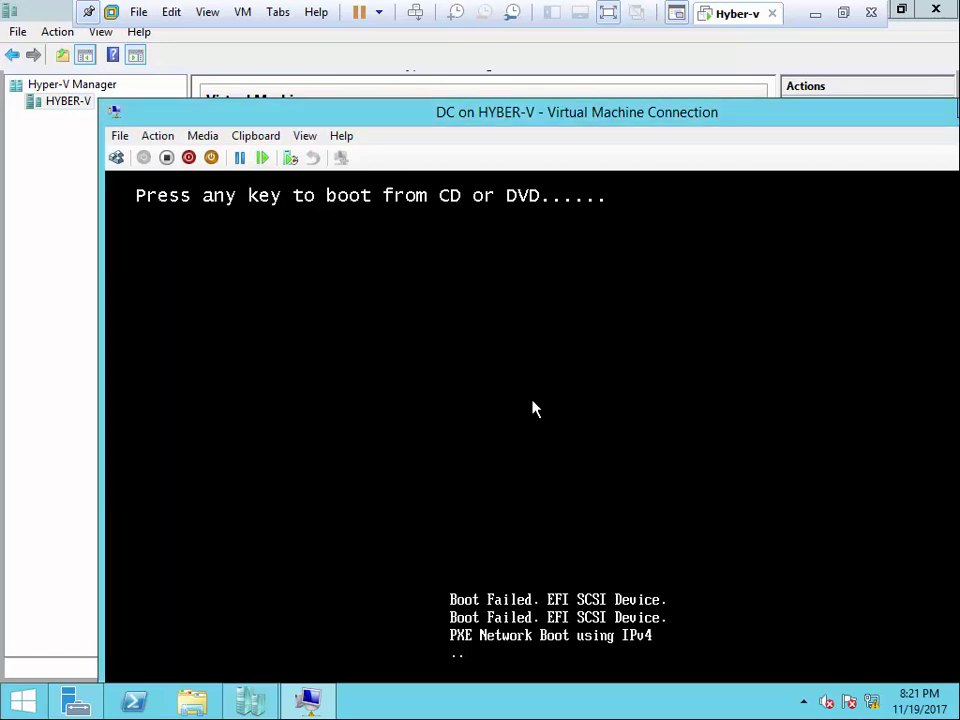
key(Return)
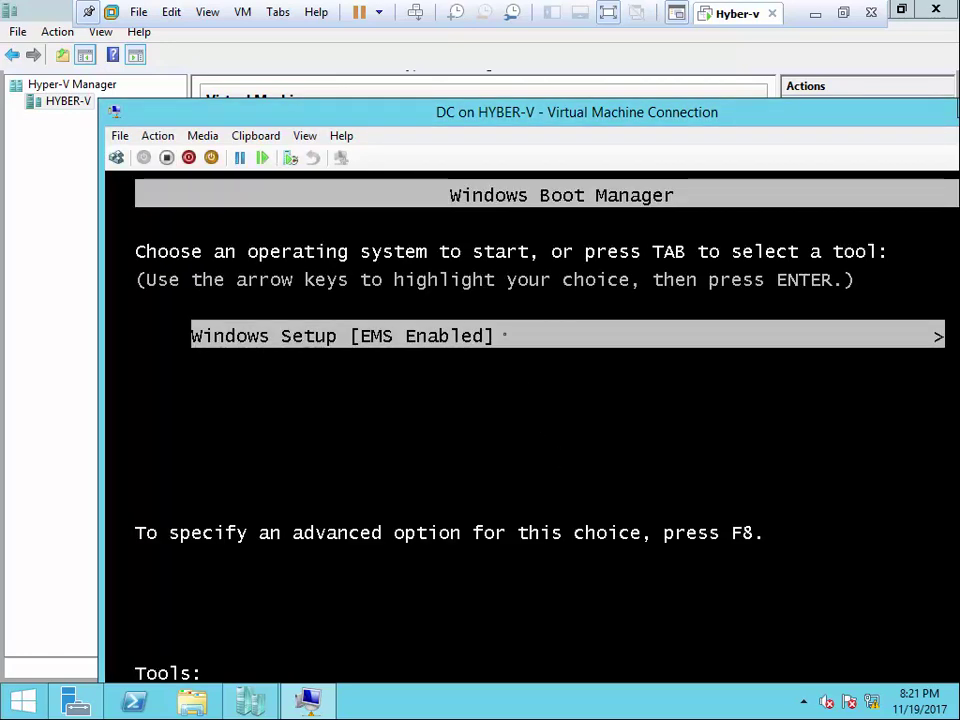
key(Return)
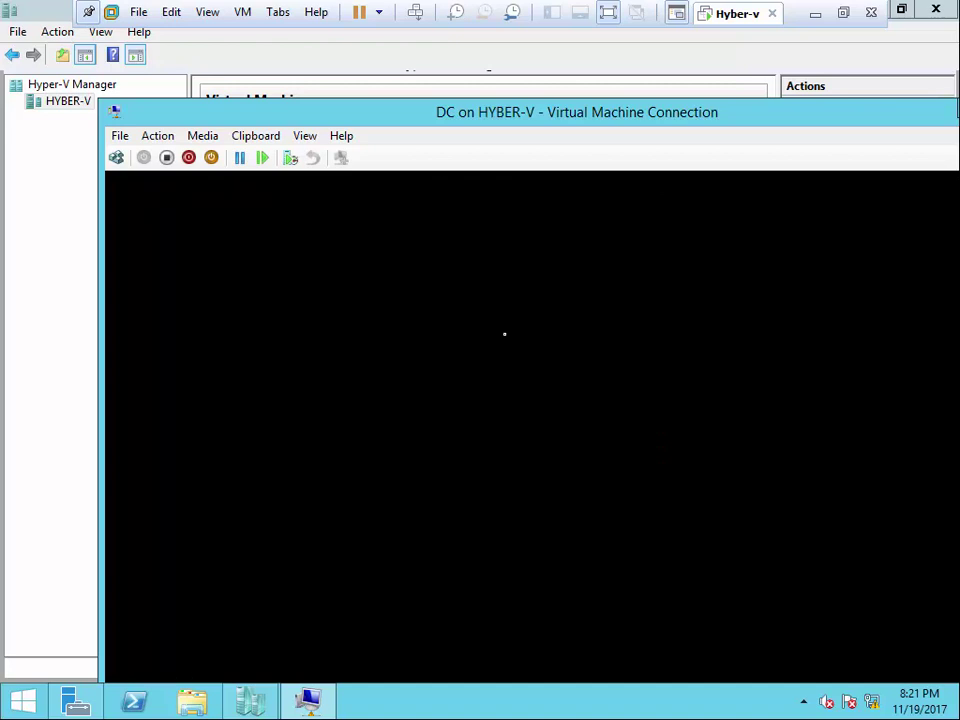
drag(516, 116, 440, 40)
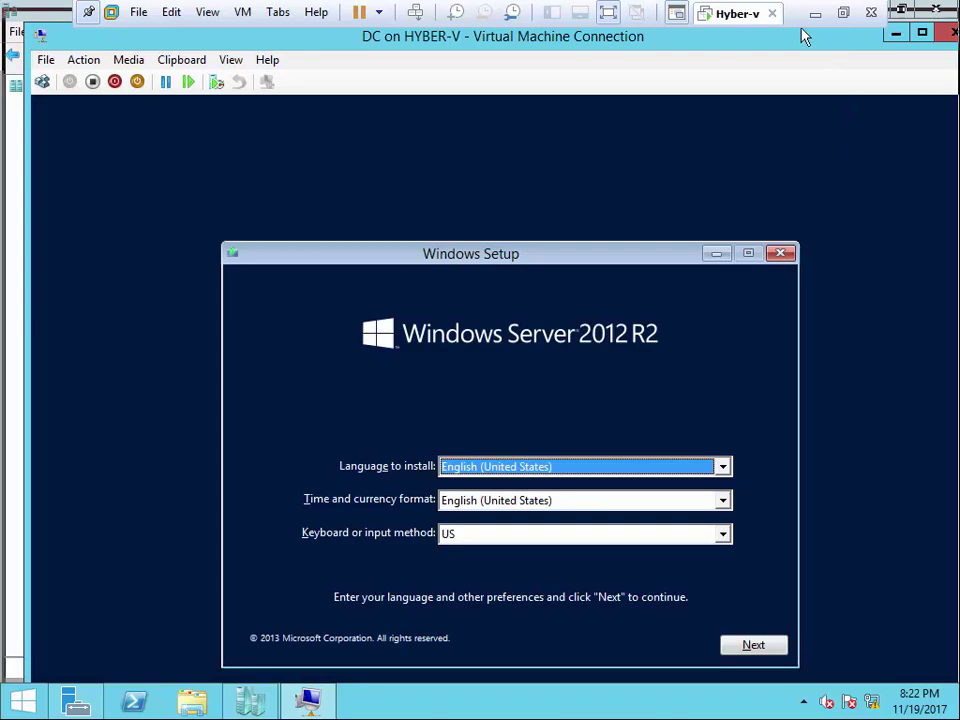
- Maximize the console, keep default language, choose Standard (Server with a GUI) and accept the license
double_click(814, 38)
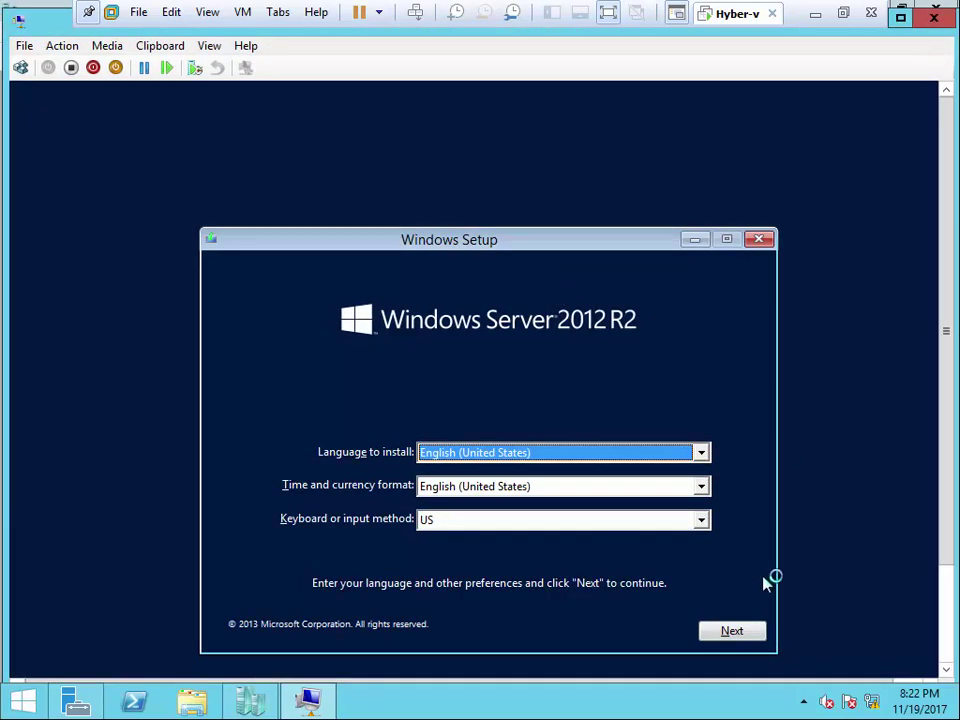
click(750, 631)
click(505, 450)
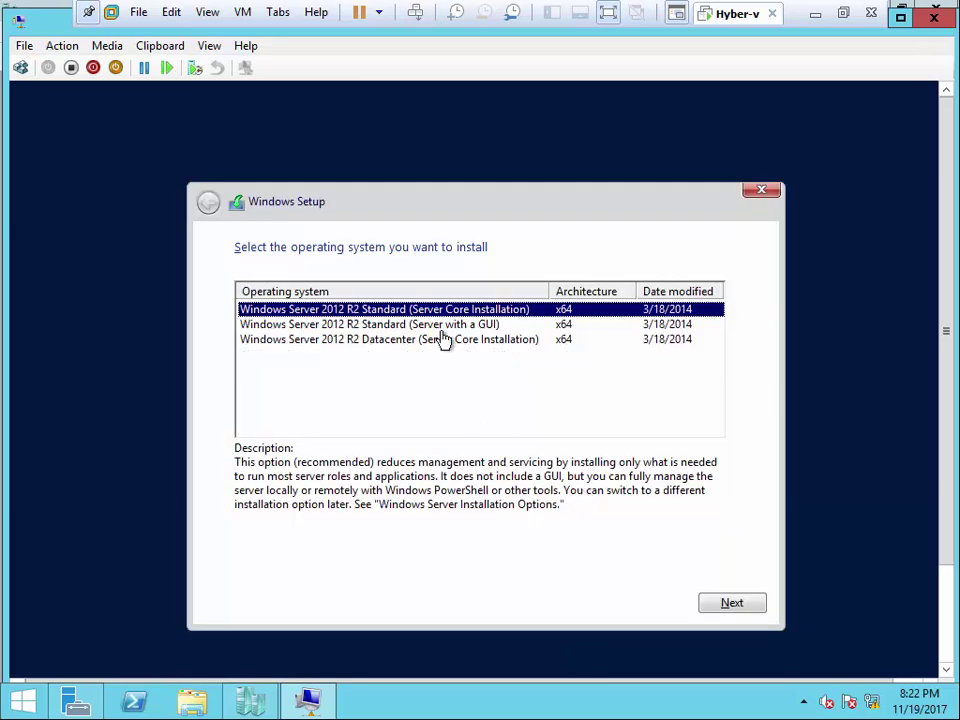
click(400, 328)
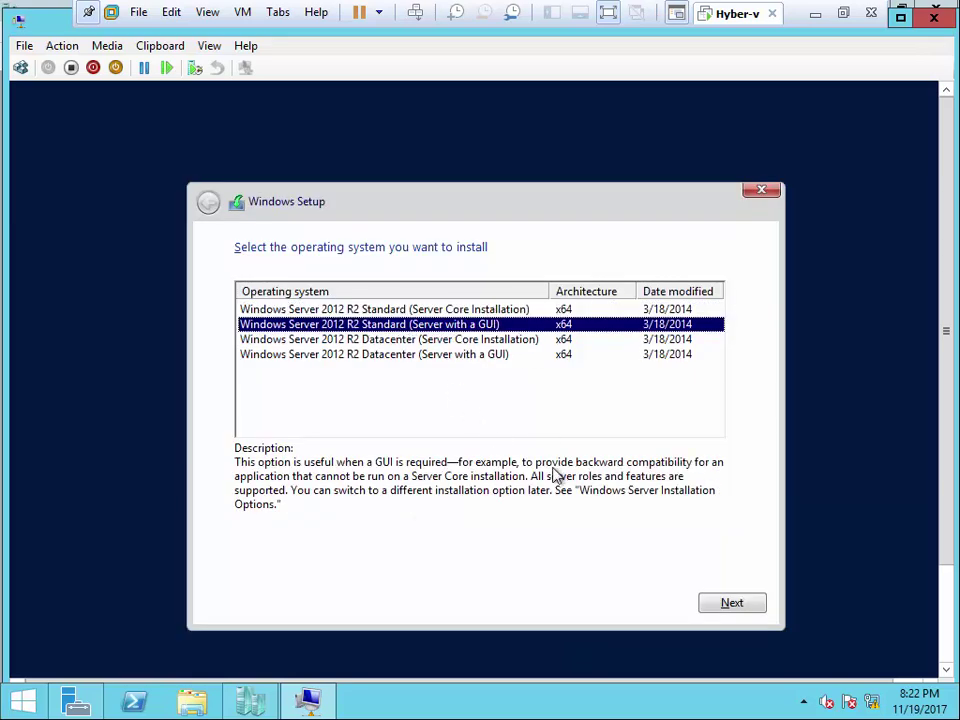
click(716, 603)
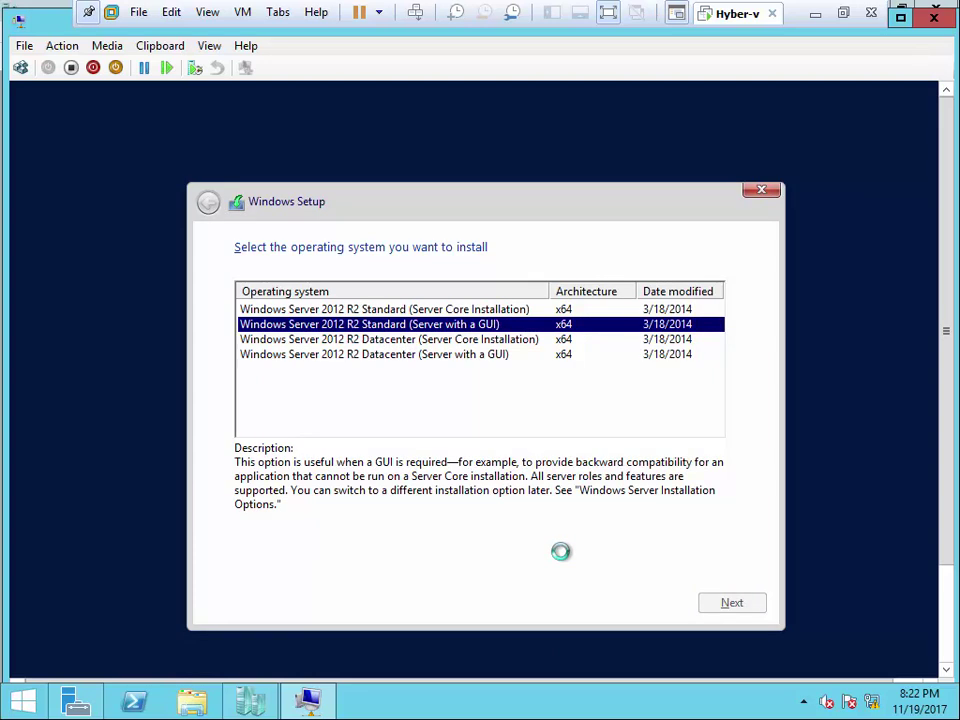
click(306, 560)
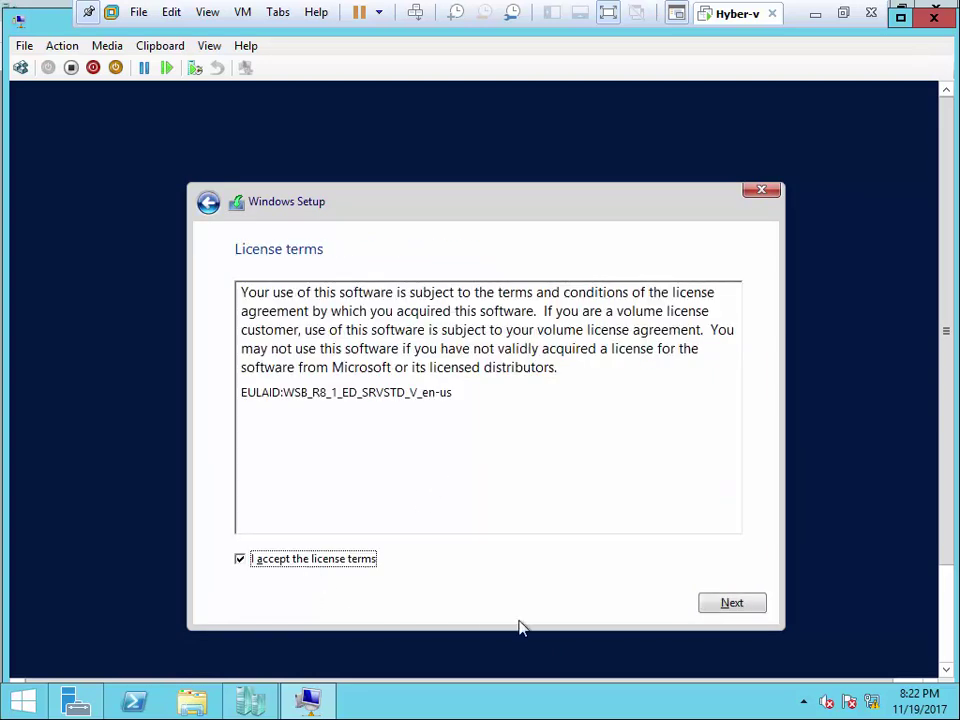
click(707, 605)
- Choose Custom install, create a full-size partition with setup's system partitions, and install onto Partition 4
click(440, 425)
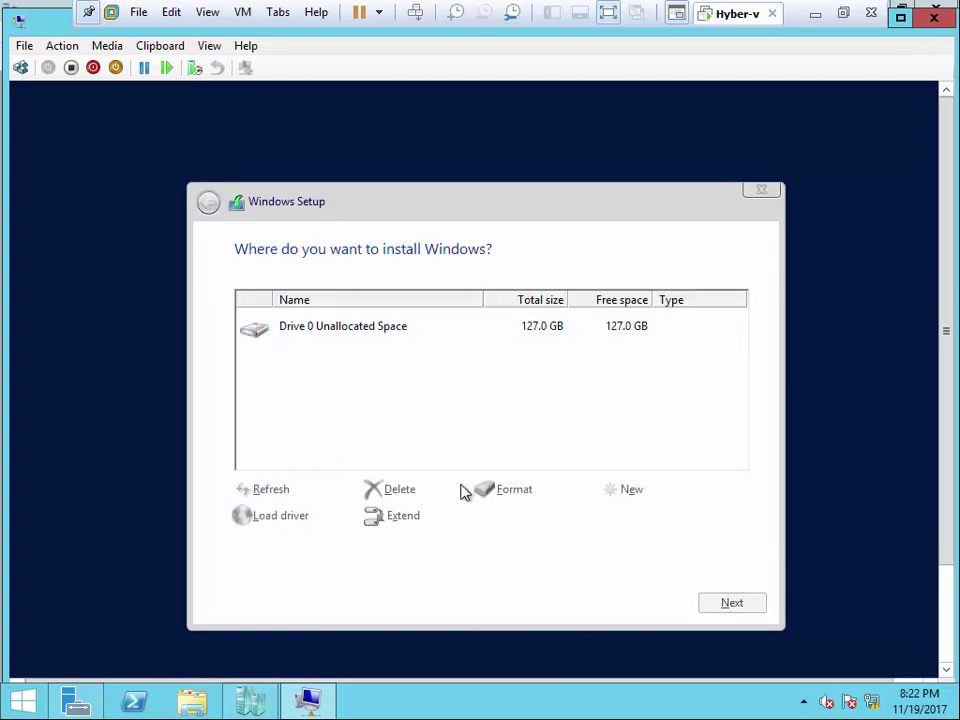
click(630, 500)
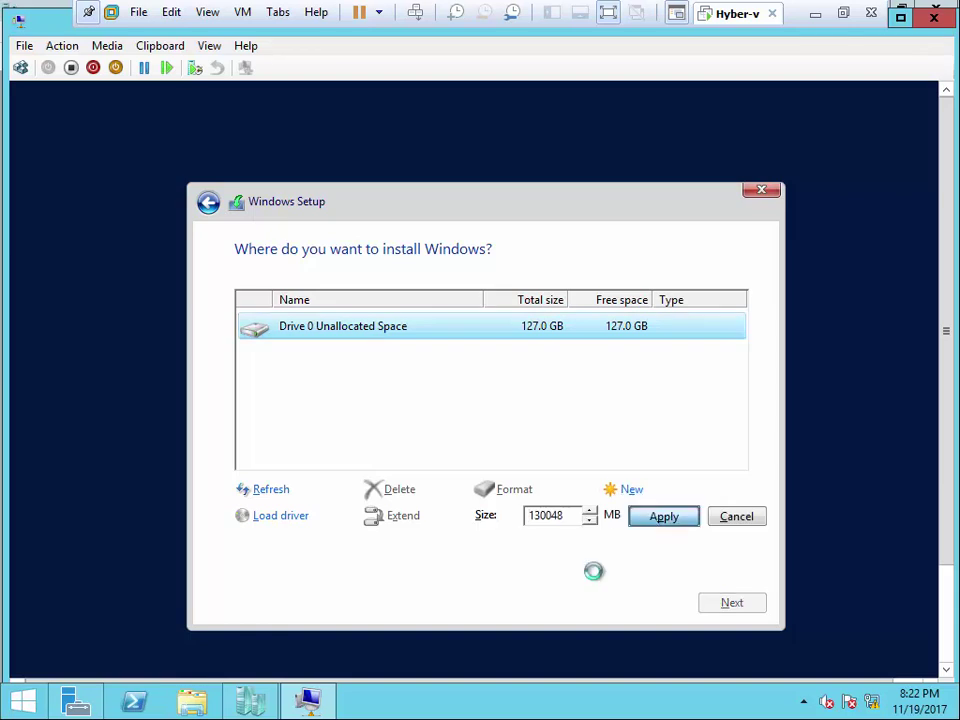
click(654, 521)
key(Return)
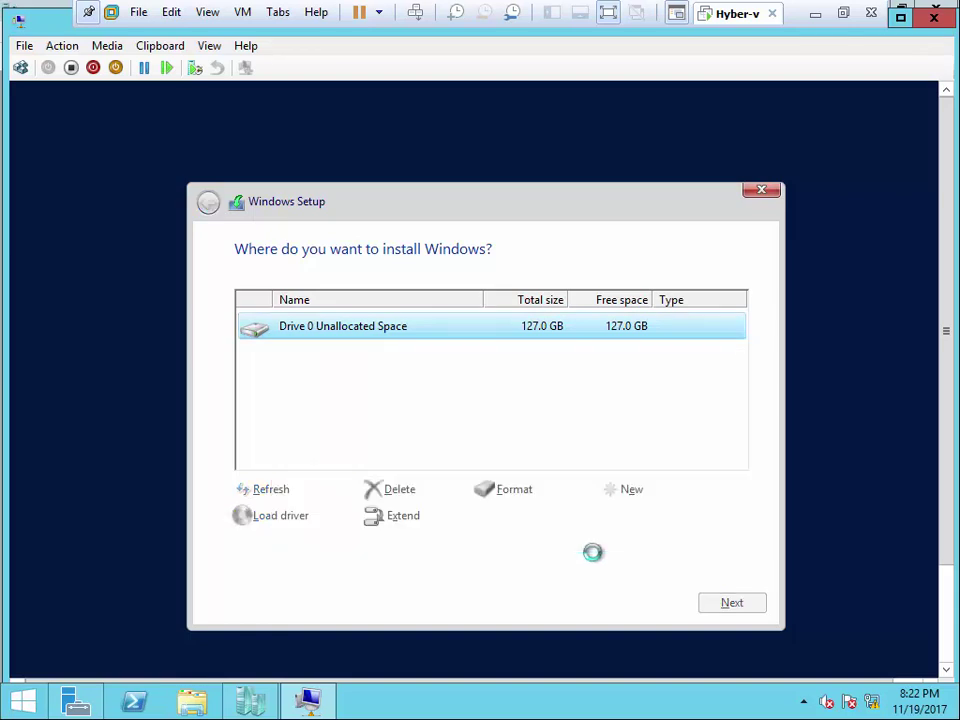
click(734, 604)
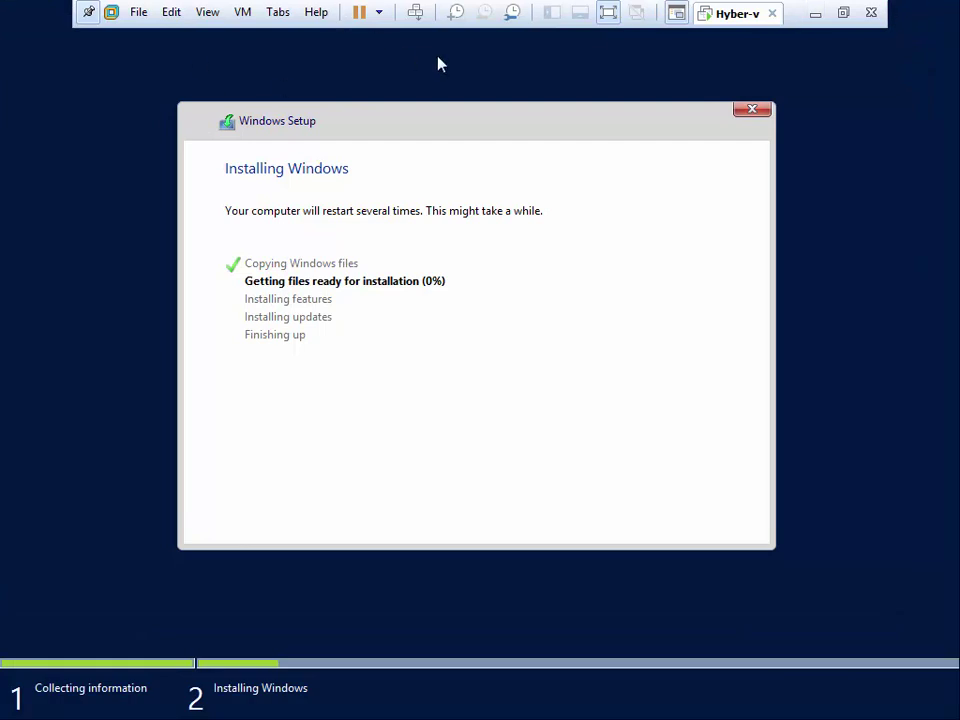
- Switch DC's connection window between full screen and windowed, then minimize it to reveal Hyper-V Manager
click(88, 14)
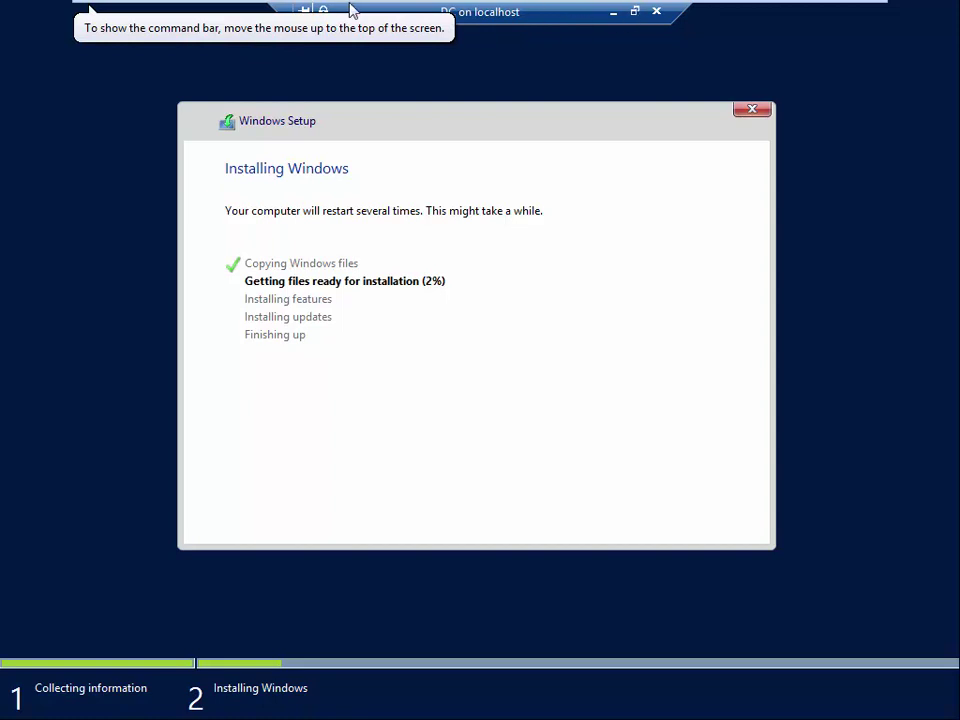
mouse_move(630, 25)
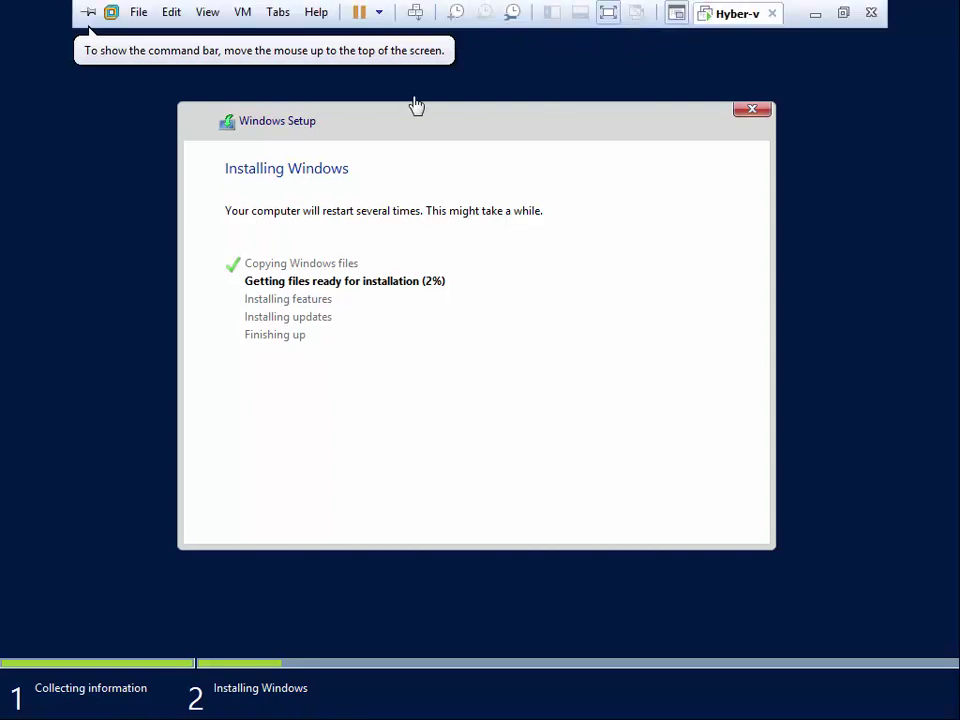
click(634, 12)
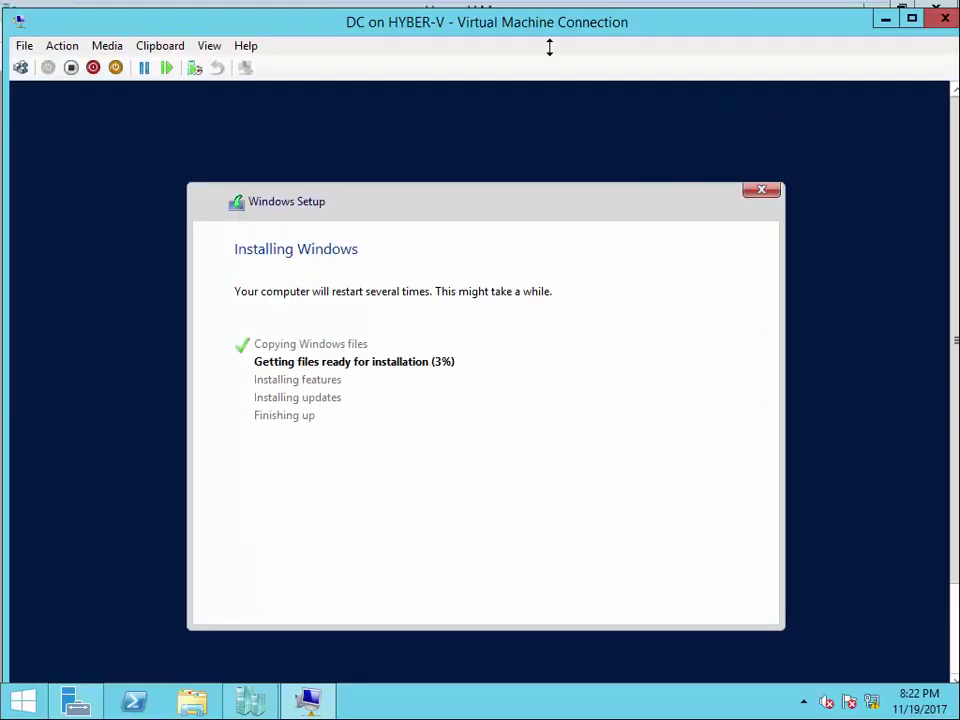
click(231, 43)
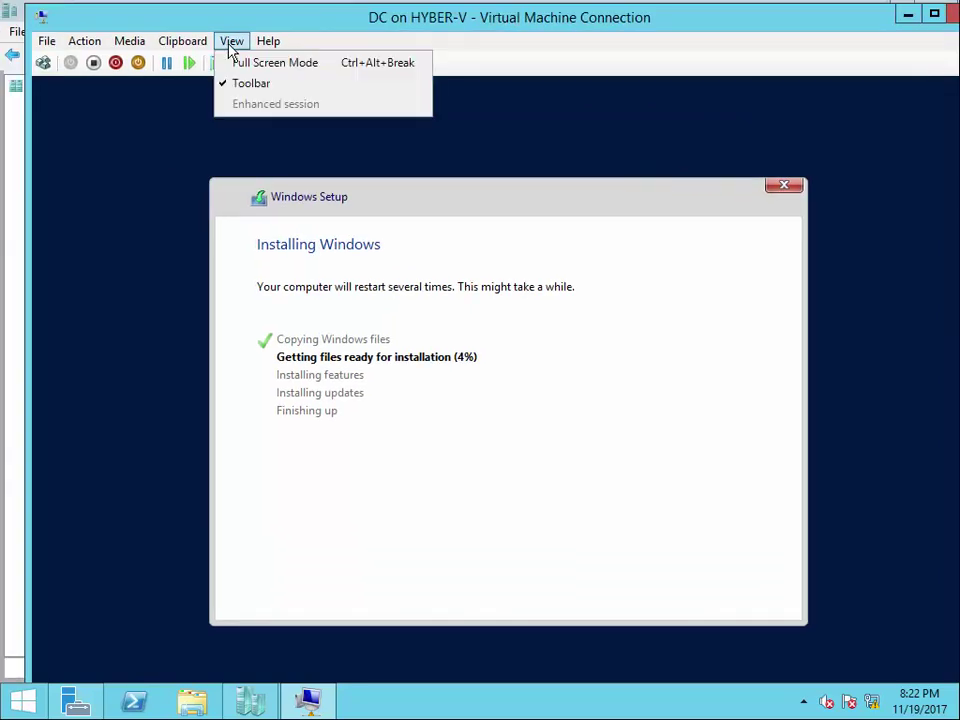
click(236, 62)
click(634, 12)
click(907, 14)
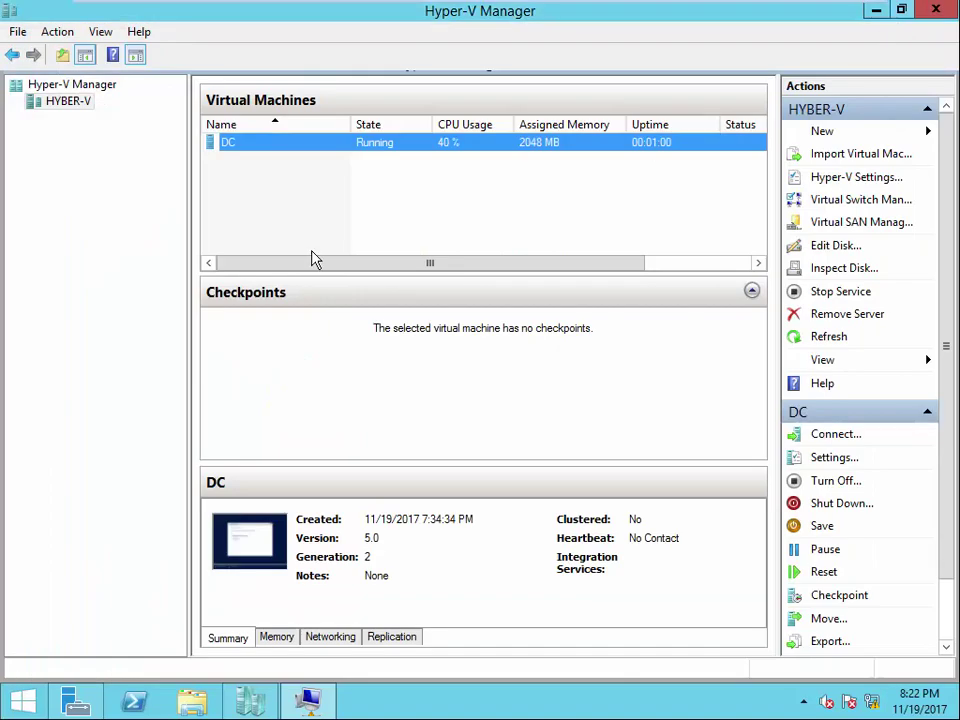
- Open DC's settings, view its name and notes, then show its integration services
right_click(230, 148)
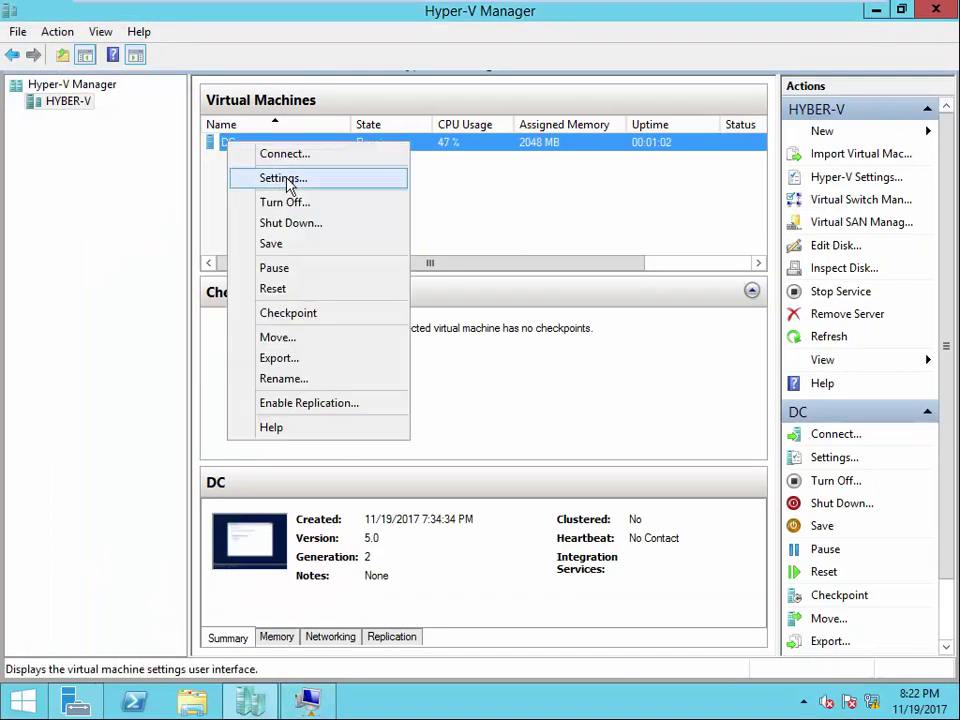
click(287, 180)
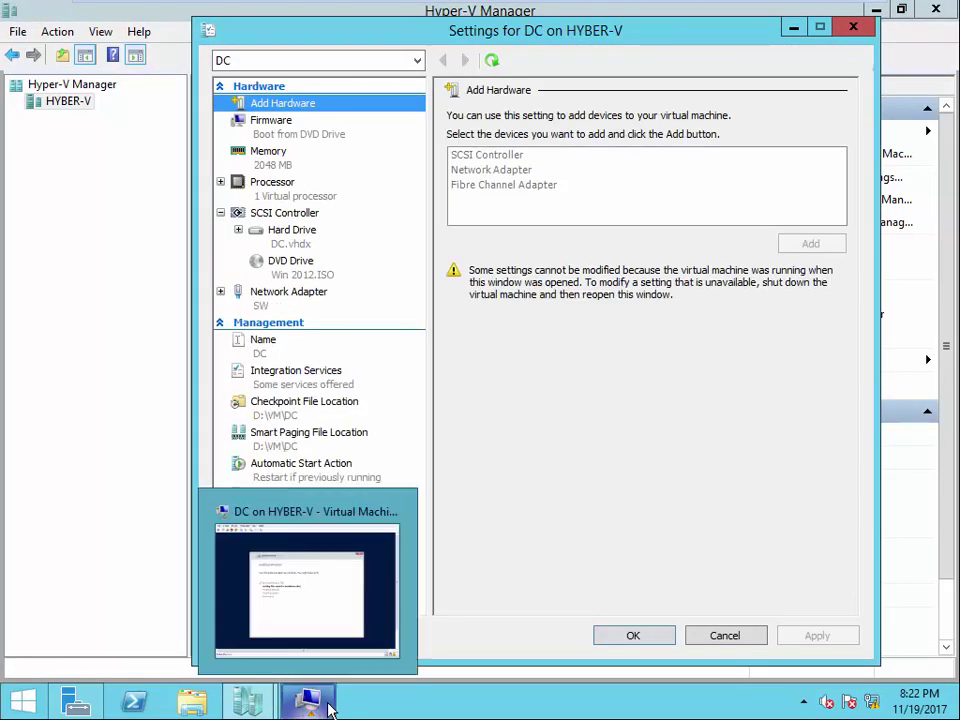
click(257, 345)
click(455, 193)
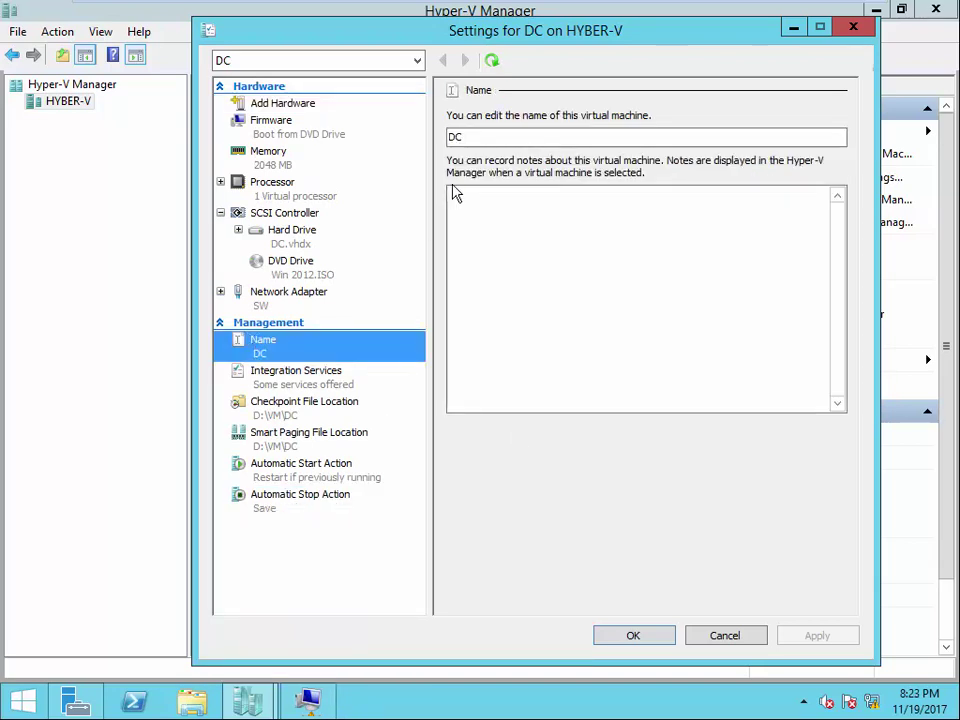
click(288, 384)
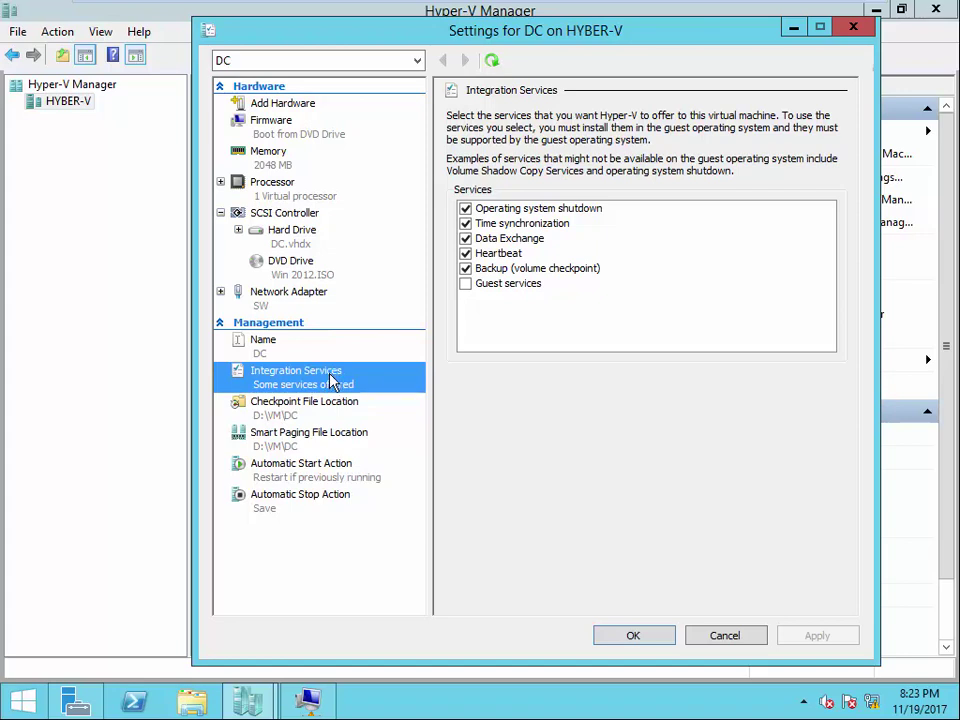
- Open the outer VMware VM menu and close it without choosing anything
mouse_move(320, 5)
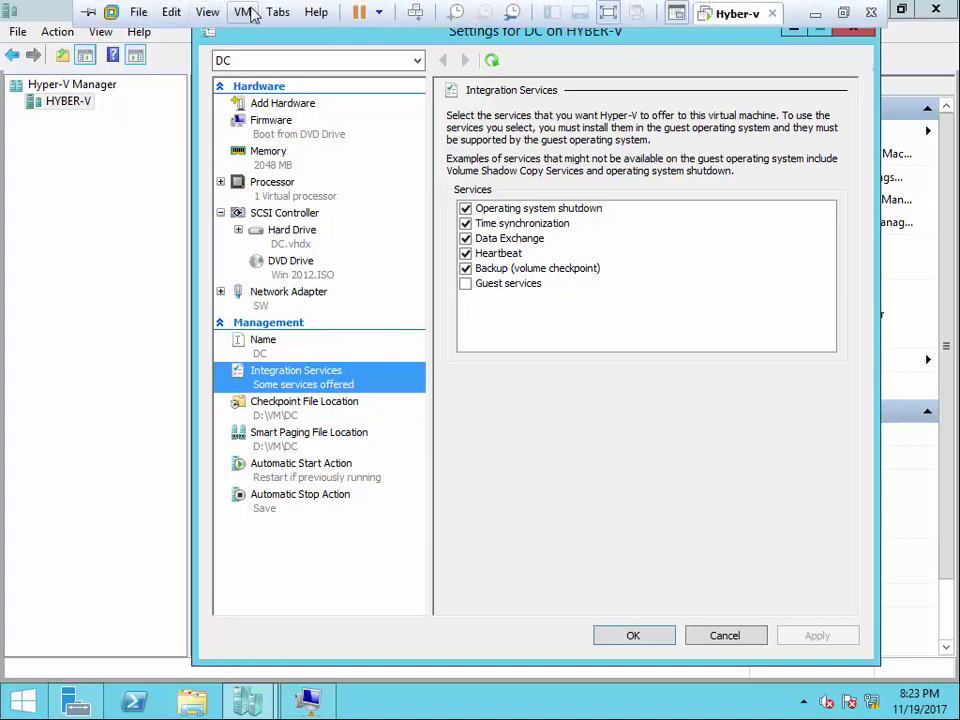
click(246, 12)
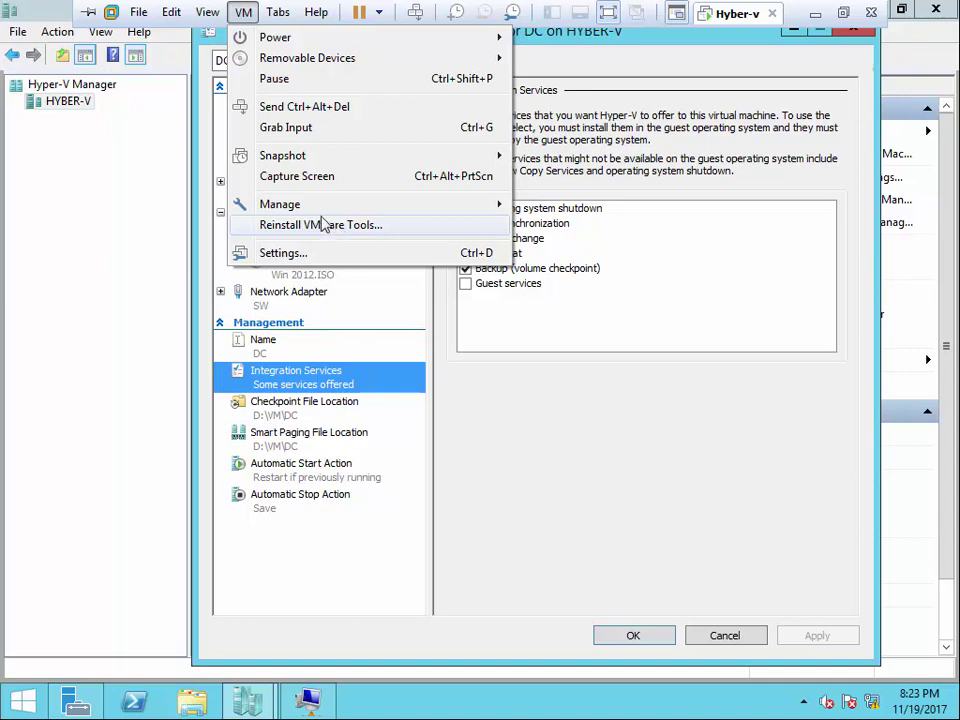
click(439, 253)
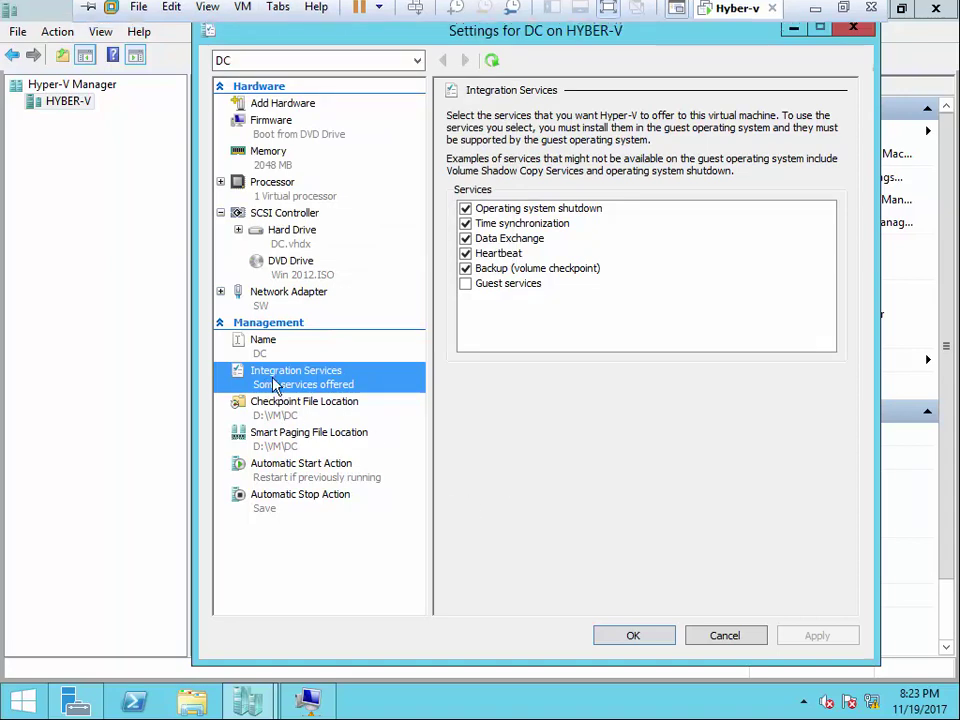
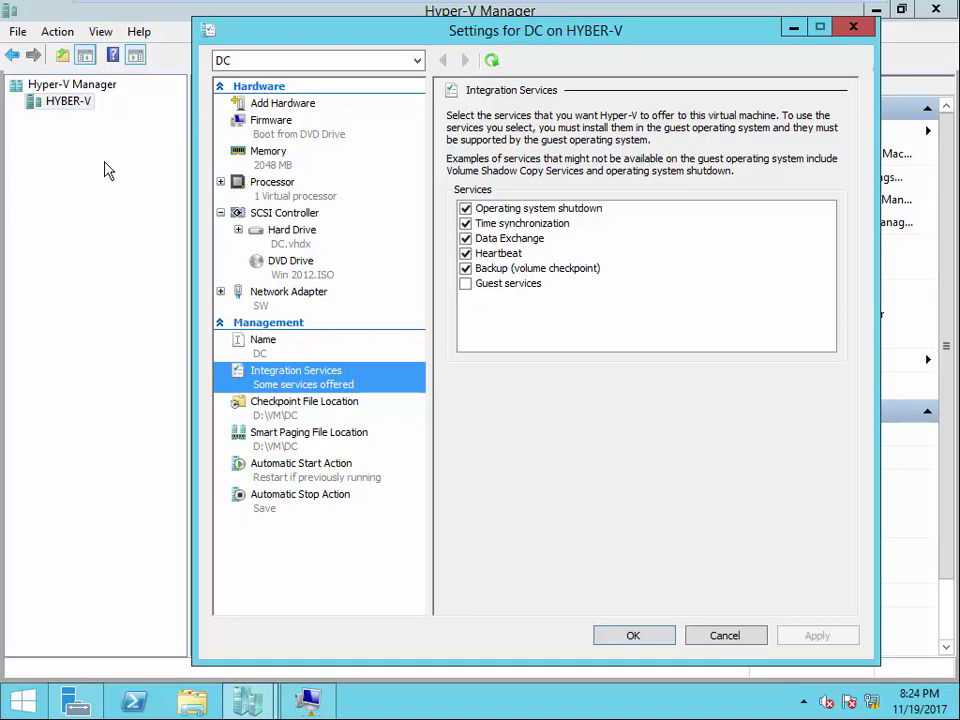
- Bring DC's settings back and view its Checkpoint File Location path, D:\VM\DC
click(307, 699)
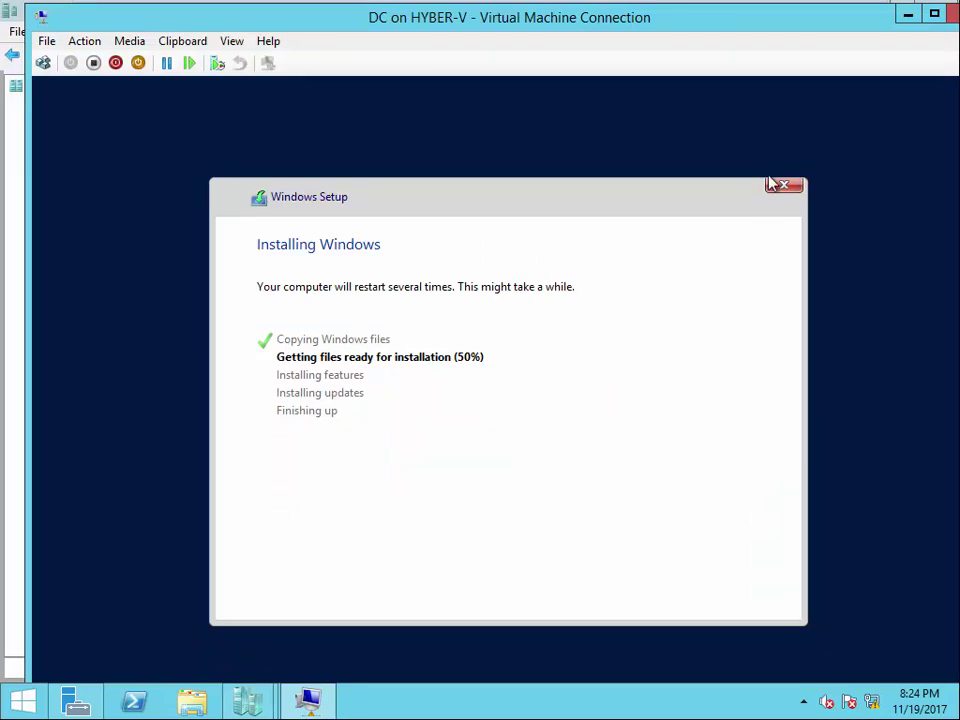
key(alt+Tab)
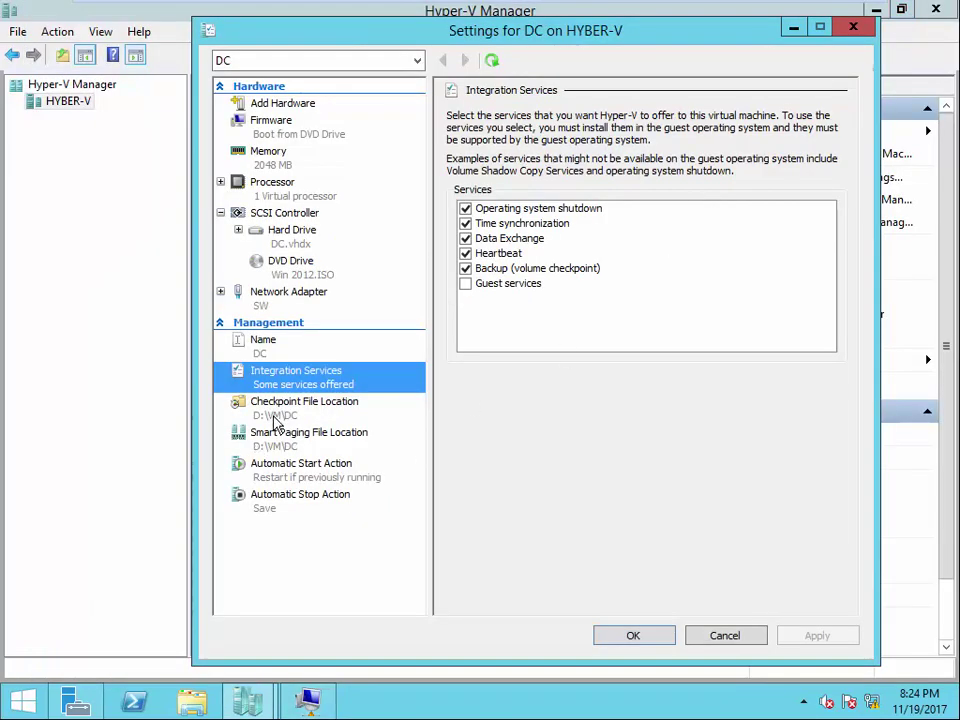
click(279, 408)
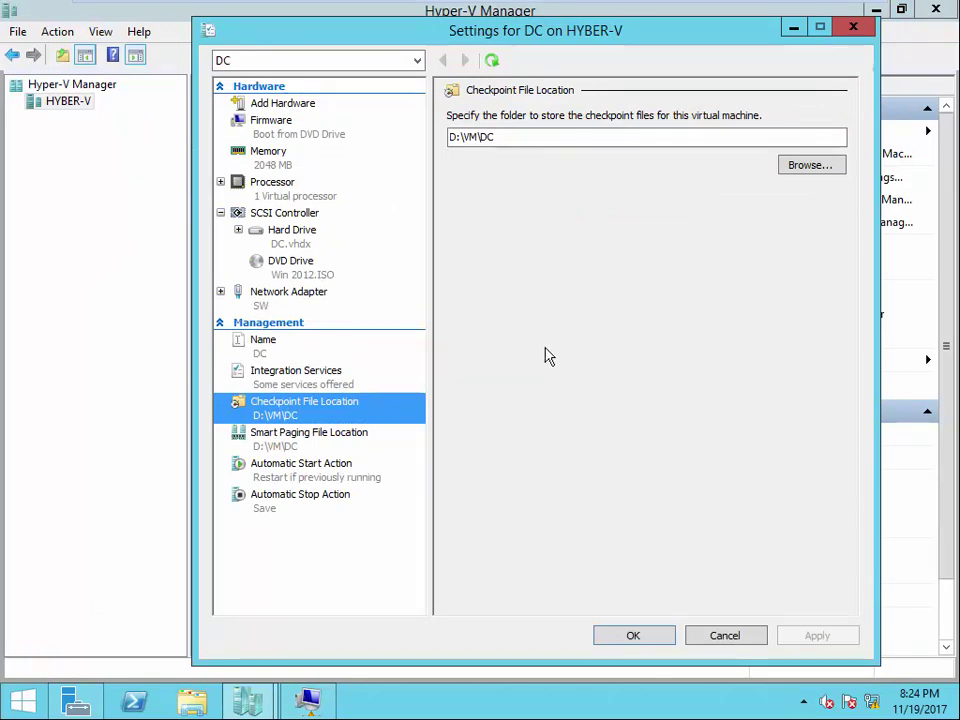
click(792, 28)
right_click(316, 148)
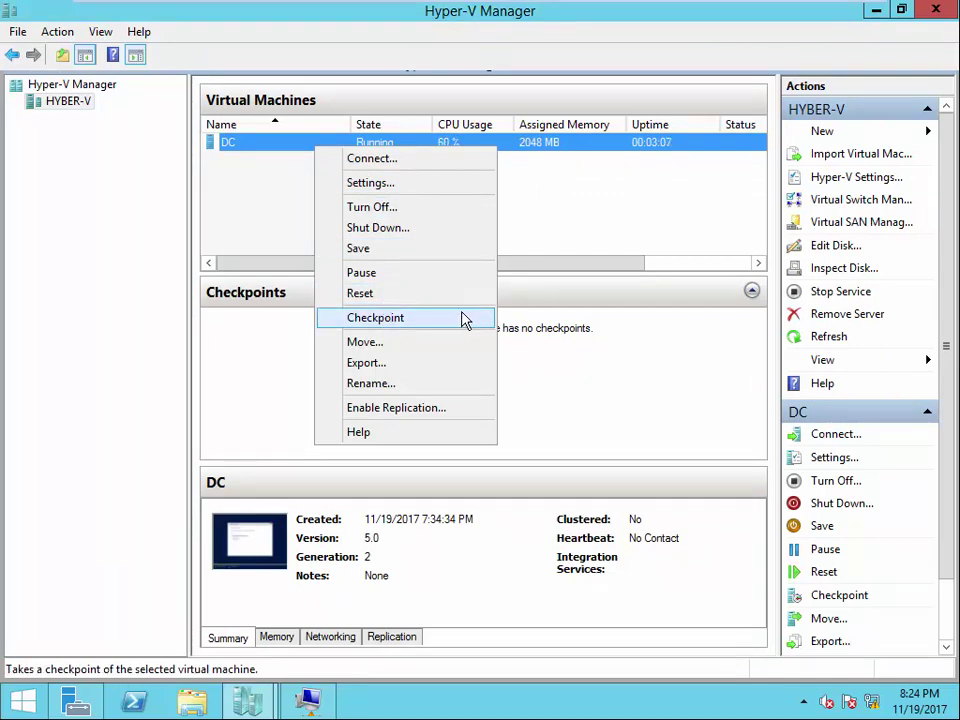
click(306, 702)
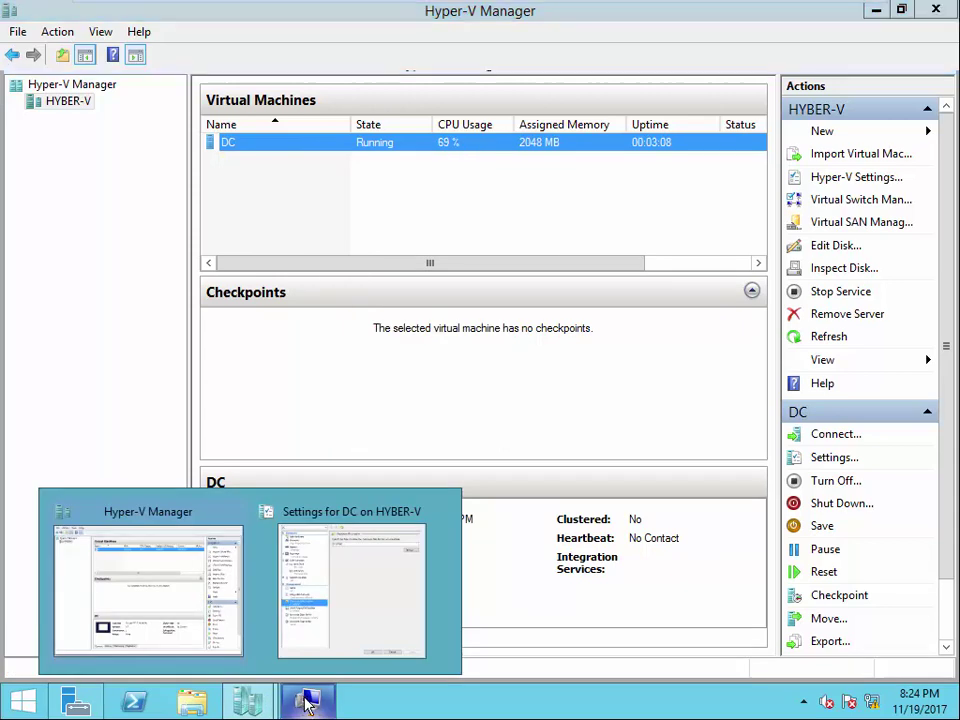
click(336, 628)
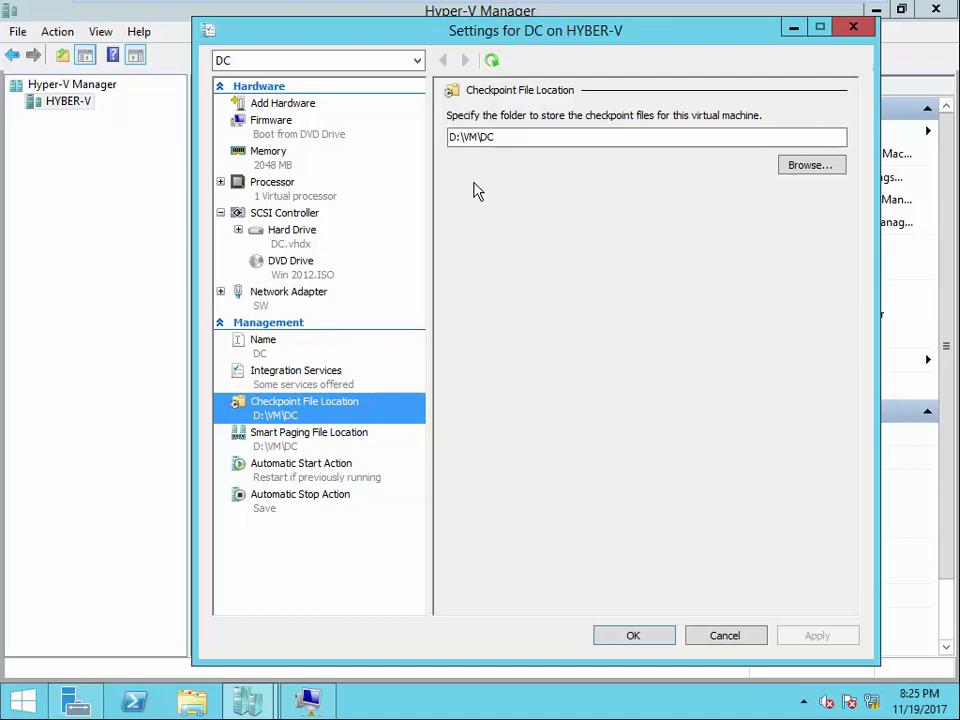
click(482, 139)
- Review DC's Smart Paging File Location and Automatic Start Action pages, then minimize the settings window
click(287, 447)
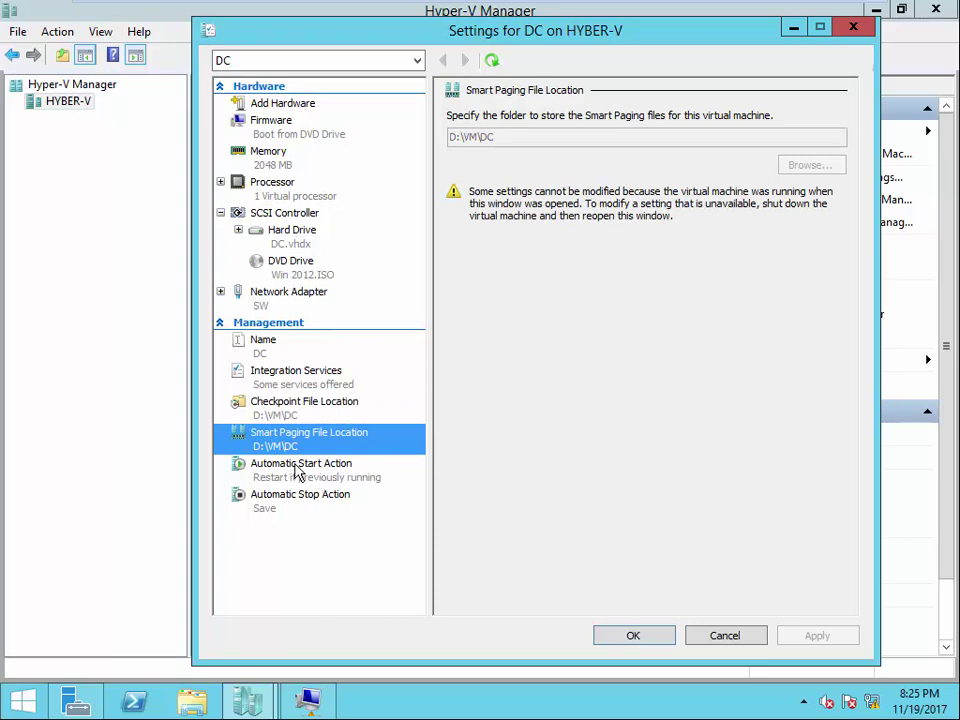
click(296, 469)
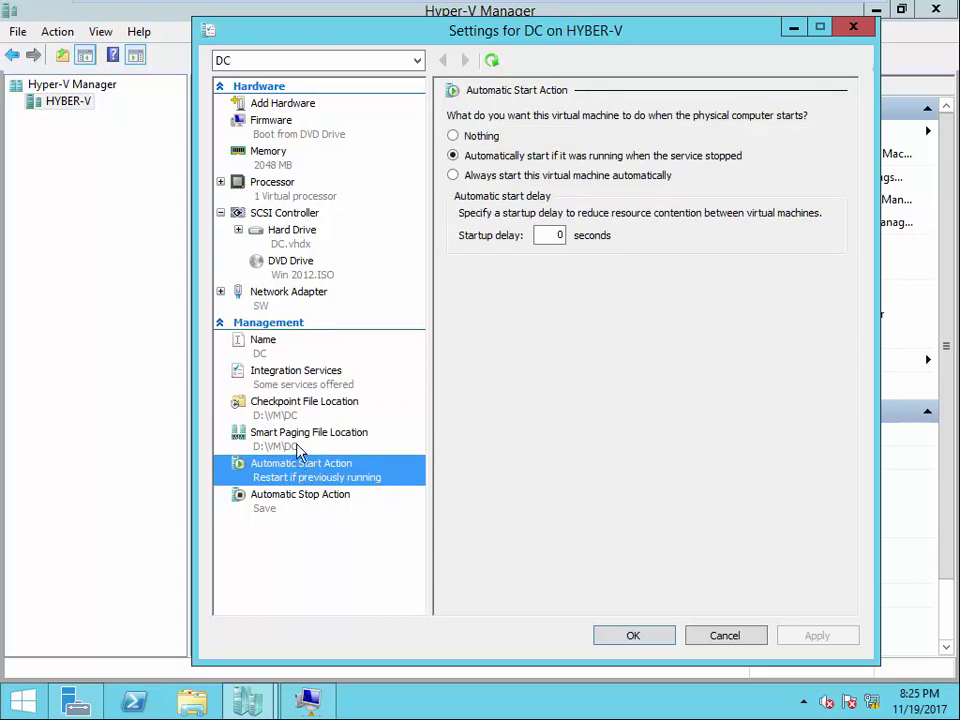
click(248, 446)
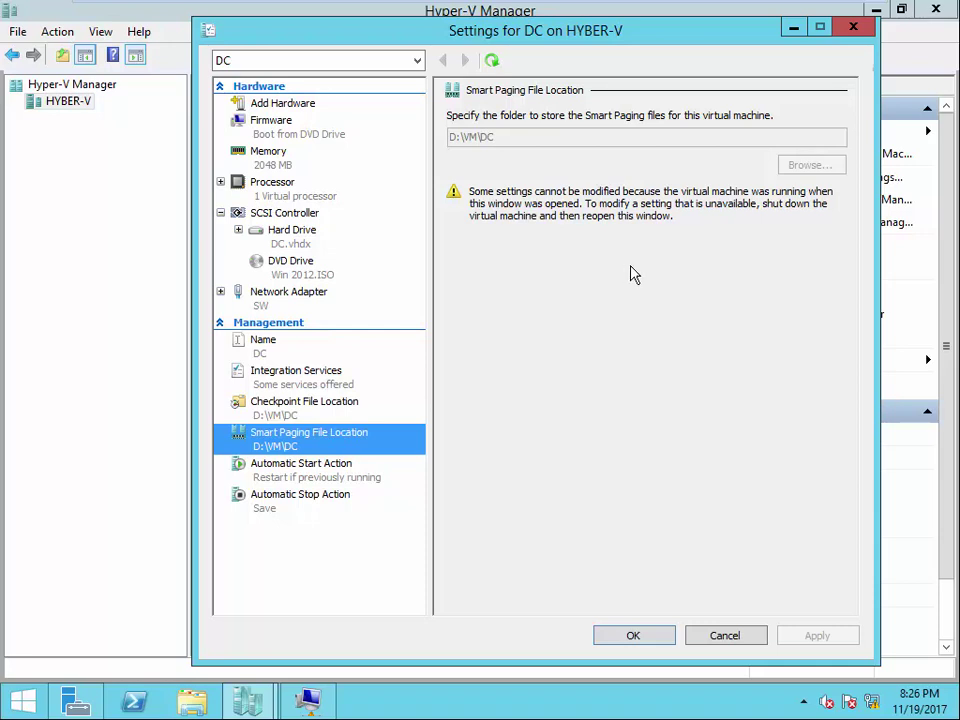
click(797, 30)
- Minimize the full-screen VMware machine from its toolbar to reach the Windows 7 host desktop
mouse_move(846, 9)
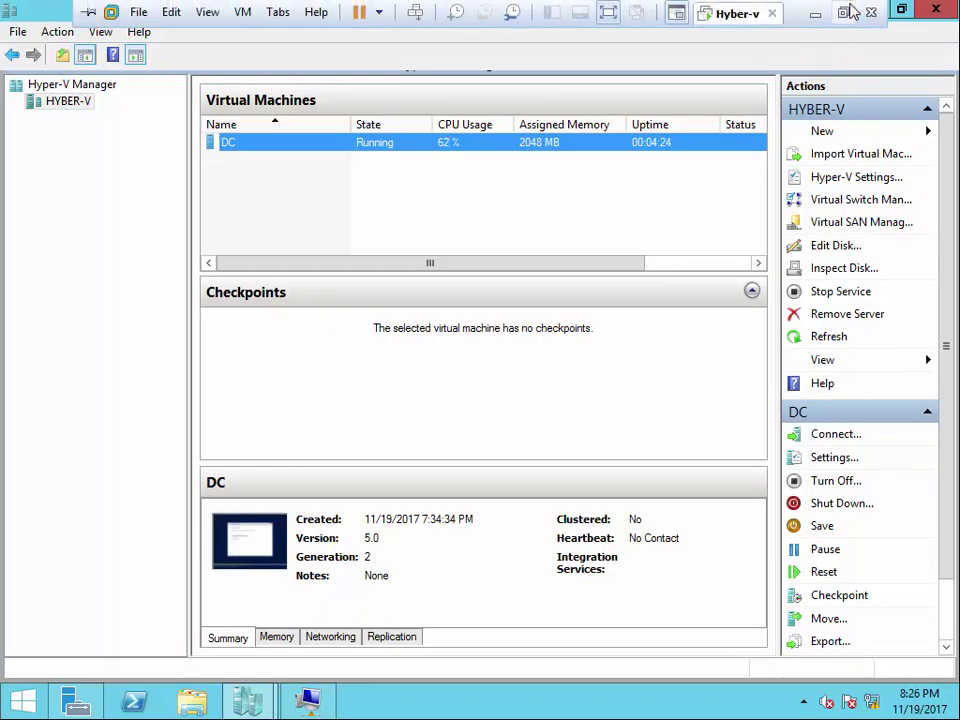
click(816, 16)
click(934, 9)
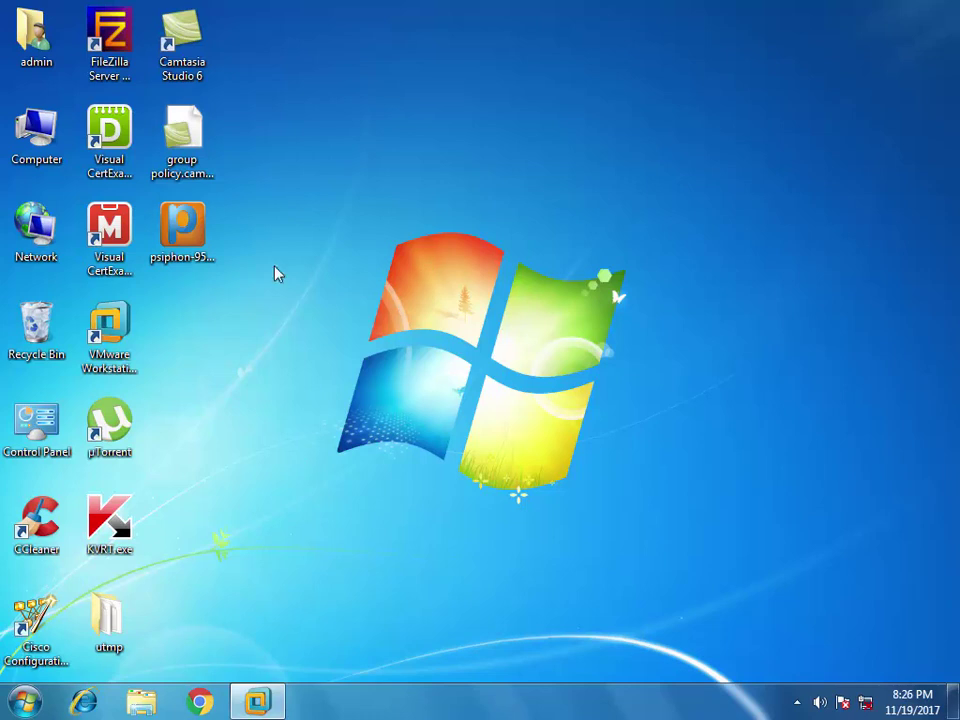
click(257, 701)
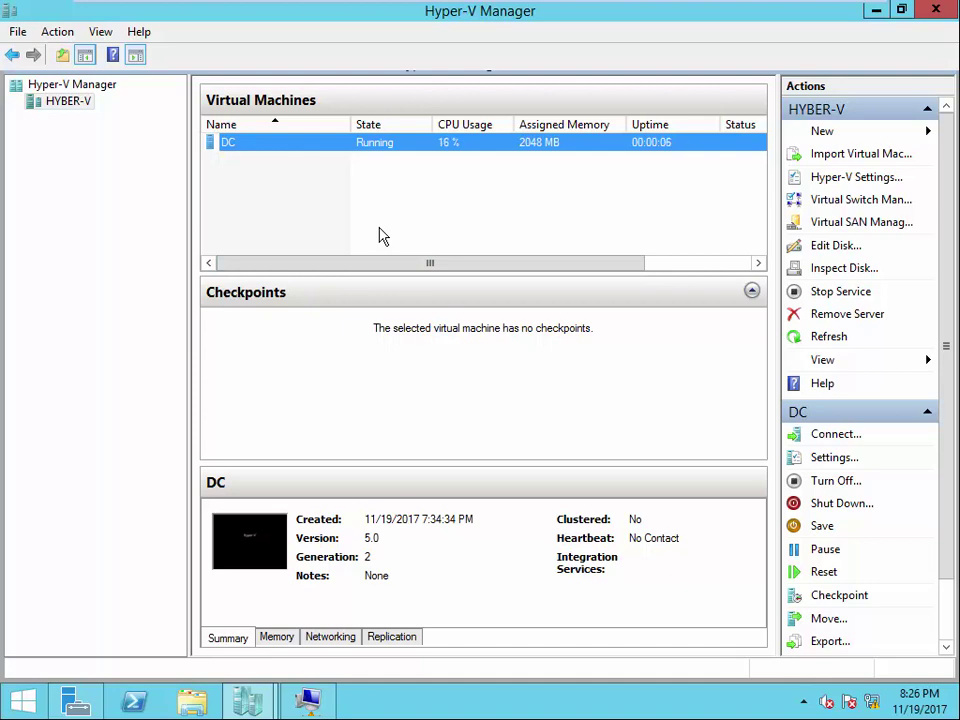
mouse_move(858, 2)
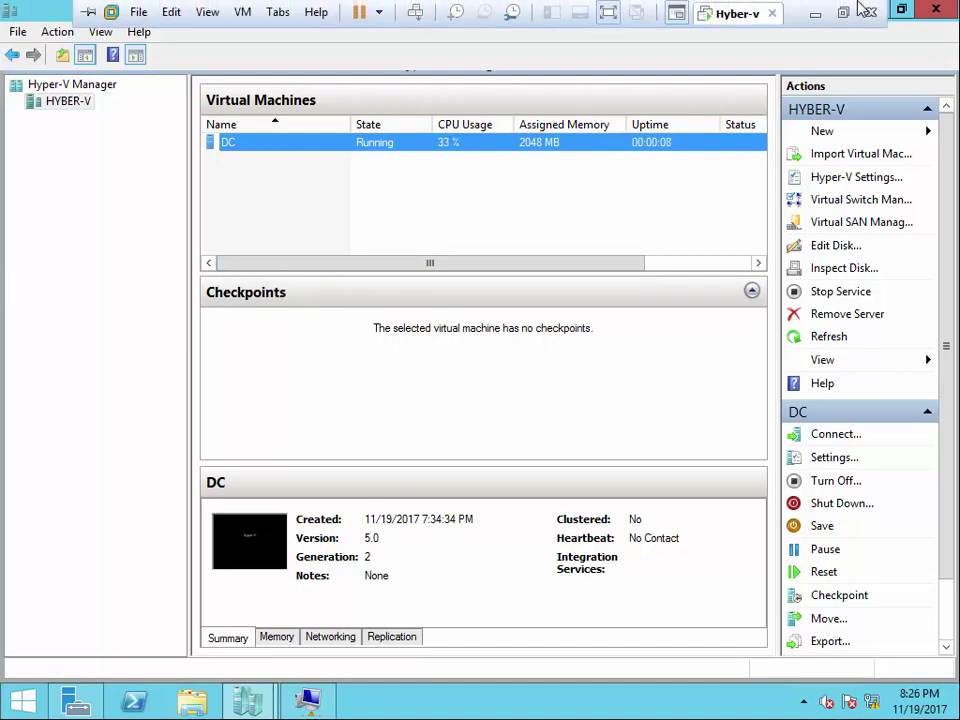
click(815, 14)
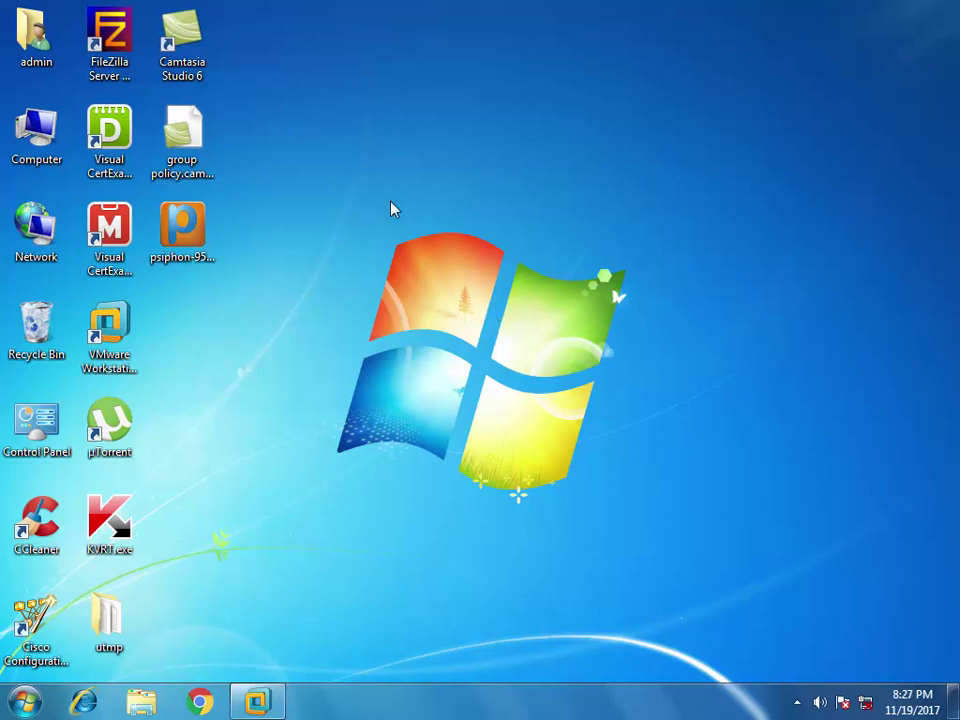
right_click(32, 126)
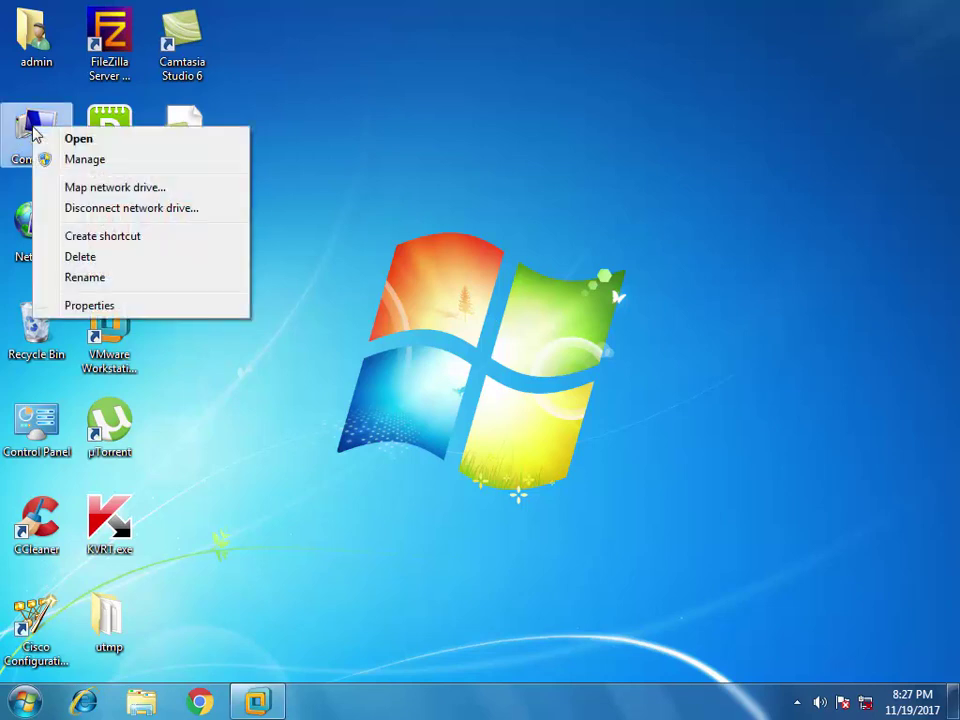
click(140, 305)
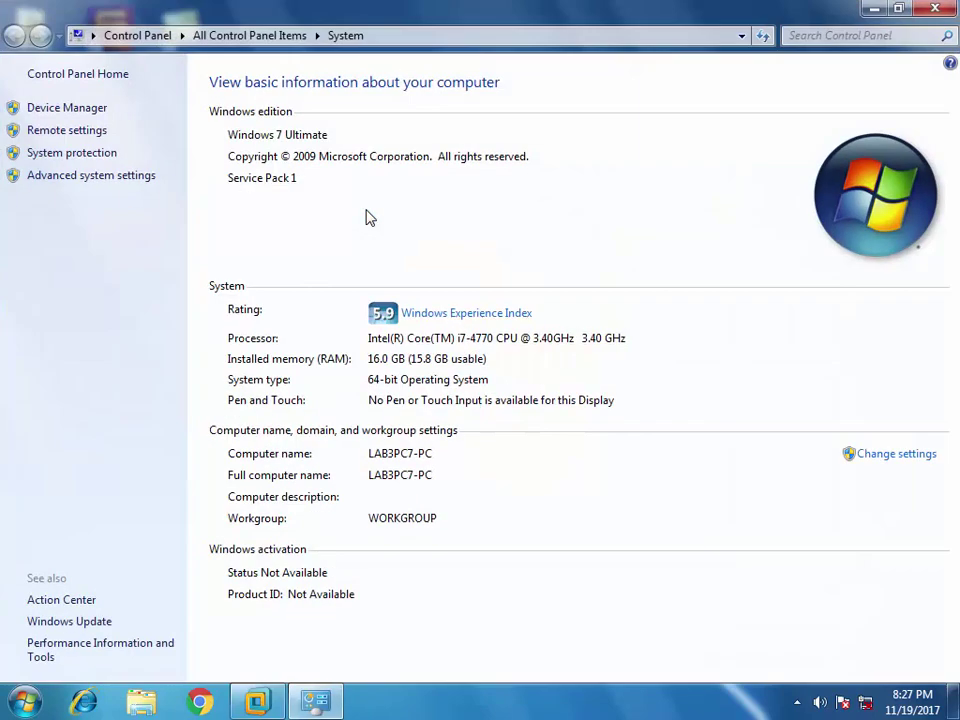
click(140, 179)
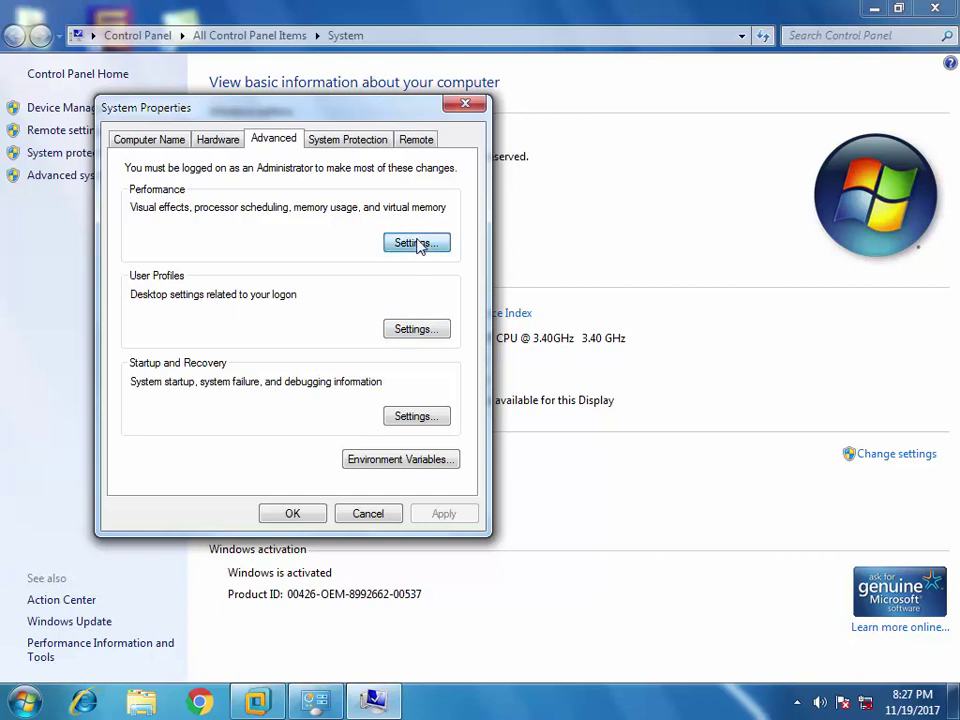
click(419, 243)
click(248, 216)
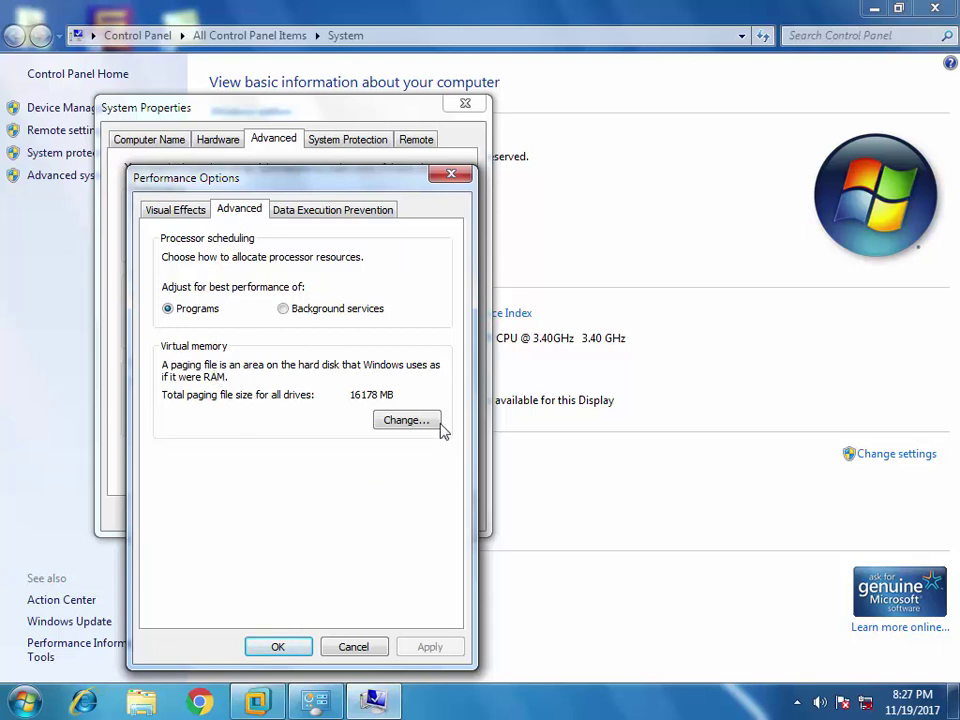
click(404, 420)
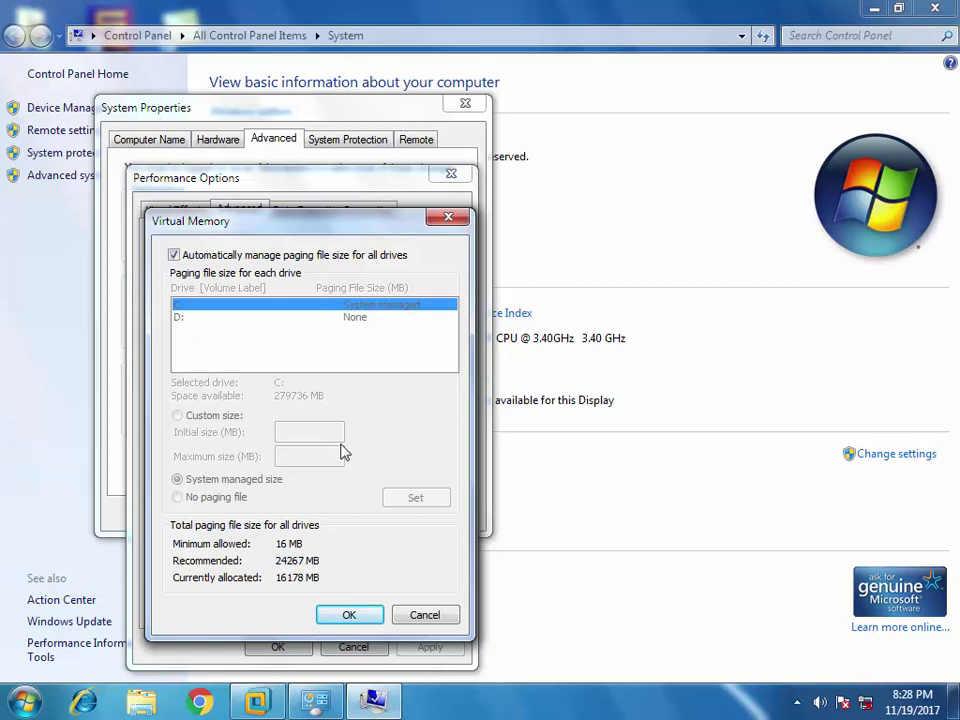
click(422, 616)
key(Escape)
click(369, 512)
key(super+d)
- Connect to the DC virtual machine's console, then minimize it
click(258, 703)
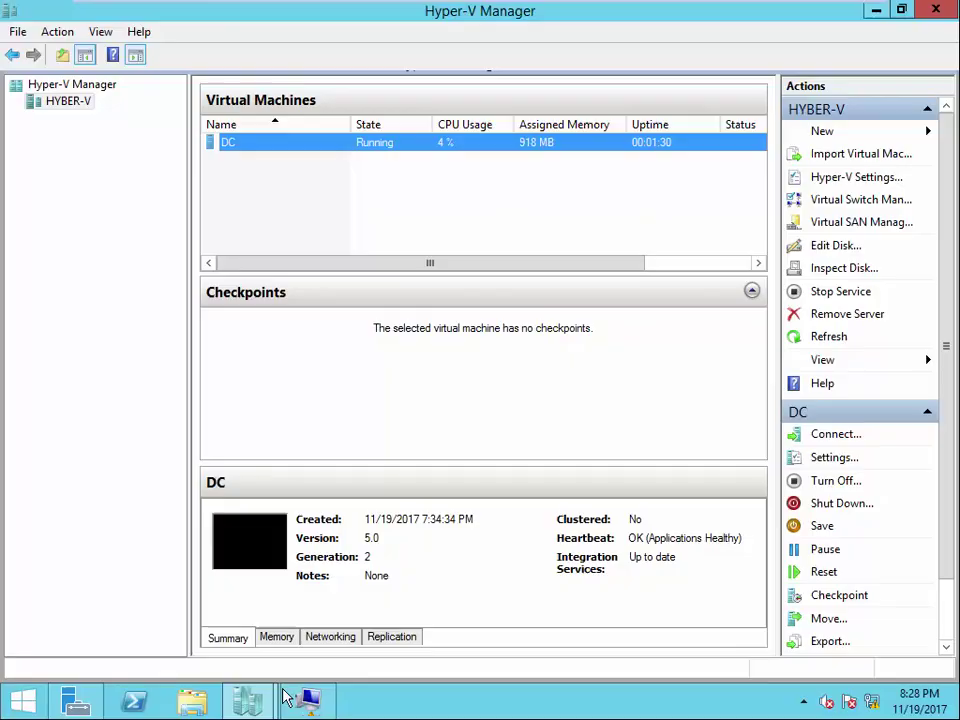
right_click(257, 145)
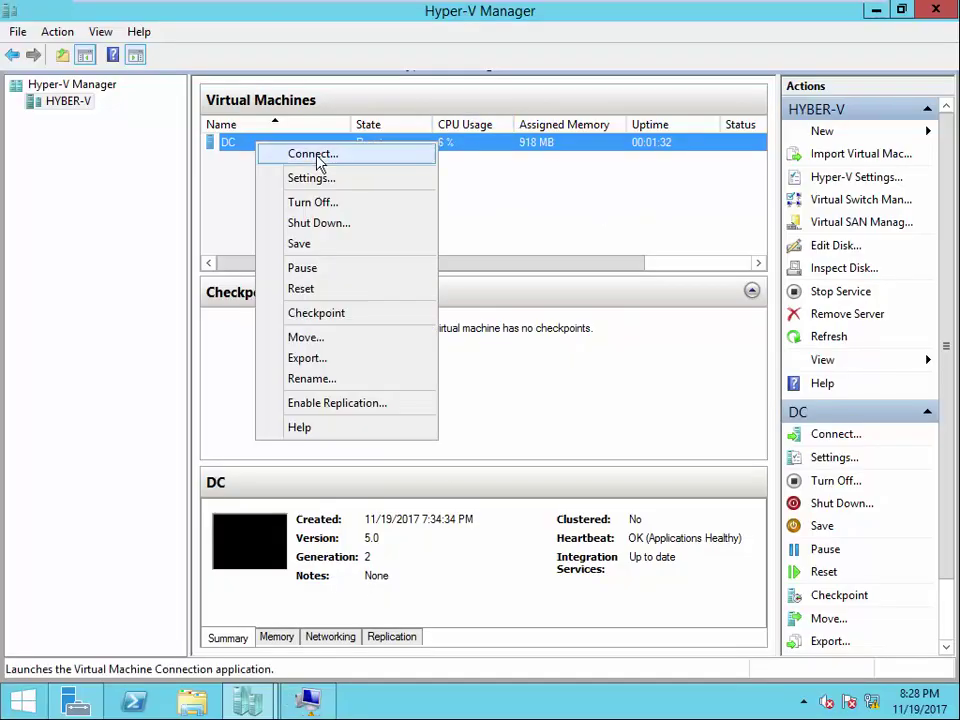
click(314, 180)
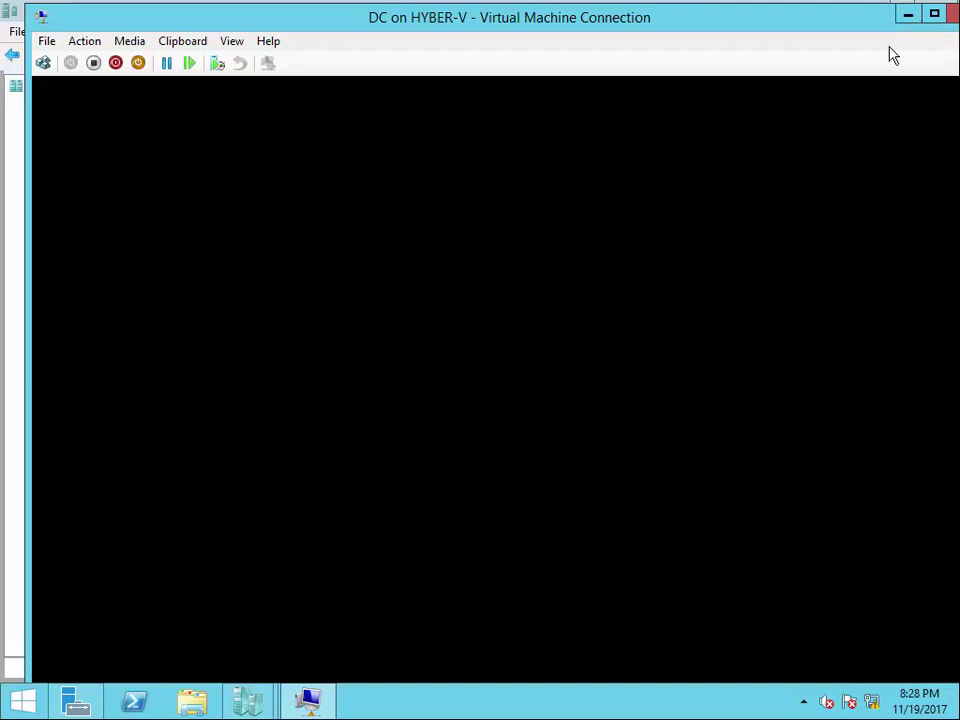
click(907, 21)
- Review DC's Automatic Start Action and Automatic Stop Action options, then restore DC's console window
click(302, 474)
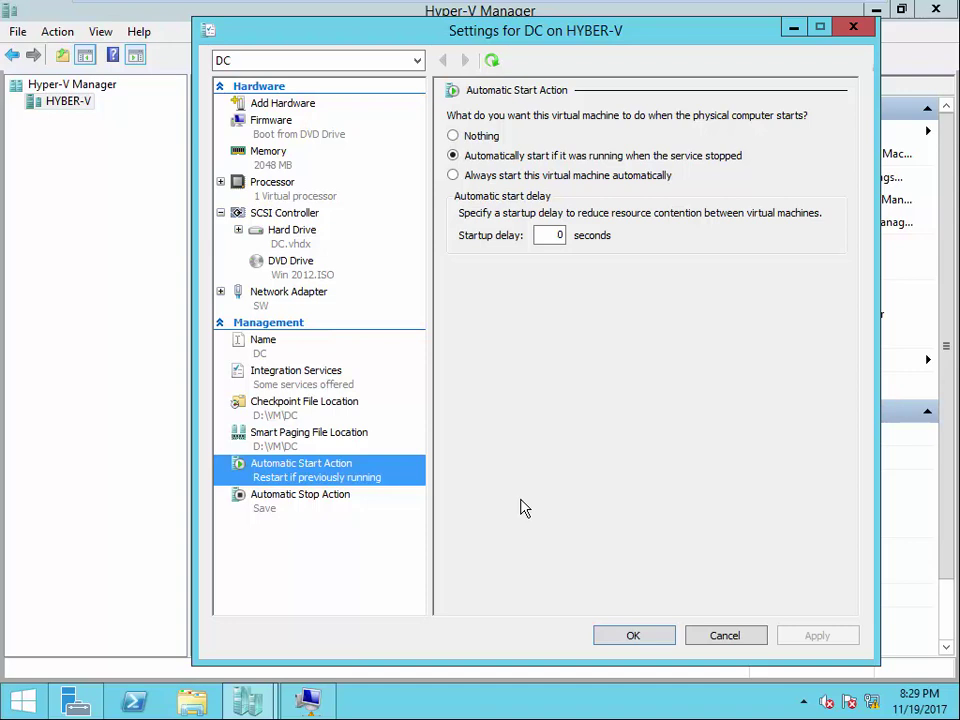
click(332, 506)
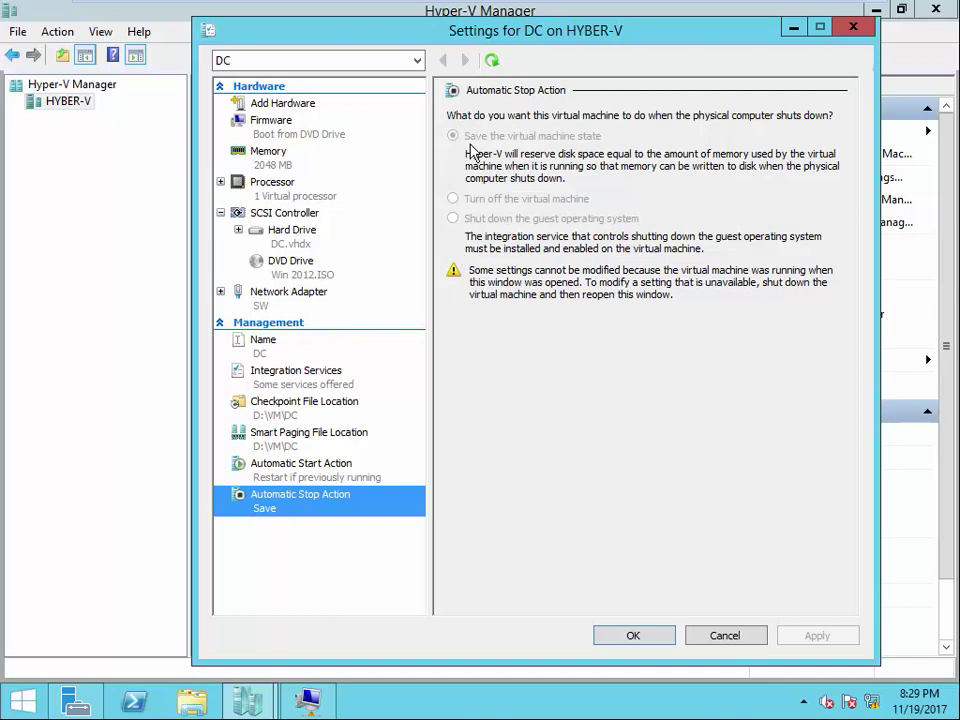
click(308, 700)
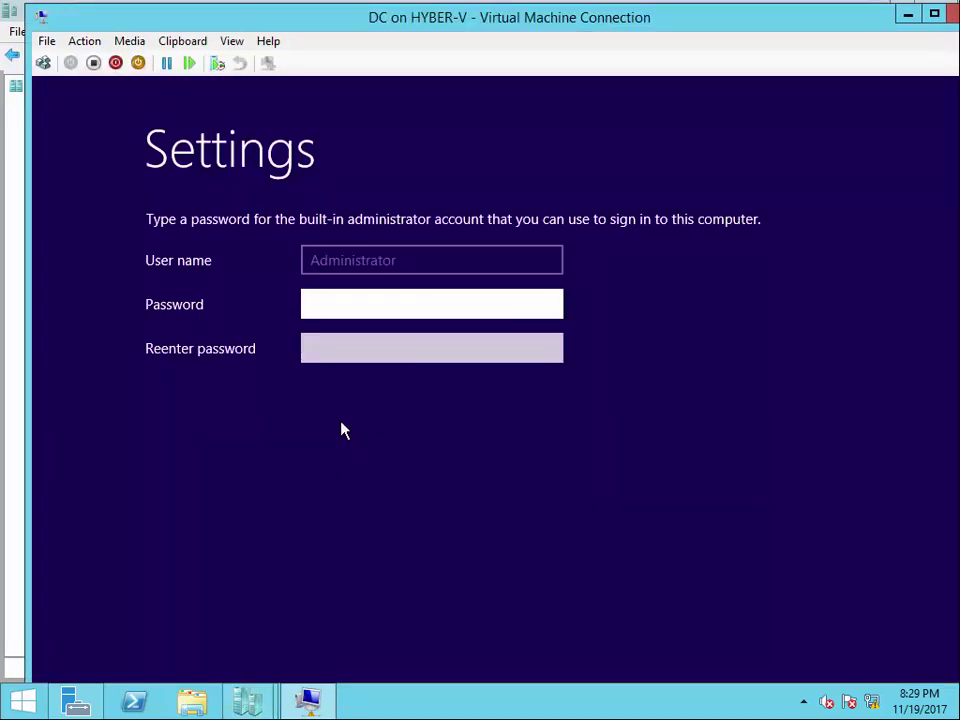
- Enter and confirm the built-in Administrator password to finish DC's setup, then minimize the console
text(P@ssw0rd)
key(Tab)
text(P@ssw0rd)
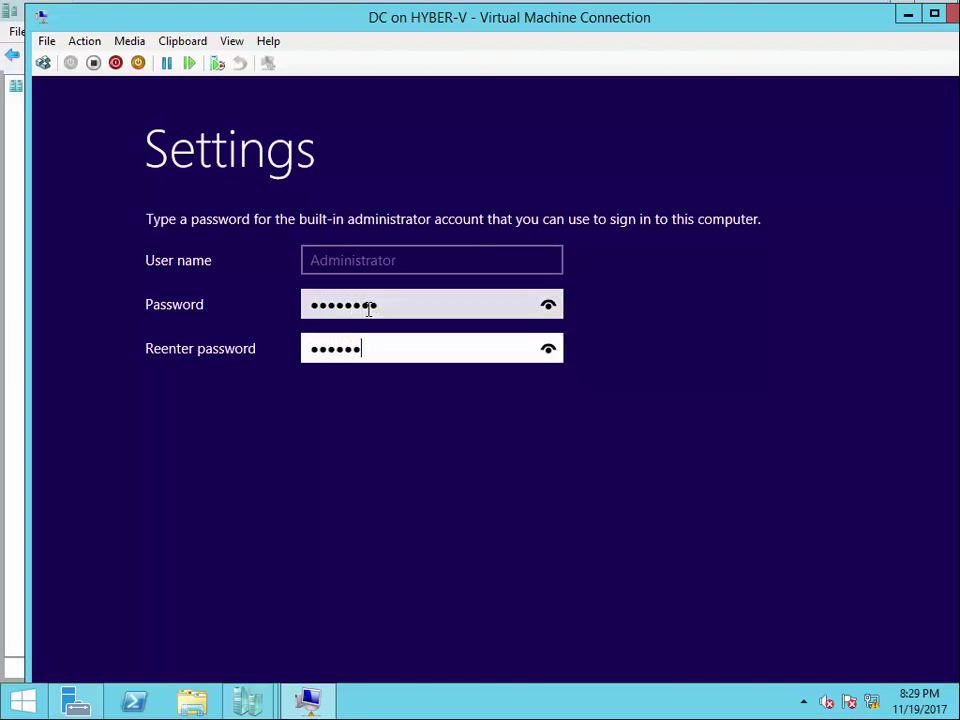
key(Return)
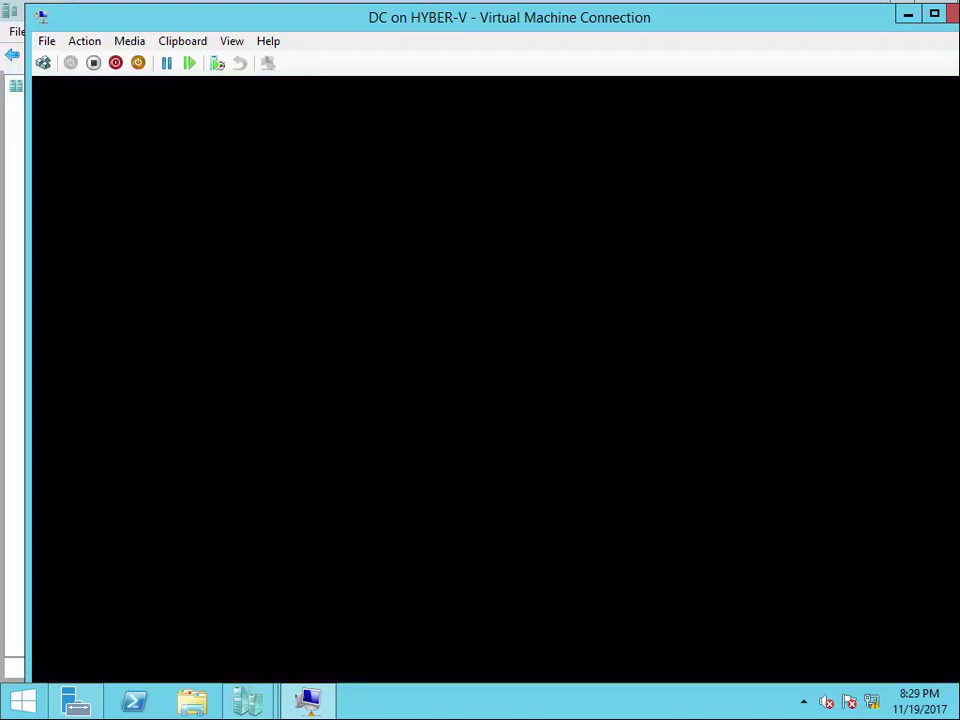
click(908, 14)
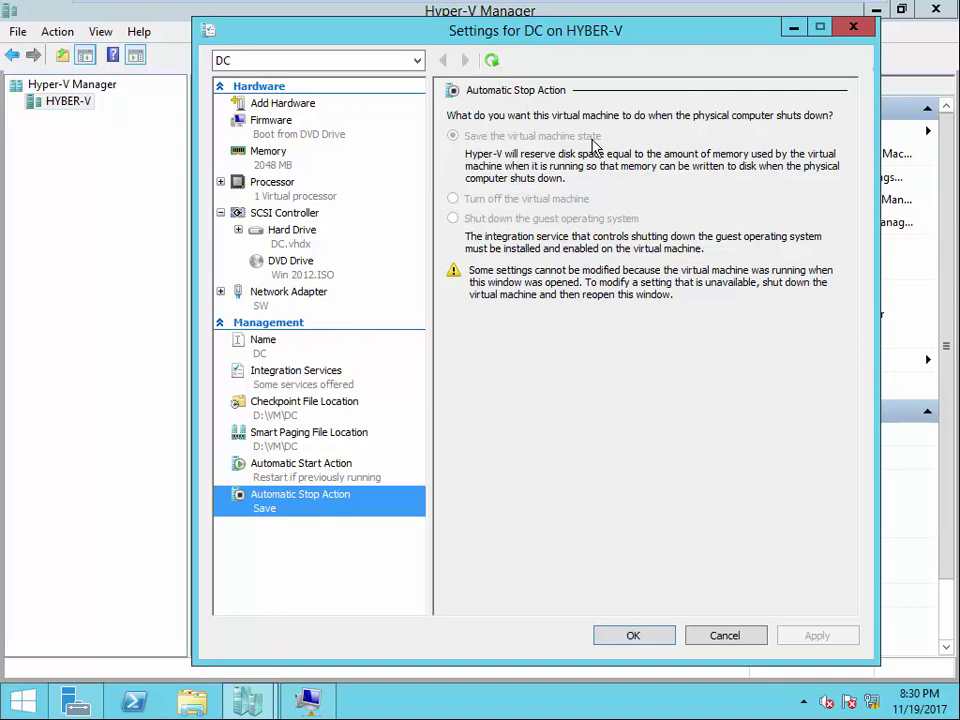
- Send Ctrl+Alt+Del to DC and sign in as Administrator with the account password
click(310, 700)
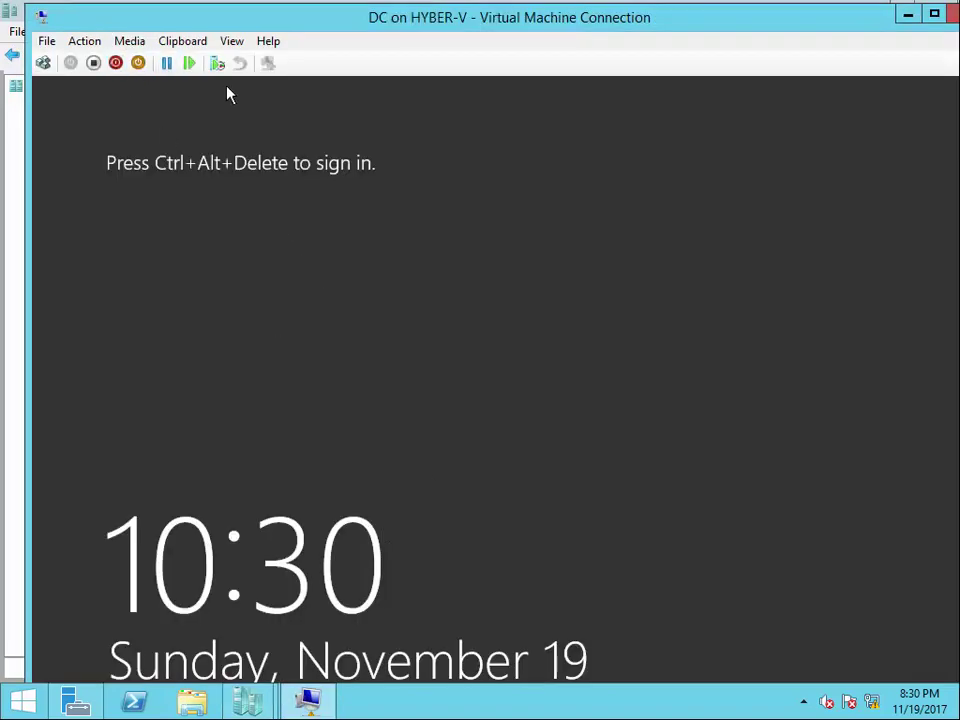
click(43, 62)
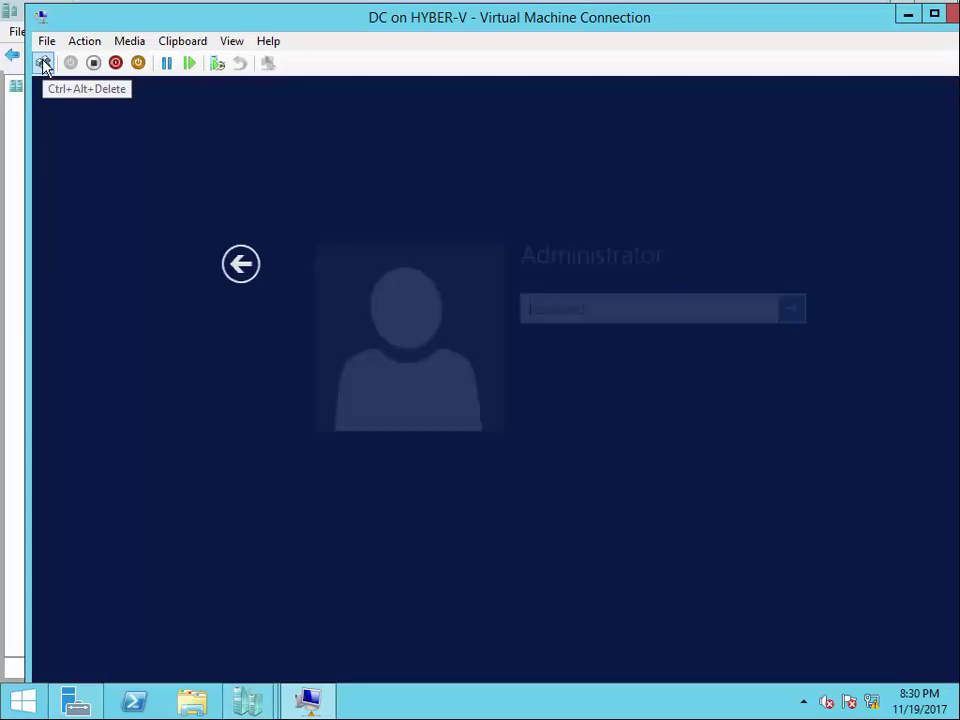
click(572, 312)
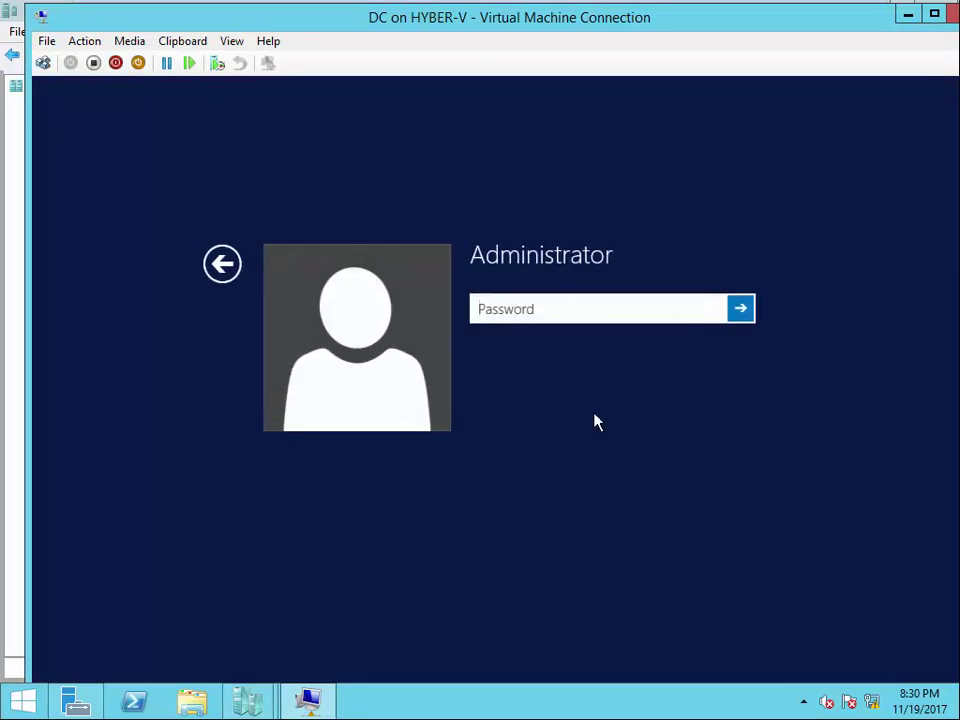
text(********)
key(Return)
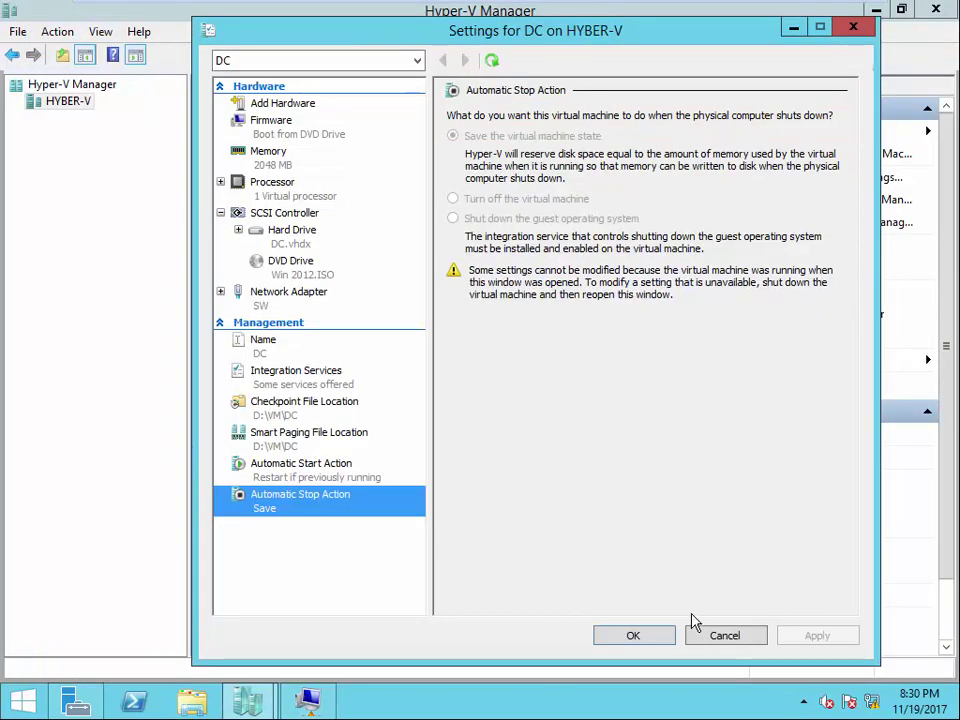
- Check DC's Automatic Stop Action in Settings, cancel, then maximize DC's console window
click(710, 636)
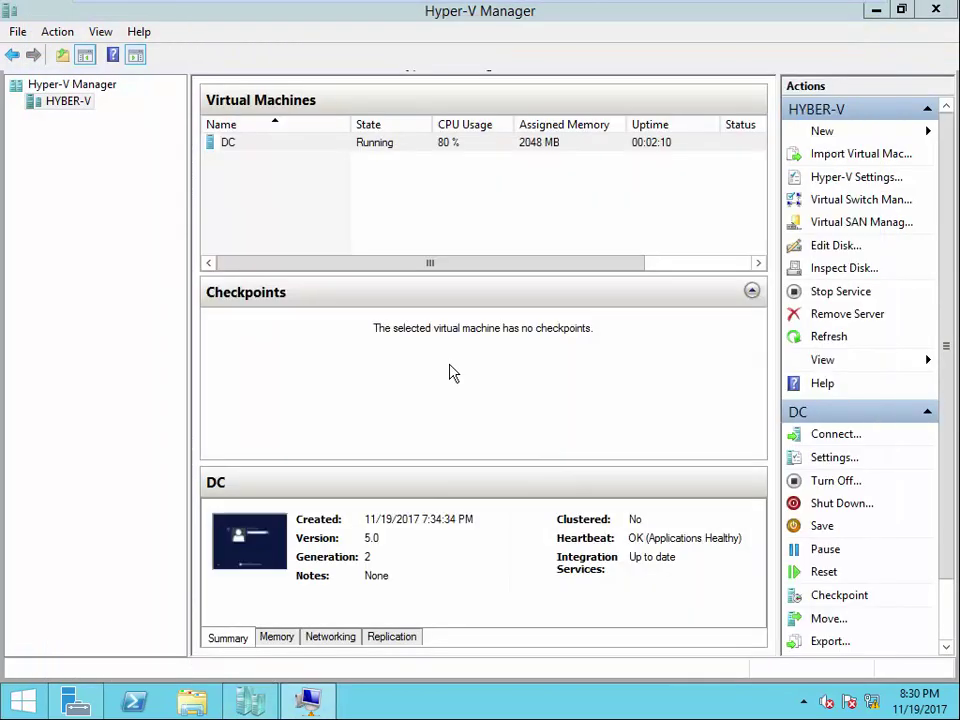
click(229, 143)
right_click(229, 143)
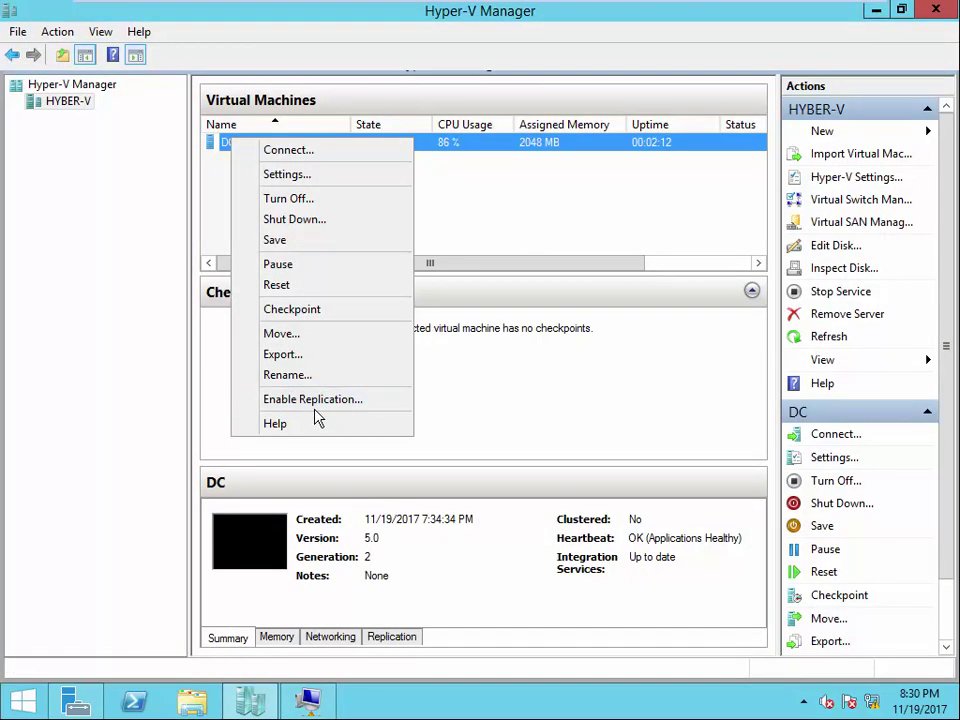
click(282, 174)
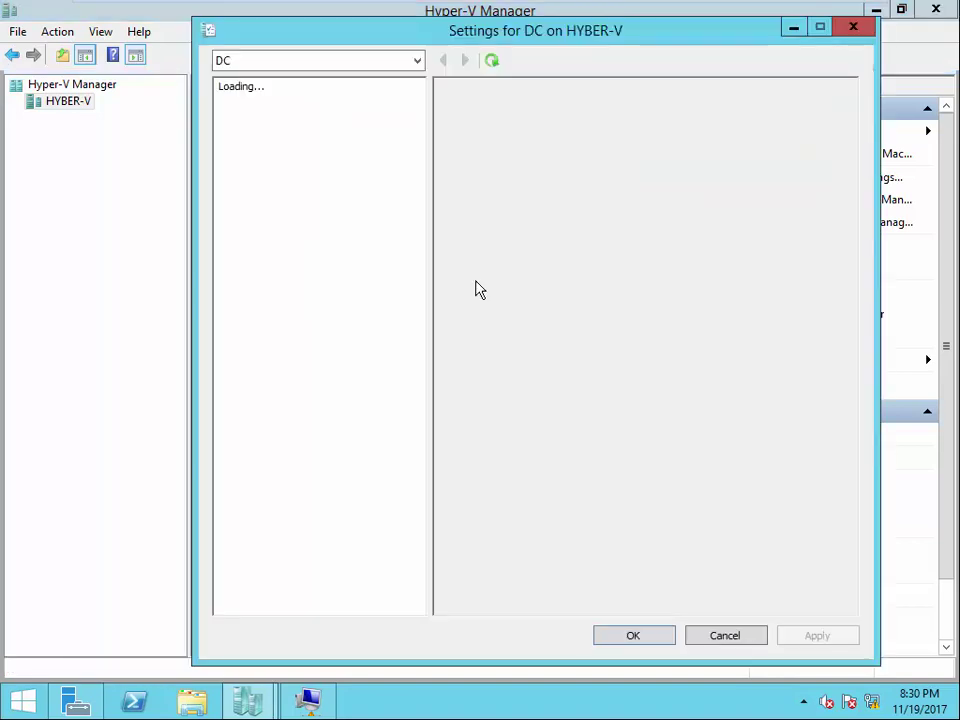
click(287, 504)
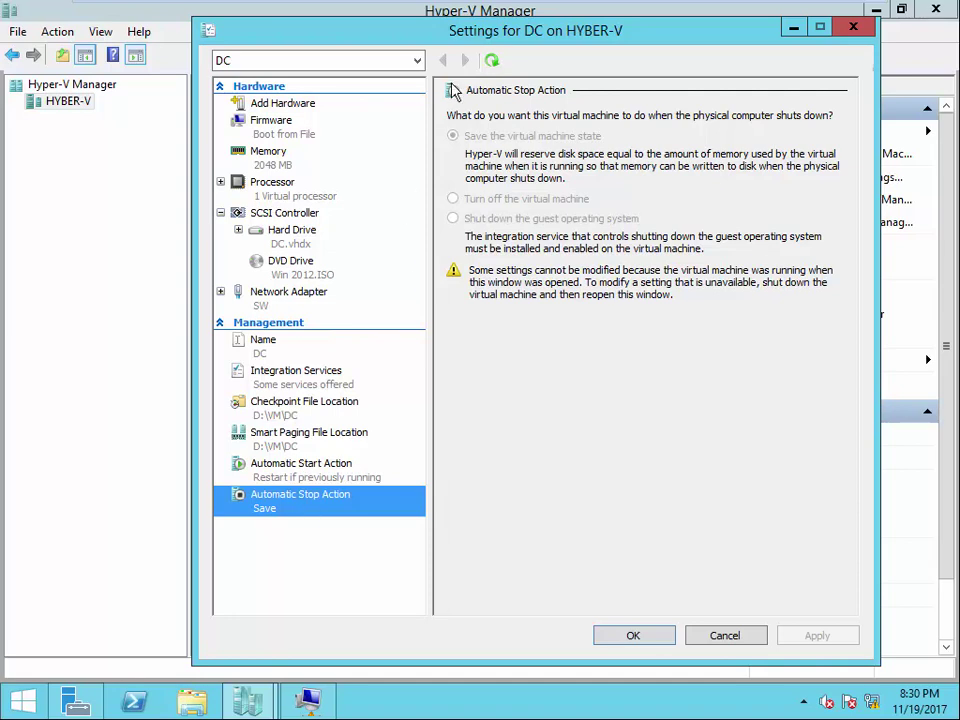
click(733, 637)
click(308, 700)
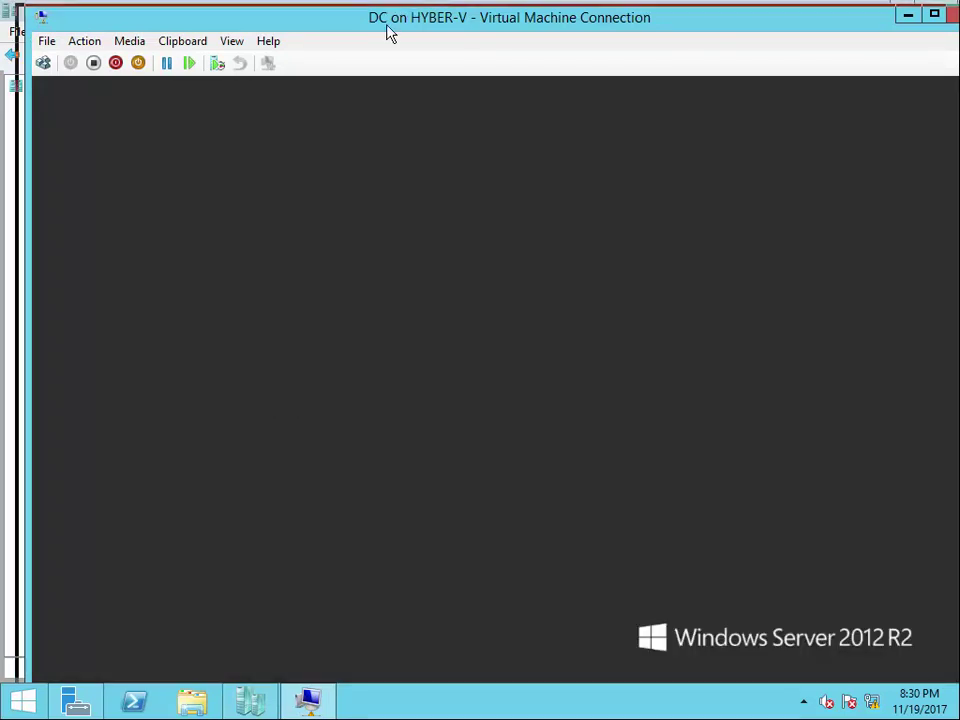
double_click(375, 18)
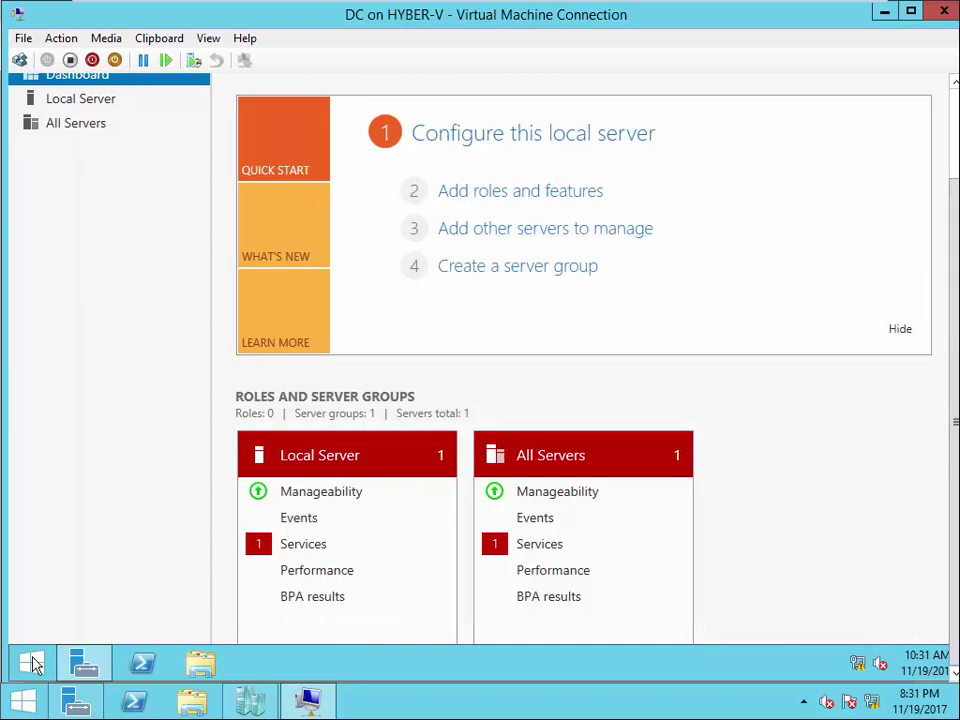
- Shut down DC's guest Windows from the Start button's power menu and close its console
click(30, 664)
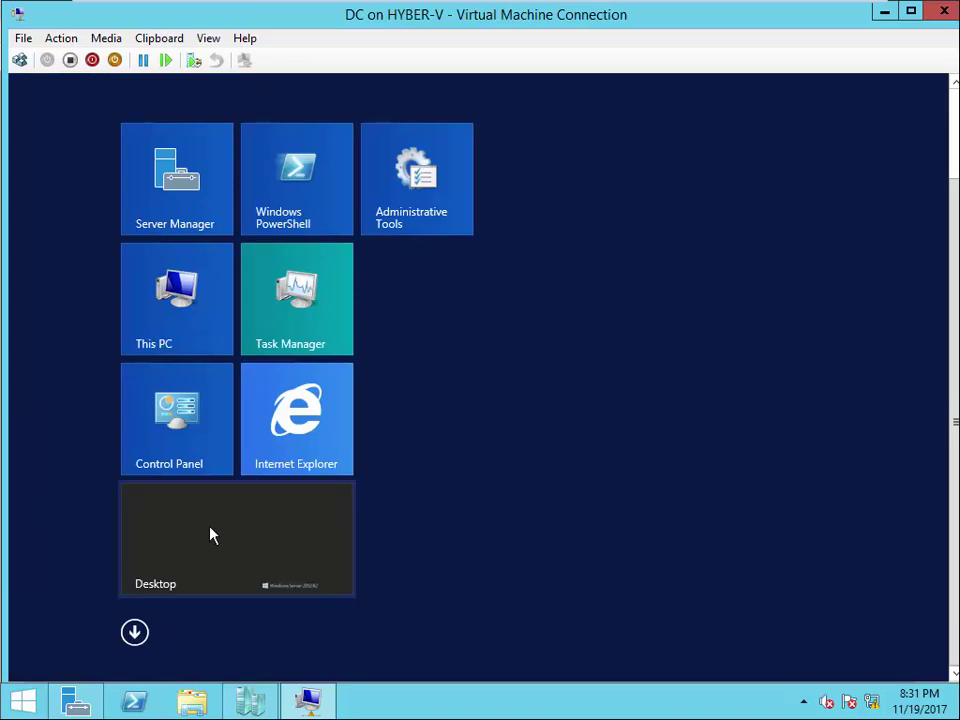
click(210, 535)
right_click(30, 664)
mouse_move(200, 638)
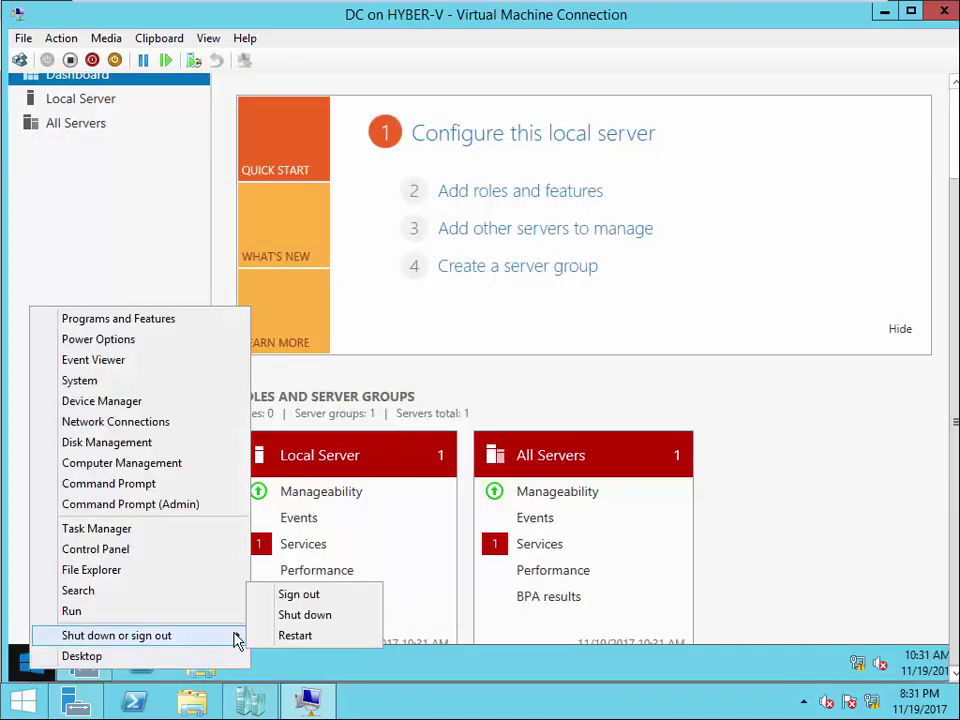
click(306, 616)
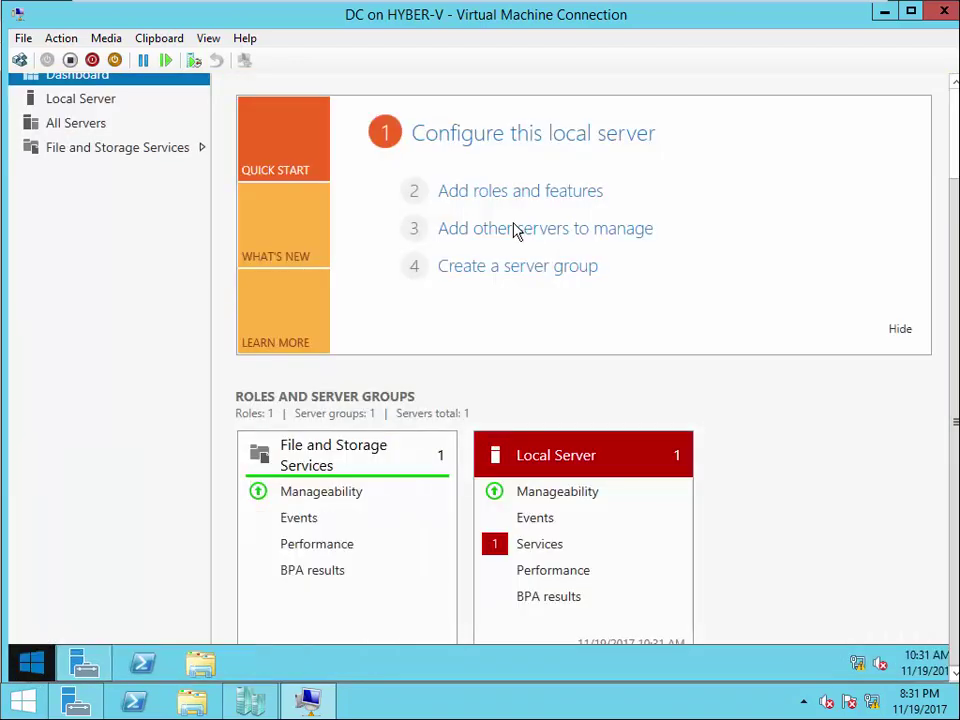
key(Return)
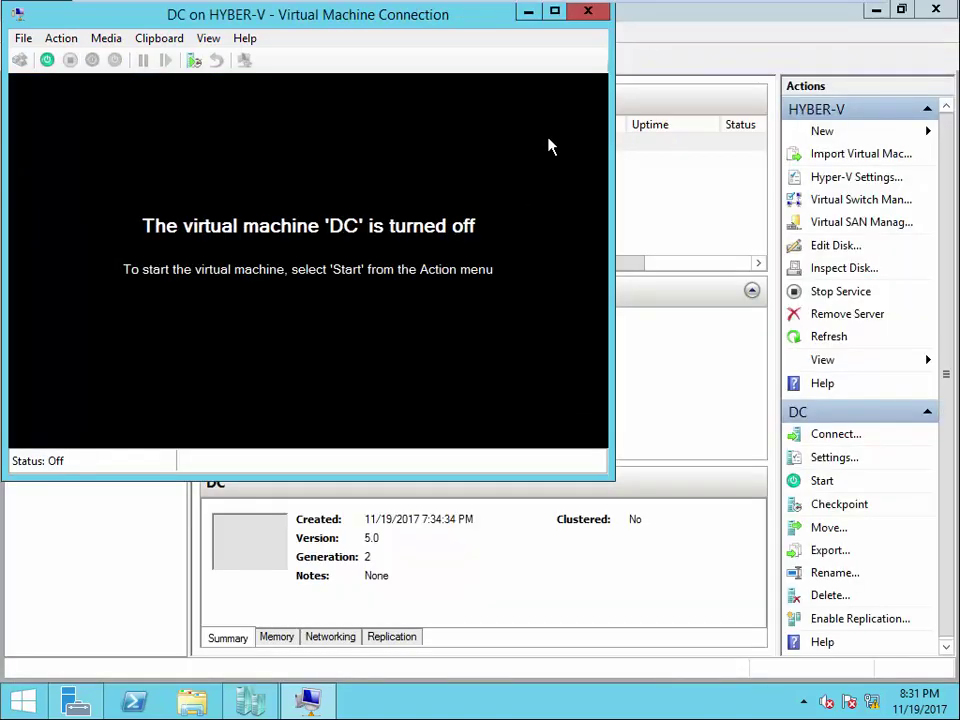
click(595, 12)
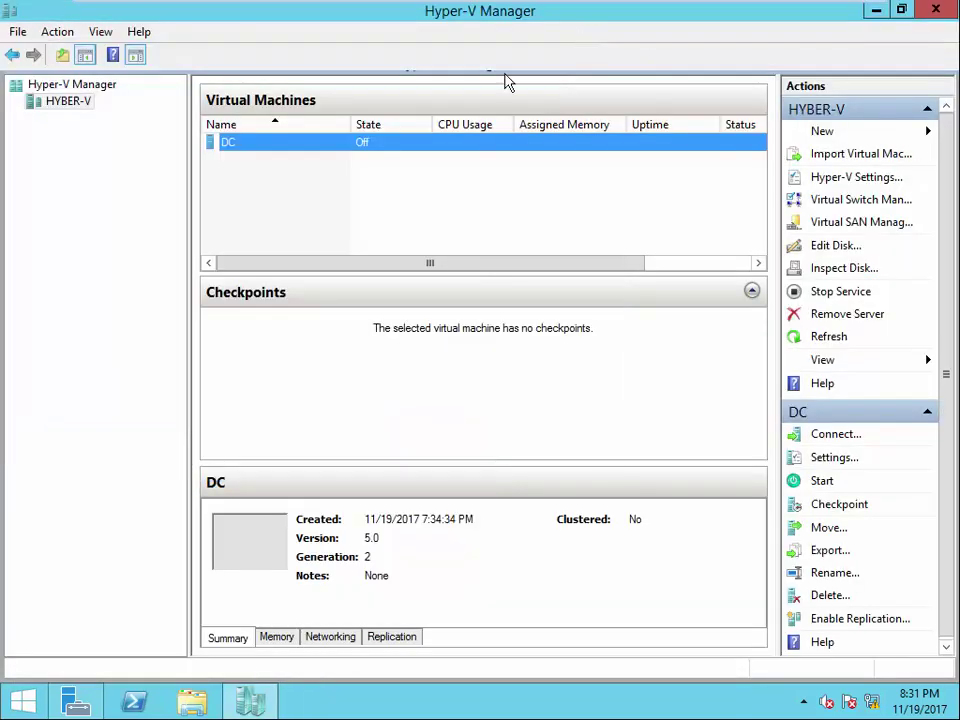
- Set DC's Automatic Stop Action to 'Shut down the guest operating system' and apply it
right_click(290, 150)
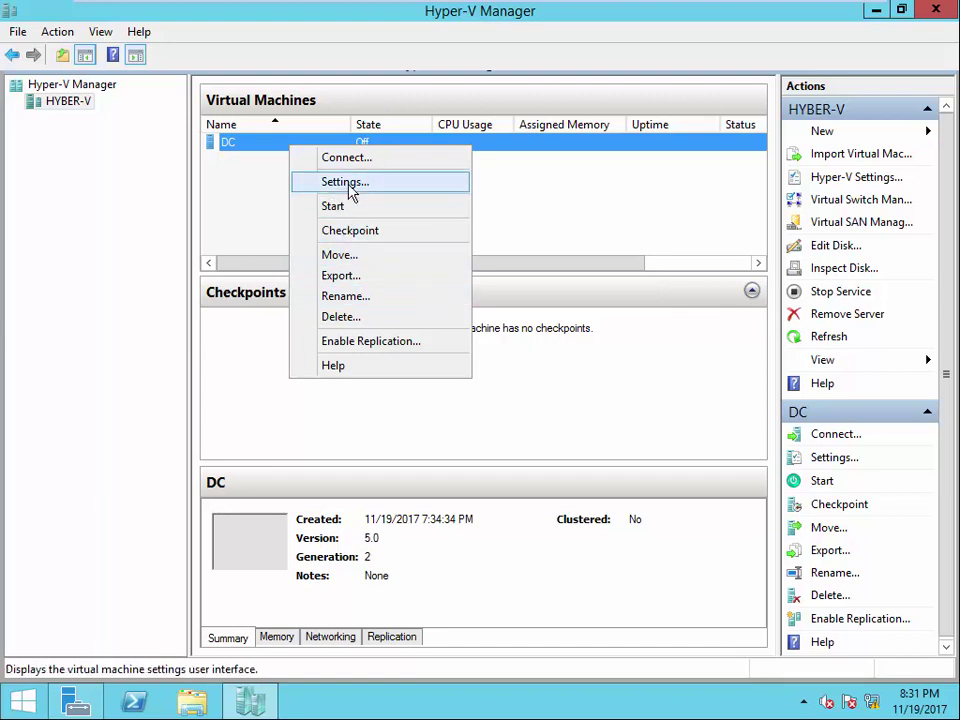
click(345, 182)
click(306, 508)
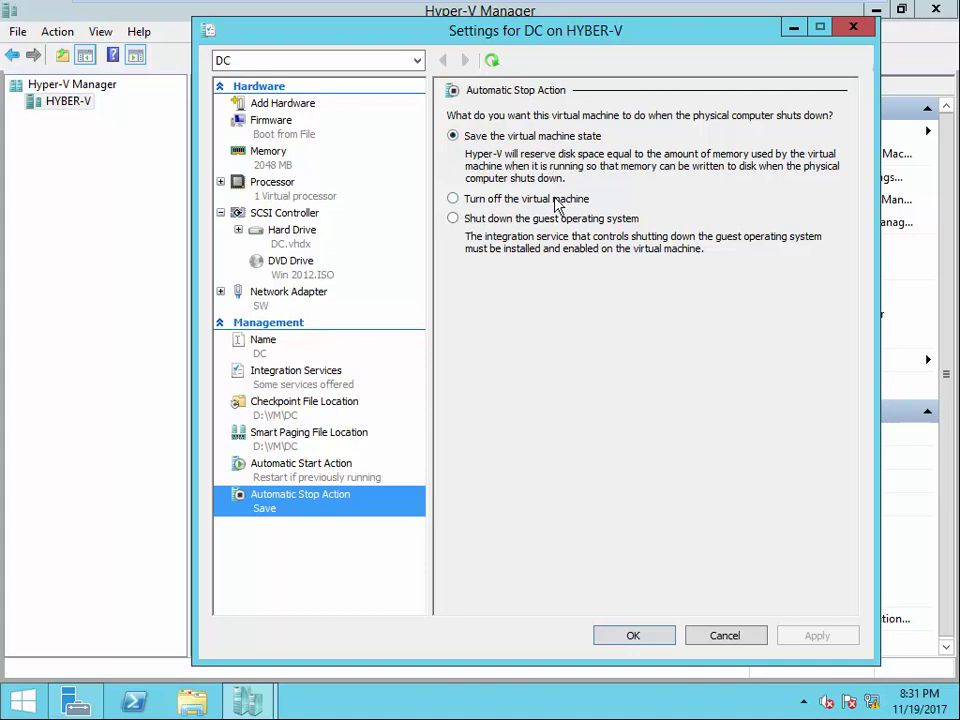
click(485, 203)
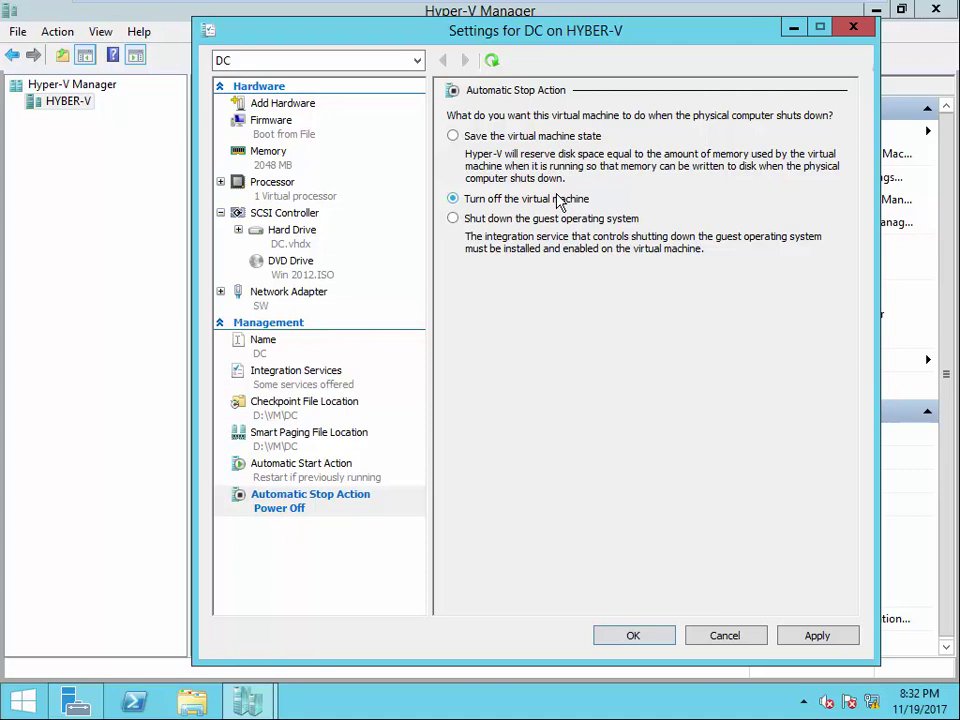
click(546, 219)
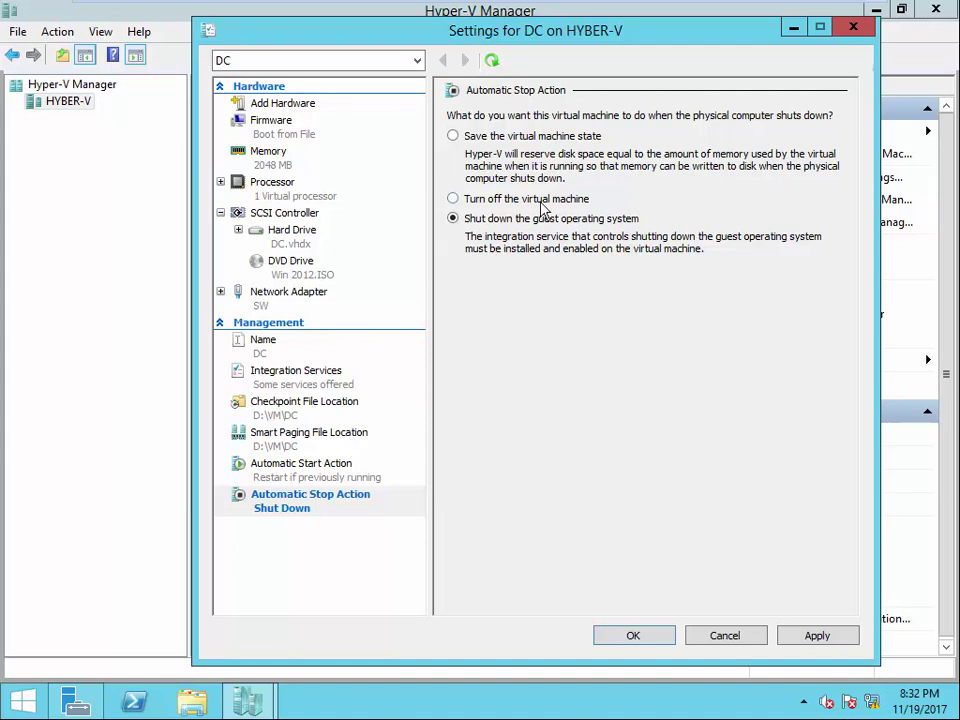
click(812, 637)
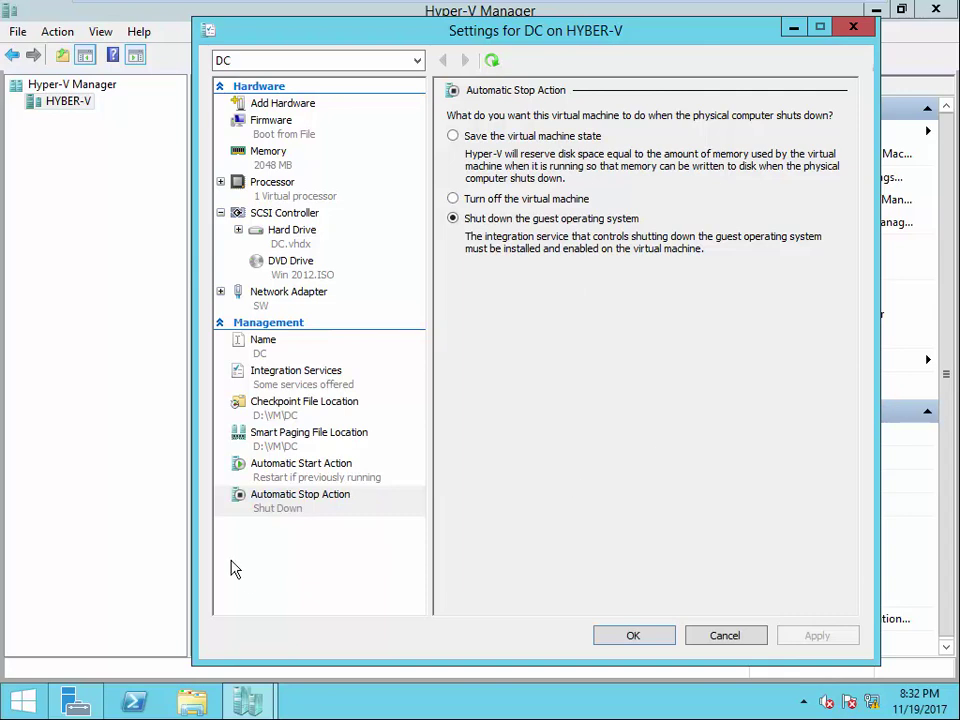
- Set DC's Automatic Start Action to 'Automatically start if it was running' with a 60-second delay
click(295, 466)
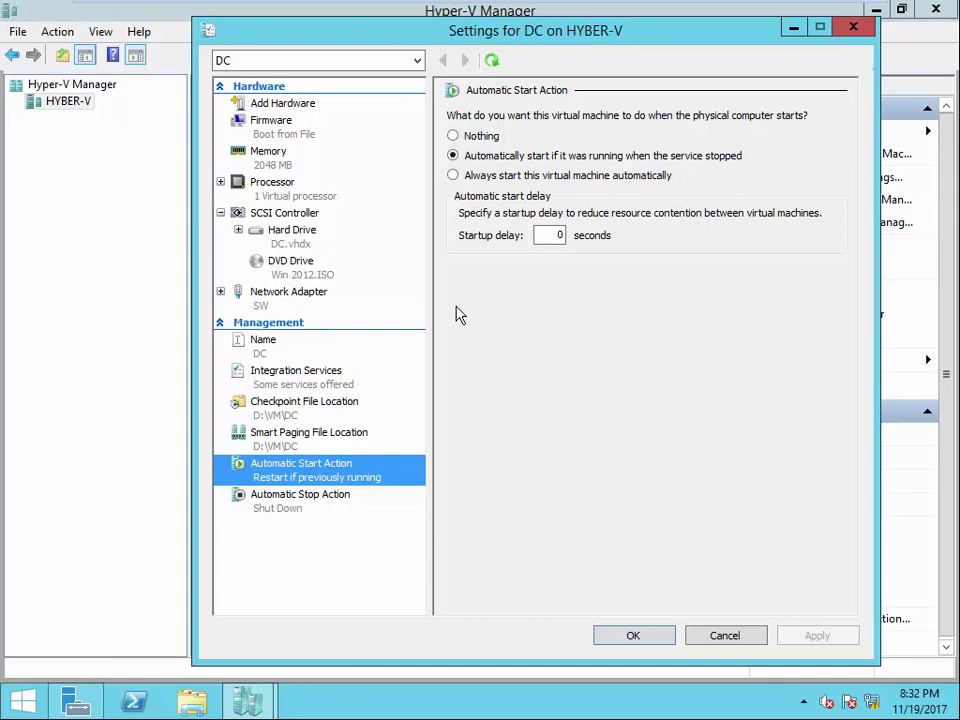
click(484, 135)
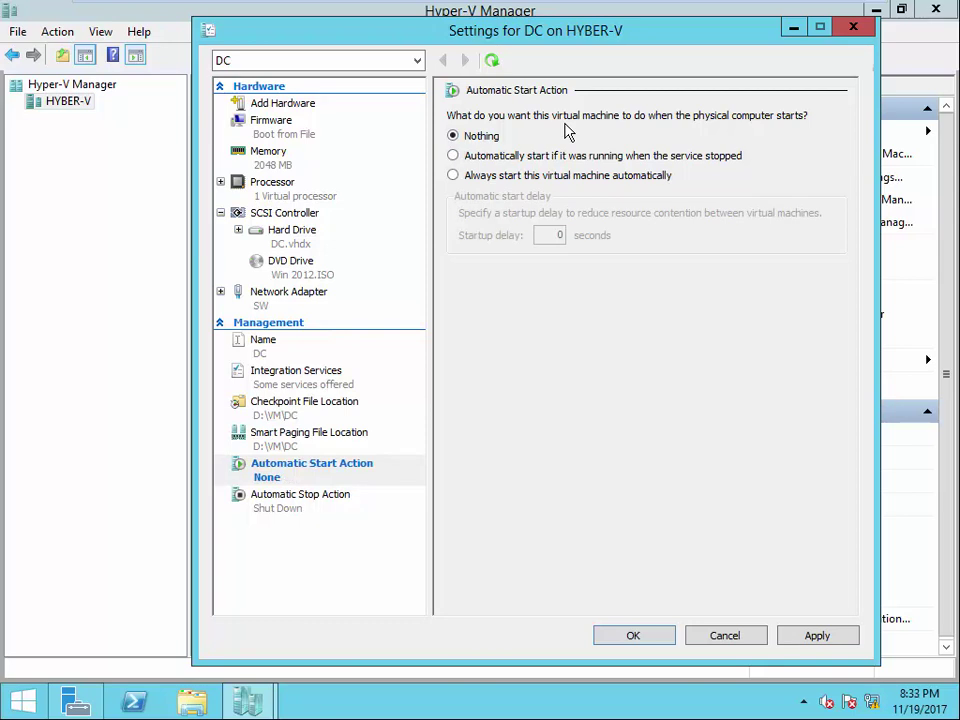
click(534, 155)
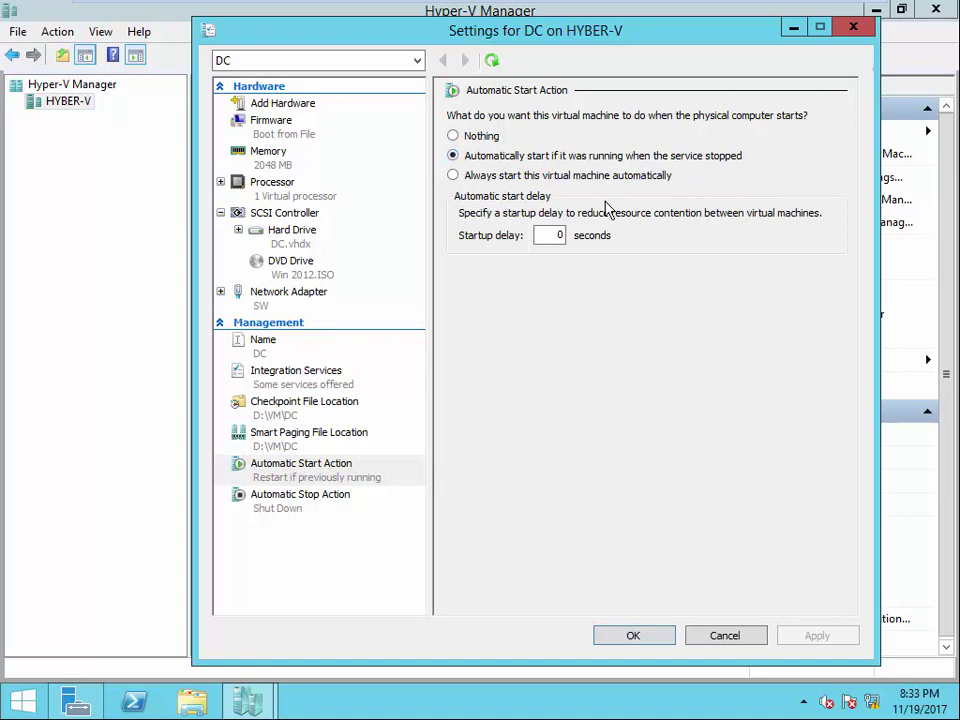
click(578, 176)
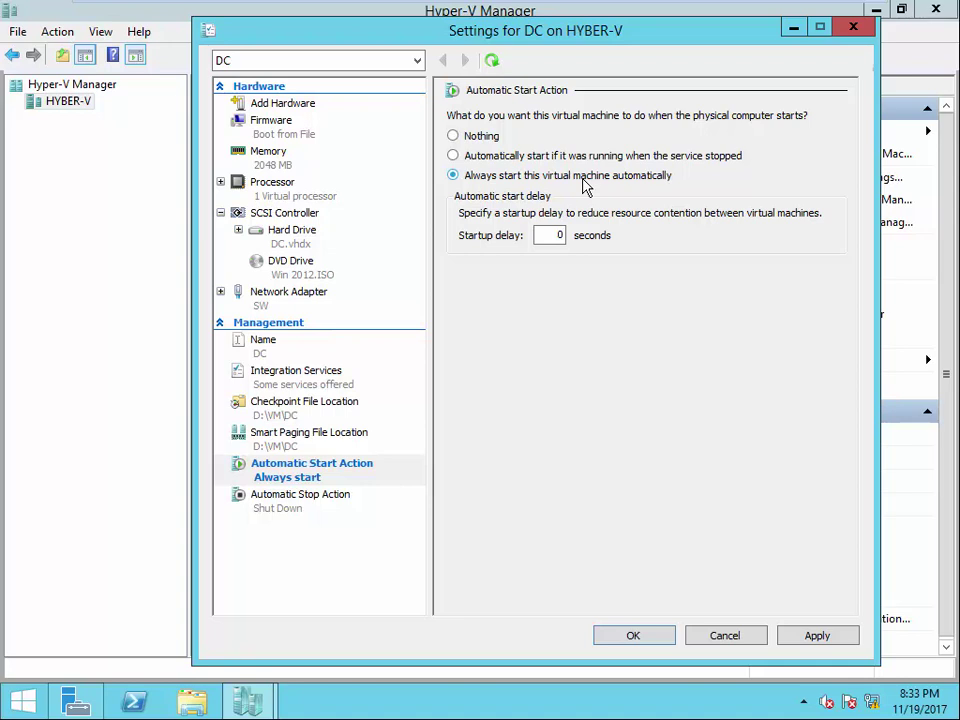
click(574, 155)
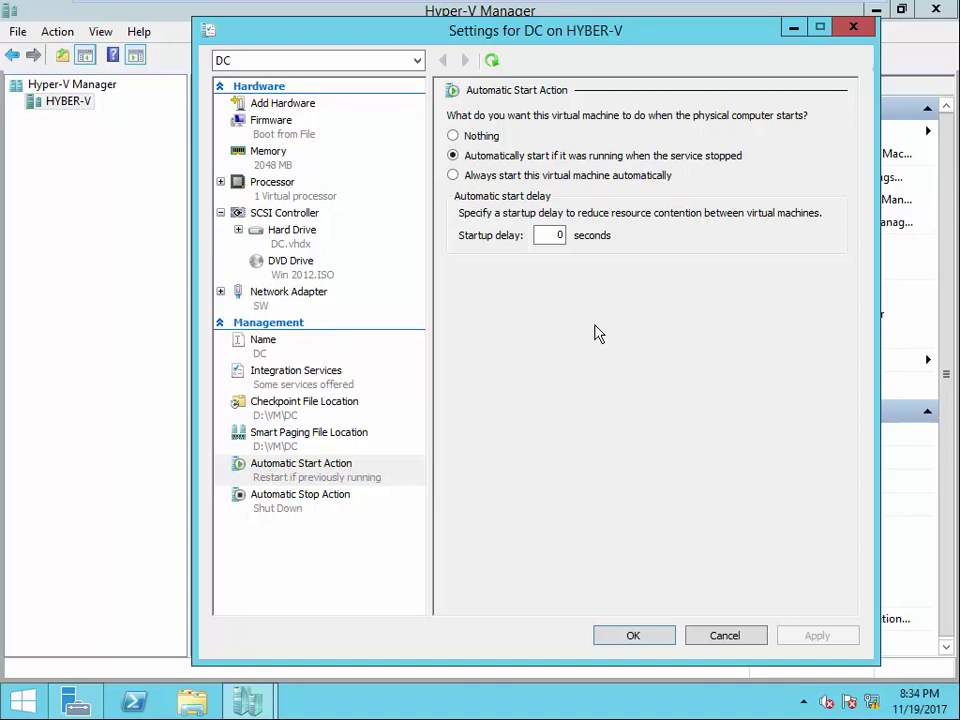
double_click(550, 235)
text(60)
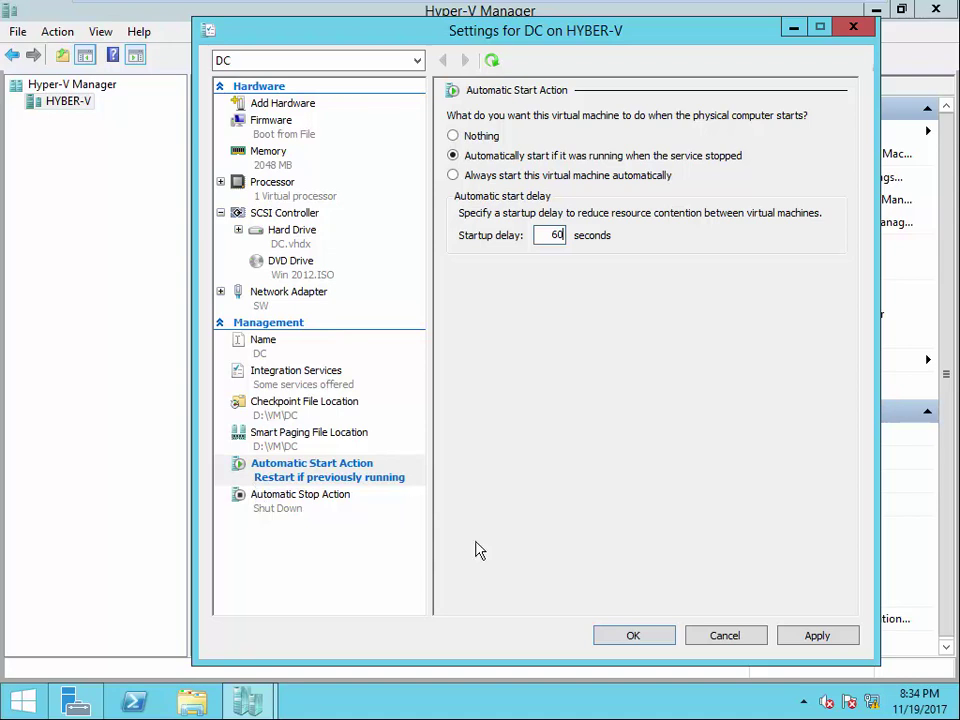
click(790, 636)
click(652, 635)
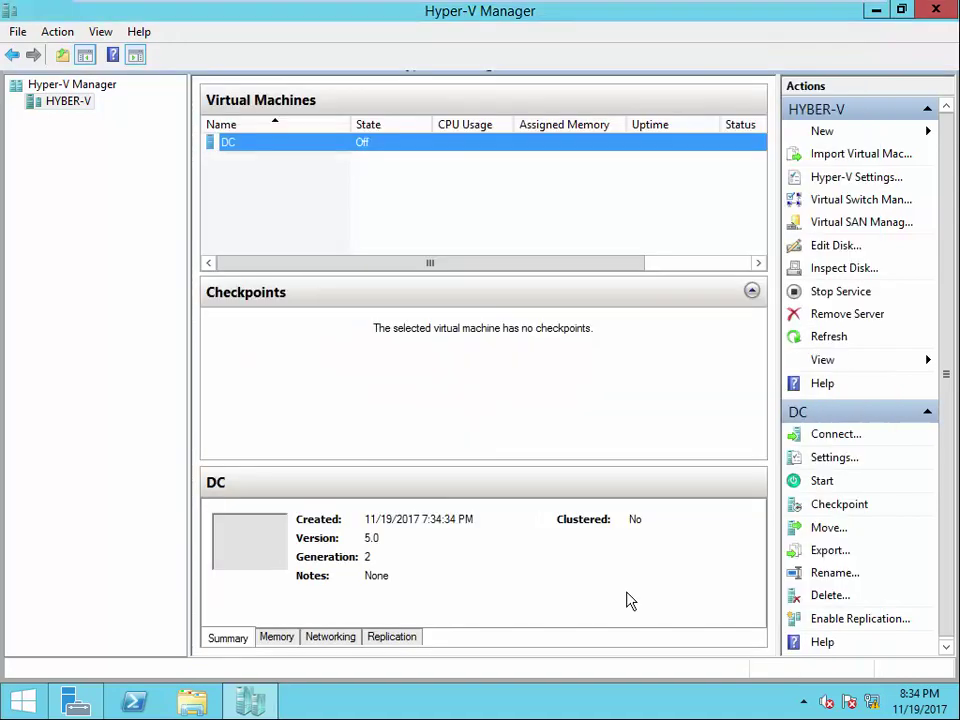
- Connect to DC's console, then close it again
right_click(275, 151)
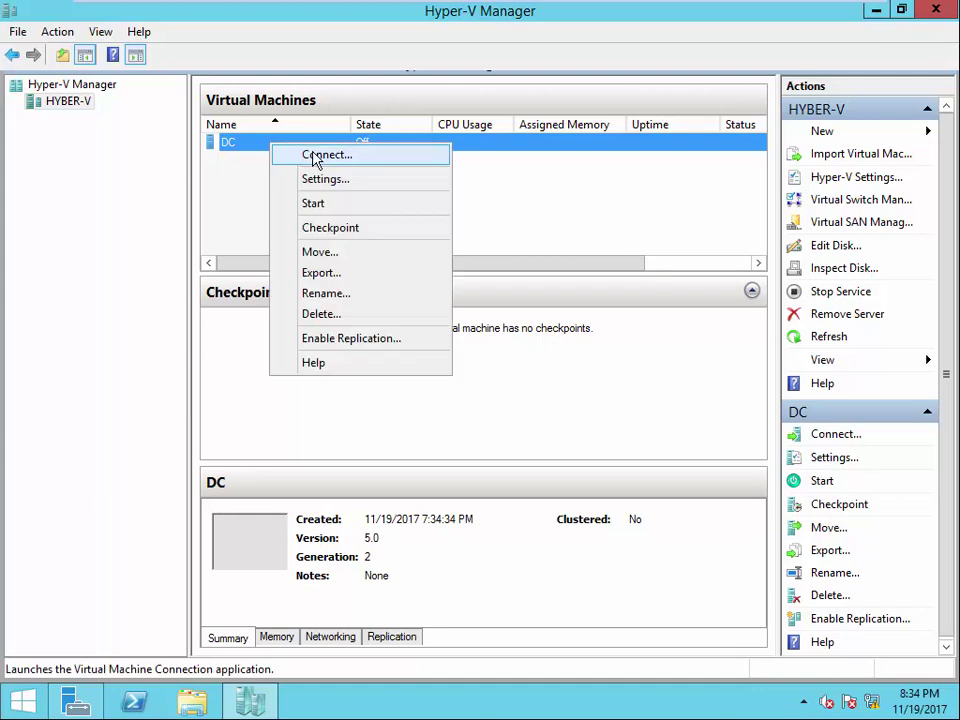
click(318, 156)
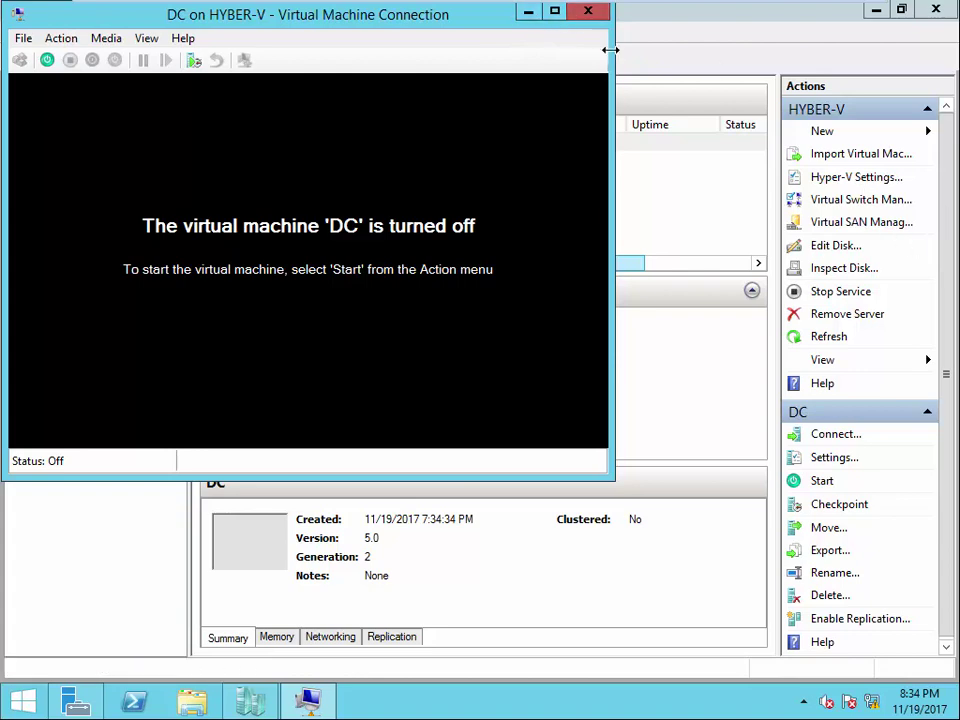
click(601, 14)
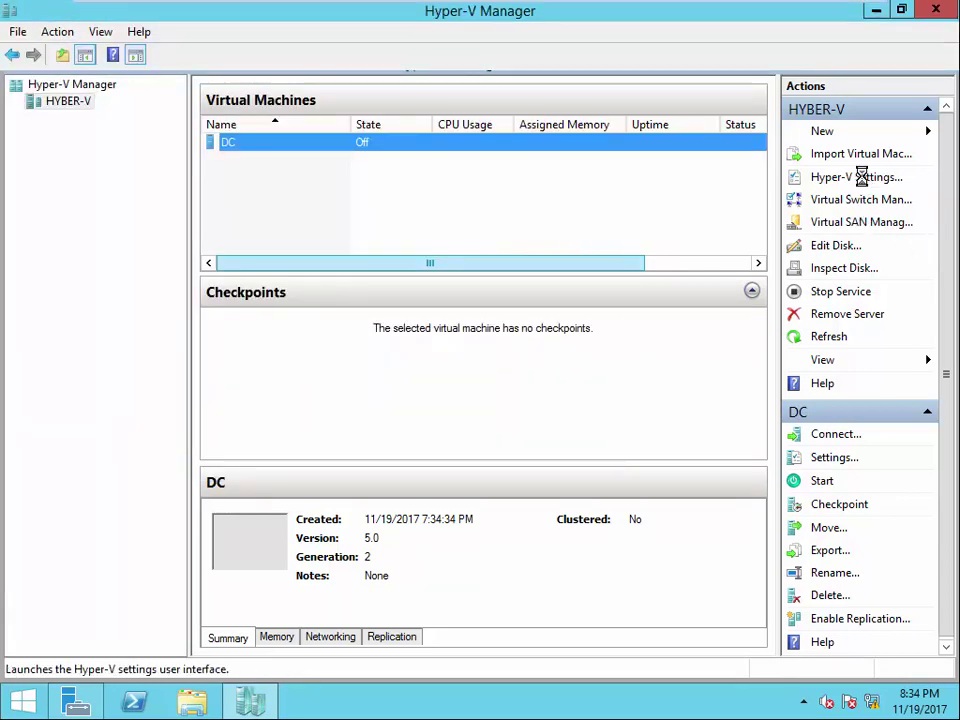
- In Hyper-V Settings, tick Allow enhanced session mode under Enhanced Session Mode Policy and apply
click(866, 180)
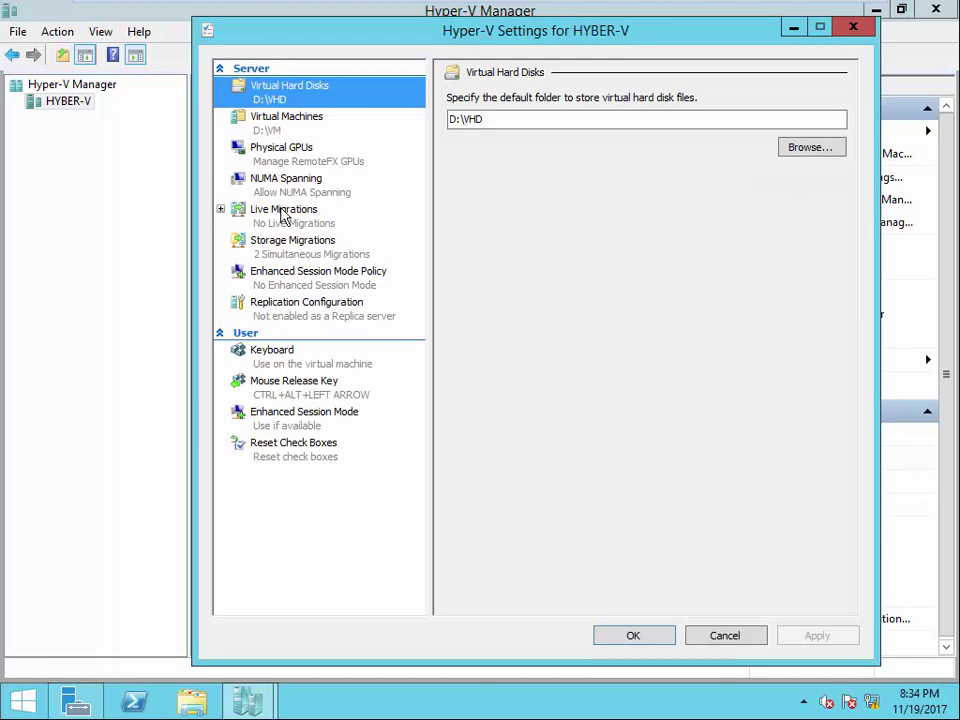
click(282, 213)
click(286, 259)
click(266, 278)
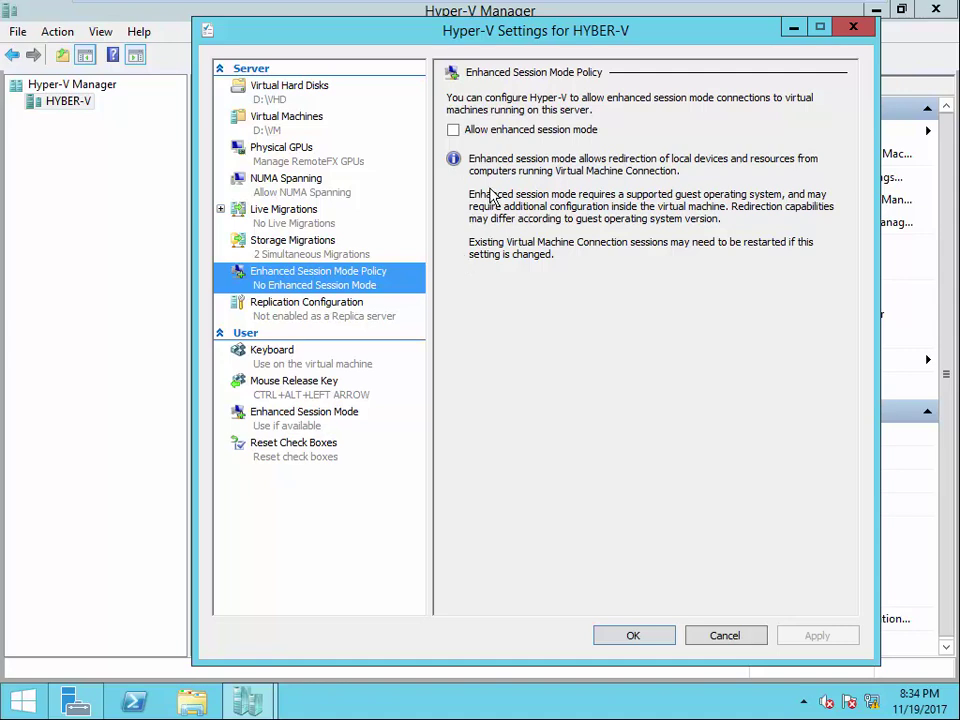
click(453, 129)
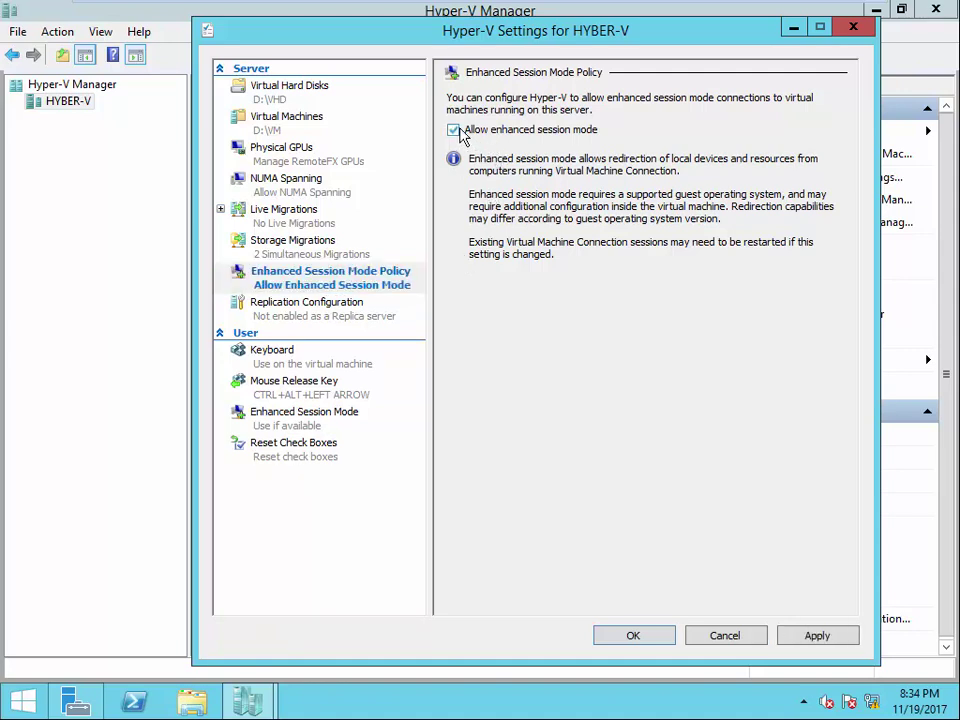
click(810, 636)
click(633, 636)
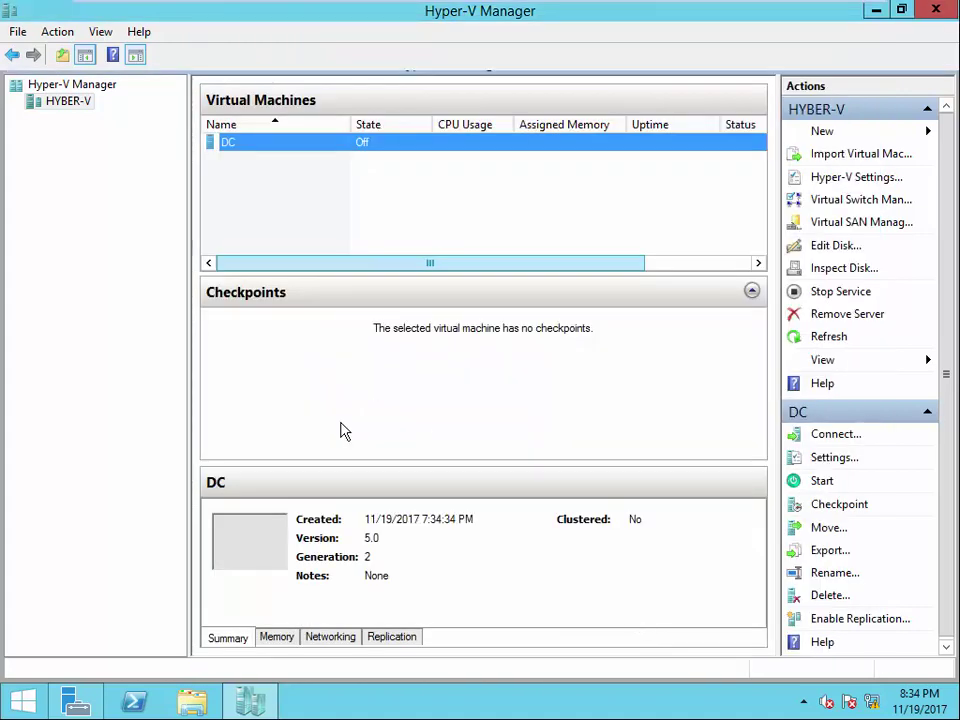
- Connect to DC's console and start the virtual machine
right_click(241, 145)
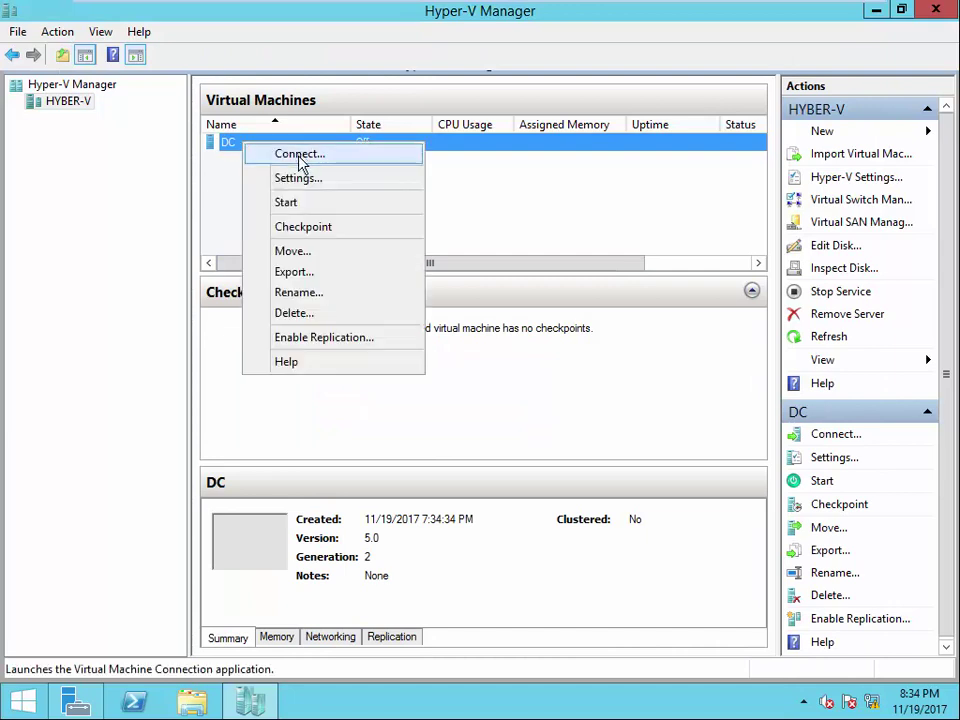
click(301, 154)
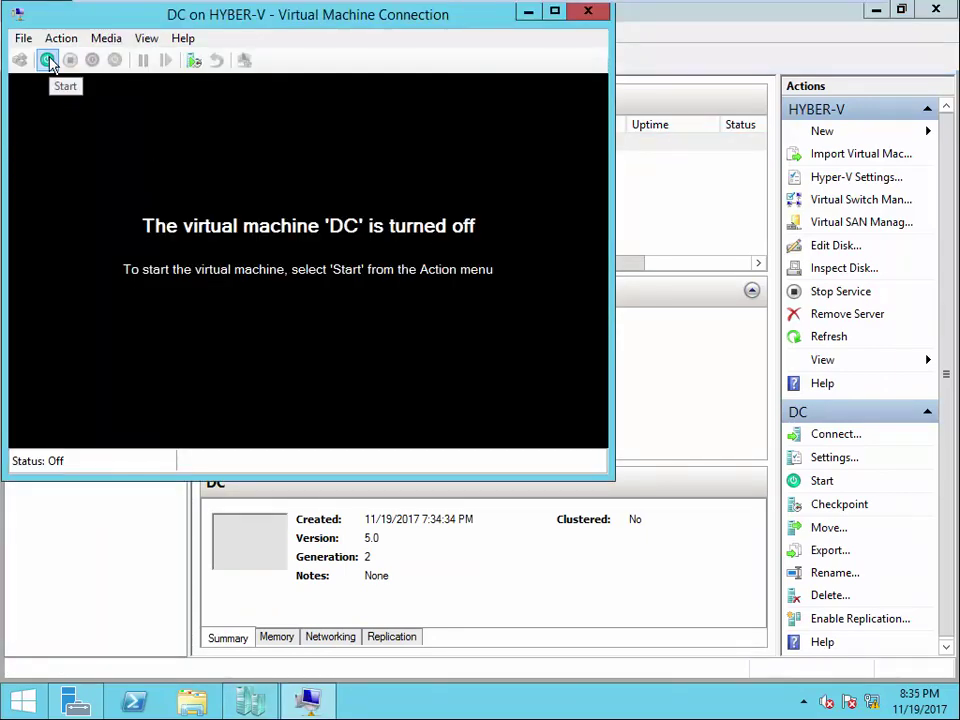
click(48, 61)
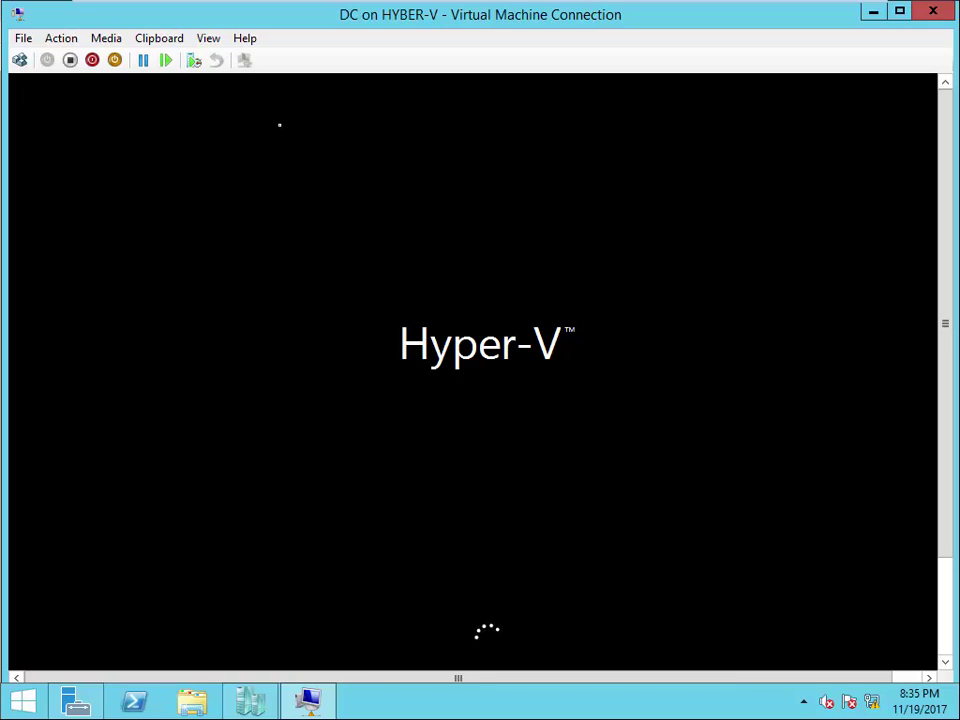
- Look at DC's Settings and the Action menu, closing both unchanged
click(24, 38)
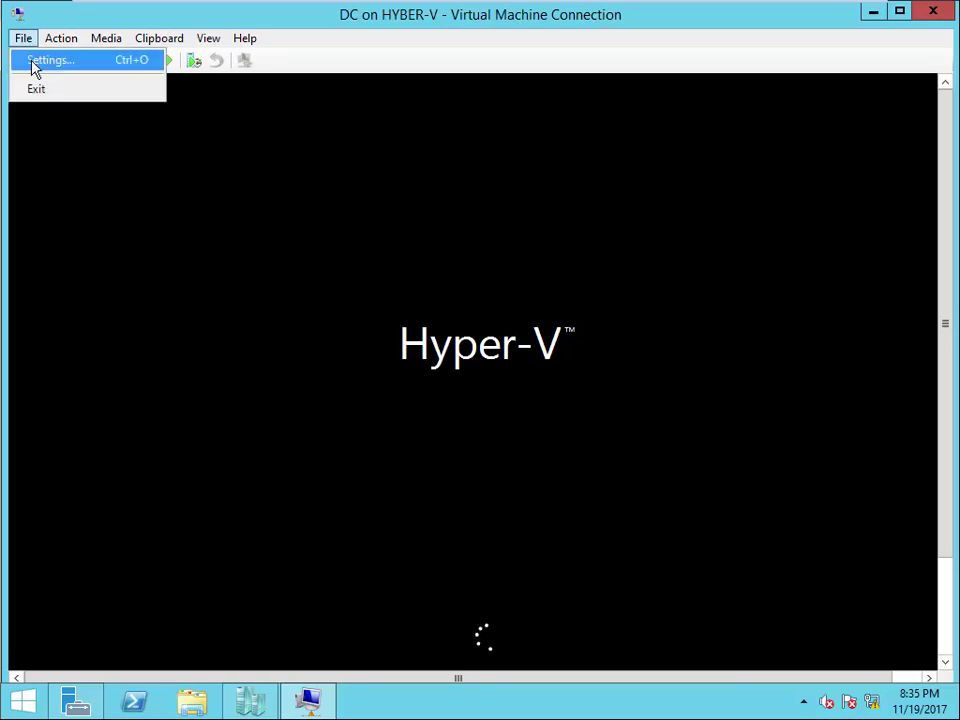
click(32, 62)
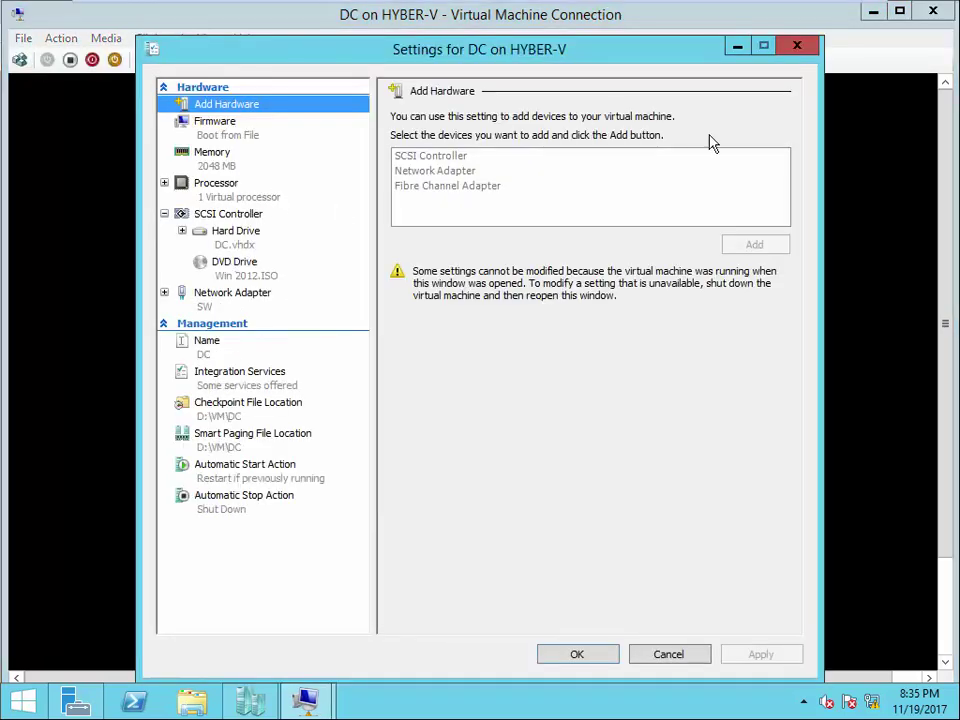
click(784, 48)
click(62, 40)
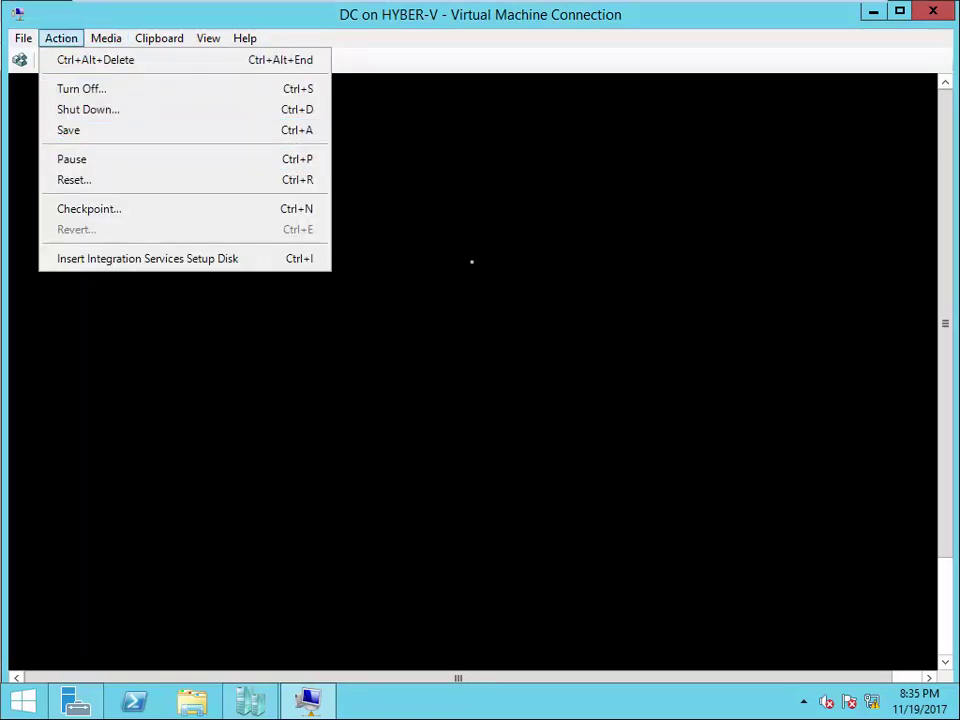
click(473, 268)
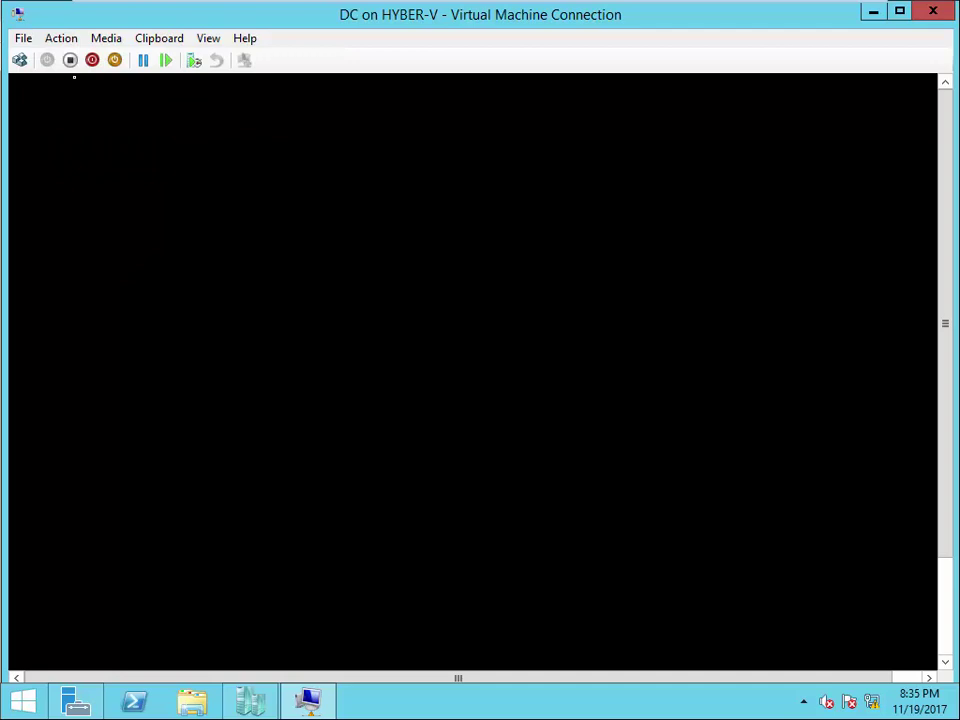
- Browse the Media and View menus while DC boots to its lock screen
click(106, 40)
mouse_move(112, 62)
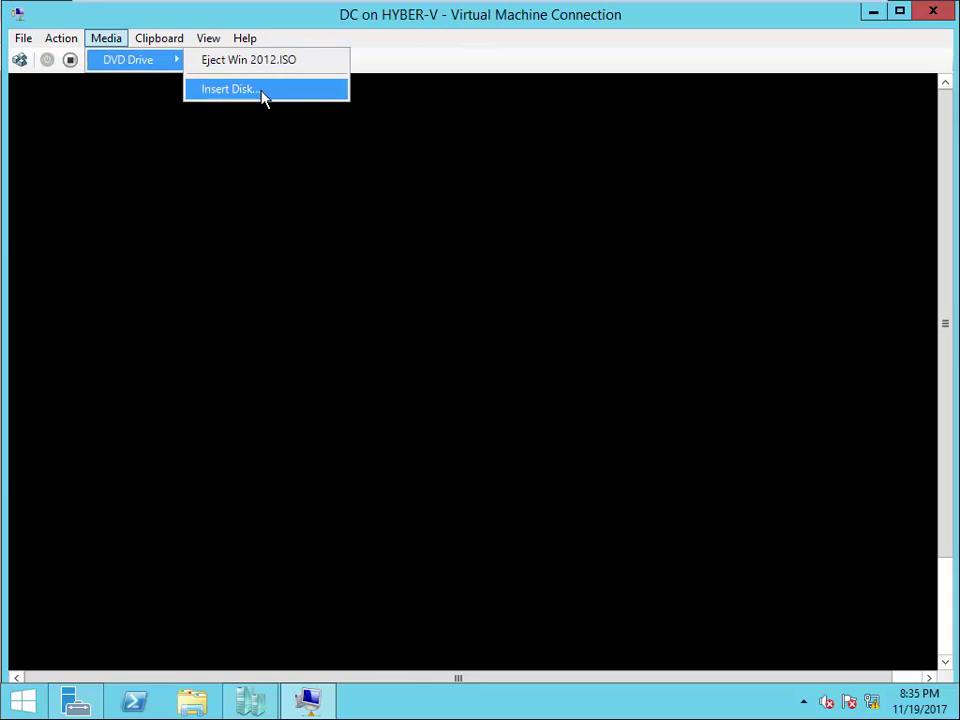
mouse_move(208, 40)
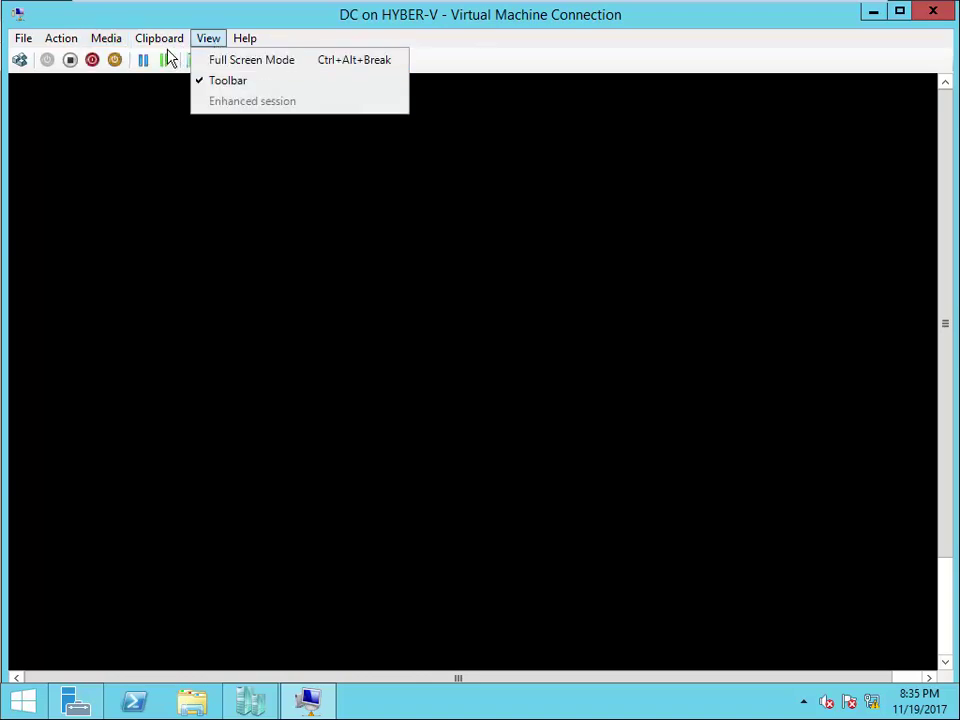
mouse_move(99, 42)
mouse_move(183, 63)
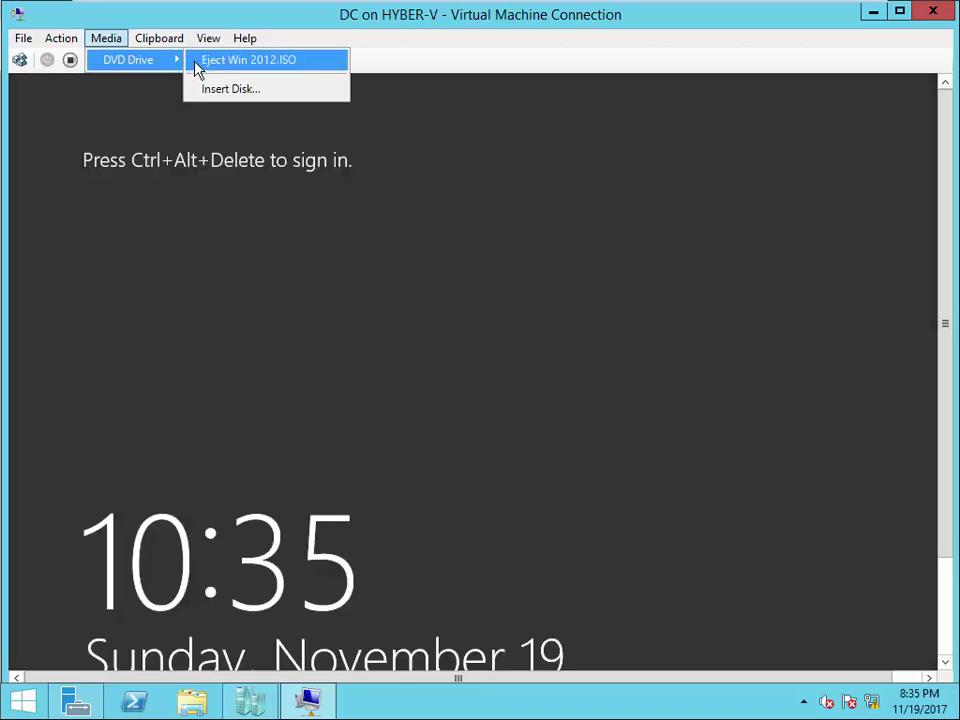
click(231, 89)
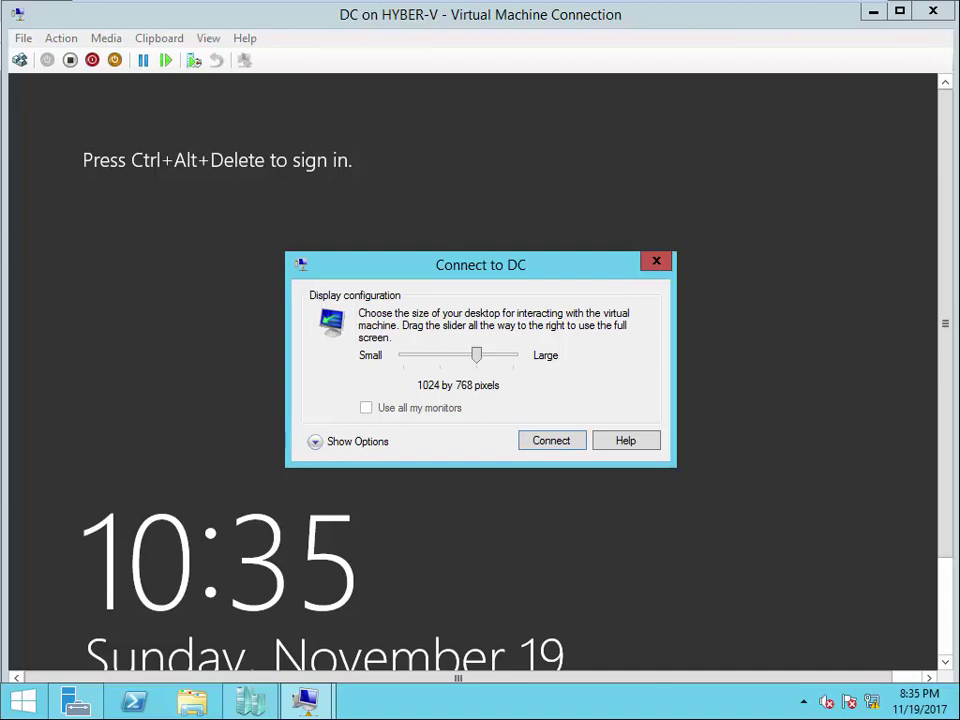
- Connect to DC at 800 by 600 and sign in with the administrator password
drag(459, 360, 440, 357)
click(551, 440)
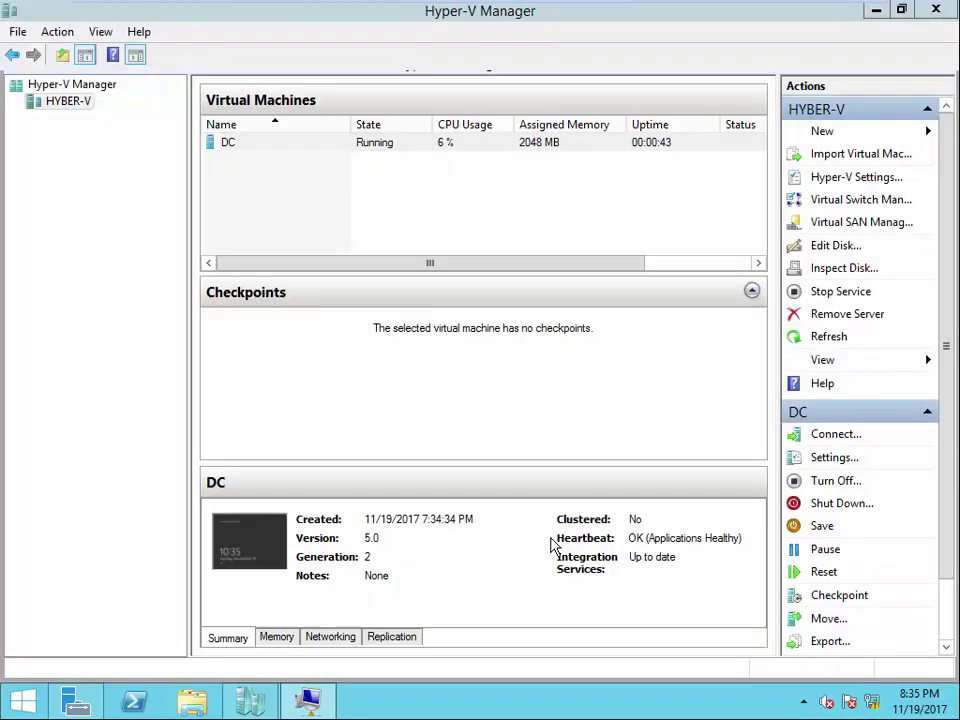
click(325, 706)
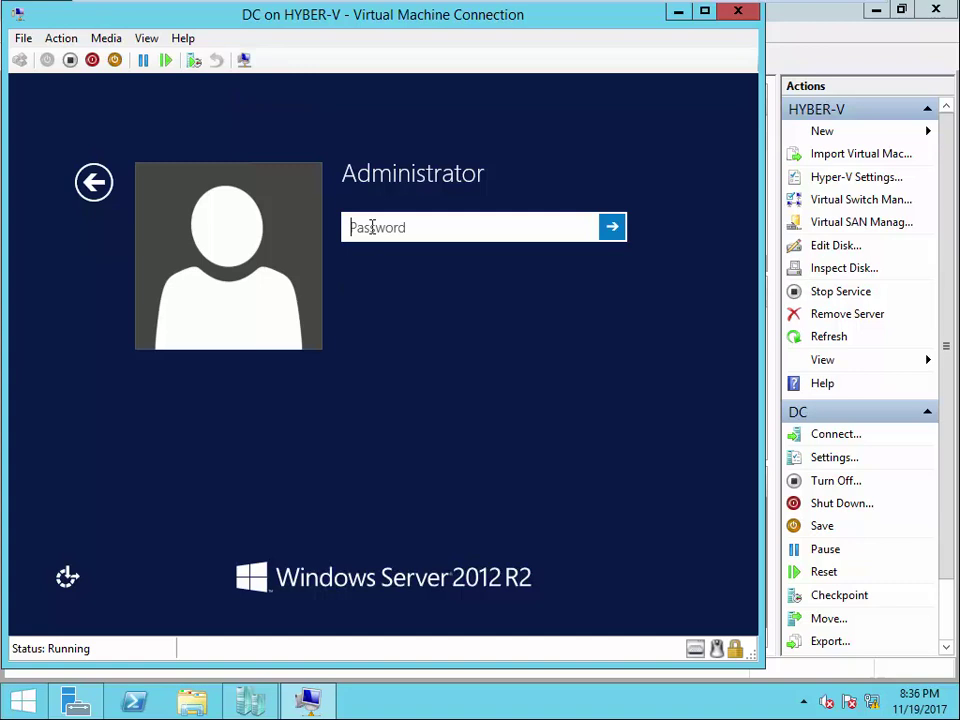
text(••••••••)
key(Return)
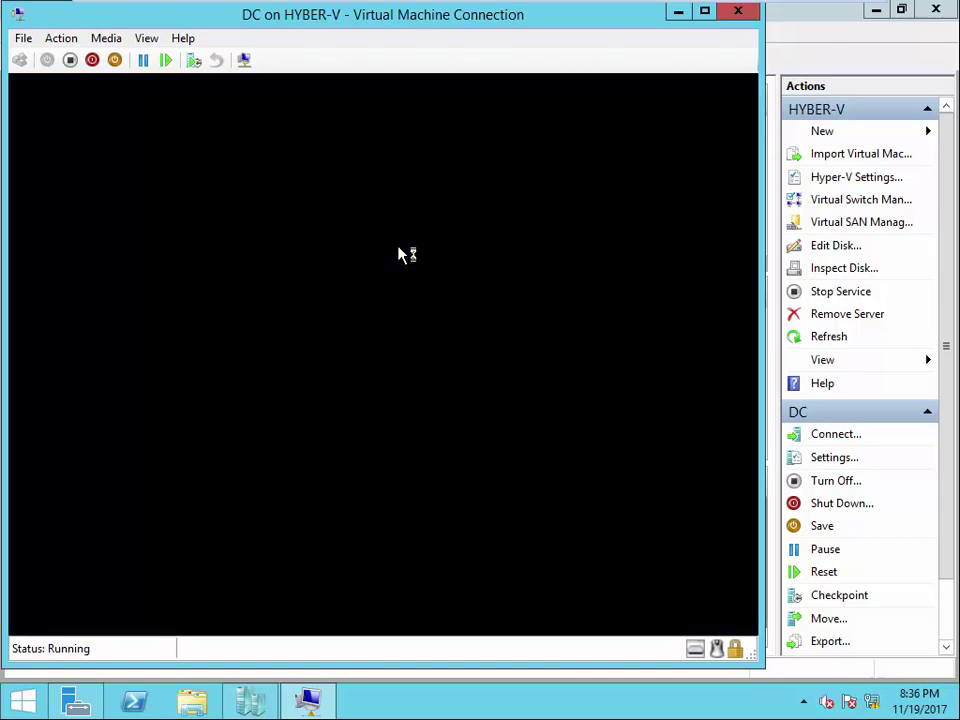
- Toggle Enhanced session mode from the View menu and glance at the Help menu
click(146, 38)
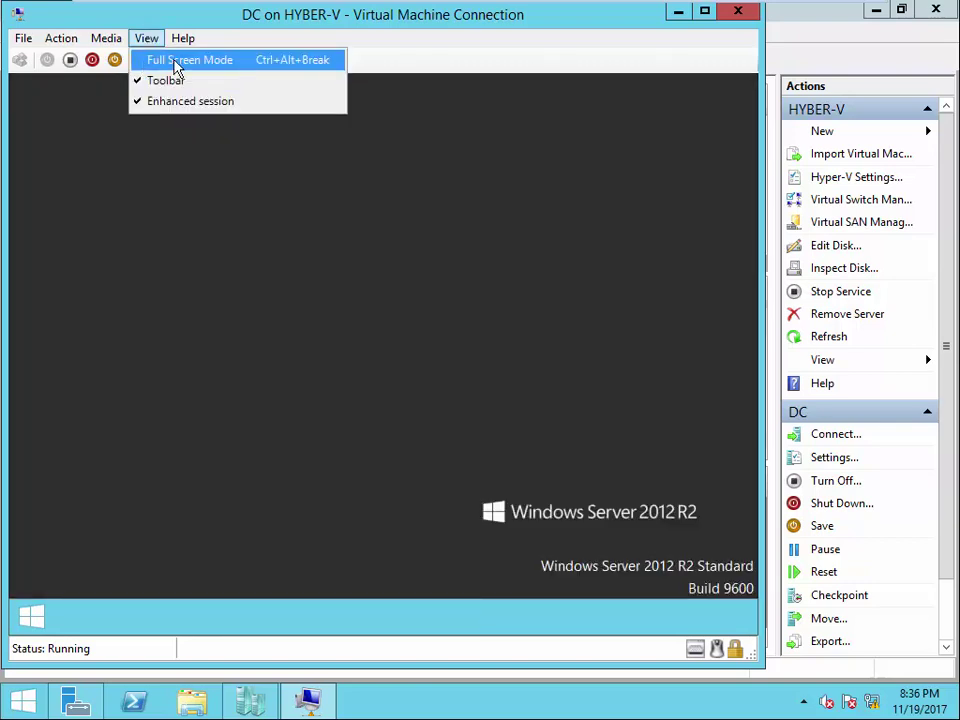
click(105, 145)
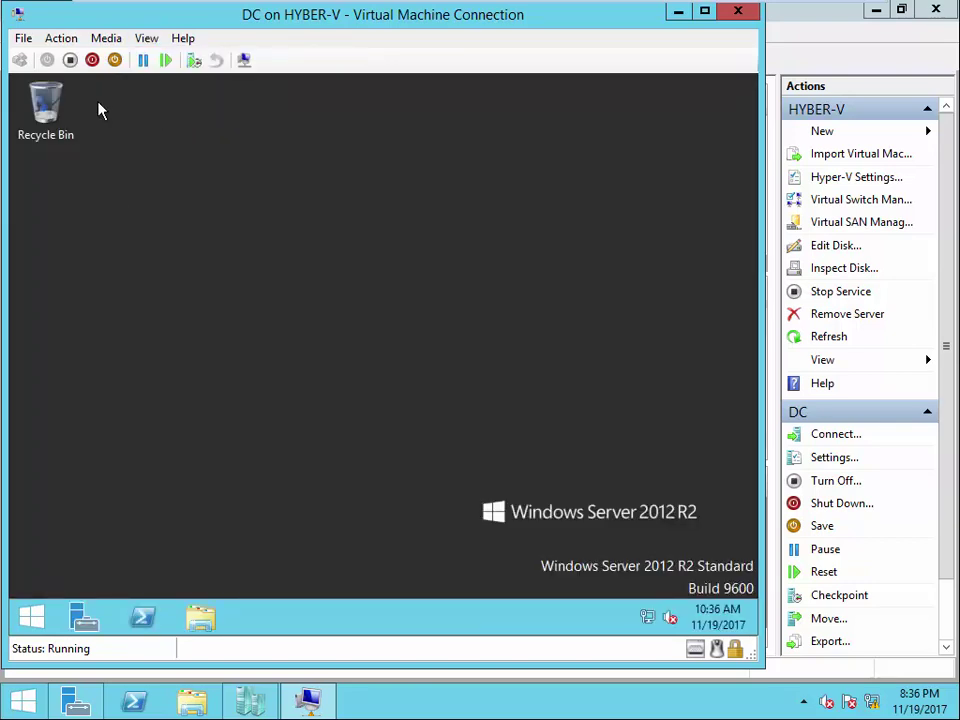
click(146, 38)
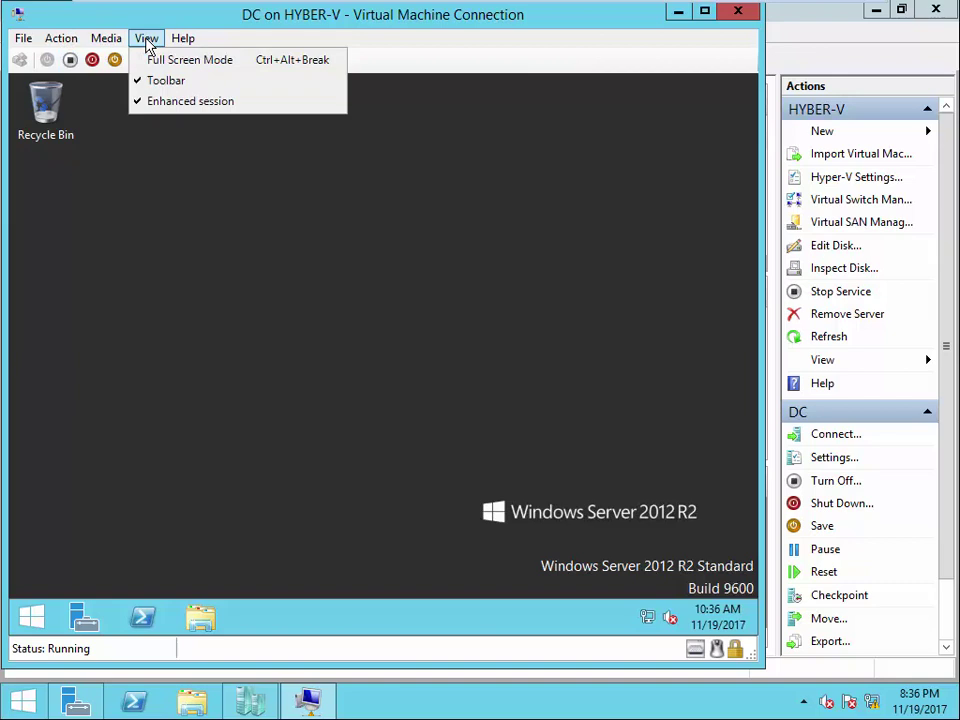
click(163, 108)
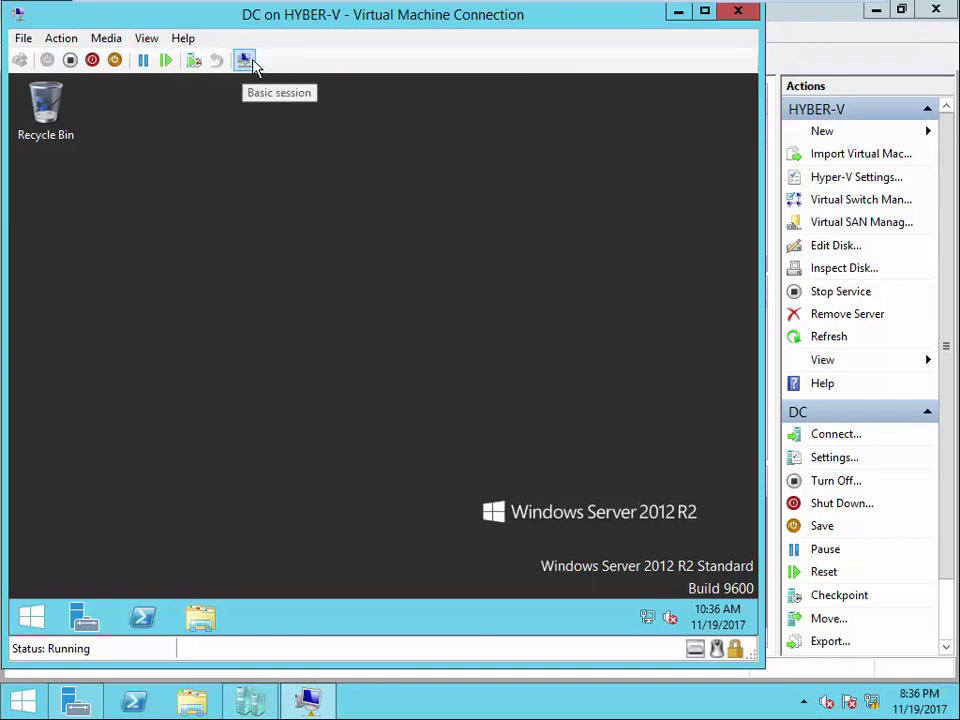
click(188, 42)
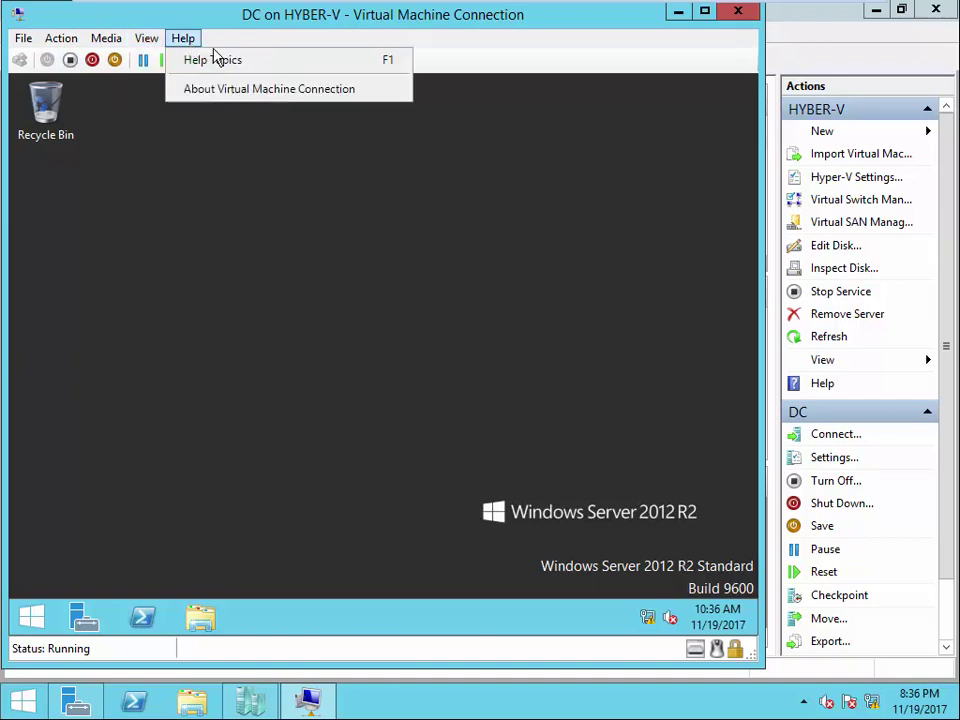
click(410, 215)
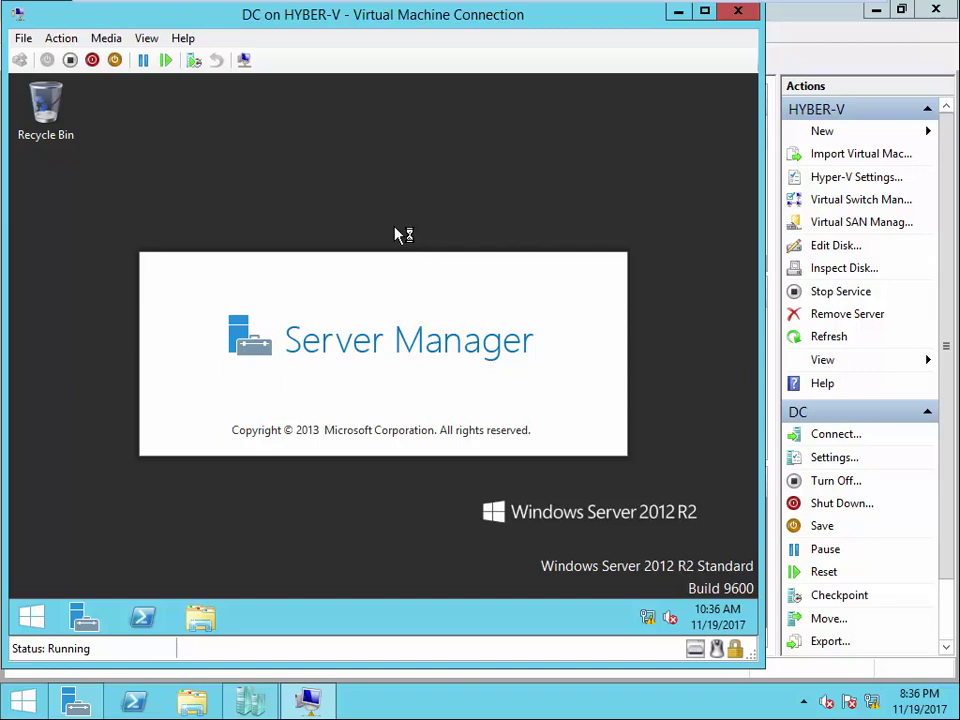
- Check the host list, then close DC's connection window without restarting the guest
click(679, 13)
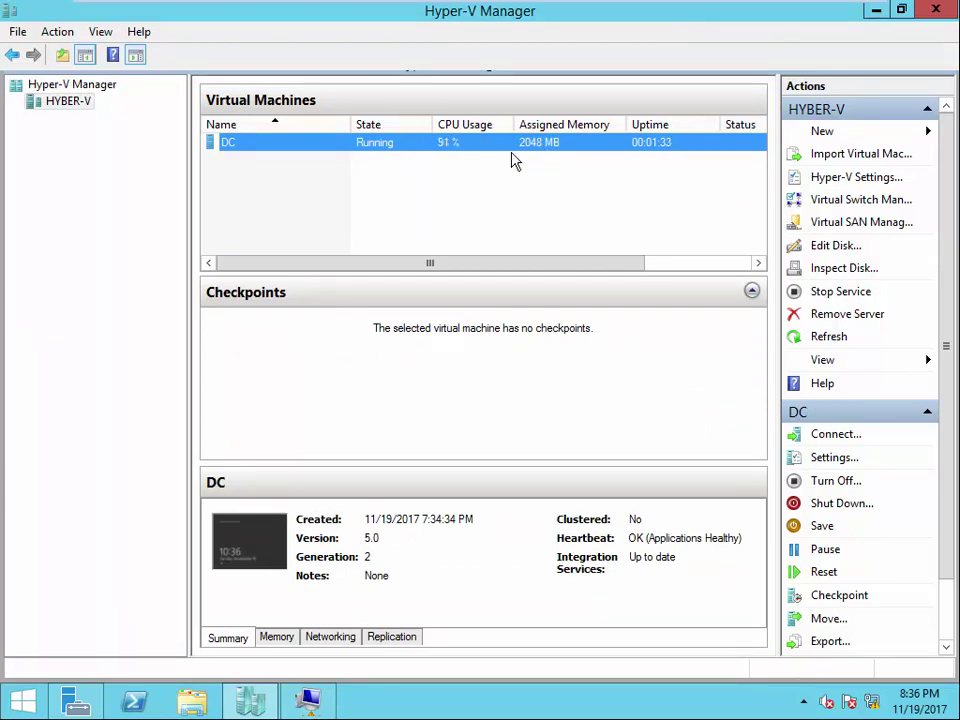
click(308, 700)
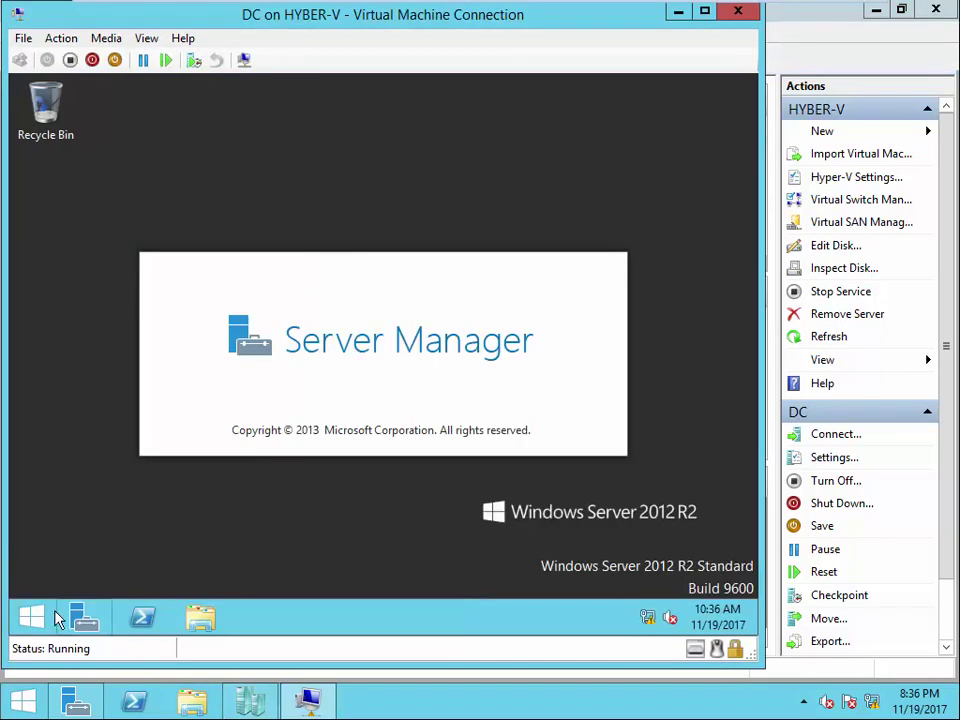
right_click(37, 624)
mouse_move(176, 583)
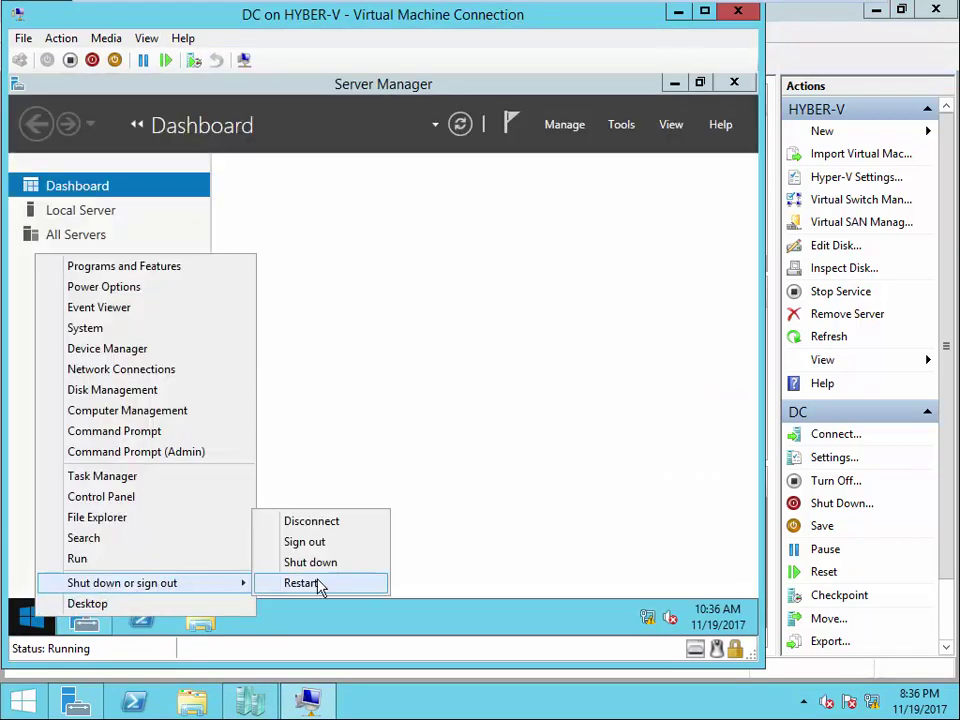
click(556, 319)
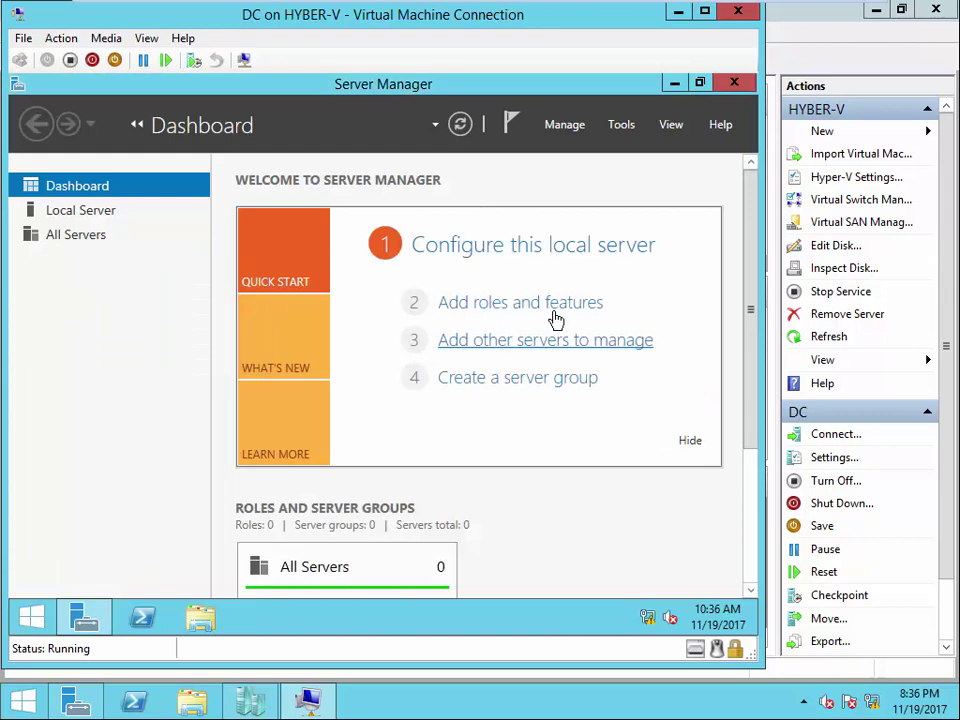
click(733, 13)
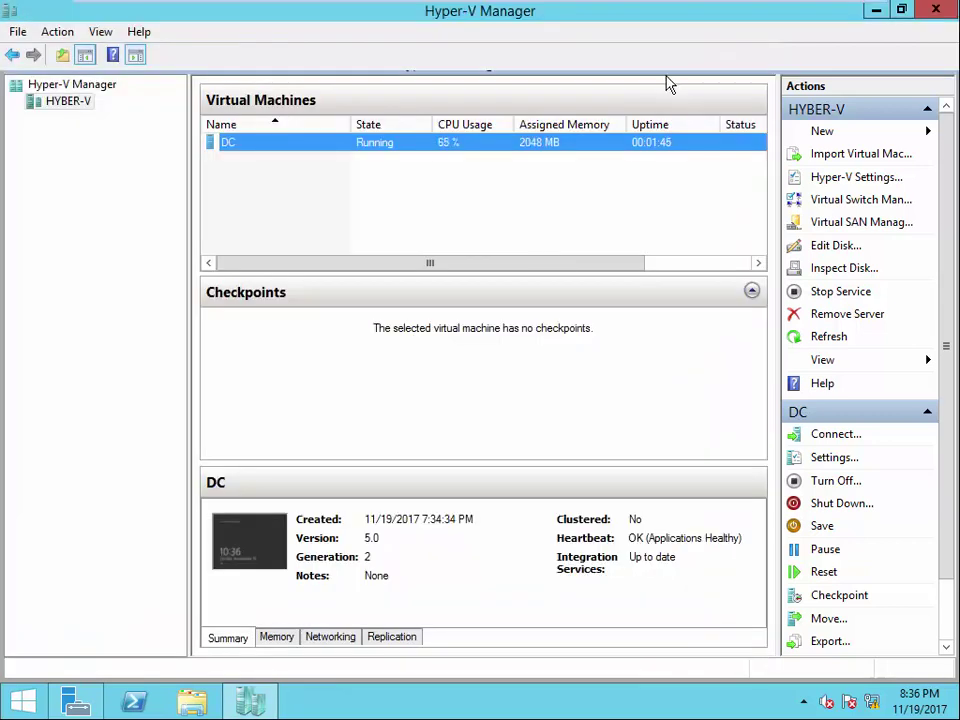
- Reconnect to DC at 800 by 600 and bring the host's VM list forward
right_click(390, 148)
click(430, 153)
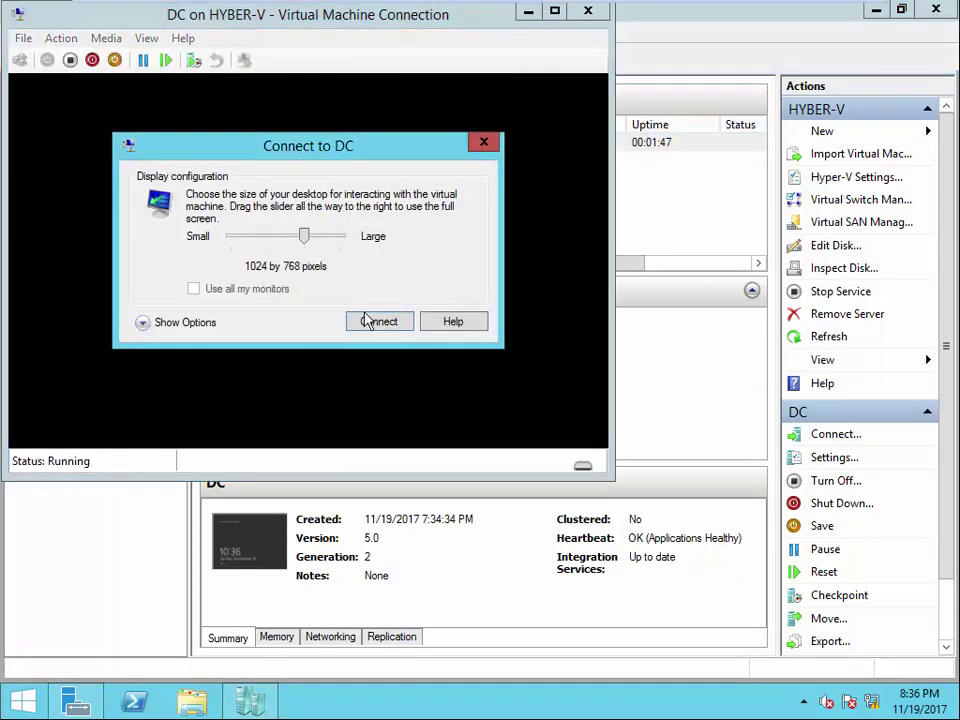
click(270, 240)
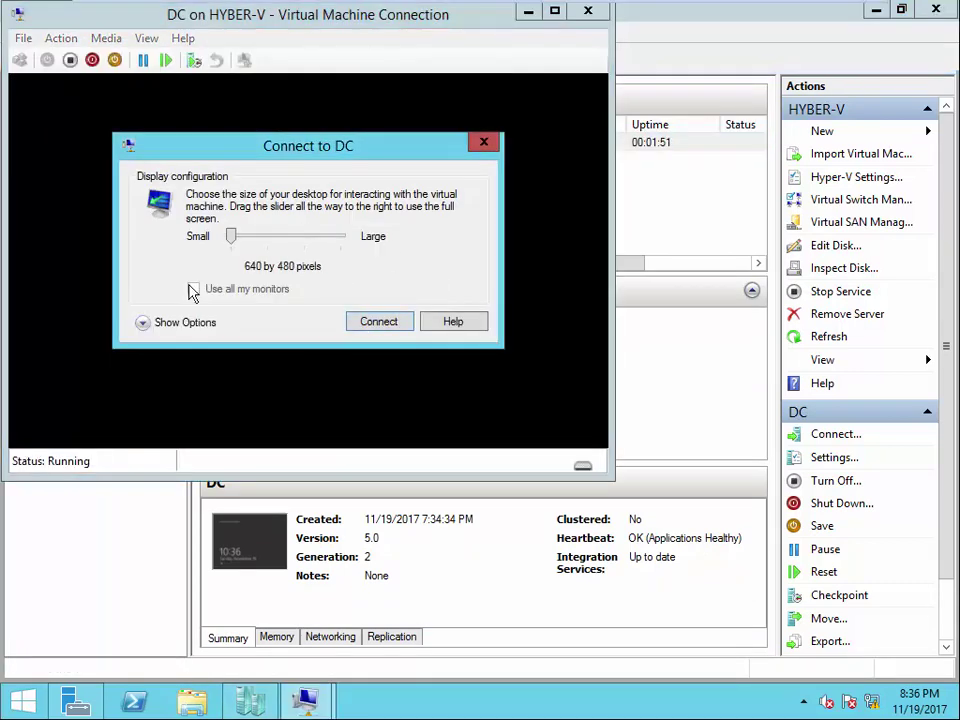
click(273, 238)
drag(308, 240, 283, 240)
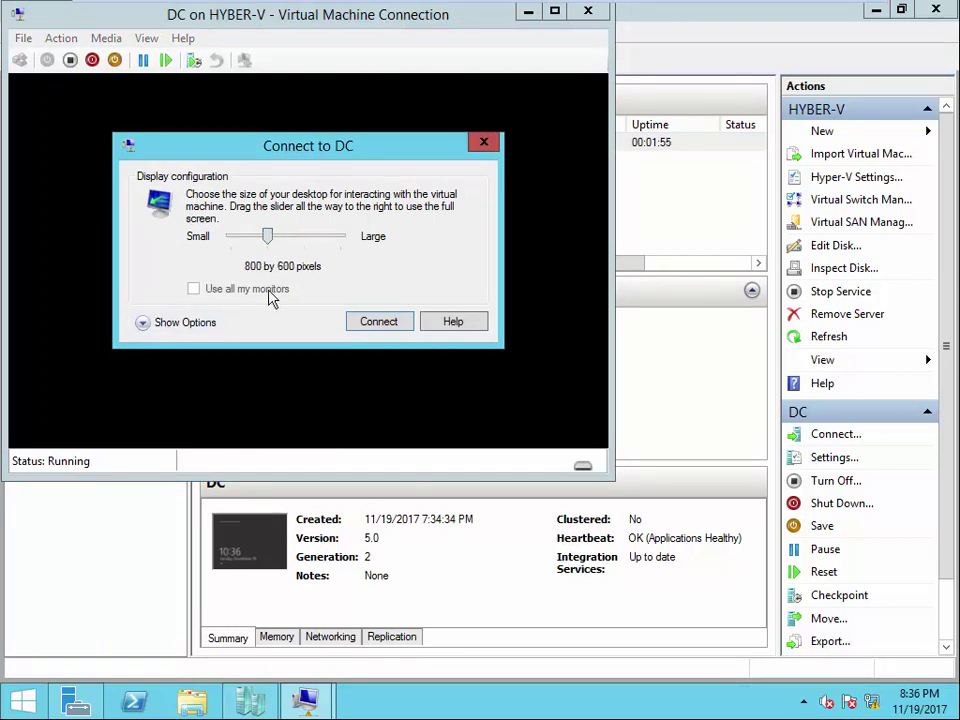
click(375, 323)
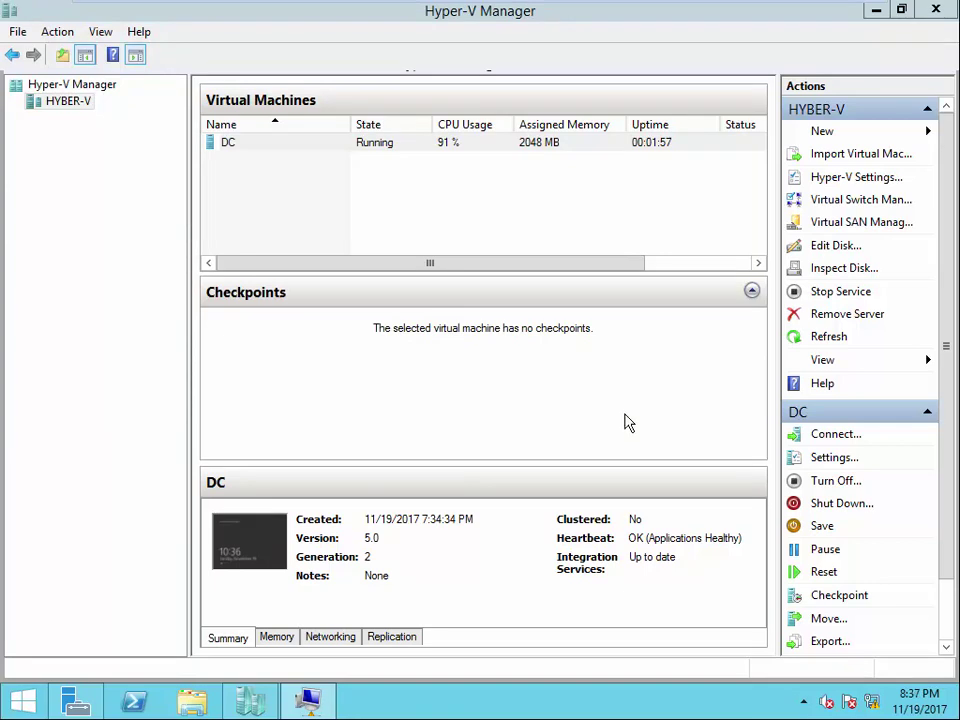
click(311, 699)
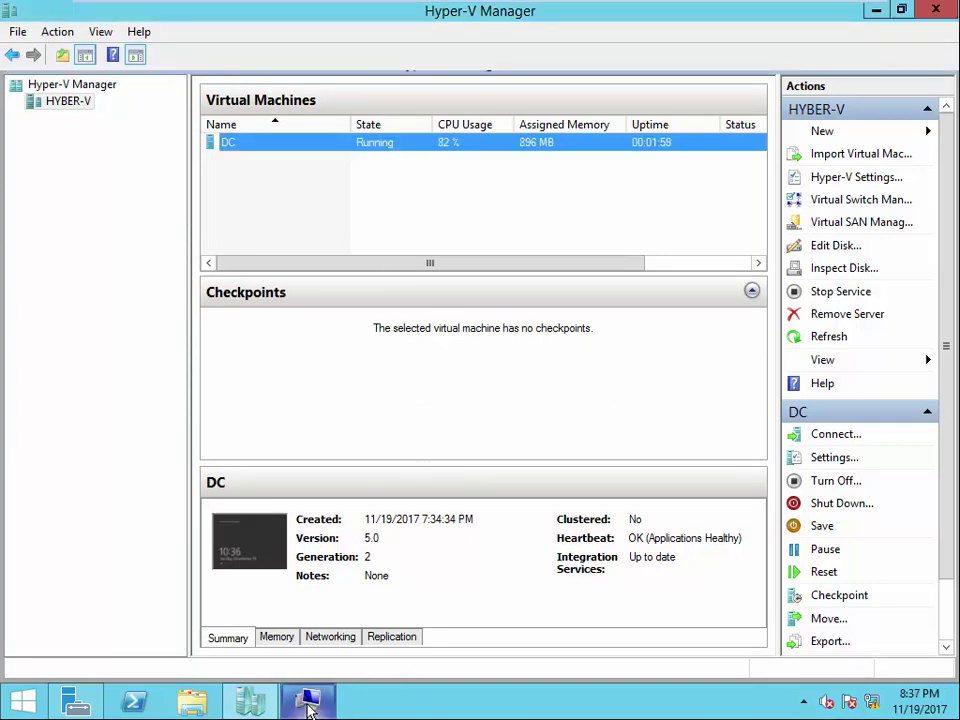
- Sign in to DC with the administrator password and dismiss the add-servers prompt
mouse_move(306, 699)
click(311, 621)
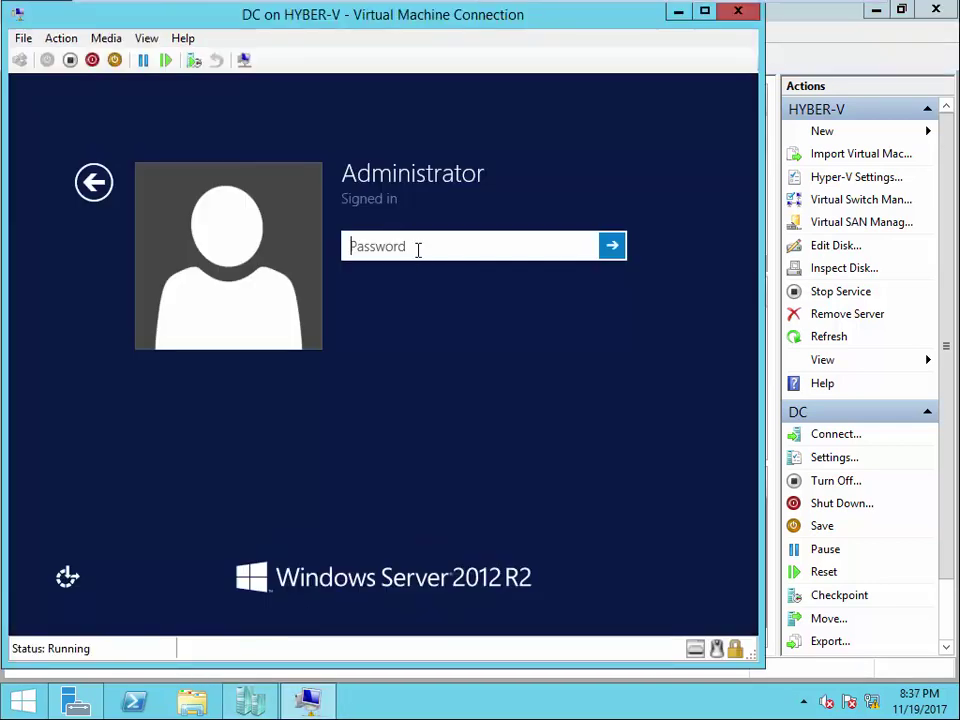
text(Pa$$w0rd)
key(Return)
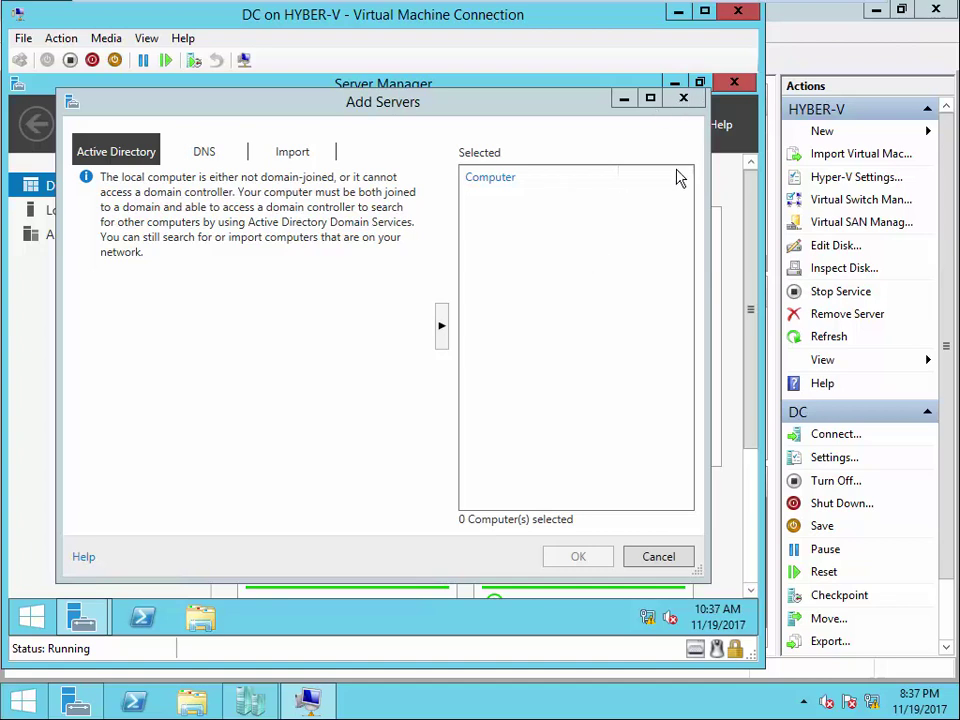
click(683, 97)
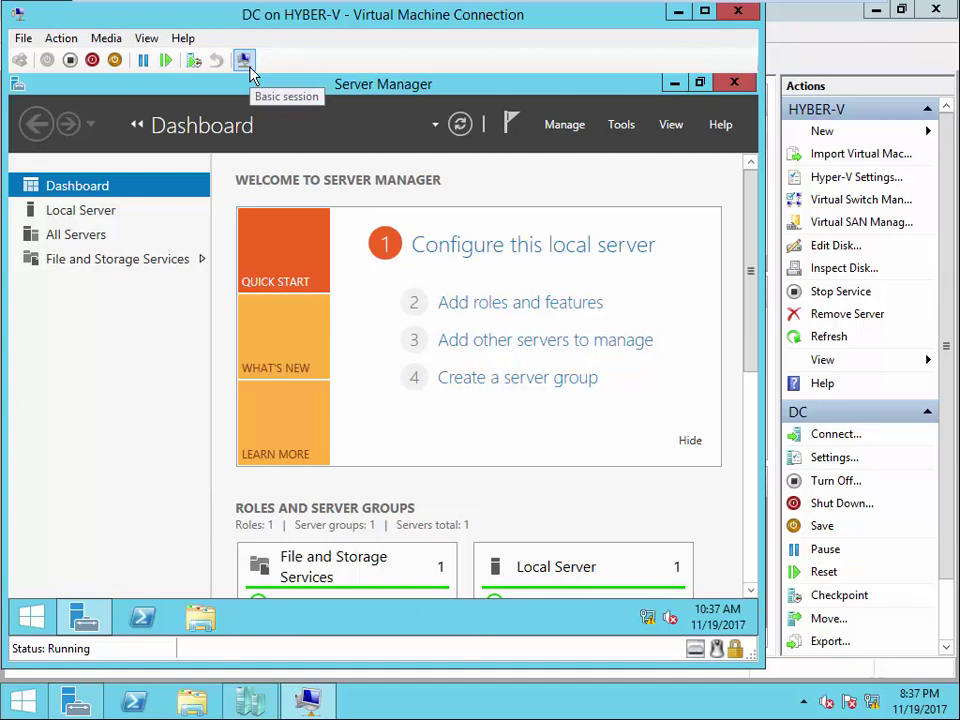
- Switch to a basic session and minimize Hyper-V Manager and the host window behind DC
click(244, 61)
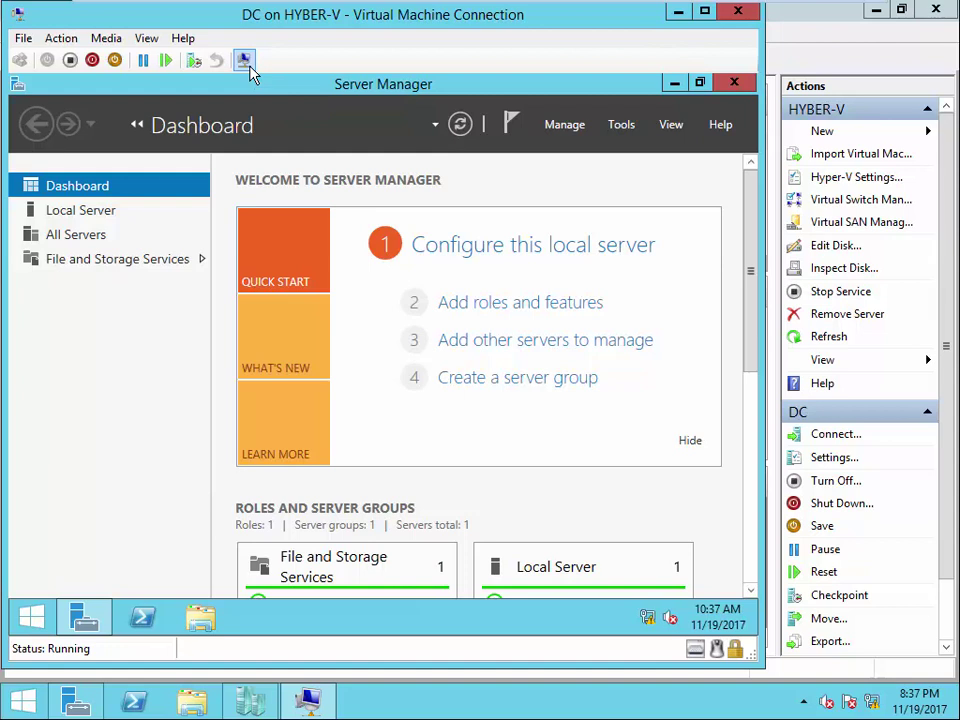
click(788, 15)
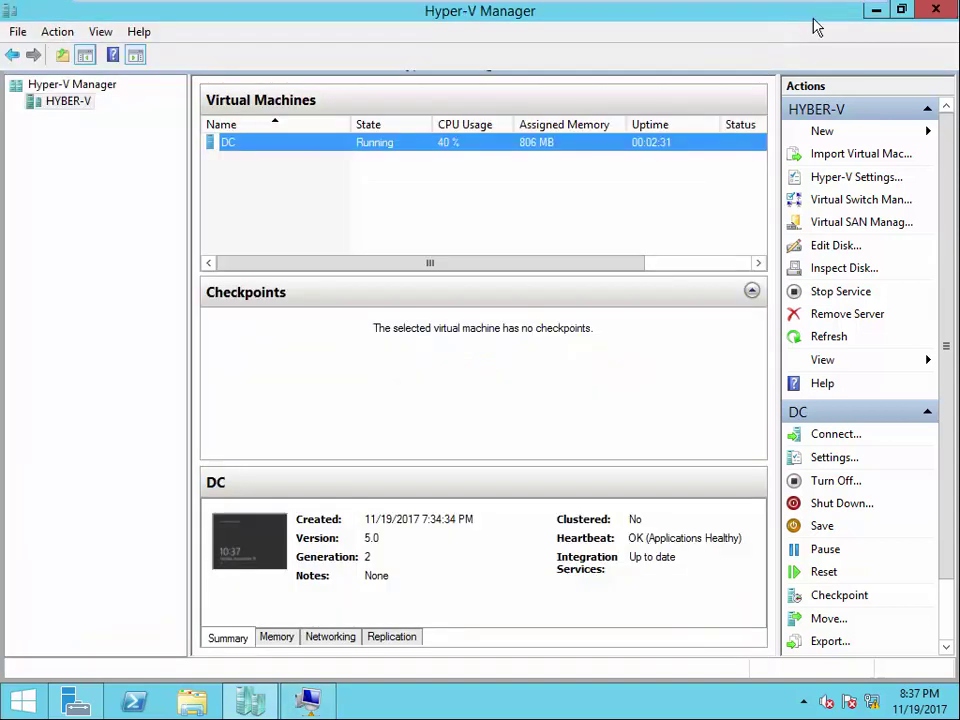
click(874, 10)
click(875, 11)
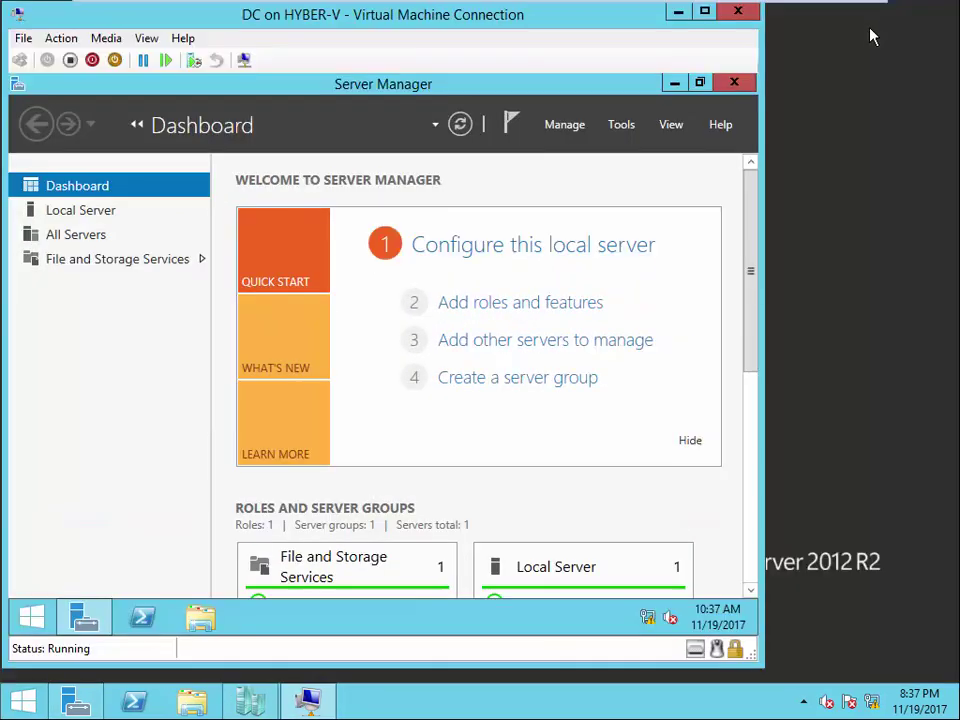
- Move DC's window right, minimize guest Server Manager, try dropping Win 2012.ISO in, and toggle session mode
drag(620, 25, 731, 25)
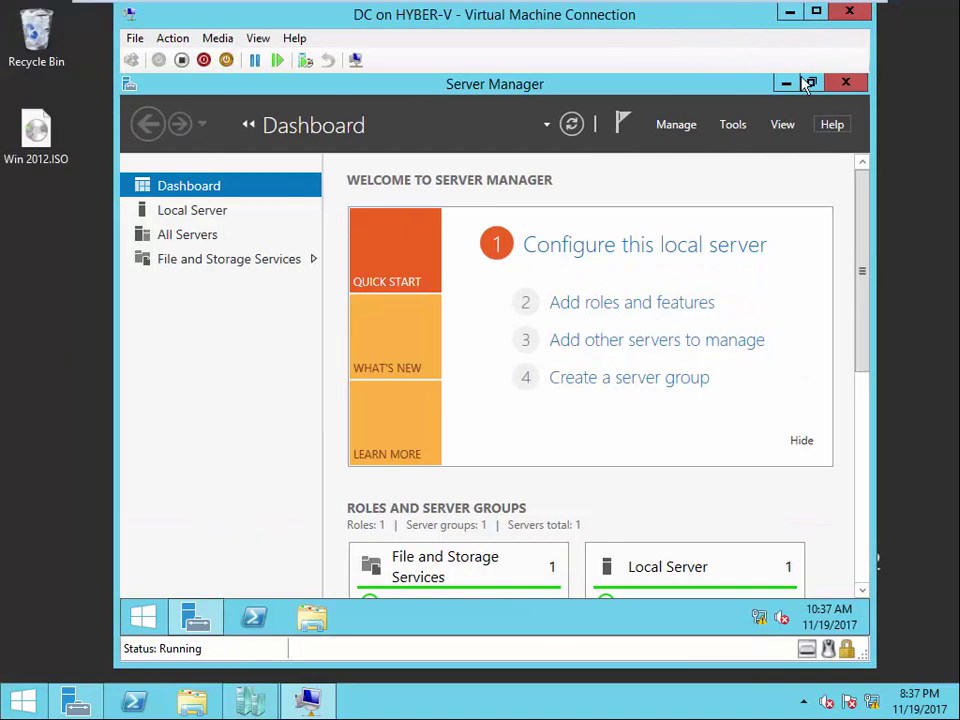
click(785, 84)
drag(47, 159, 52, 258)
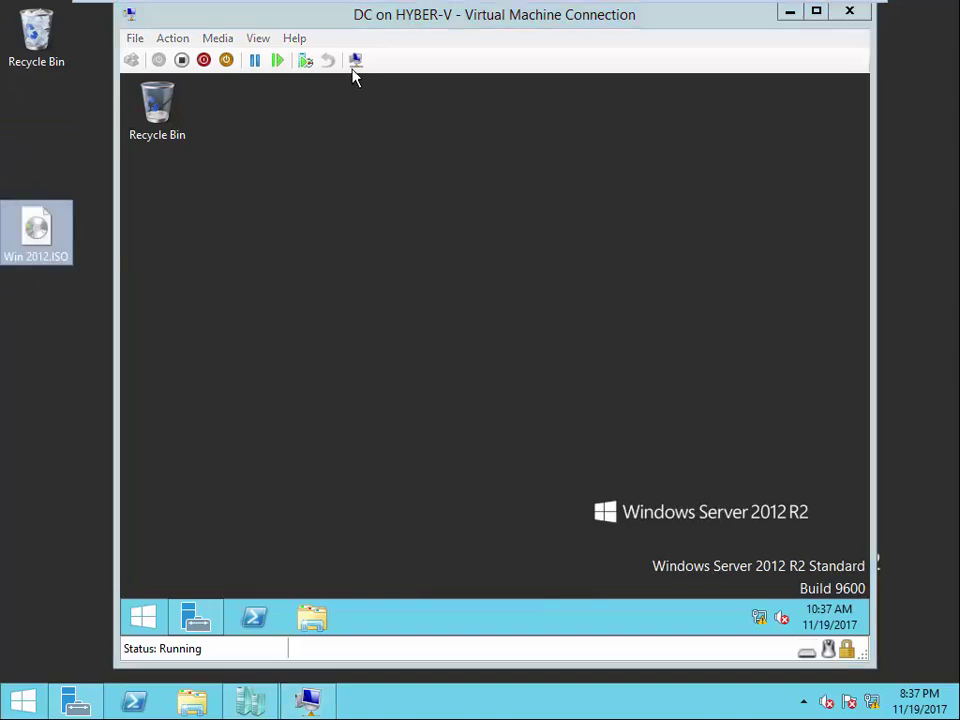
click(356, 129)
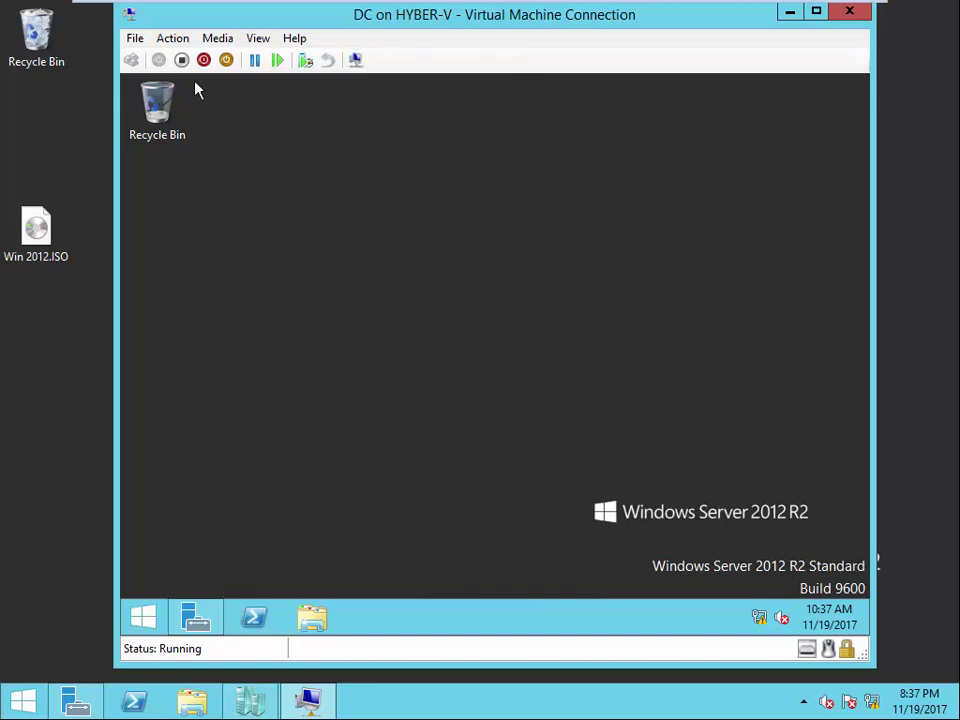
drag(45, 226, 69, 328)
click(263, 299)
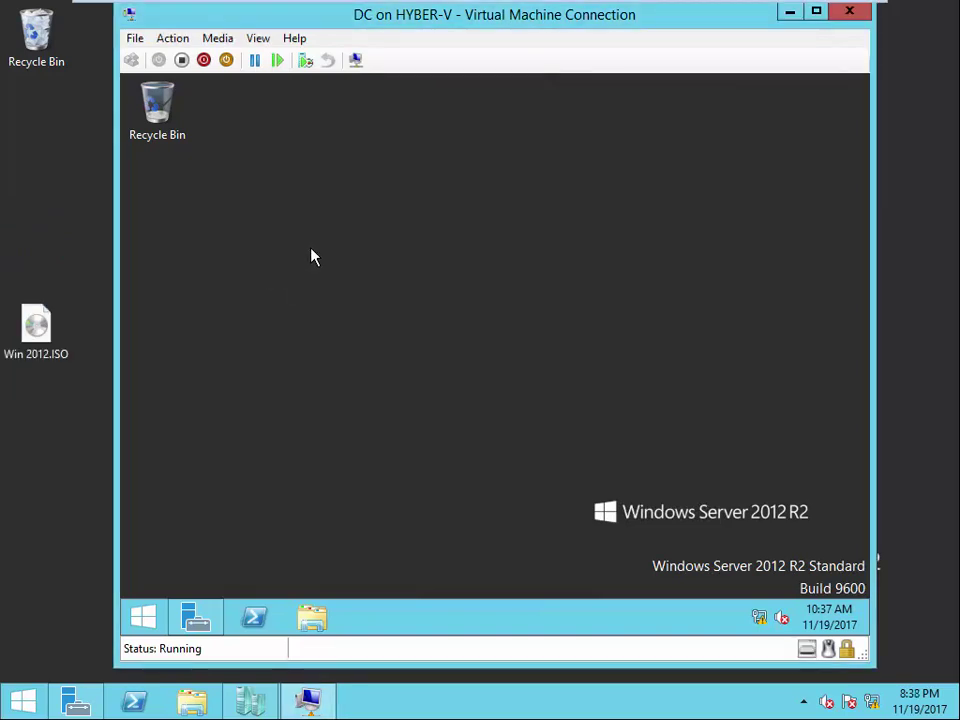
click(357, 61)
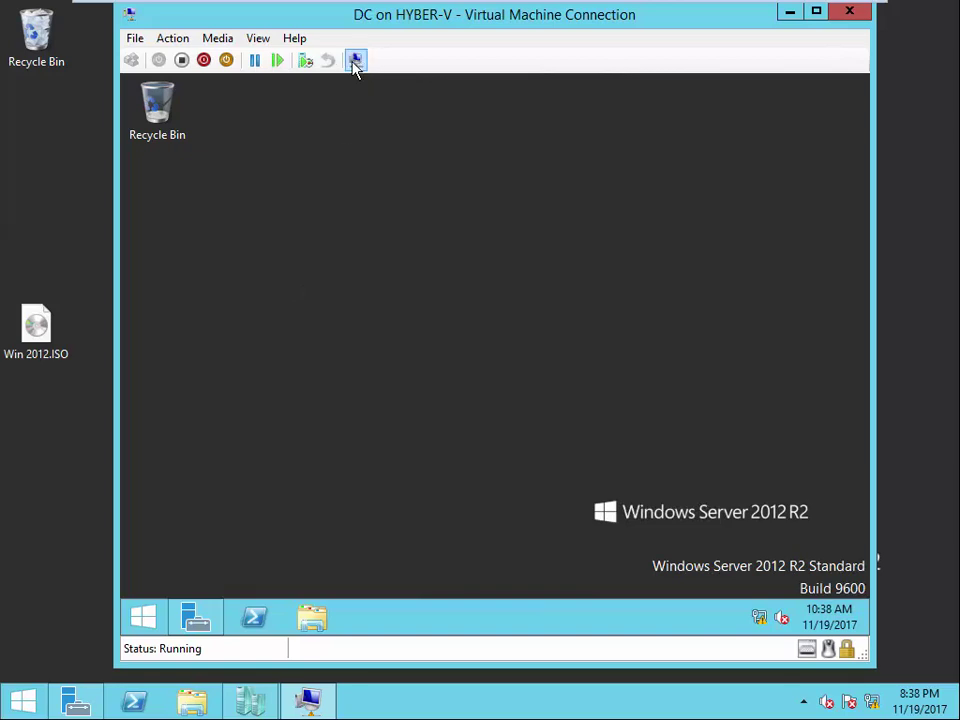
- Insert the Integration Services disk, run it from DVD Drive (D:), and confirm 6.3.9600.16384 is current
click(174, 40)
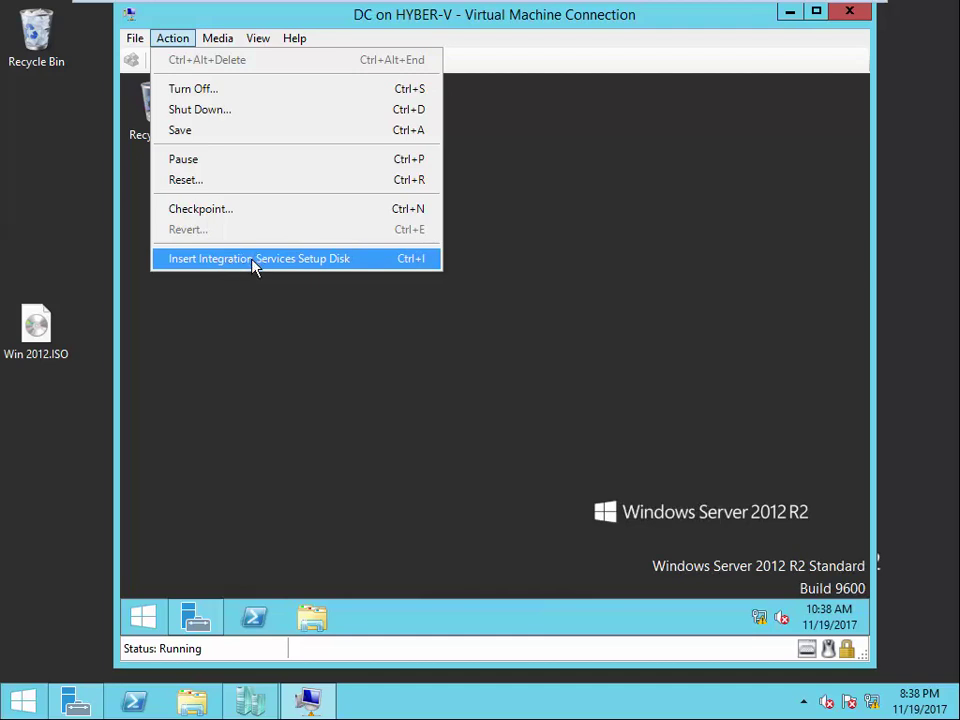
click(253, 264)
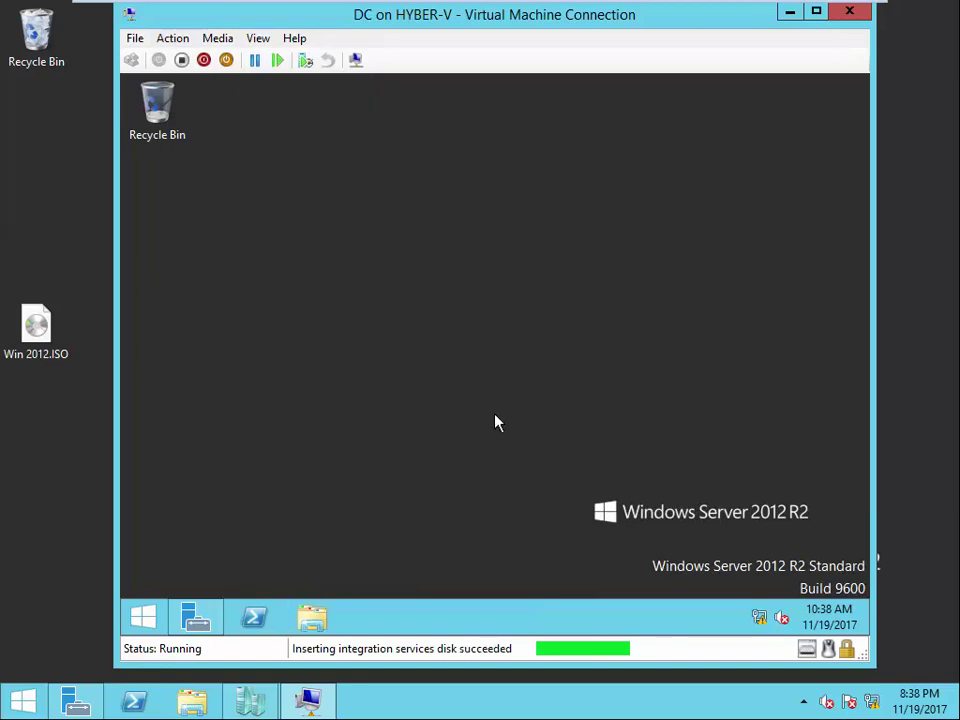
key(super+e)
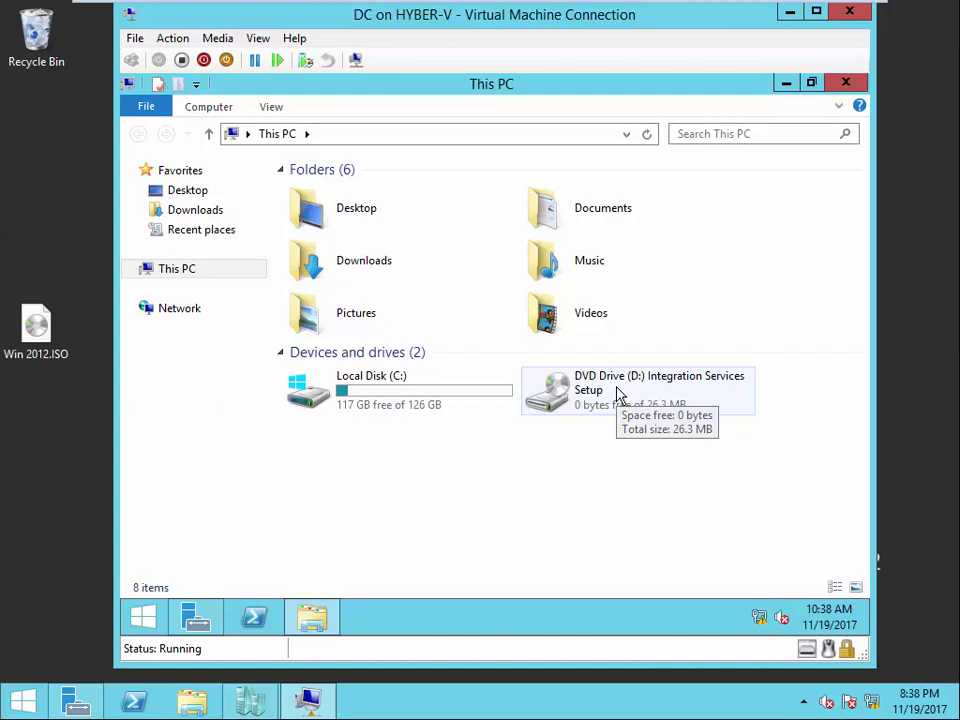
double_click(603, 394)
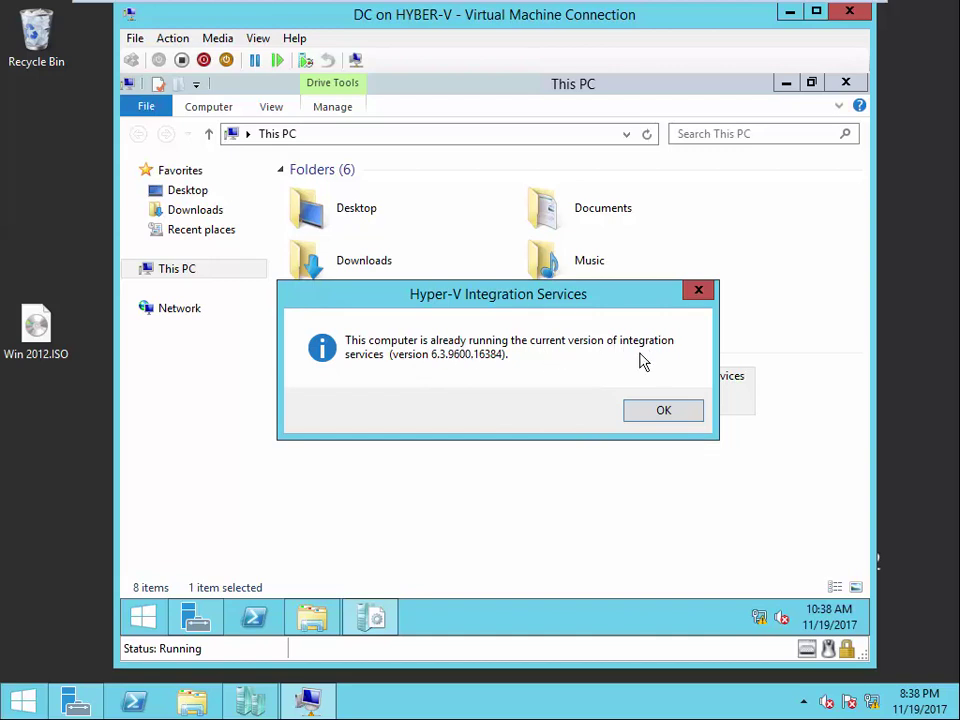
click(634, 412)
click(846, 84)
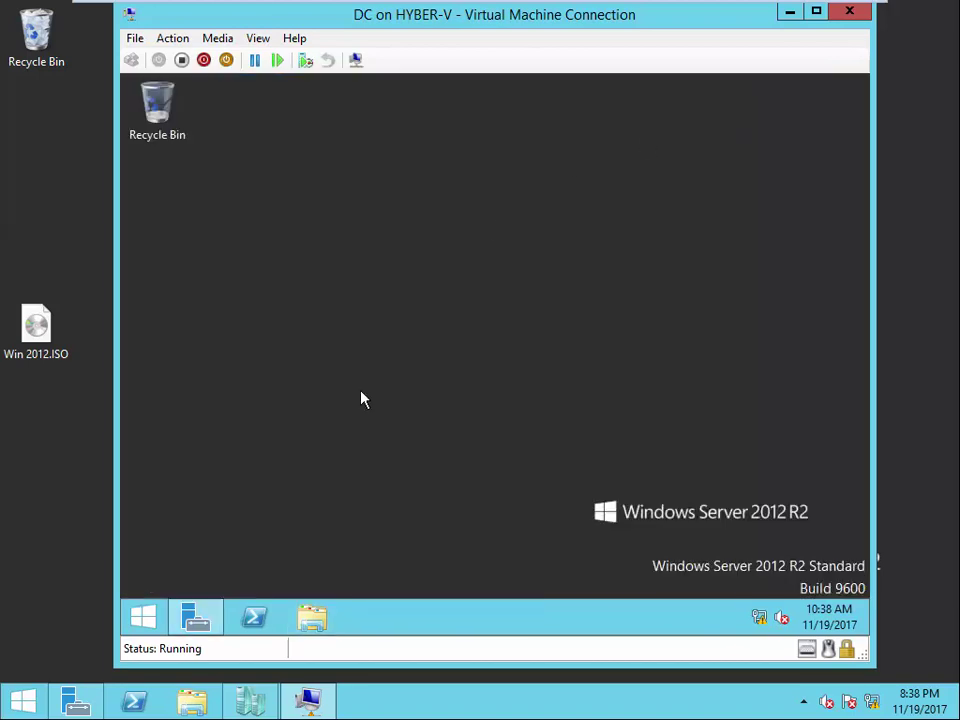
- Restart the DC guest from the Start button's Shut down or sign out menu
right_click(150, 614)
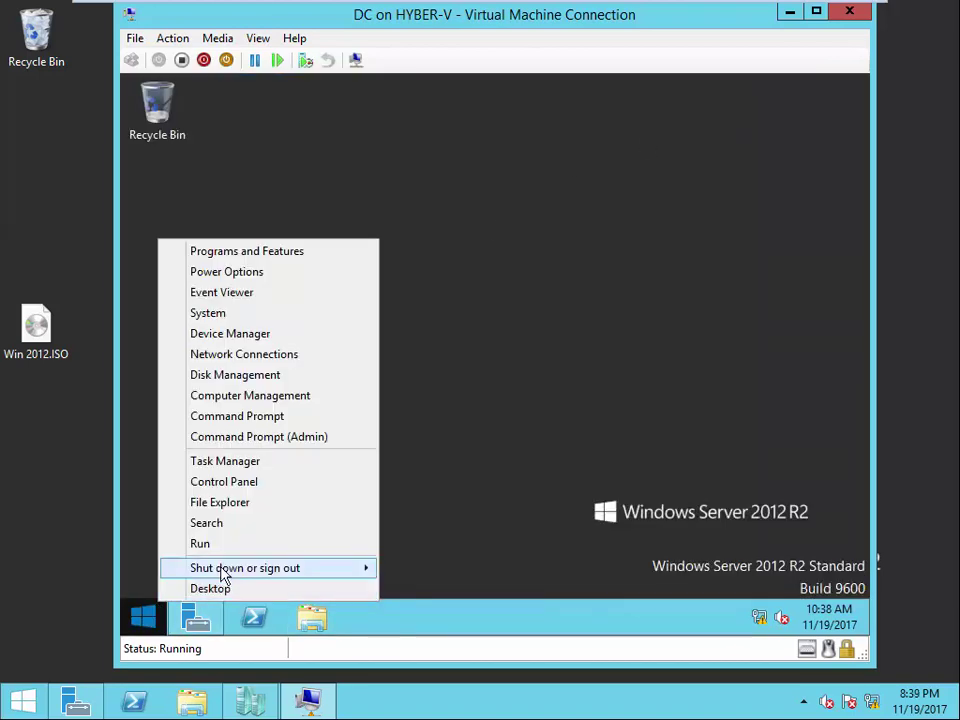
mouse_move(345, 568)
click(424, 570)
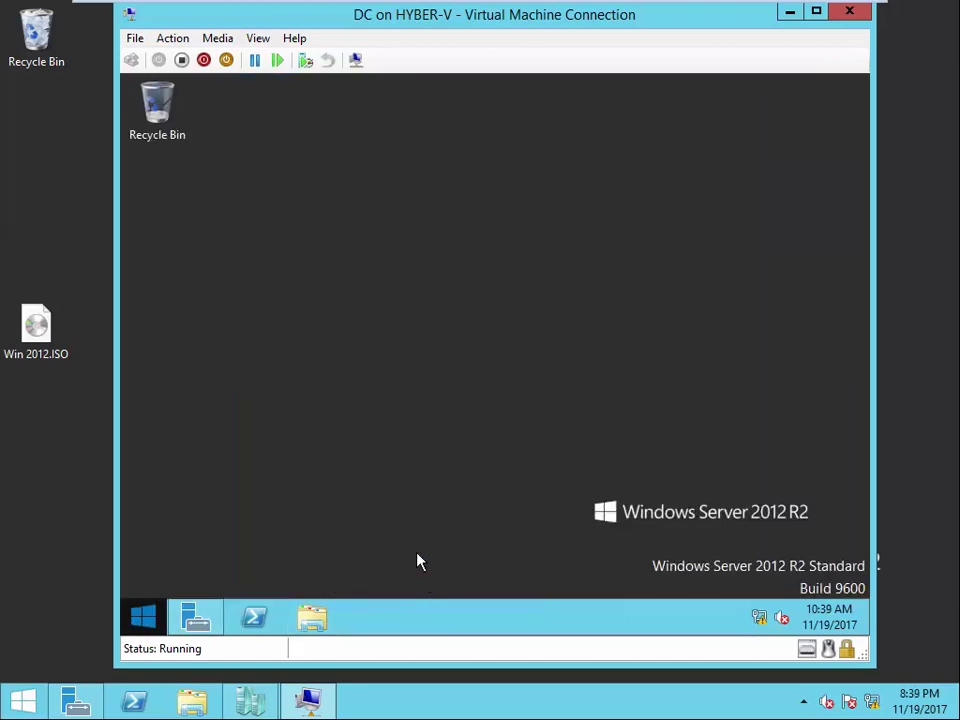
click(439, 568)
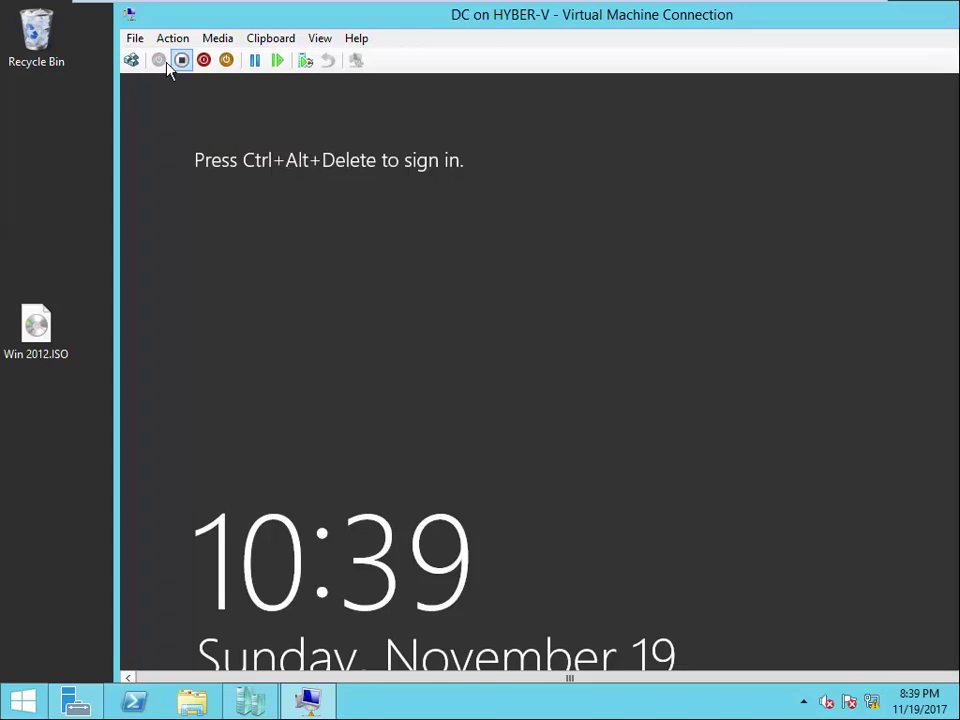
- Send Ctrl+Alt+Delete and sign in as Administrator with the password
click(131, 61)
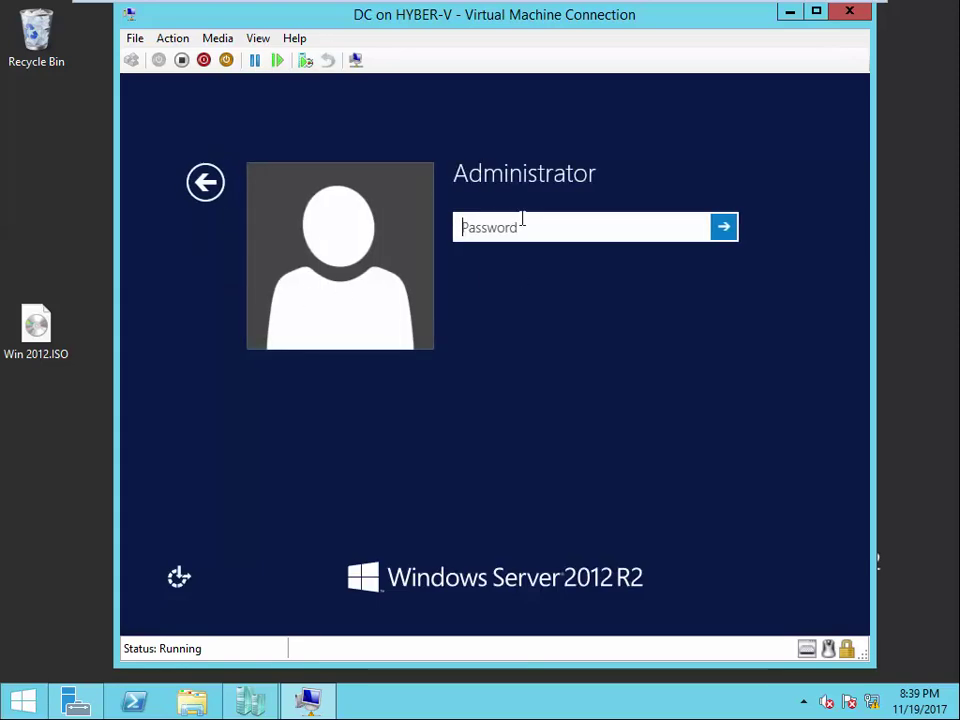
text(Pa$$w0rd)
key(Return)
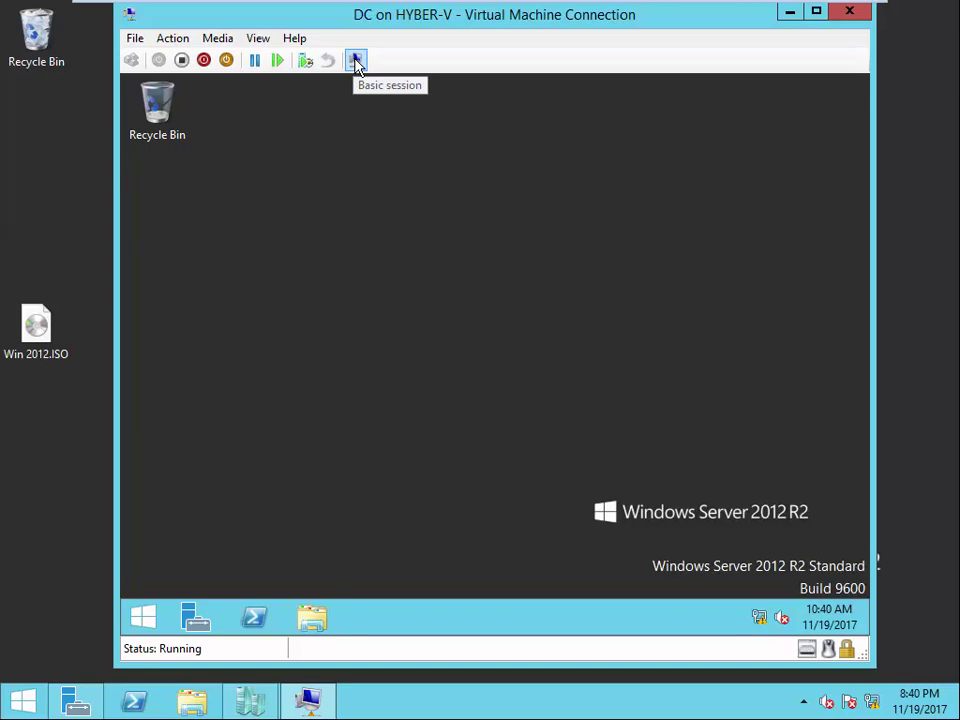
- Switch to a basic session, hide Server Manager, and try dropping the ISO into DC twice
click(356, 61)
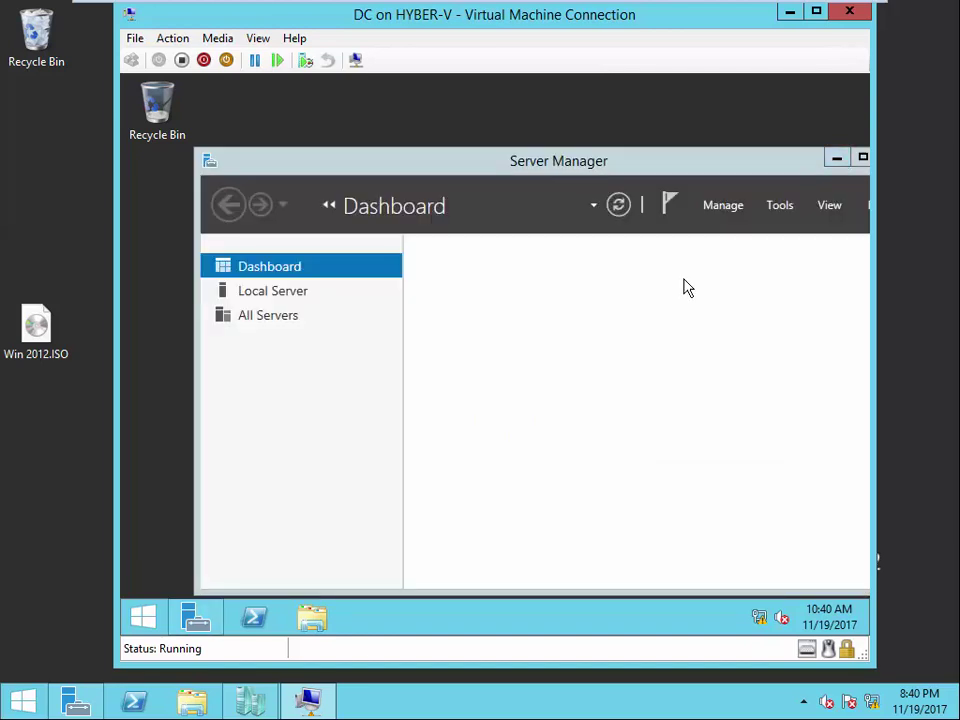
click(836, 161)
drag(35, 325, 137, 385)
drag(50, 326, 398, 344)
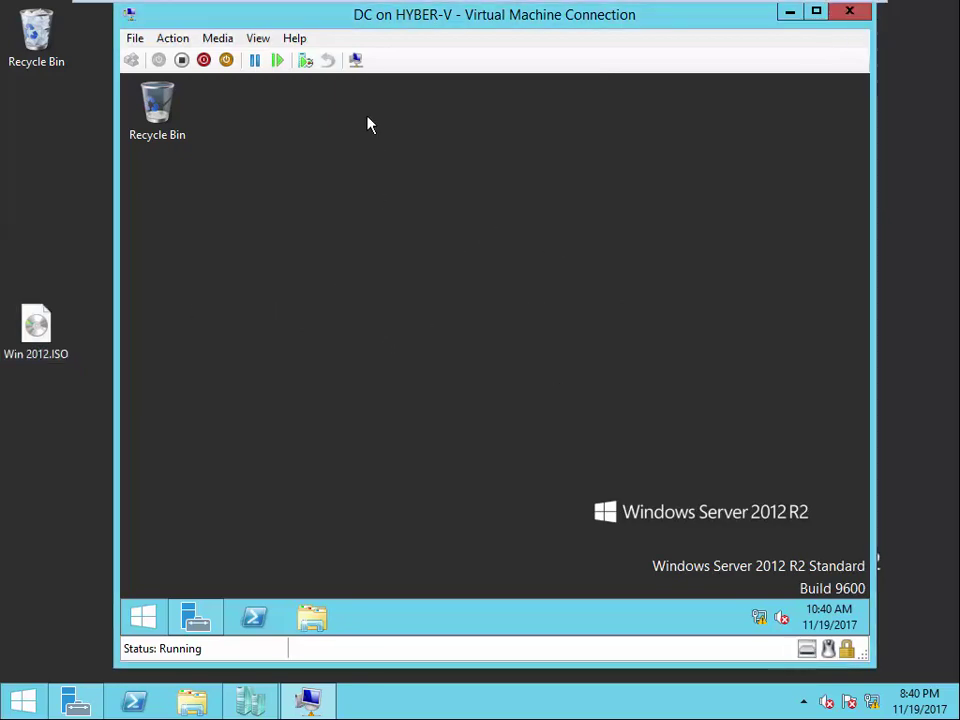
- Switch to a basic session again and sign in with the administrator password
click(356, 60)
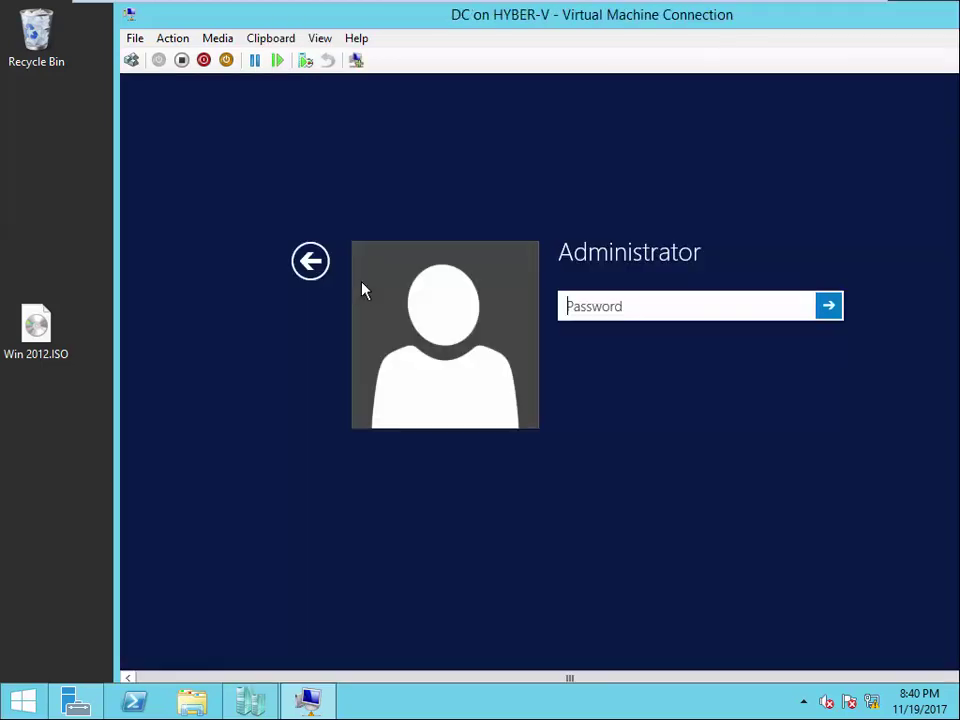
text(••••••••)
key(Return)
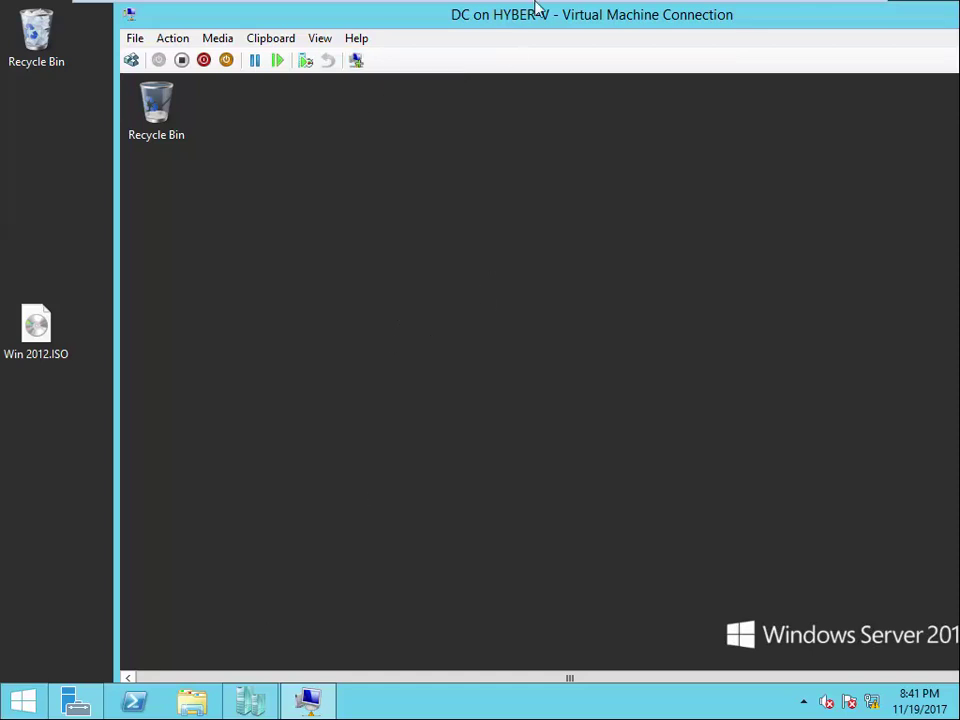
- Move DC's window left, try Full Screen Mode, then restore it and retry dropping the ISO
drag(531, 26, 488, 17)
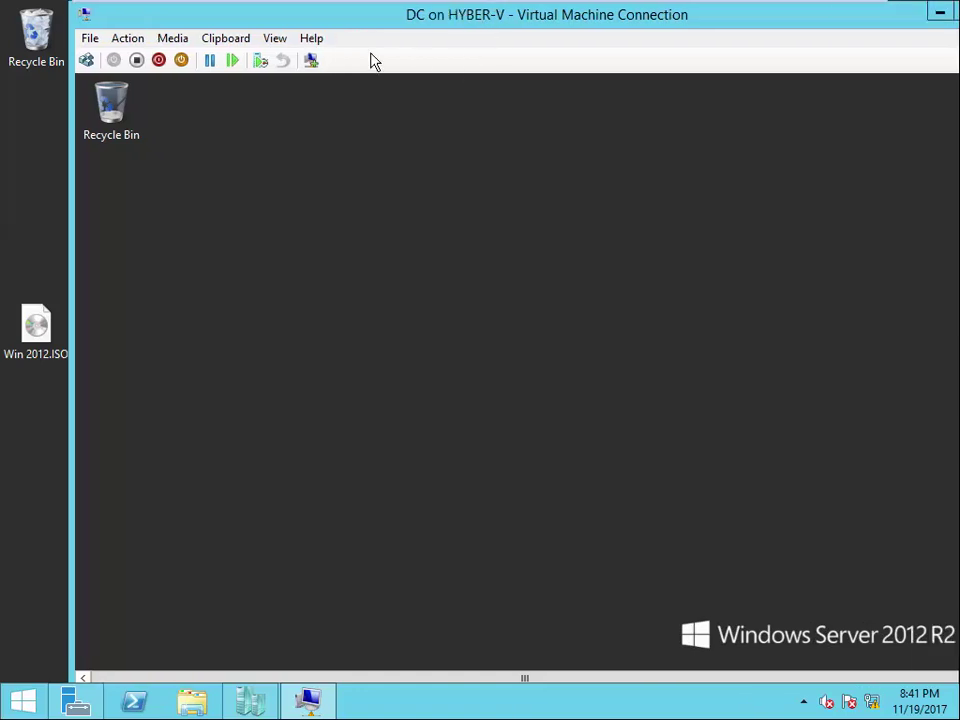
click(277, 40)
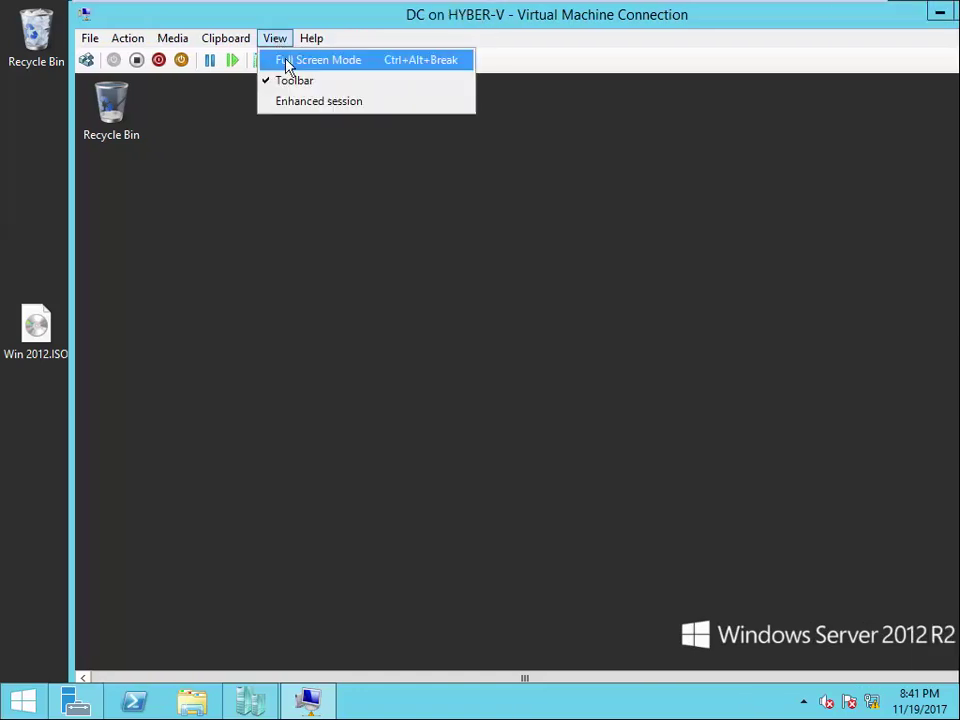
click(285, 62)
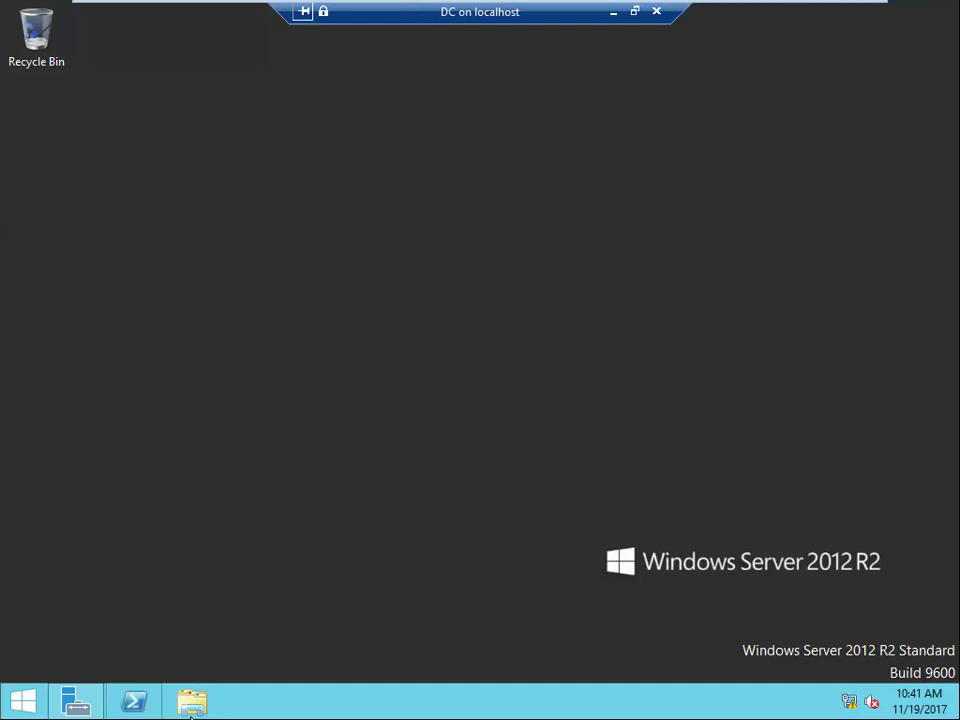
click(76, 702)
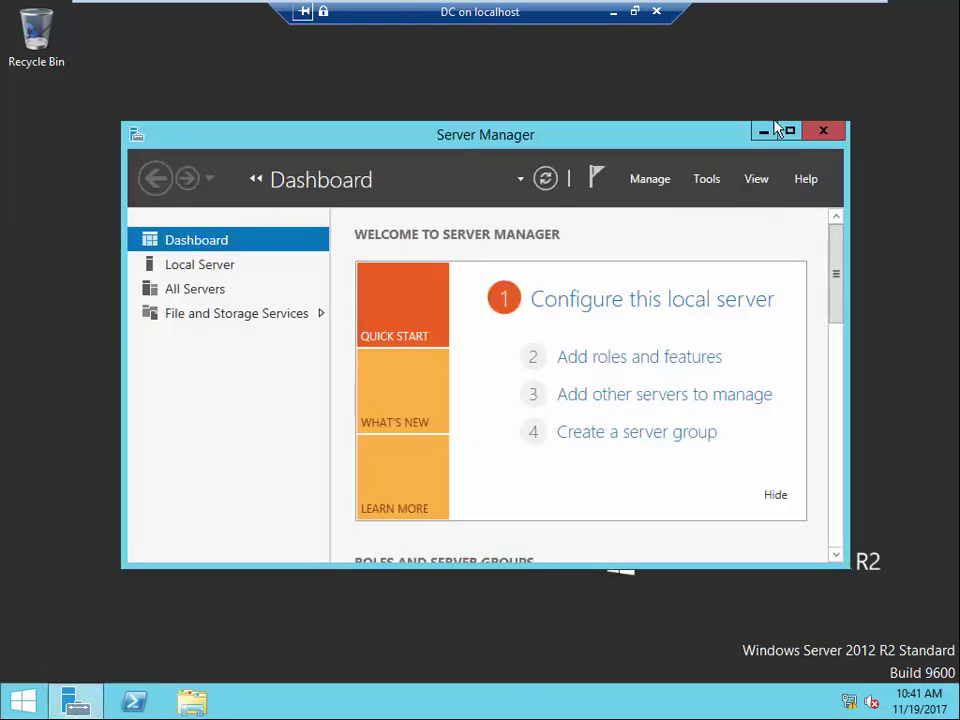
click(764, 131)
click(634, 11)
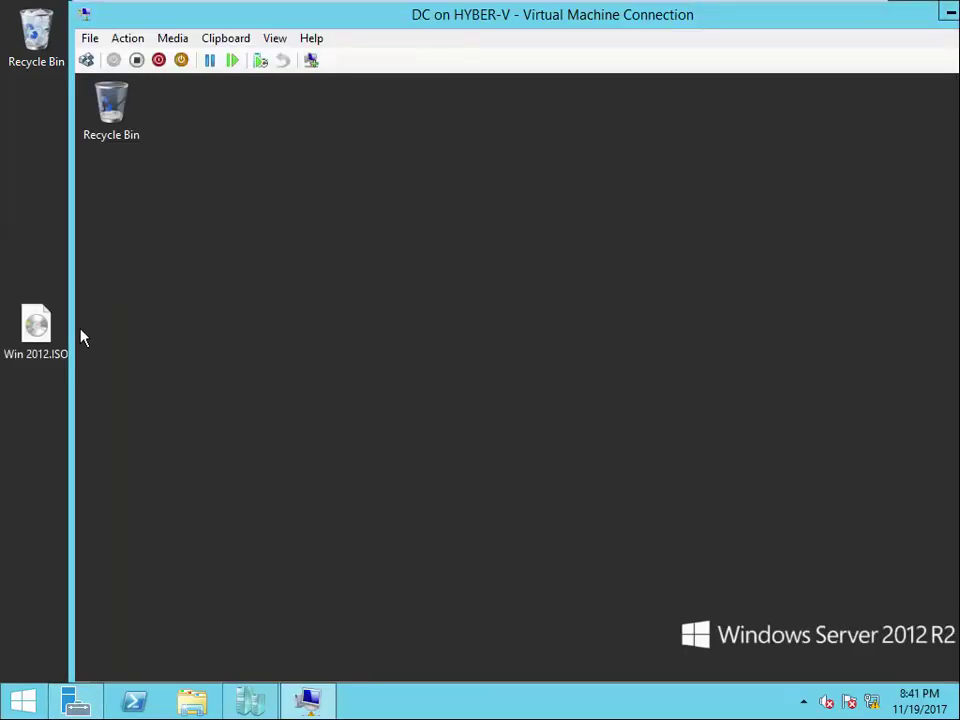
drag(39, 328, 600, 319)
- Refresh the guest desktop, copy Win 2012.ISO, find Paste unavailable, then switch to an enhanced session
right_click(482, 333)
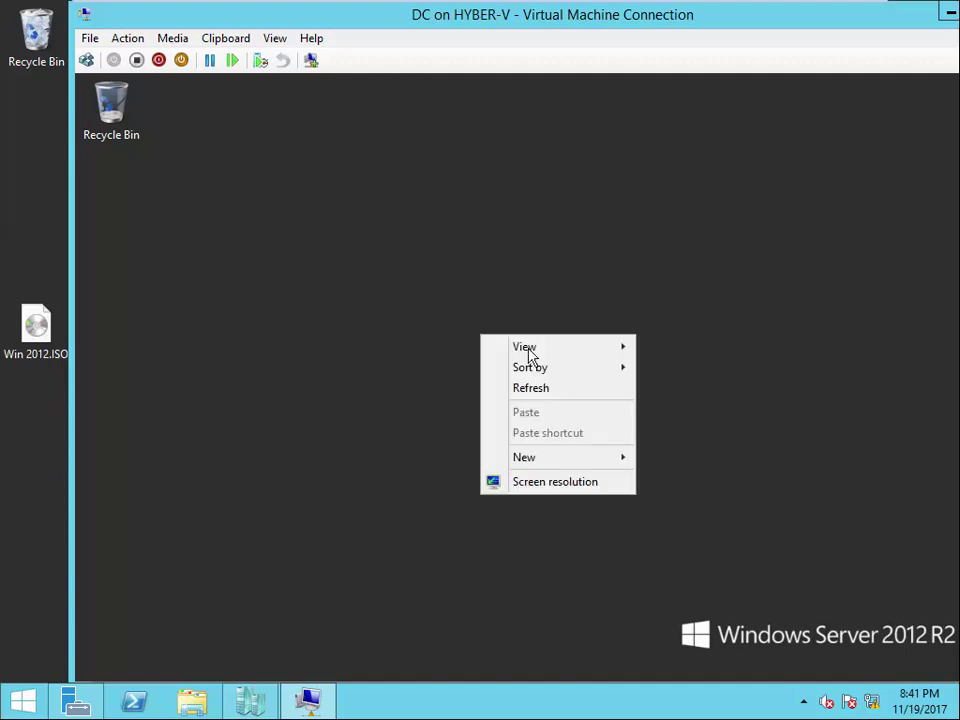
click(528, 389)
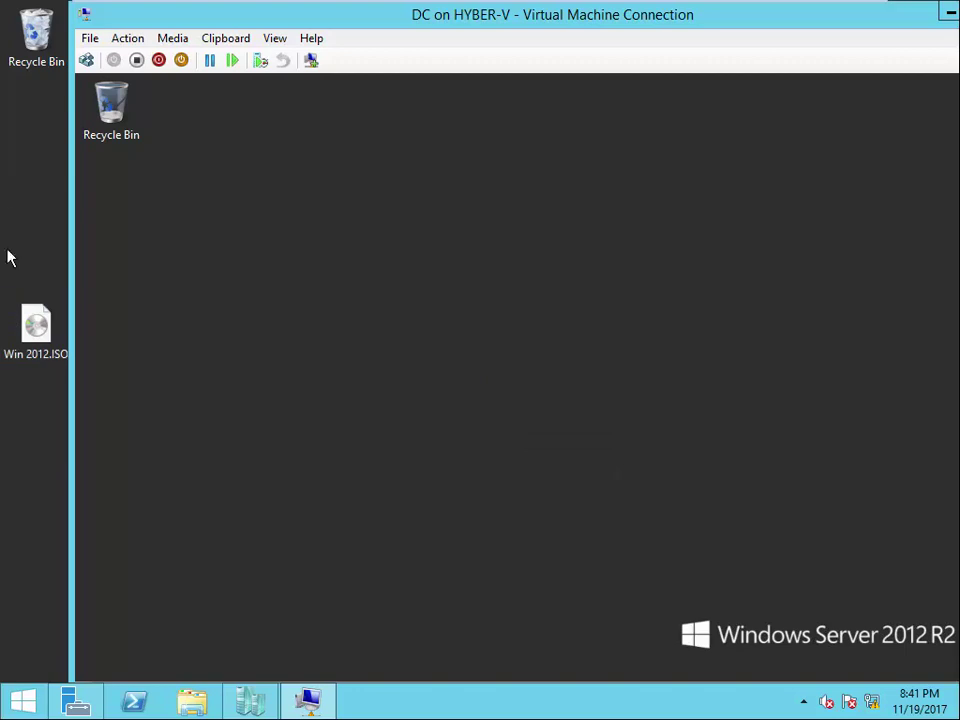
right_click(49, 325)
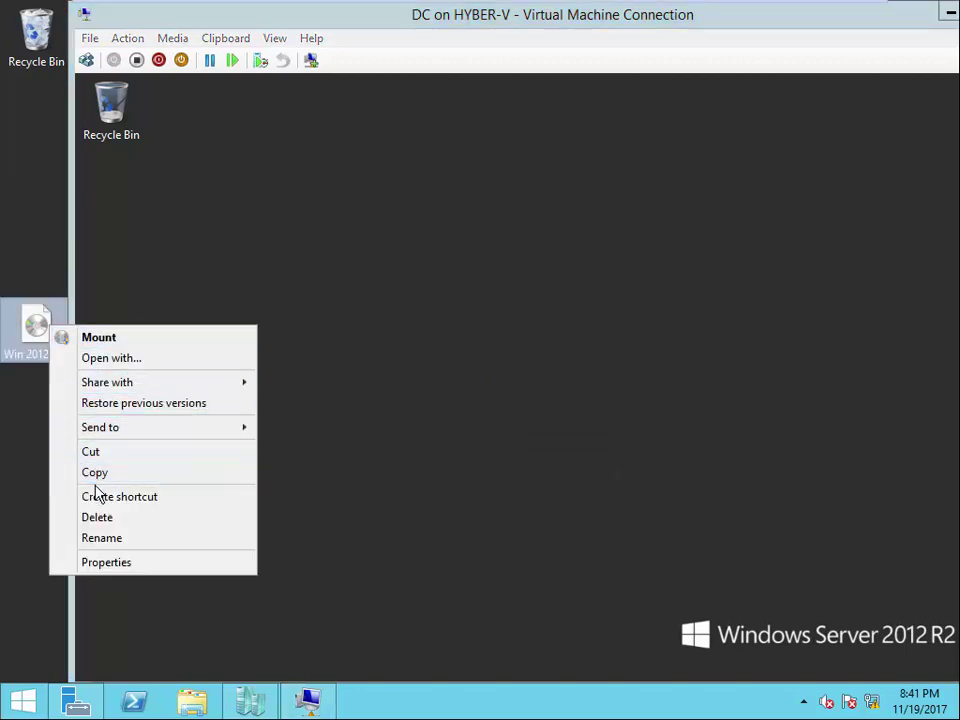
click(96, 476)
right_click(616, 276)
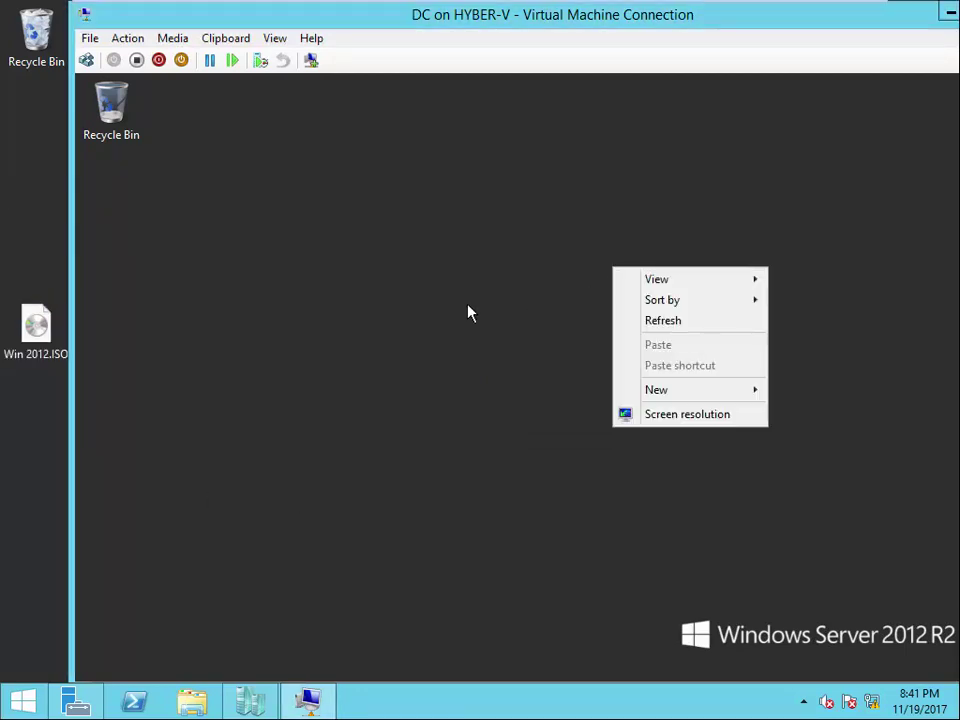
right_click(452, 275)
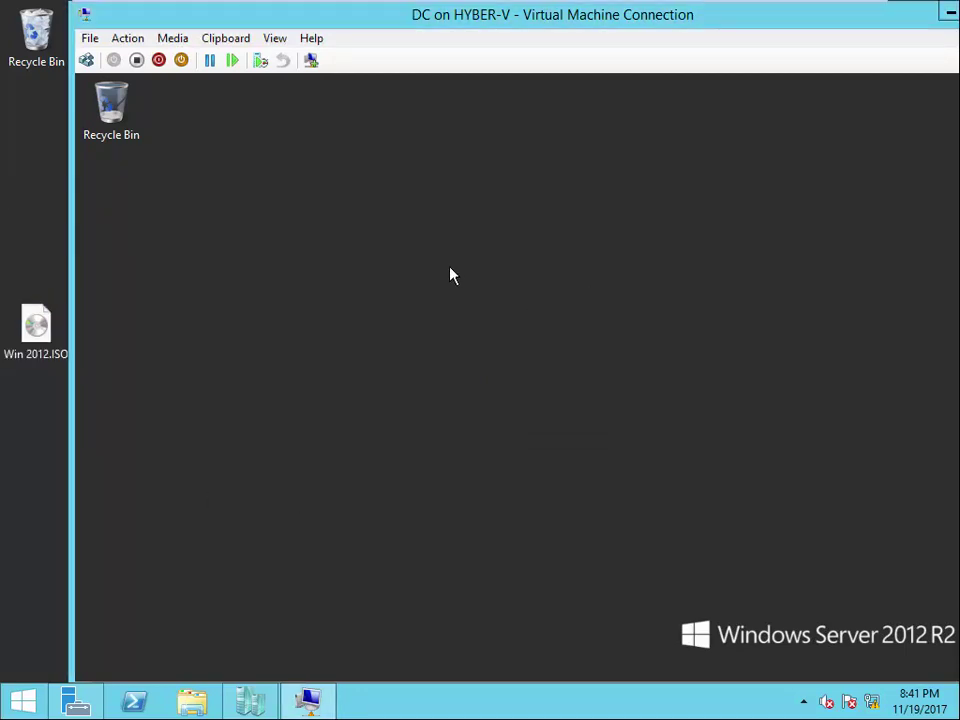
click(306, 134)
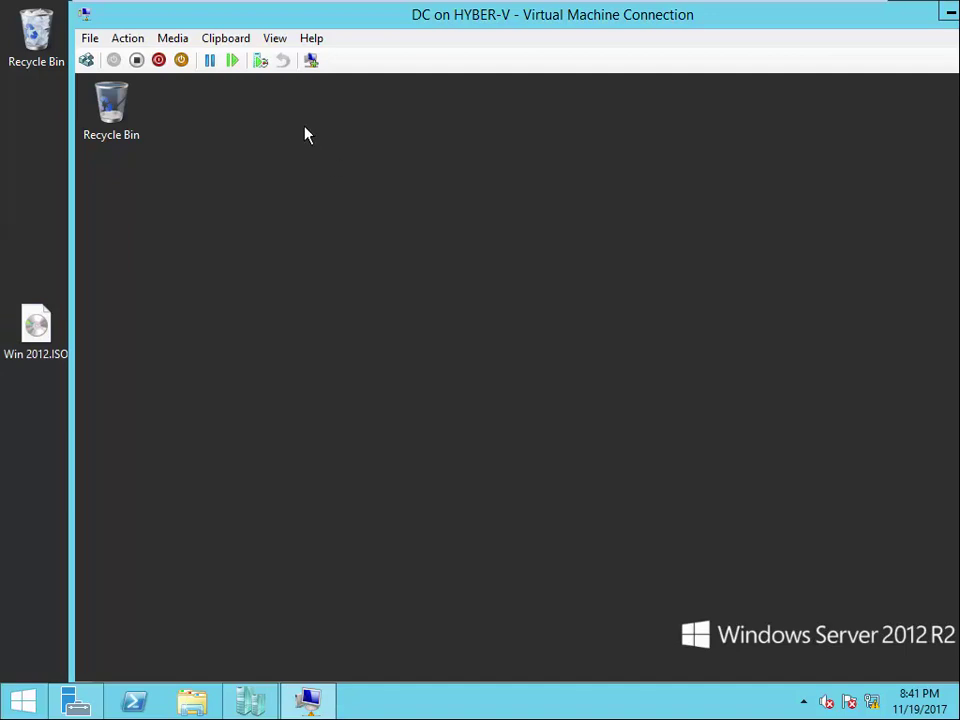
click(312, 61)
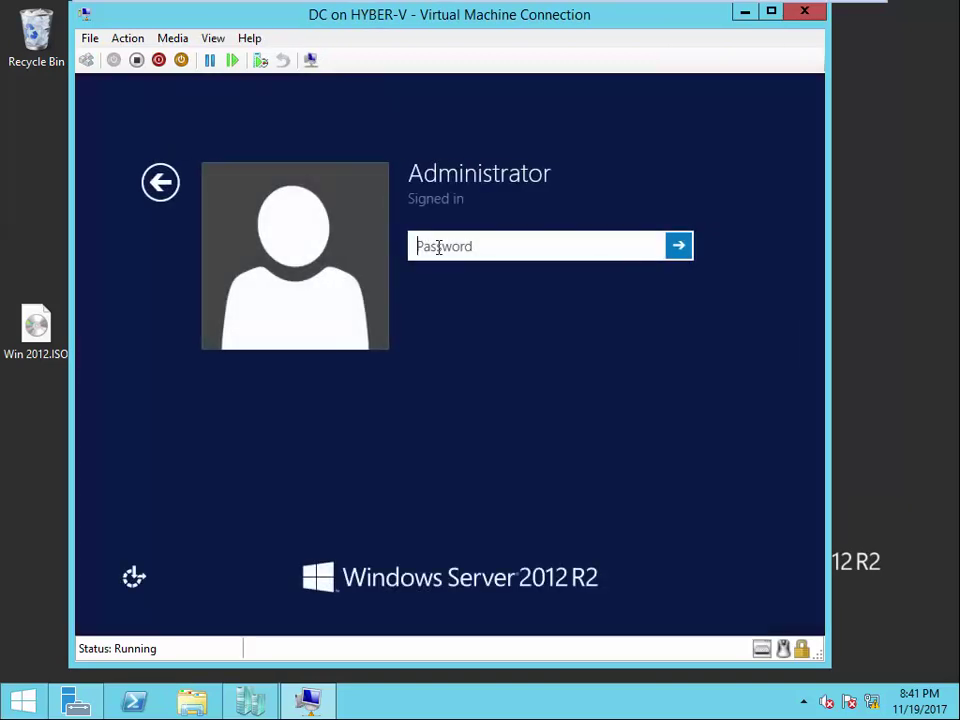
- Sign in to DC as Administrator and minimize Server Manager
text(•••••••)
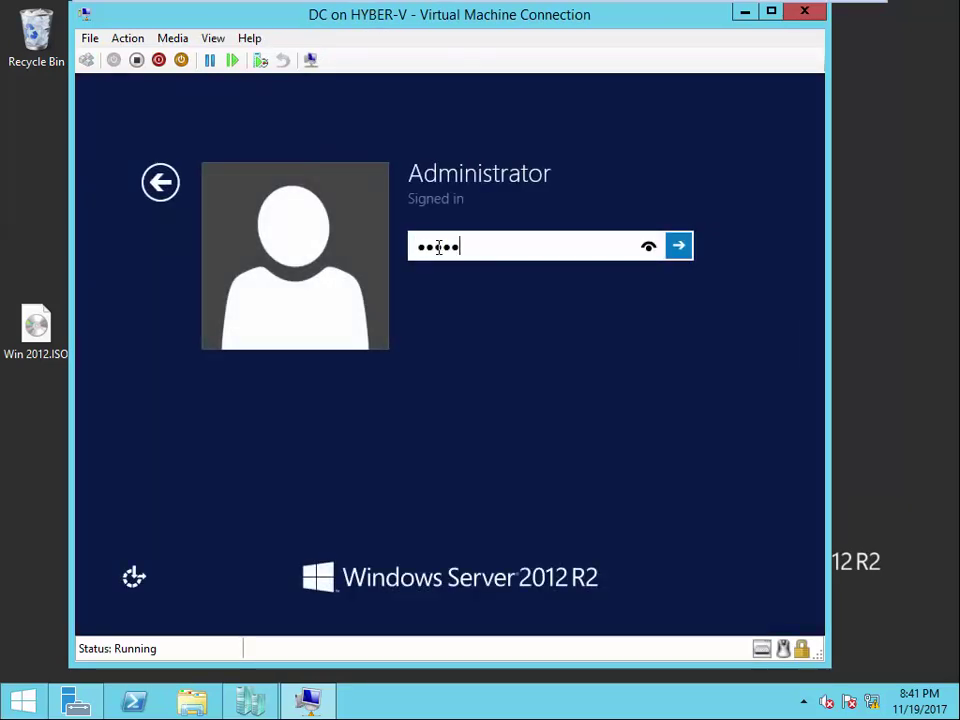
text(••)
key(Return)
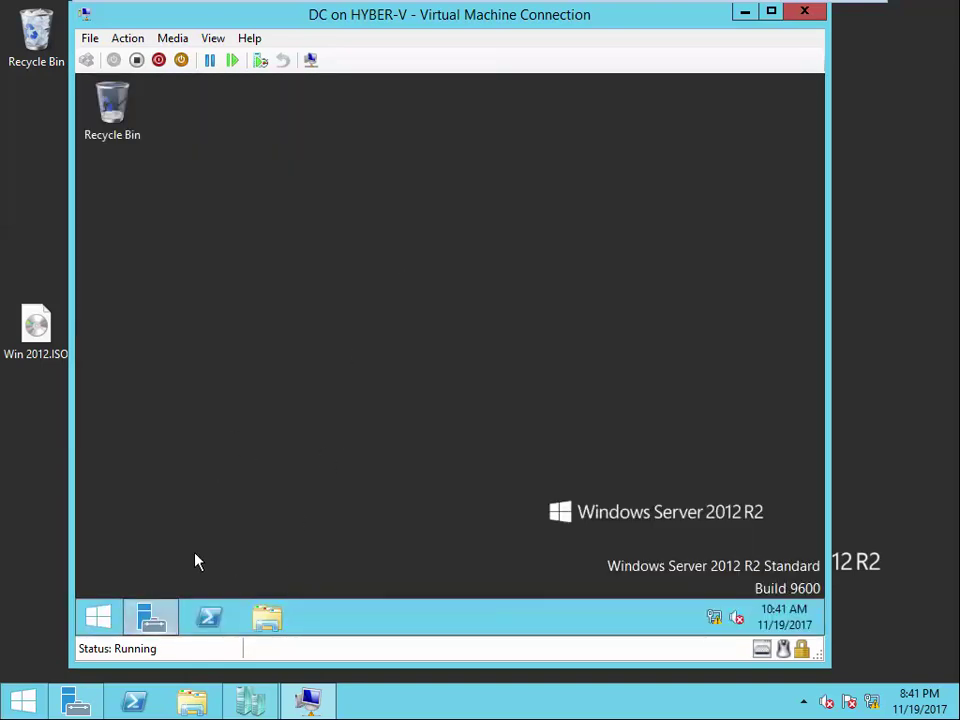
click(150, 622)
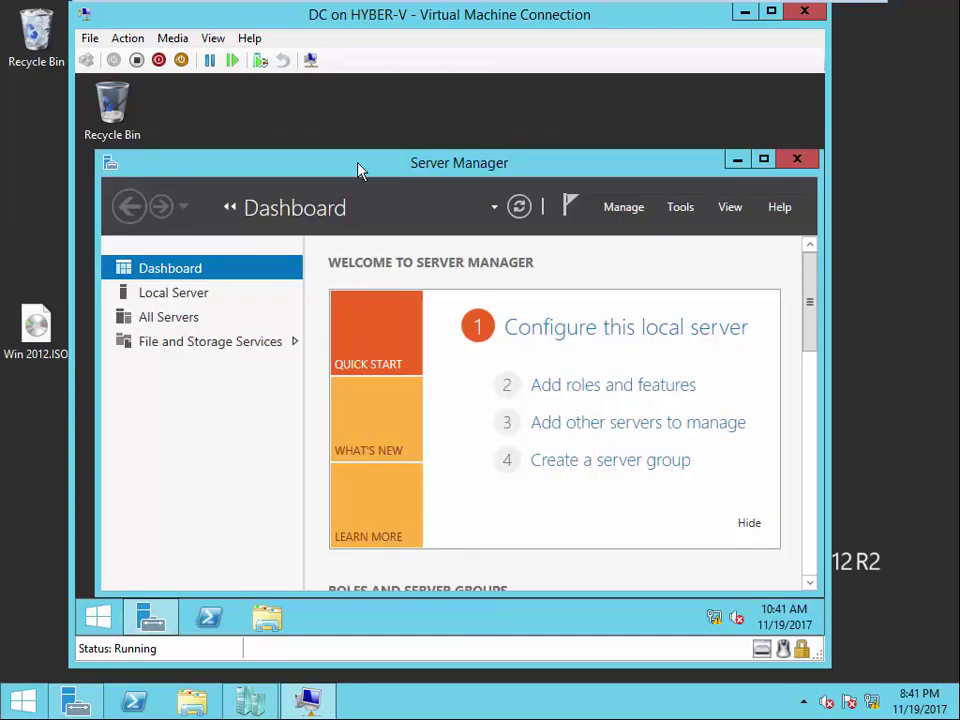
click(737, 161)
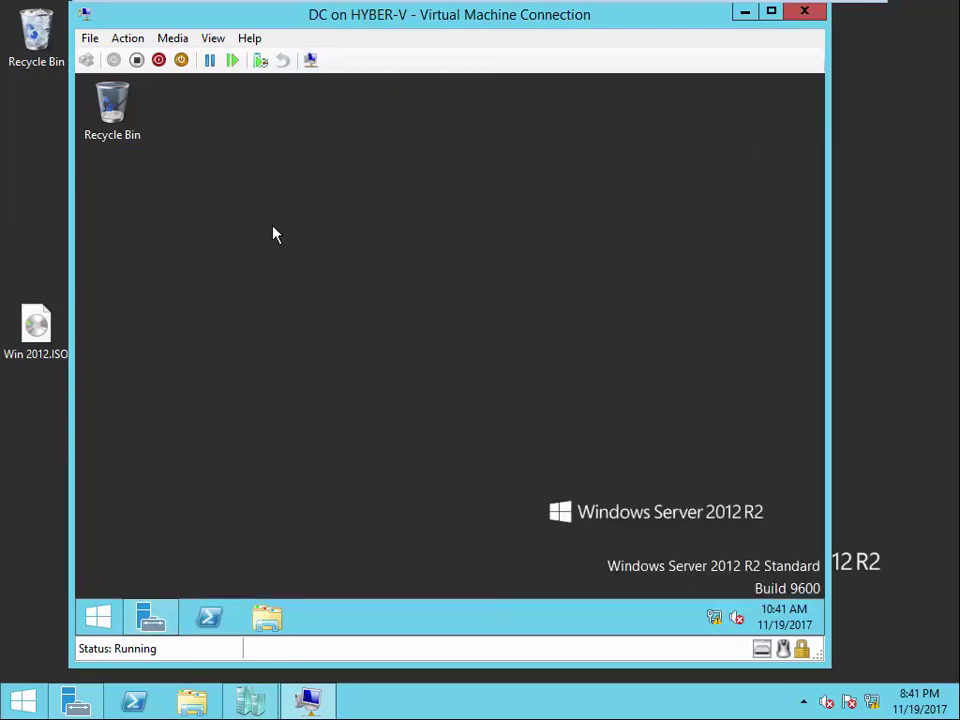
- Copy Win 2012.ISO from the host and paste it on DC's desktop twice, dismissing each error
right_click(34, 320)
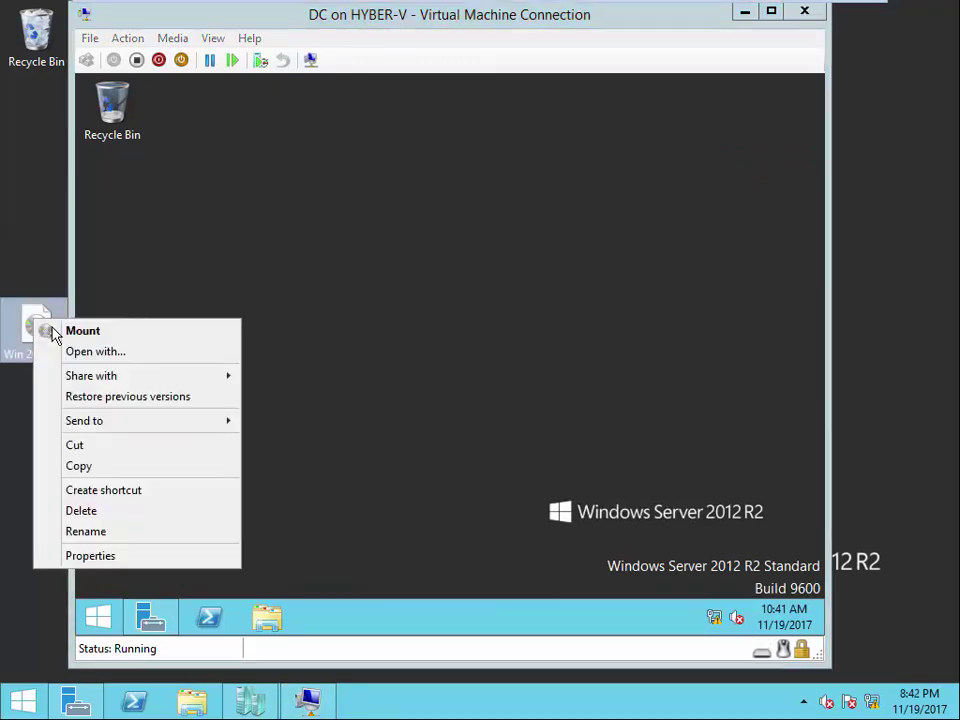
click(86, 467)
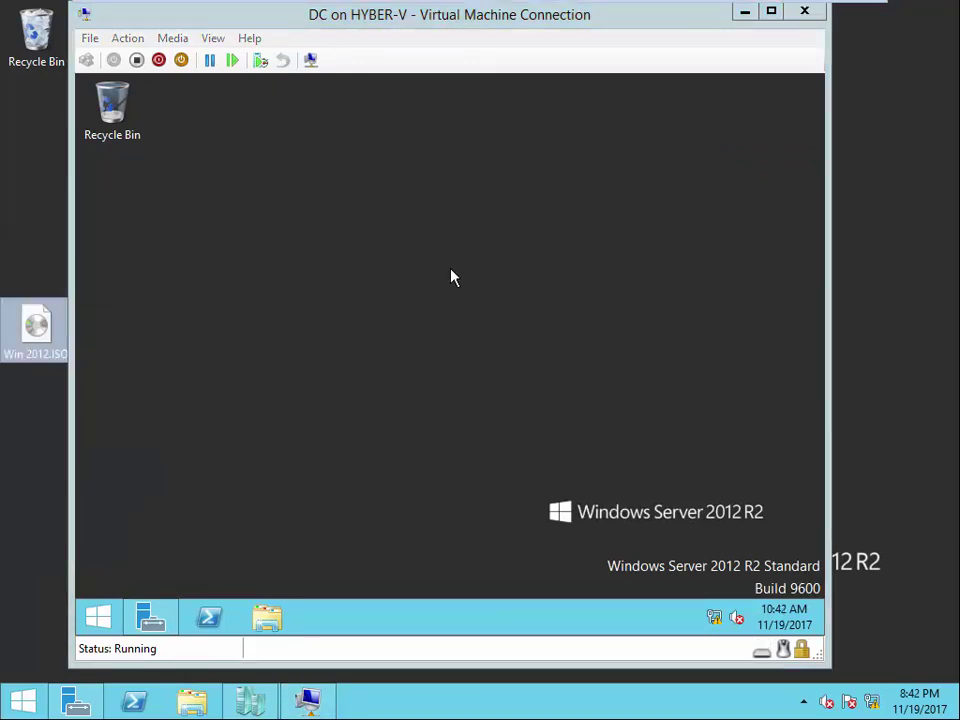
right_click(460, 240)
click(478, 309)
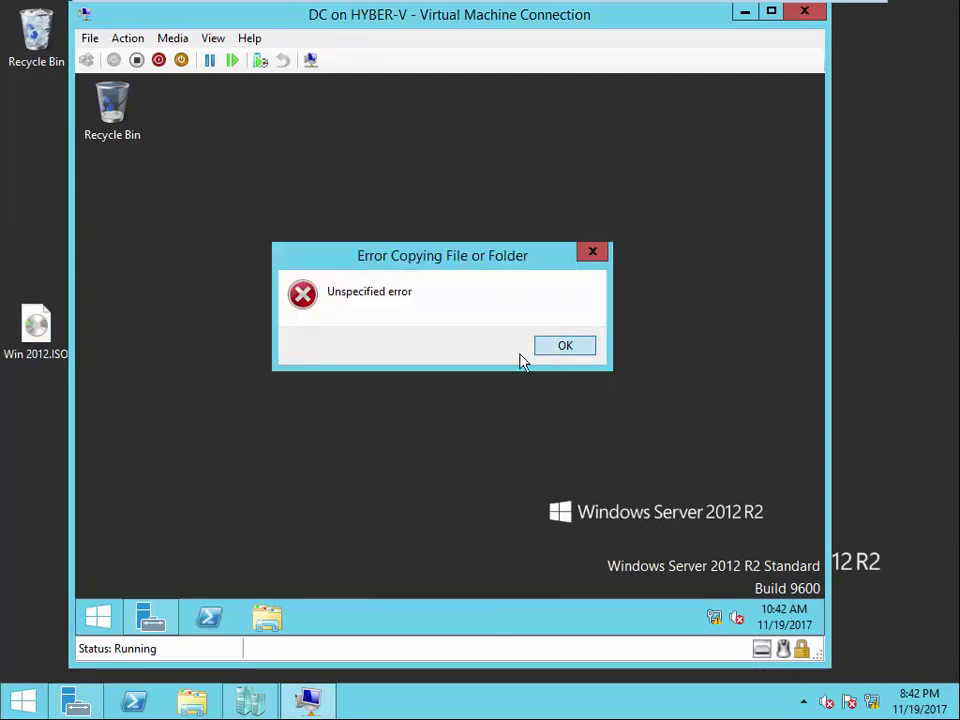
click(563, 344)
right_click(32, 324)
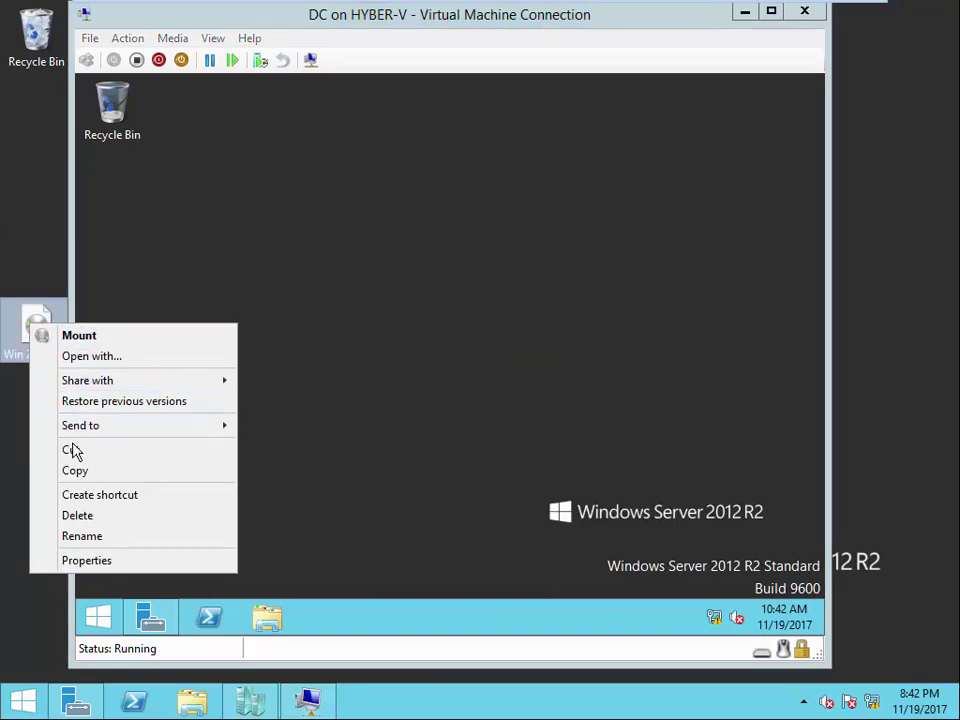
click(77, 478)
right_click(450, 242)
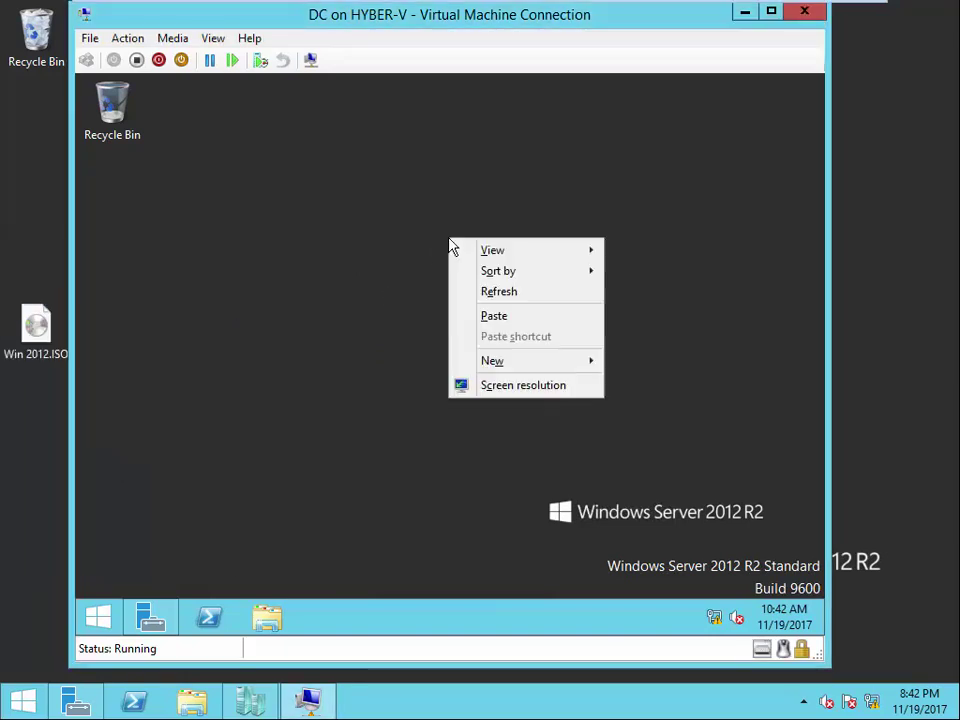
click(505, 317)
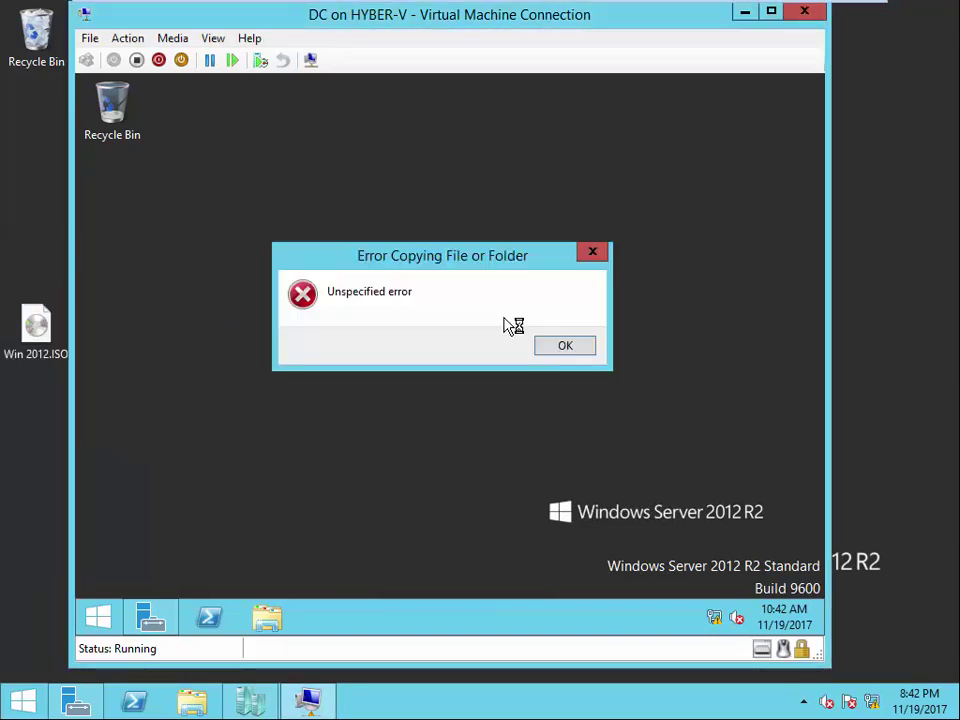
click(560, 348)
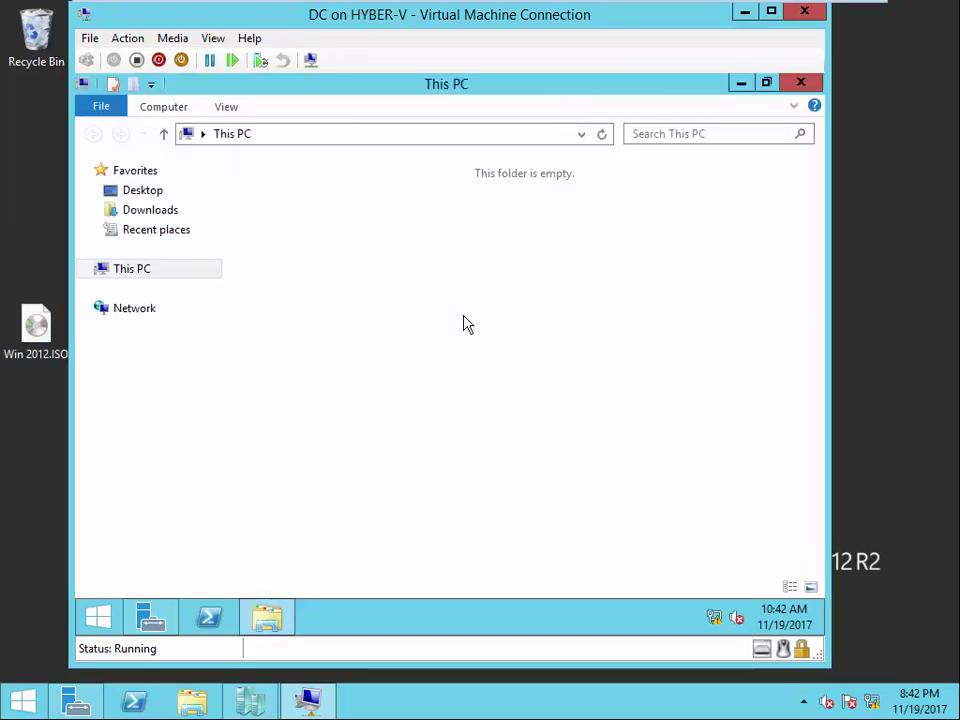
double_click(364, 402)
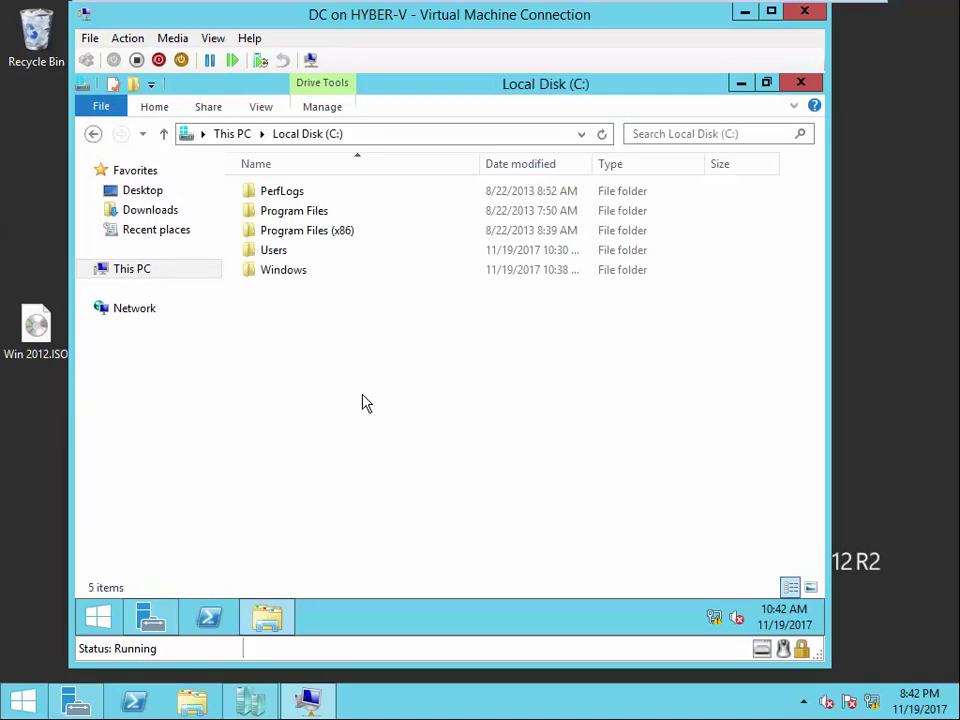
right_click(386, 405)
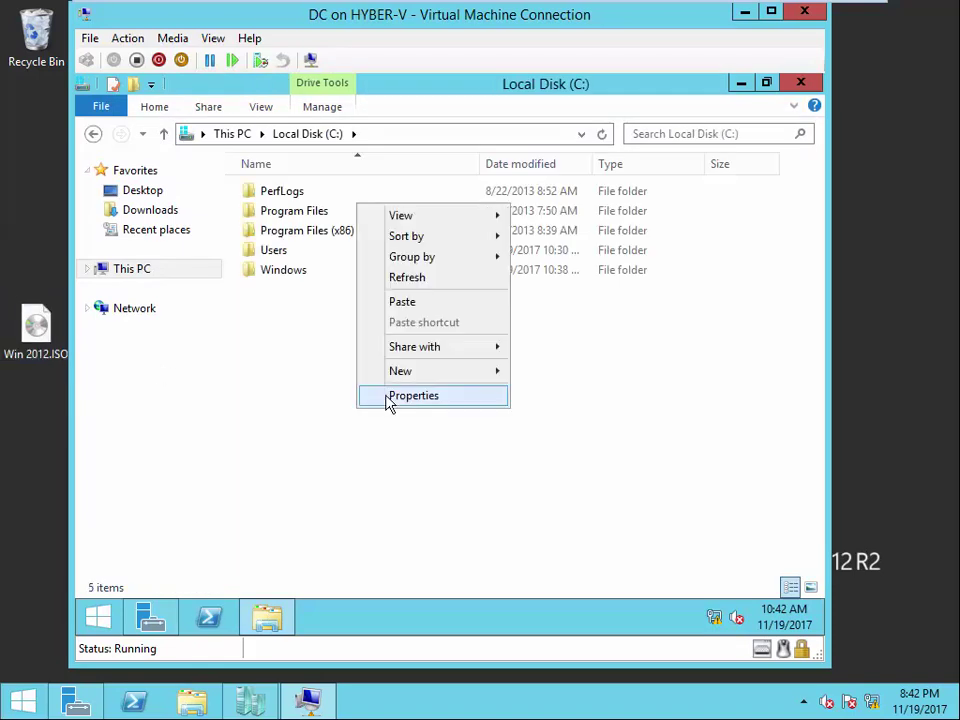
click(402, 303)
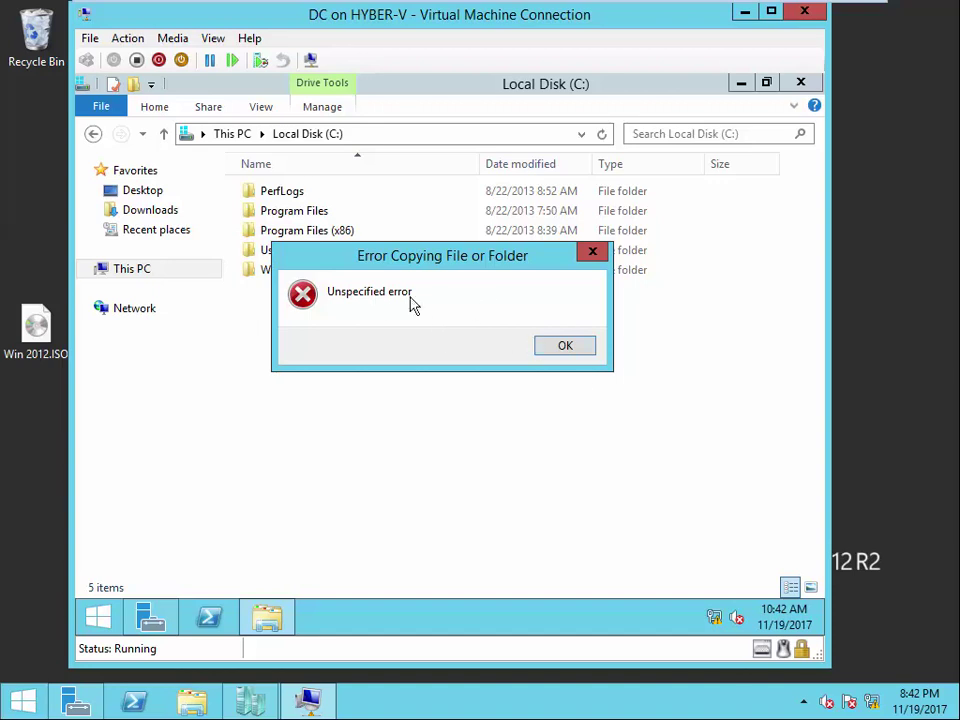
click(565, 346)
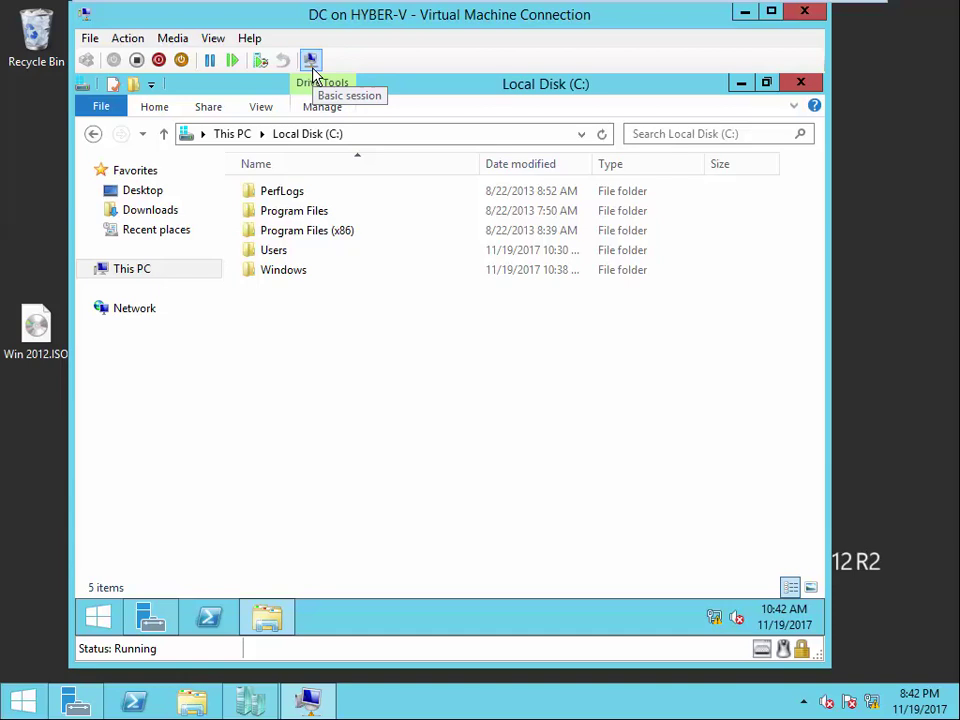
click(805, 83)
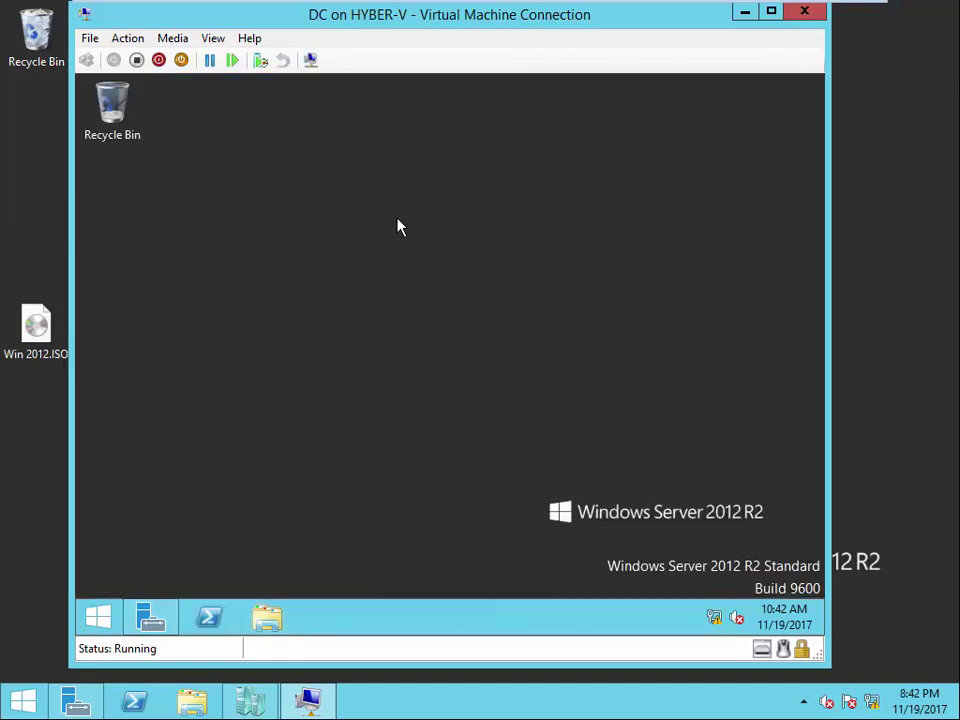
right_click(399, 222)
- Refresh the guest desktop, bring Hyper-V Manager forward, and take a checkpoint of DC
click(479, 282)
click(745, 11)
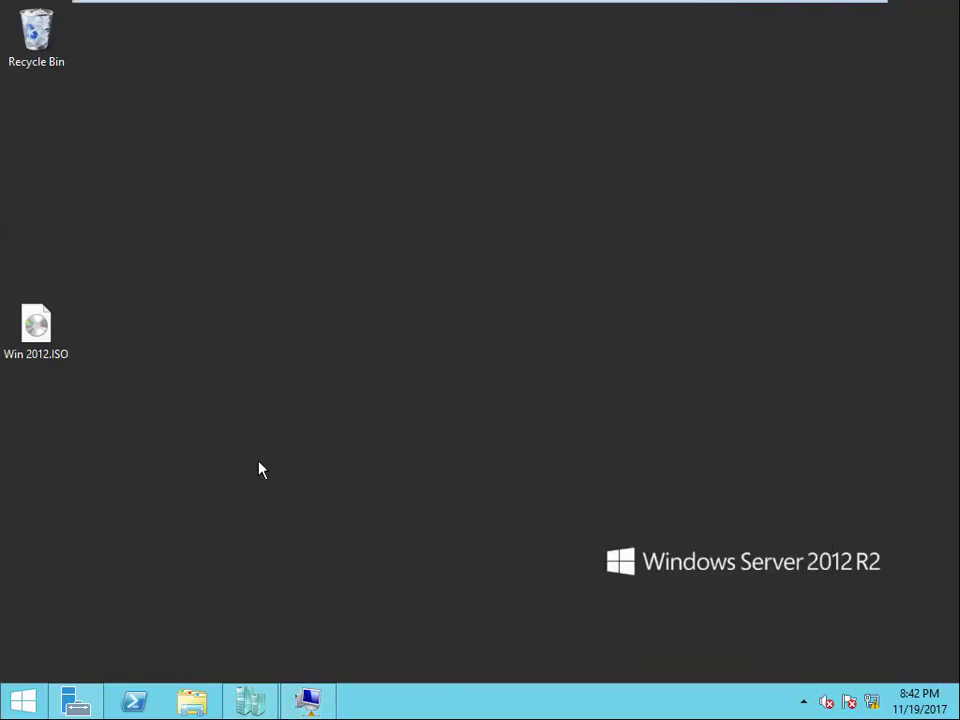
click(248, 702)
right_click(257, 152)
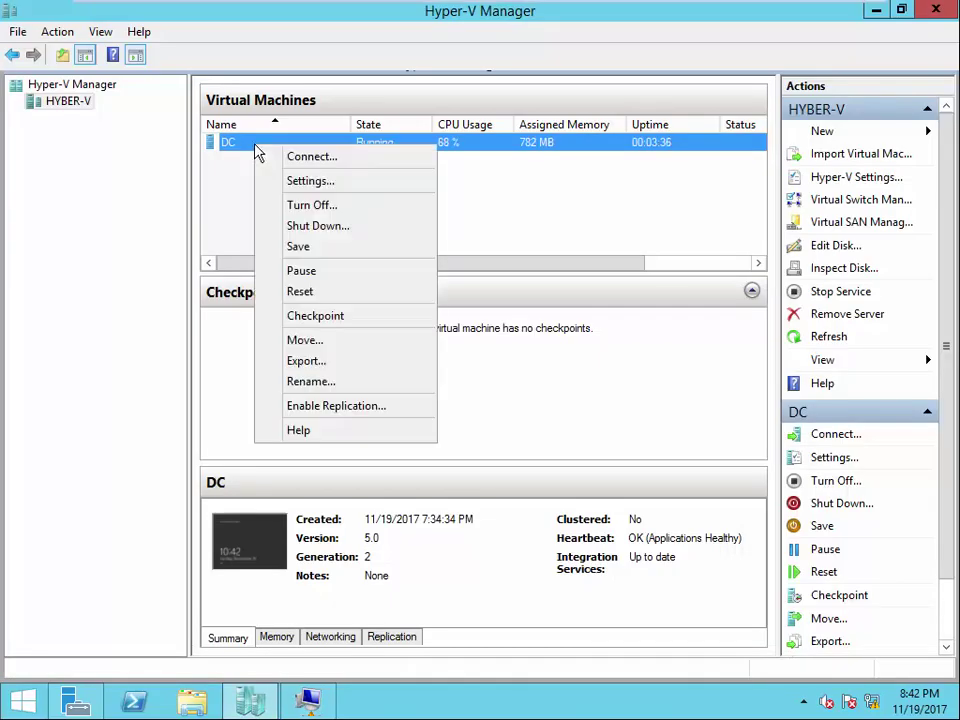
click(330, 318)
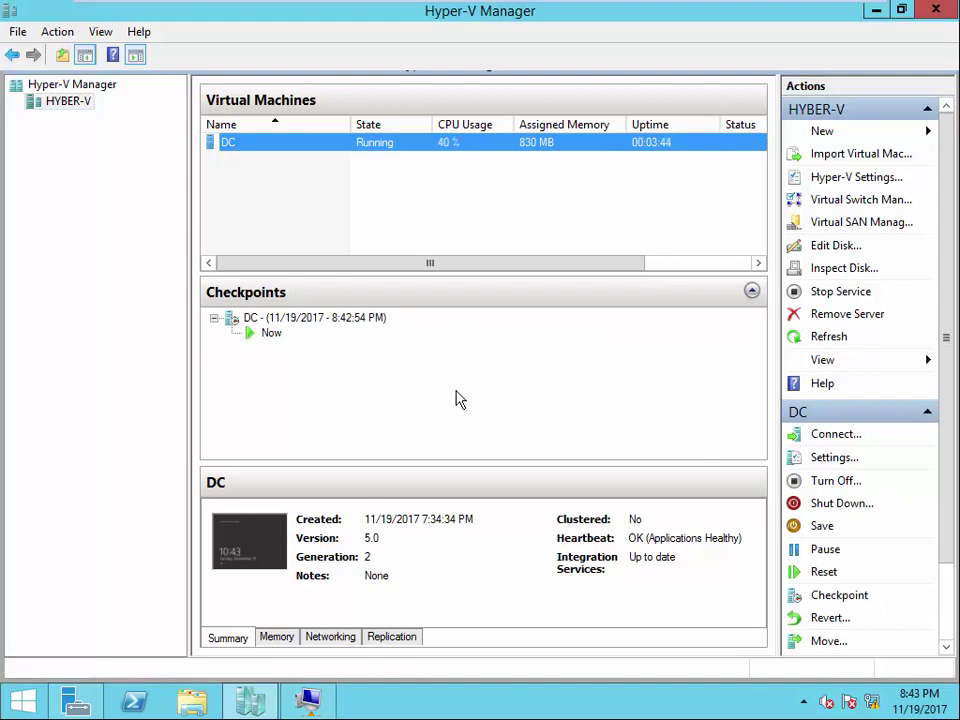
click(276, 338)
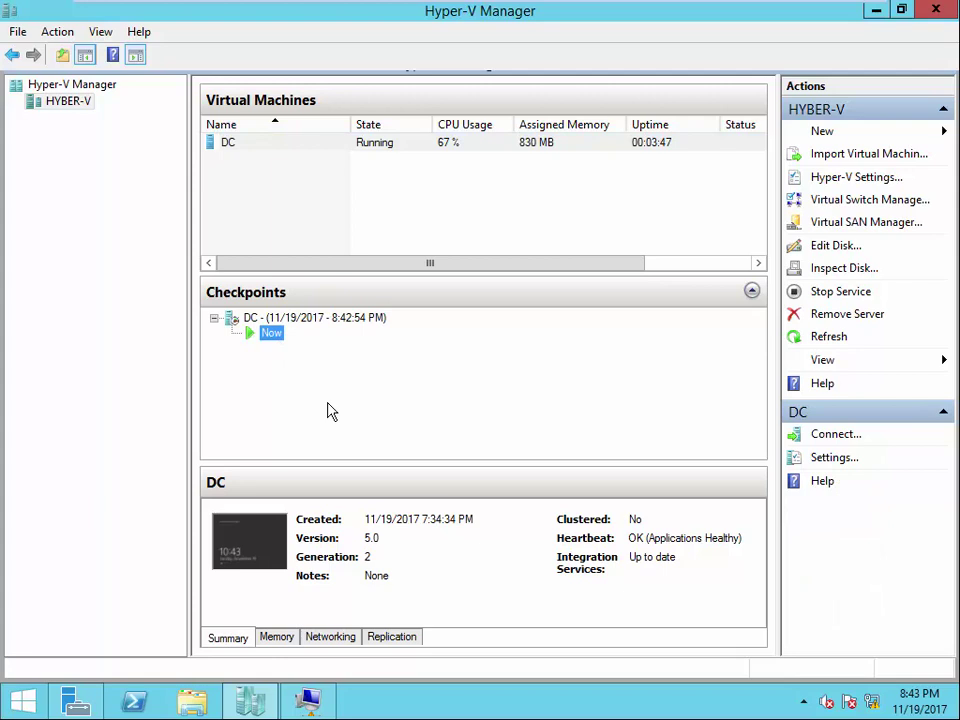
right_click(272, 334)
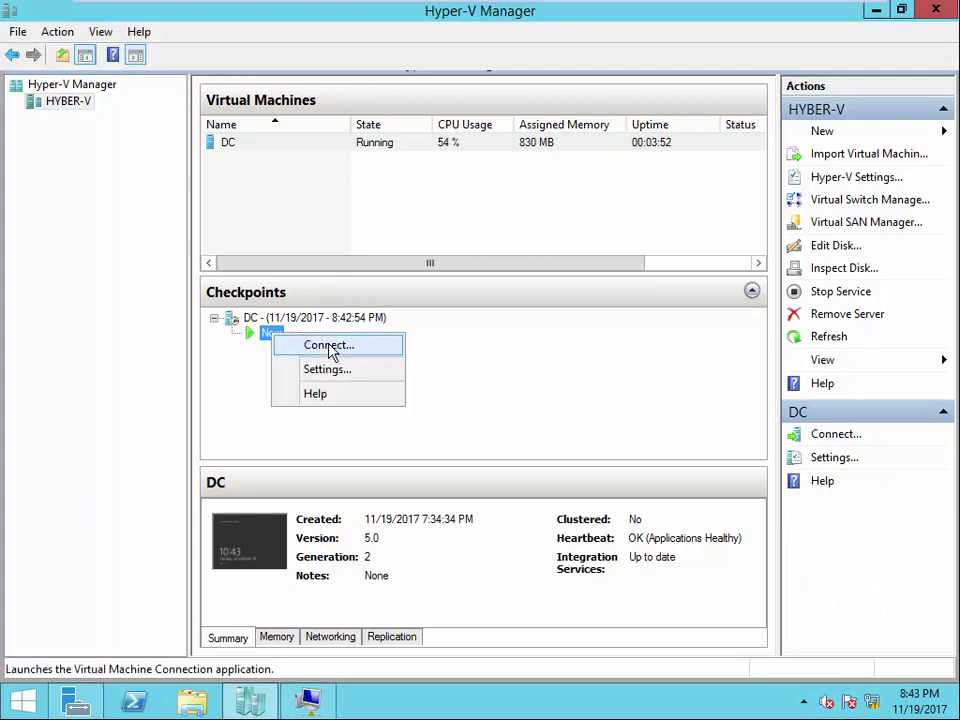
click(330, 346)
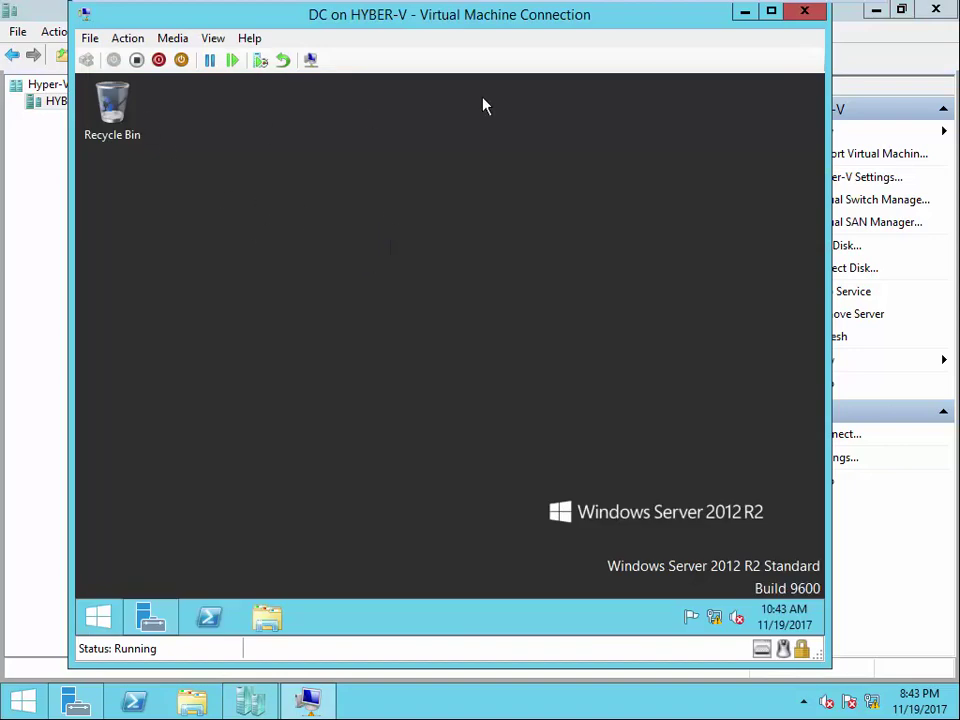
click(745, 12)
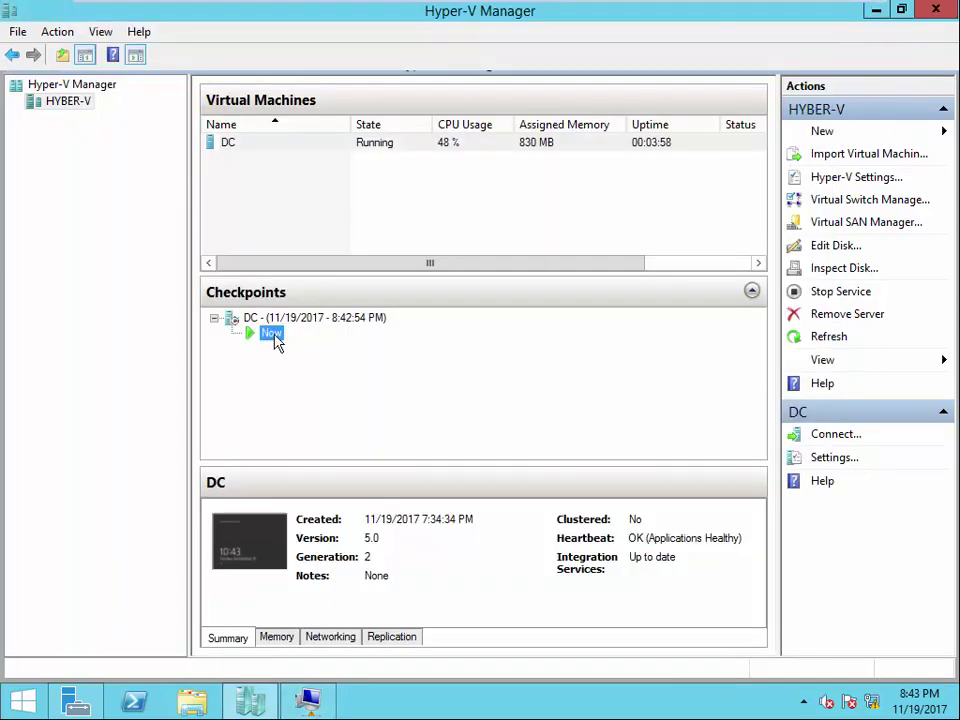
click(357, 146)
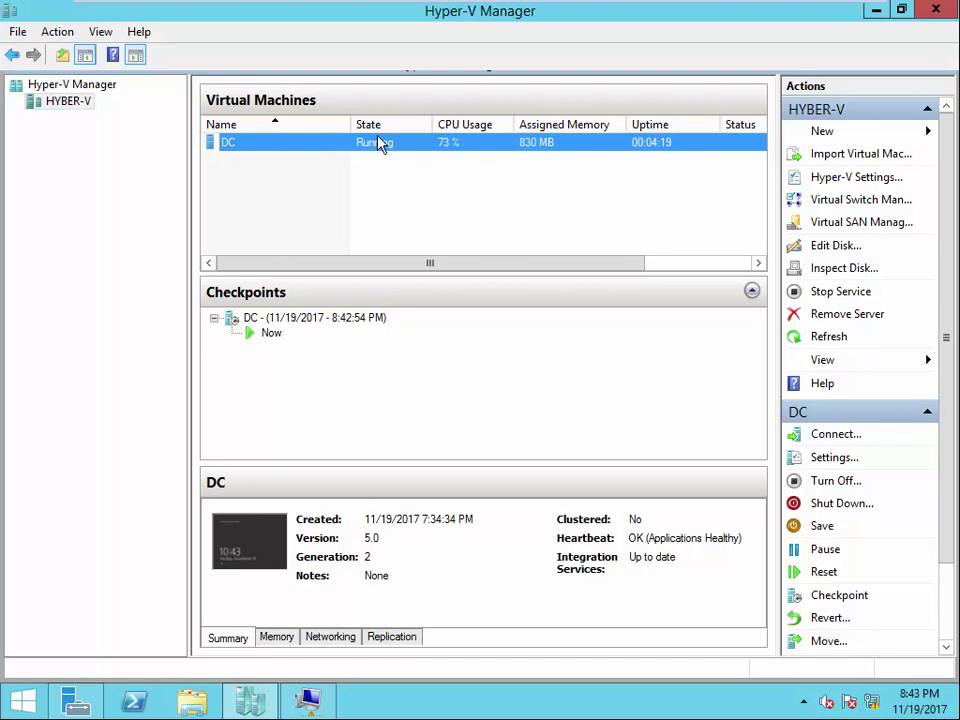
- Open File Explorer and look through the DC disk folder under D:\VHD
click(271, 336)
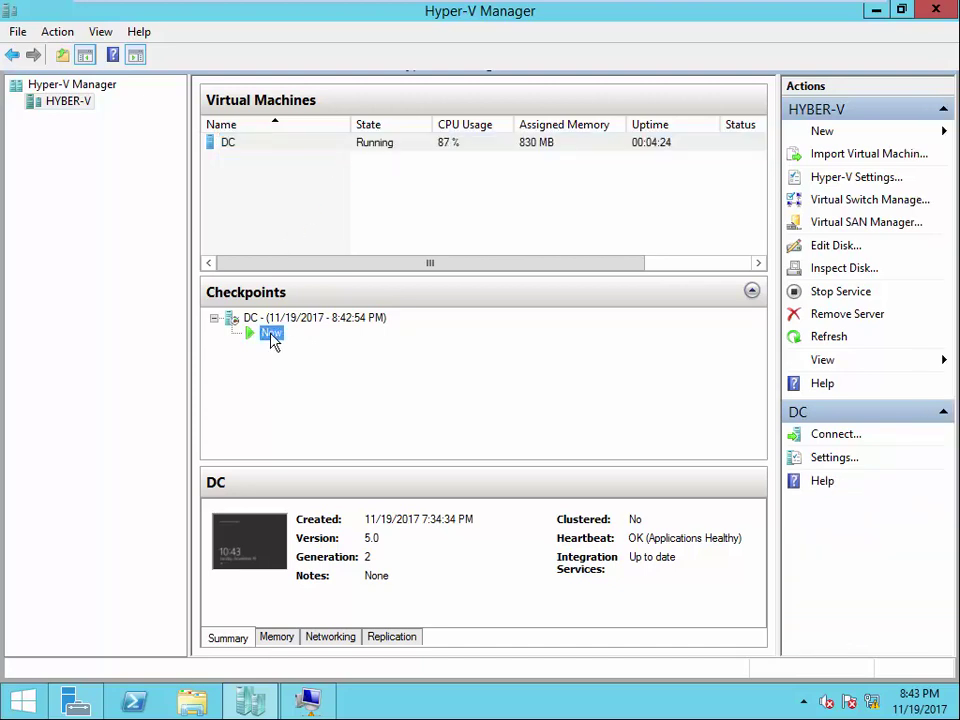
key(super+e)
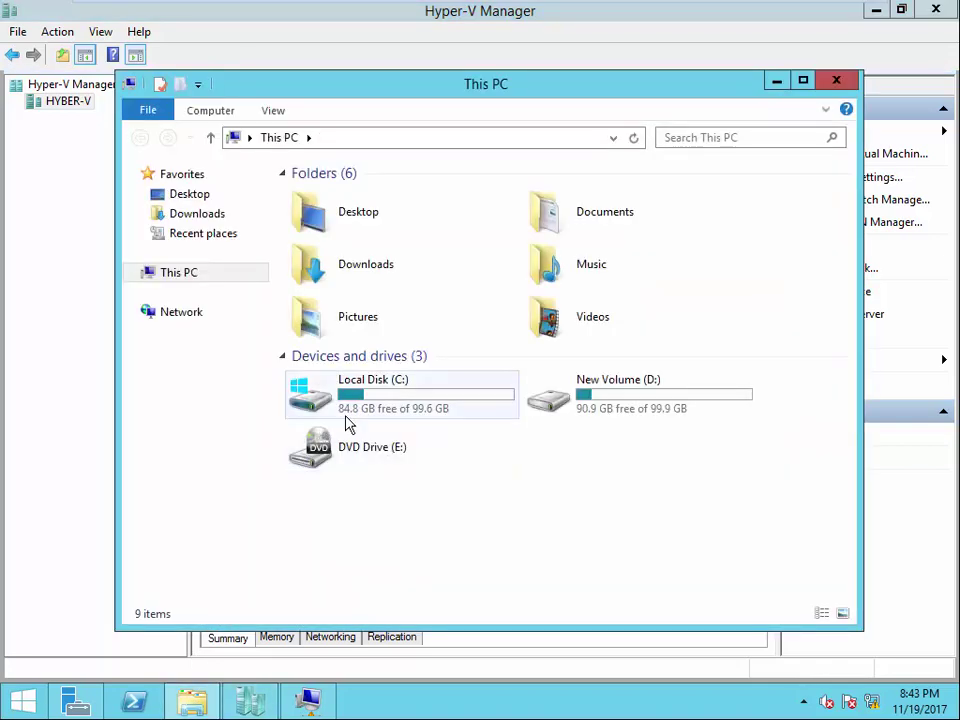
double_click(626, 394)
double_click(326, 203)
double_click(330, 205)
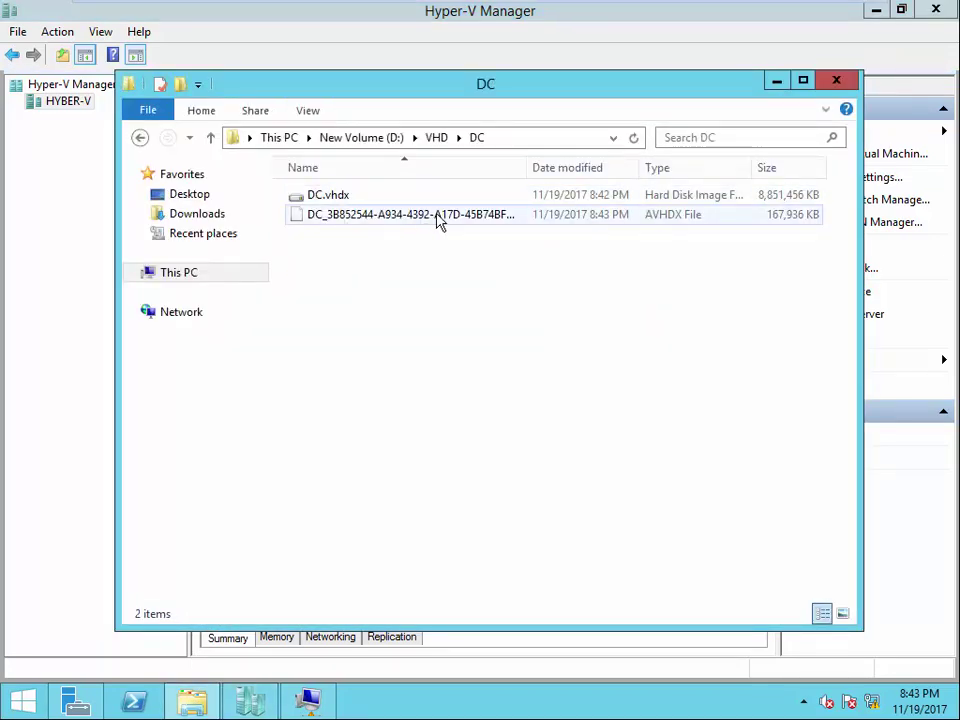
drag(525, 168, 557, 221)
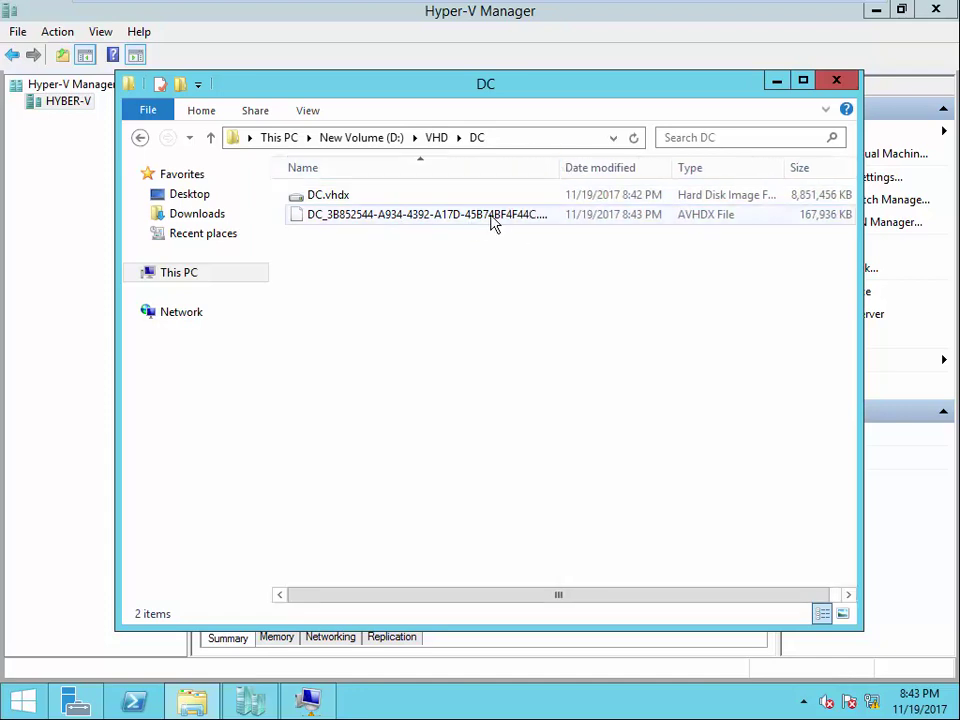
- View DC's checkpoint files in D:\VM\DC\Snapshots, then close the Explorer window
click(434, 140)
click(390, 142)
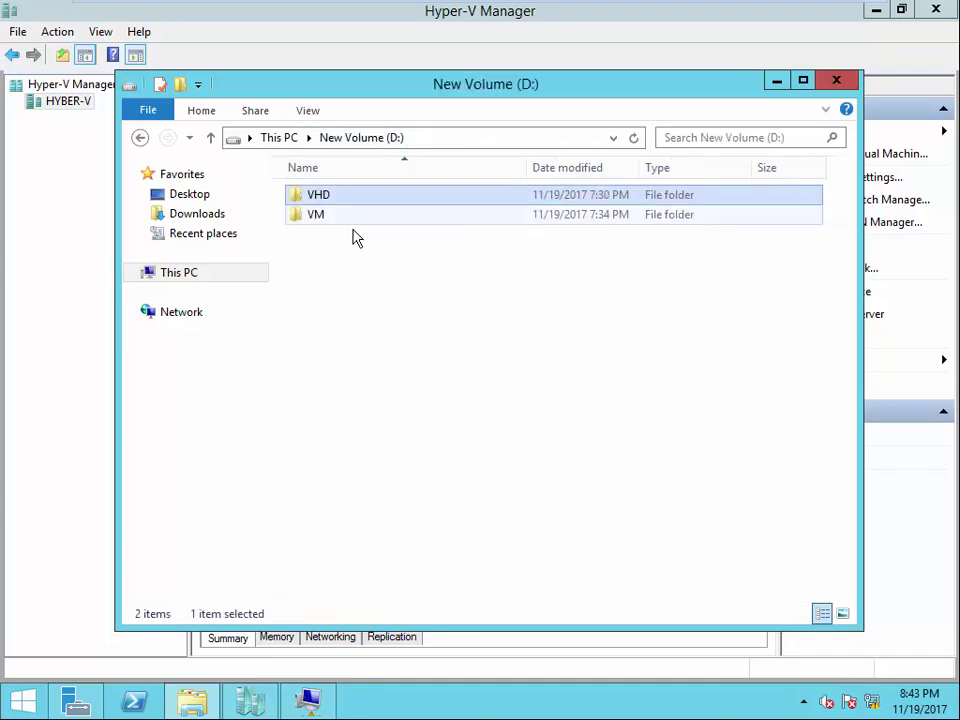
double_click(315, 214)
double_click(318, 204)
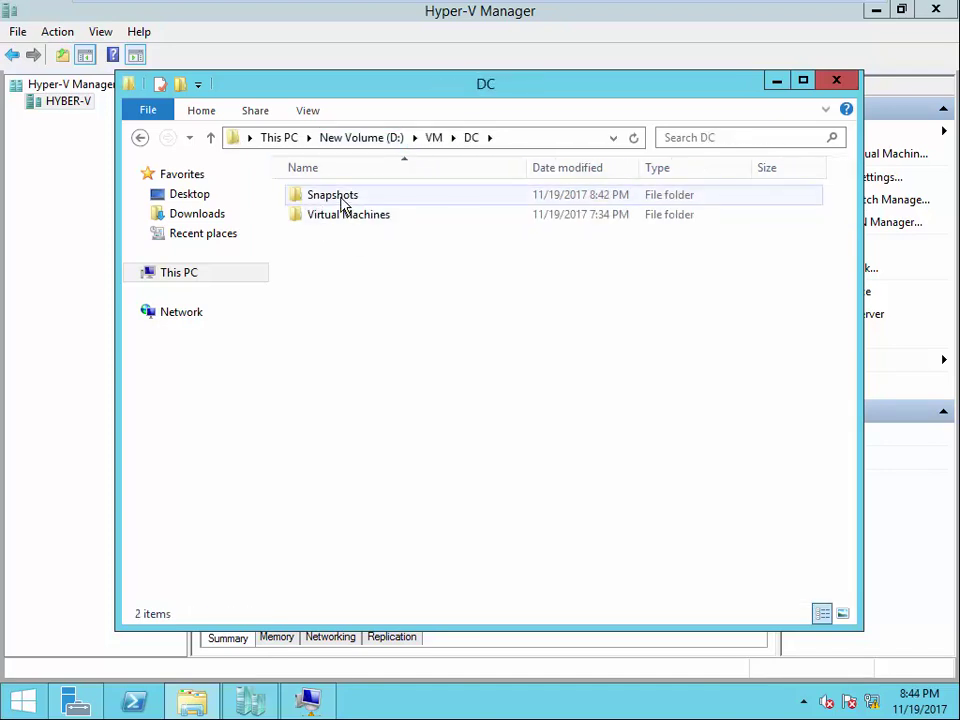
double_click(325, 202)
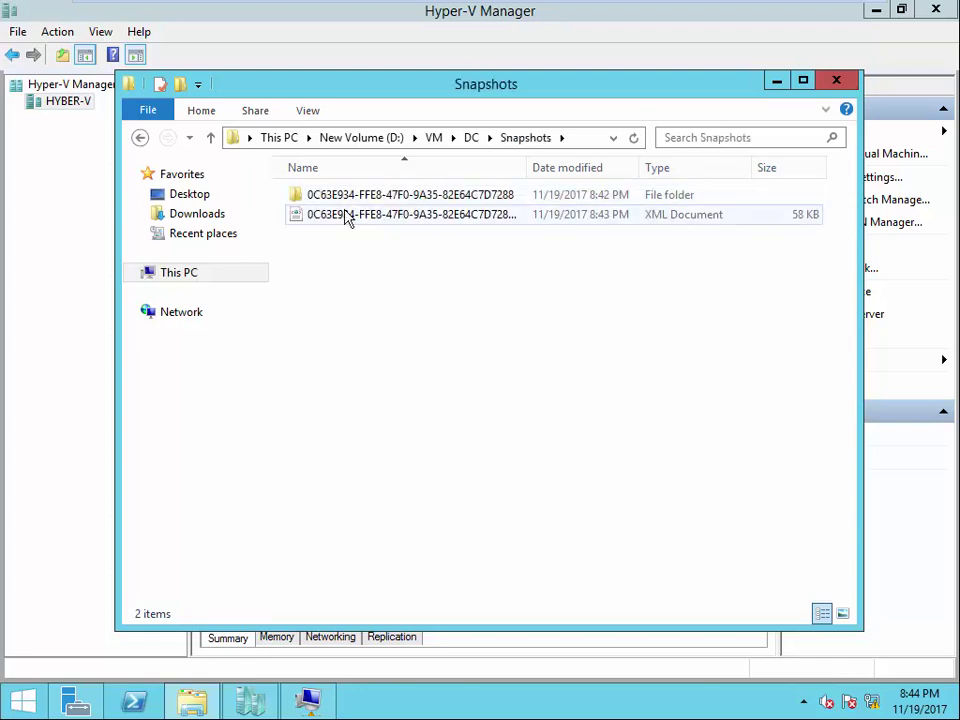
click(836, 80)
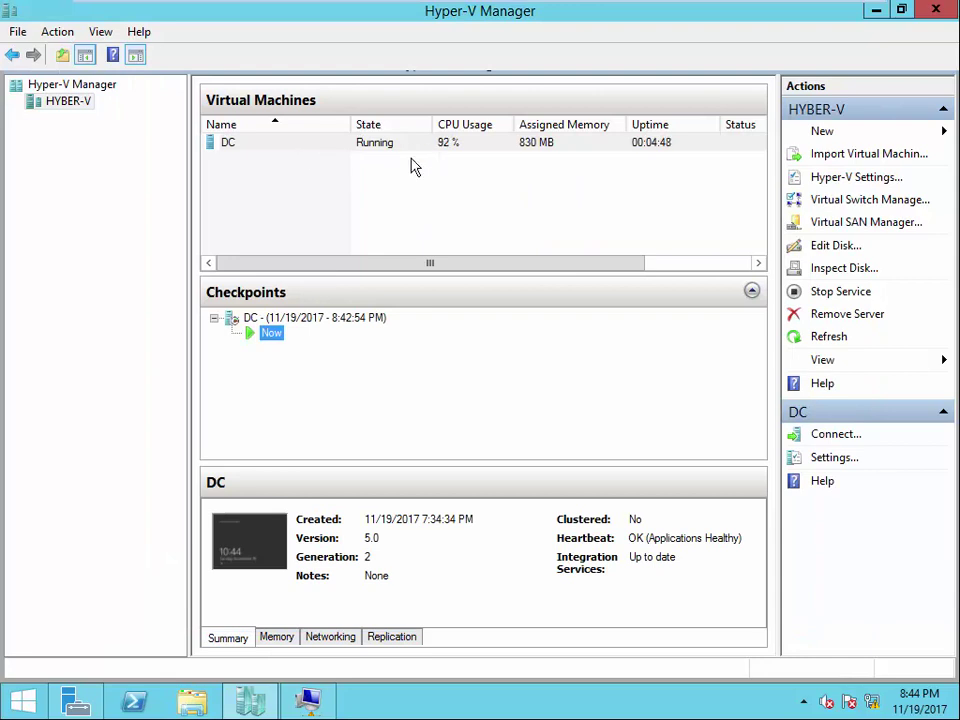
- Review the Now and DC checkpoint context menus without exporting, then show the DC VM's menu
right_click(272, 336)
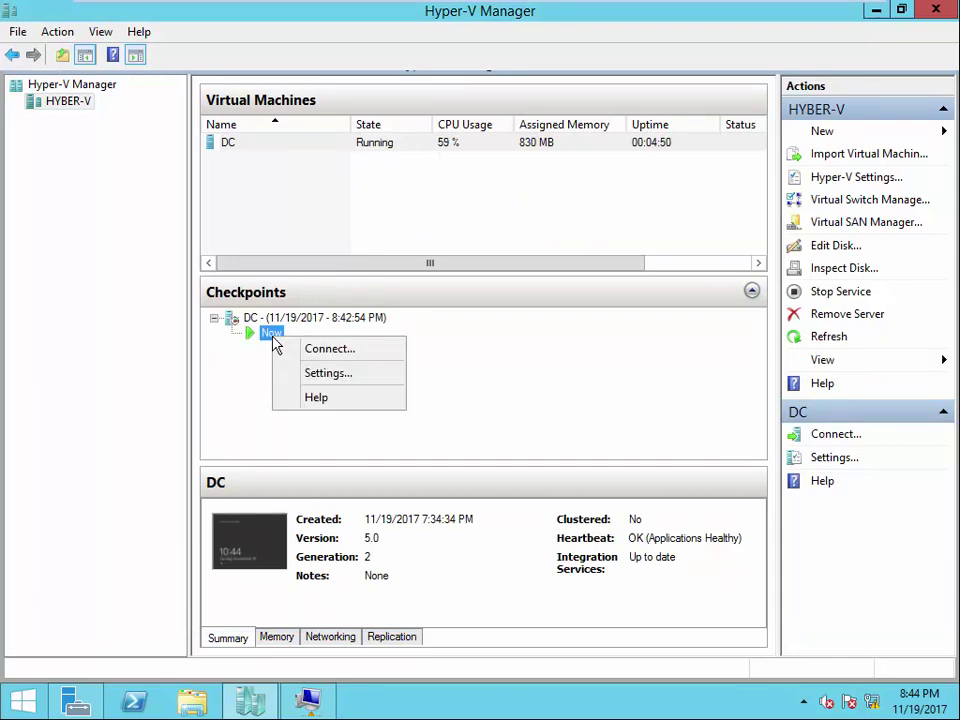
click(277, 320)
right_click(282, 322)
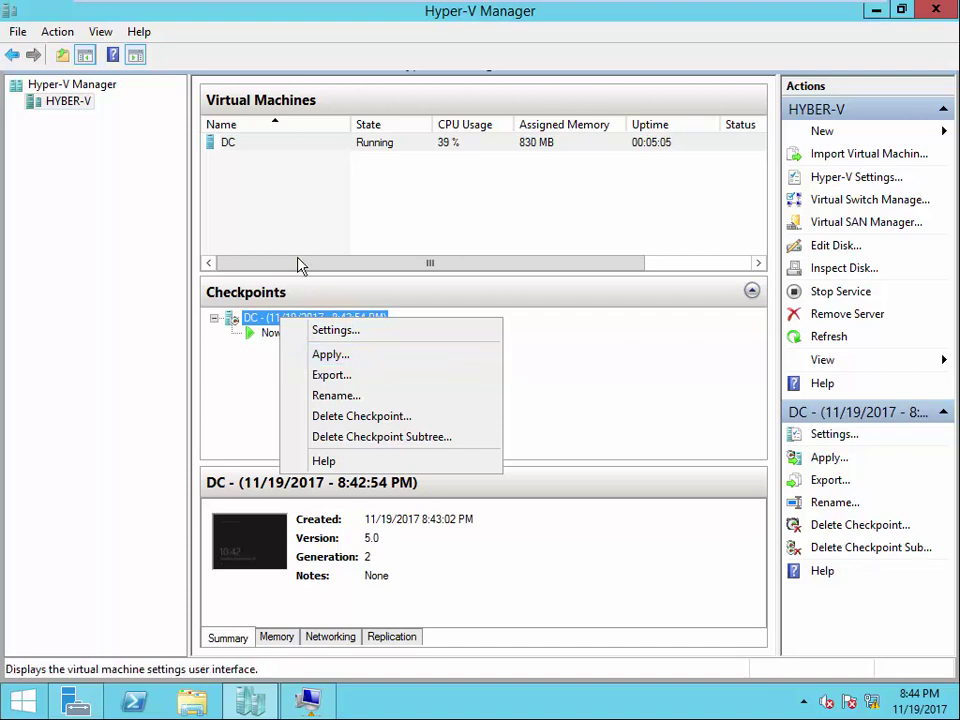
mouse_move(345, 10)
click(89, 12)
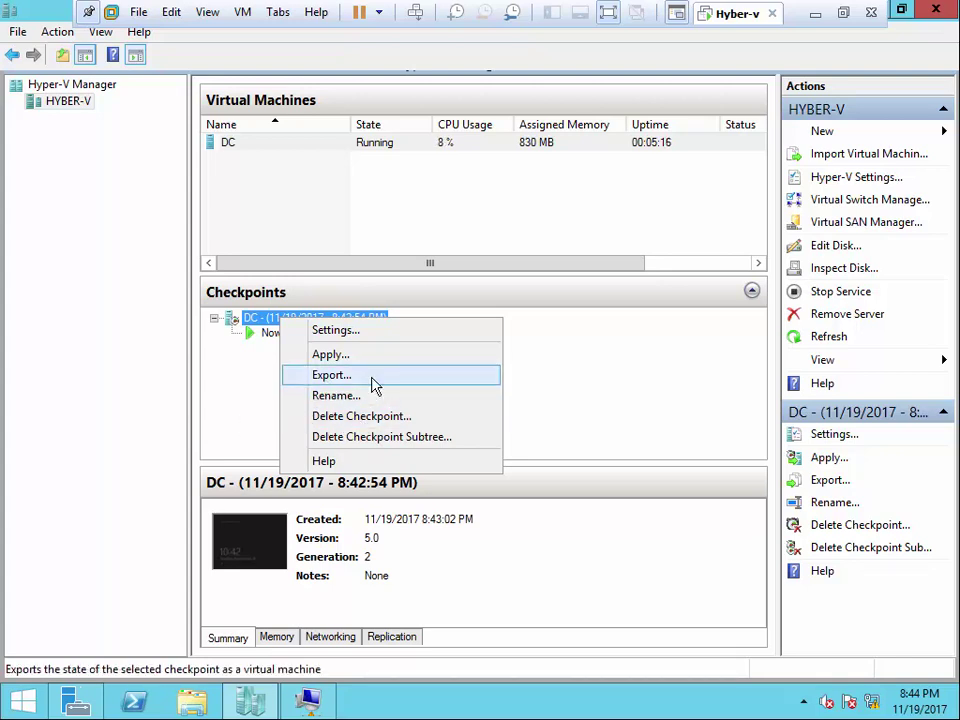
click(241, 395)
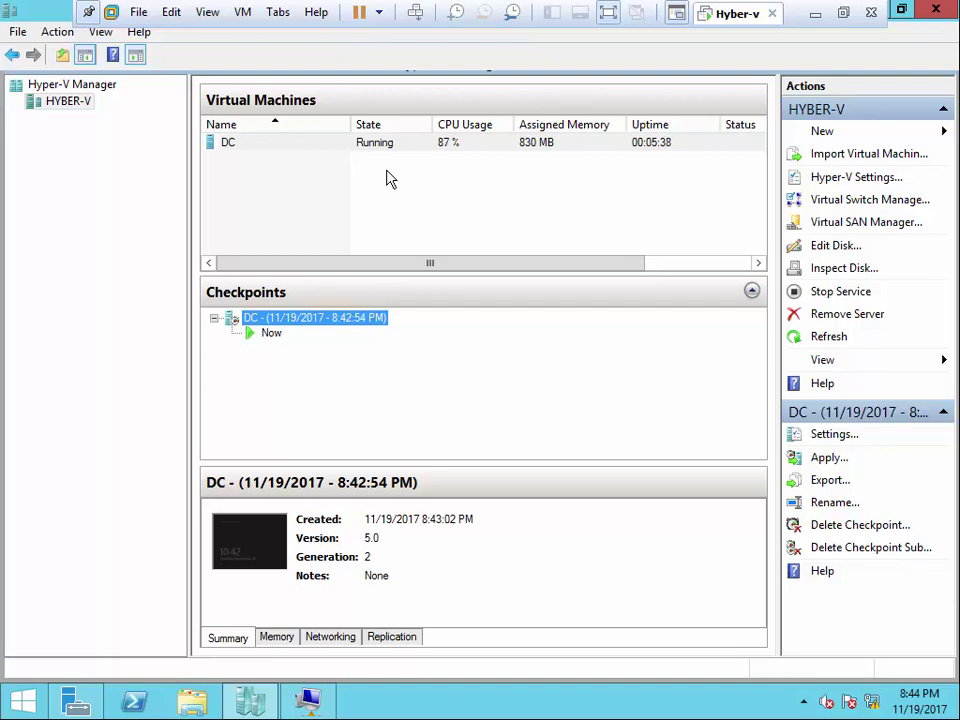
right_click(307, 143)
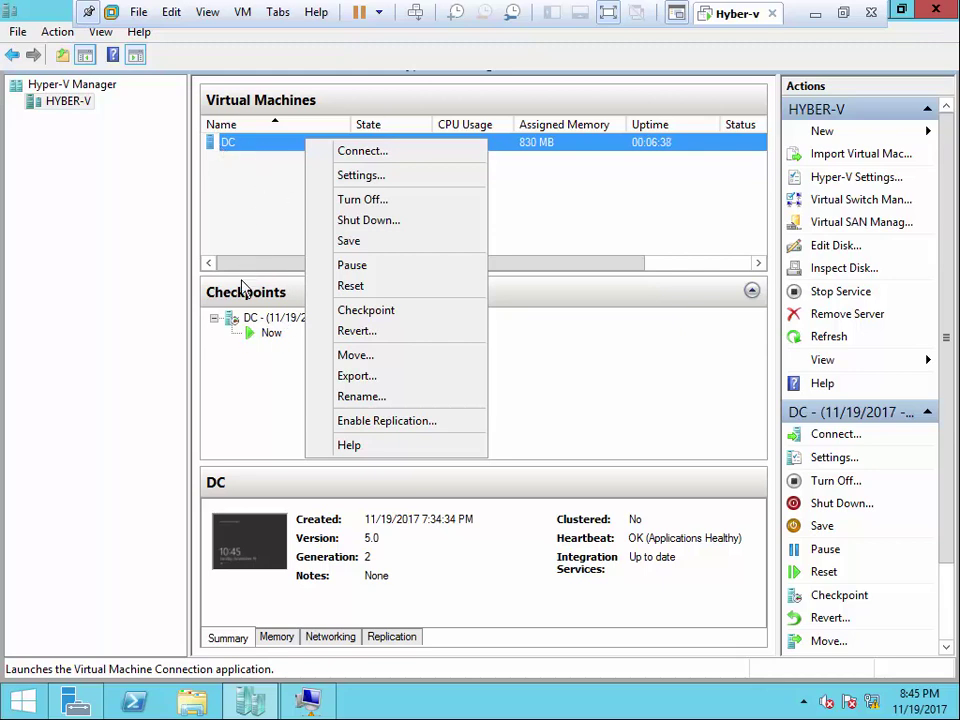
- Close the DC VM menu by selecting the Now checkpoint entry
click(260, 338)
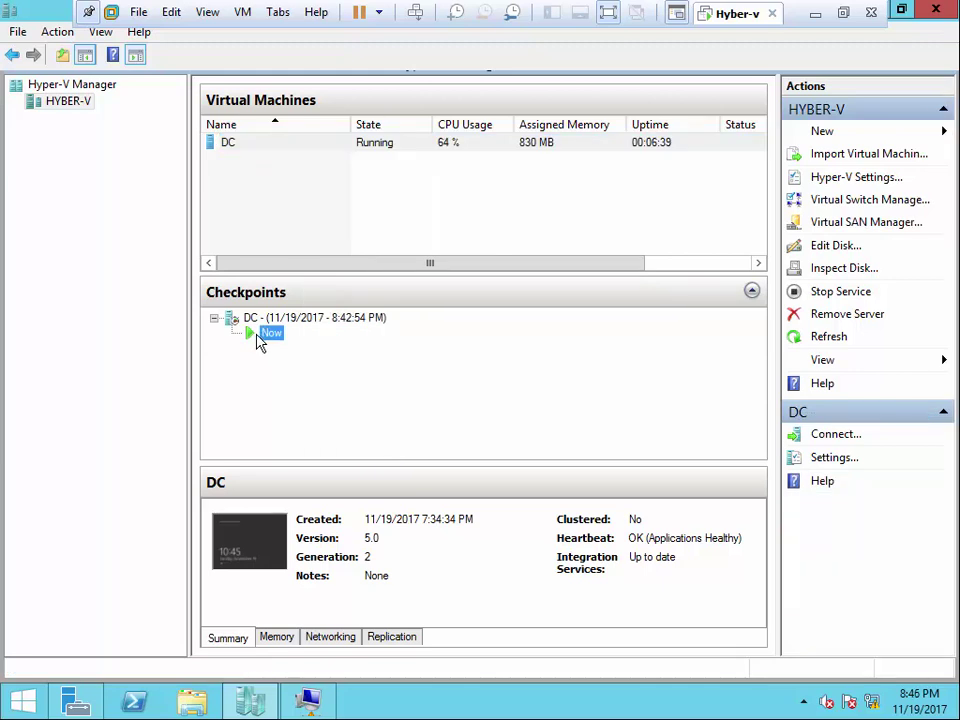
click(192, 700)
double_click(545, 400)
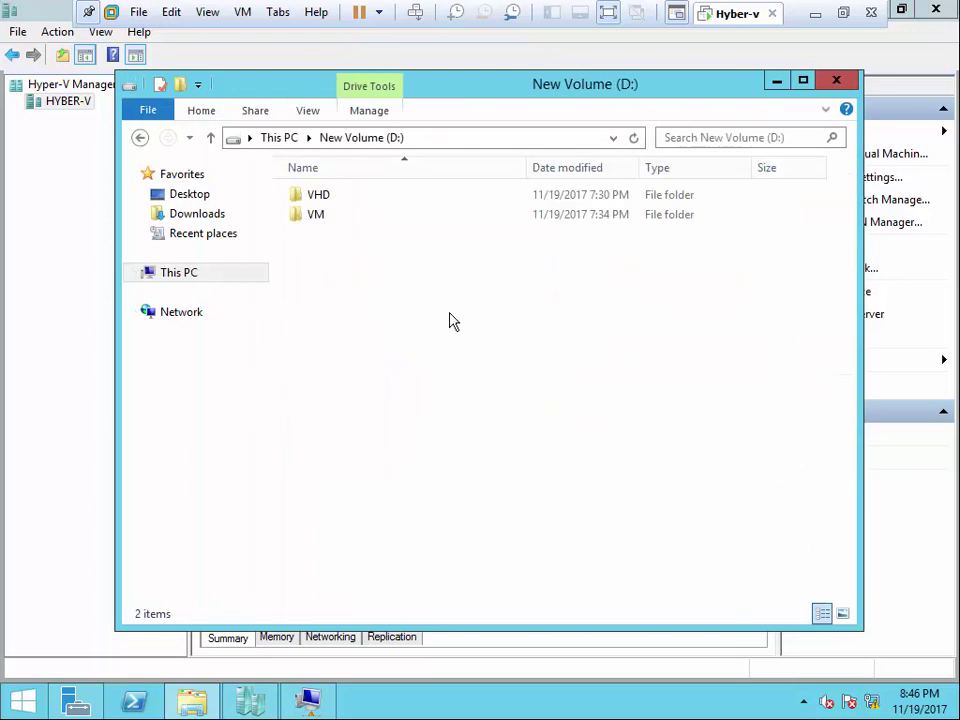
double_click(316, 214)
double_click(318, 206)
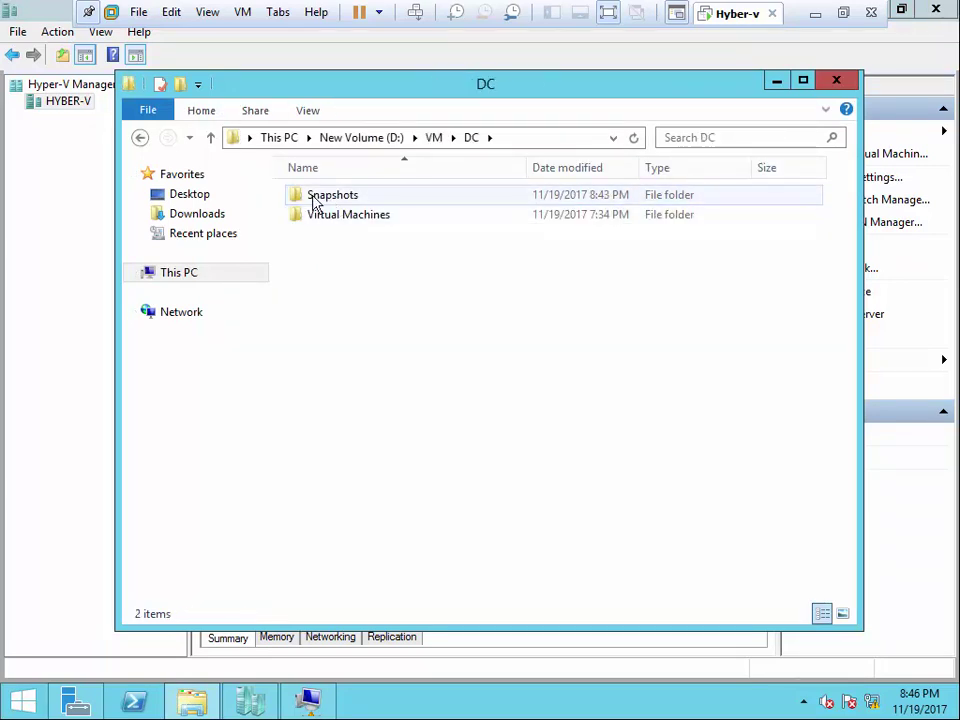
double_click(349, 214)
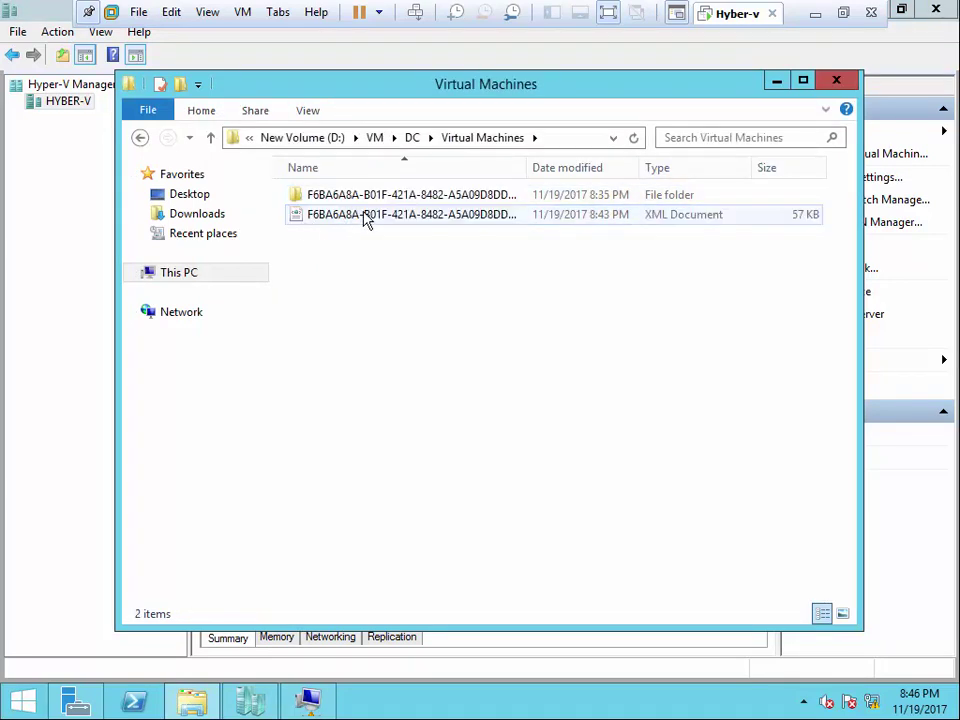
click(413, 137)
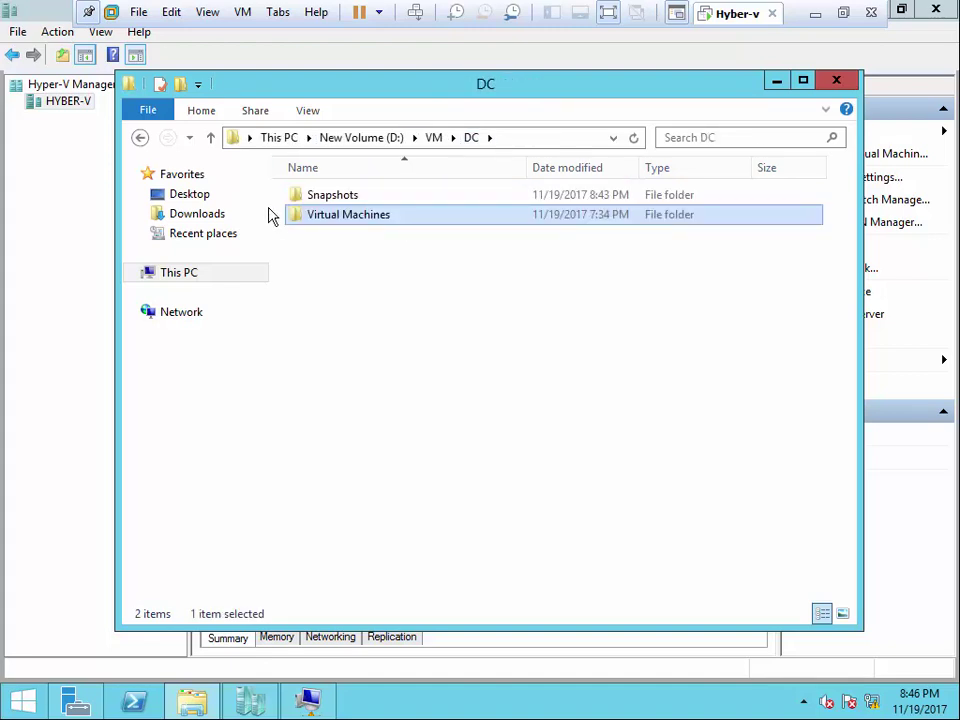
click(312, 196)
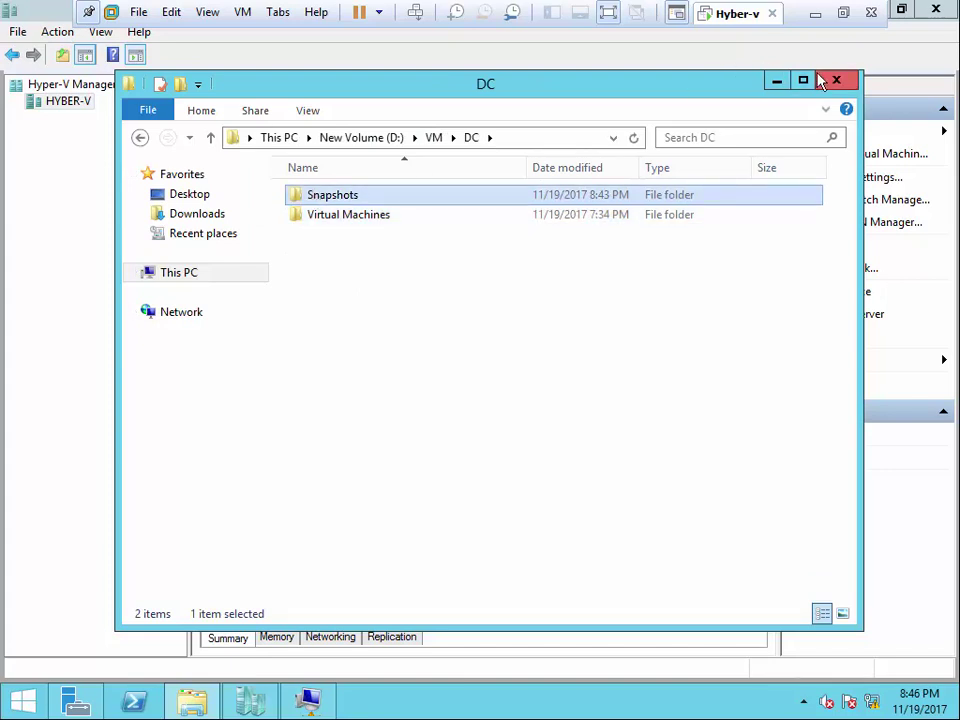
click(828, 80)
- Select the DC VM and review its actions and checkpoint details
click(291, 225)
click(231, 146)
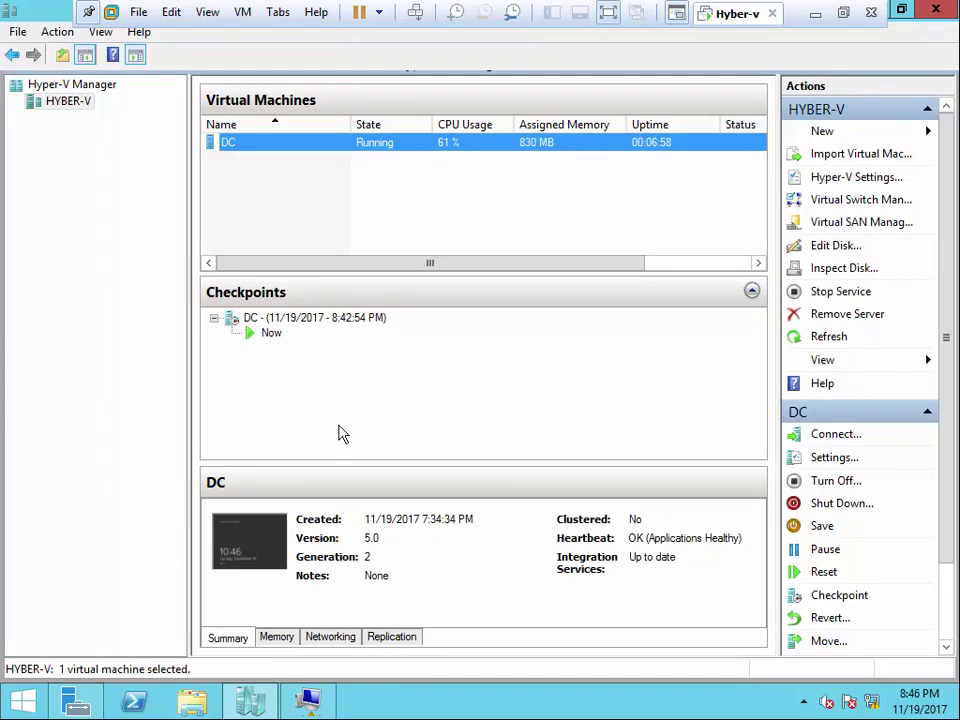
right_click(233, 146)
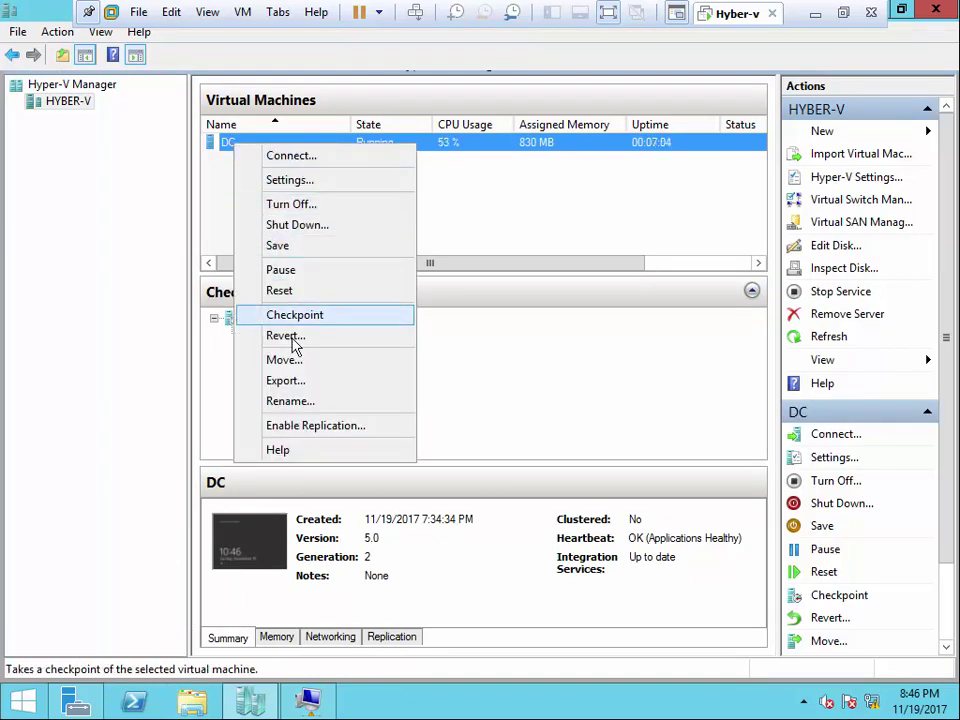
click(478, 228)
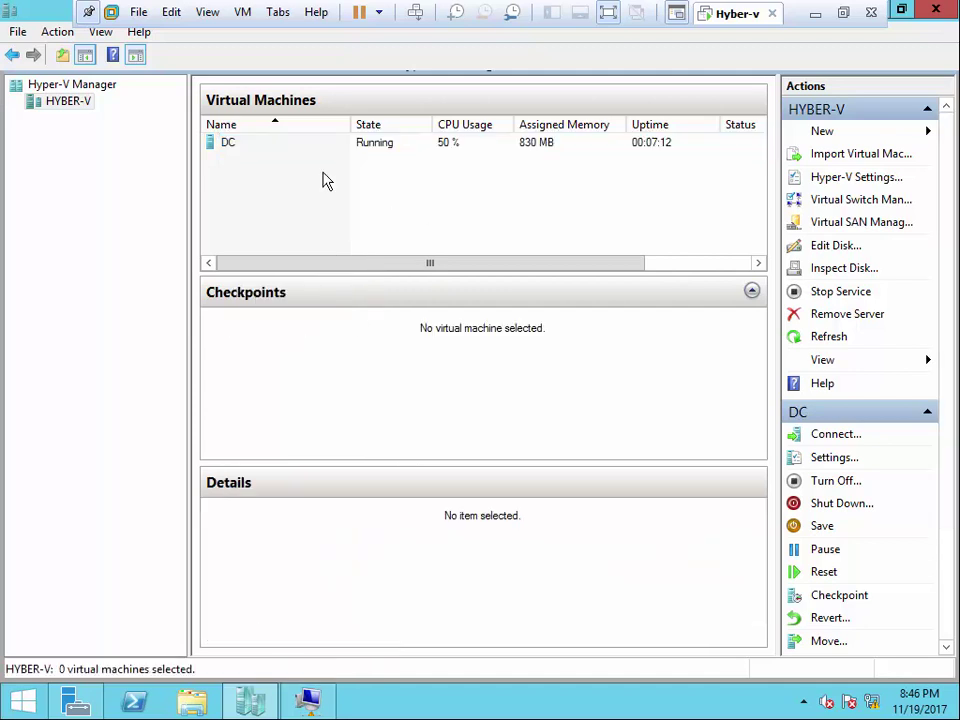
click(257, 147)
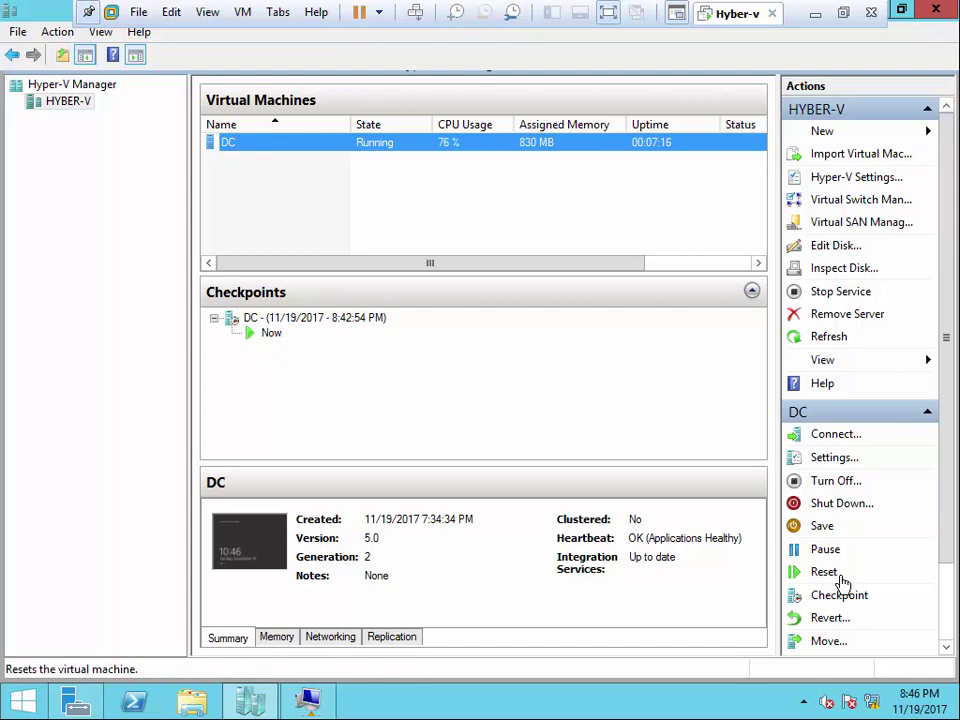
drag(952, 547, 953, 648)
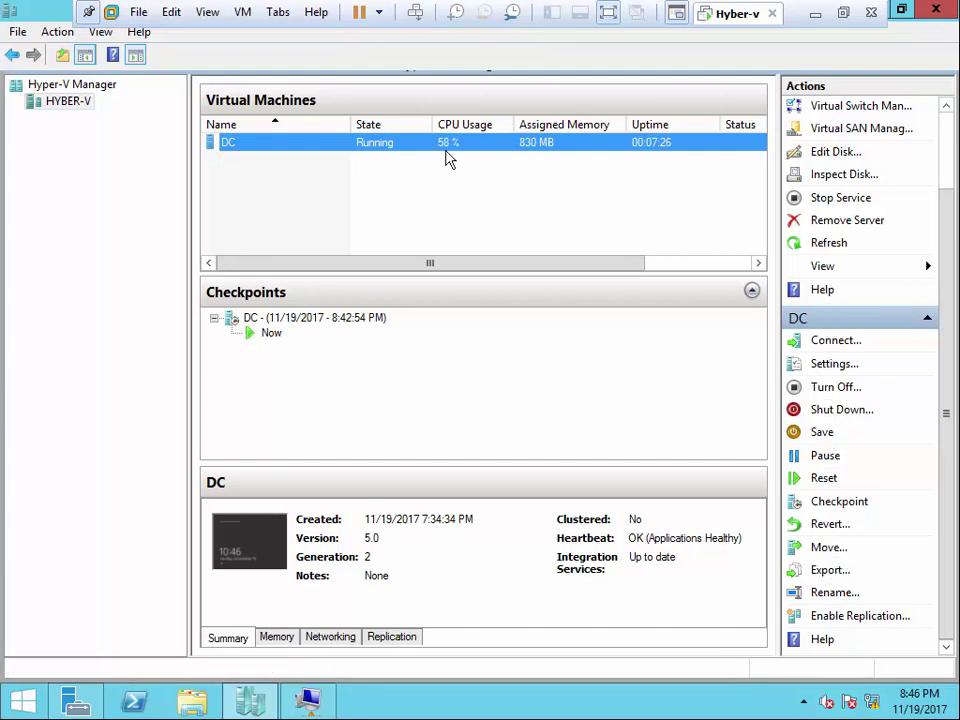
- Connect to the DC machine's console in Virtual Machine Connection
right_click(333, 150)
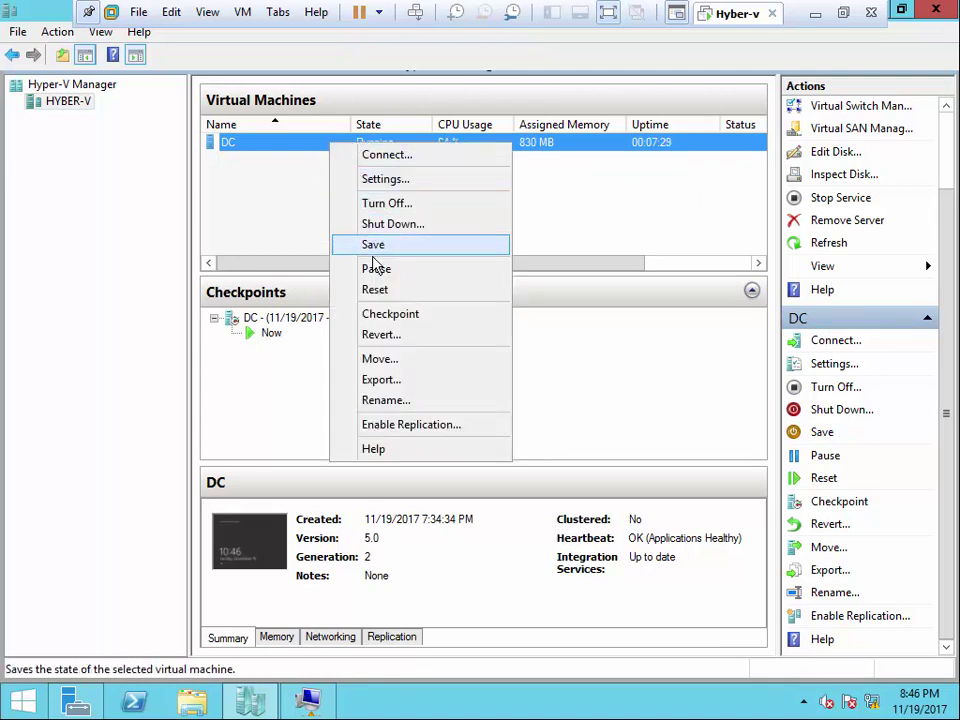
click(285, 431)
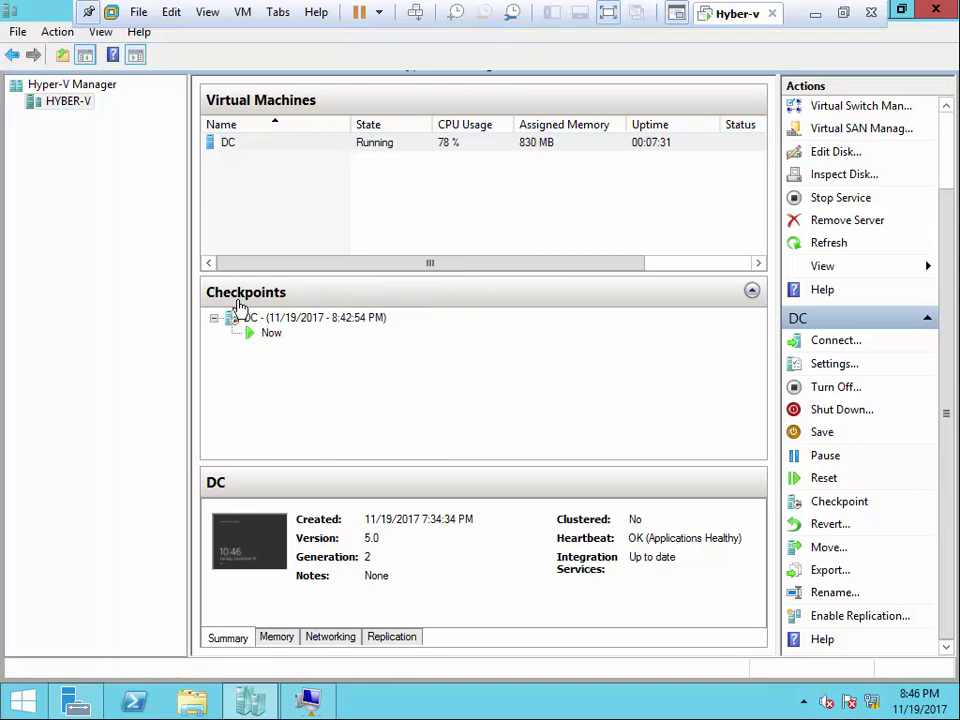
click(229, 147)
double_click(229, 147)
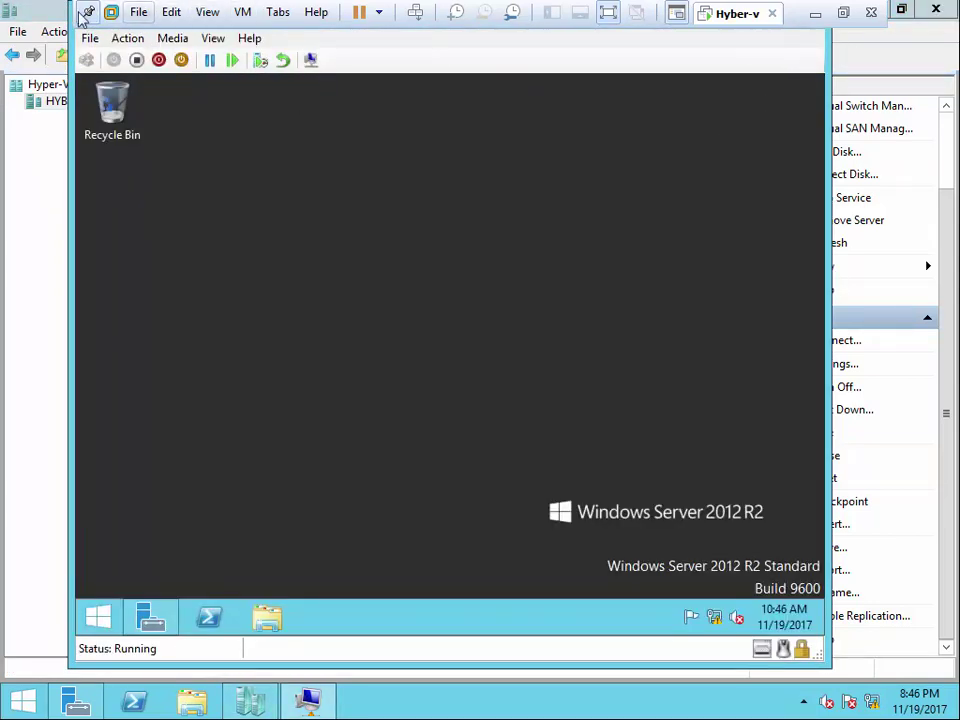
- Shut down the DC guest from the Start power-user menu, forcing past Server Manager
click(90, 13)
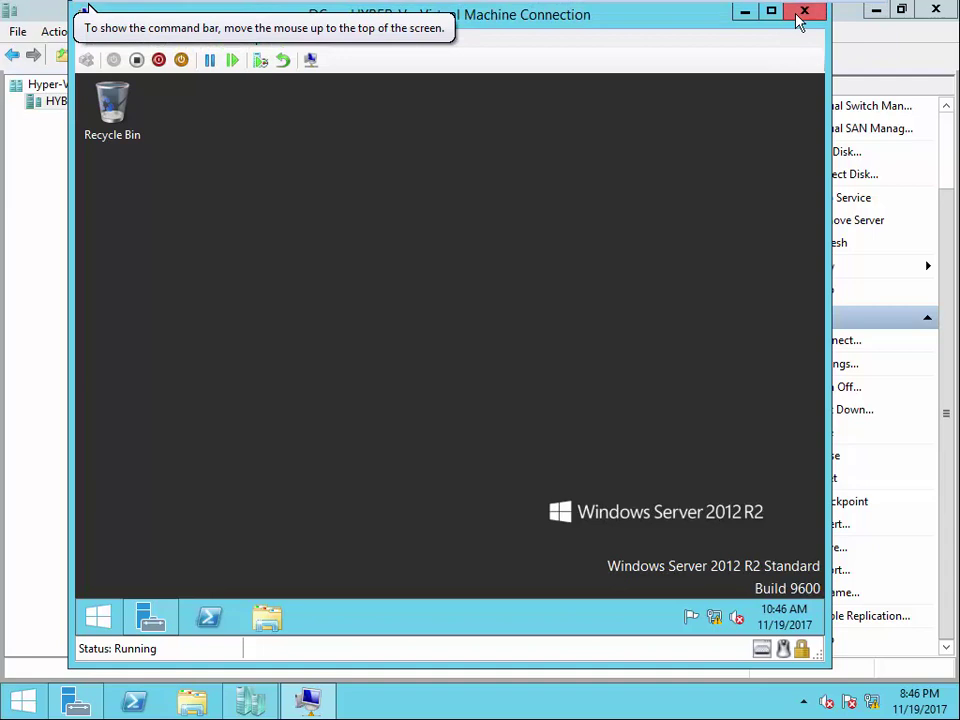
right_click(100, 614)
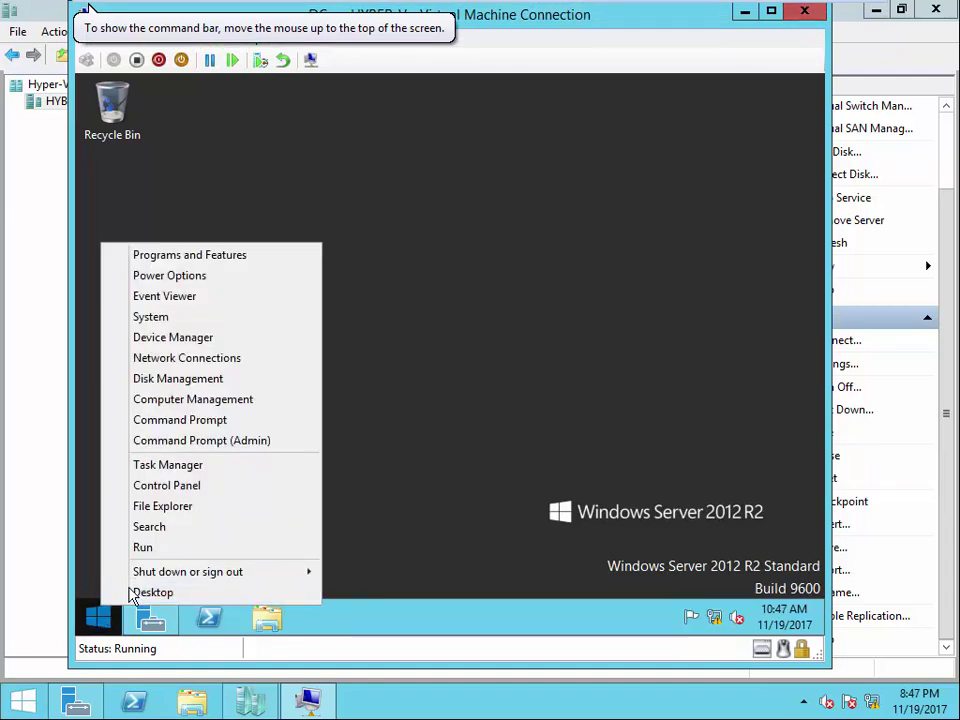
mouse_move(208, 572)
click(378, 551)
click(418, 564)
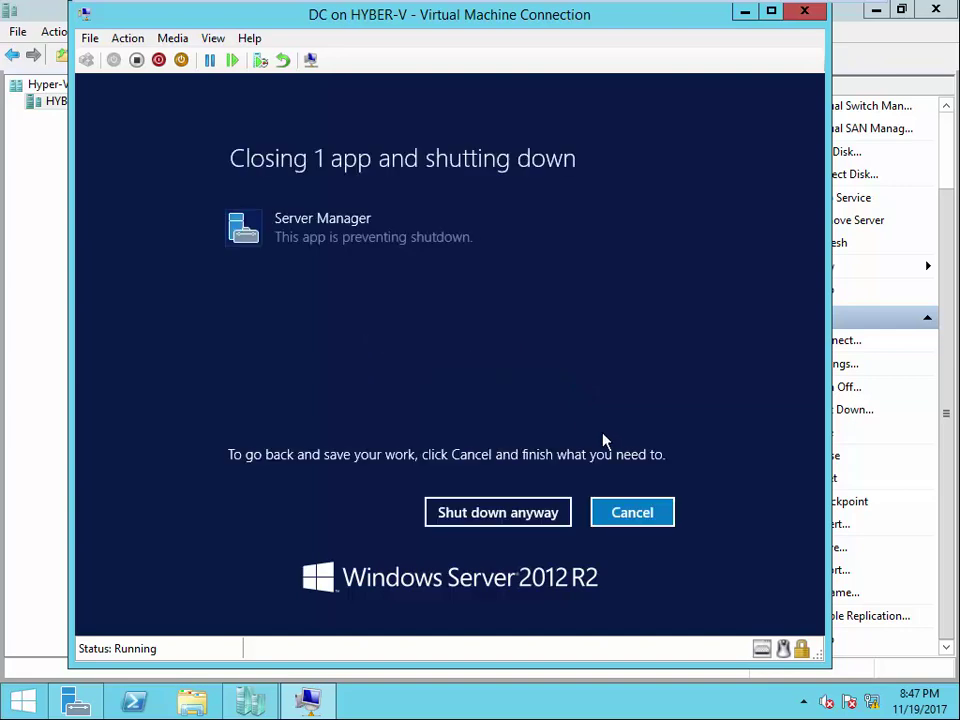
click(498, 518)
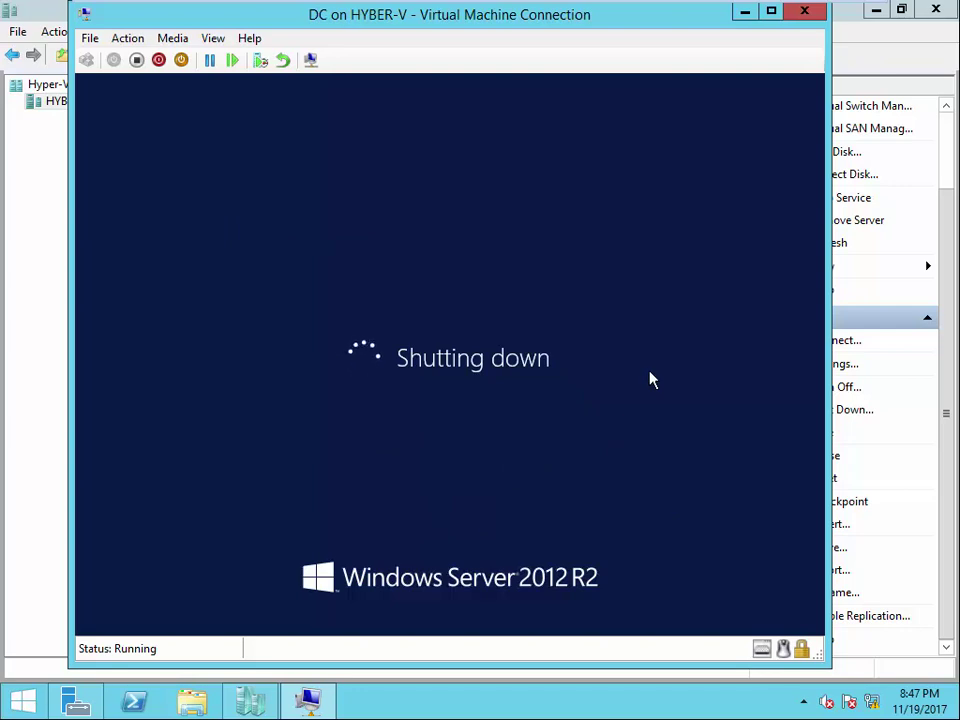
- Start the New Virtual Machine Wizard on the HYBER-V host and pass its introduction
click(744, 11)
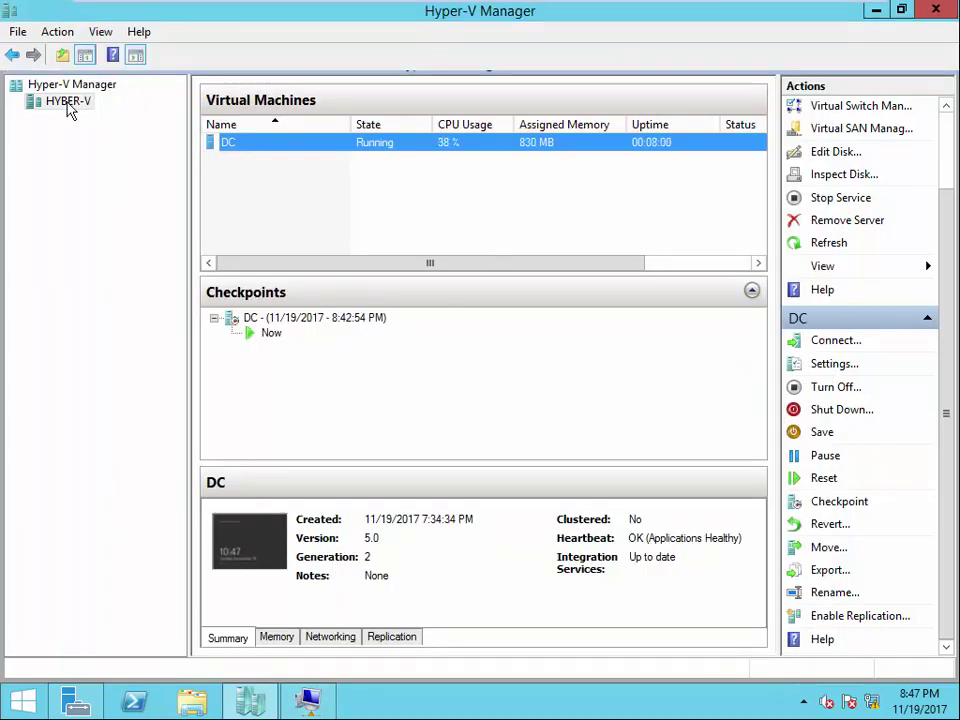
right_click(70, 103)
mouse_move(118, 114)
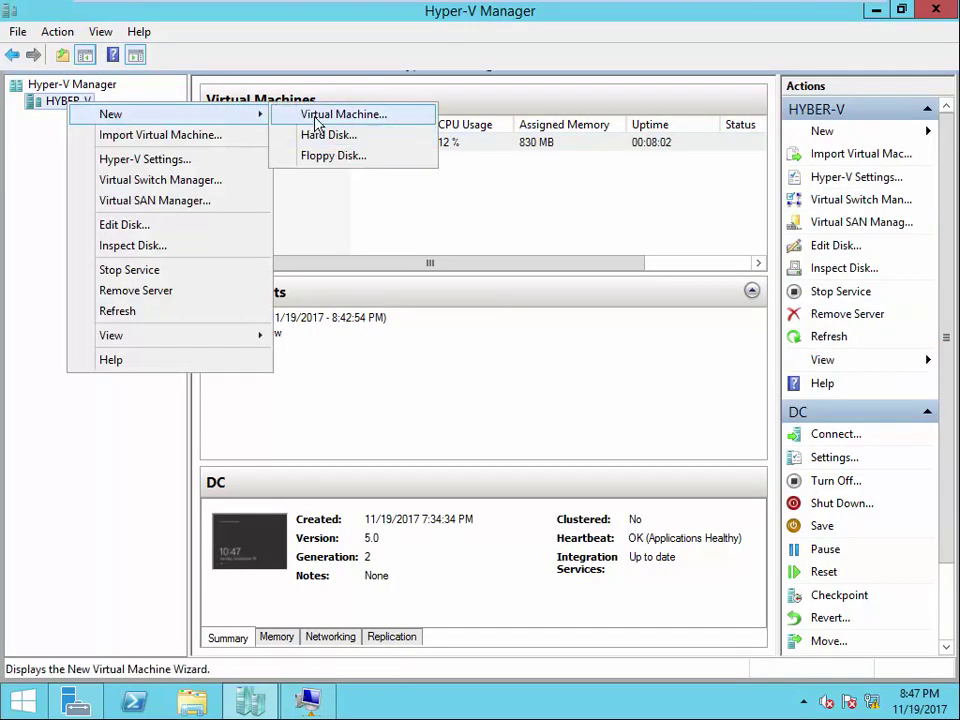
click(316, 116)
click(600, 564)
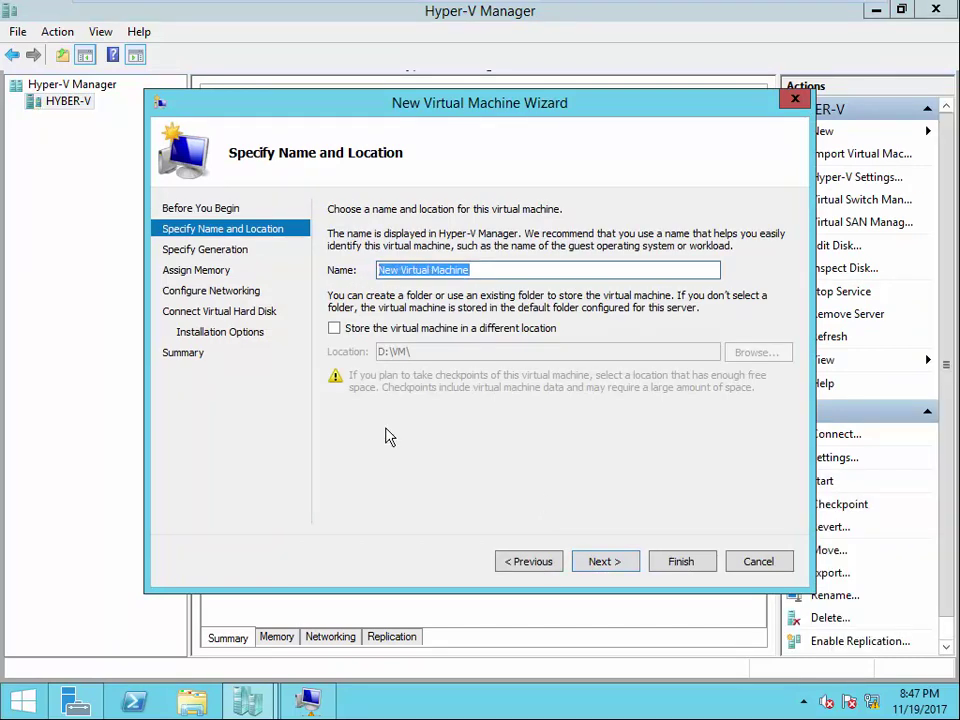
- Name the machine 'server', store it in D:\VM\, and keep Generation 1
text(d)
key(BackSpace)
text(server)
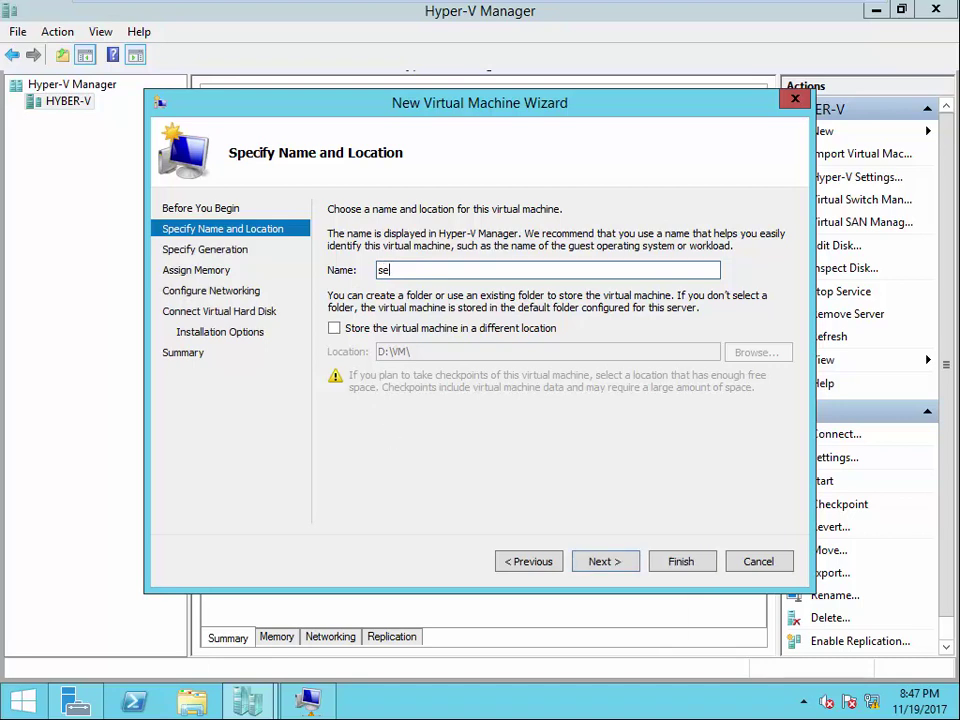
click(334, 328)
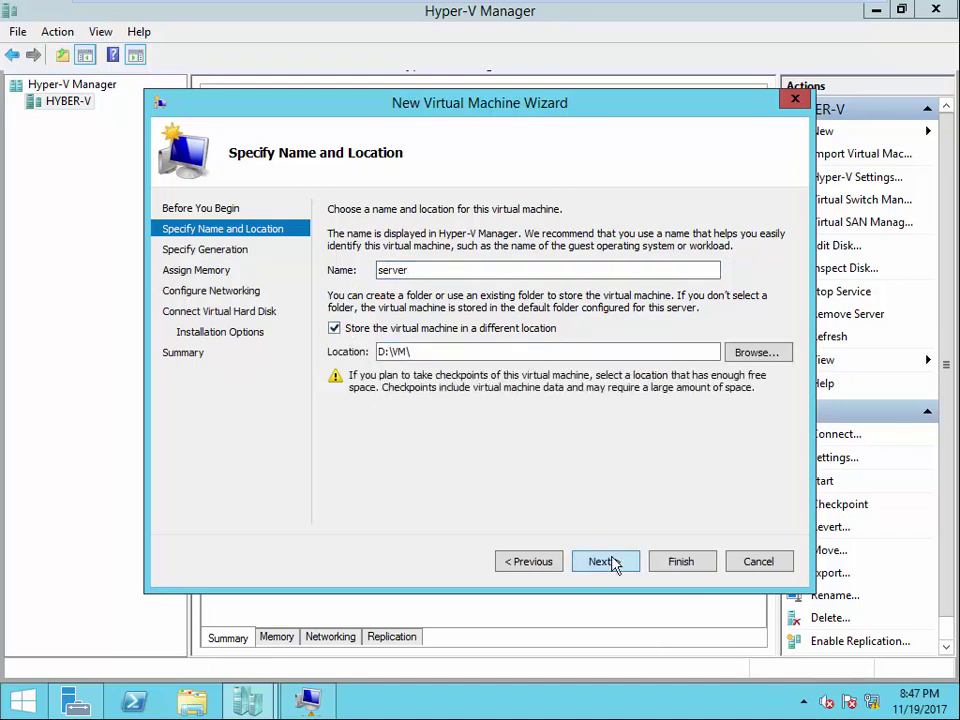
click(605, 562)
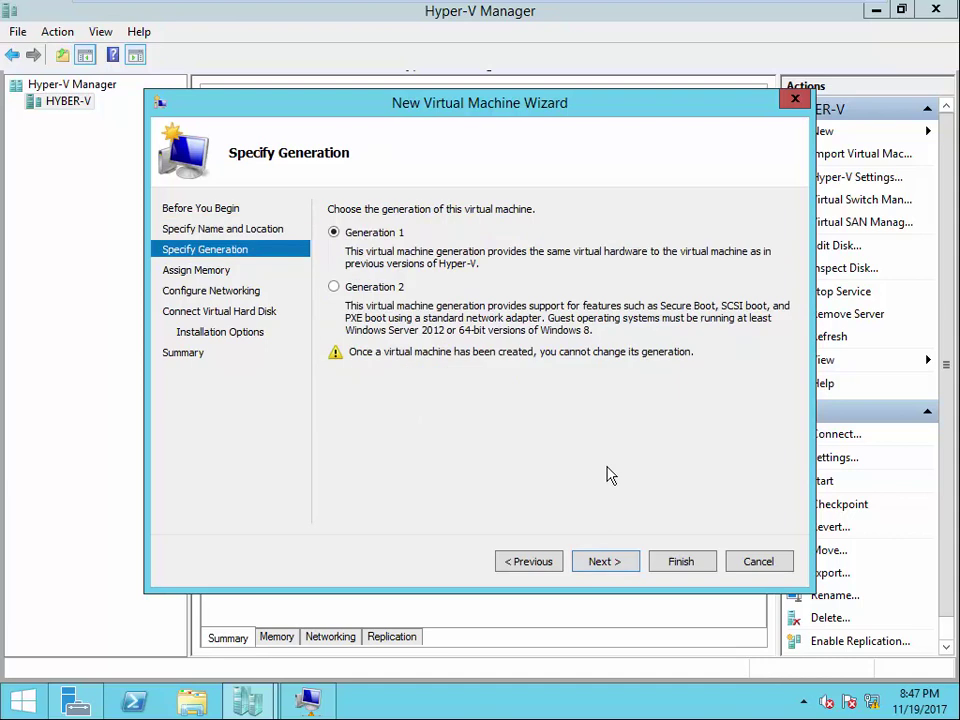
click(605, 561)
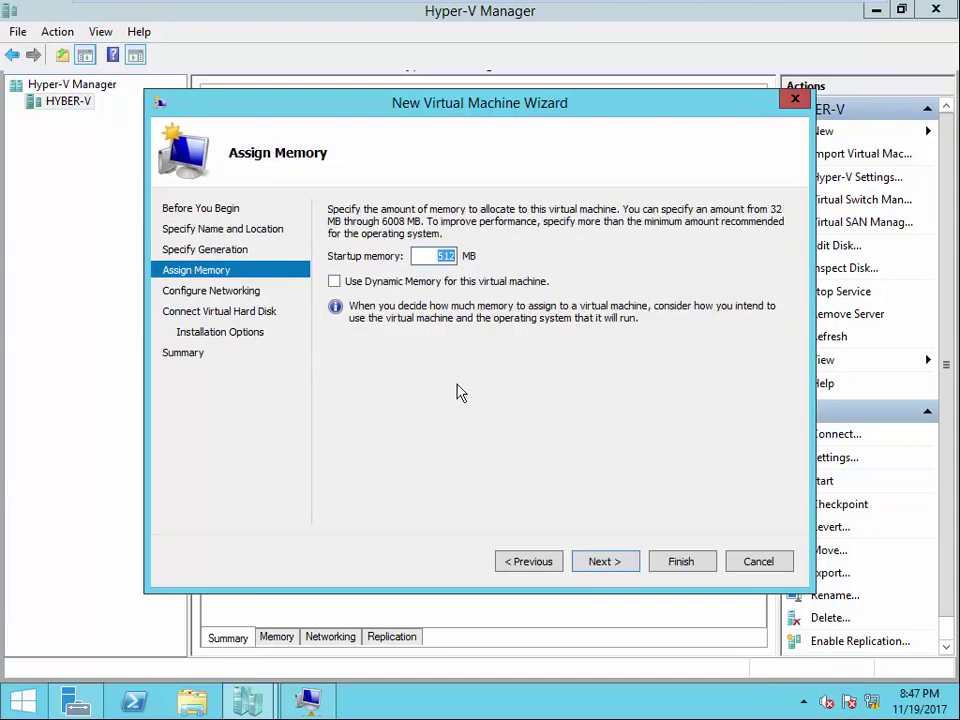
- Set startup memory to 2048 MB and connect the machine to the SW switch
text(201)
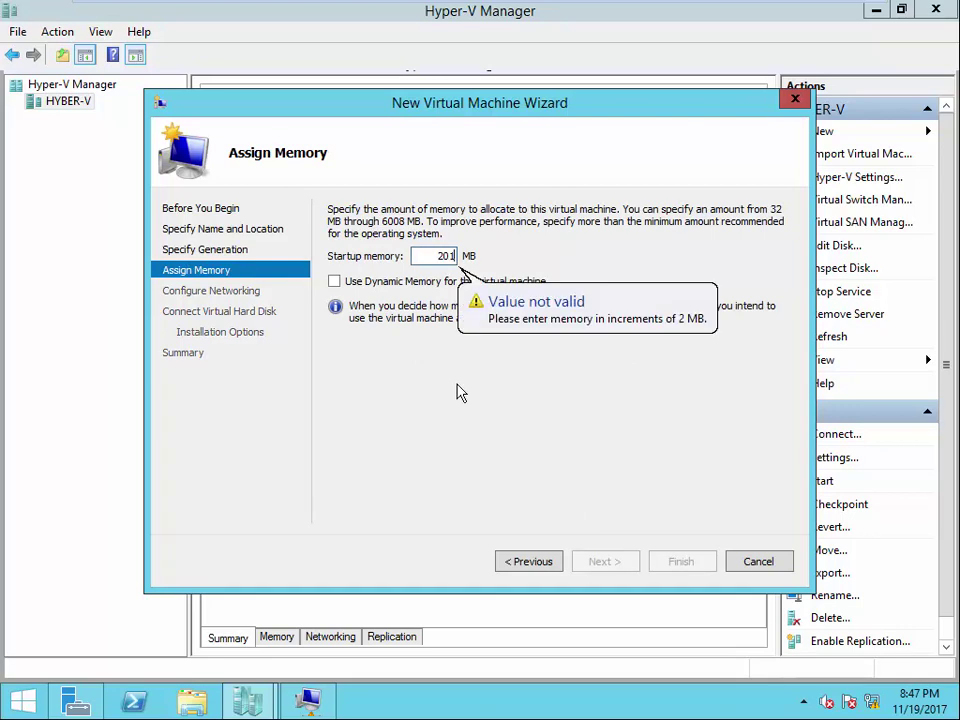
key(BackSpace)
text(48)
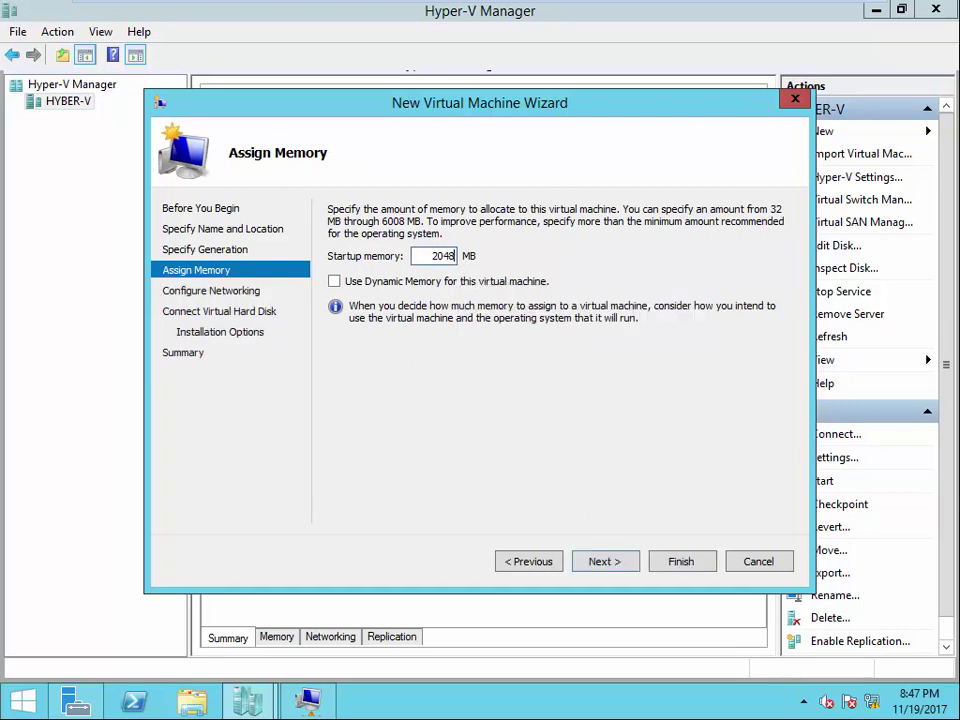
click(335, 281)
click(601, 561)
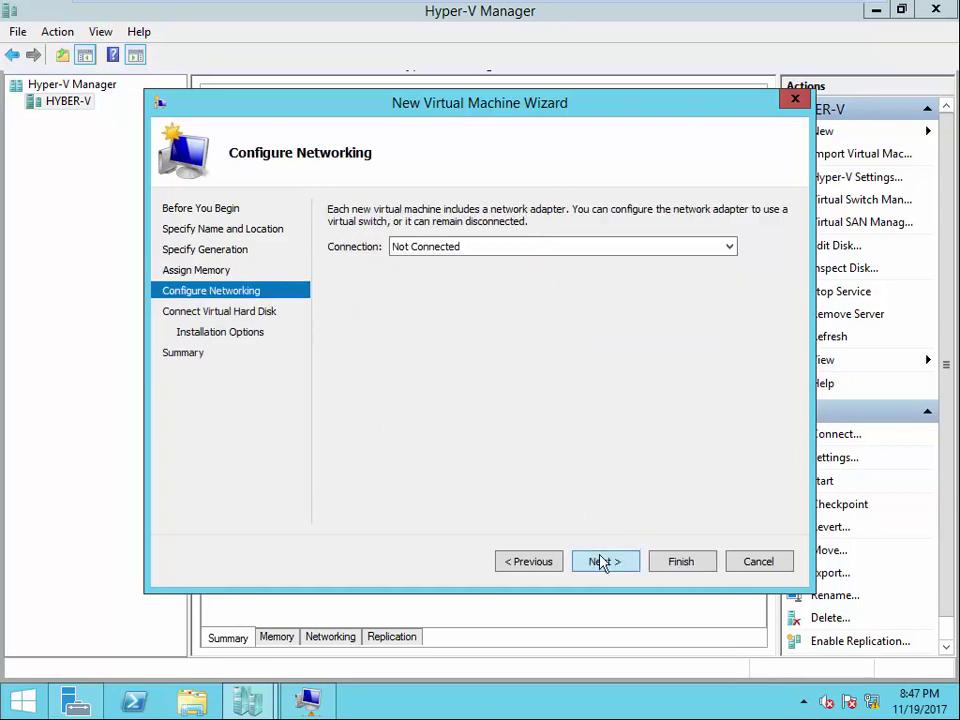
click(536, 246)
click(450, 276)
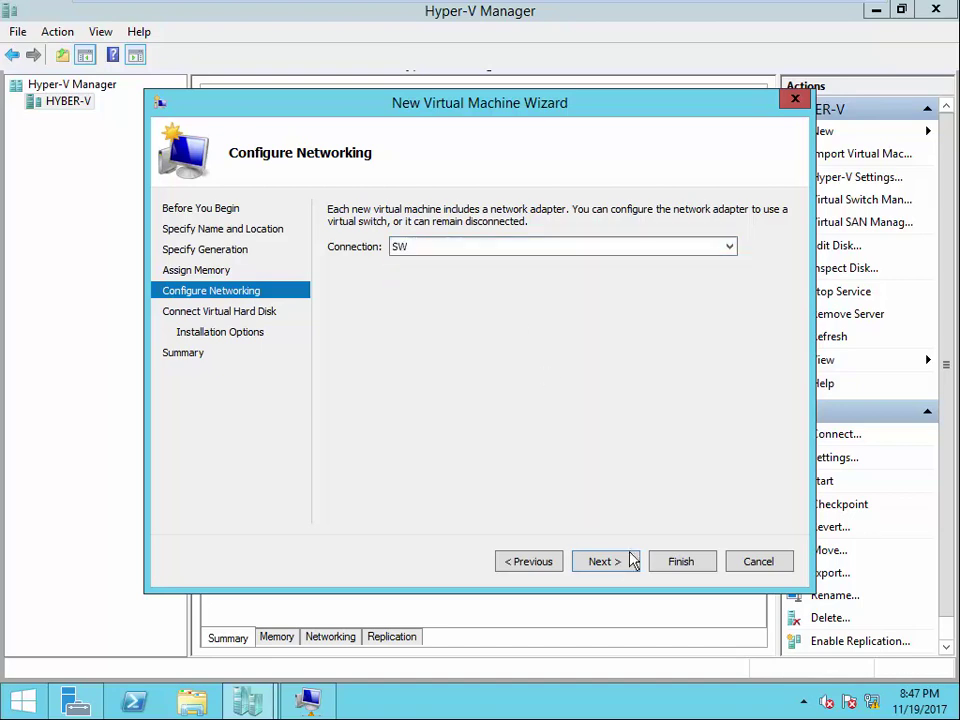
click(604, 561)
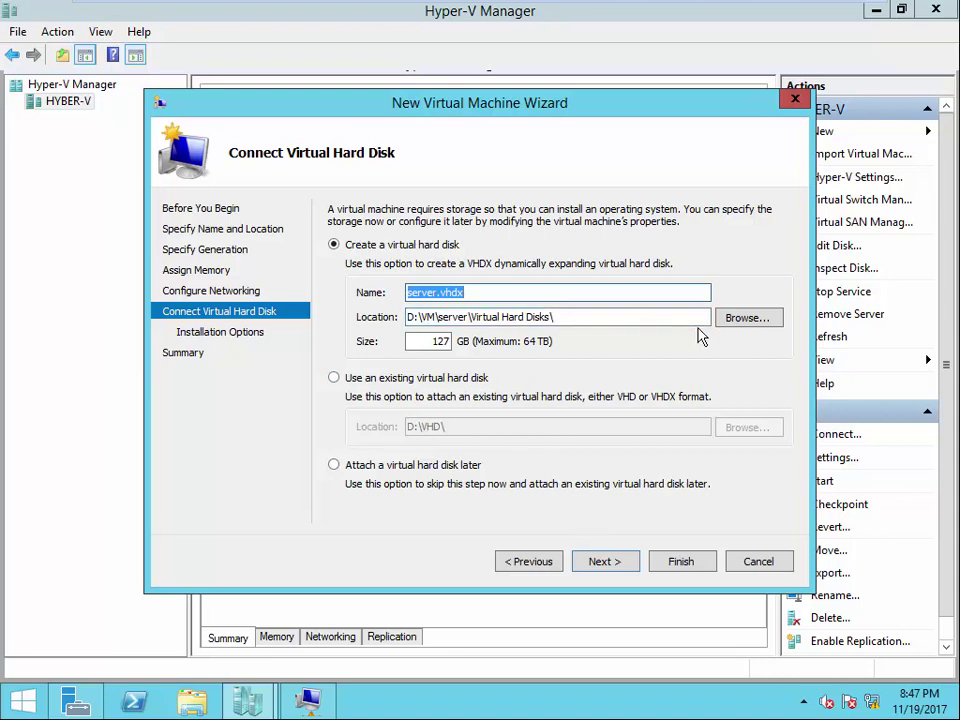
- Browse to D:\VHD for the disk location and create a new folder named 'server'
click(752, 317)
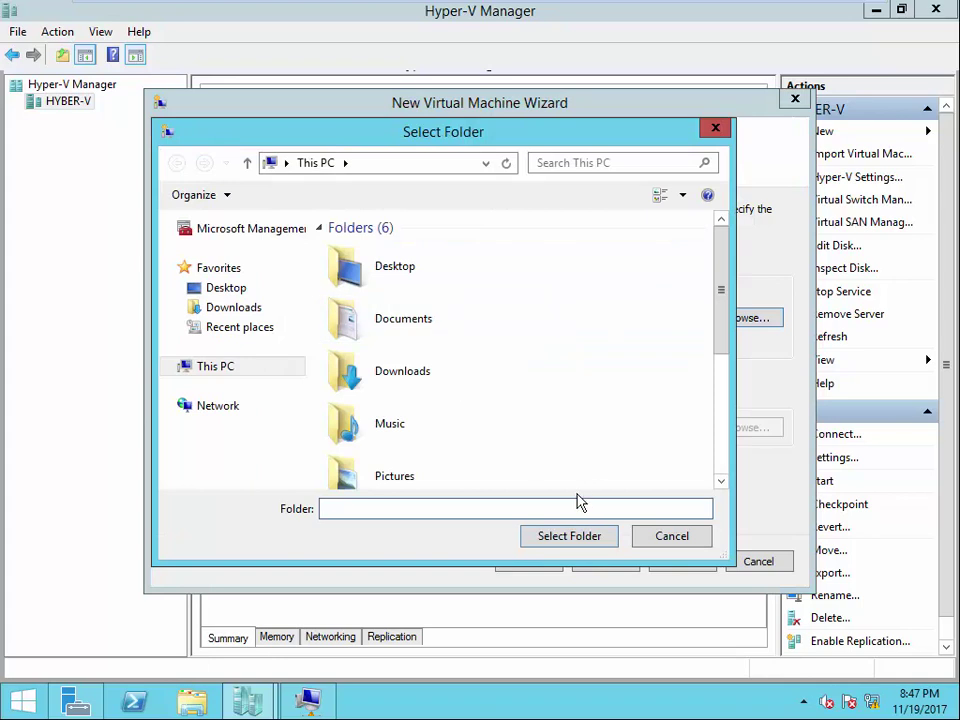
drag(720, 348, 716, 455)
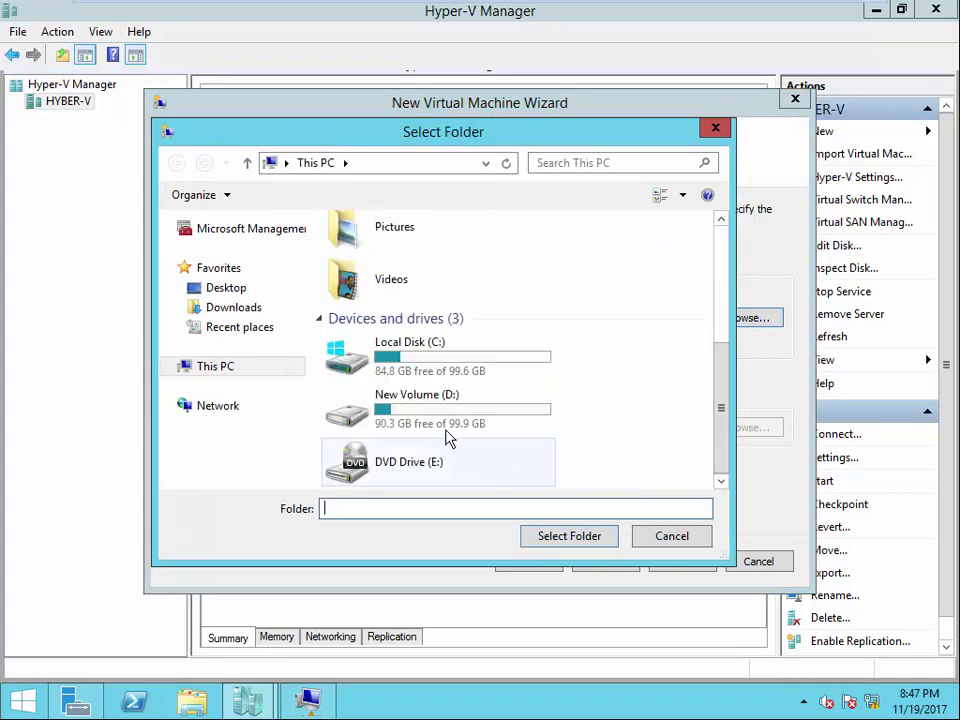
double_click(420, 398)
double_click(356, 250)
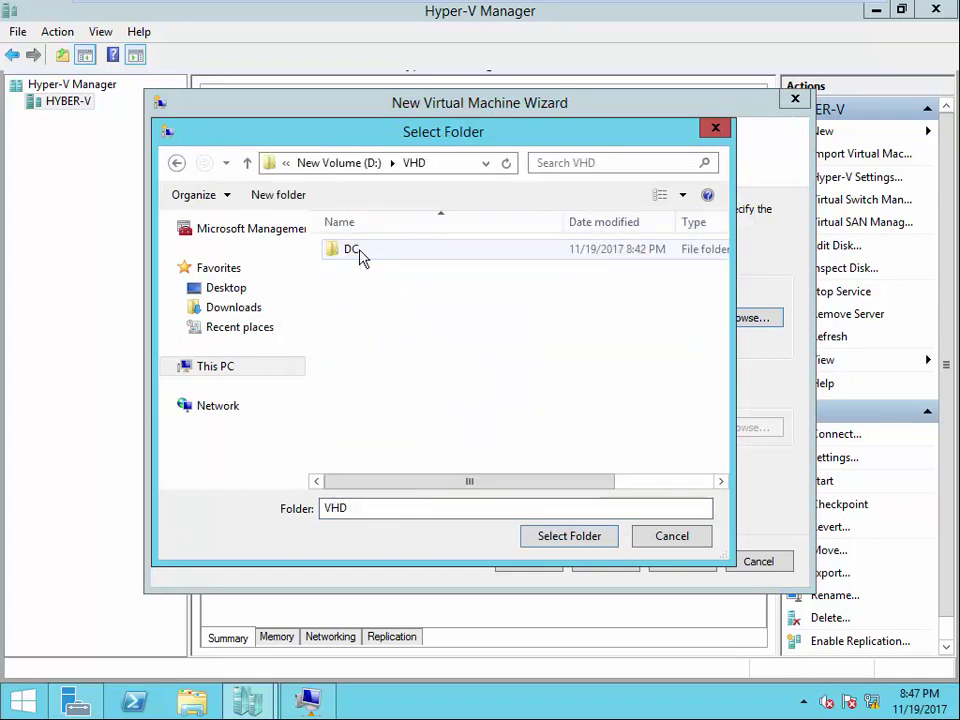
right_click(390, 328)
mouse_move(446, 516)
click(590, 516)
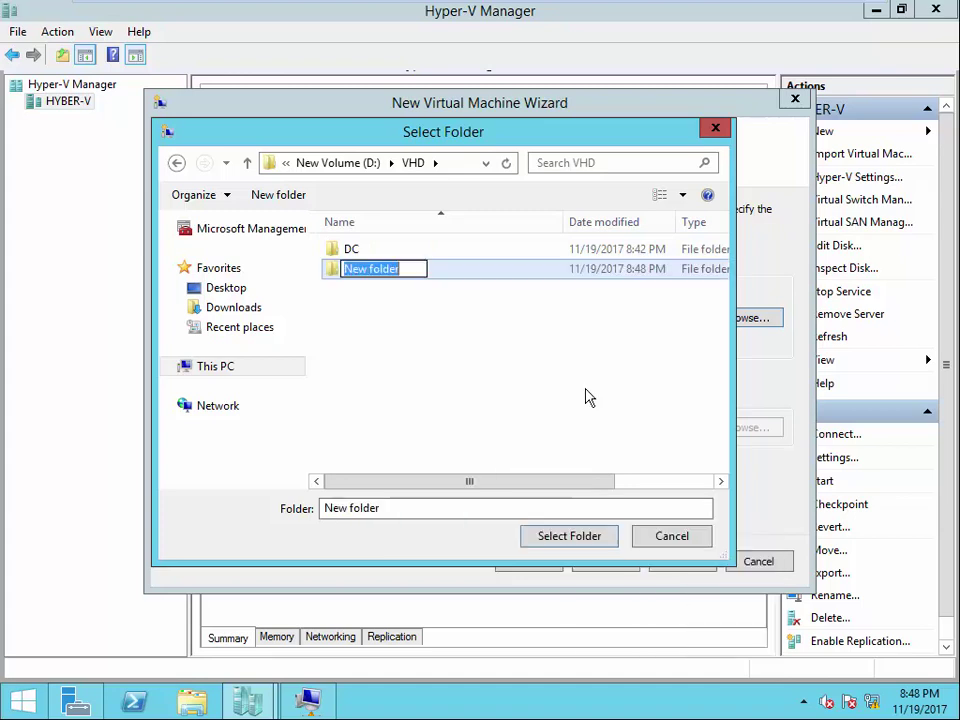
text(server)
key(Return)
- Use D:\VHD\server as the disk location and finish creating the server VM
click(372, 272)
double_click(372, 272)
click(550, 541)
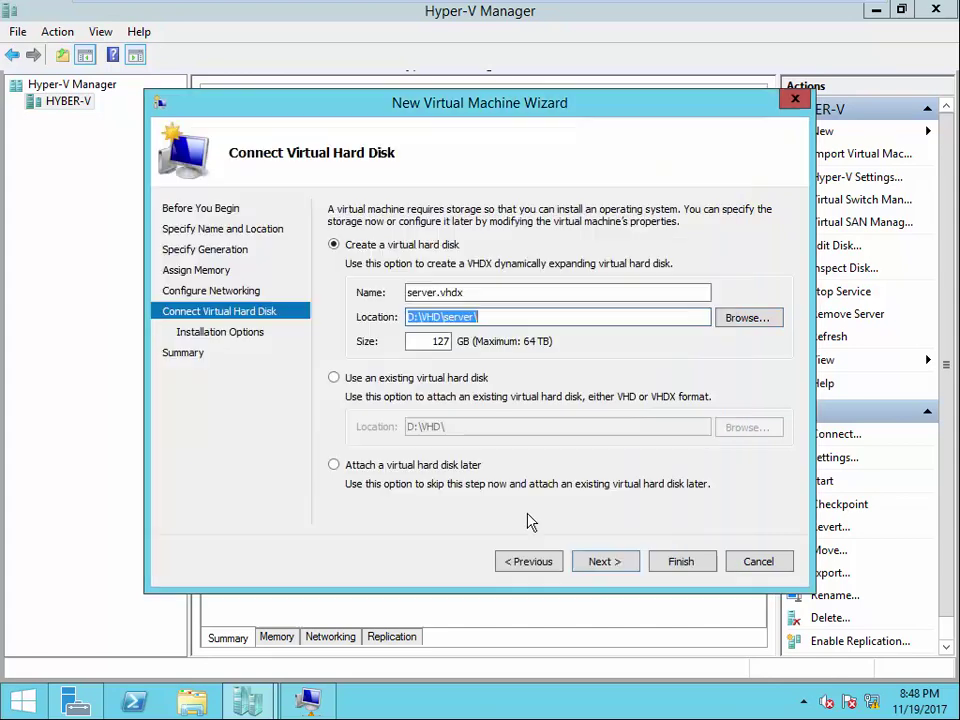
click(628, 565)
click(603, 566)
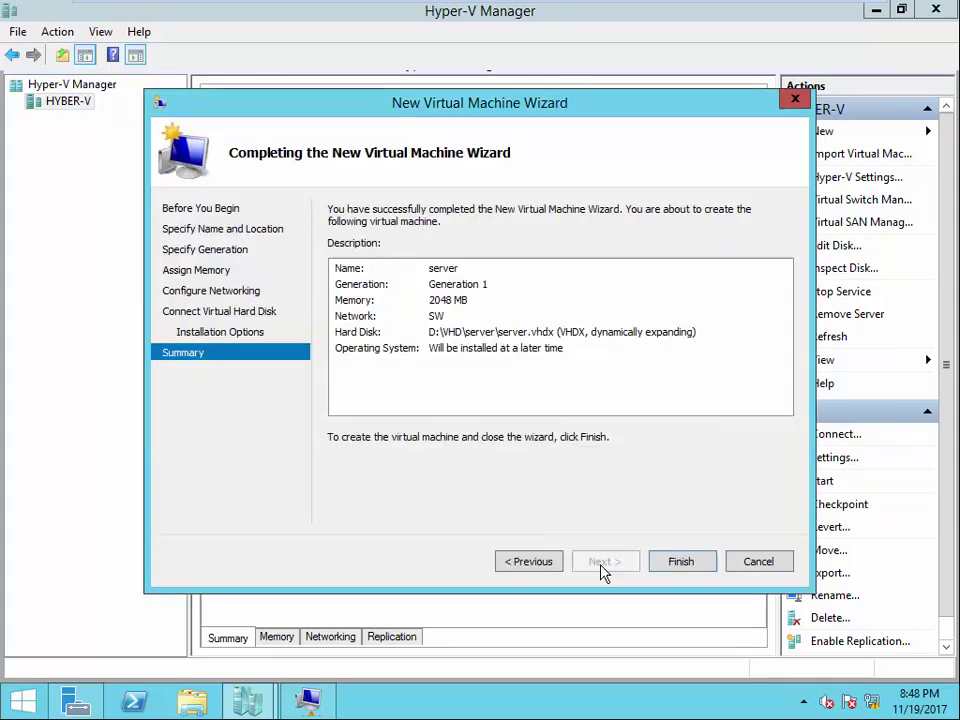
click(676, 566)
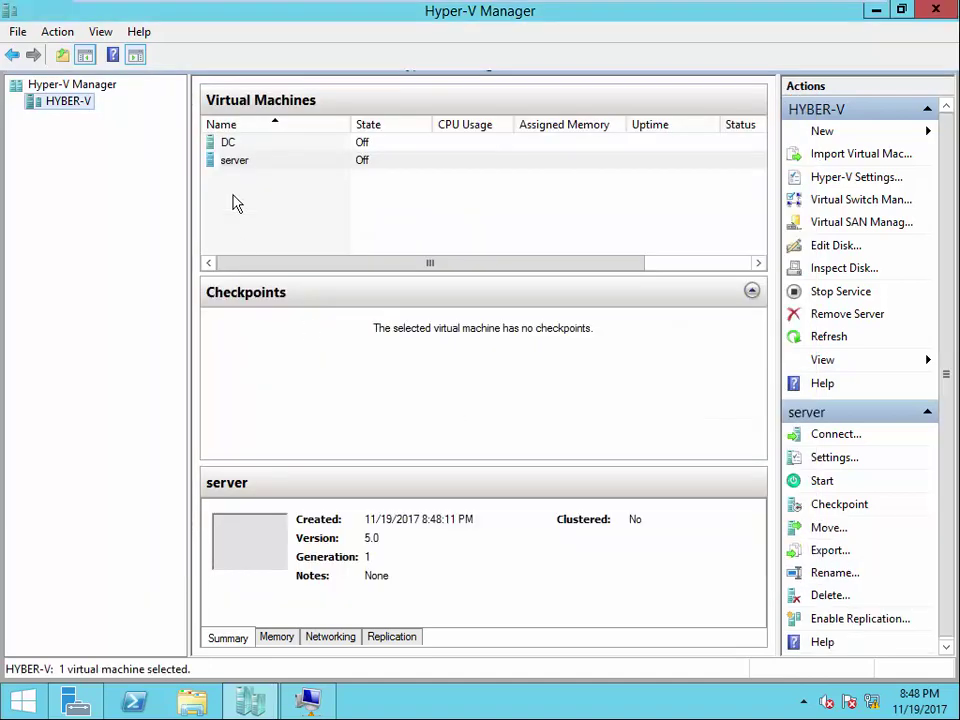
- Open the DC machine's settings window and move it aside
right_click(230, 145)
click(292, 182)
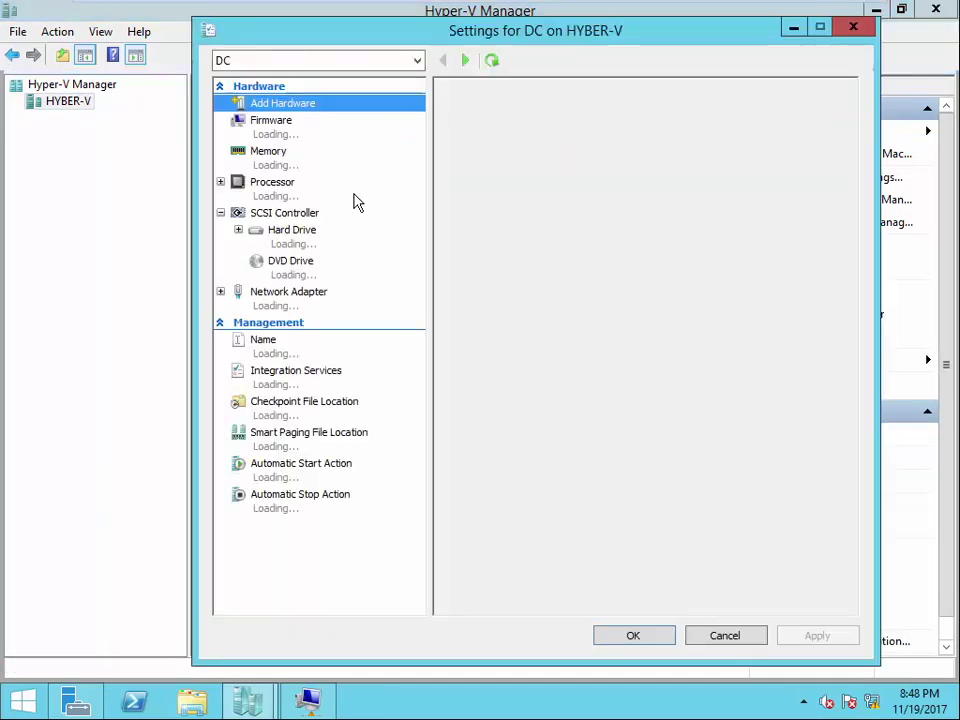
drag(375, 25, 567, 25)
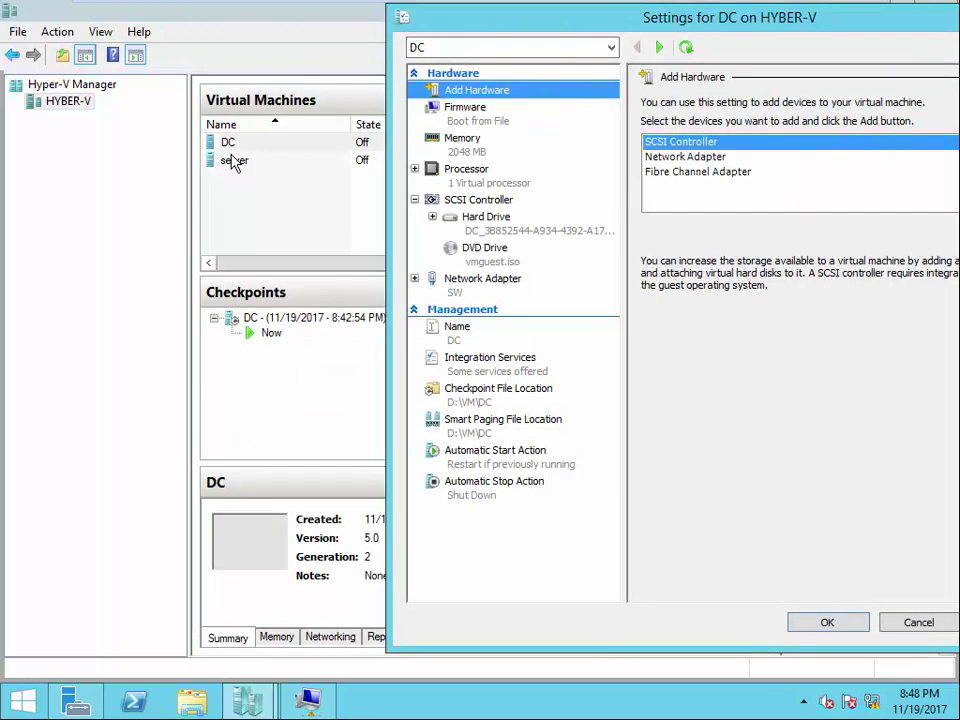
- Open the server machine's settings and arrange it beside DC's settings window
click(232, 162)
right_click(232, 162)
click(290, 197)
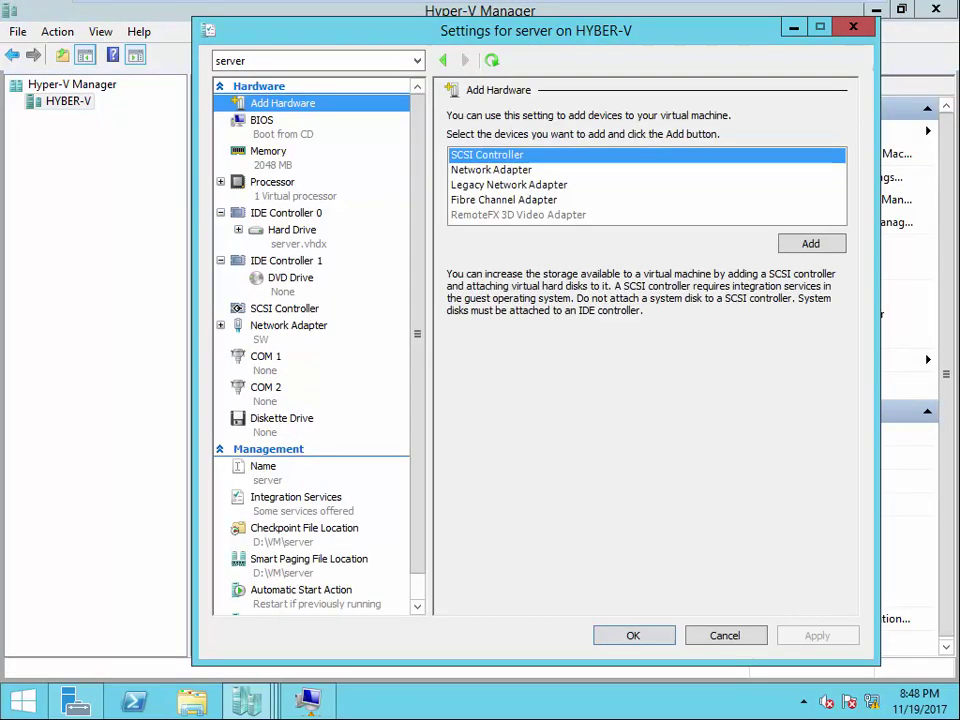
click(876, 10)
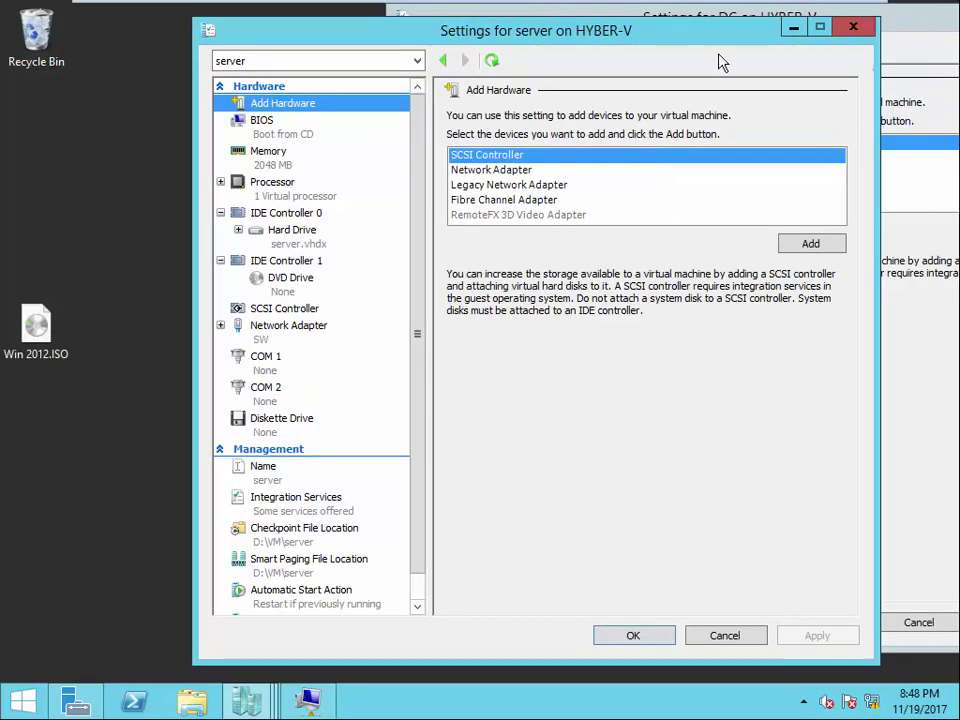
drag(409, 30, 239, 28)
click(783, 370)
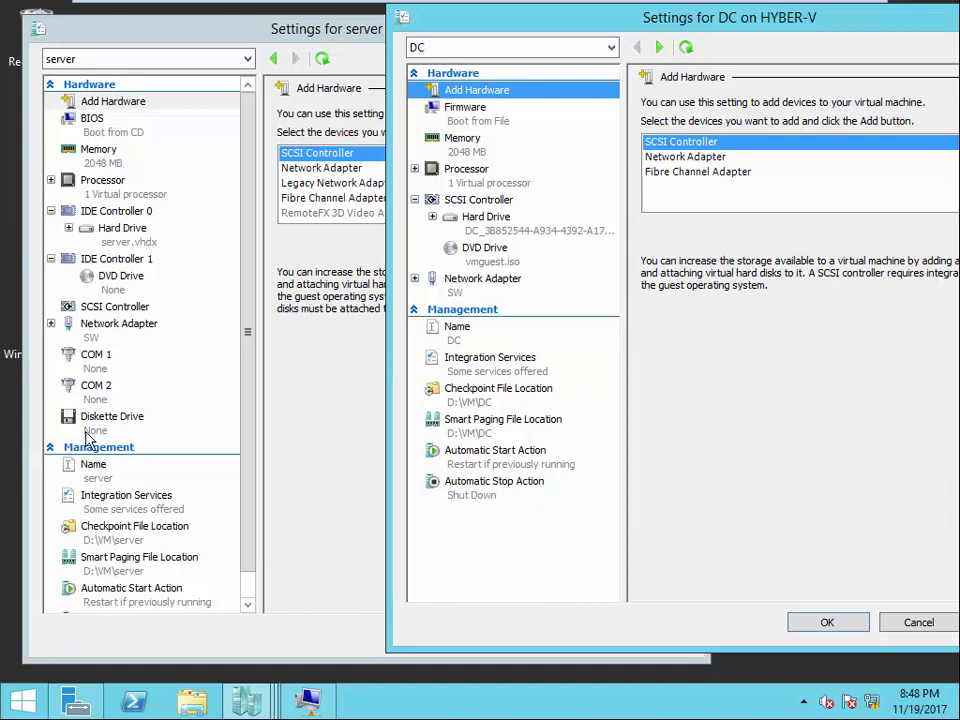
- Compare server's COM 1, COM 2 and BIOS startup order with DC's firmware boot order
click(95, 358)
click(104, 393)
click(107, 358)
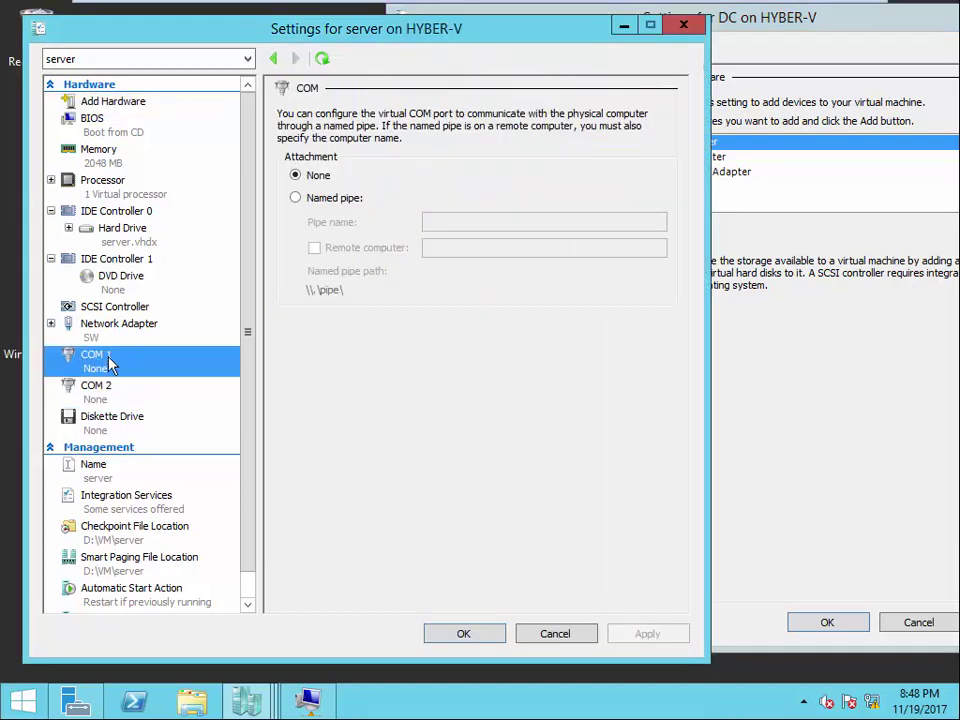
click(100, 392)
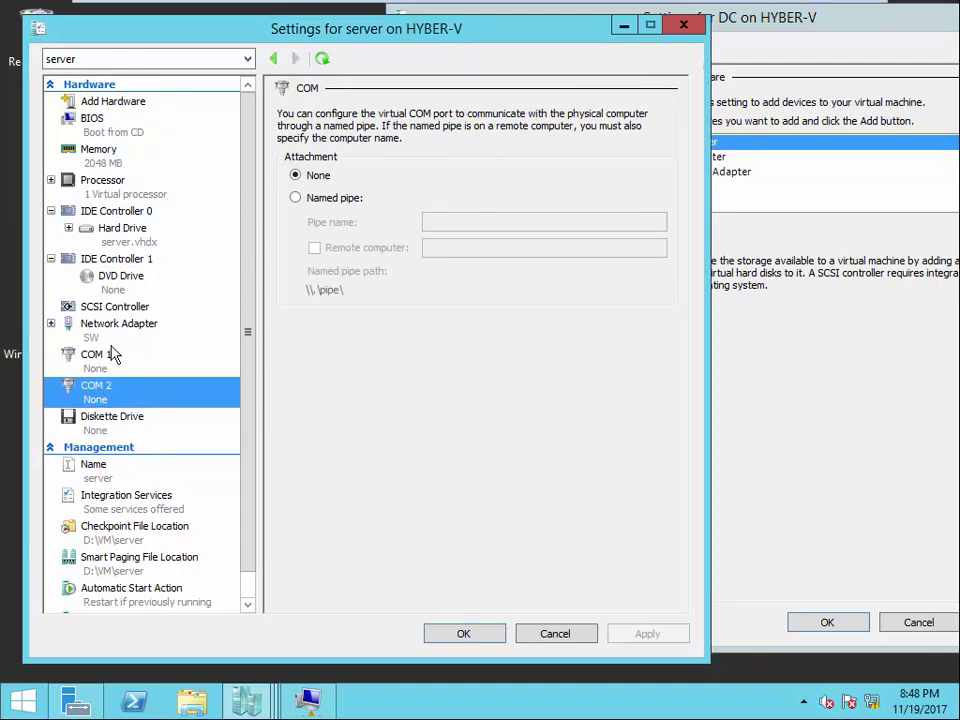
click(105, 133)
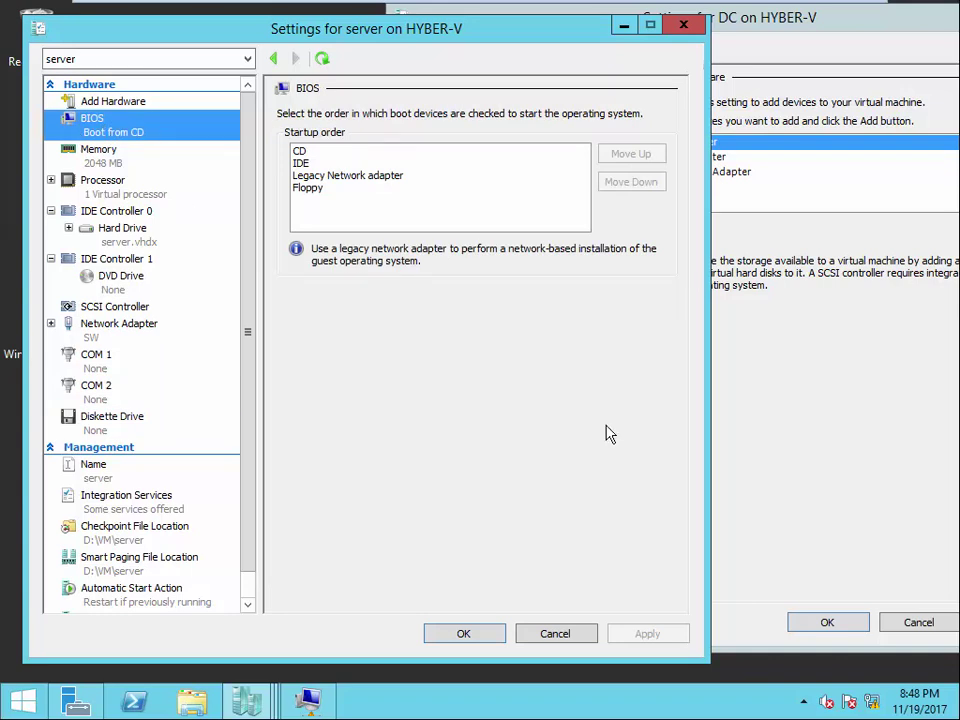
click(823, 435)
click(518, 117)
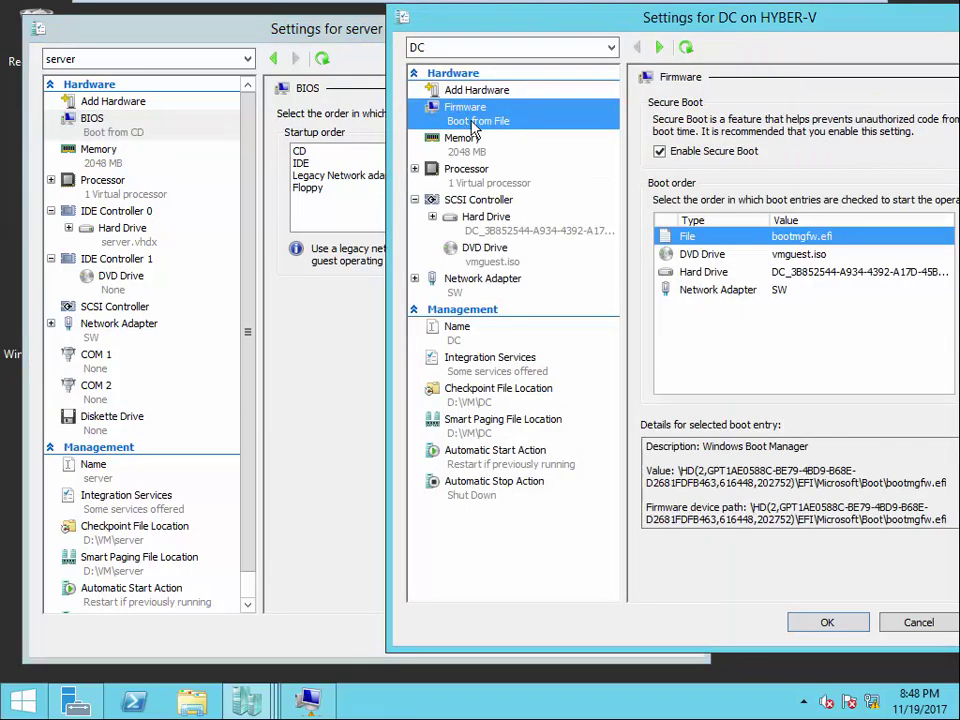
- Check server's COM ports and diskette drive, then close both settings windows
click(310, 331)
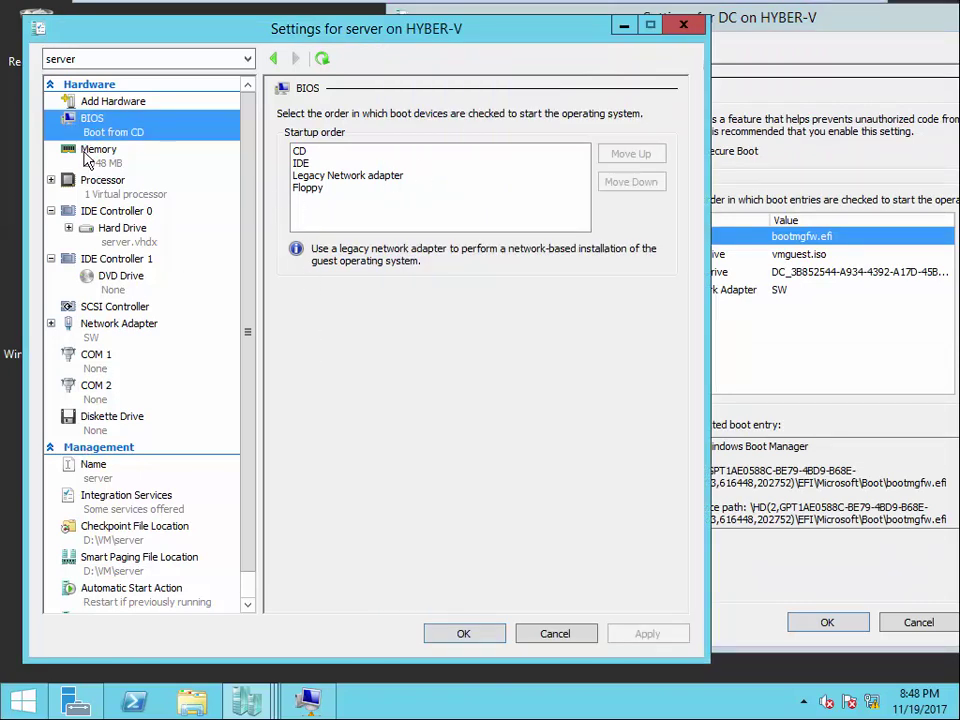
click(108, 362)
click(88, 420)
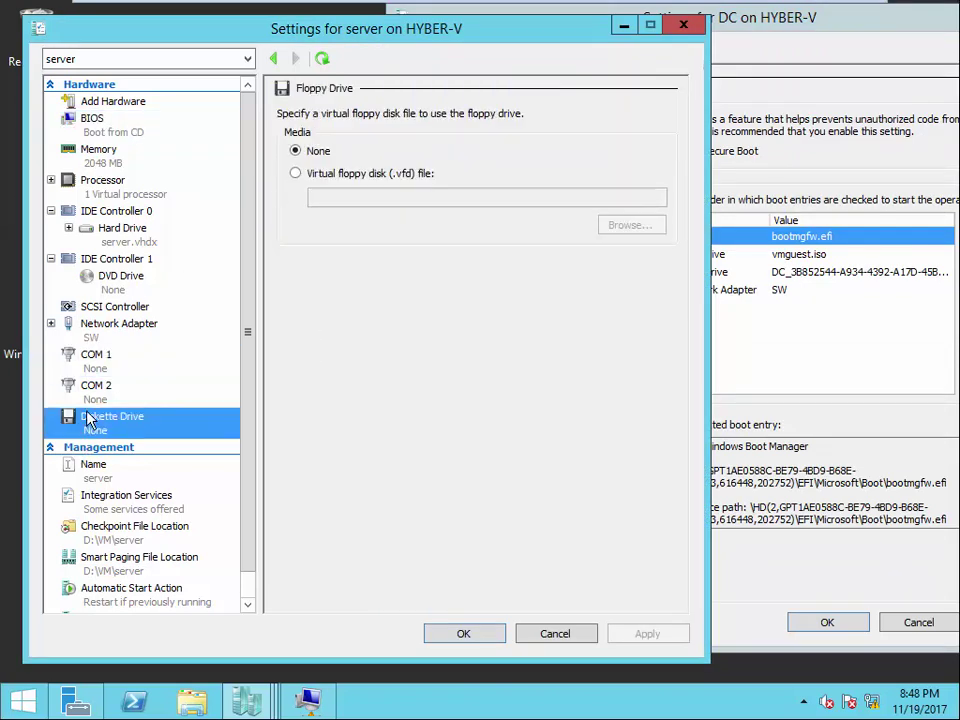
click(86, 389)
click(88, 360)
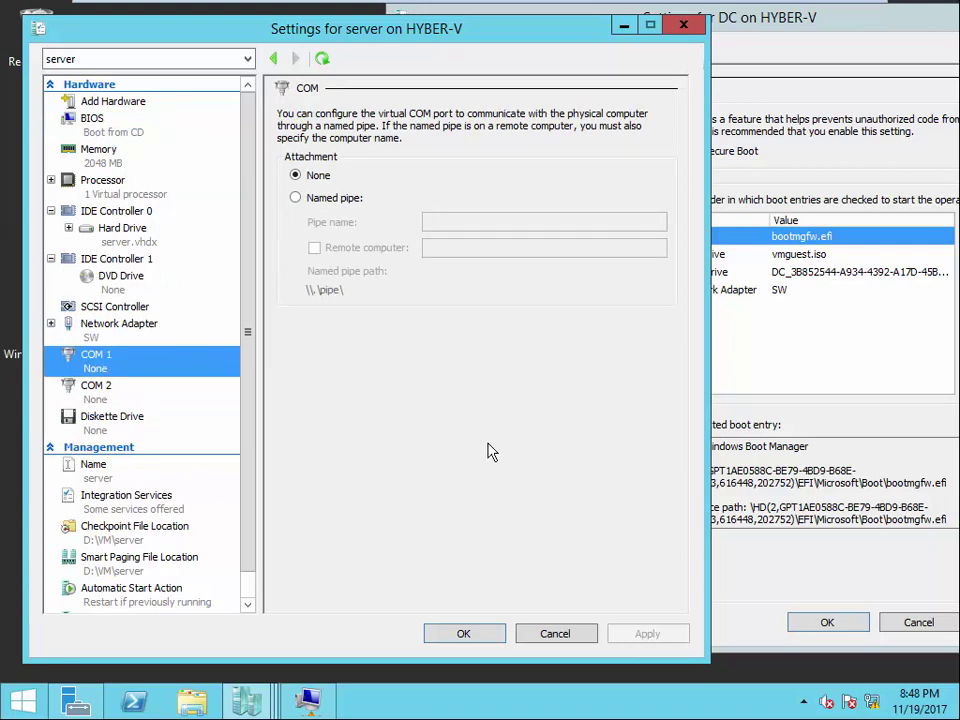
click(683, 24)
drag(767, 28, 553, 51)
click(836, 39)
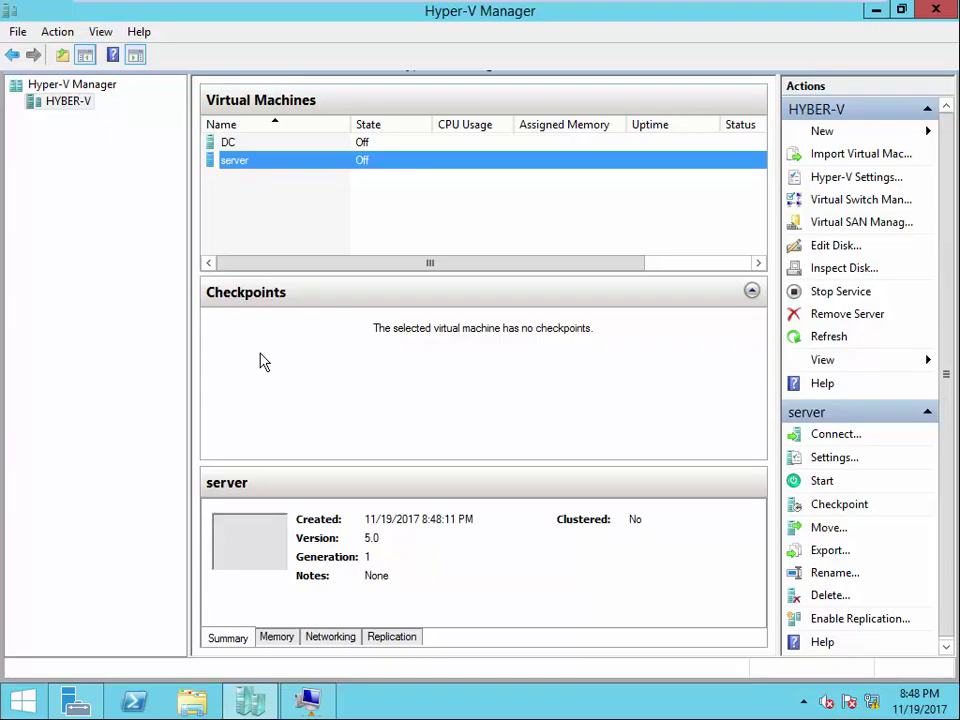
- Delete the DC virtual machine, confirm, and dismiss the deletion notice
click(226, 142)
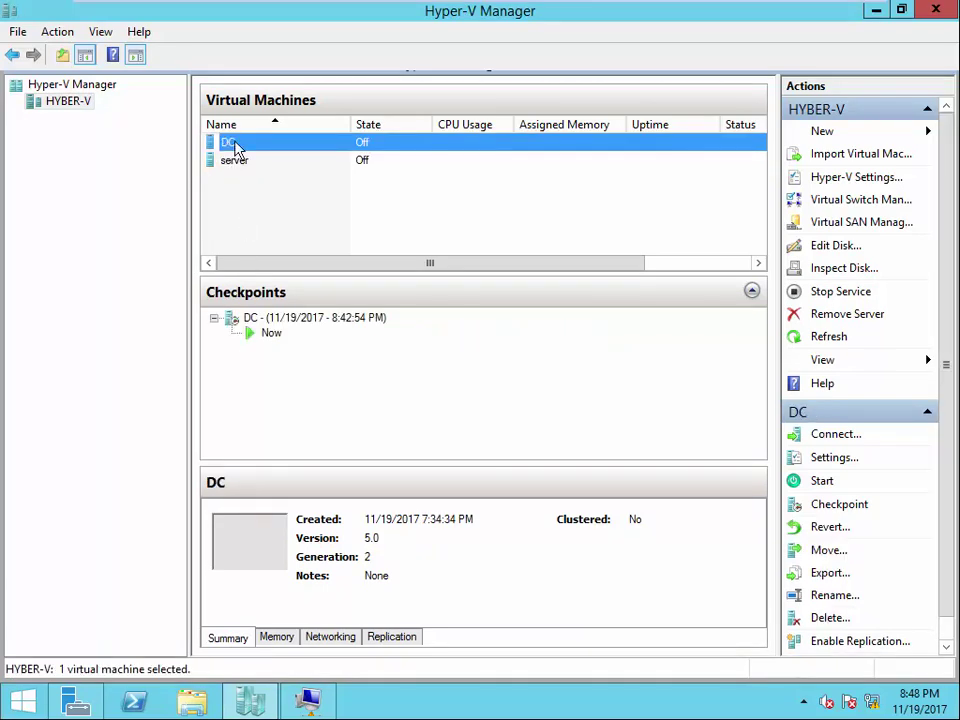
right_click(237, 147)
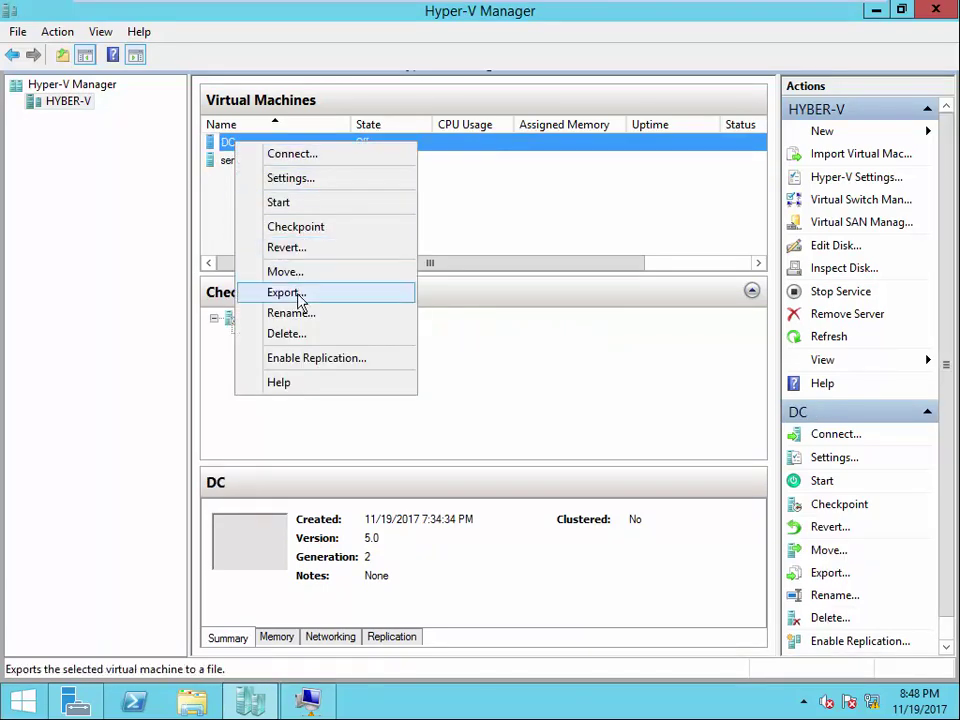
click(296, 342)
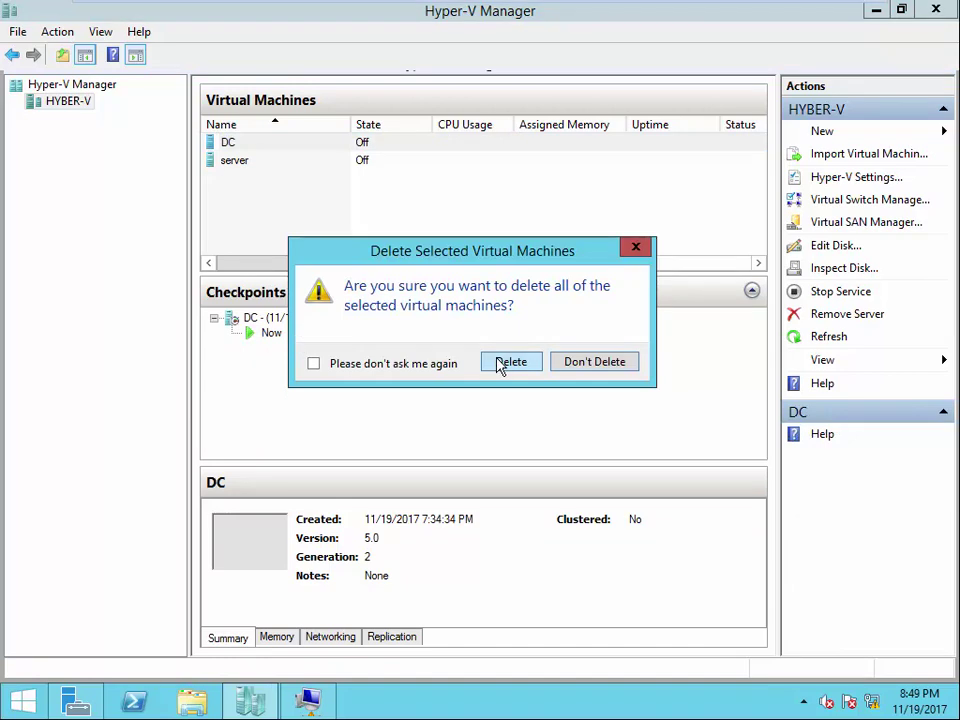
click(499, 364)
click(299, 141)
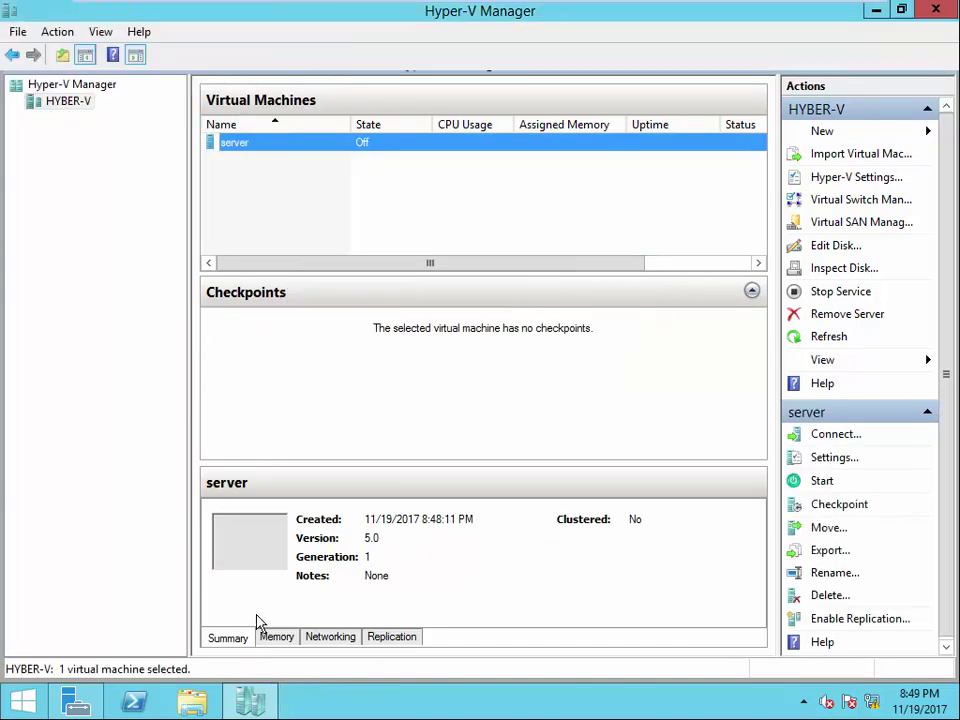
- Browse D:\VM\DC, checking its Snapshots and Virtual Machines folders
click(190, 702)
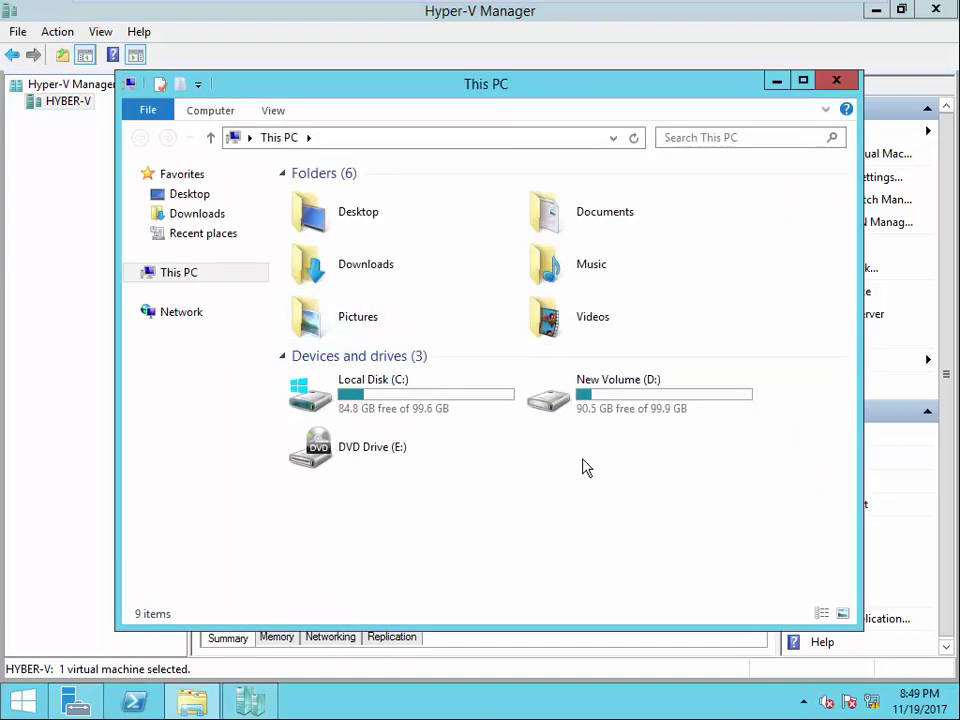
double_click(598, 403)
double_click(306, 216)
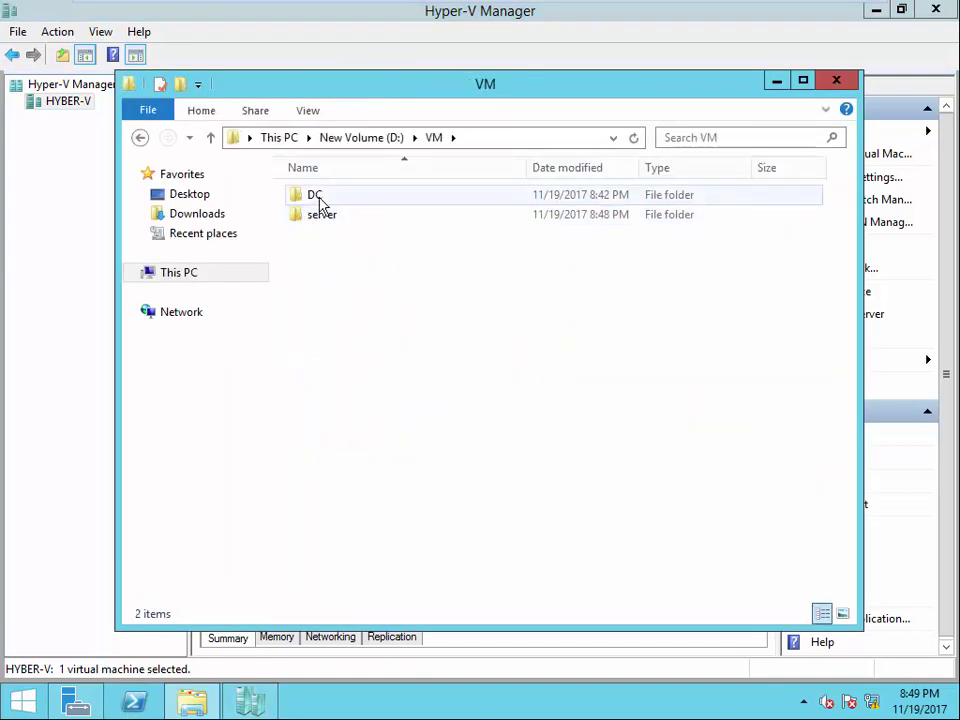
double_click(322, 199)
double_click(337, 205)
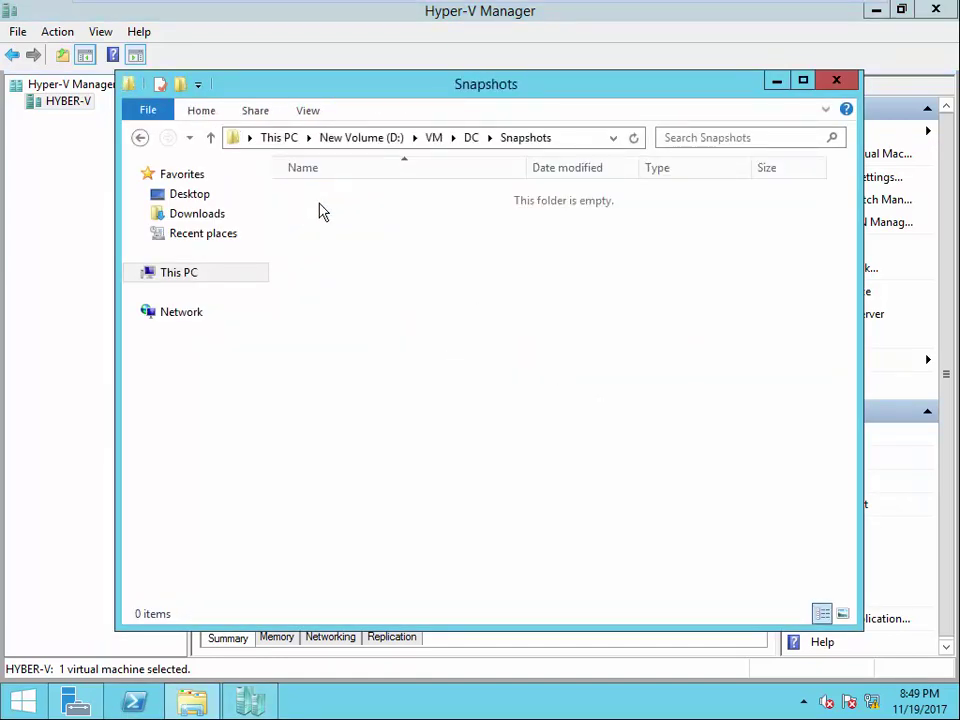
click(474, 139)
double_click(349, 221)
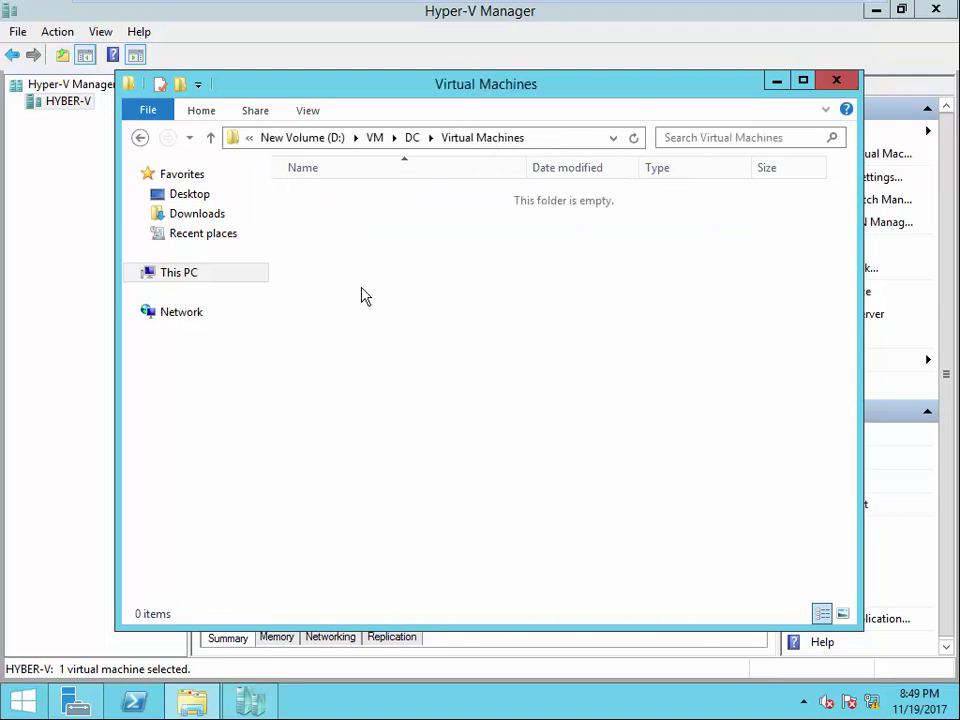
- Check the D:\VHD folder, finding only DC.vhdx, and close Explorer
click(416, 139)
click(386, 141)
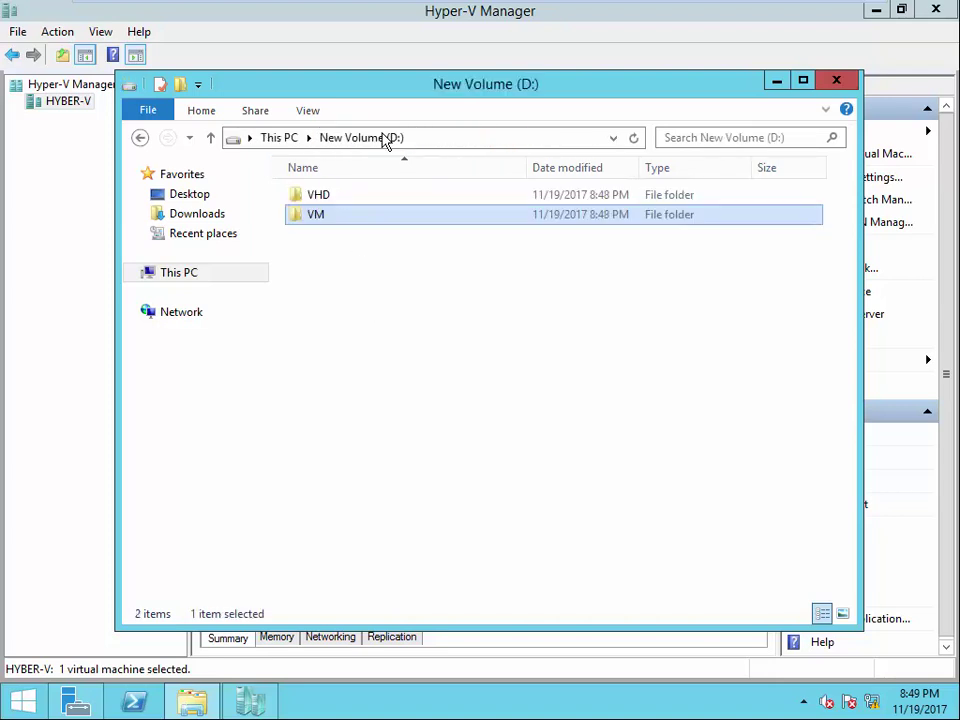
double_click(328, 190)
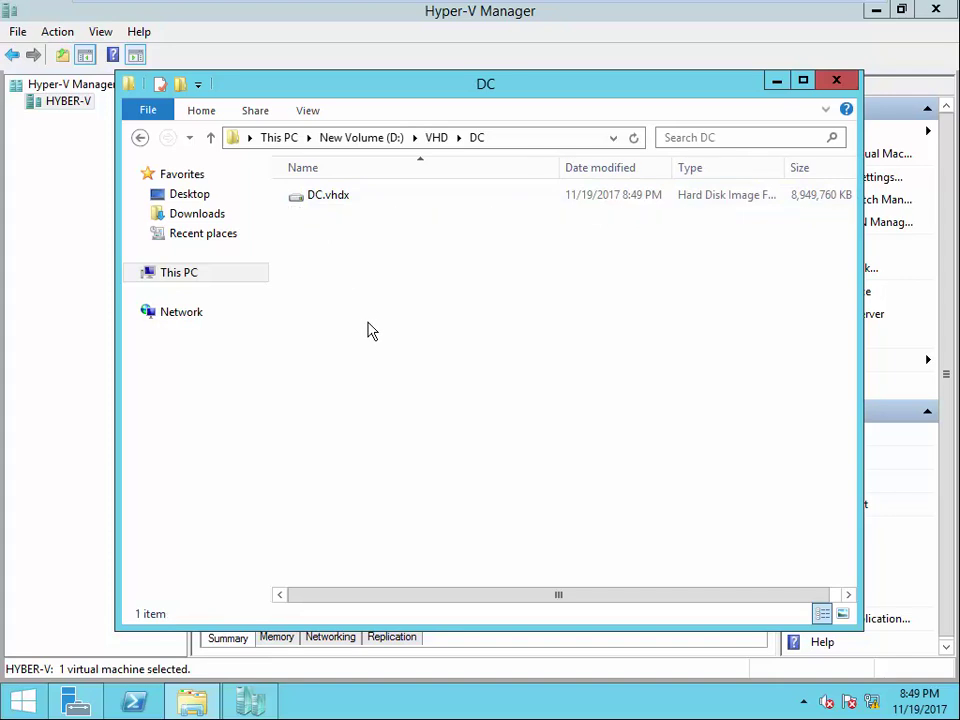
click(834, 80)
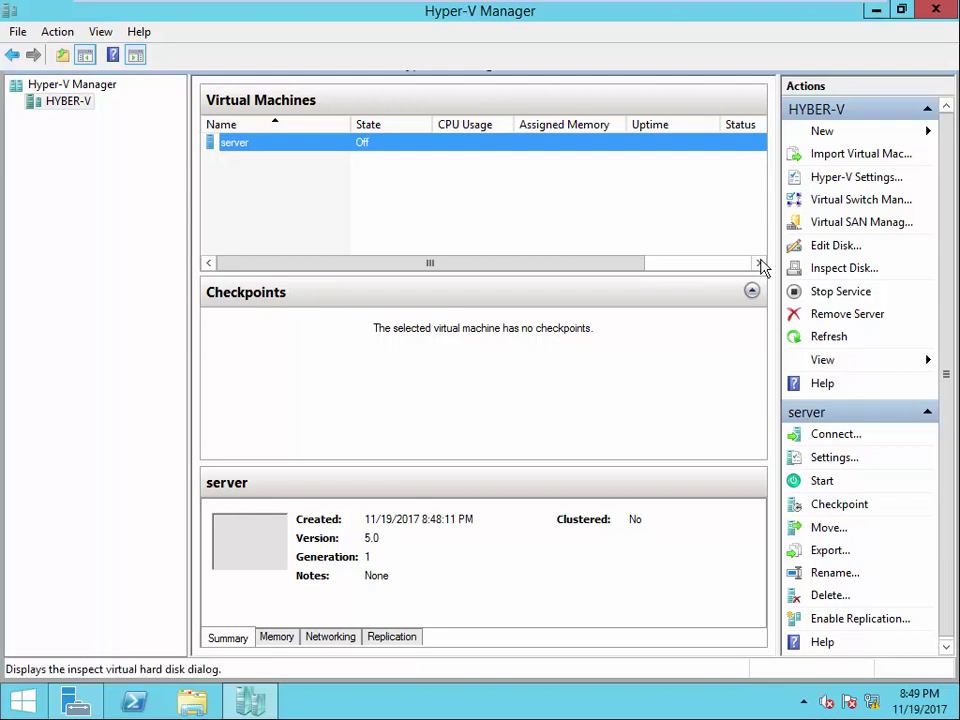
- Create a new external virtual switch and name it sw-2
click(679, 229)
click(855, 202)
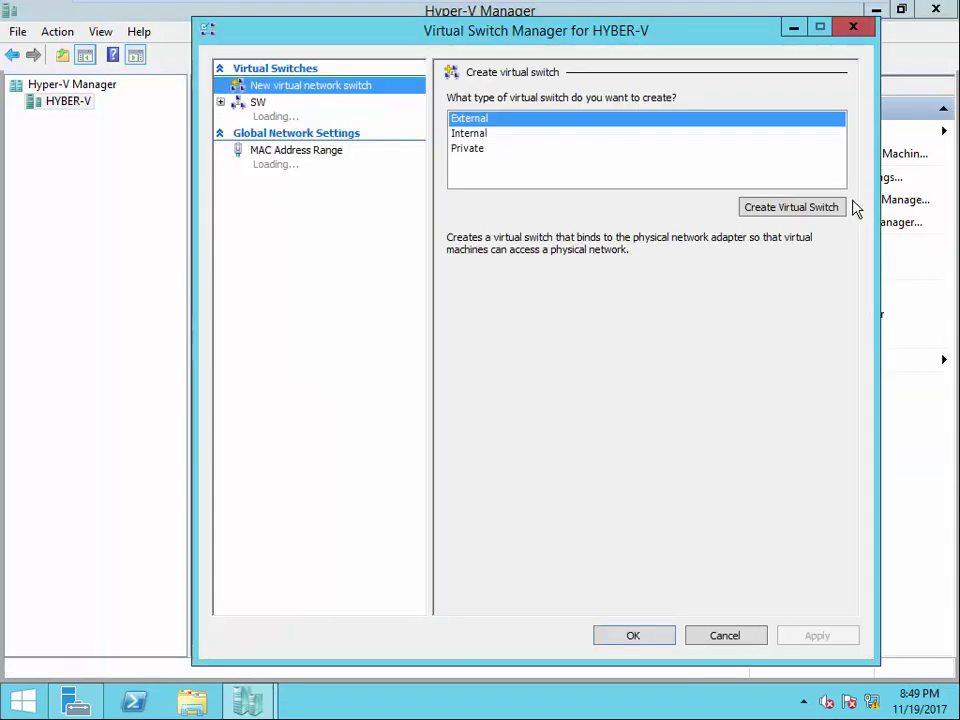
click(750, 208)
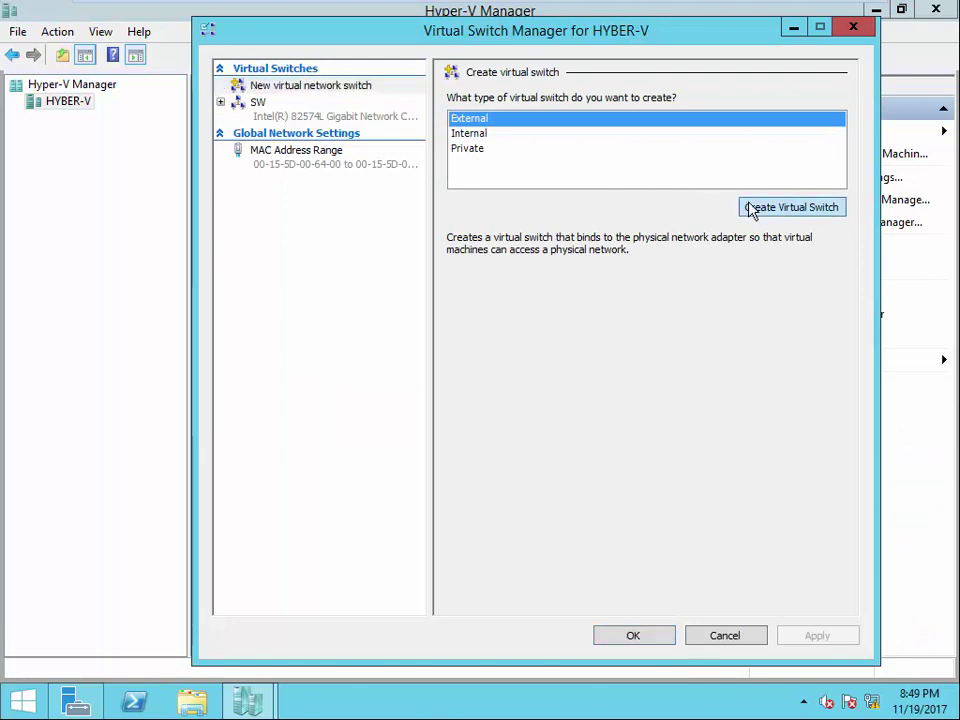
drag(542, 118, 370, 120)
text(s)
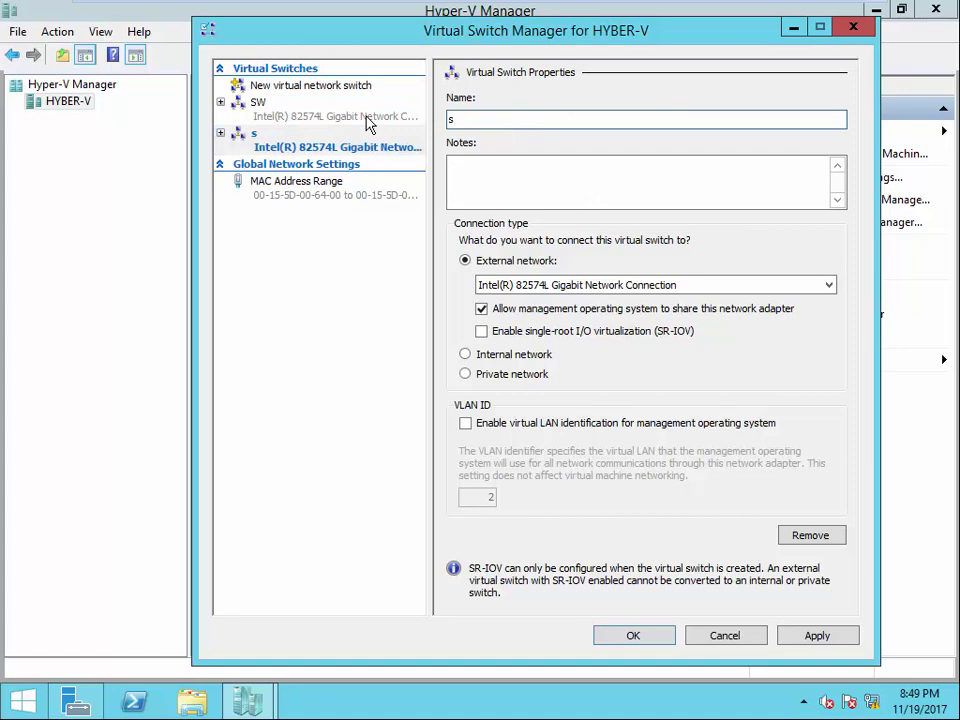
text(w-2)
- Connect sw-2 to External network on the Intel 82574L adapter and apply it, dismissing the resulting error
click(514, 373)
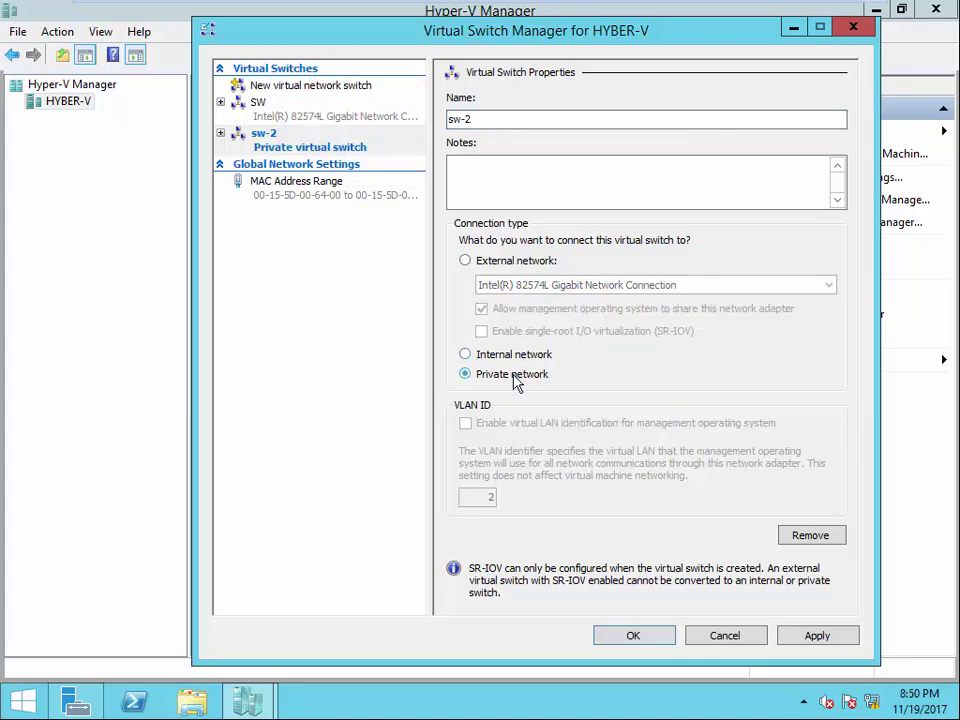
click(512, 264)
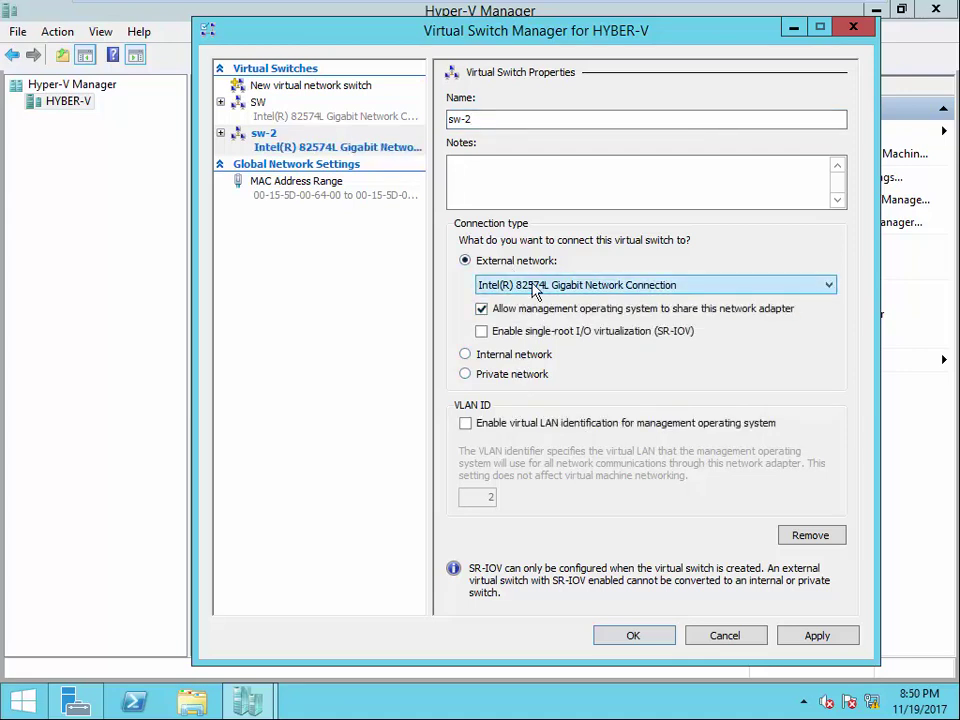
click(550, 288)
click(510, 288)
click(810, 636)
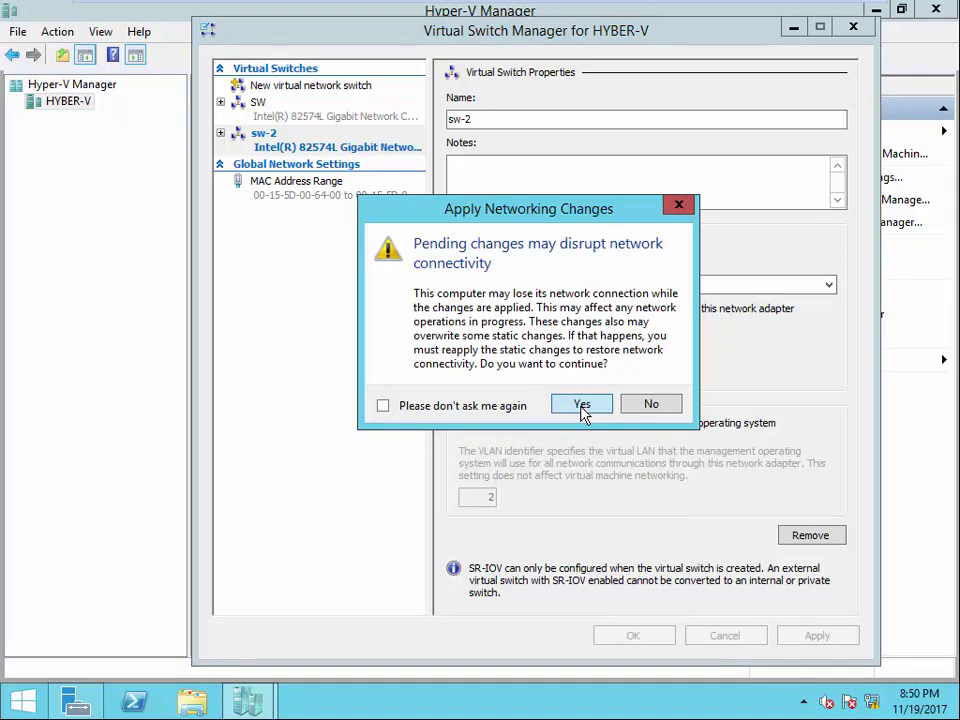
click(582, 405)
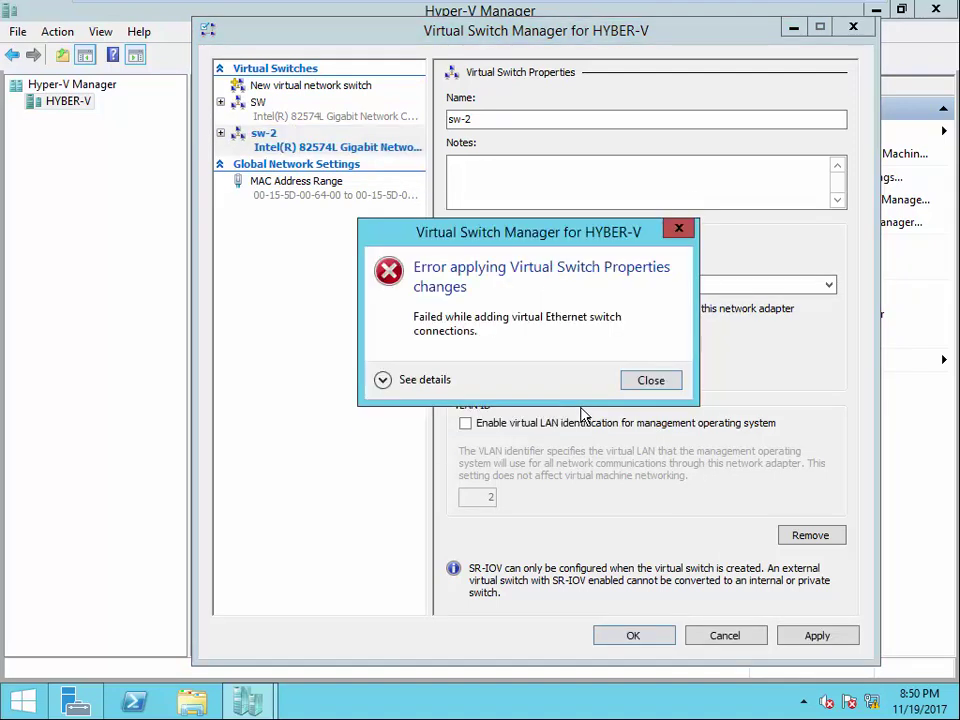
click(645, 388)
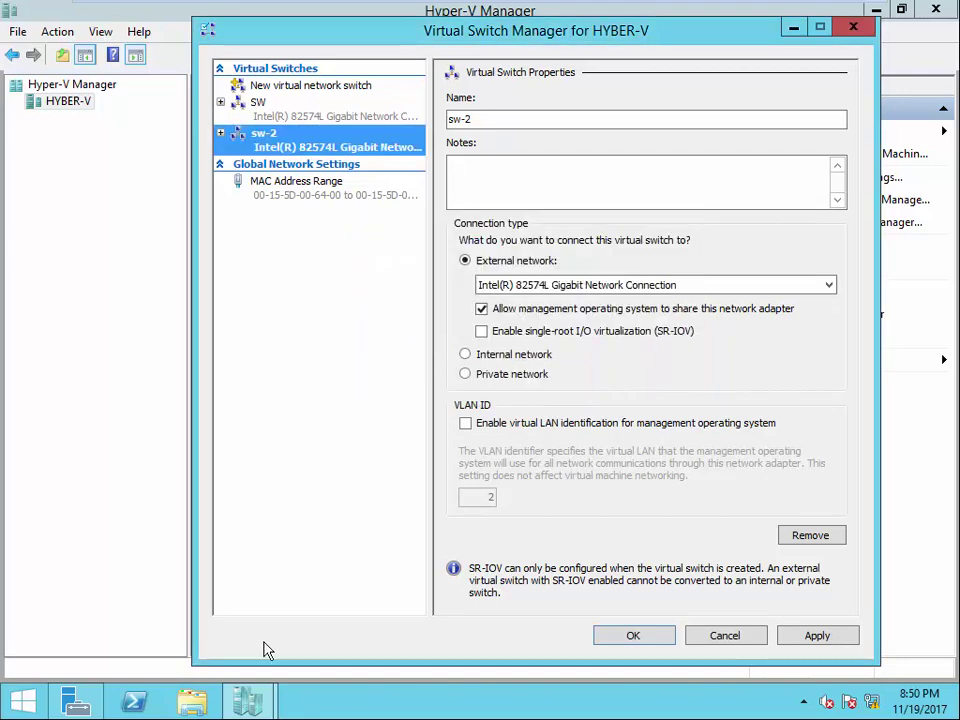
- Delete the server virtual machine from Hyper-V Manager
mouse_move(248, 700)
click(220, 580)
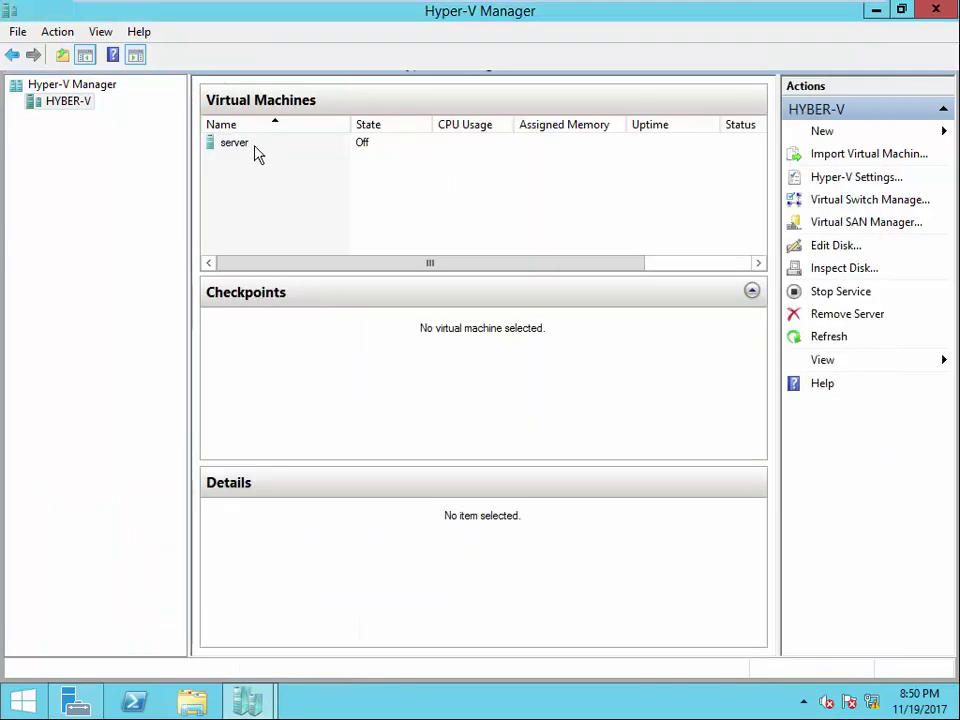
click(248, 148)
right_click(248, 148)
click(306, 316)
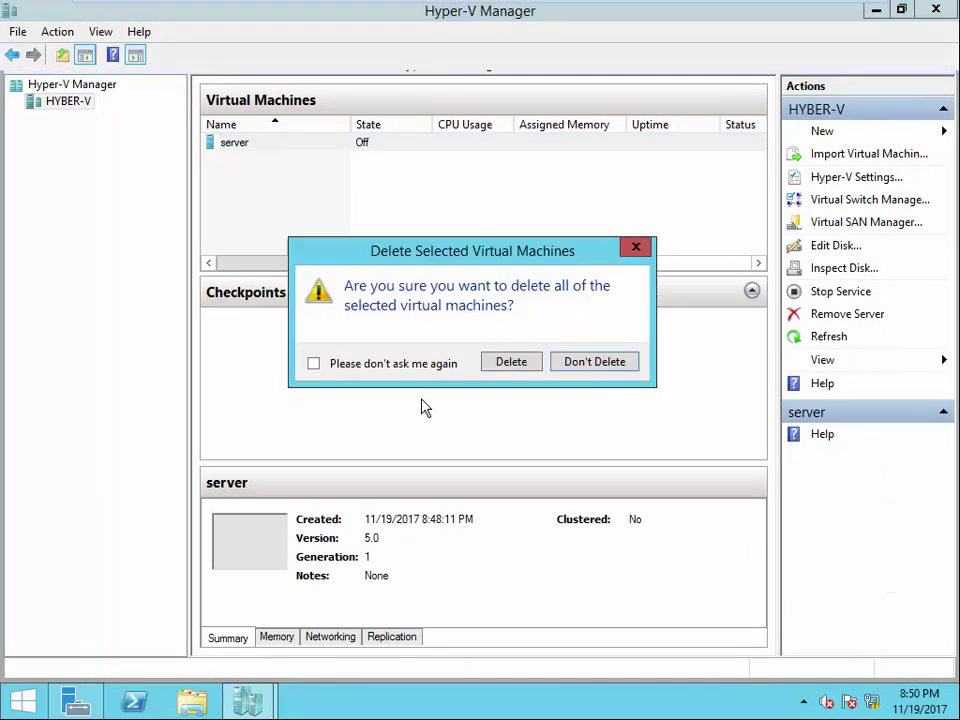
click(515, 363)
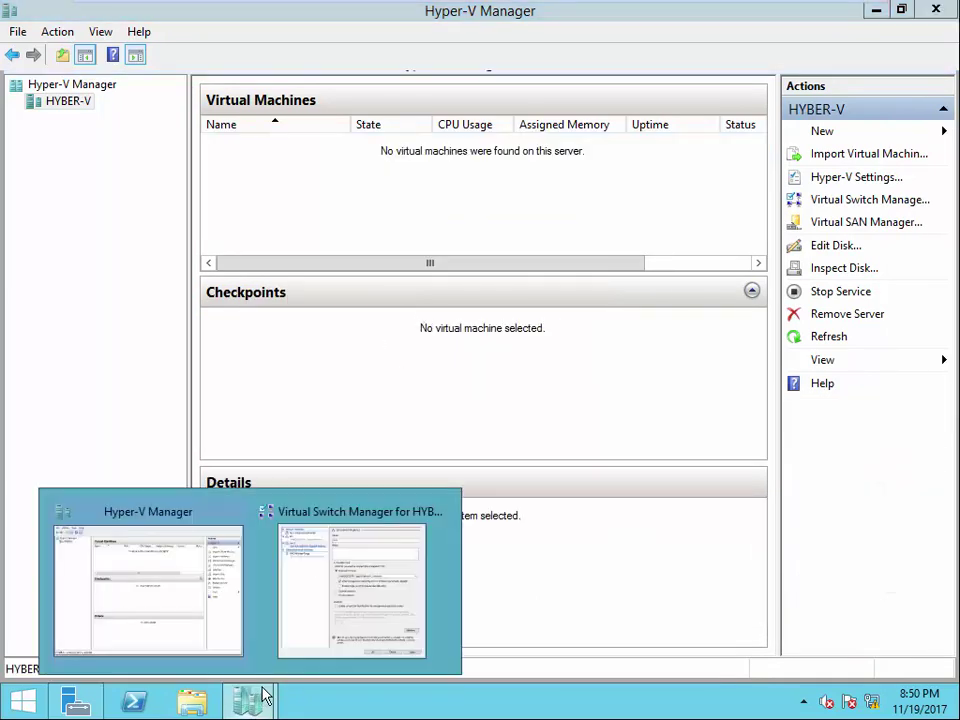
- Retry applying the sw-2 switch twice, dismissing the error each time
mouse_move(250, 700)
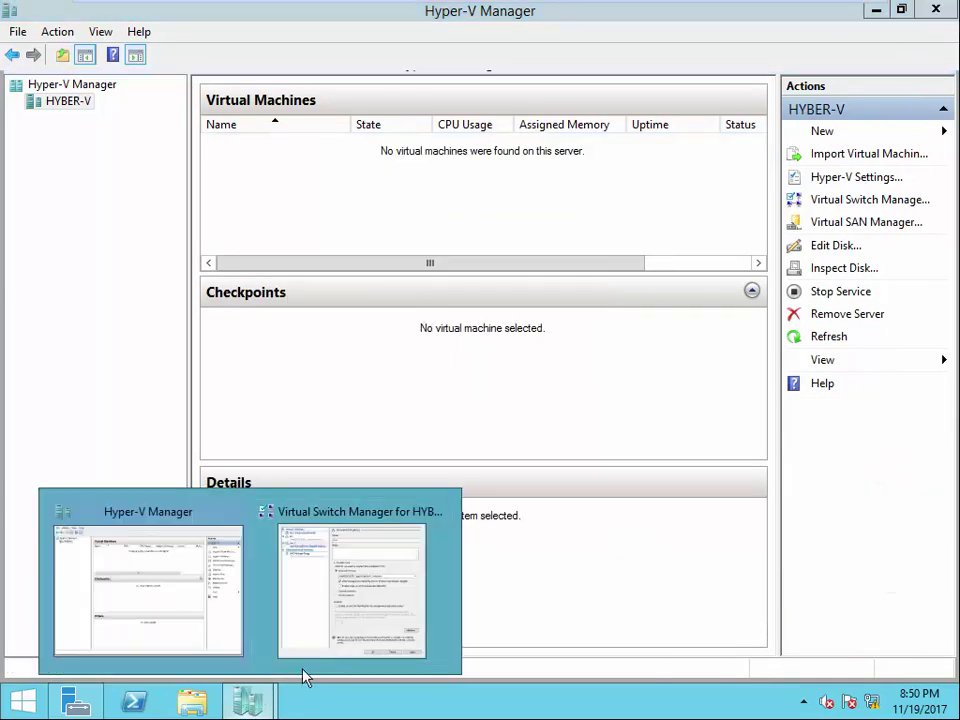
click(368, 632)
click(806, 637)
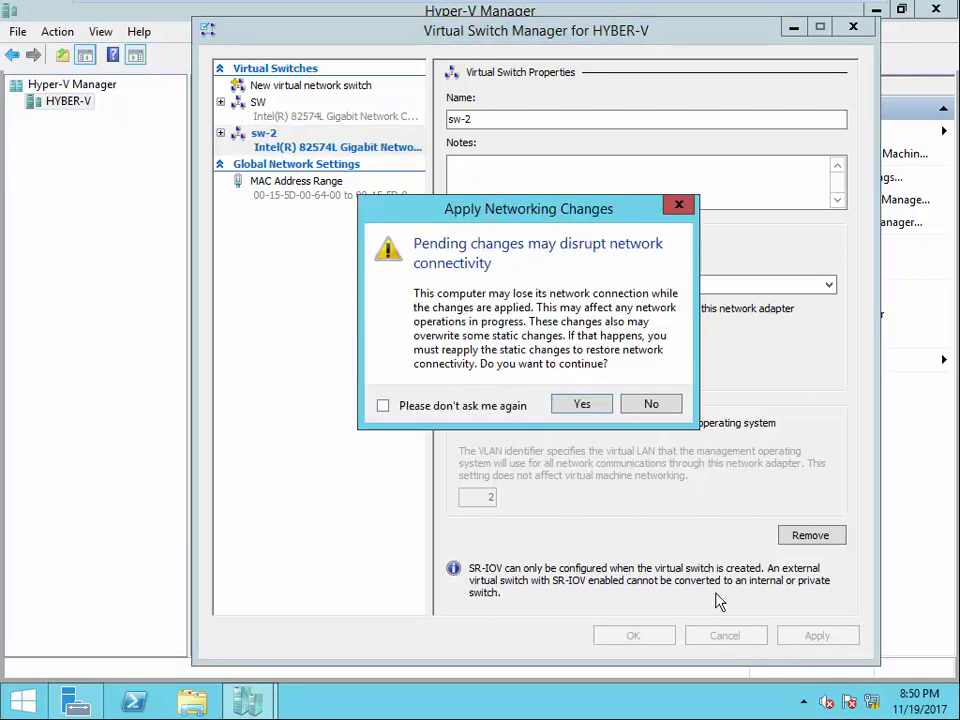
click(584, 404)
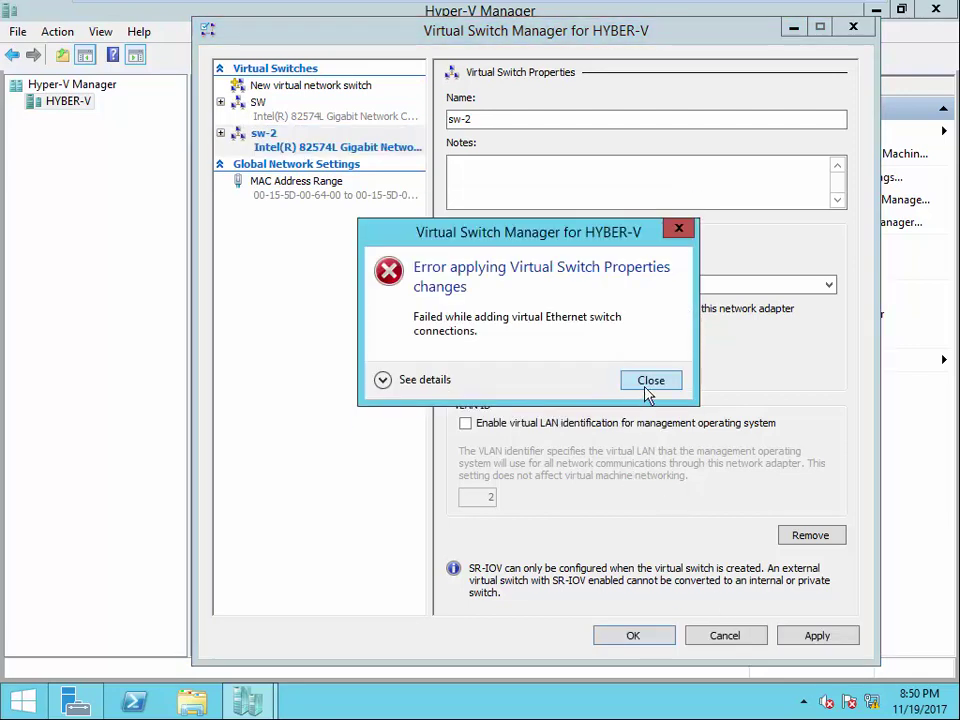
click(651, 381)
click(784, 637)
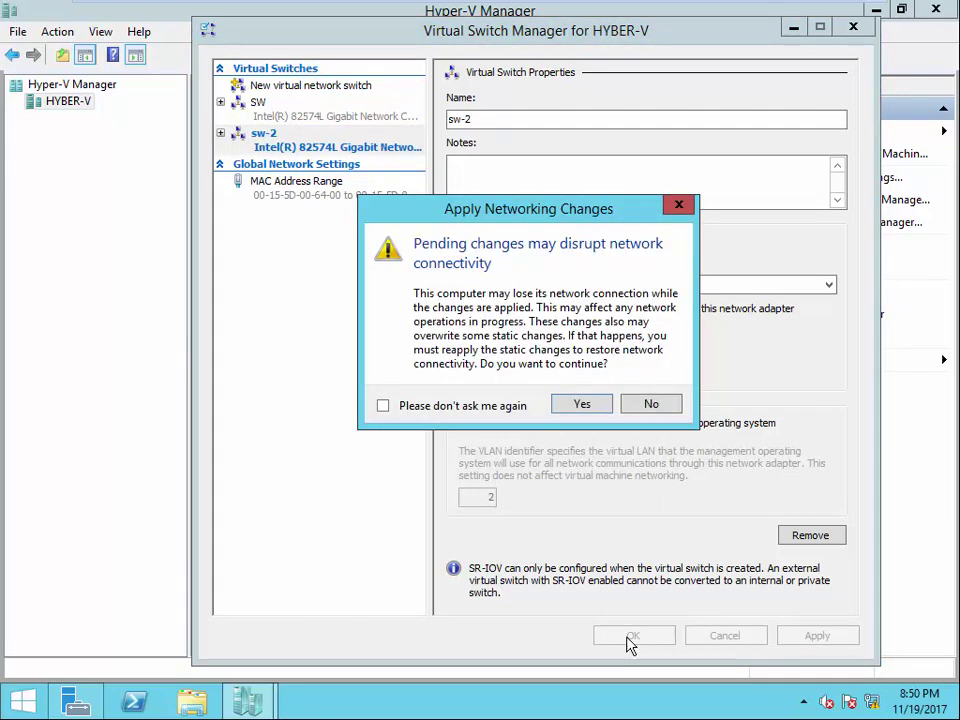
click(582, 405)
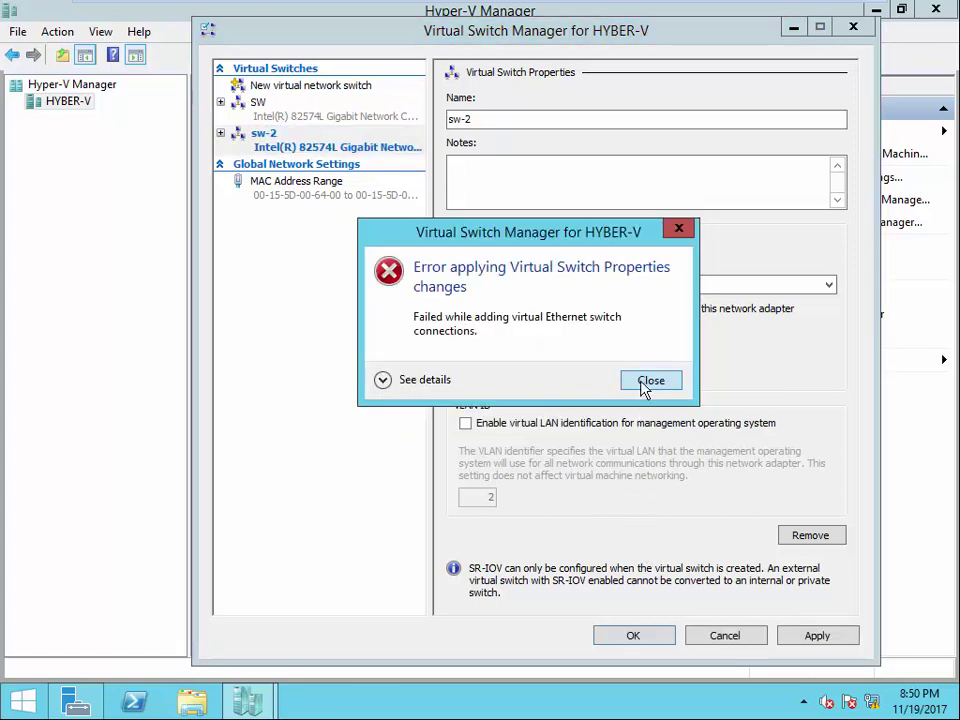
click(648, 381)
- Try saving sw-2 with OK twice after reviewing SW and sw-2, then close Virtual Switch Manager
click(634, 634)
click(590, 402)
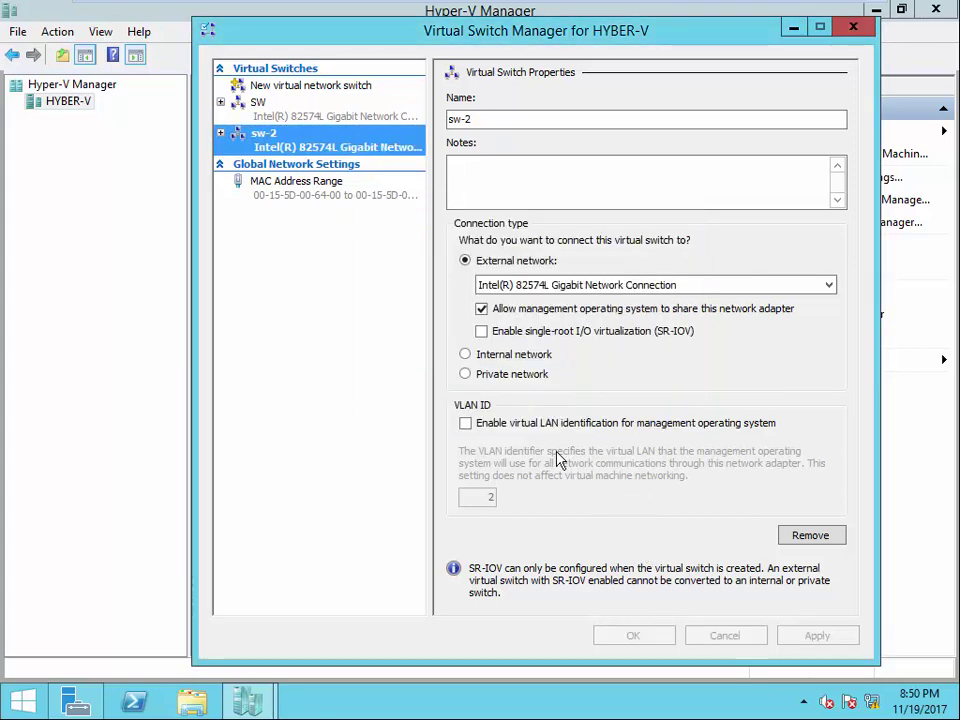
click(651, 381)
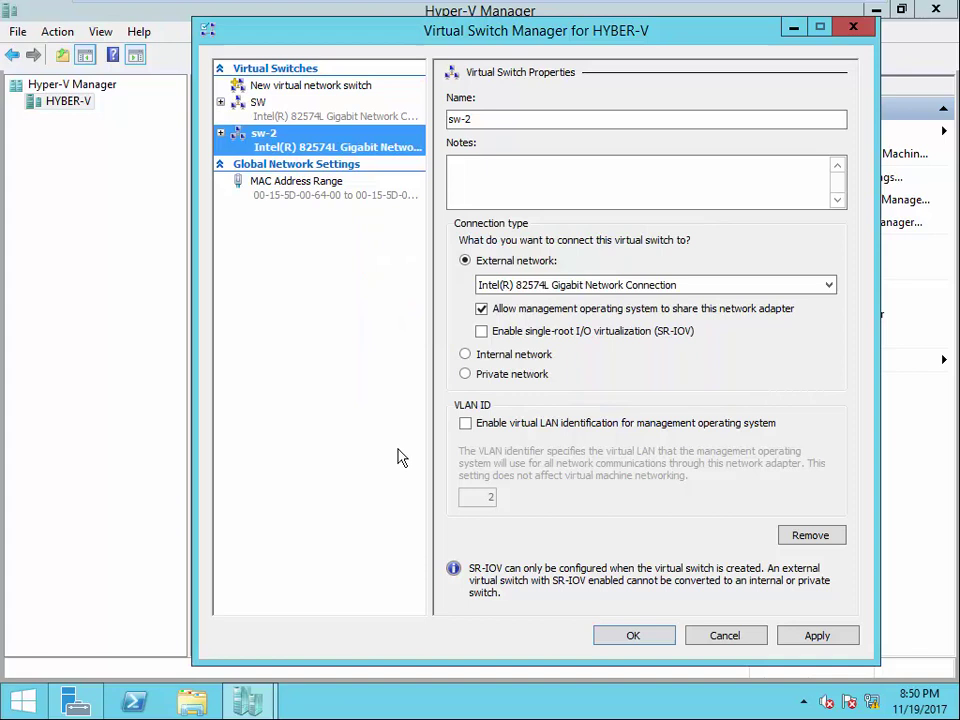
click(266, 108)
click(259, 142)
click(668, 636)
key(Return)
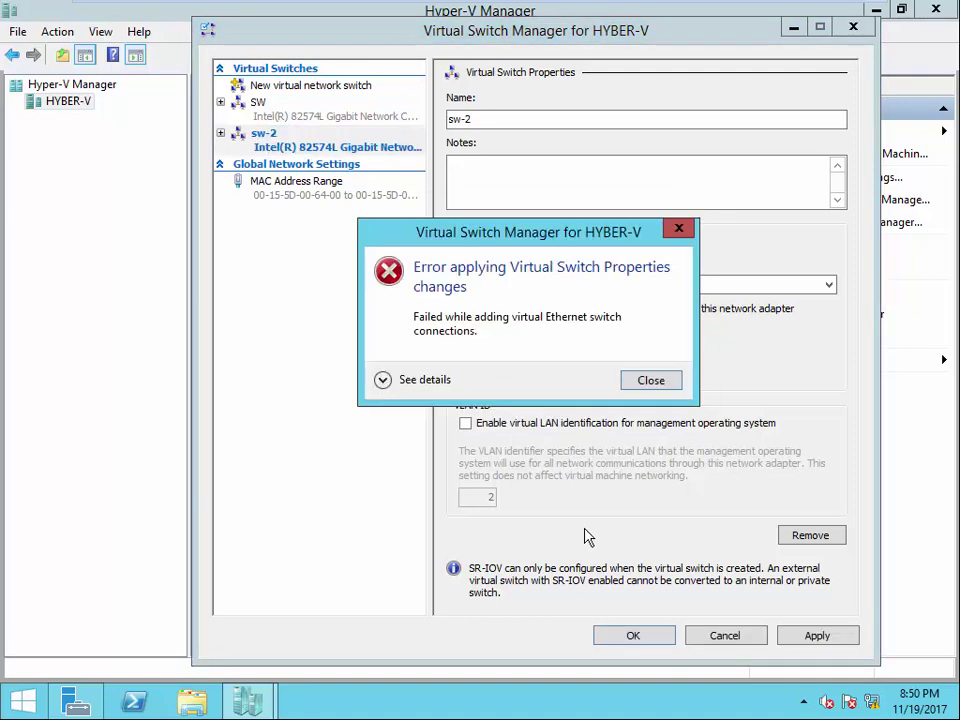
click(651, 380)
click(853, 26)
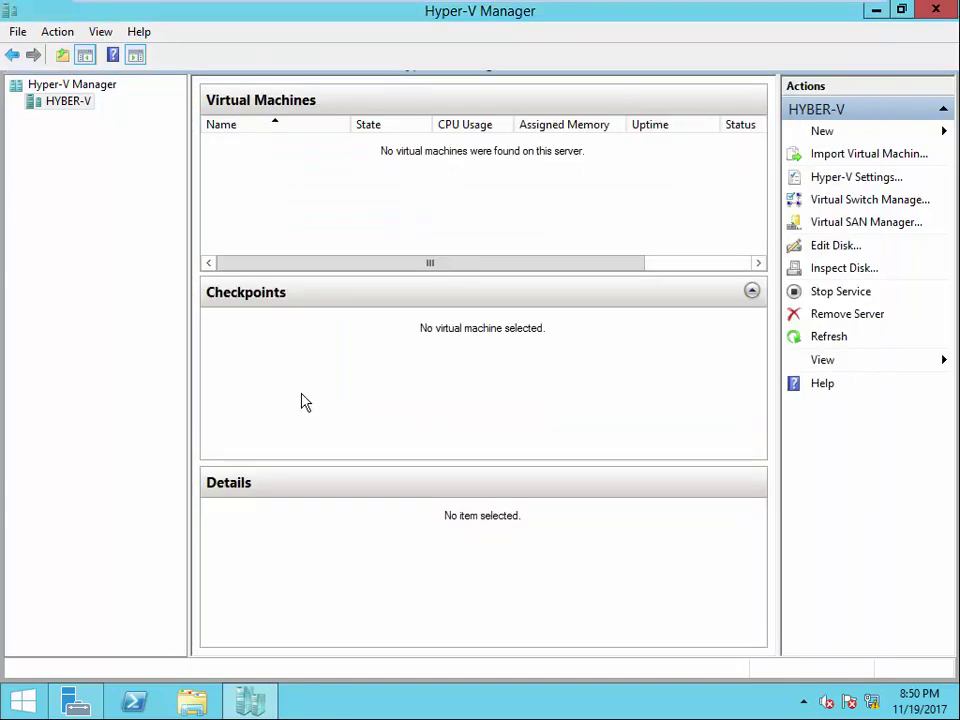
click(830, 200)
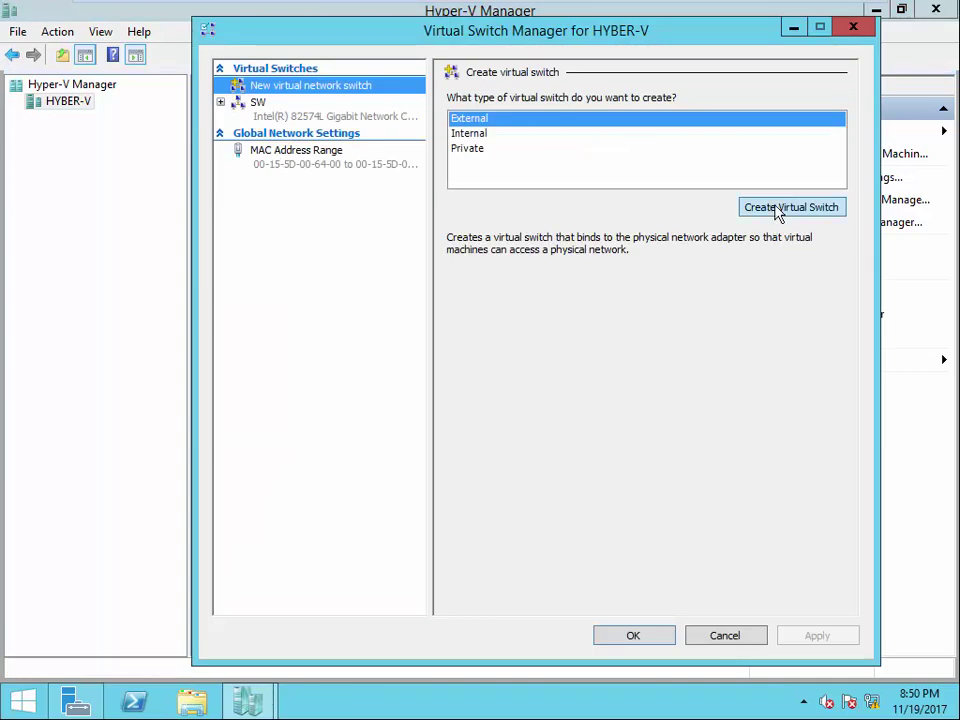
click(779, 211)
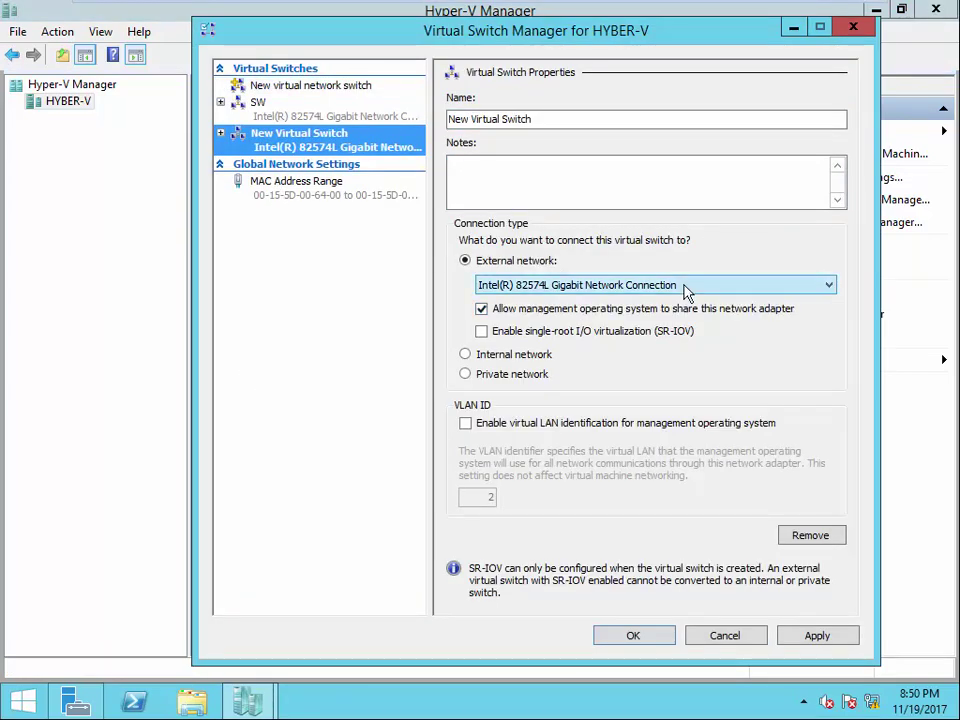
click(820, 638)
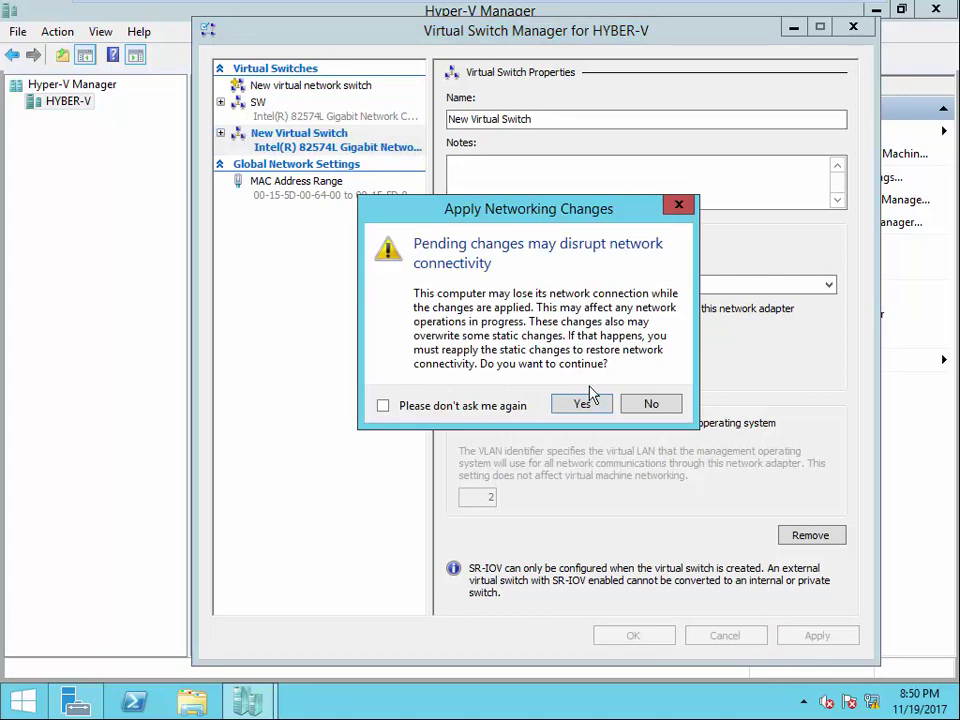
click(584, 404)
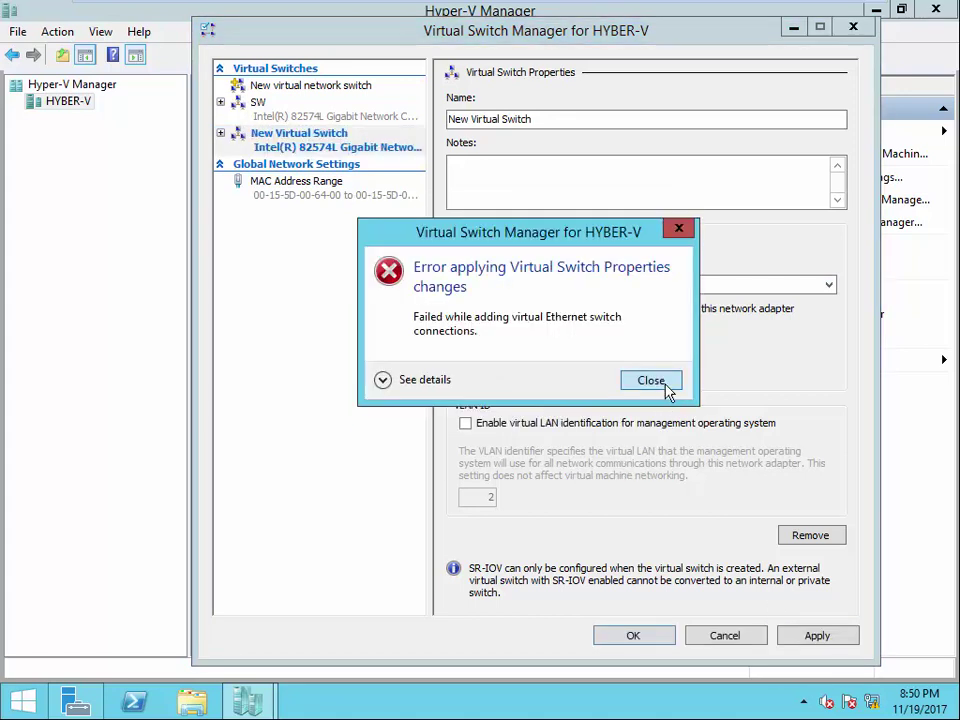
click(651, 381)
click(491, 355)
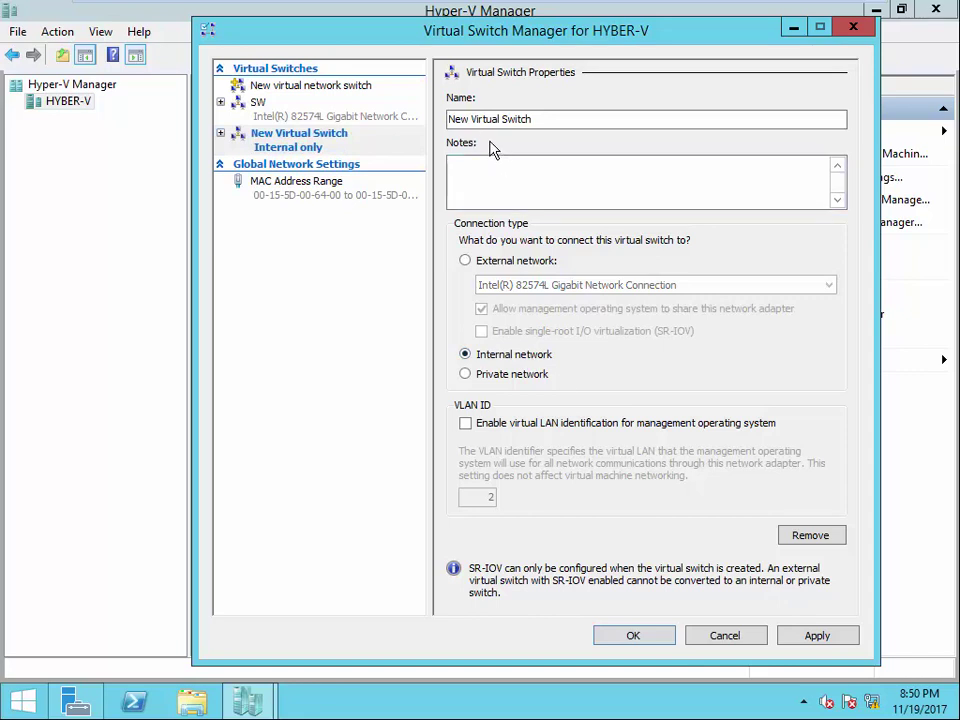
click(490, 262)
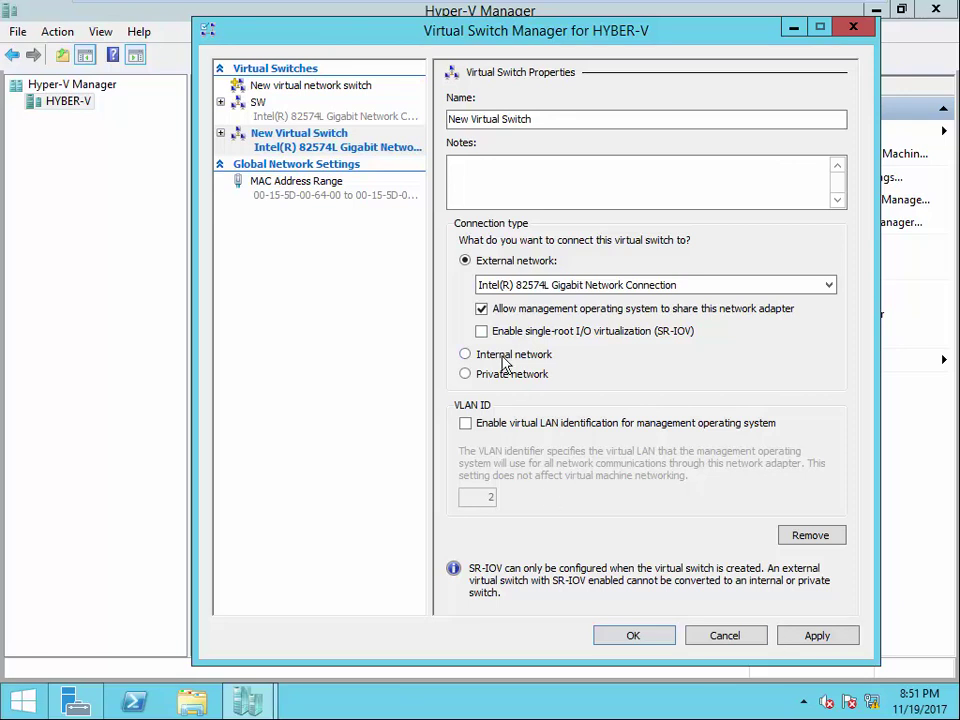
click(468, 357)
click(795, 634)
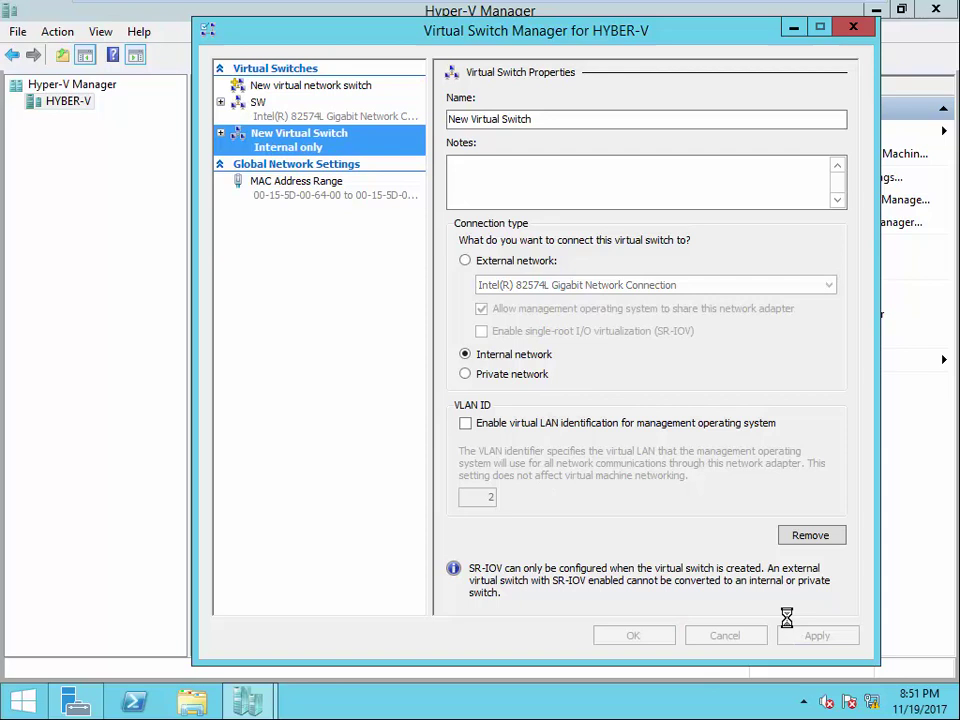
click(628, 634)
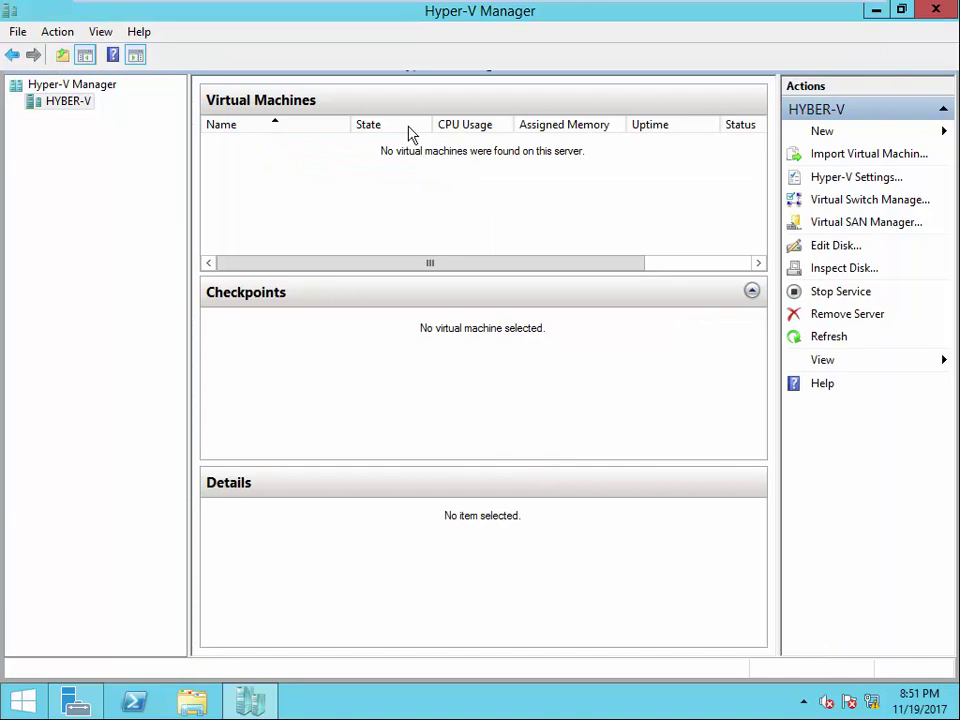
click(845, 202)
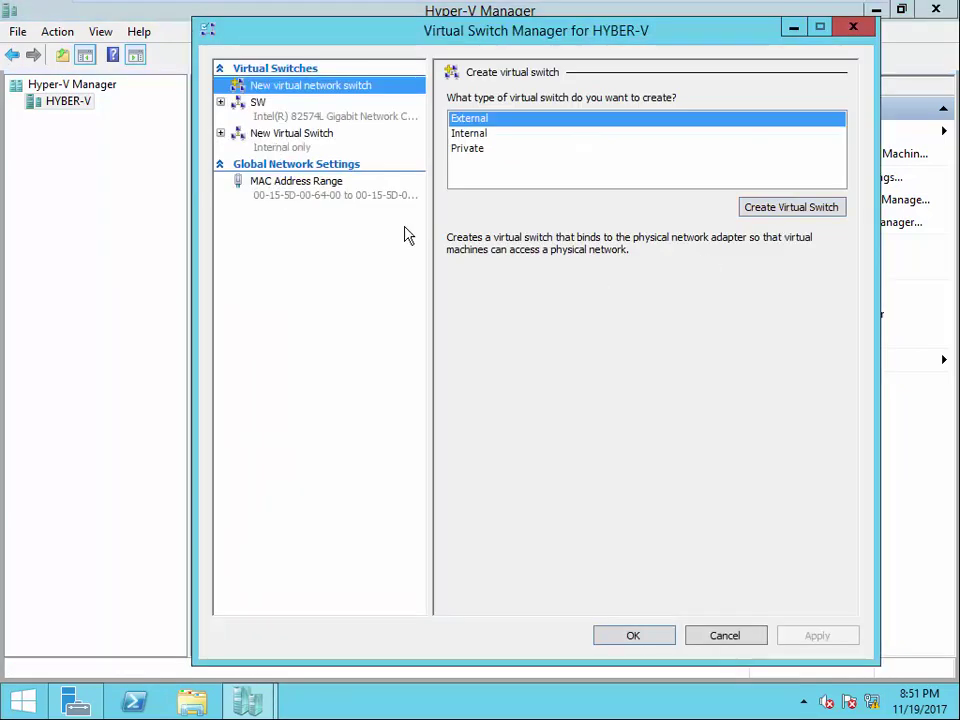
click(258, 112)
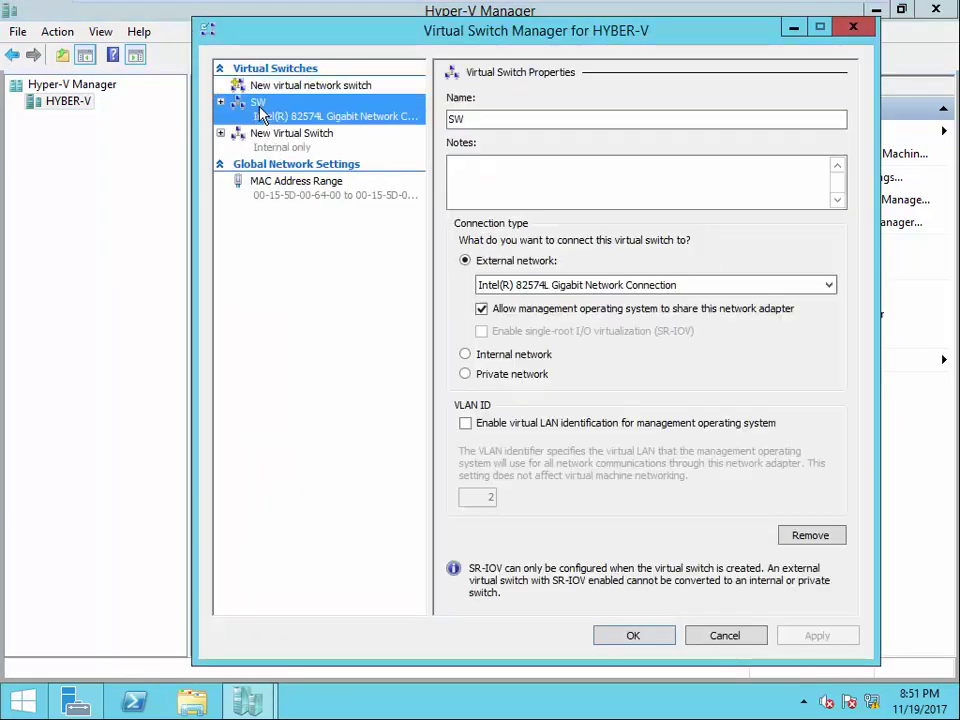
click(278, 139)
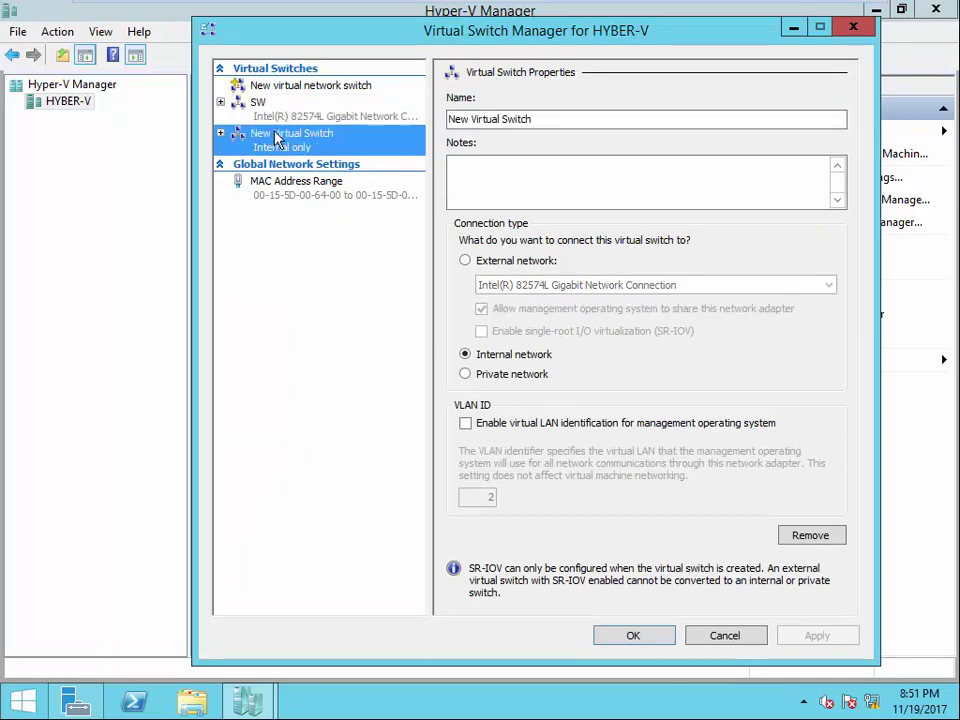
right_click(278, 146)
click(202, 213)
click(465, 261)
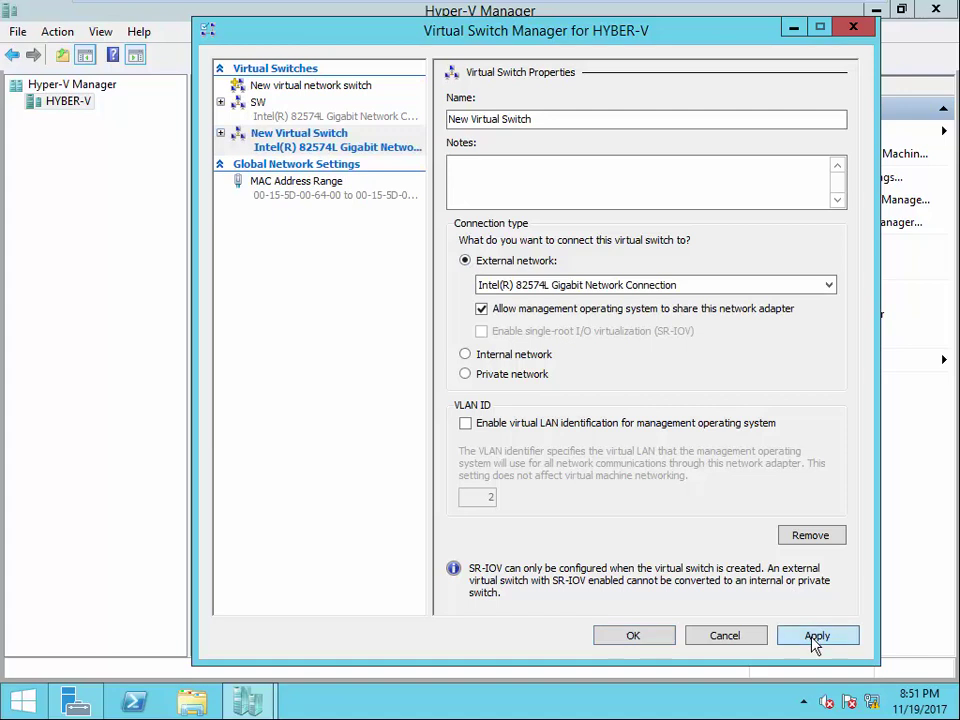
click(815, 636)
click(585, 410)
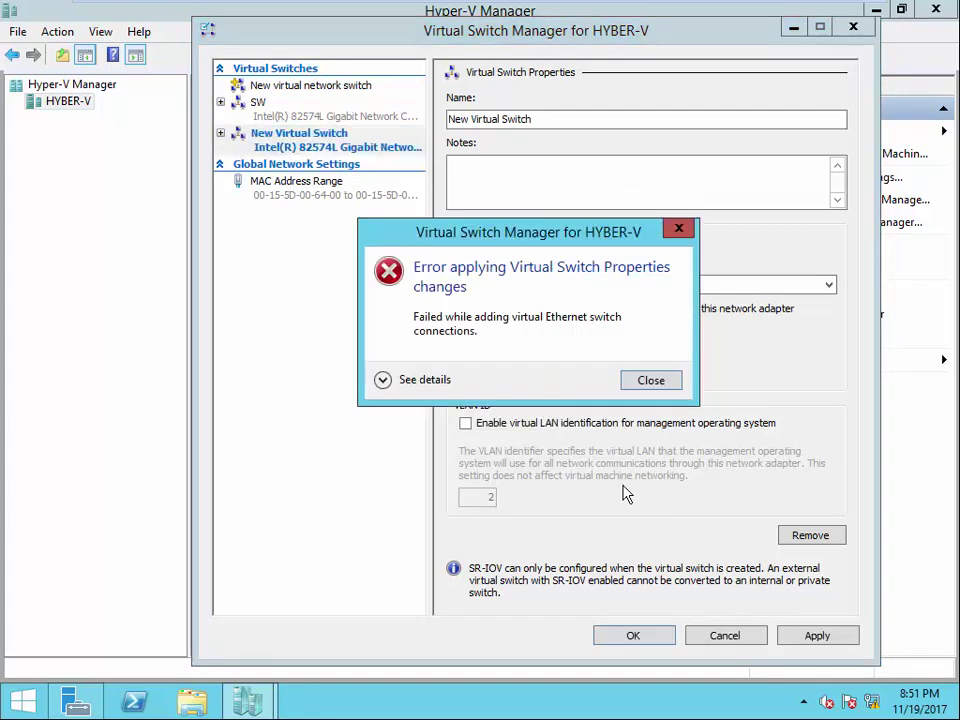
click(648, 380)
click(797, 638)
click(582, 403)
click(386, 388)
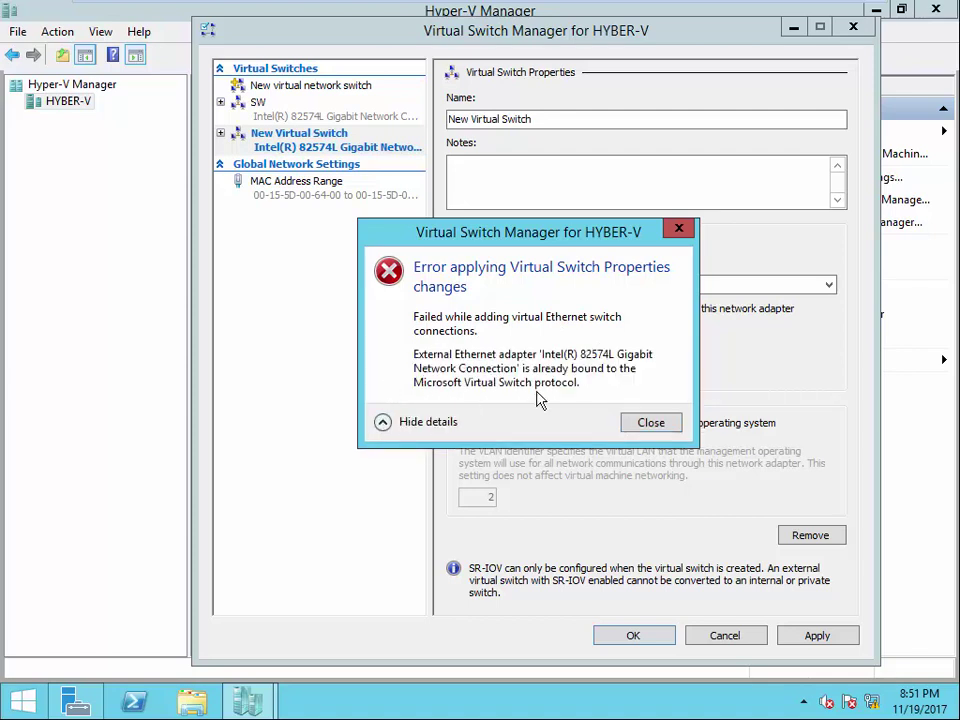
click(384, 424)
click(645, 377)
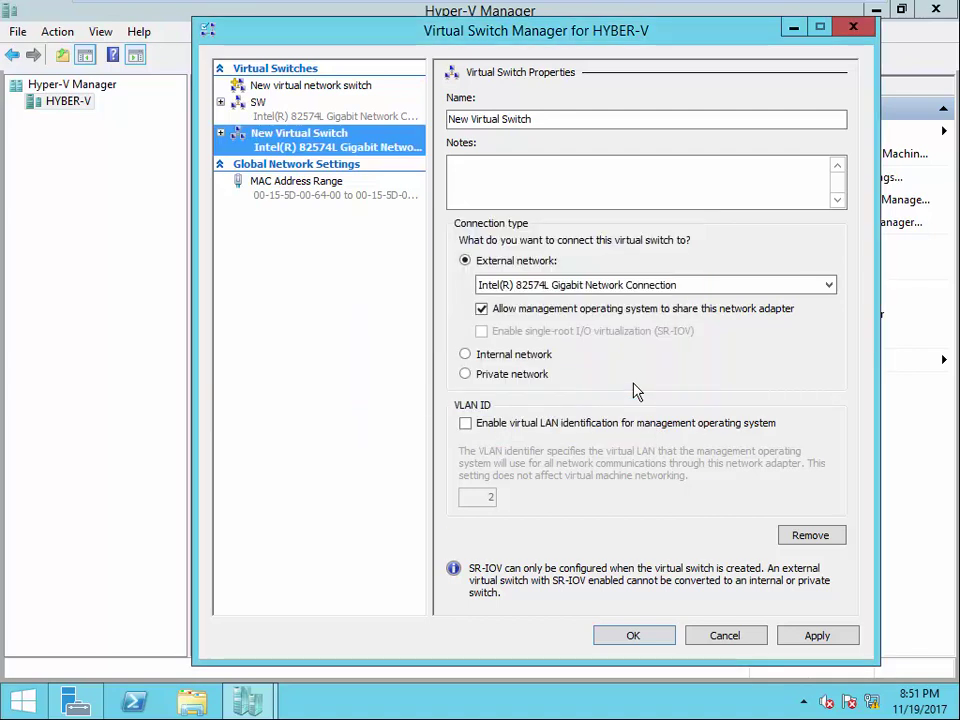
click(641, 636)
click(566, 404)
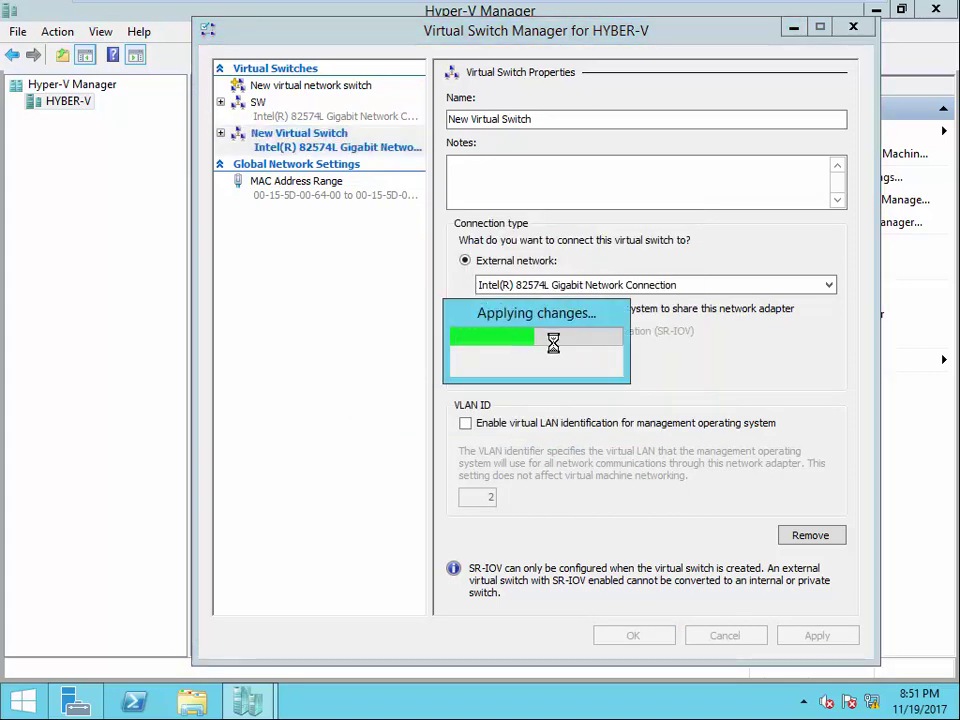
click(630, 382)
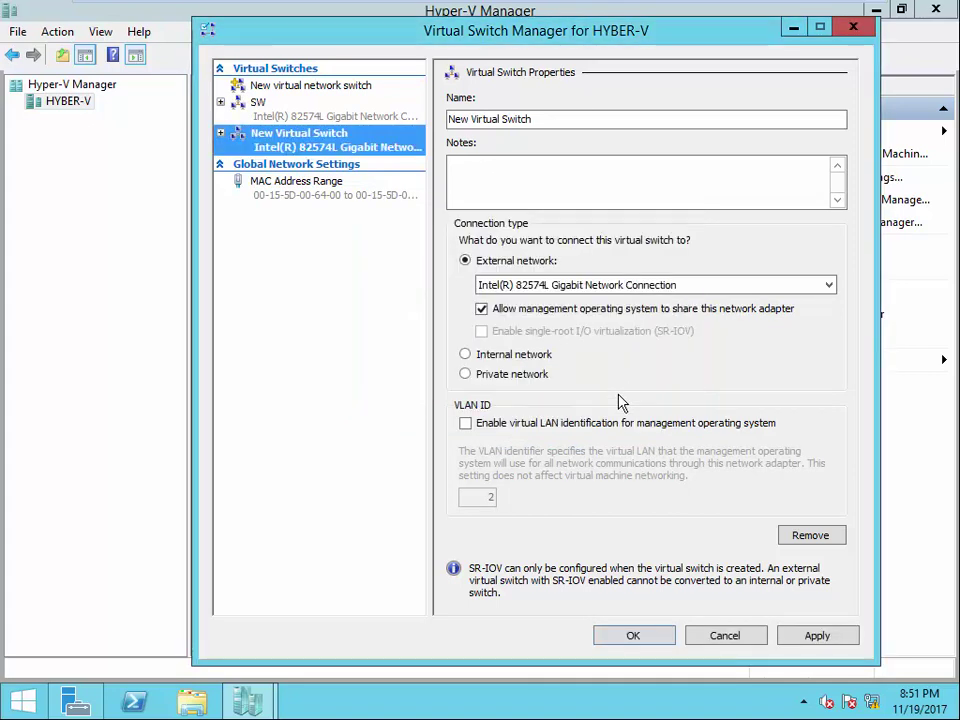
click(800, 636)
click(578, 403)
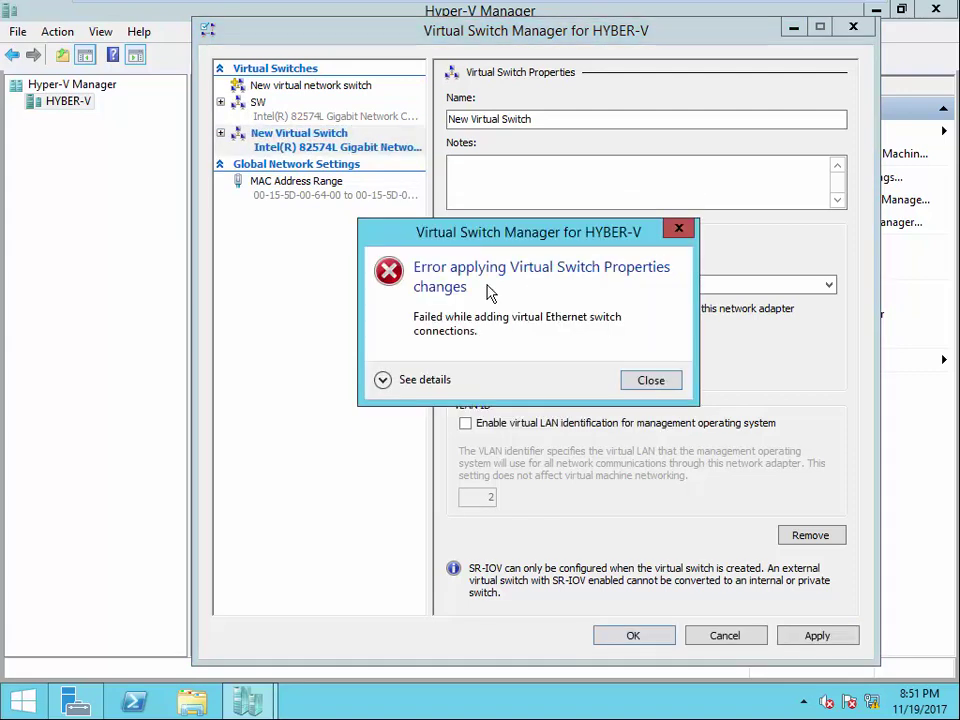
click(630, 380)
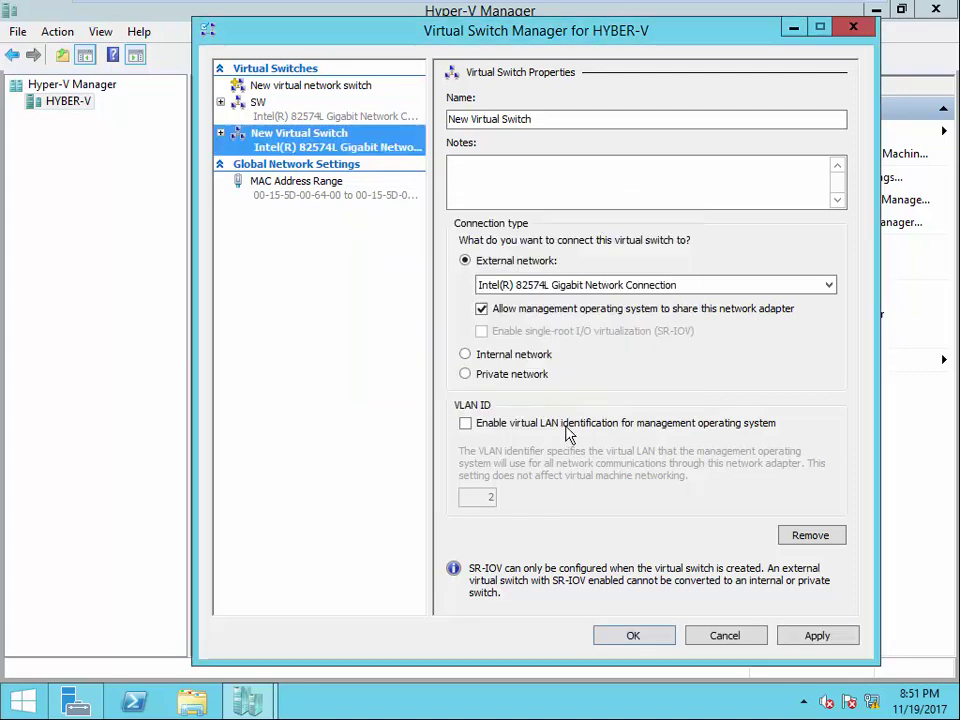
click(466, 373)
click(672, 635)
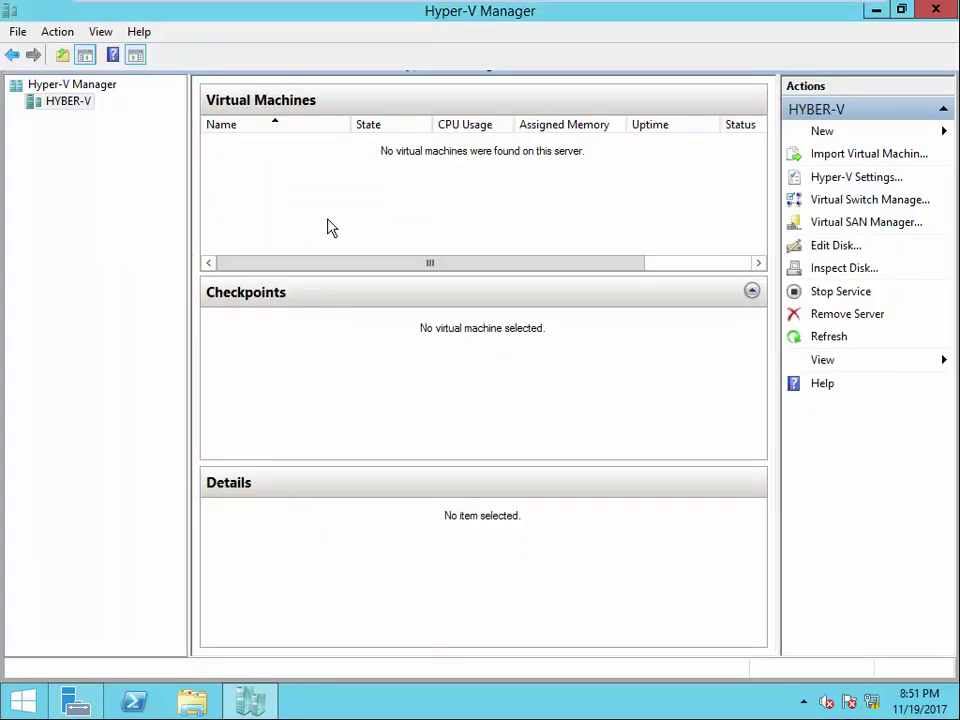
- Cancel out of Hyper-V Settings, then show SW's external Intel 82574L connection in Virtual Switch Manager
click(846, 177)
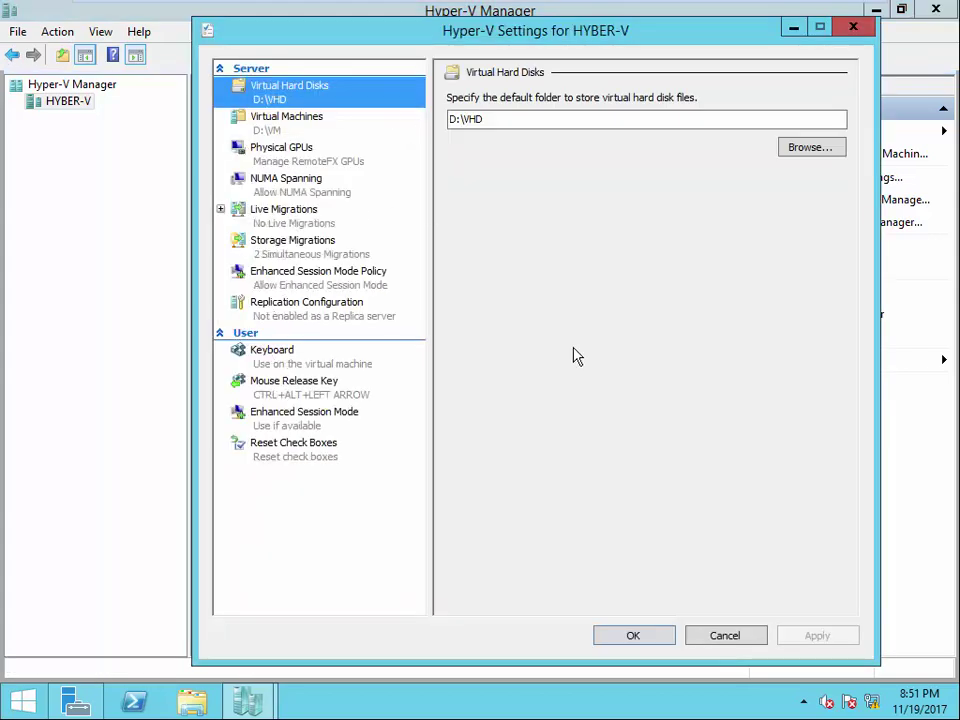
click(725, 635)
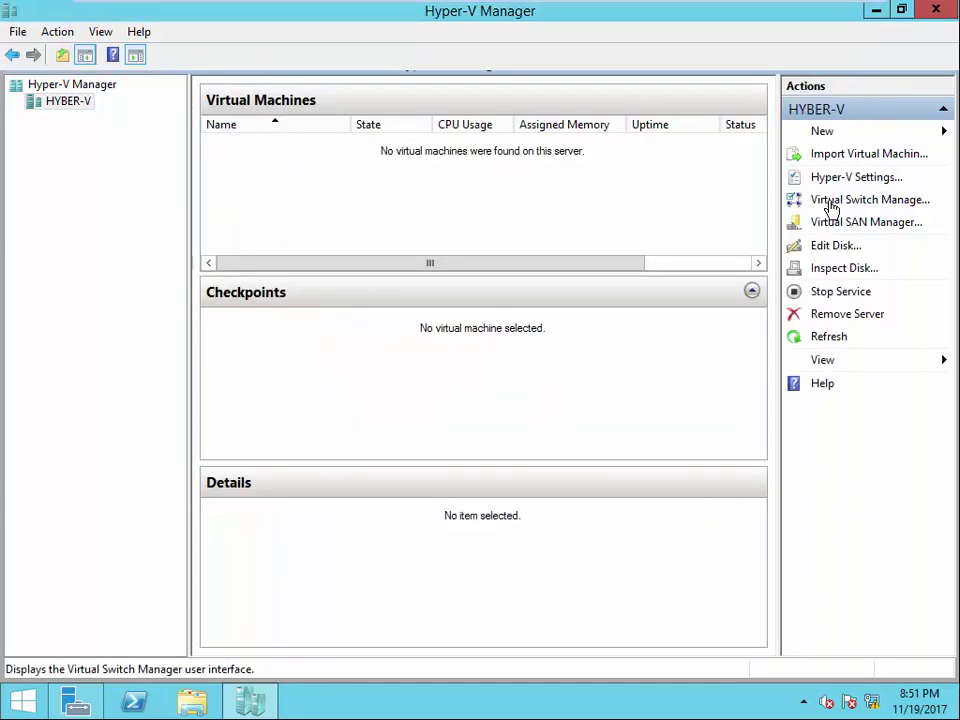
click(830, 202)
click(256, 114)
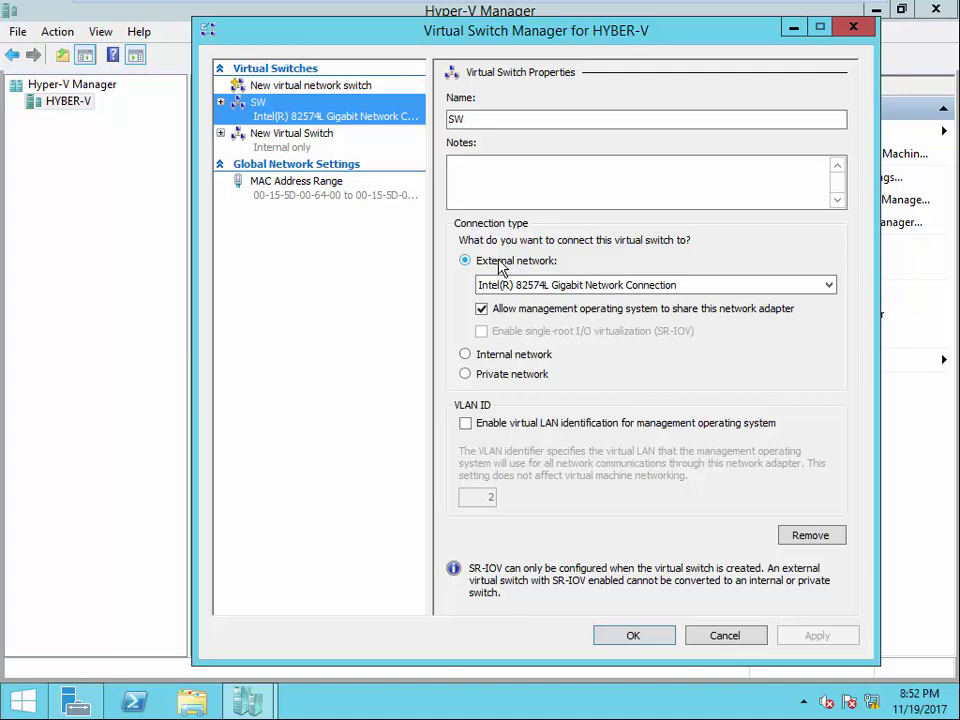
mouse_move(168, 4)
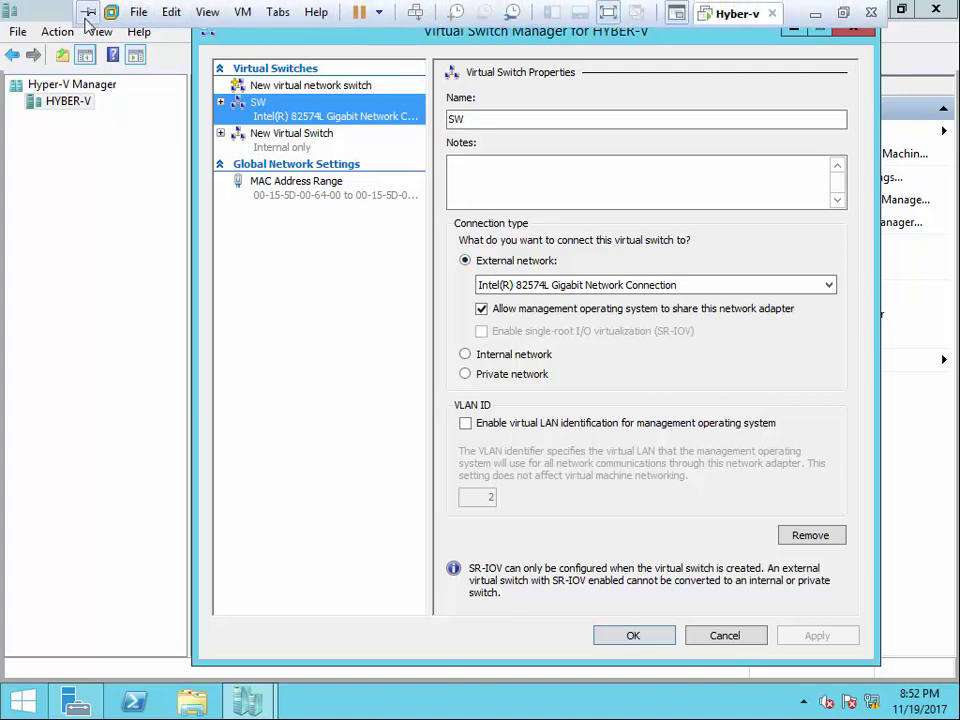
click(138, 12)
click(138, 12)
click(243, 14)
click(294, 254)
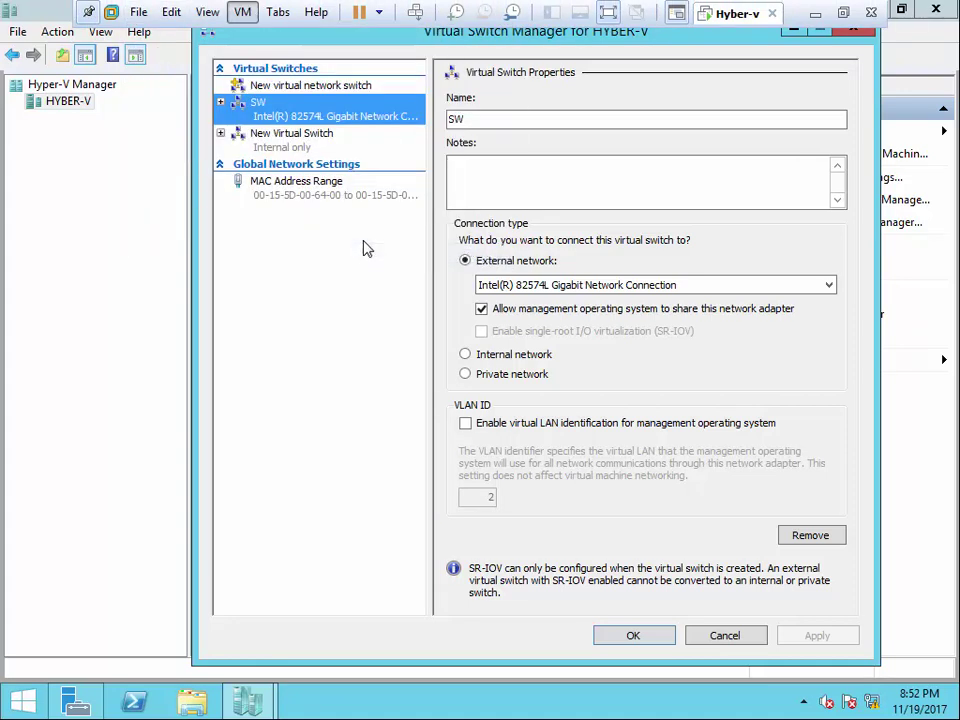
click(326, 256)
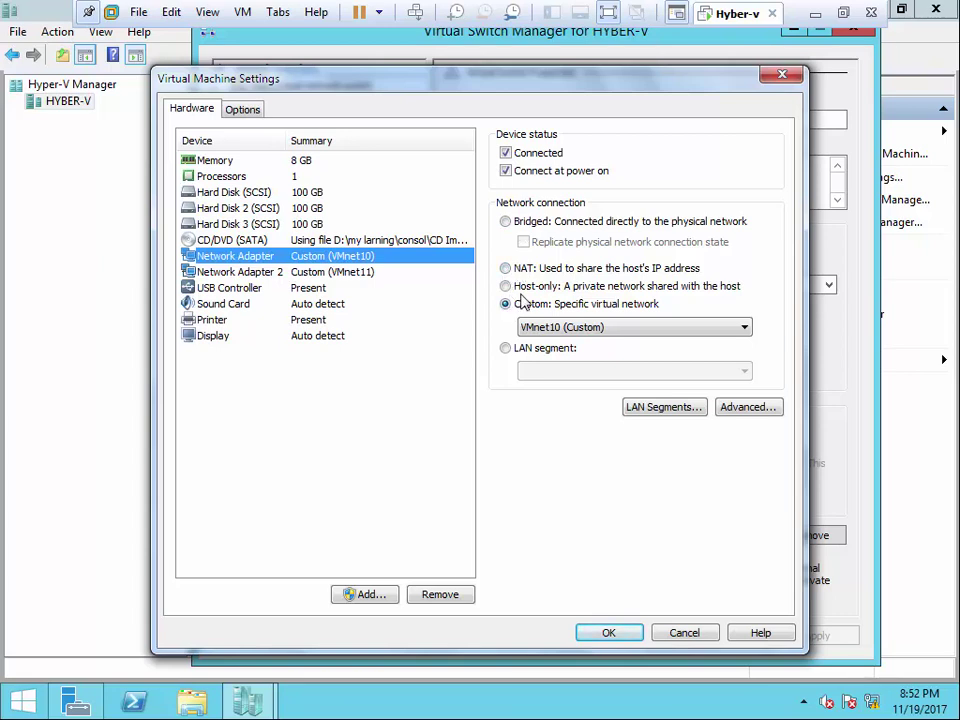
click(522, 288)
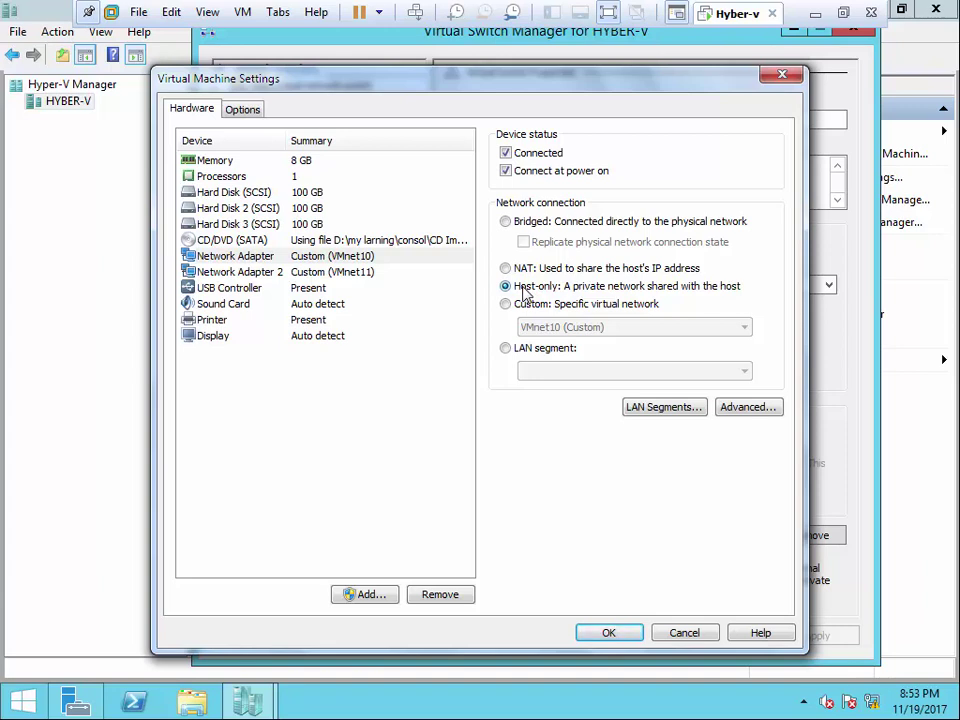
click(522, 306)
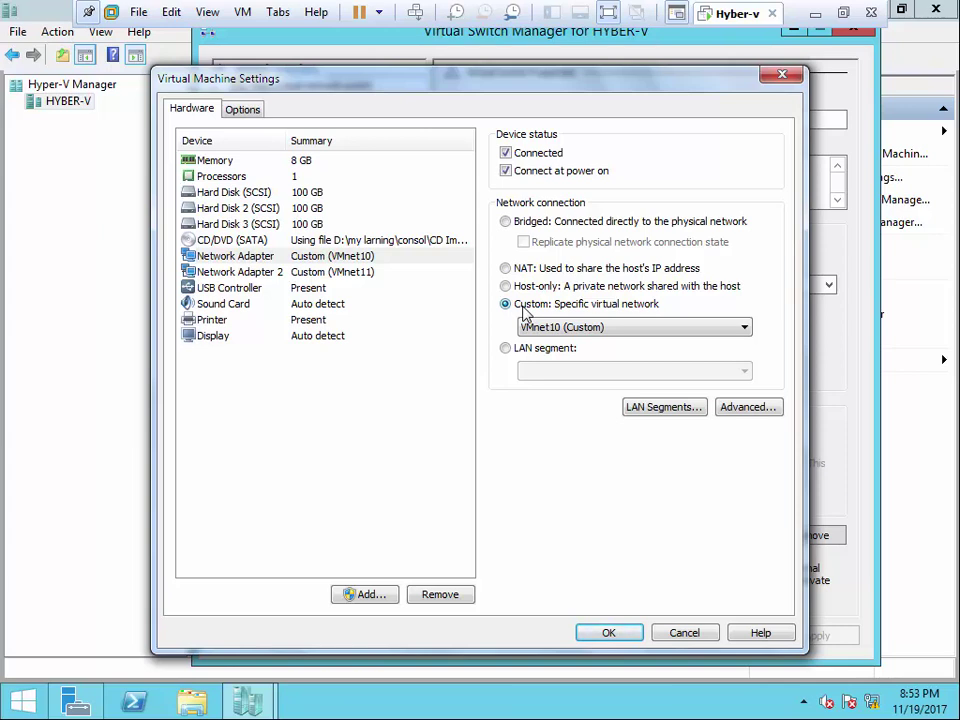
click(531, 223)
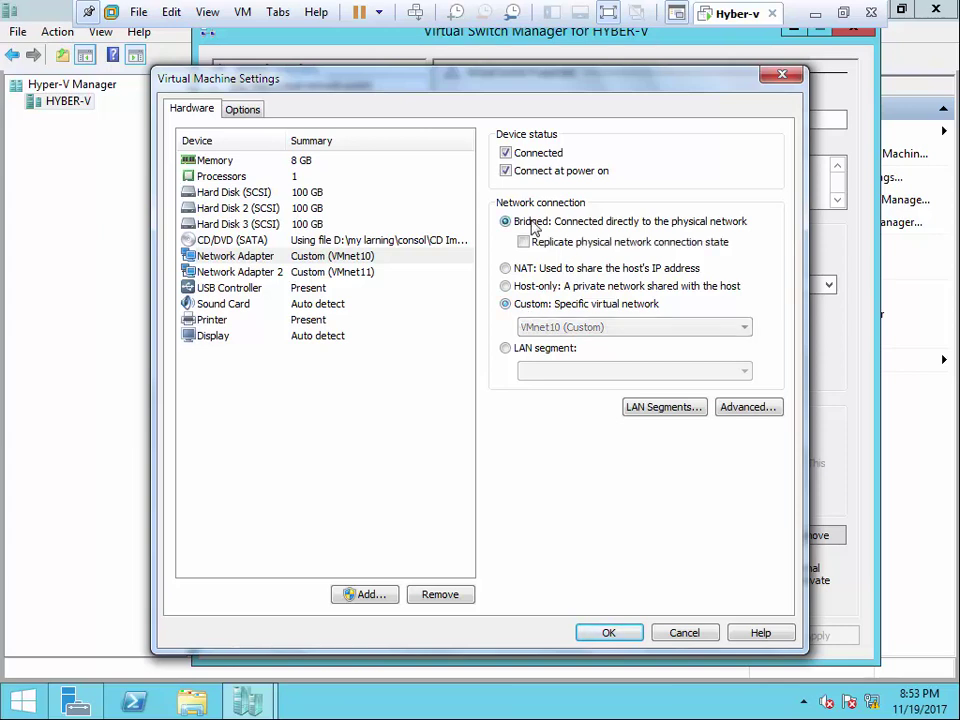
click(528, 288)
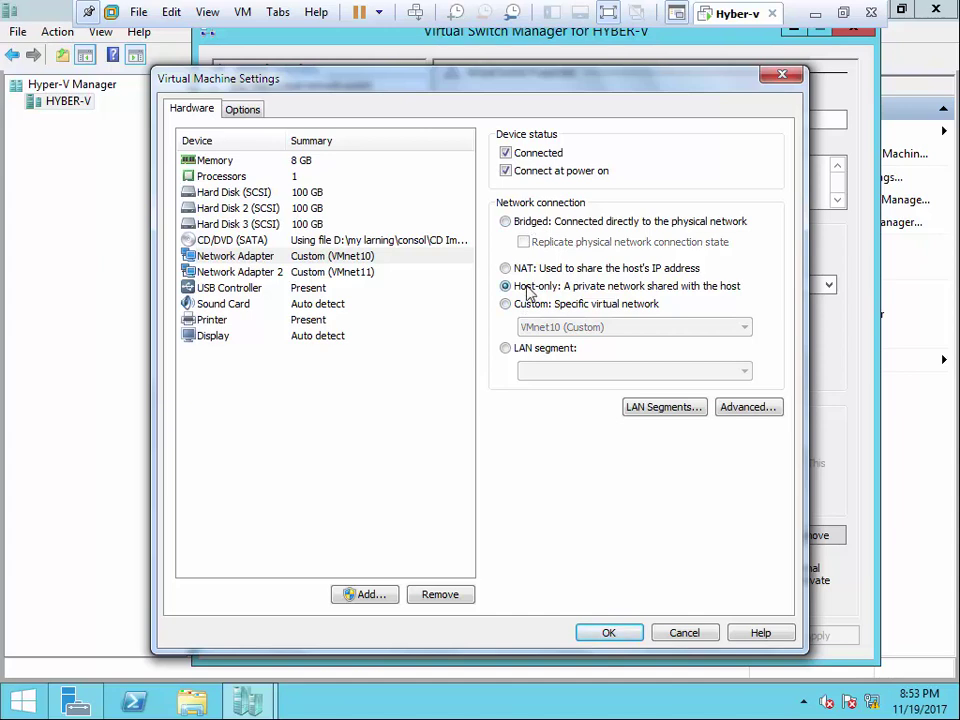
click(526, 308)
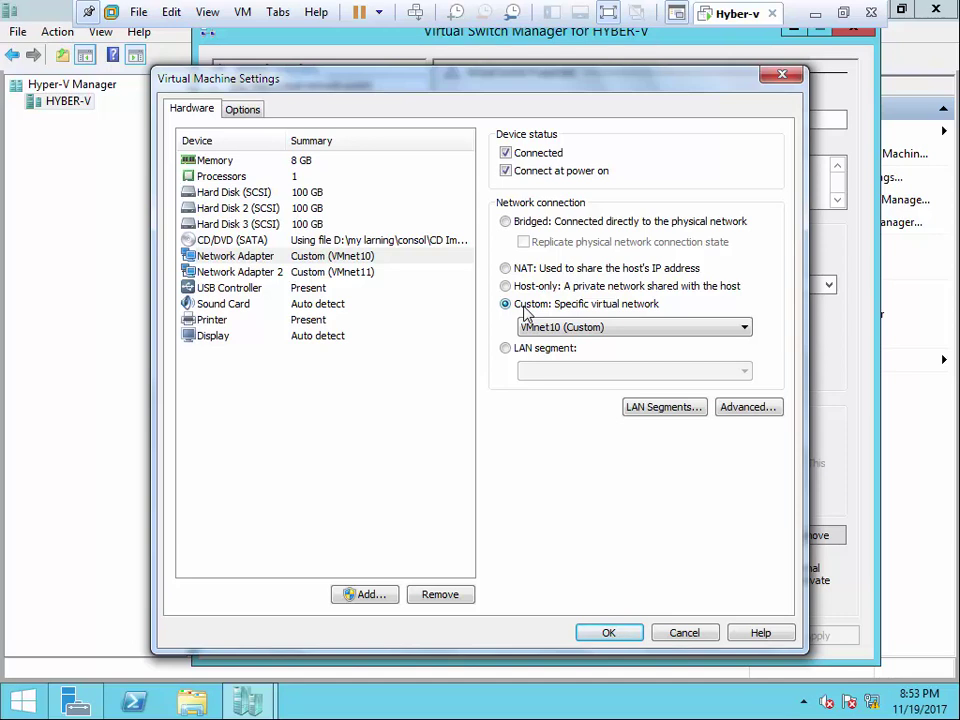
click(685, 633)
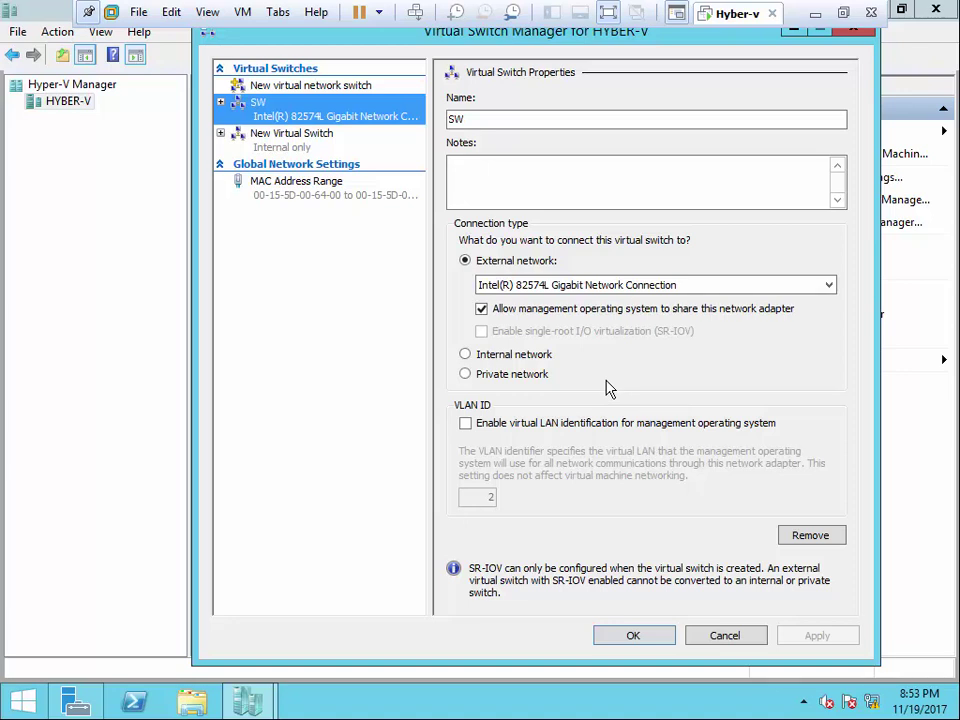
- Cancel Virtual Switch Manager, close Hyper-V Manager, minimize VMware, and show the recorder controls
click(752, 637)
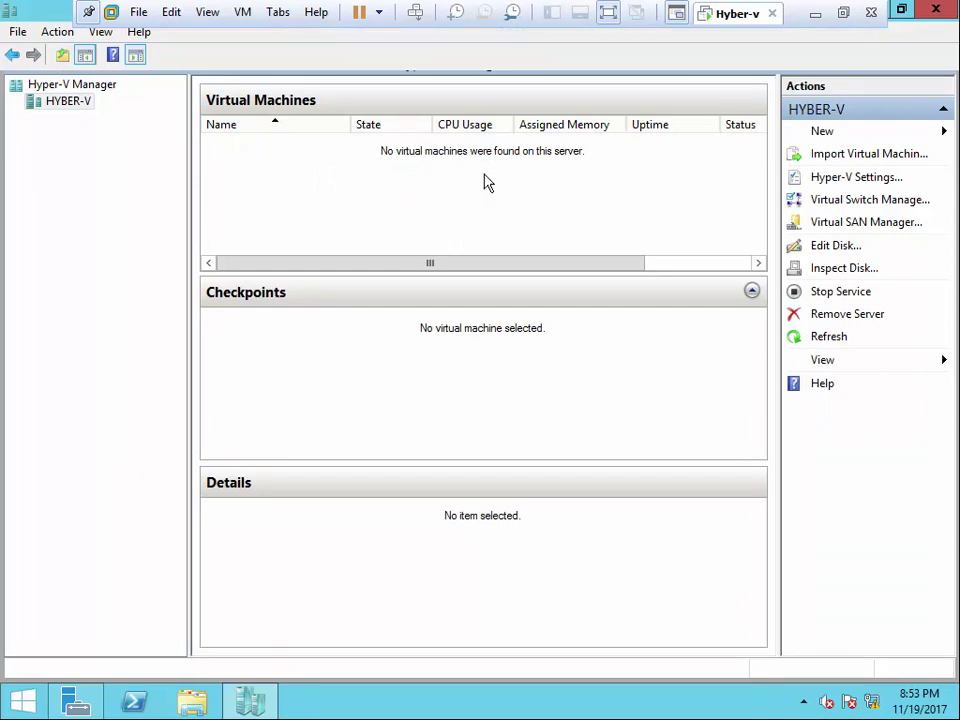
click(934, 11)
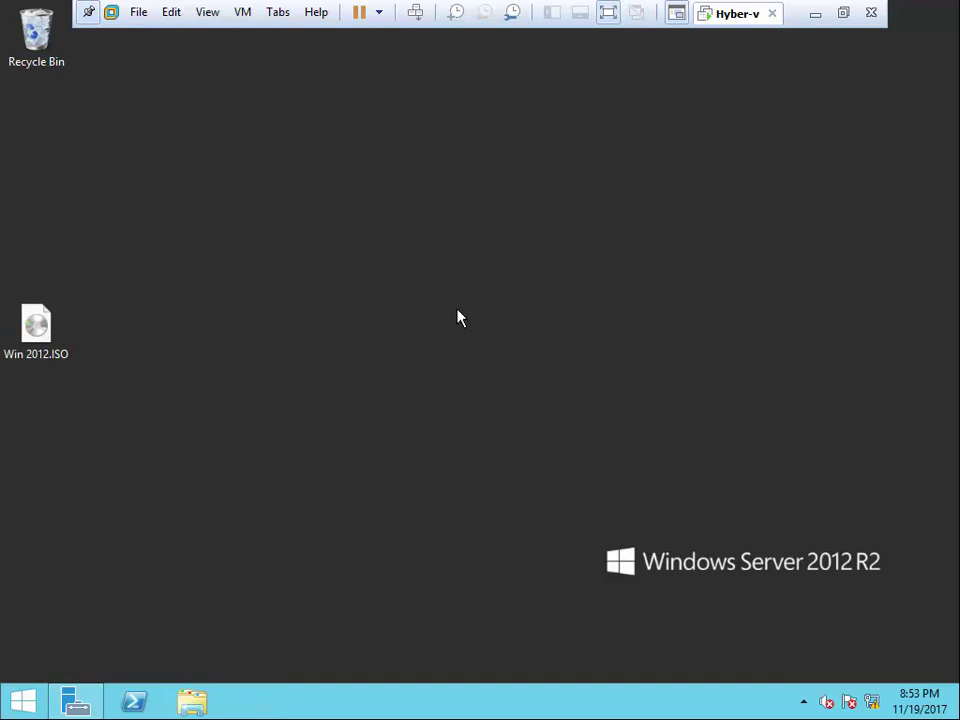
click(817, 13)
click(797, 705)
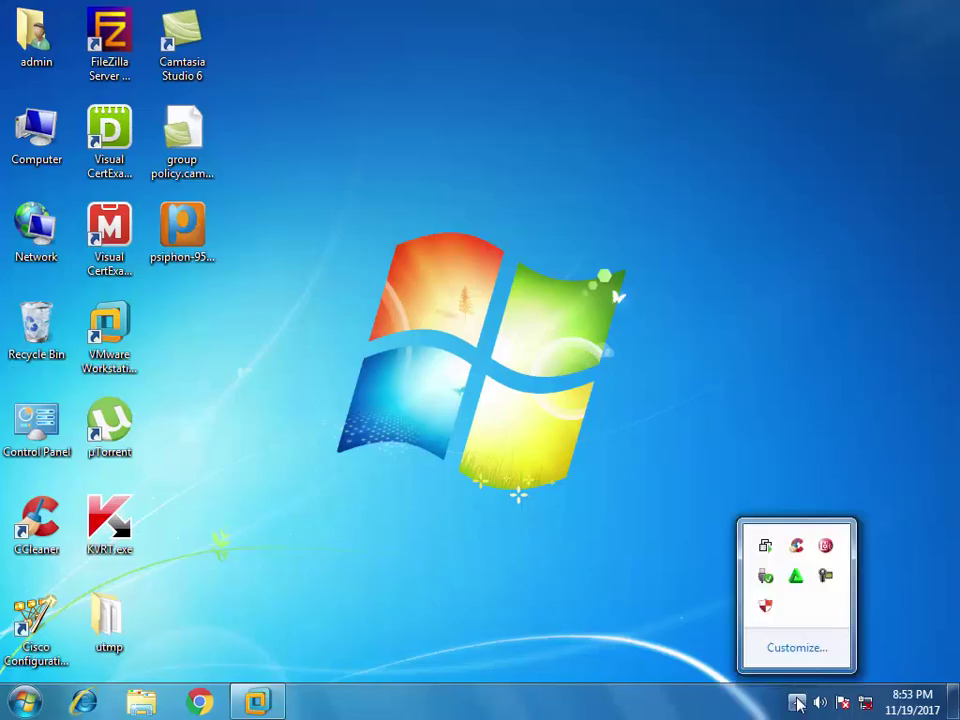
click(826, 577)
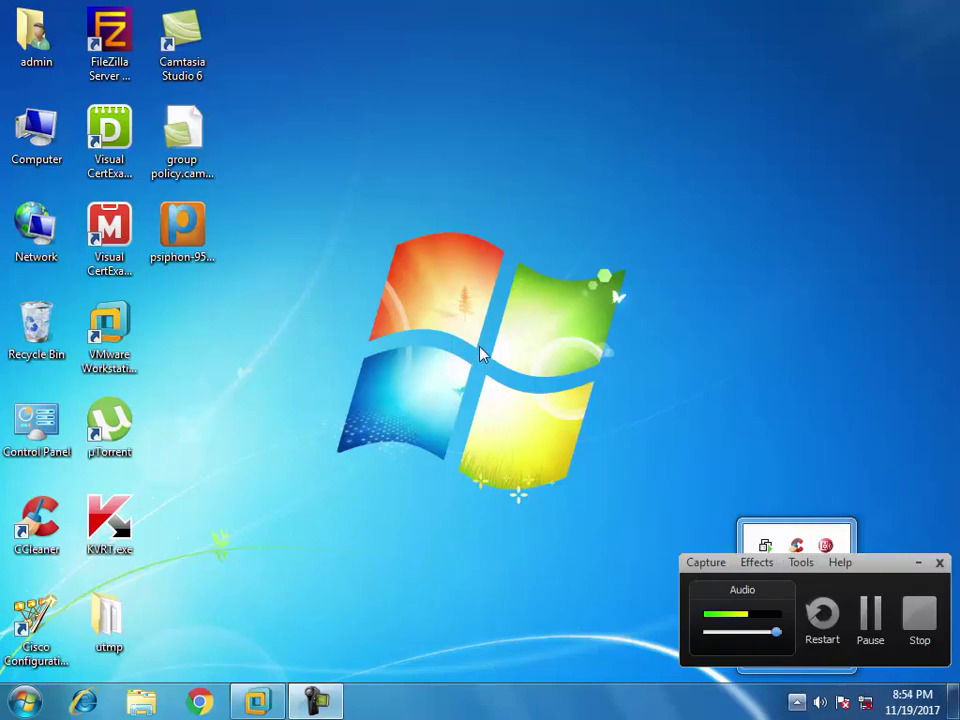